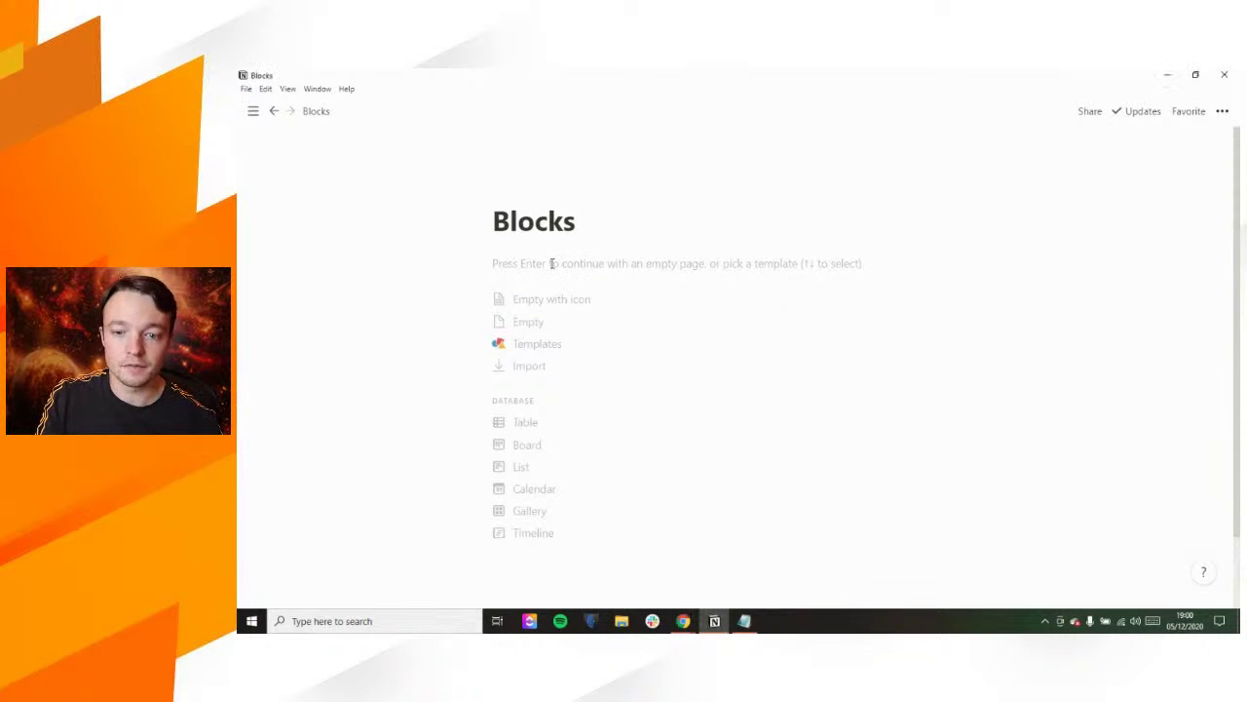
# Step: Start the Blocks page with an empty body, select its first block, and return to editing it
pyautogui.click(551, 263)
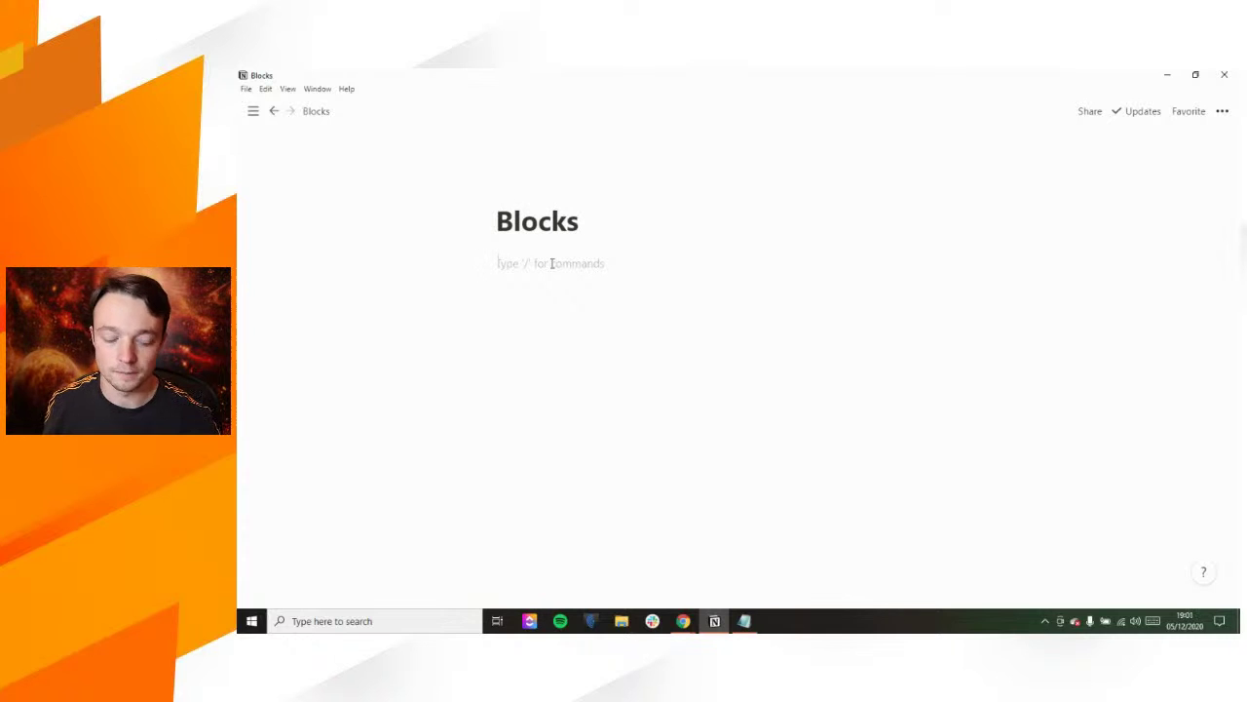
pyautogui.press('Escape')
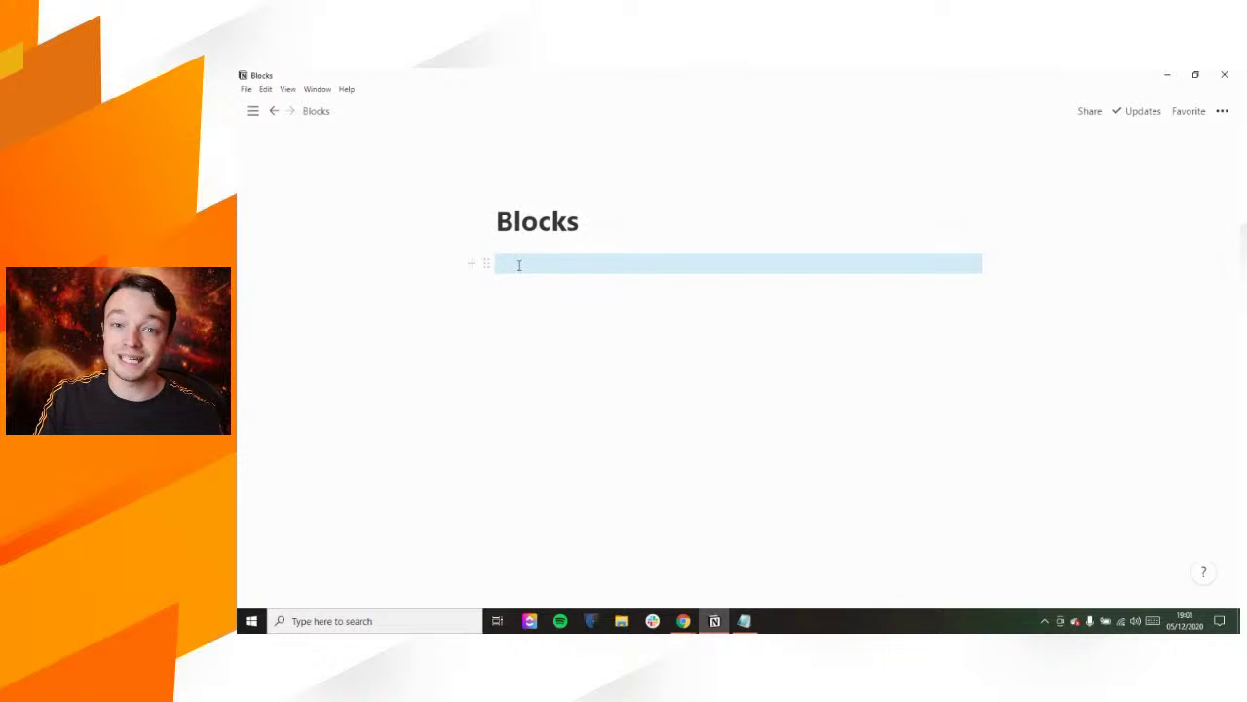
pyautogui.click(519, 264)
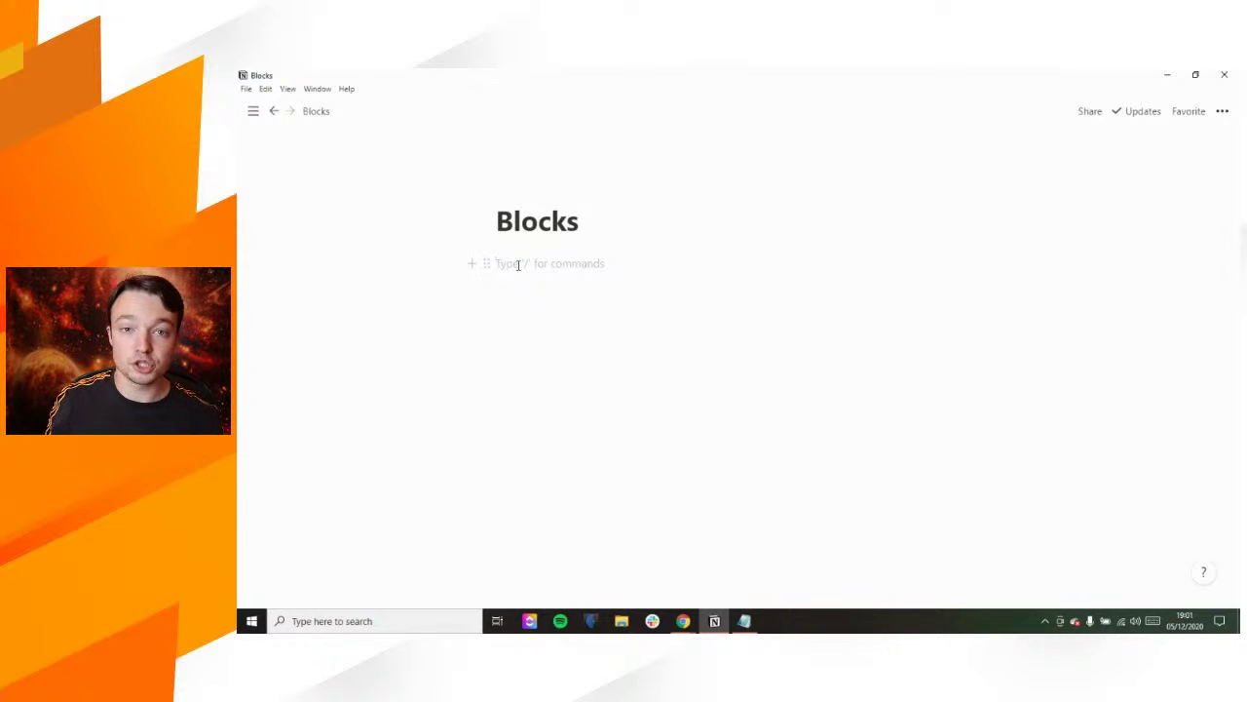
# Step: Add a second empty block below the first, select both blocks together, and remove the added one
pyautogui.press('Return')
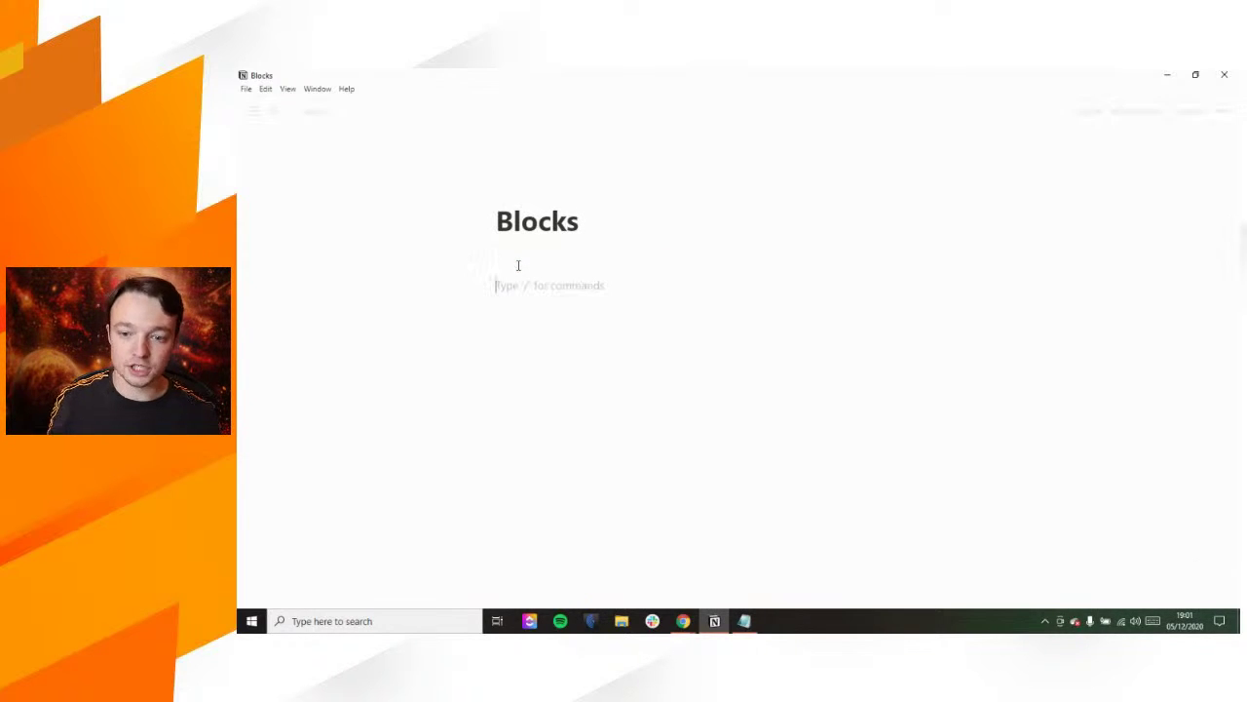
pyautogui.hotkey('ctrl', 'a')
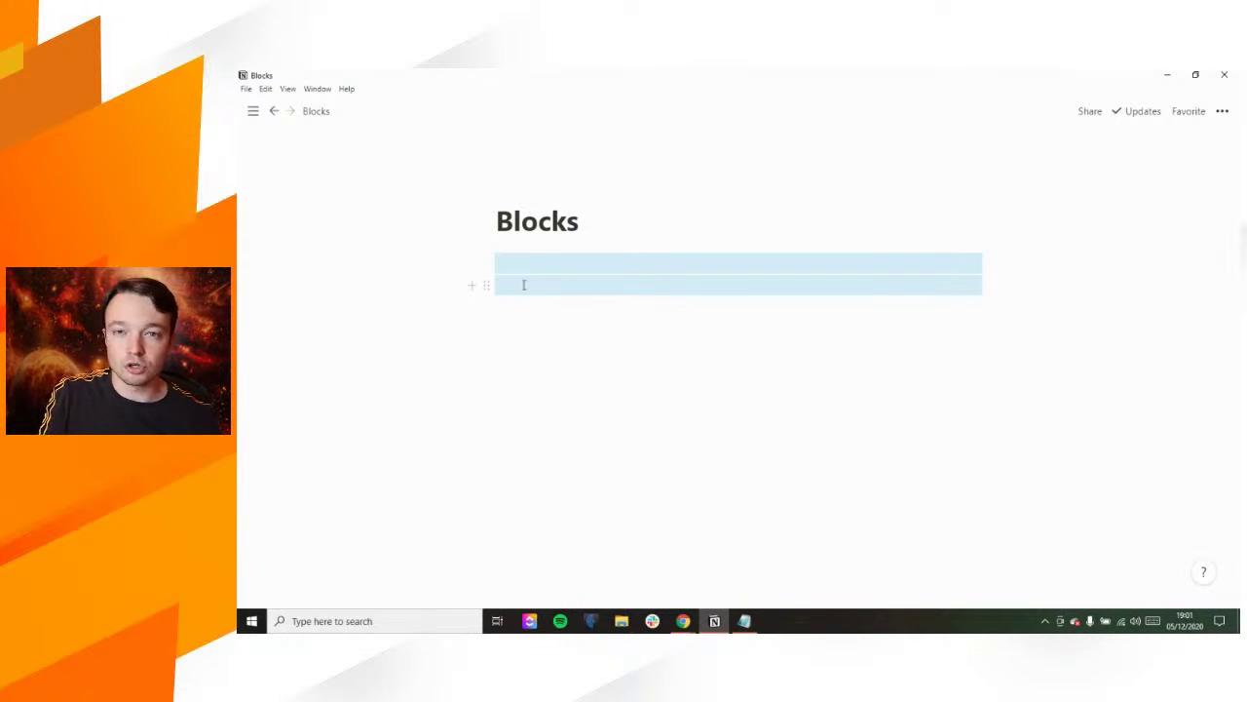
pyautogui.click(517, 286)
pyautogui.press('BackSpace')
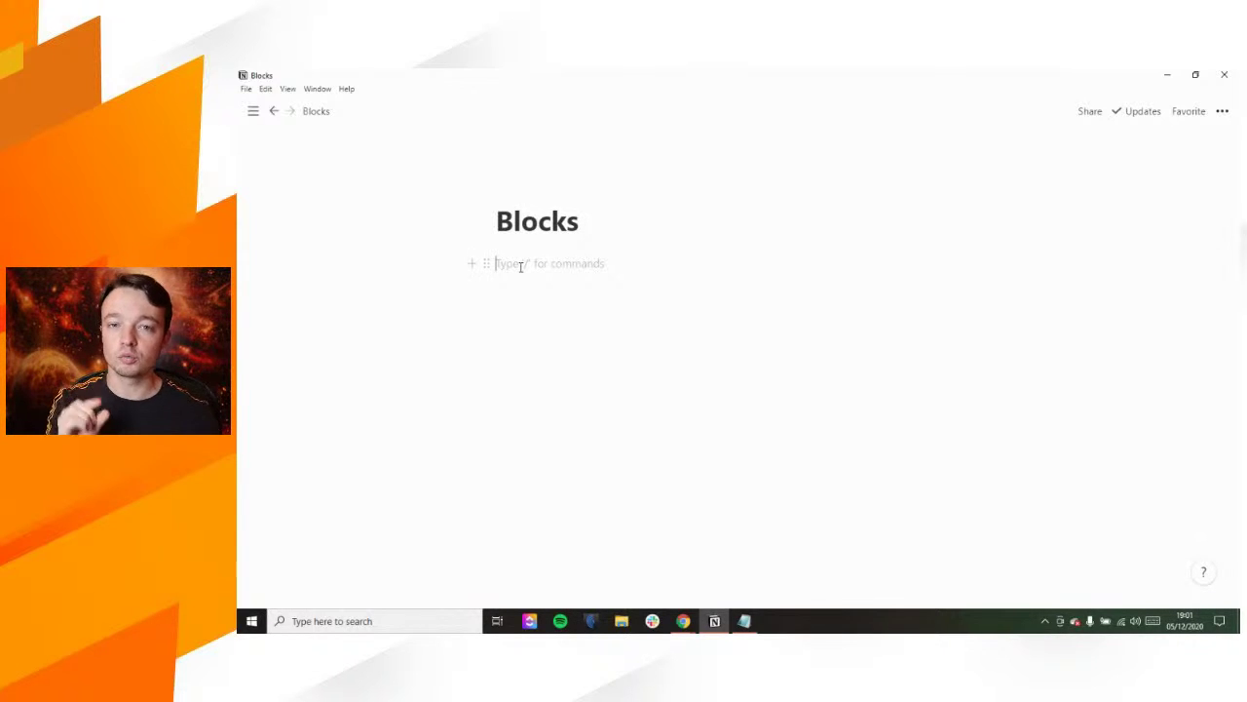
# Step: Write "writing lots of" and "text" as two separate text blocks under the page title
pyautogui.write('writing lots of')
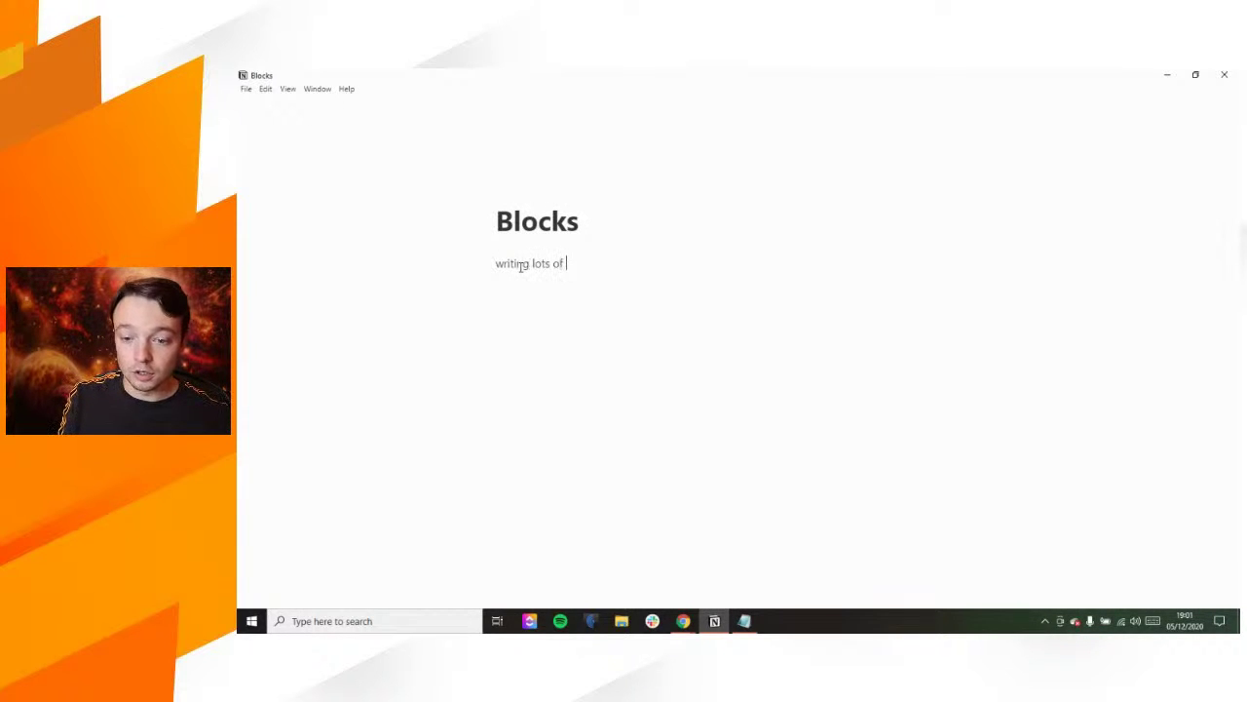
pyautogui.press('Return')
pyautogui.write('text')
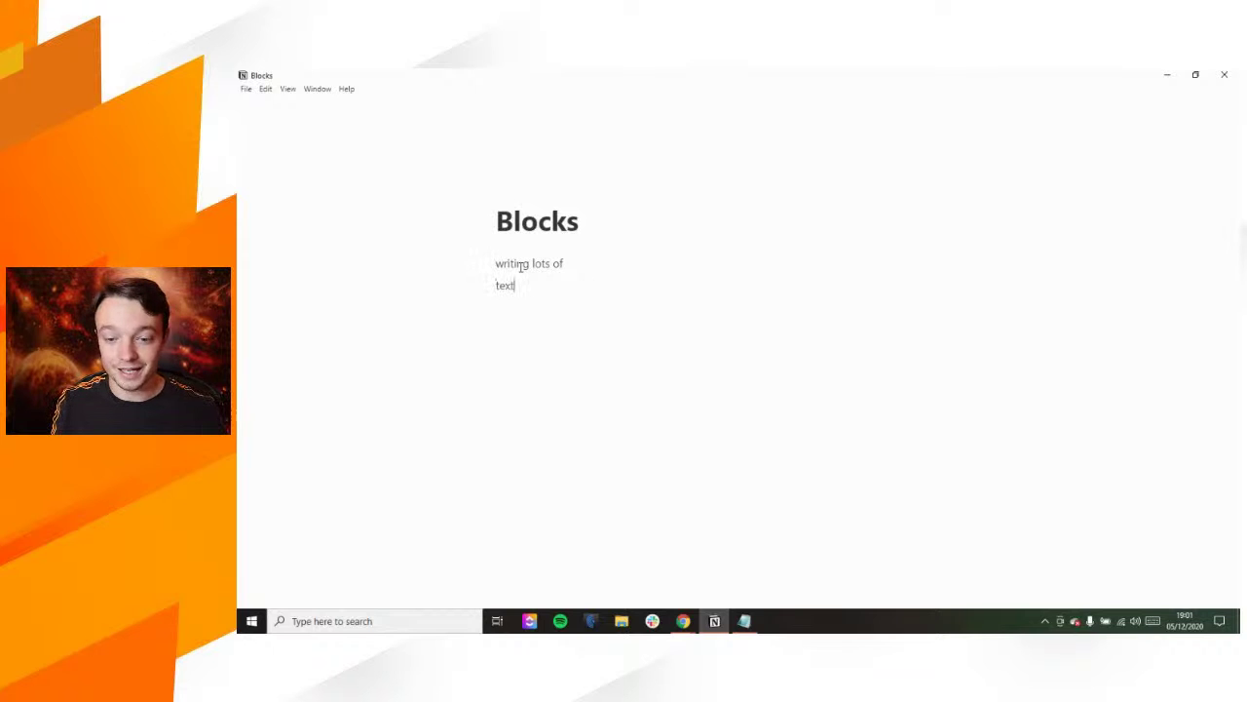
# Step: Select the "writing lots of" and "text" blocks together as whole blocks
pyautogui.hotkey('ctrl', 'a')
pyautogui.hotkey('ctrl', 'a')
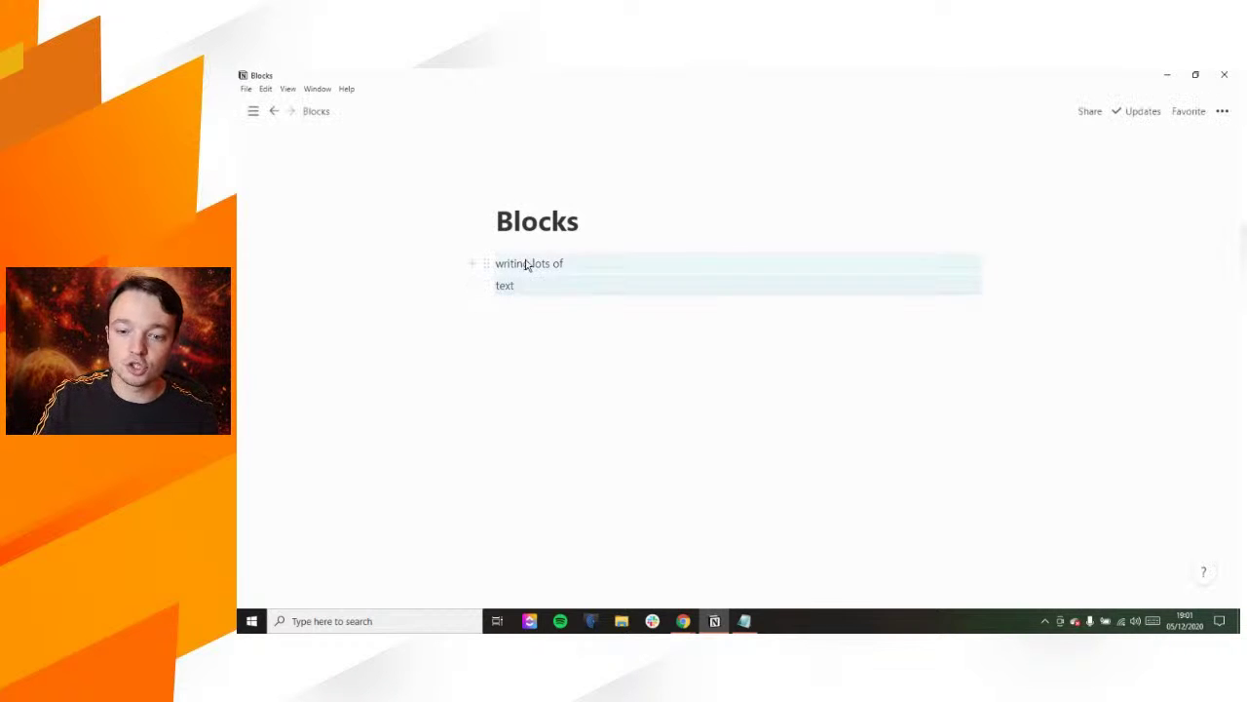
pyautogui.click(523, 284)
pyautogui.moveTo(515, 285); pyautogui.dragTo(504, 259)
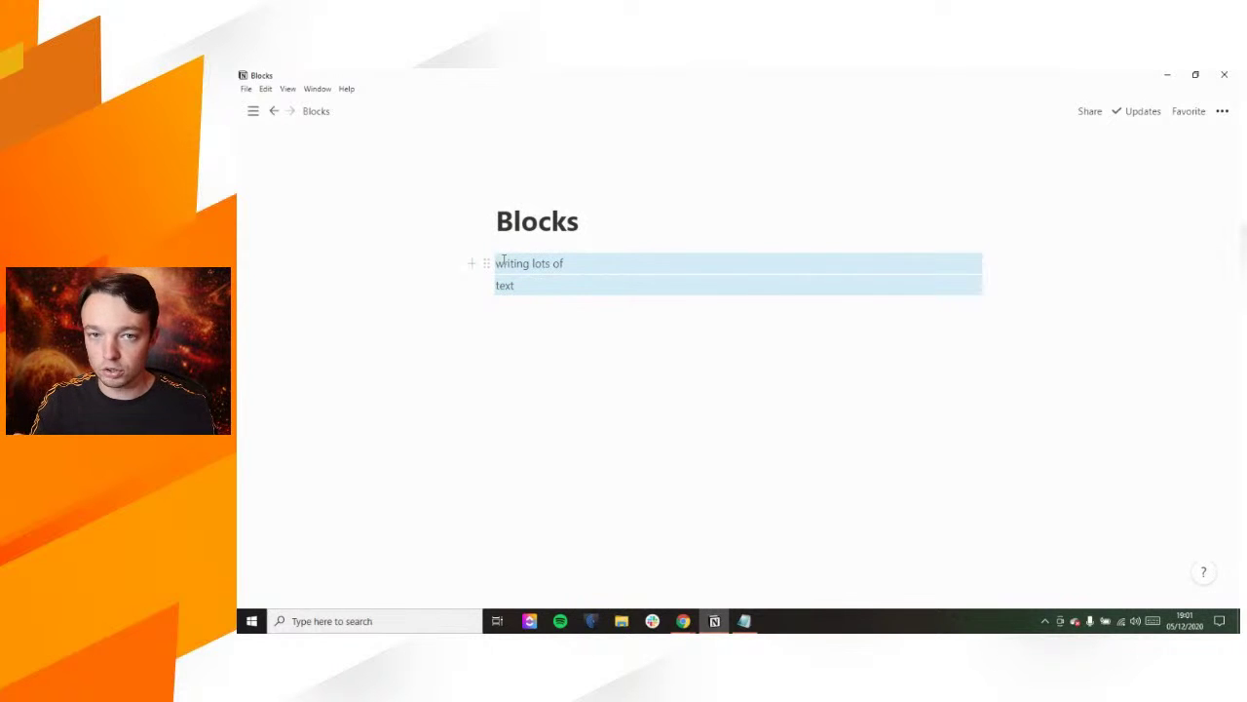
# Step: Add the line "text" inside the "writing lots of" block as a line break, and select the text across both lines
pyautogui.click(575, 263)
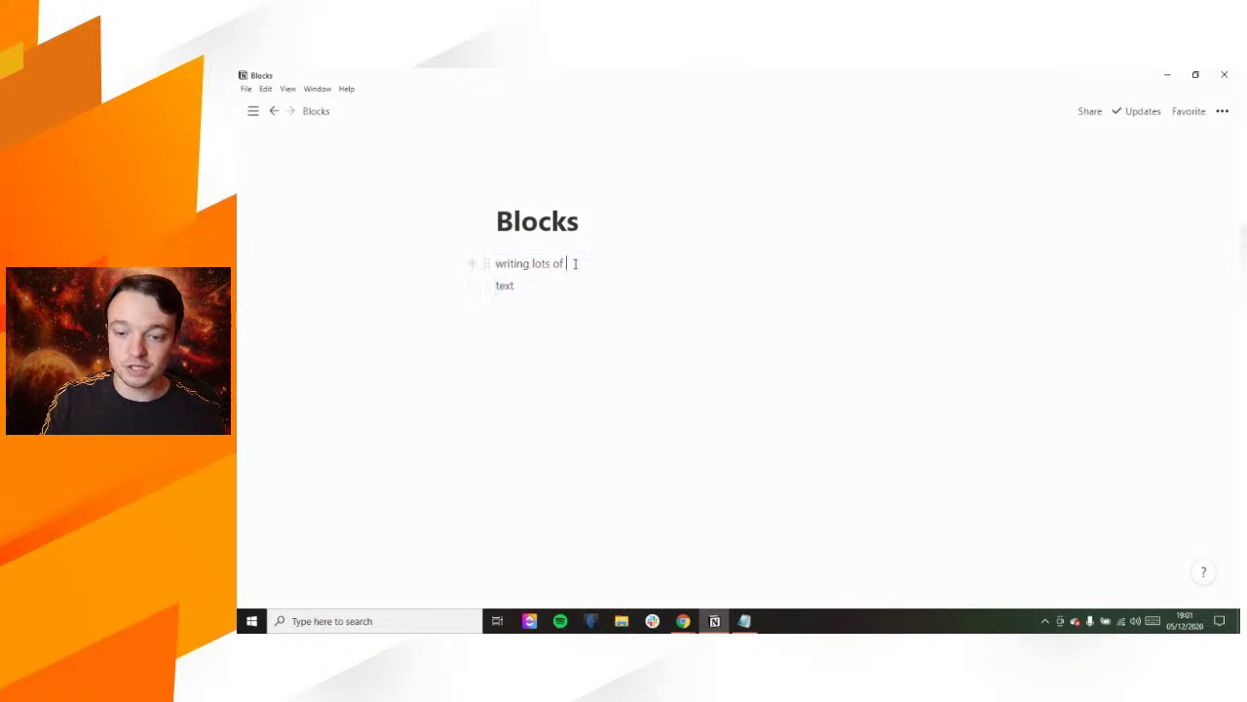
pyautogui.press('Return')
pyautogui.write('text')
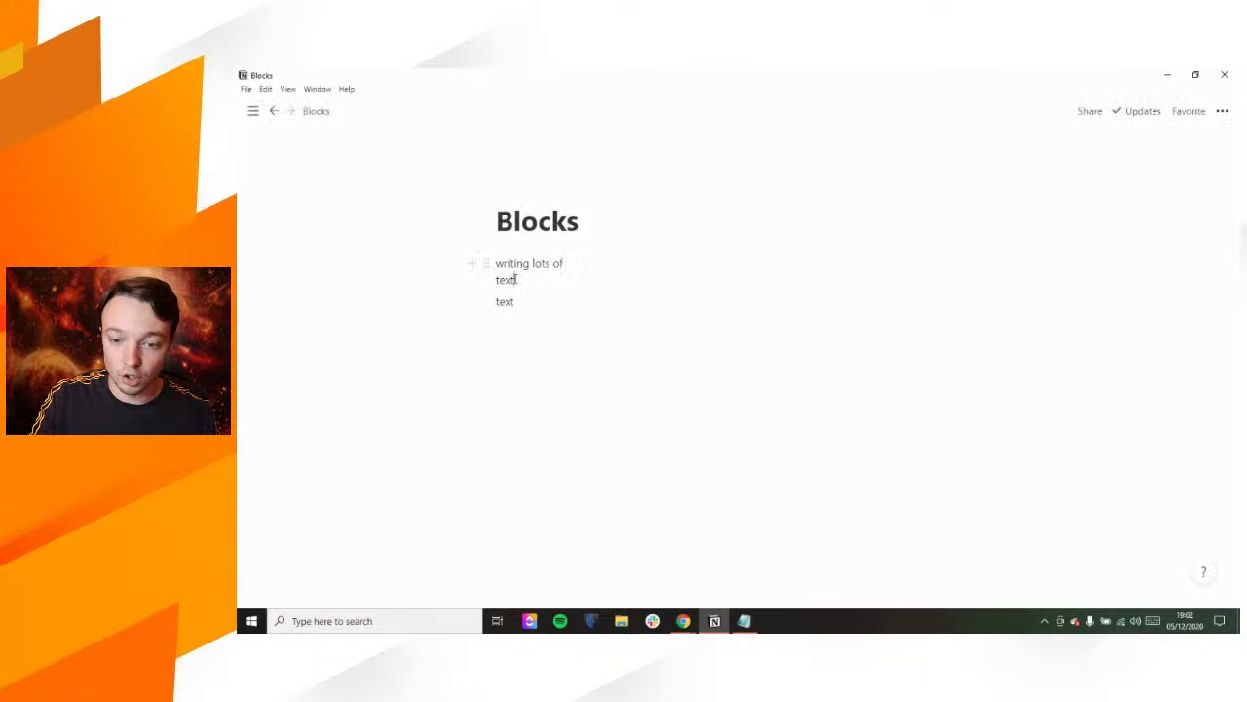
pyautogui.moveTo(514, 280); pyautogui.dragTo(503, 266)
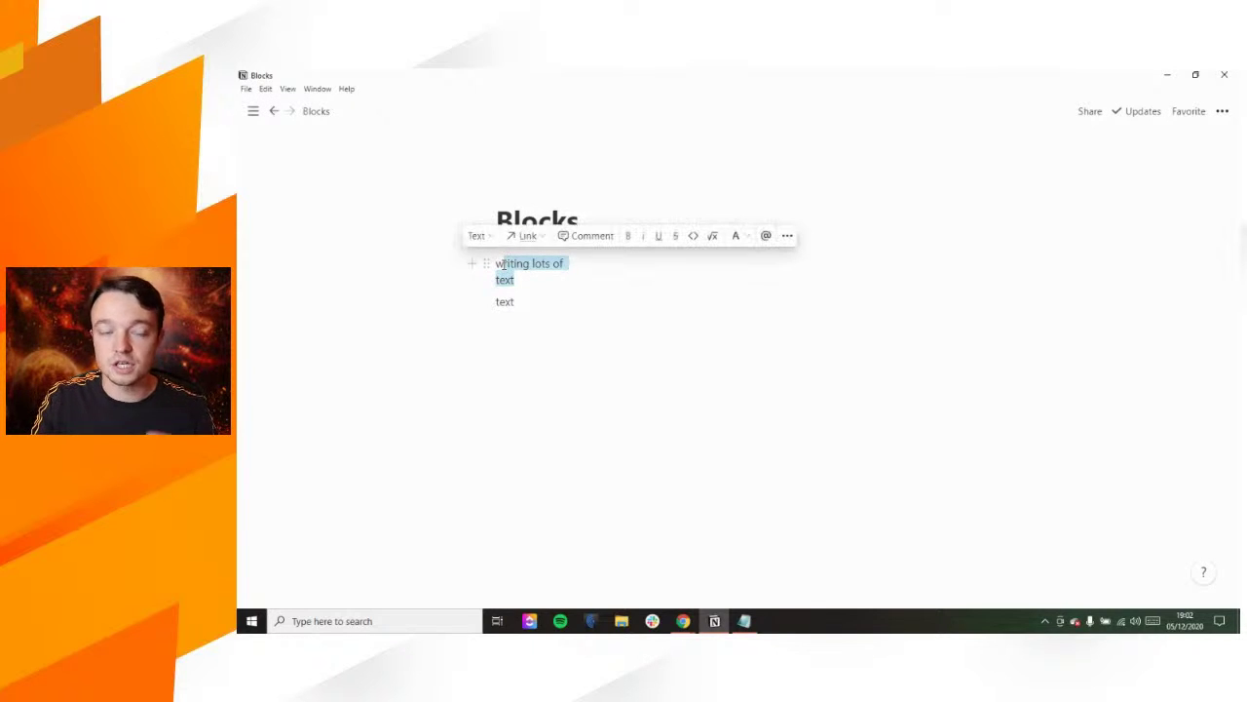
# Step: Delete the separate "text" block and clear the remaining two-line block
pyautogui.click(517, 303)
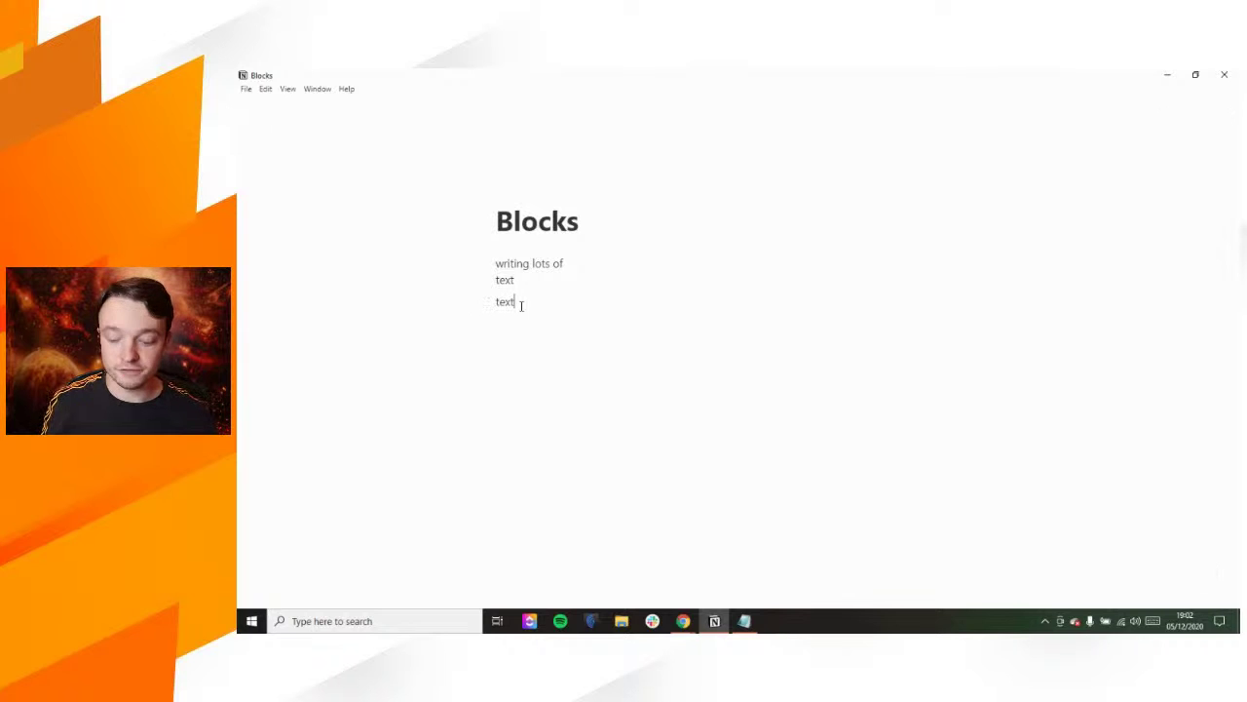
pyautogui.hotkey('ctrl', 'BackSpace')
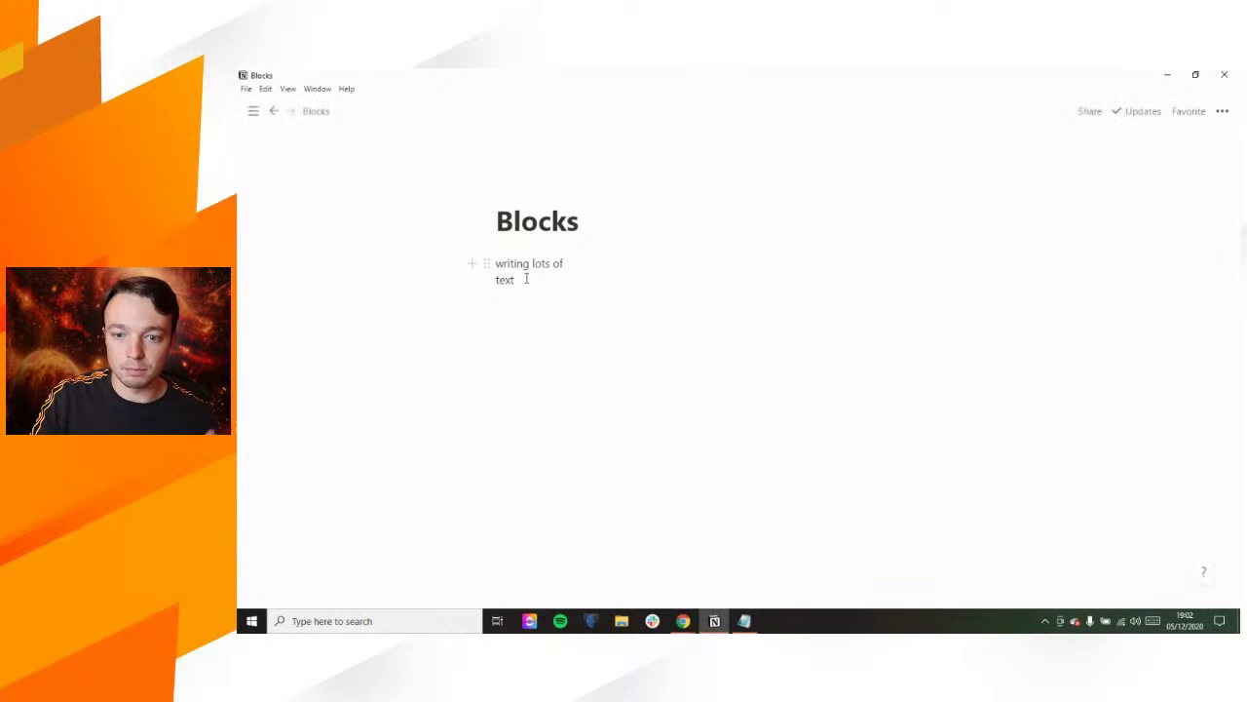
pyautogui.moveTo(521, 279); pyautogui.dragTo(498, 267)
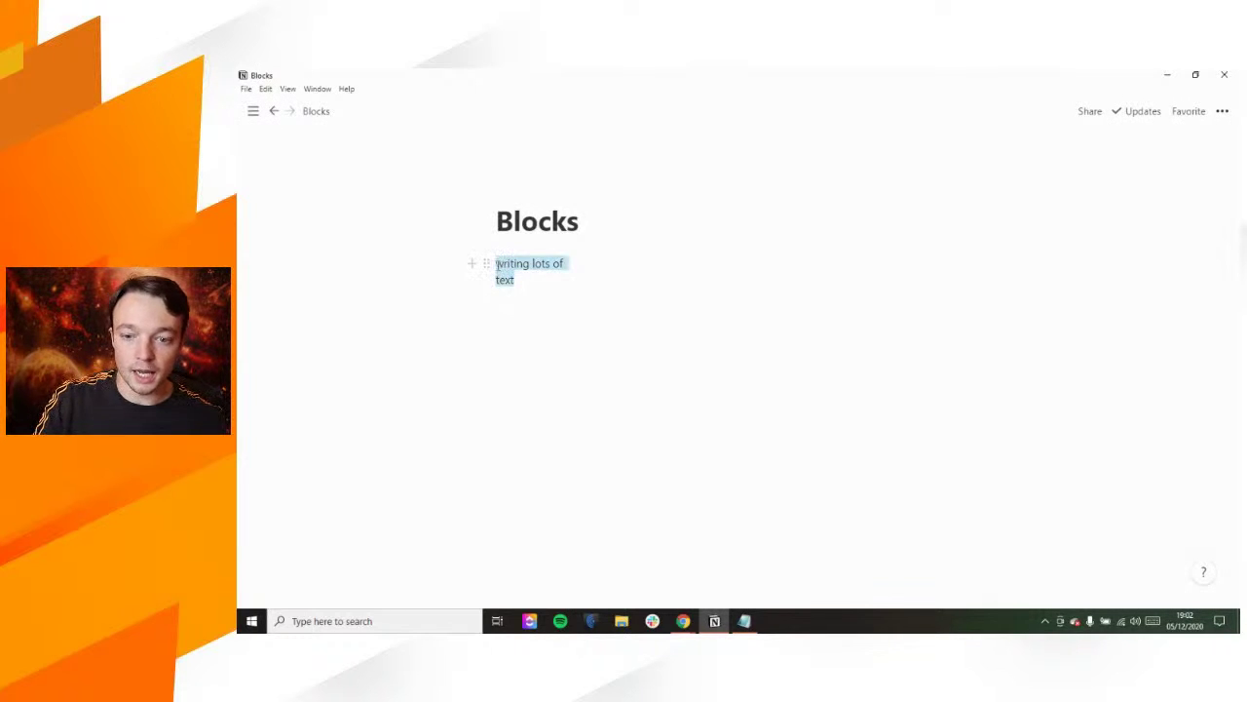
pyautogui.press('BackSpace')
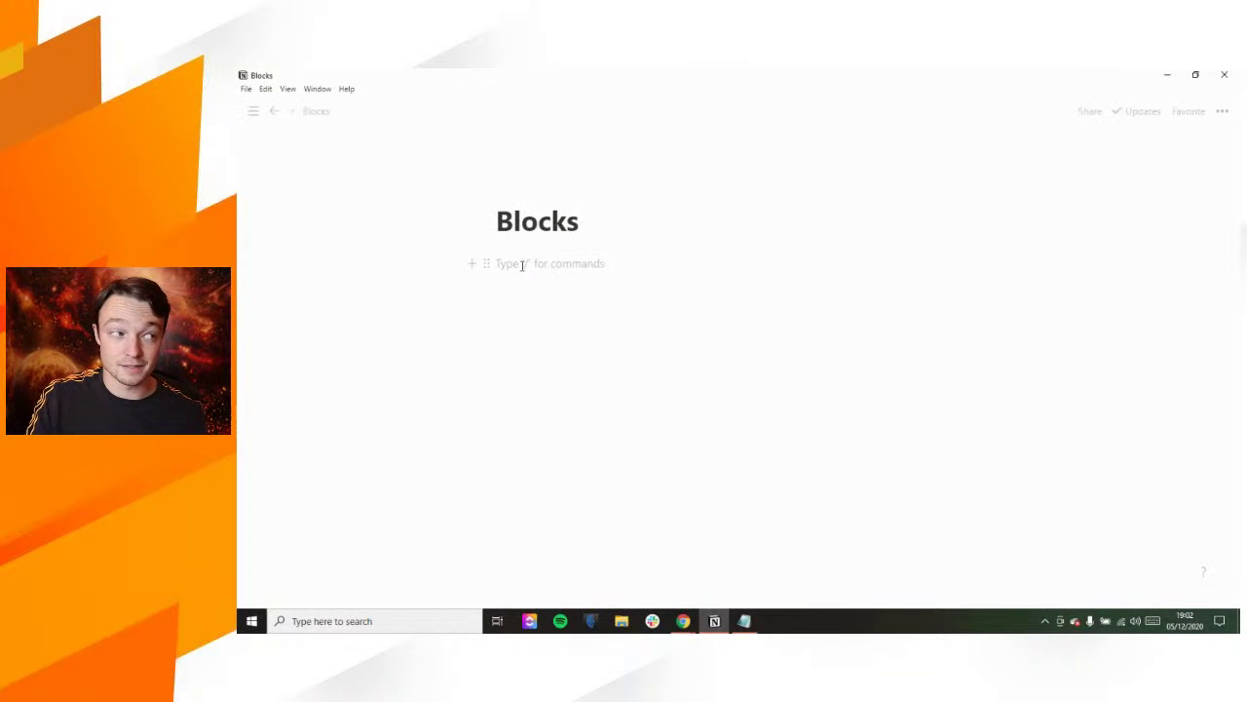
# Step: Open the list of block commands on the empty line and look through the basic block types
pyautogui.write('/')
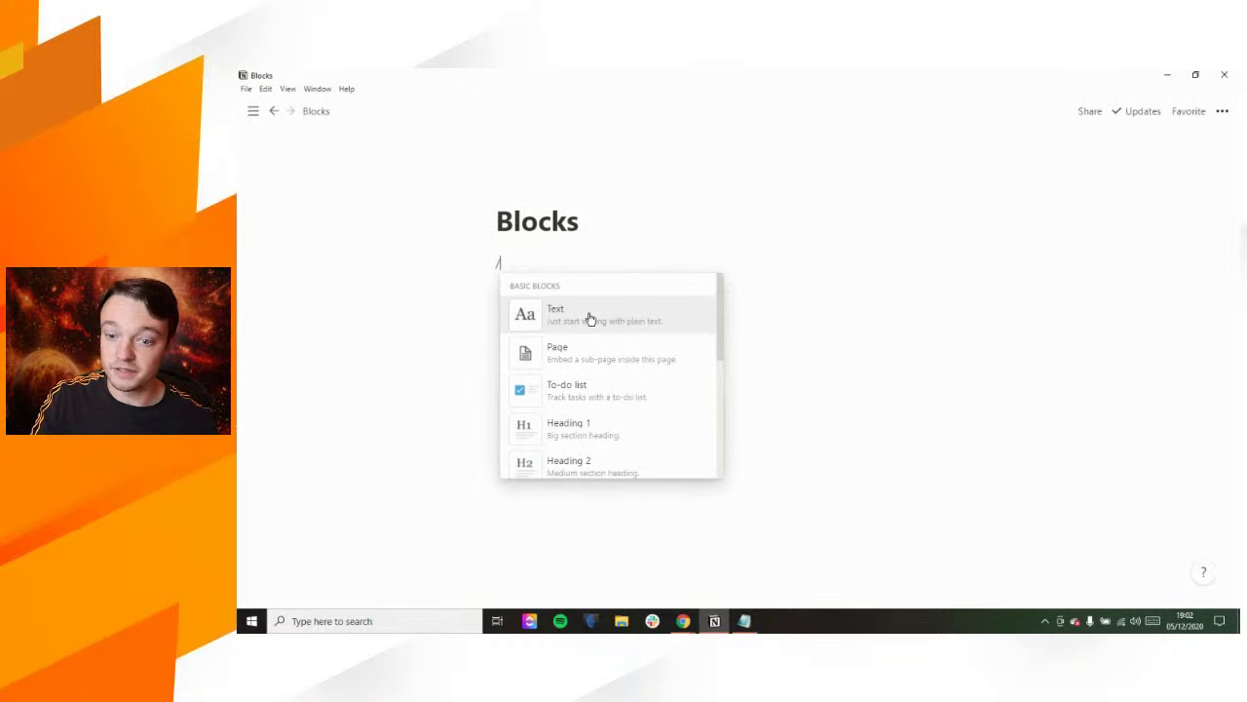
pyautogui.moveTo(589, 319)
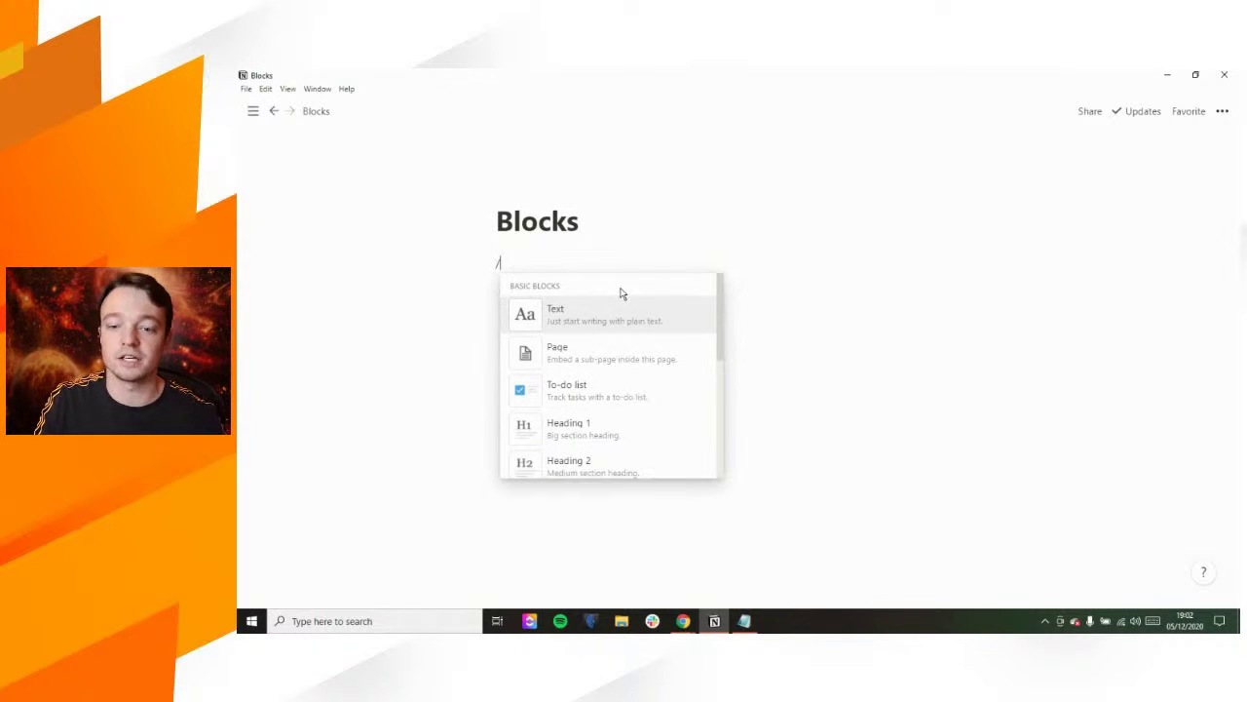
pyautogui.moveTo(629, 320)
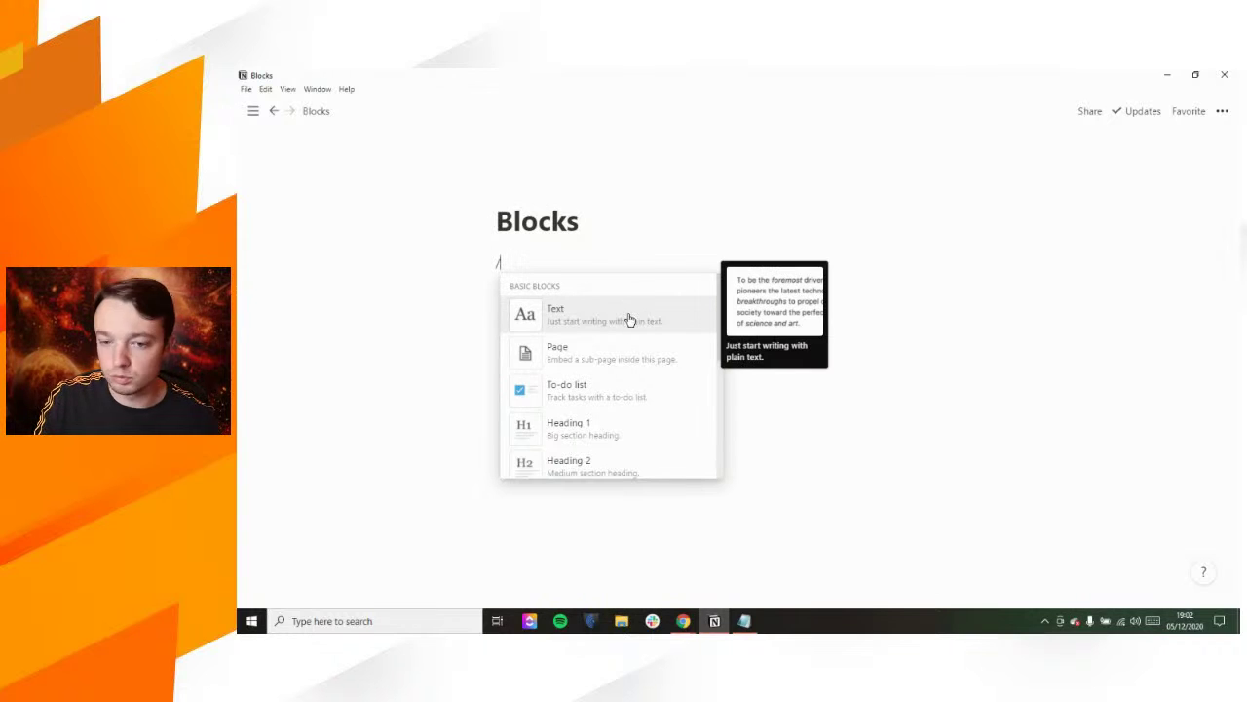
pyautogui.moveTo(610, 358)
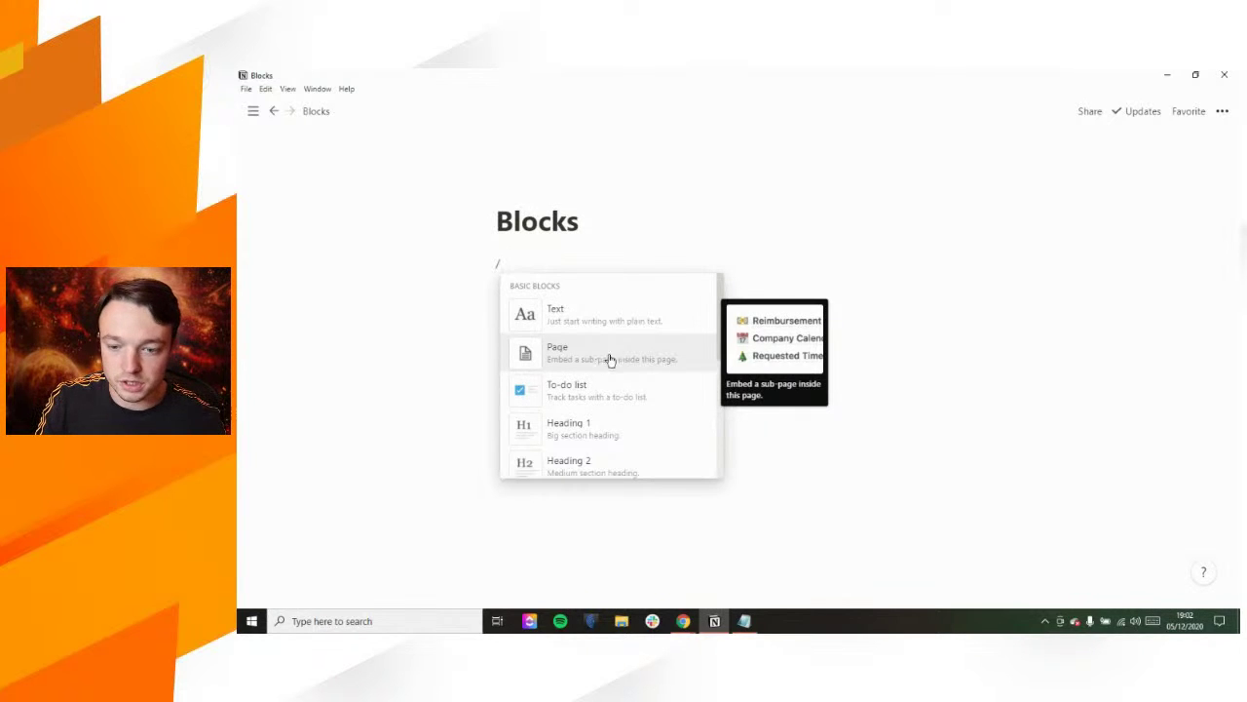
pyautogui.moveTo(615, 399)
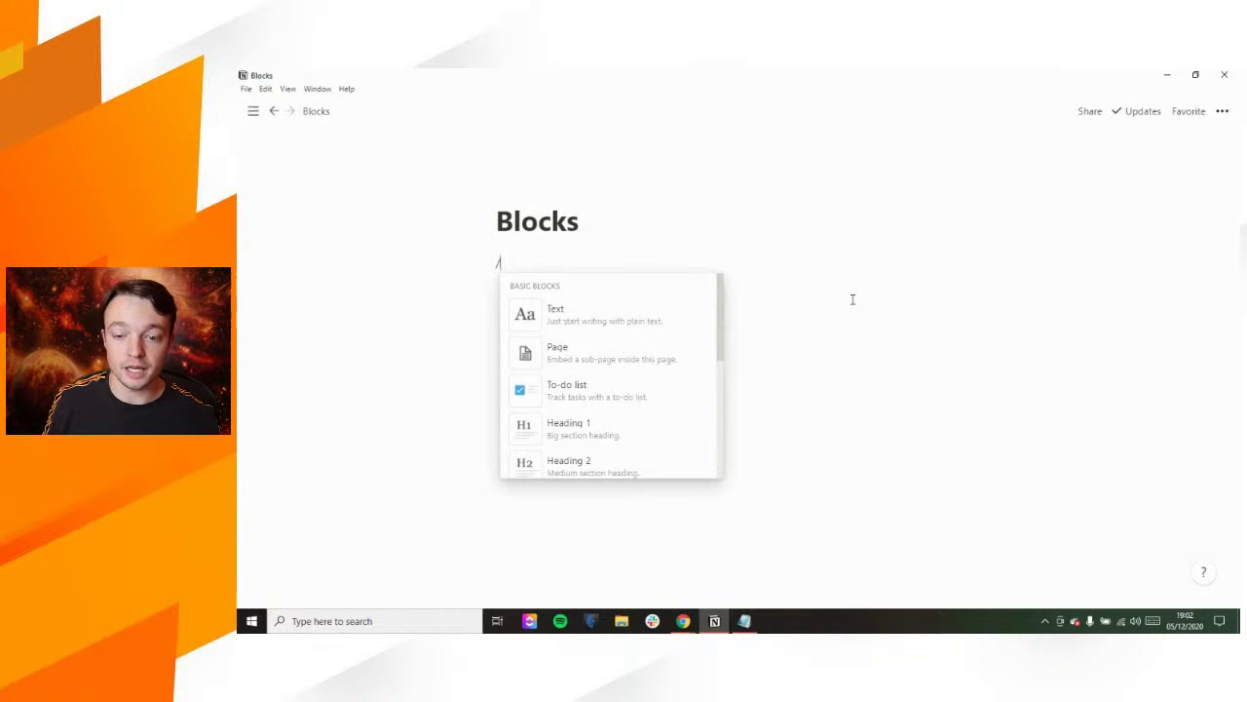
pyautogui.press('Down')
pyautogui.press('Down')
pyautogui.press('Down')
pyautogui.press('Down')
pyautogui.press('Down')
pyautogui.press('Down')
pyautogui.press('Down')
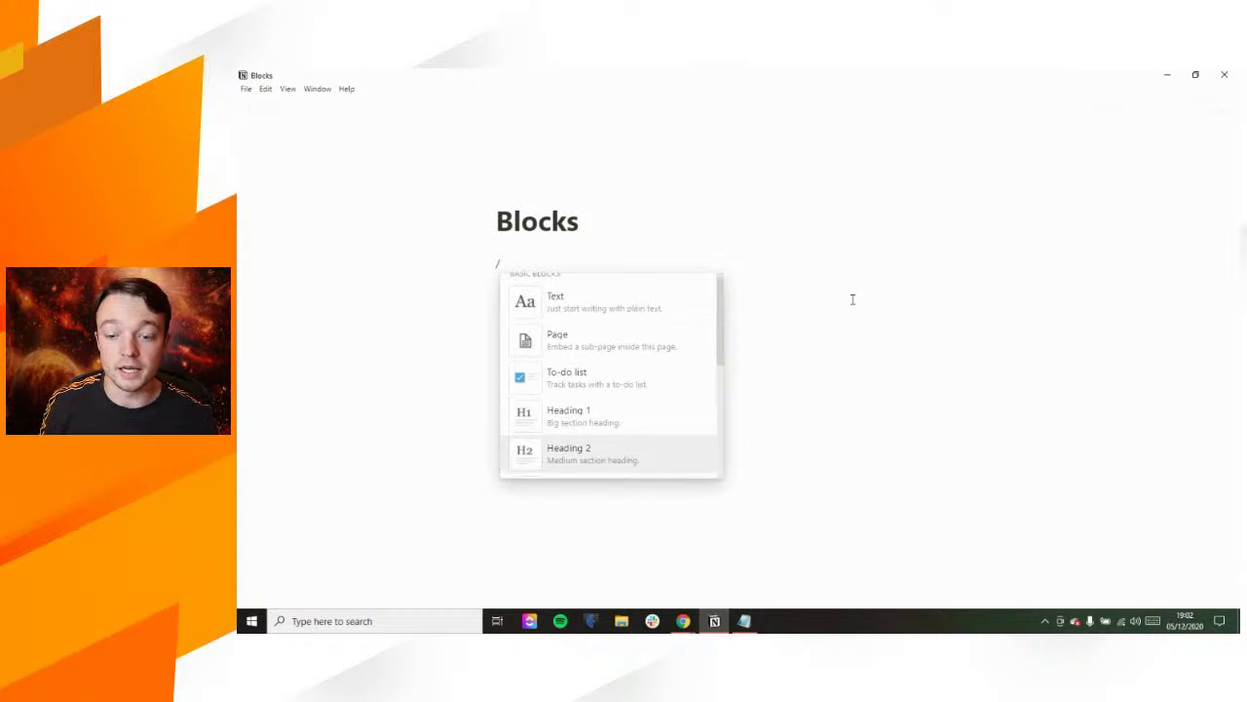
pyautogui.press('Down')
pyautogui.press('Down')
pyautogui.press('Down')
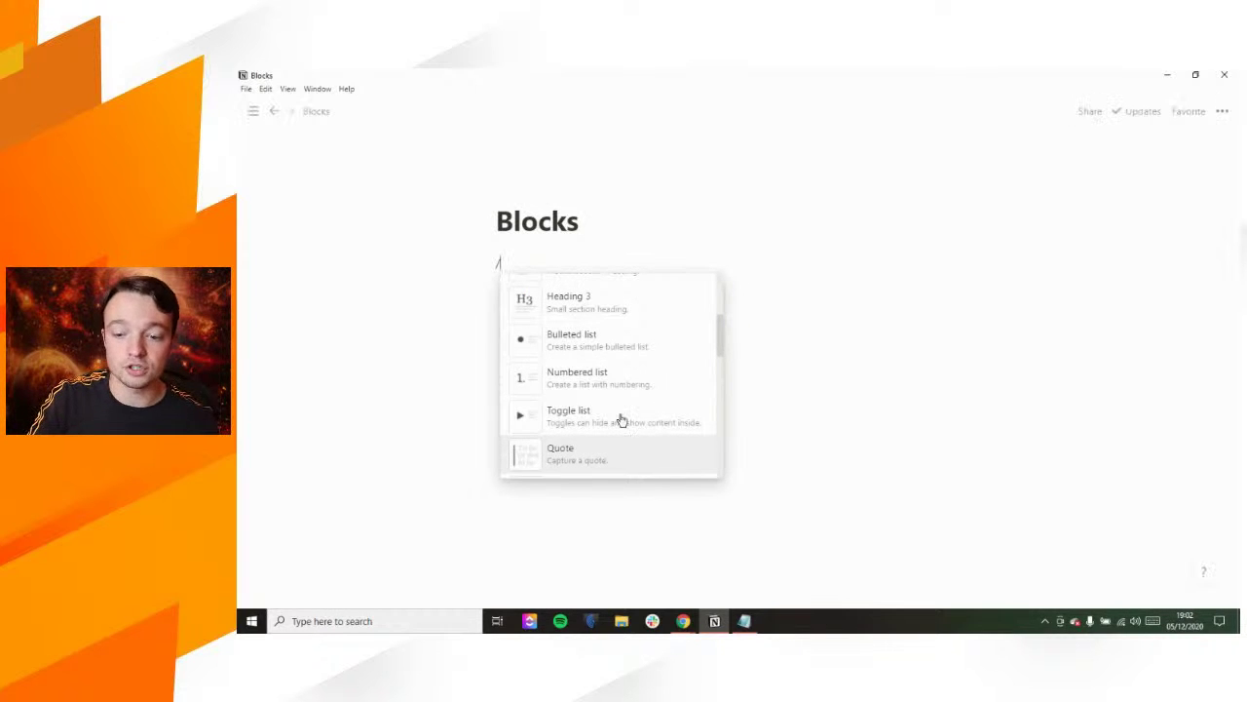
# Step: Look through the inline and database block types in the command list, as far as the media section
pyautogui.scroll(-3, 620, 420)
pyautogui.scroll(-3, 621, 420)
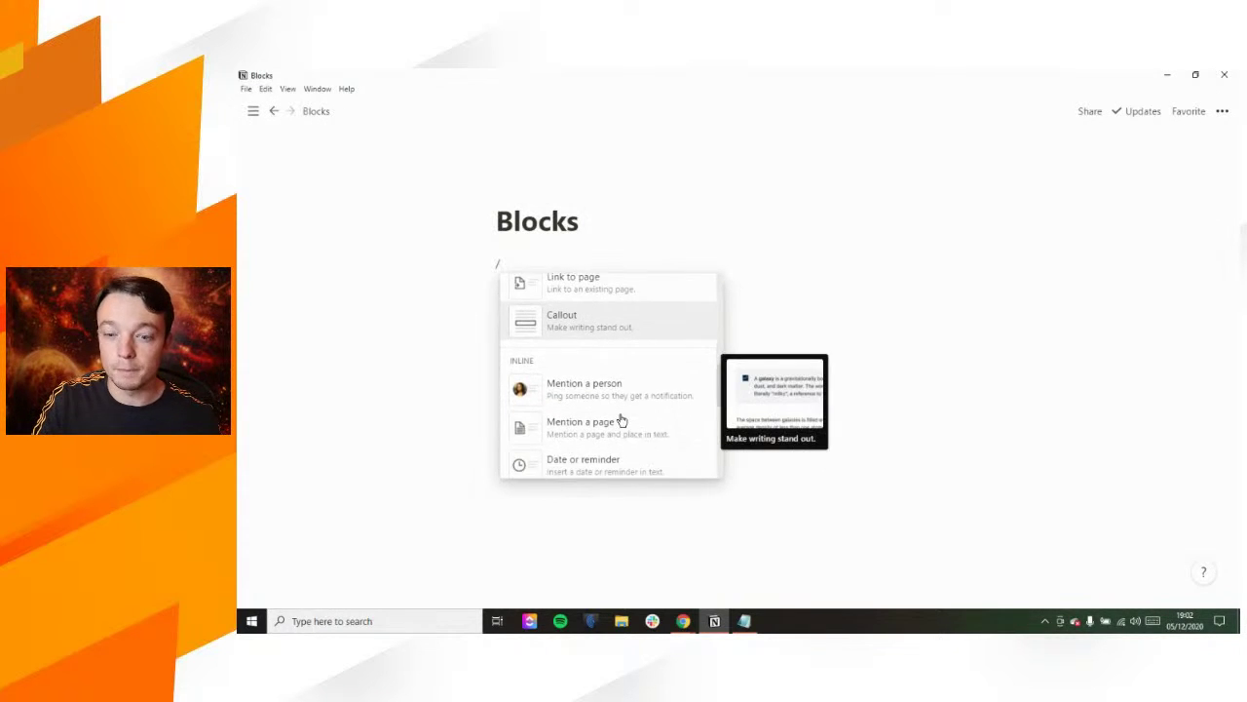
pyautogui.scroll(-3, 621, 420)
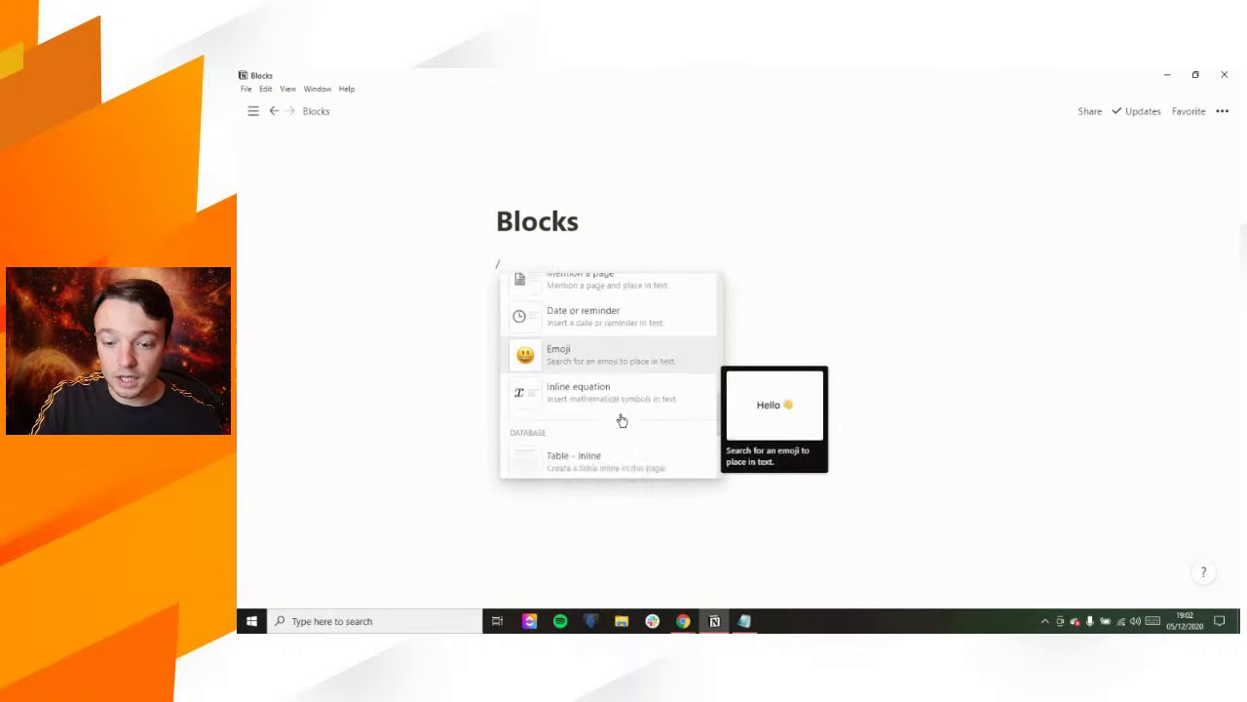
pyautogui.scroll(-3, 621, 420)
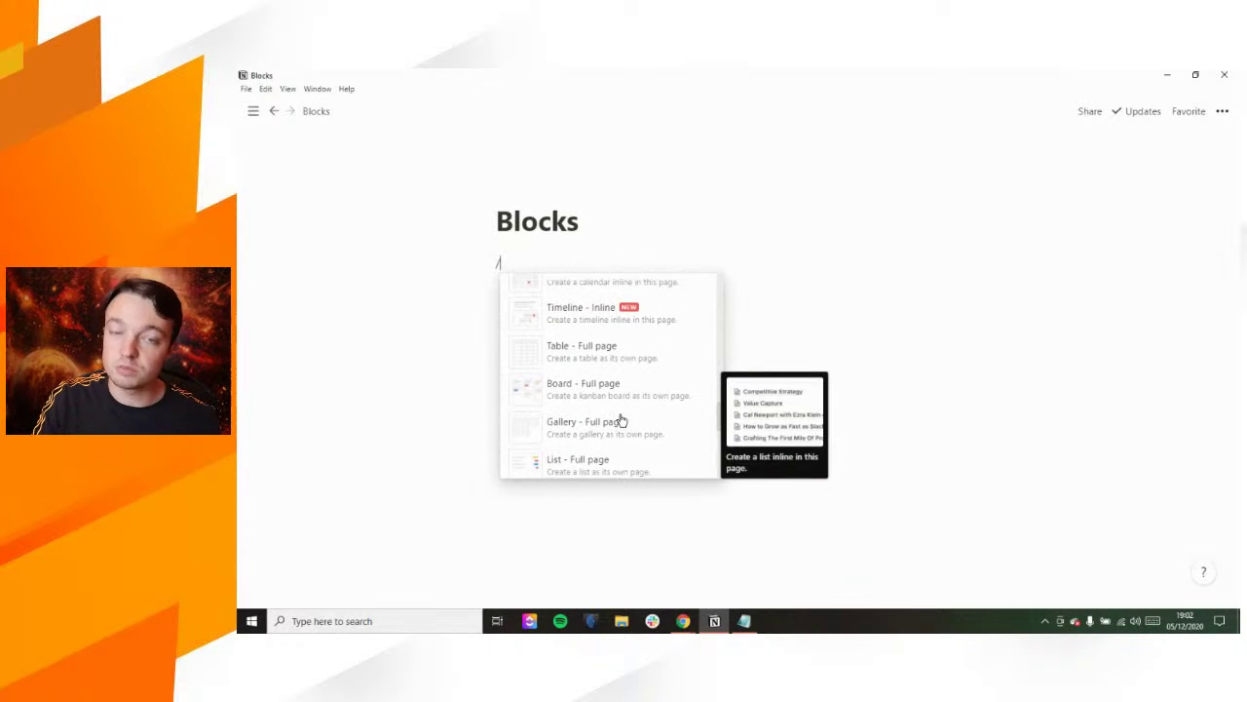
pyautogui.scroll(-2, 621, 420)
pyautogui.scroll(-5, 621, 420)
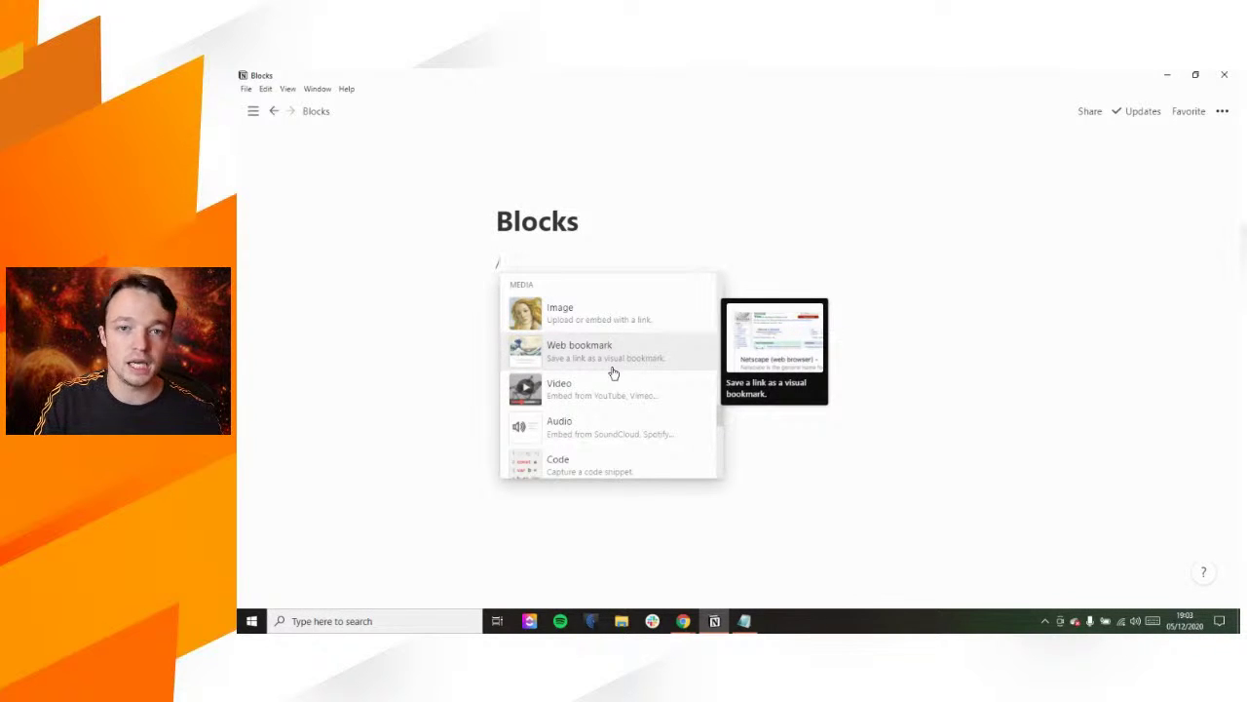
# Step: Examine the media, embed, advanced and turn-into options in the command list, and clear the slash from the line
pyautogui.scroll(-1, 623, 378)
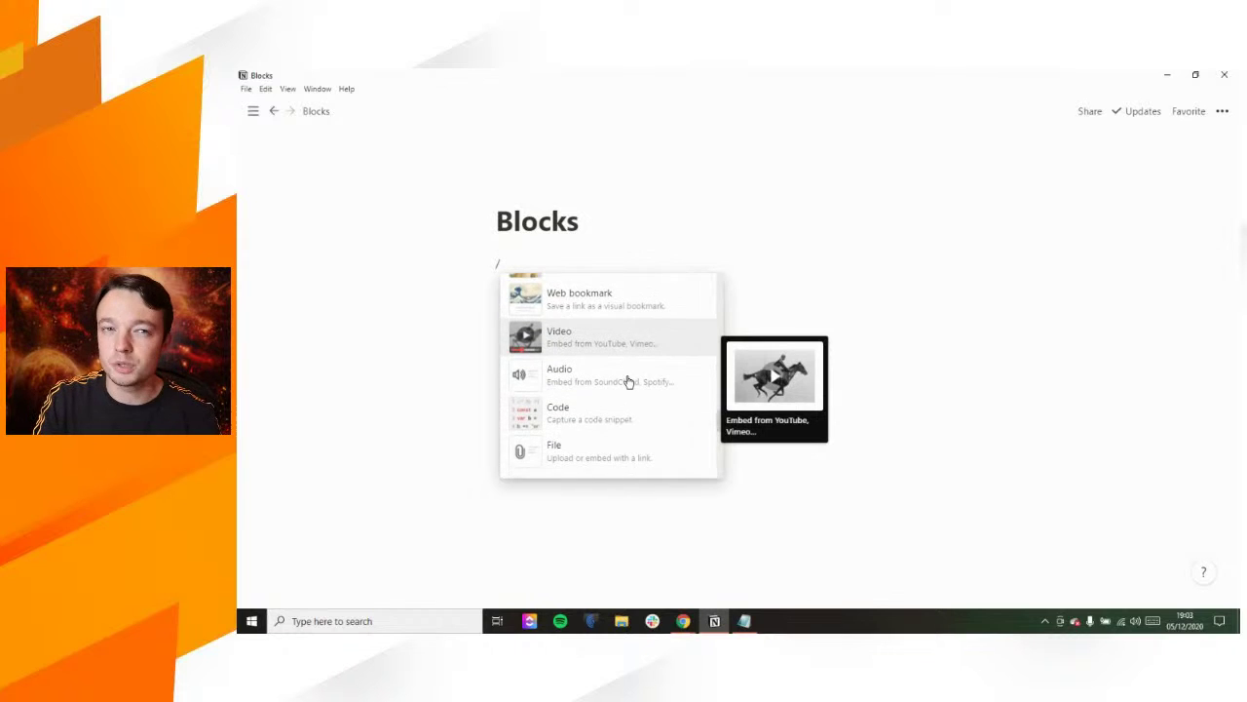
pyautogui.scroll(-1, 629, 381)
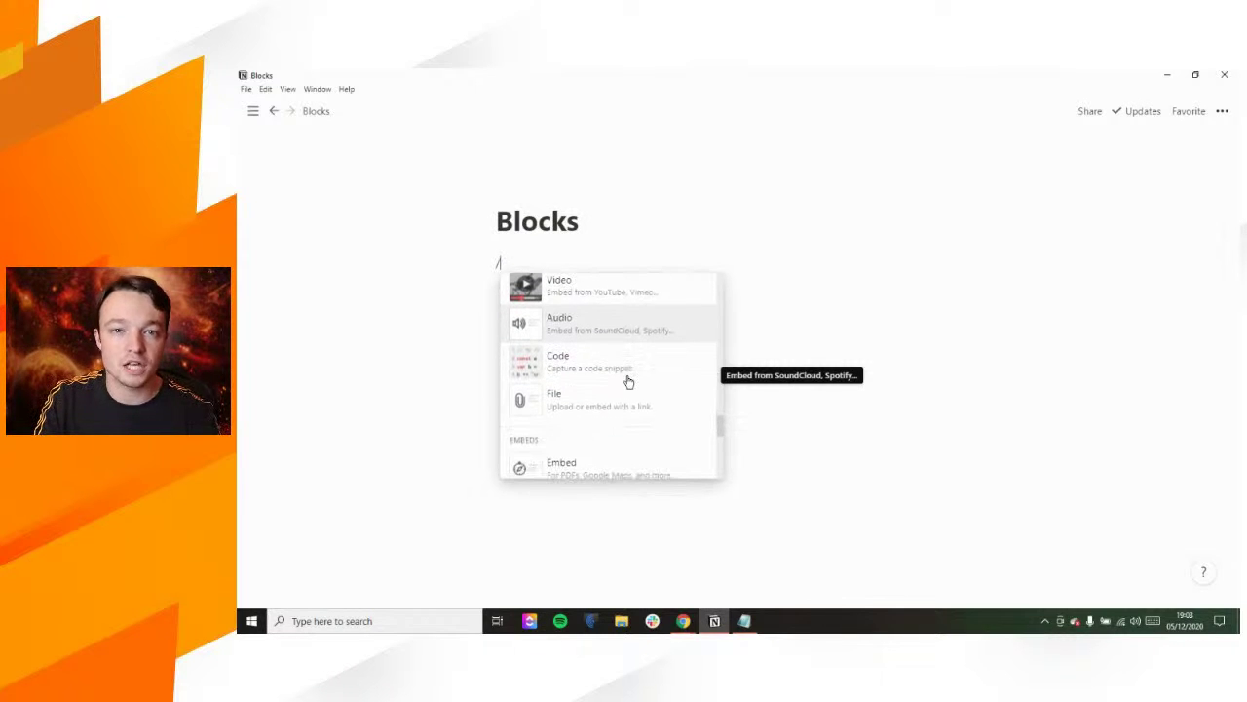
pyautogui.scroll(-6, 628, 381)
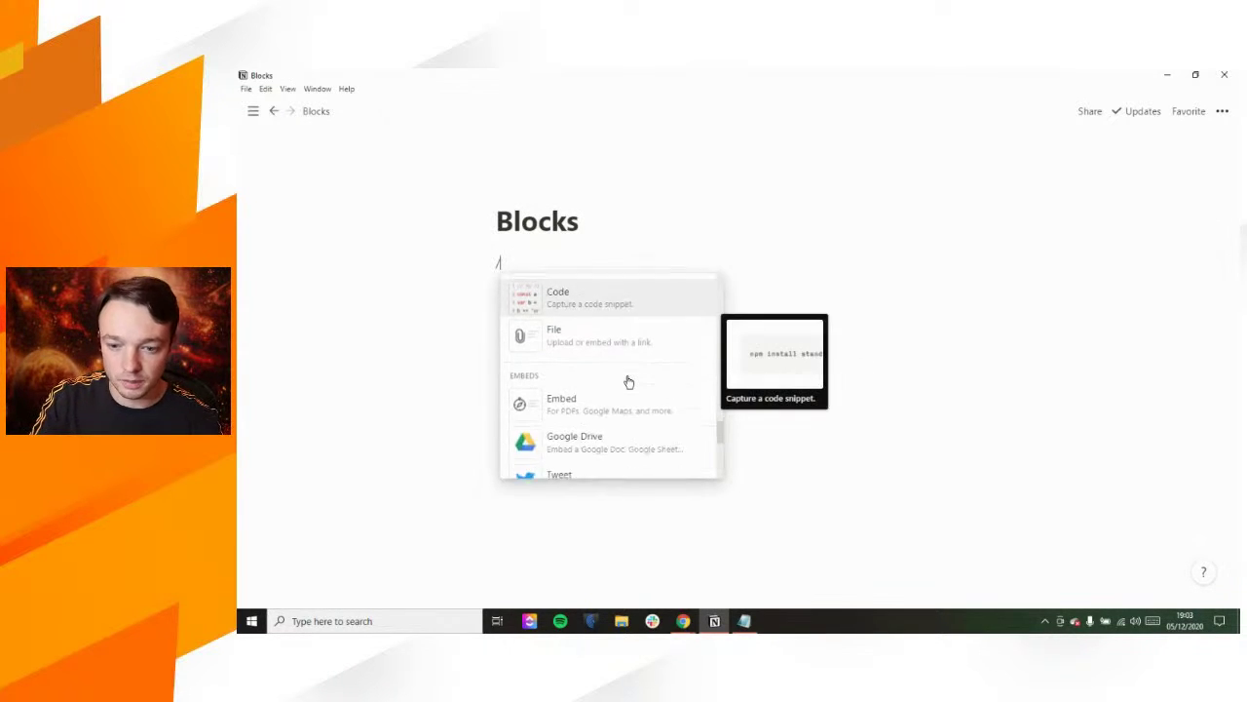
pyautogui.scroll(-8, 628, 381)
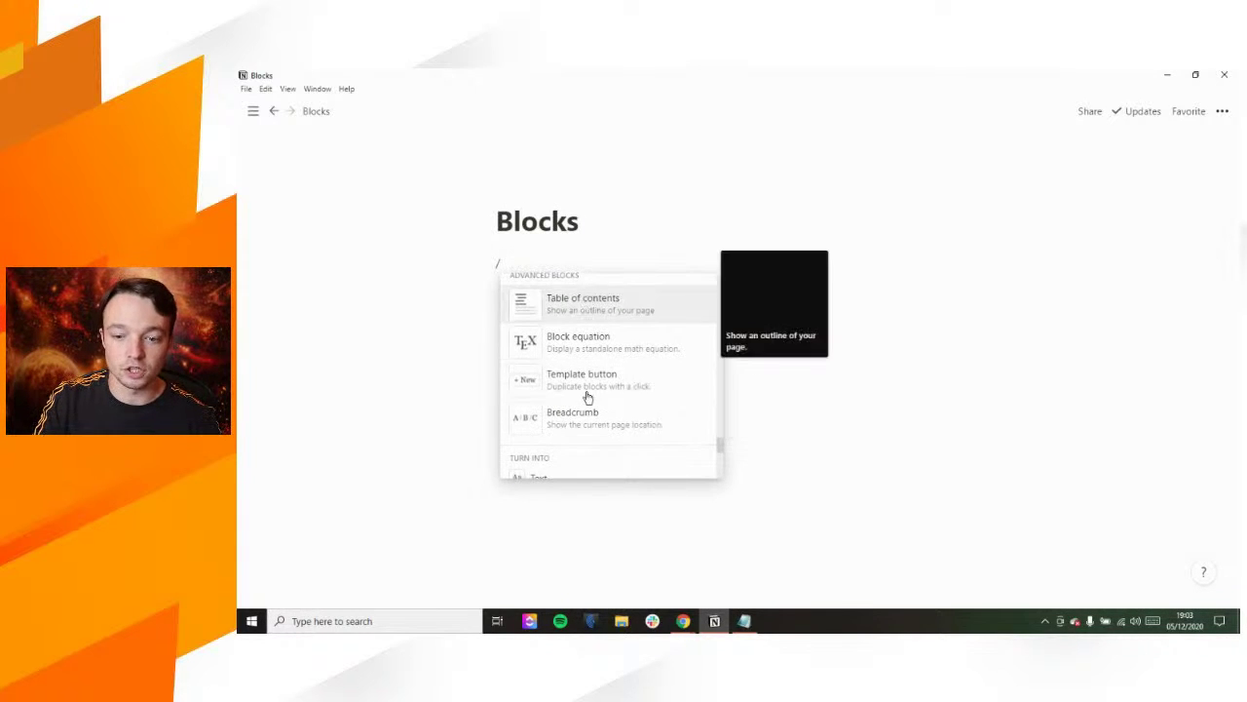
pyautogui.scroll(-2, 584, 412)
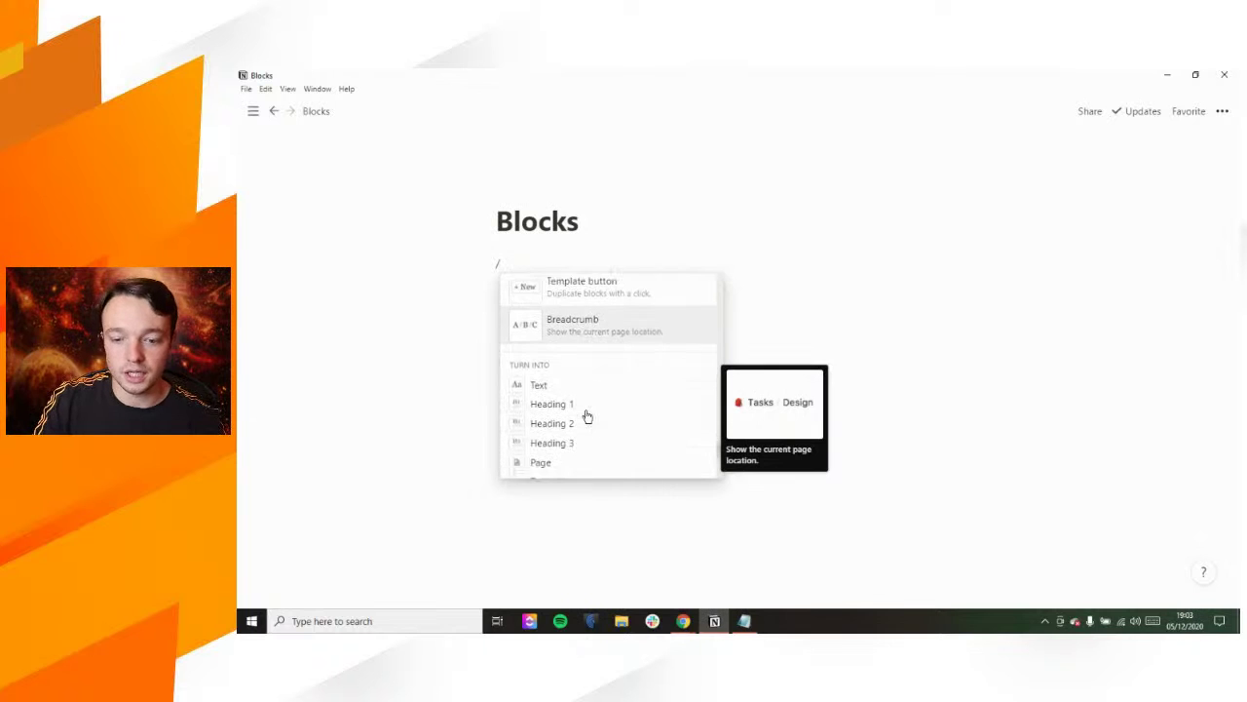
pyautogui.click(511, 261)
pyautogui.press('BackSpace')
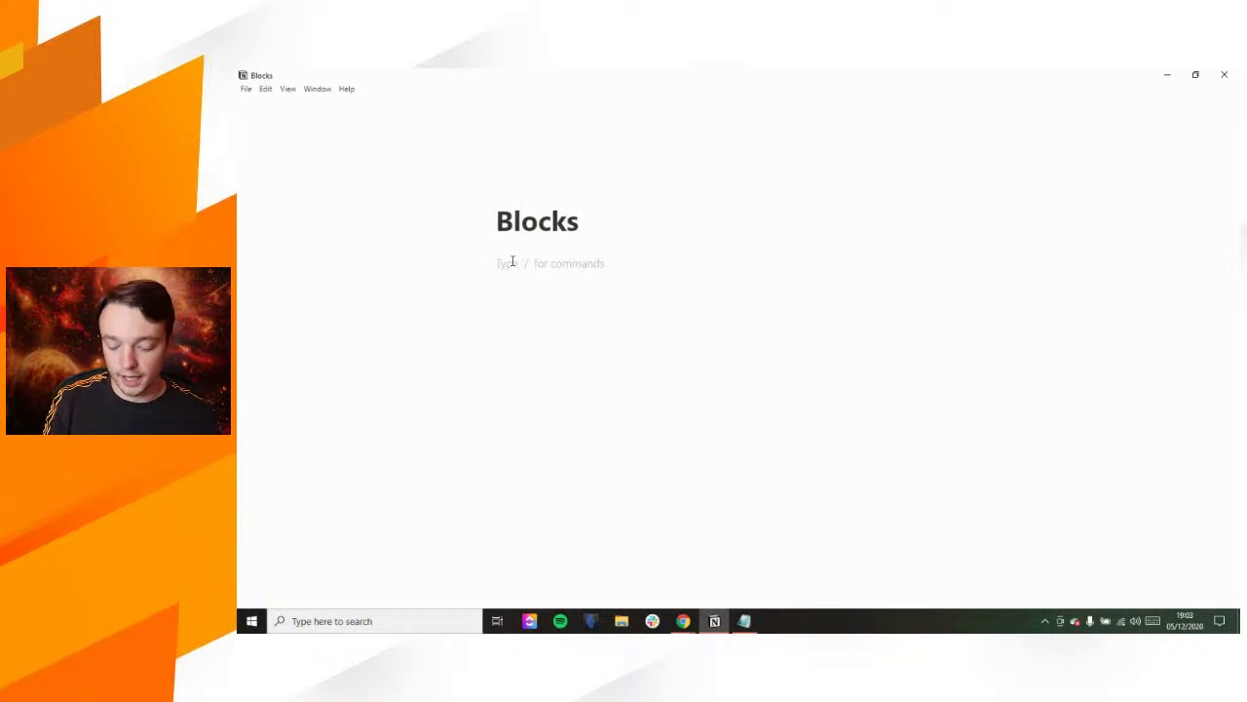
# Step: Look through the basic block types, filter the block commands for "bull", and clear the line
pyautogui.write('/')
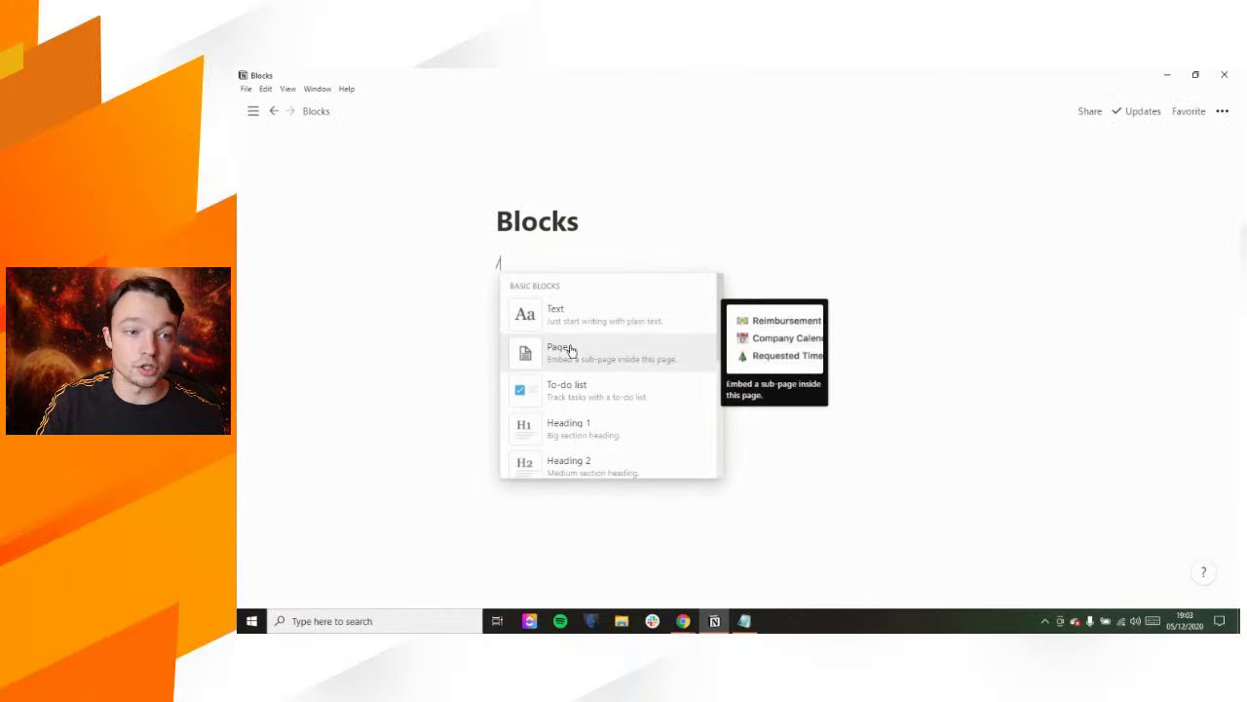
pyautogui.scroll(-1, 571, 351)
pyautogui.scroll(-1, 571, 351)
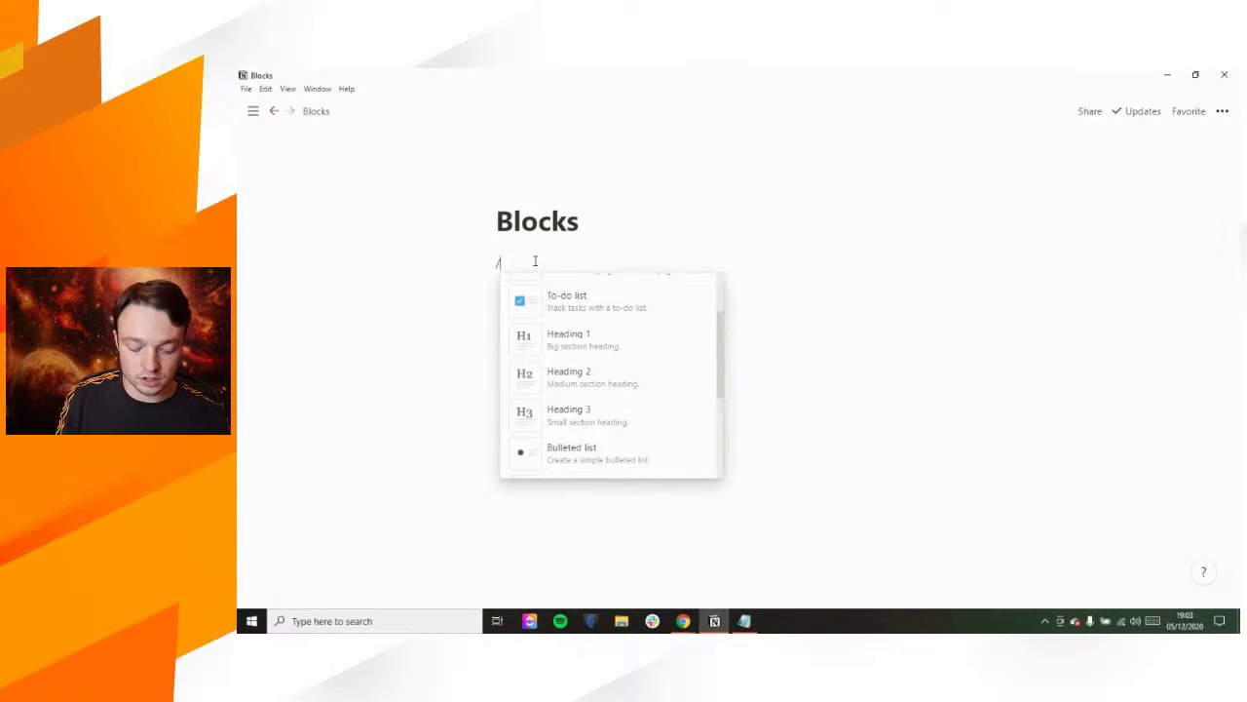
pyautogui.write('bull')
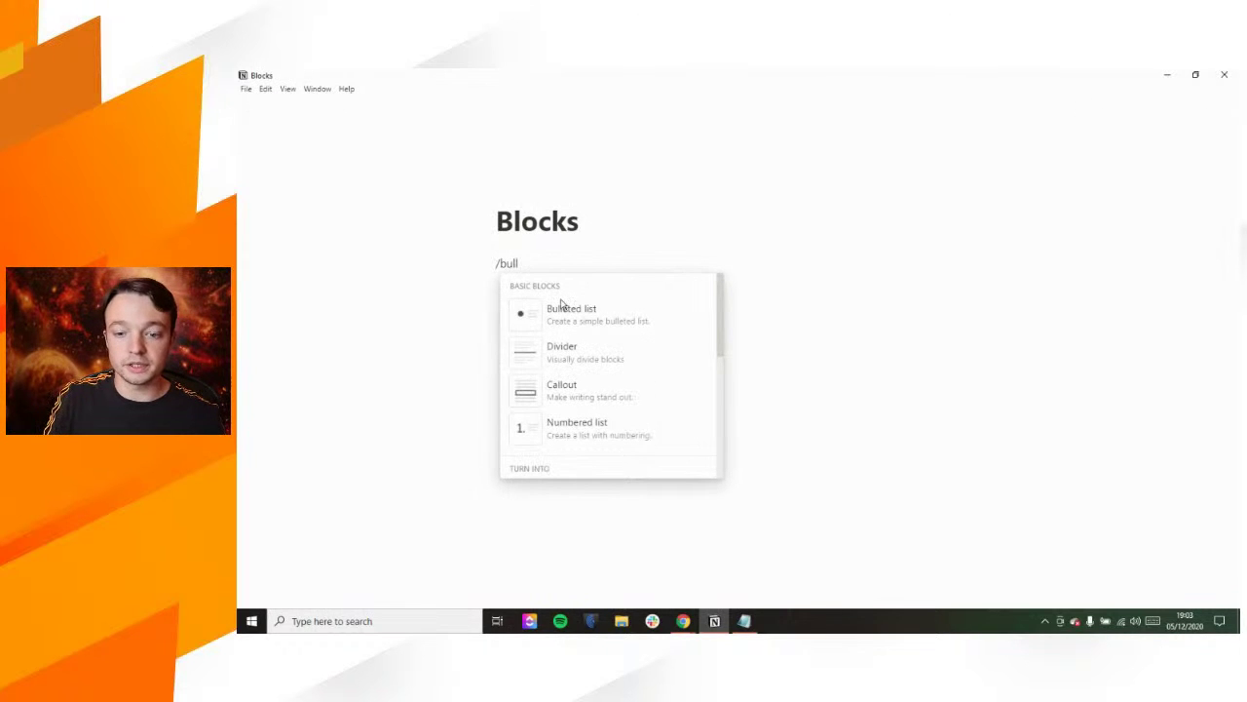
pyautogui.press('Escape')
pyautogui.press('BackSpace')
pyautogui.press('BackSpace')
pyautogui.press('BackSpace')
pyautogui.press('BackSpace')
pyautogui.press('BackSpace')
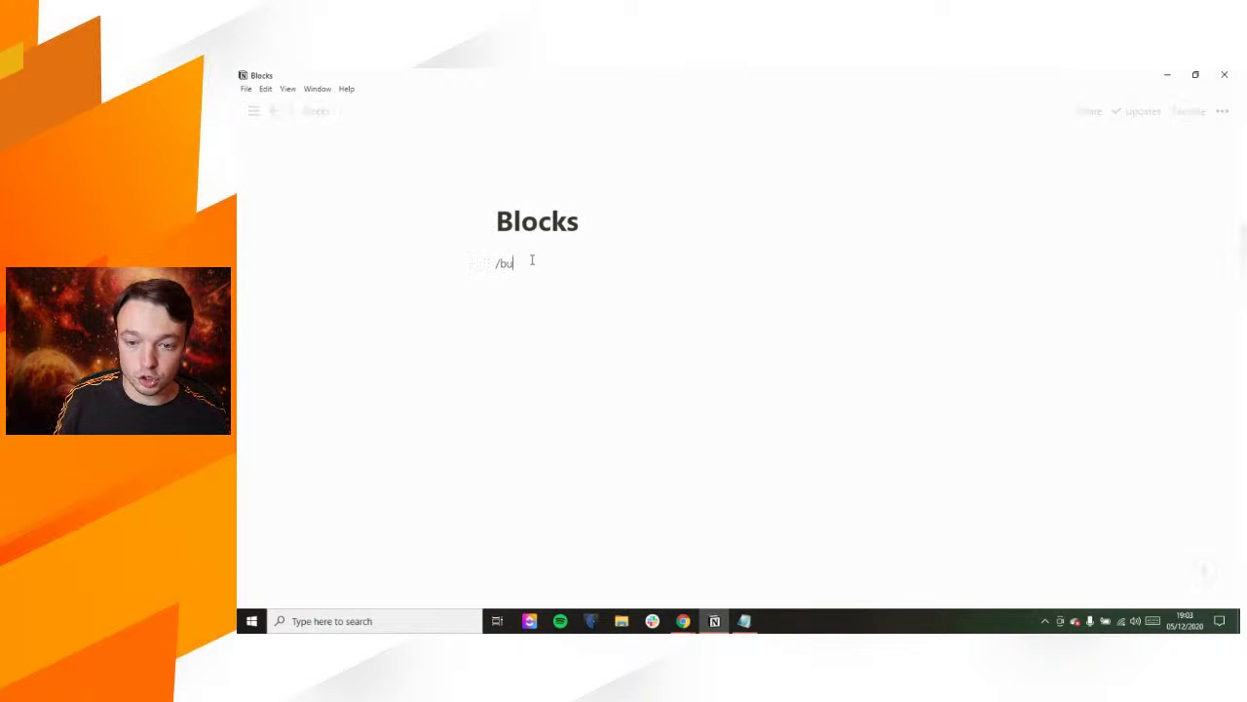
# Step: Create a bulleted list of three items reading "list" using the dash shorthand, and select all three blocks
pyautogui.write('- ')
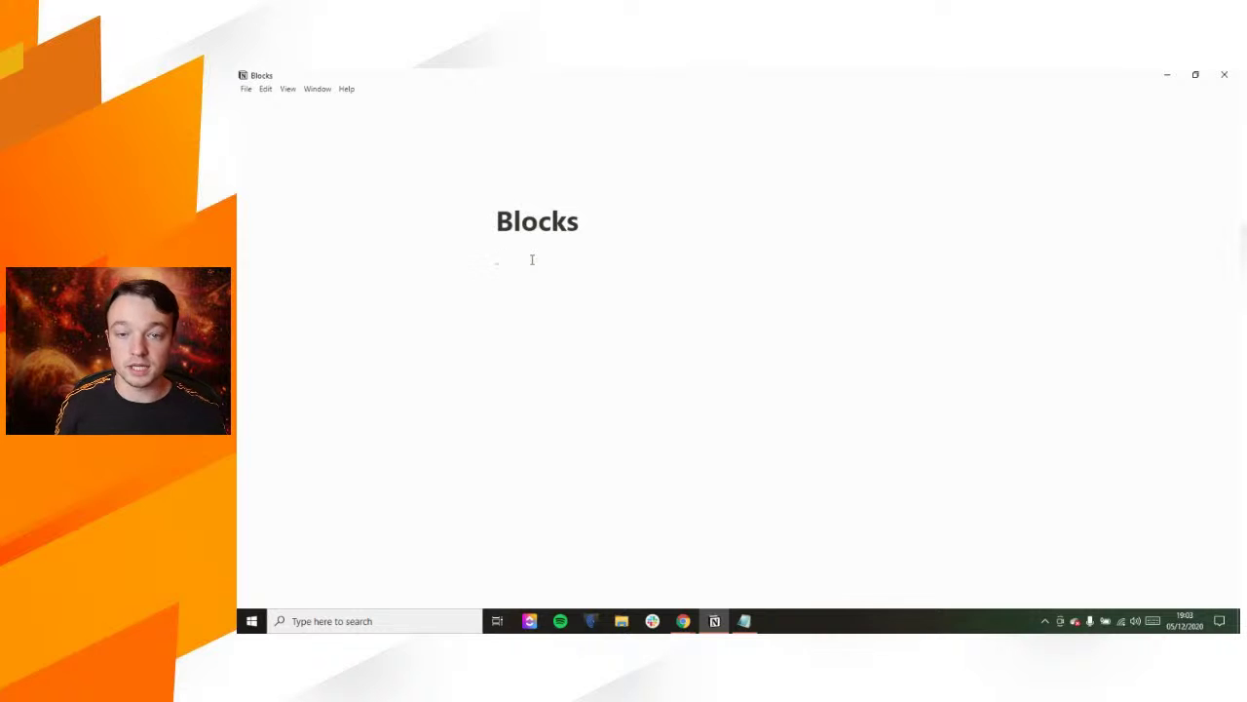
pyautogui.write('list')
pyautogui.press('Return')
pyautogui.write('list')
pyautogui.press('Return')
pyautogui.write('list')
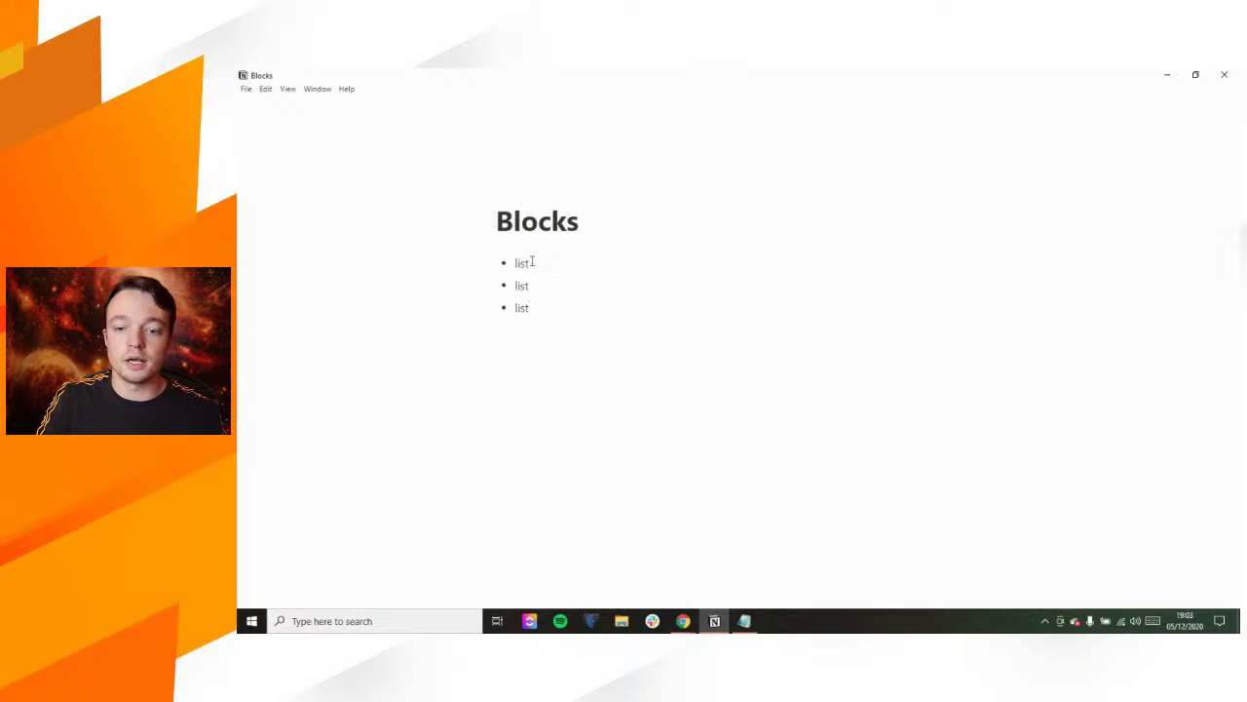
pyautogui.moveTo(532, 263); pyautogui.dragTo(539, 310)
pyautogui.keyDown('shift'); pyautogui.click(537, 311); pyautogui.keyUp('shift')
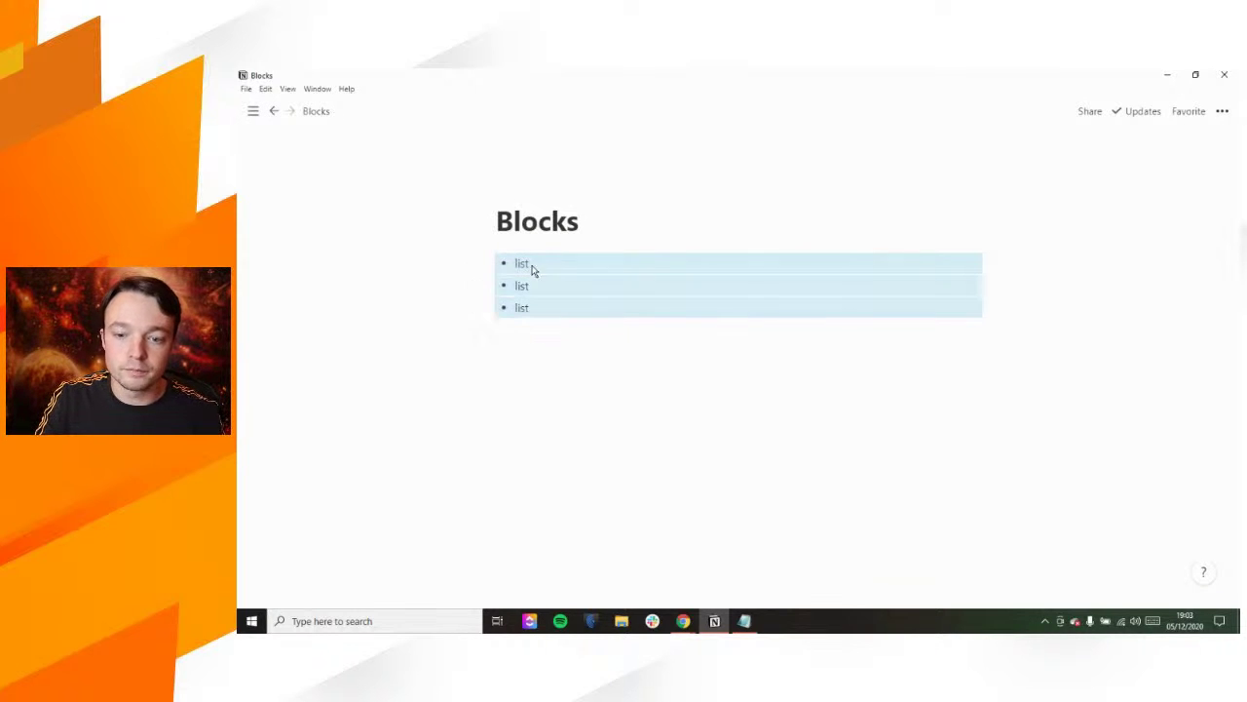
# Step: Insert a "text" block between the page title and the bulleted list, and nest the first list item under it
pyautogui.click(581, 226)
pyautogui.press('Return')
pyautogui.write('text')
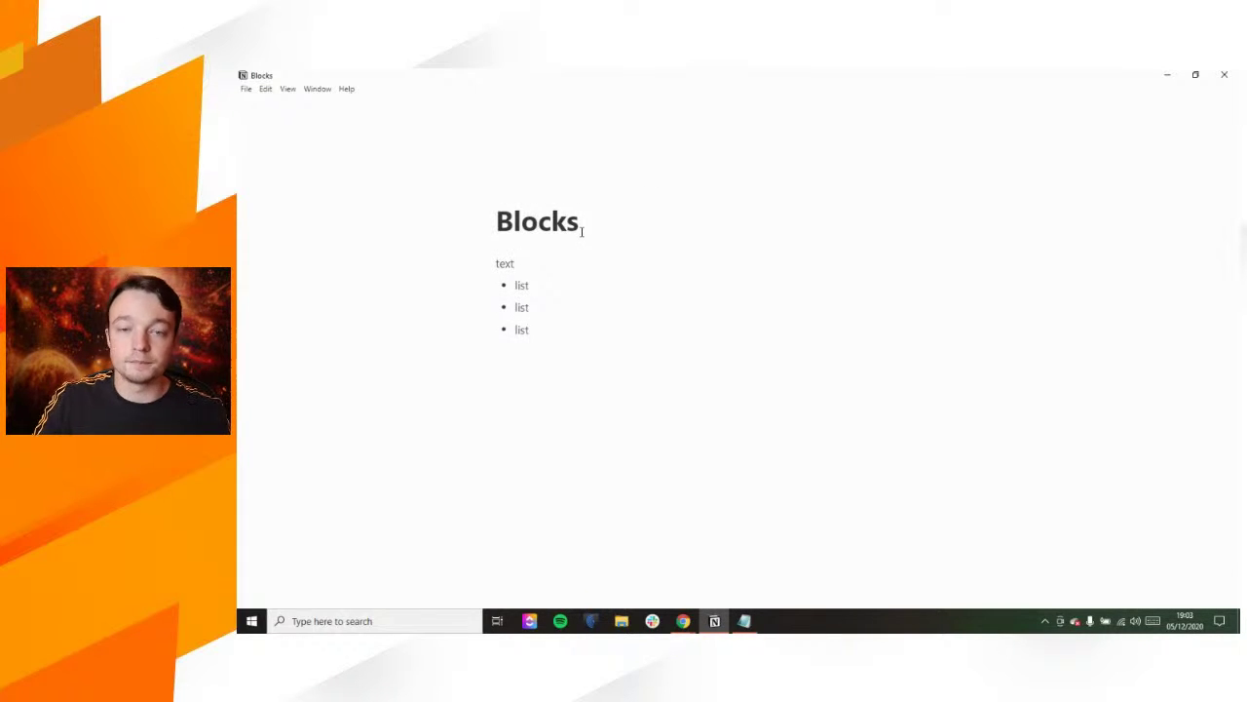
pyautogui.click(534, 285)
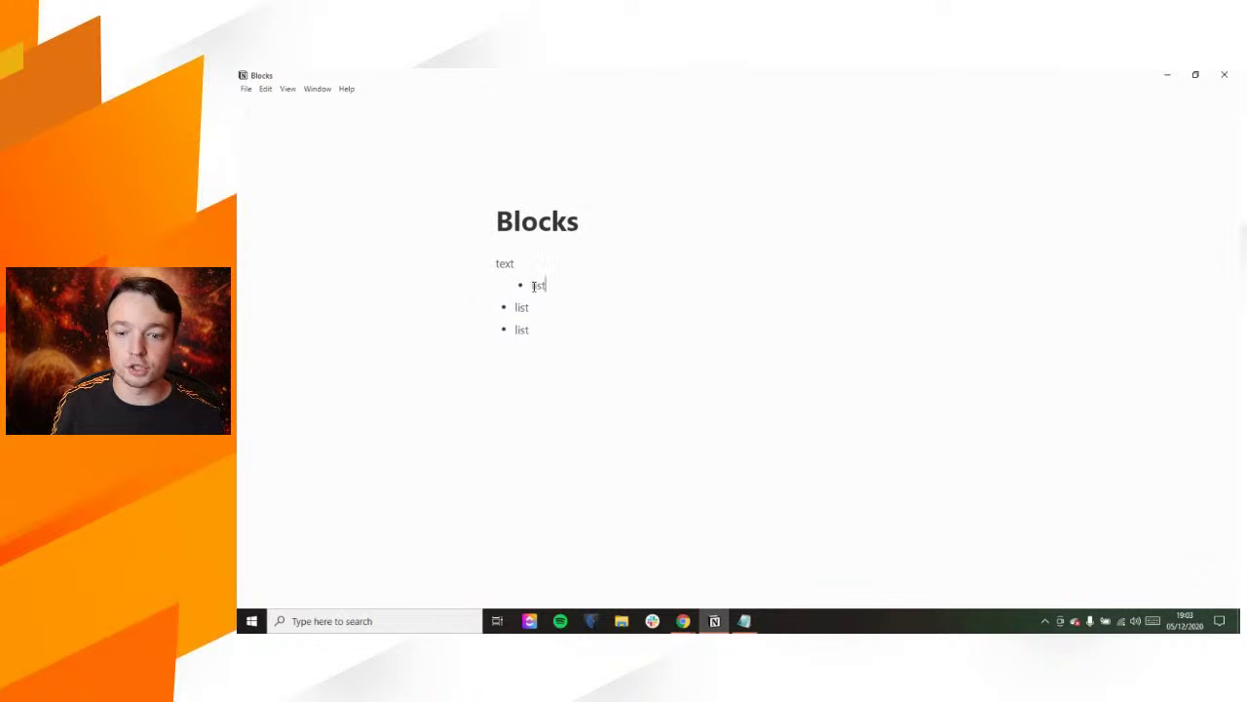
pyautogui.press('Tab')
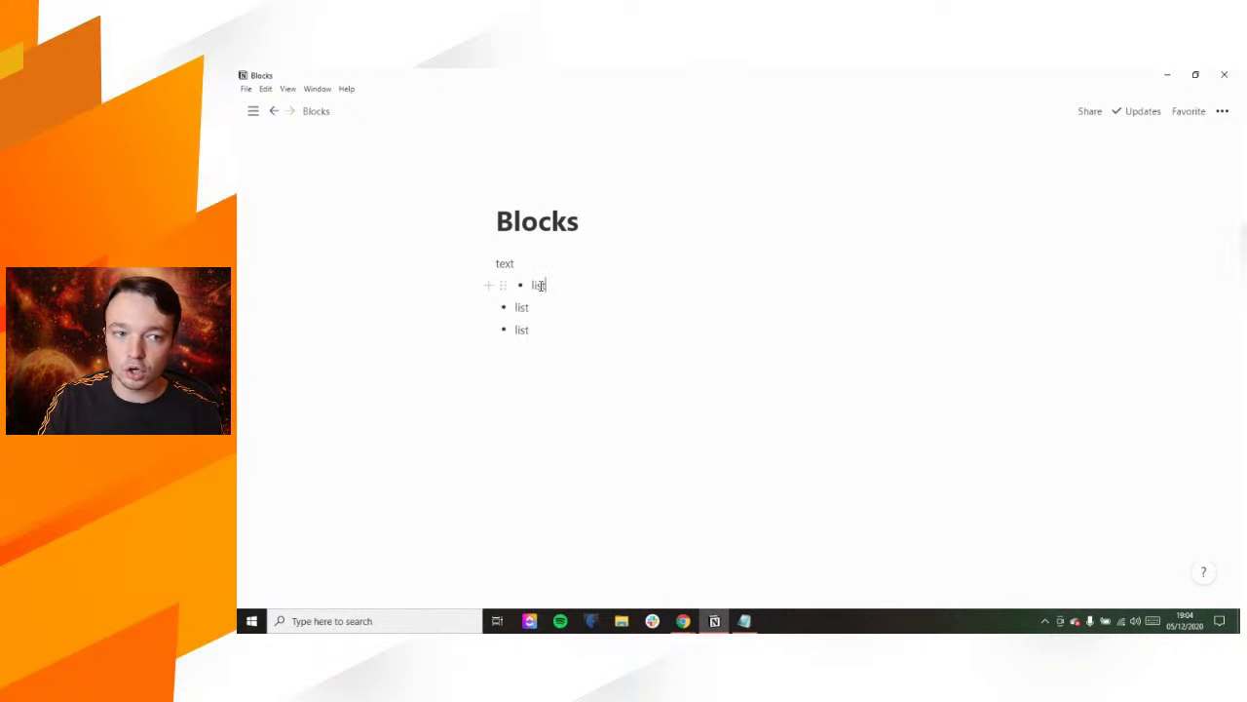
# Step: Move the "text" block with its nested item below the other bullets and back above them
pyautogui.moveTo(491, 263); pyautogui.dragTo(497, 330)
pyautogui.moveTo(497, 340); pyautogui.dragTo(496, 337)
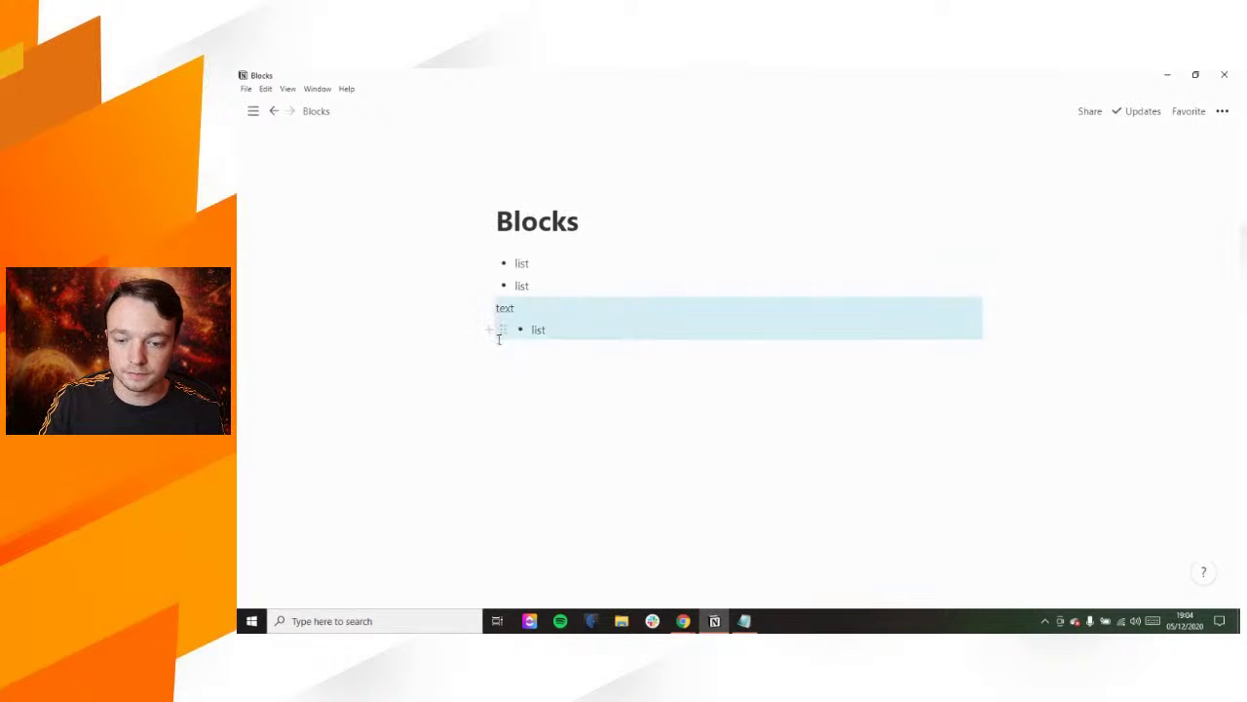
pyautogui.click(551, 332)
pyautogui.moveTo(487, 307); pyautogui.dragTo(496, 246)
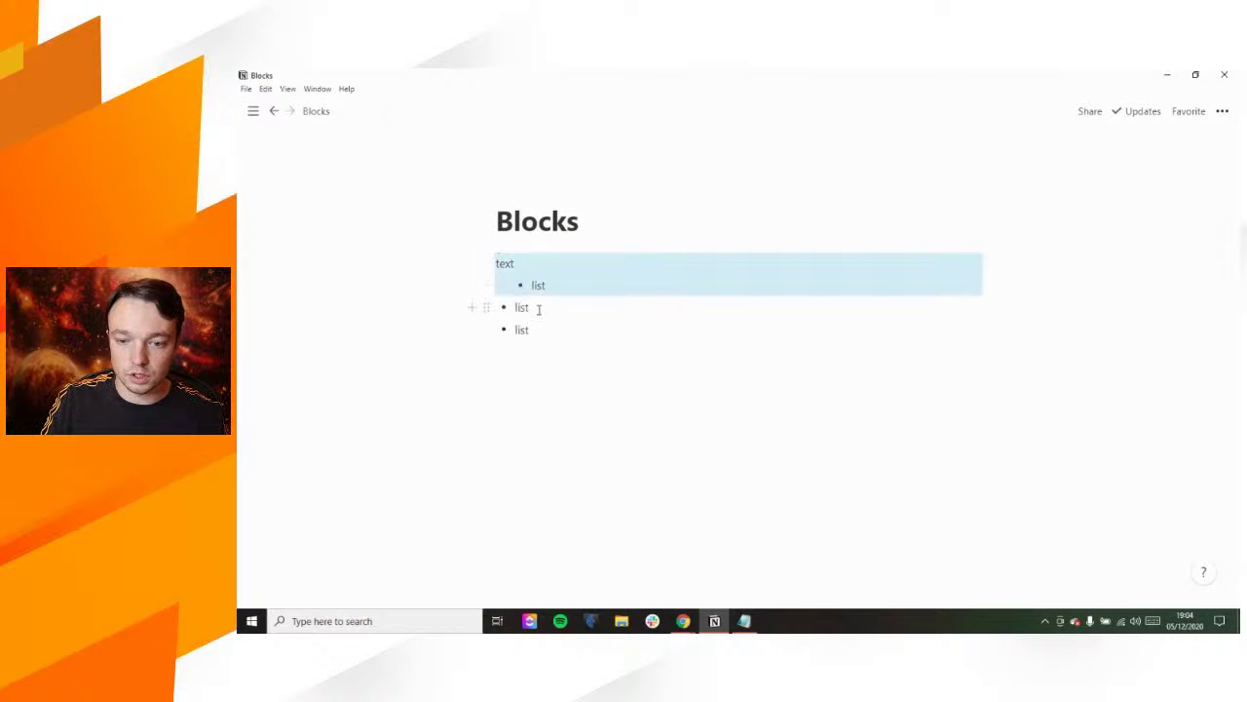
# Step: Nest the remaining two list items under the "text" block
pyautogui.click(538, 310)
pyautogui.press('Tab')
pyautogui.click(537, 331)
pyautogui.press('Tab')
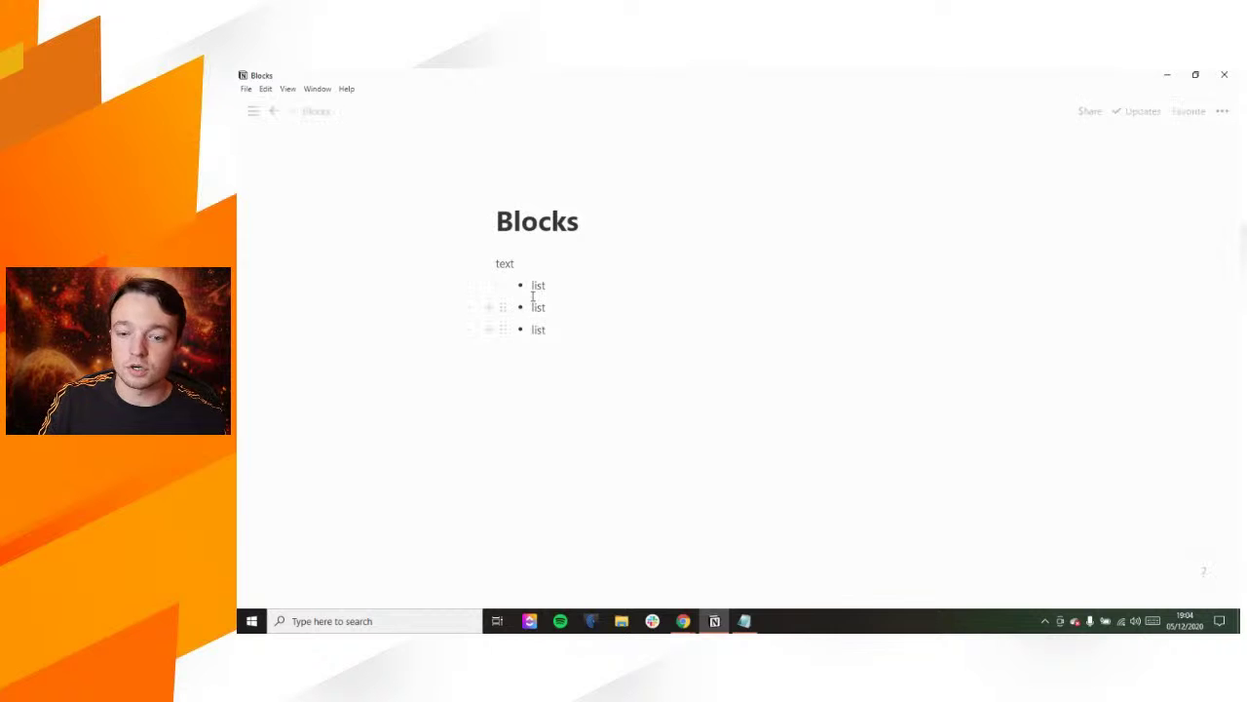
# Step: Highlight the whole "text" block with its contents, and separately its three nested list items
pyautogui.moveTo(487, 261)
pyautogui.mouseDown()
pyautogui.moveTo(495, 307)
pyautogui.moveTo(490, 262)
pyautogui.mouseUp()
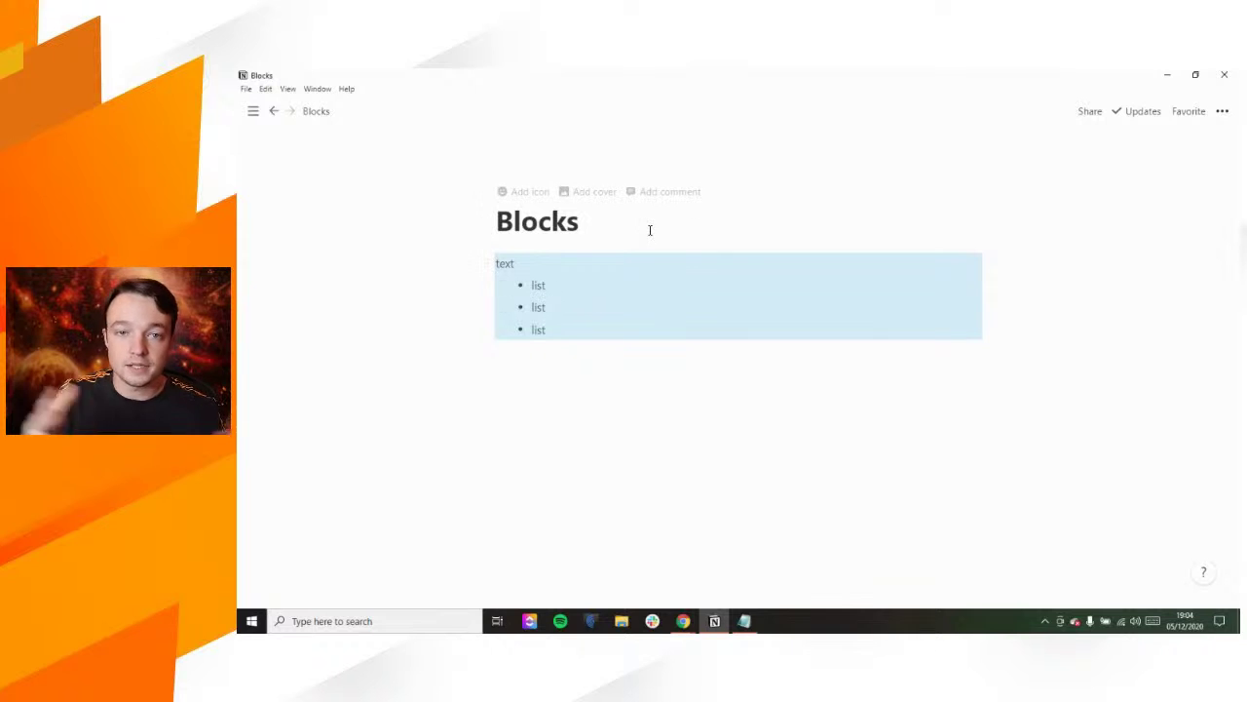
pyautogui.click(530, 264)
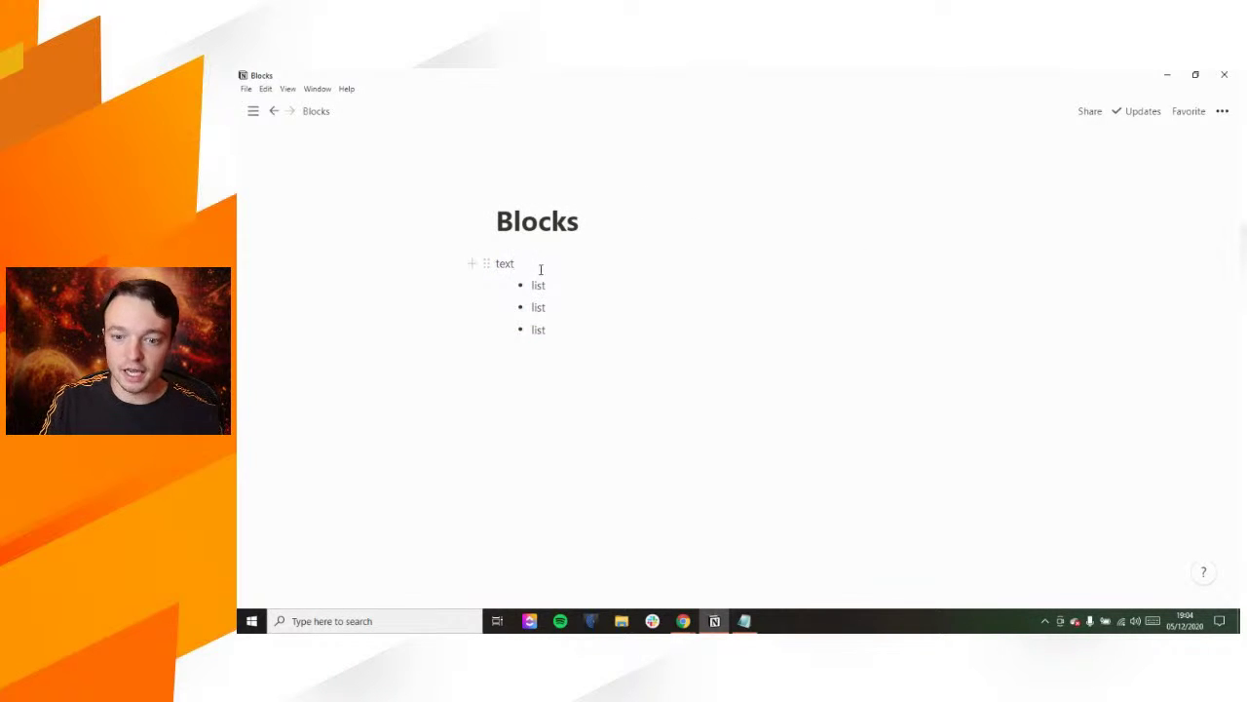
pyautogui.click(551, 285)
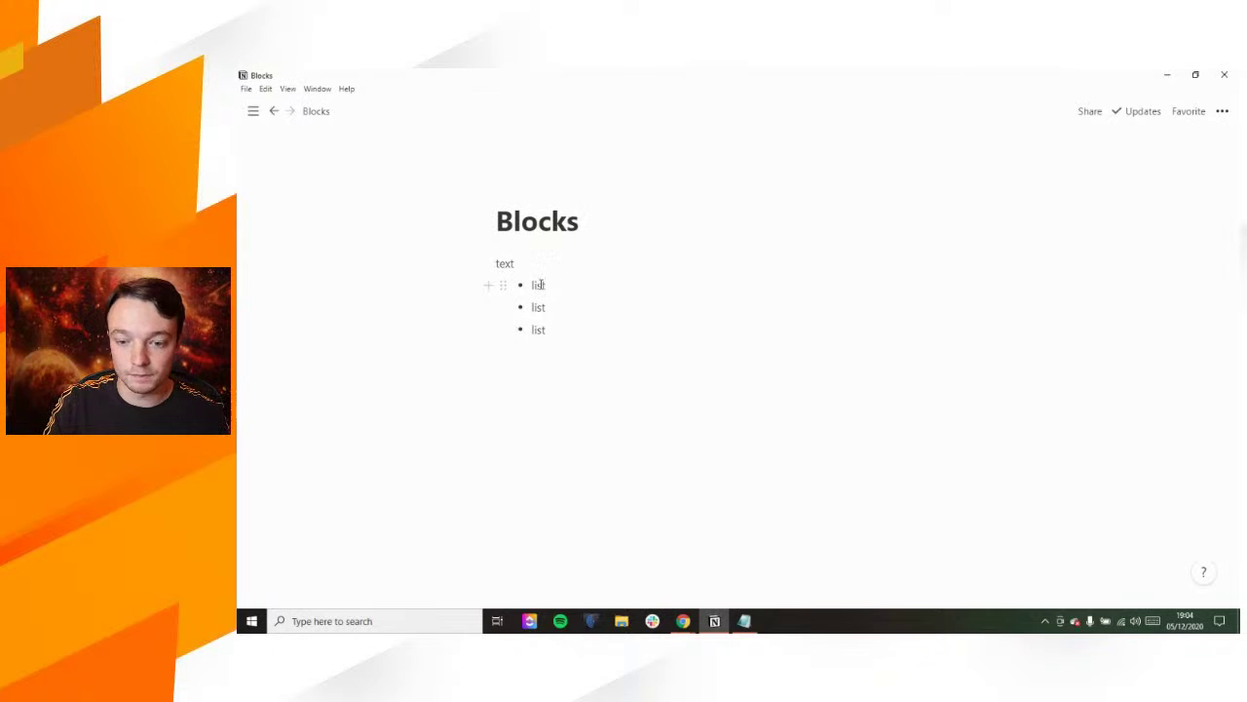
pyautogui.moveTo(541, 283); pyautogui.dragTo(546, 334)
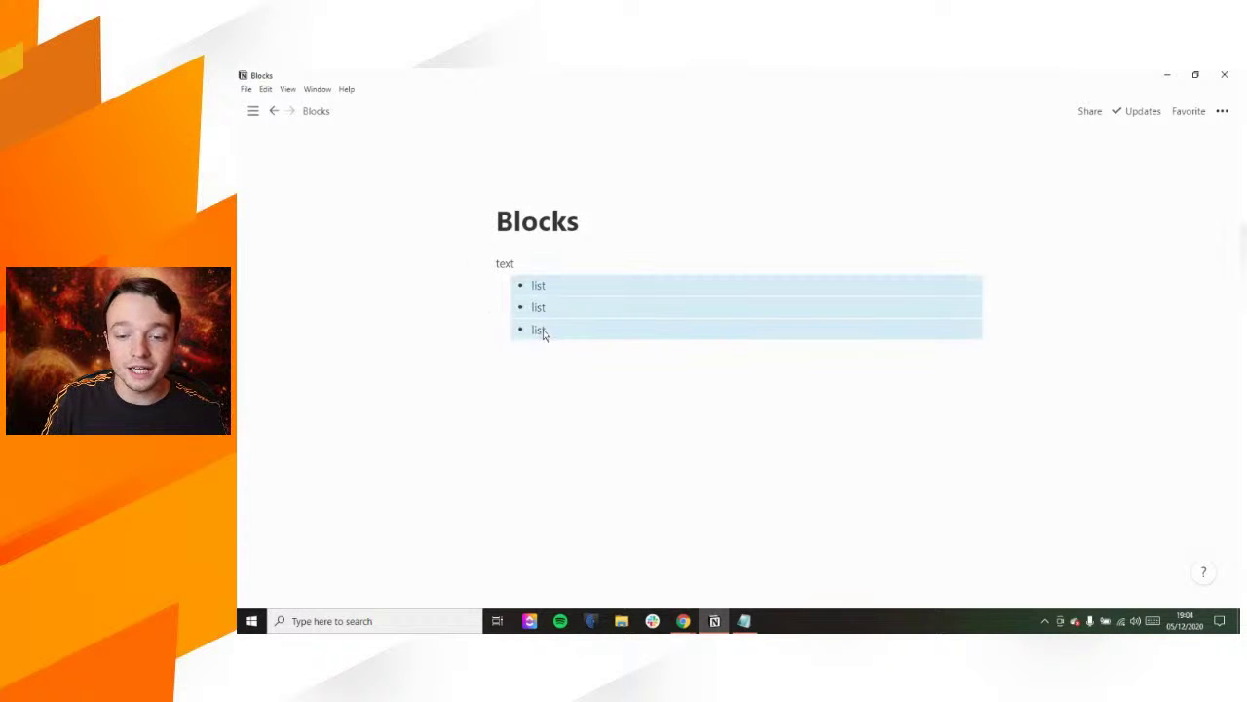
# Step: Use the turn-into command to make the first nested item a bulleted list item
pyautogui.click(558, 283)
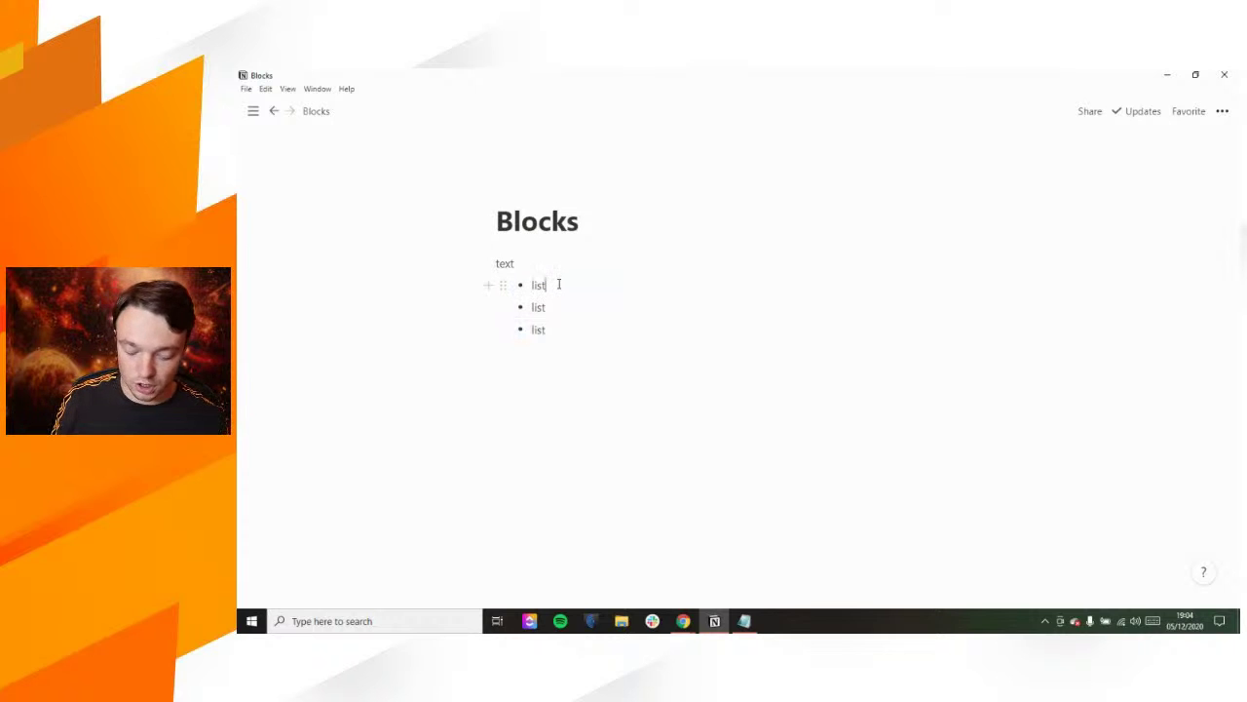
pyautogui.write('/turn')
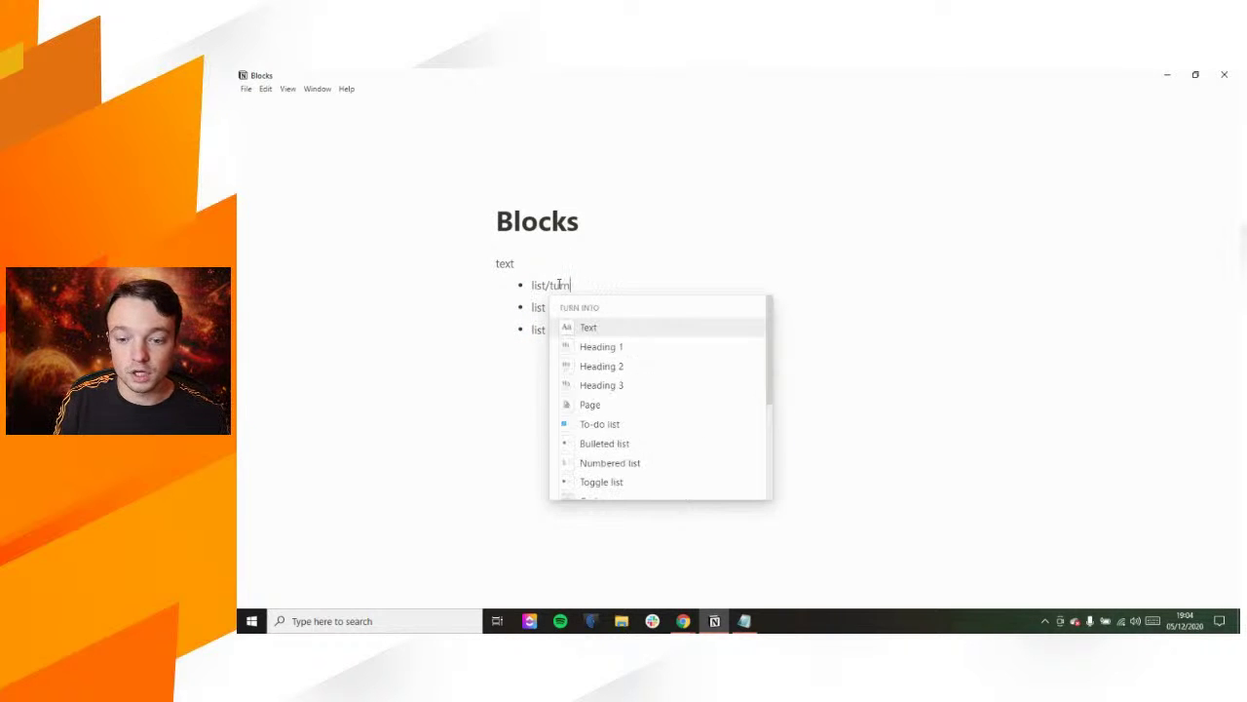
pyautogui.write('in')
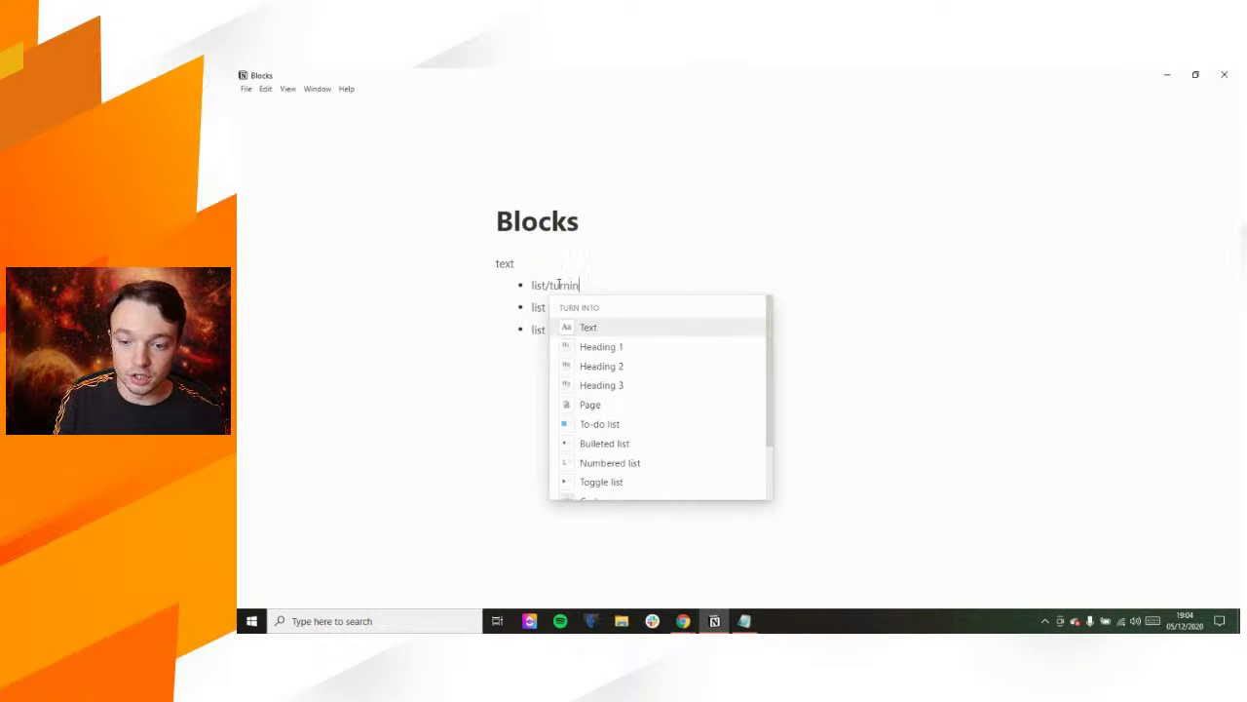
pyautogui.write('to bu')
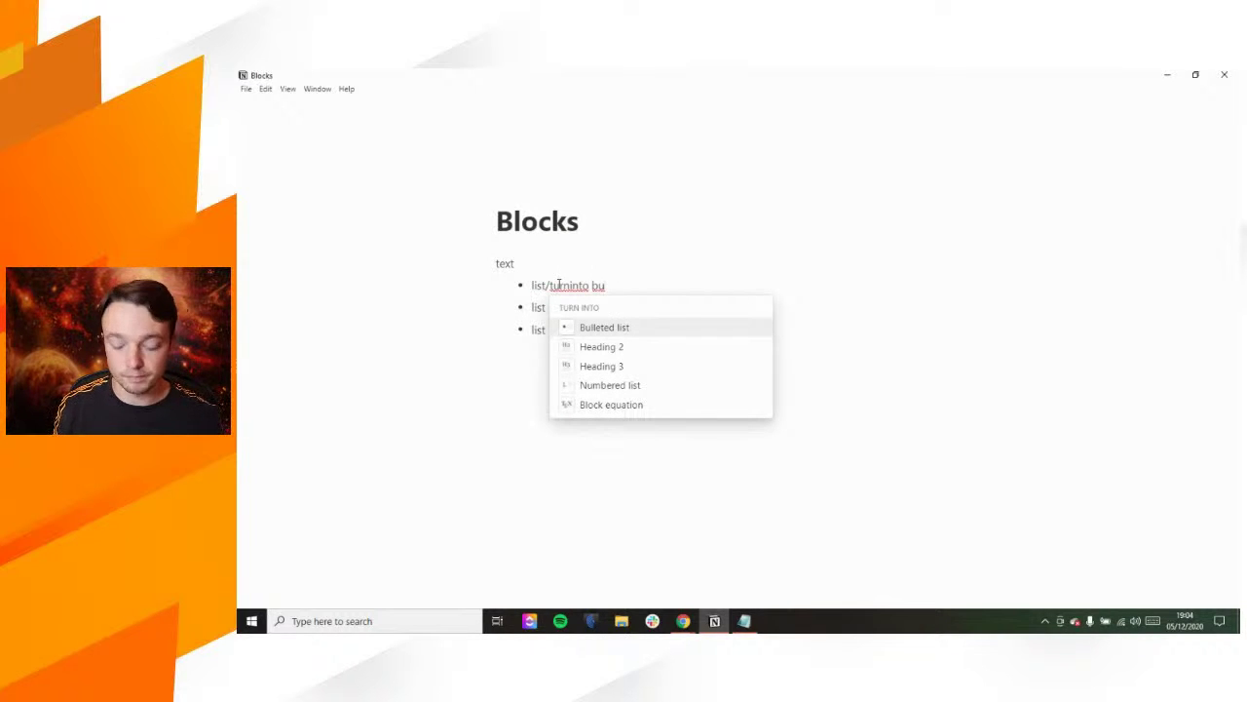
pyautogui.press('Return')
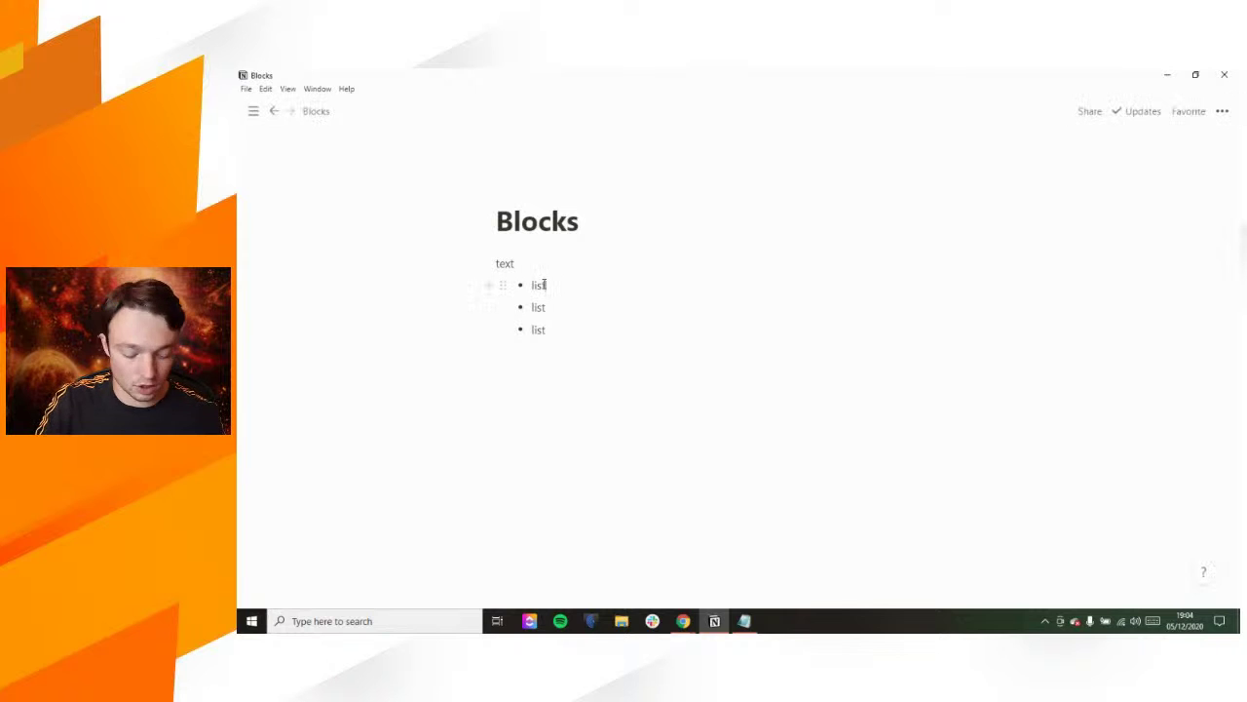
# Step: Turn the first nested item into a numbered list item with the turn-into command
pyautogui.write('/turninto nu')
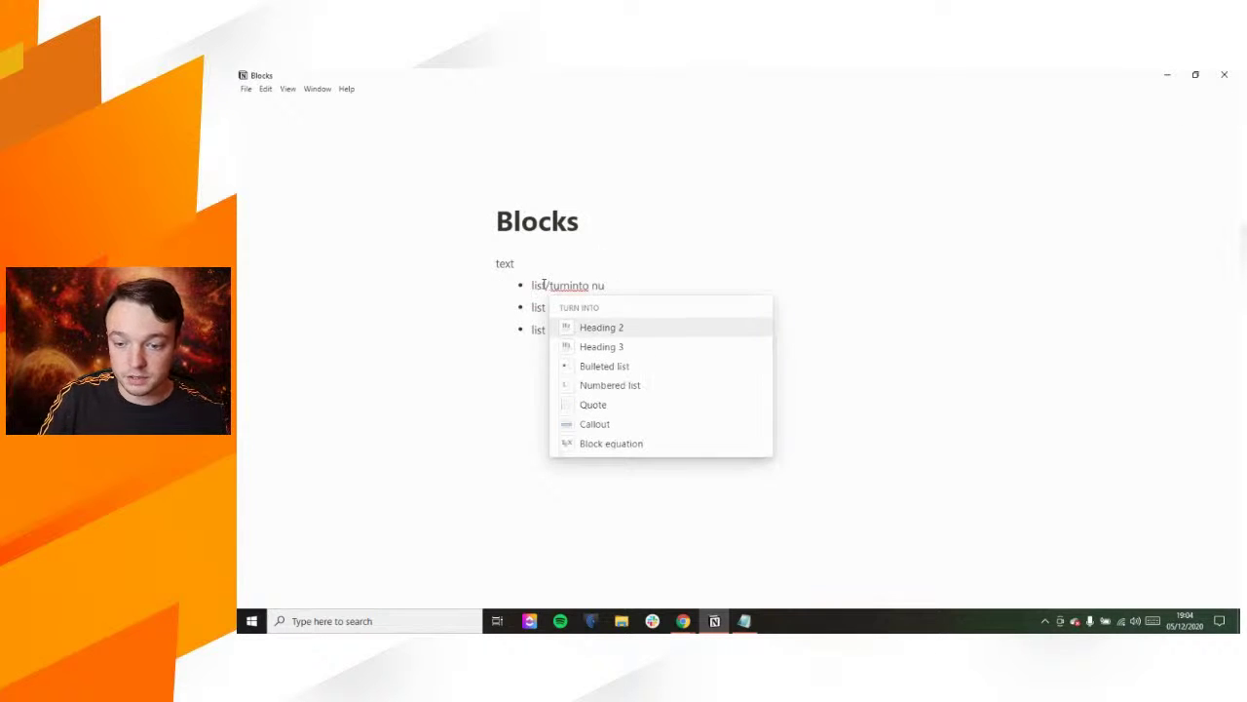
pyautogui.press('Down')
pyautogui.press('Down')
pyautogui.press('Down')
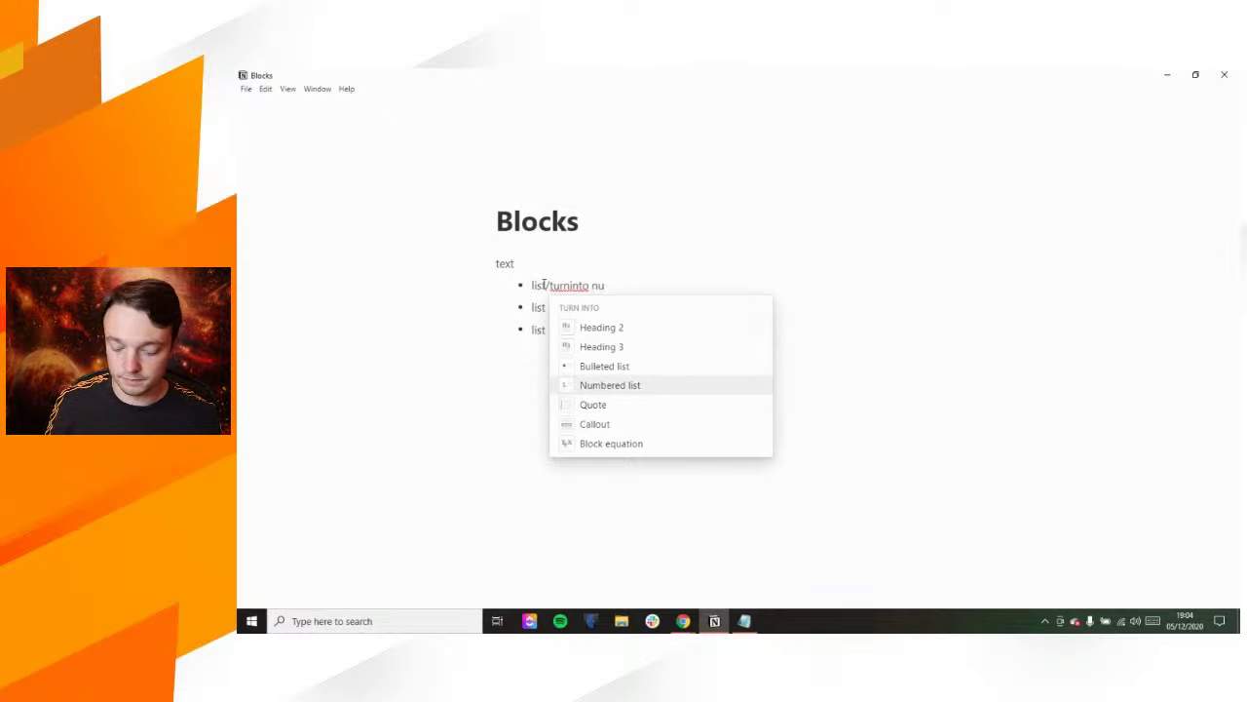
pyautogui.press('Return')
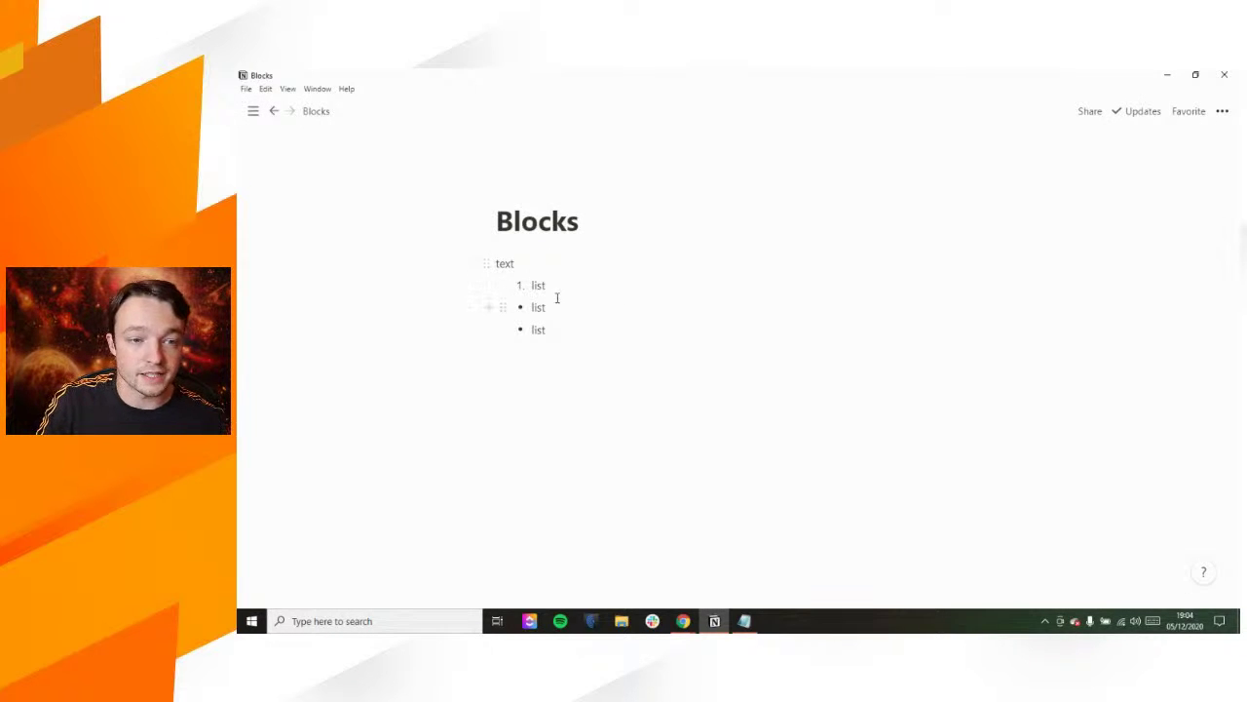
# Step: Convert the last two nested items together to to-dos, to bullets and finally to numbered list items
pyautogui.click(559, 308)
pyautogui.click(554, 286)
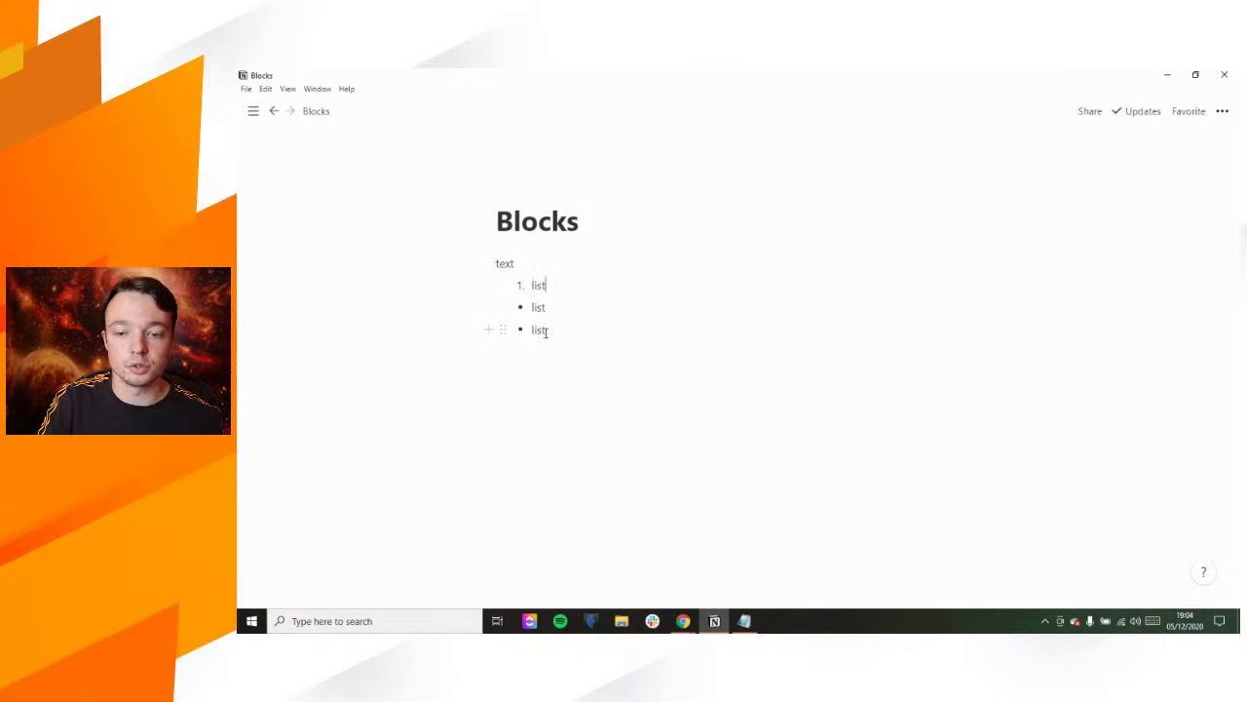
pyautogui.click(546, 331)
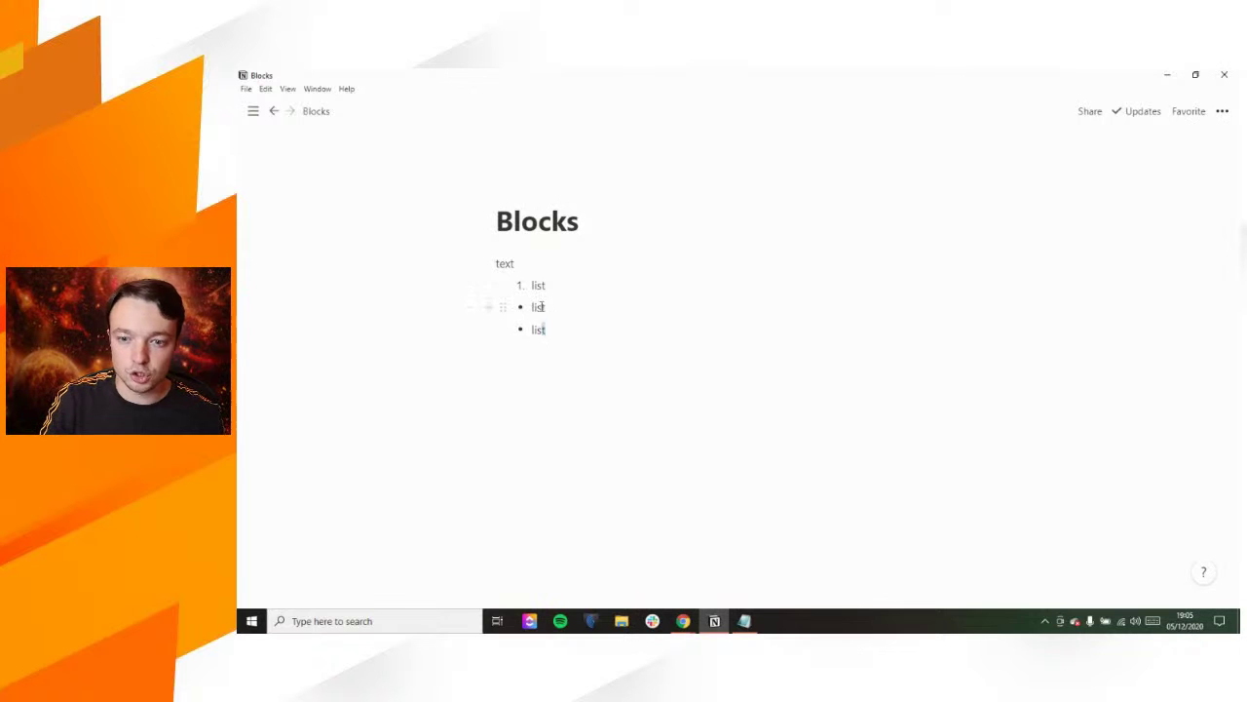
pyautogui.keyDown('shift'); pyautogui.click(541, 305); pyautogui.keyUp('shift')
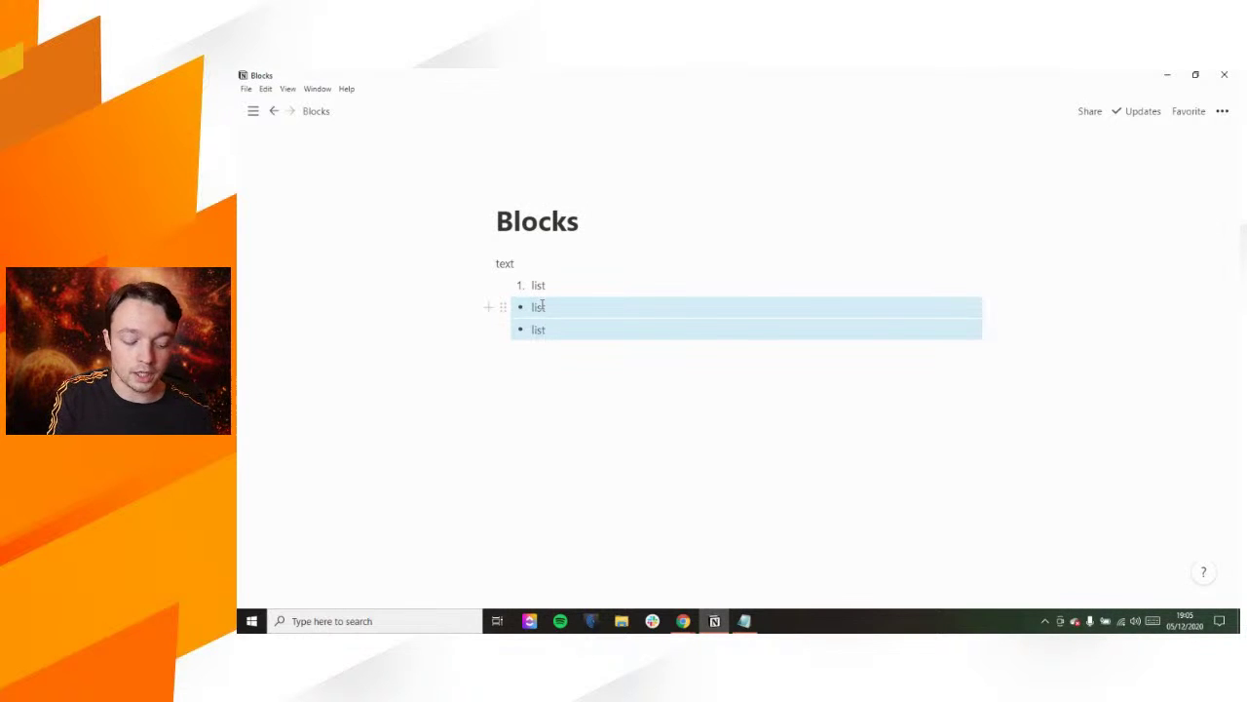
pyautogui.hotkey('ctrl', 'shift', '4')
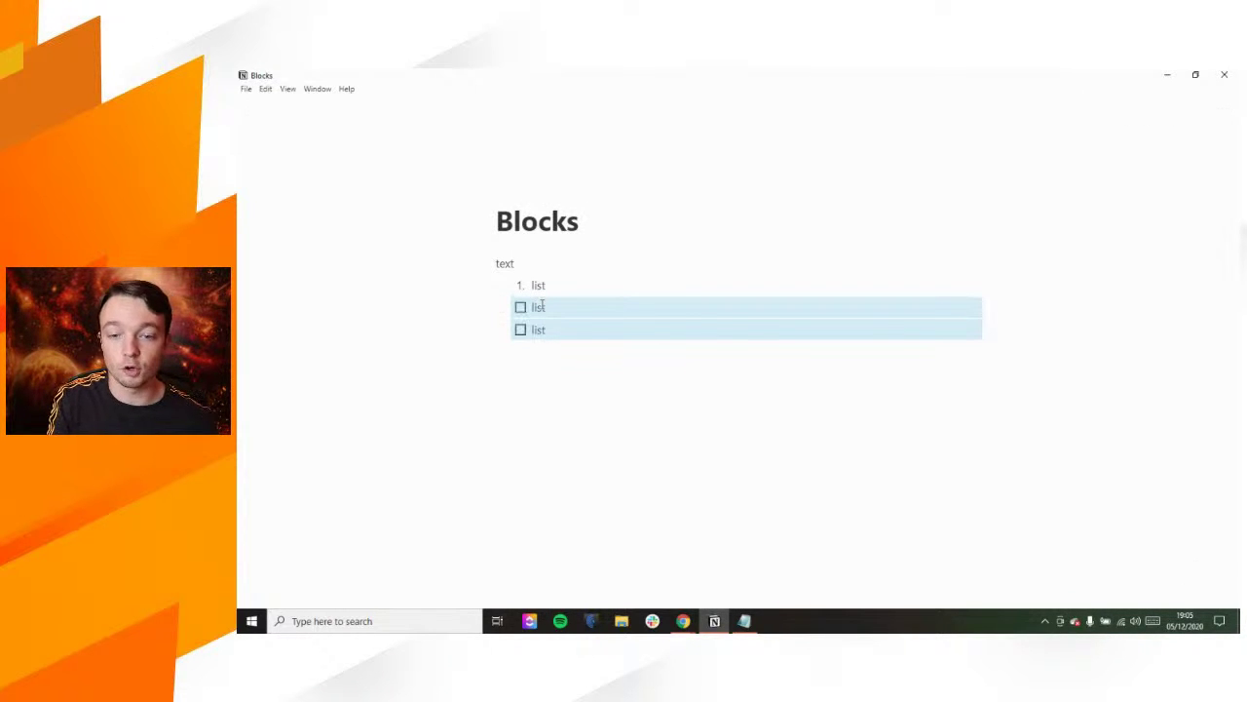
pyautogui.hotkey('ctrl', 'shift', '5')
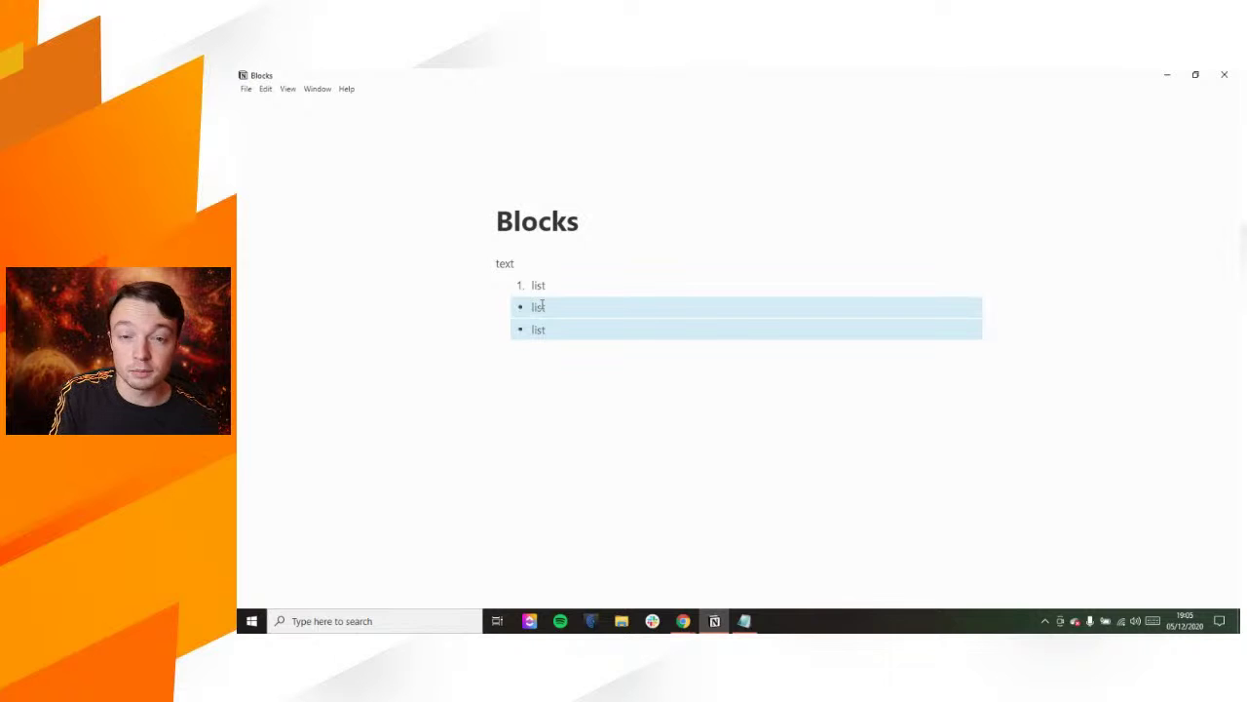
pyautogui.hotkey('ctrl', 'shift', '6')
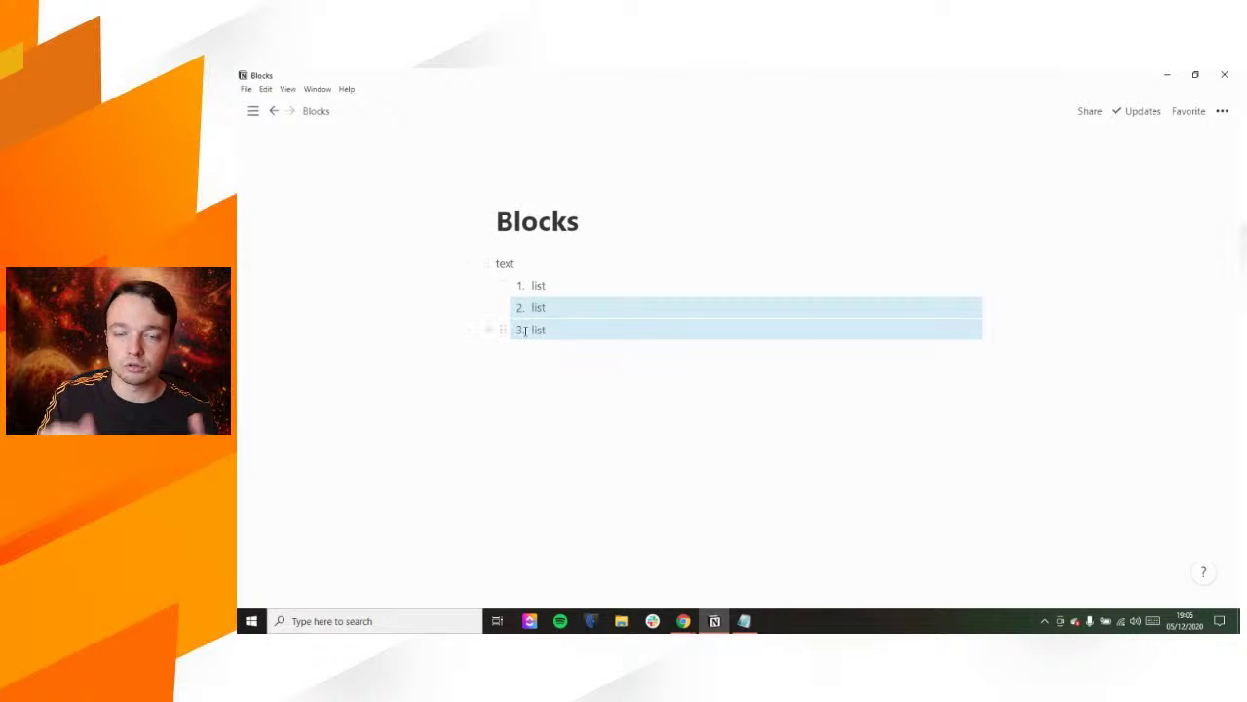
# Step: Add two empty plain text lines below the third numbered item, still nested under the "text" block
pyautogui.click(559, 329)
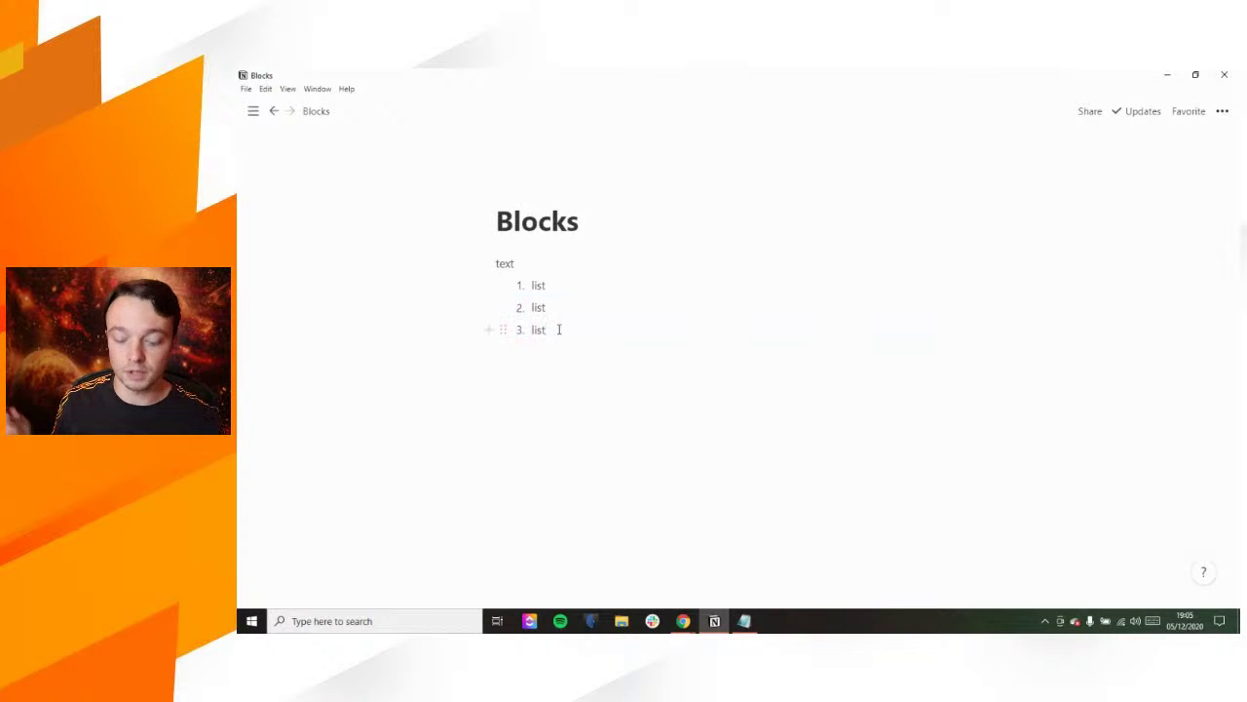
pyautogui.press('Return')
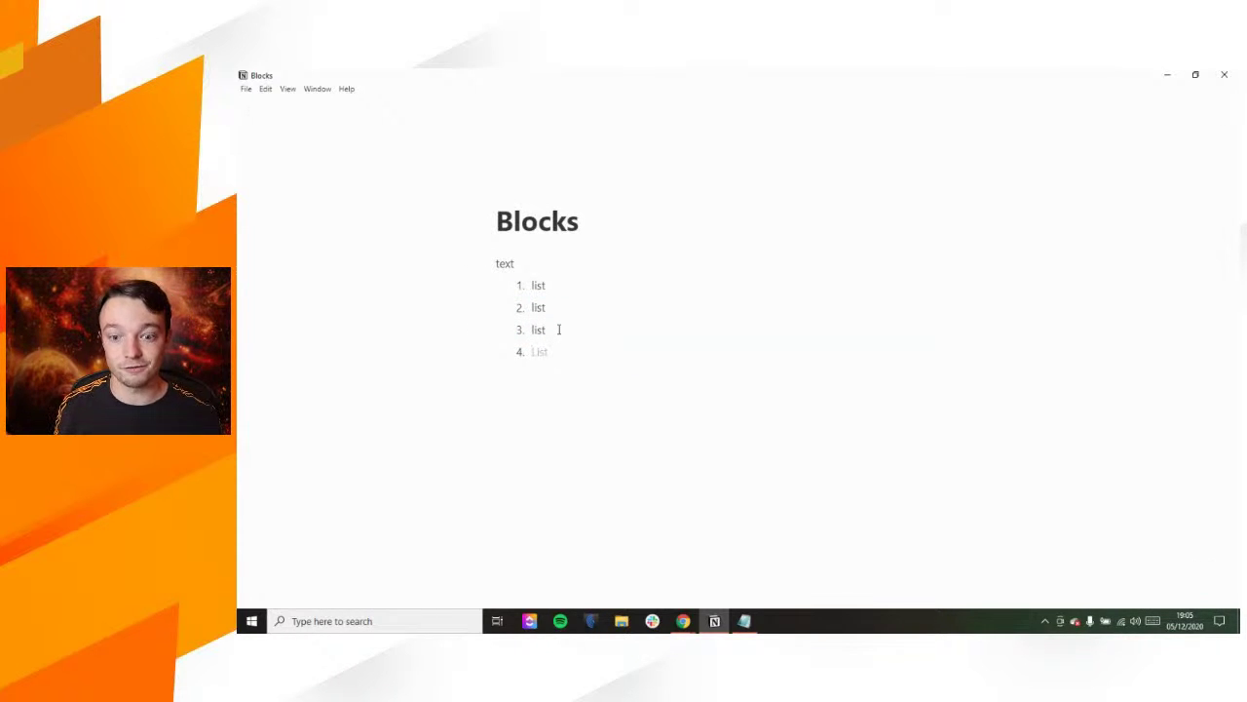
pyautogui.press('BackSpace')
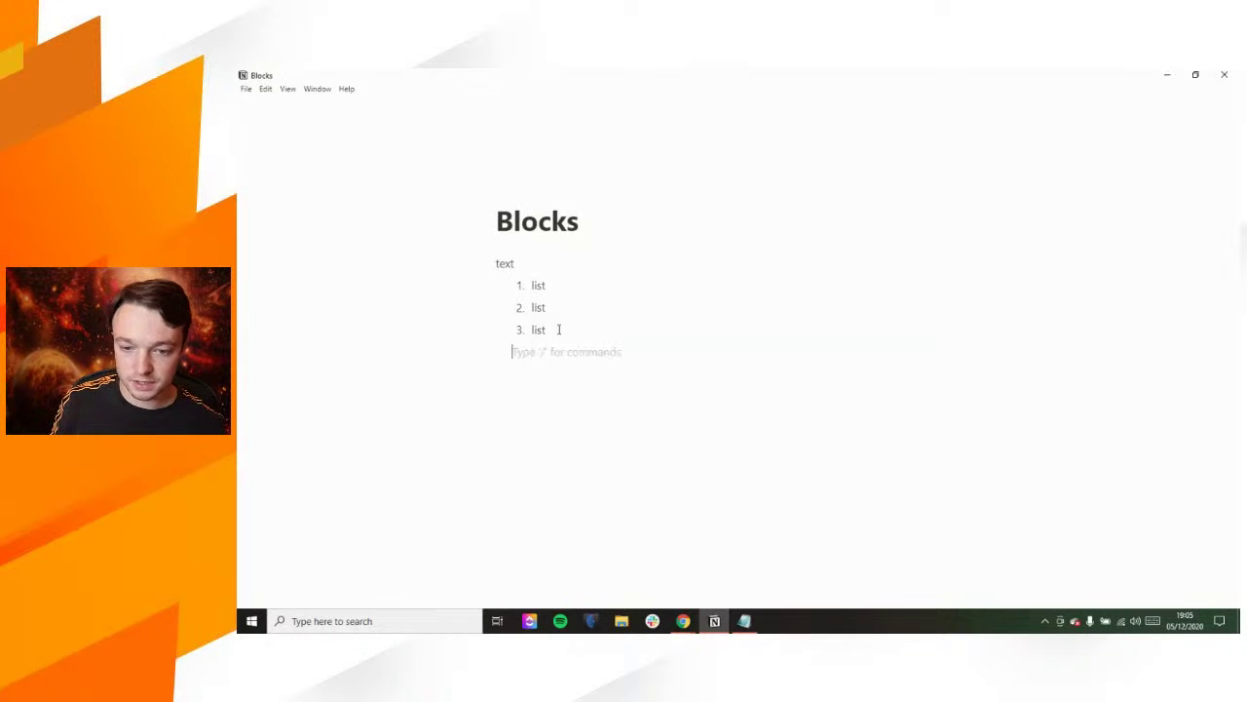
pyautogui.press('Return')
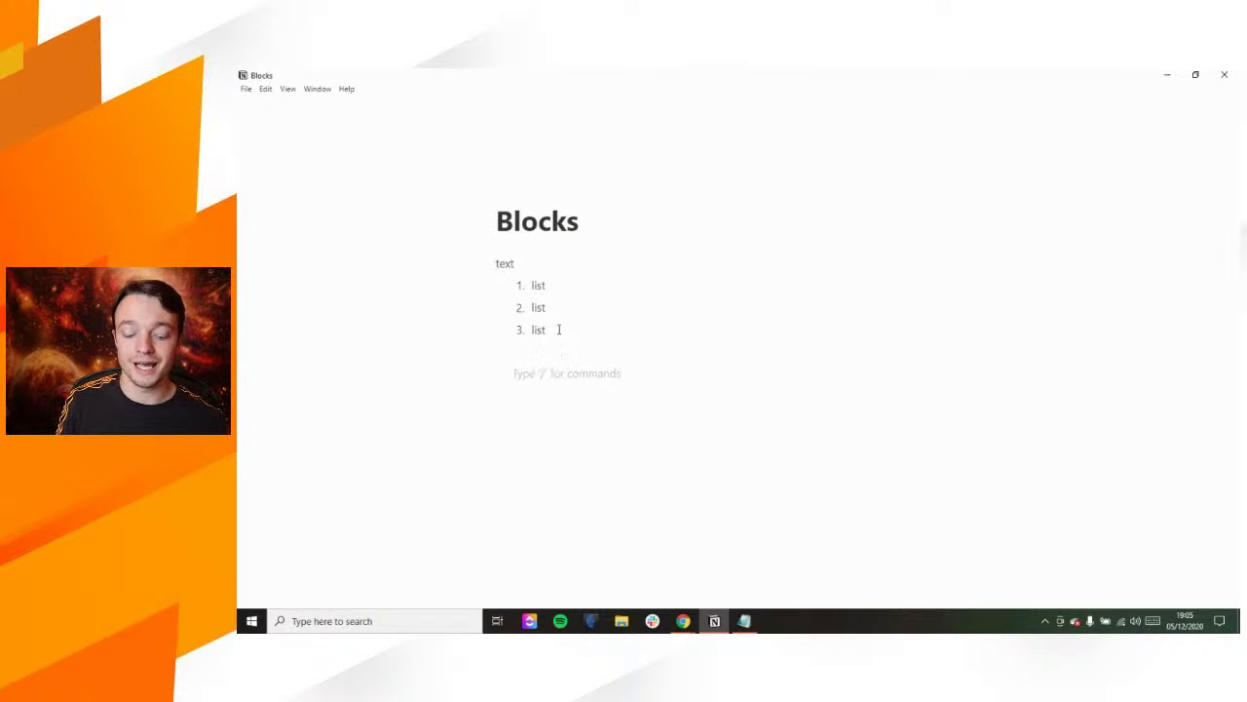
pyautogui.write('2.')
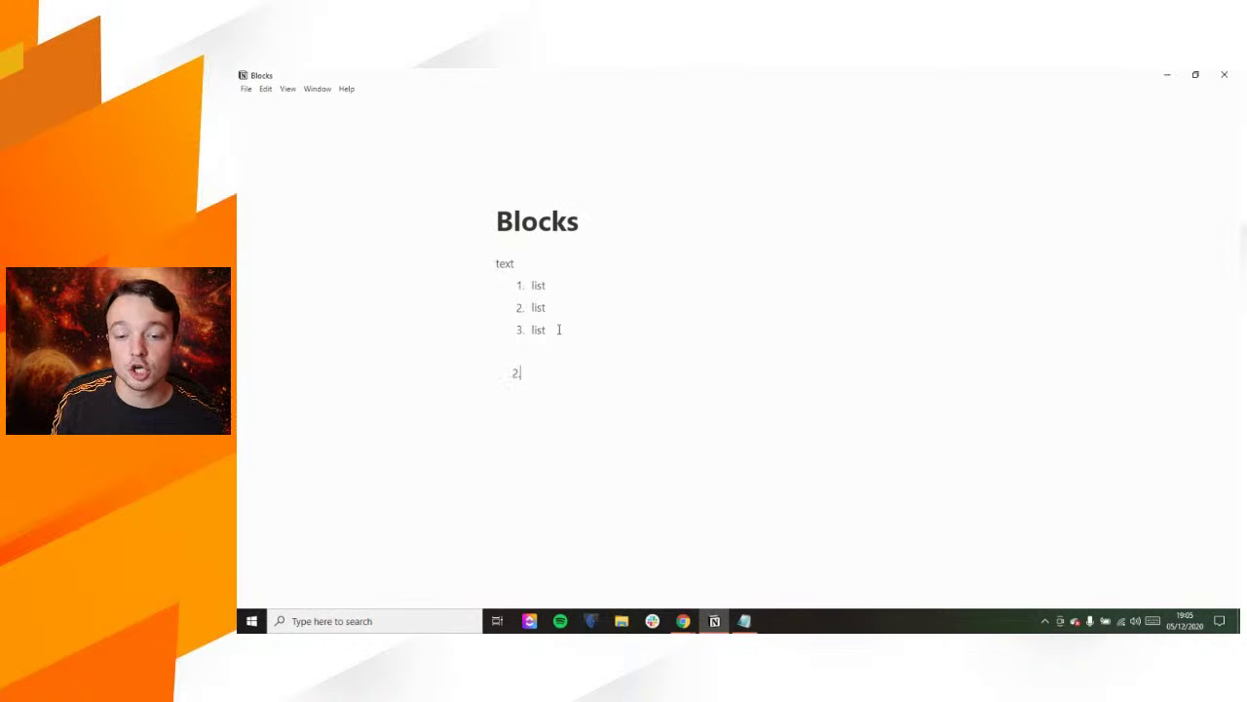
pyautogui.press('BackSpace')
pyautogui.press('BackSpace')
pyautogui.write('1.')
pyautogui.press('BackSpace')
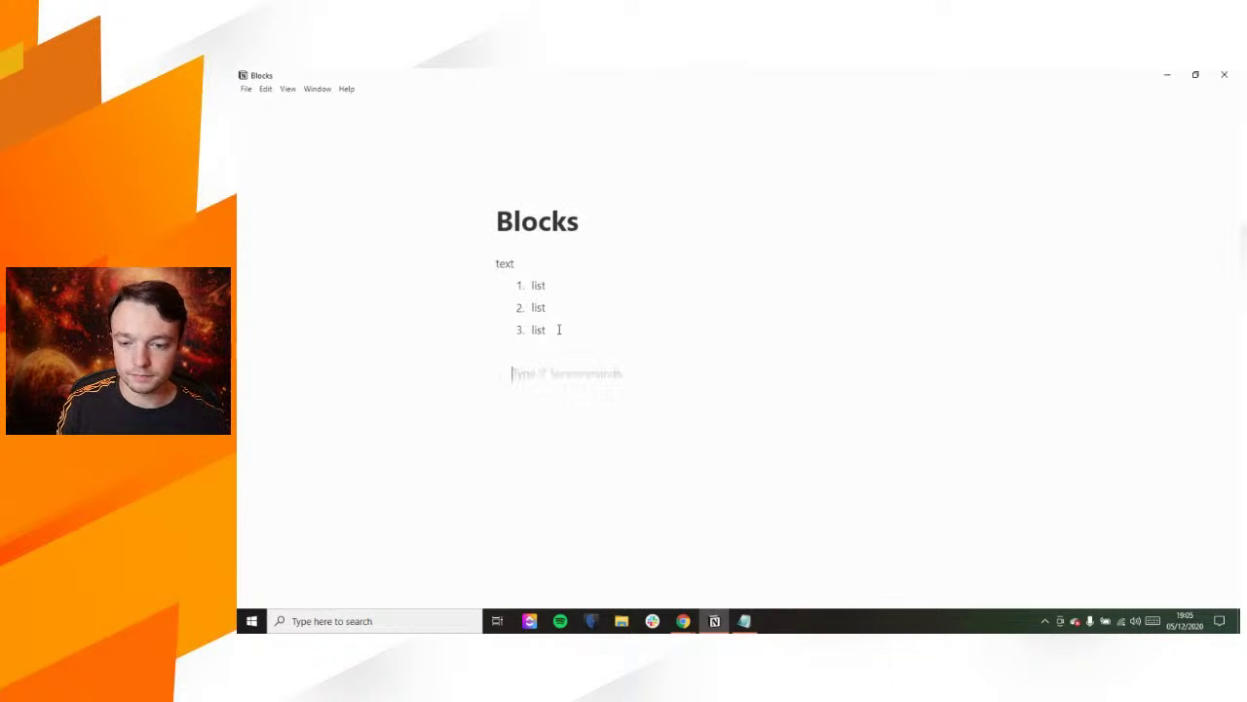
# Step: Start a second numbered list with two "list" items below the blank nested line, and end with an empty top-level line
pyautogui.write('1.')
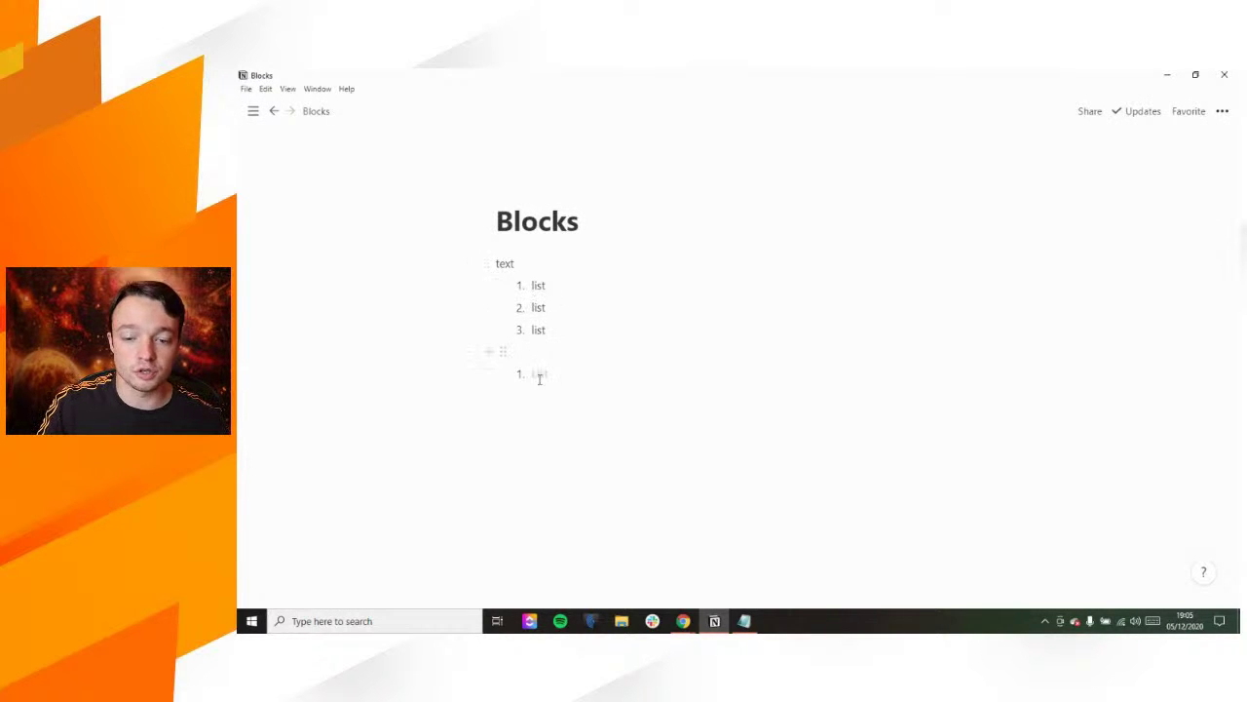
pyautogui.write('list')
pyautogui.press('Return')
pyautogui.write('list')
pyautogui.press('Return')
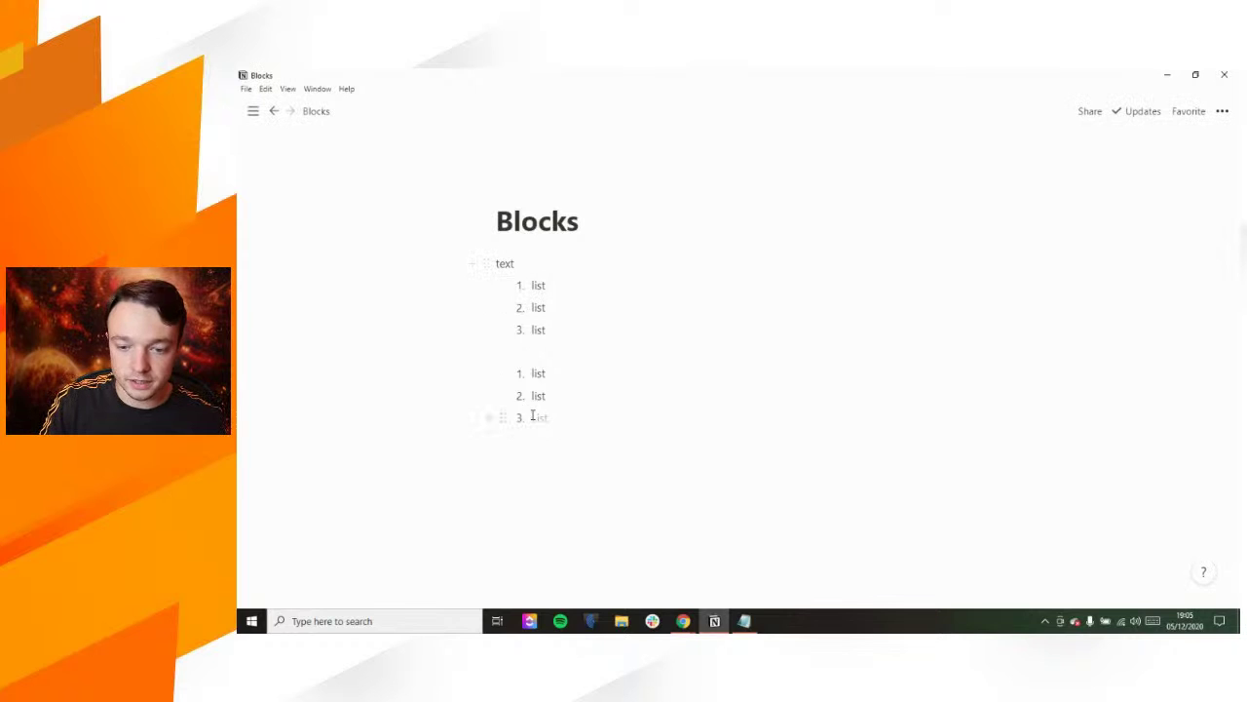
pyautogui.press('BackSpace')
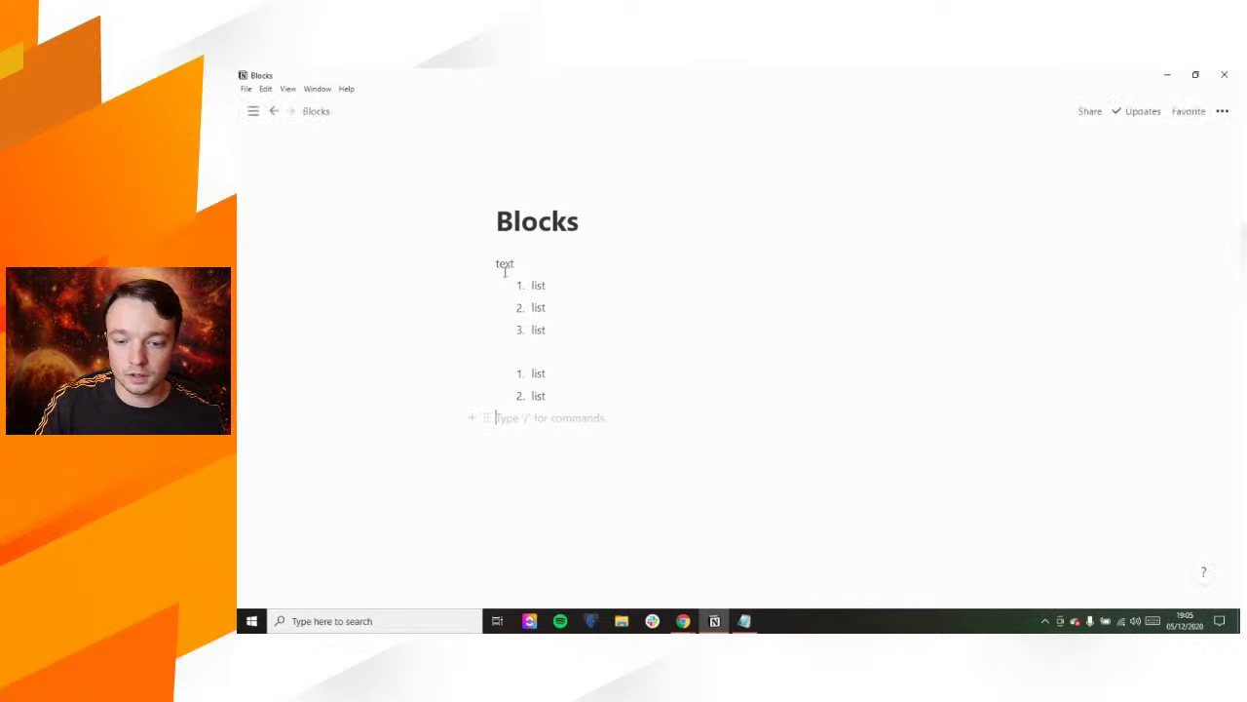
# Step: Move the "text" block with its nested lists below the empty line and enter "text" in that line
pyautogui.moveTo(485, 263); pyautogui.dragTo(516, 438)
pyautogui.click(515, 261)
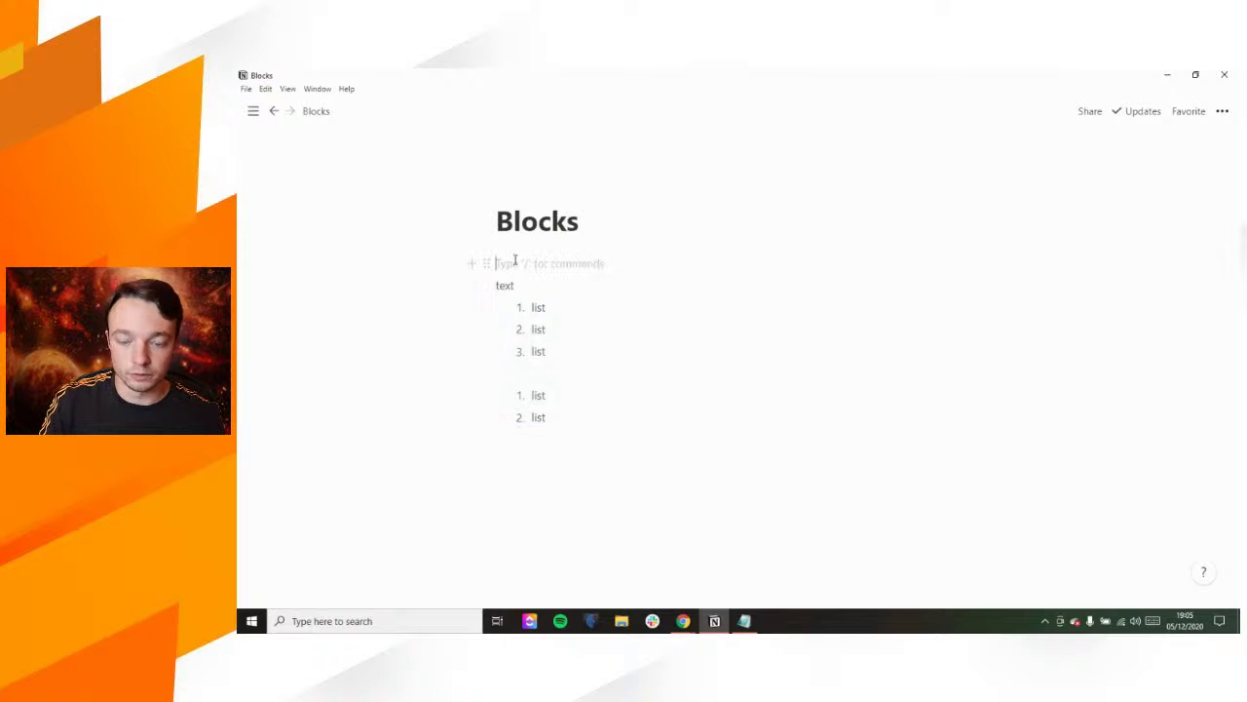
pyautogui.write('text')
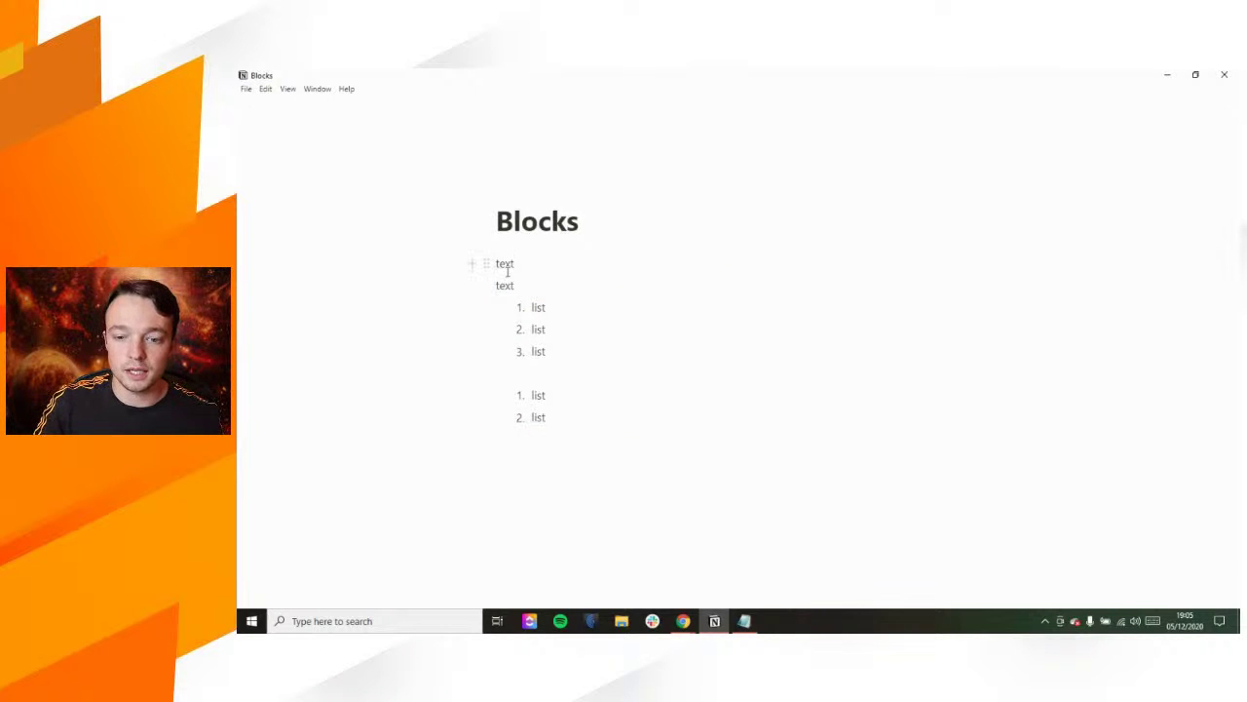
# Step: Move the block with the nested lists back above the plain "text" block and place the plain block beside it as a second column
pyautogui.moveTo(489, 284); pyautogui.dragTo(491, 259)
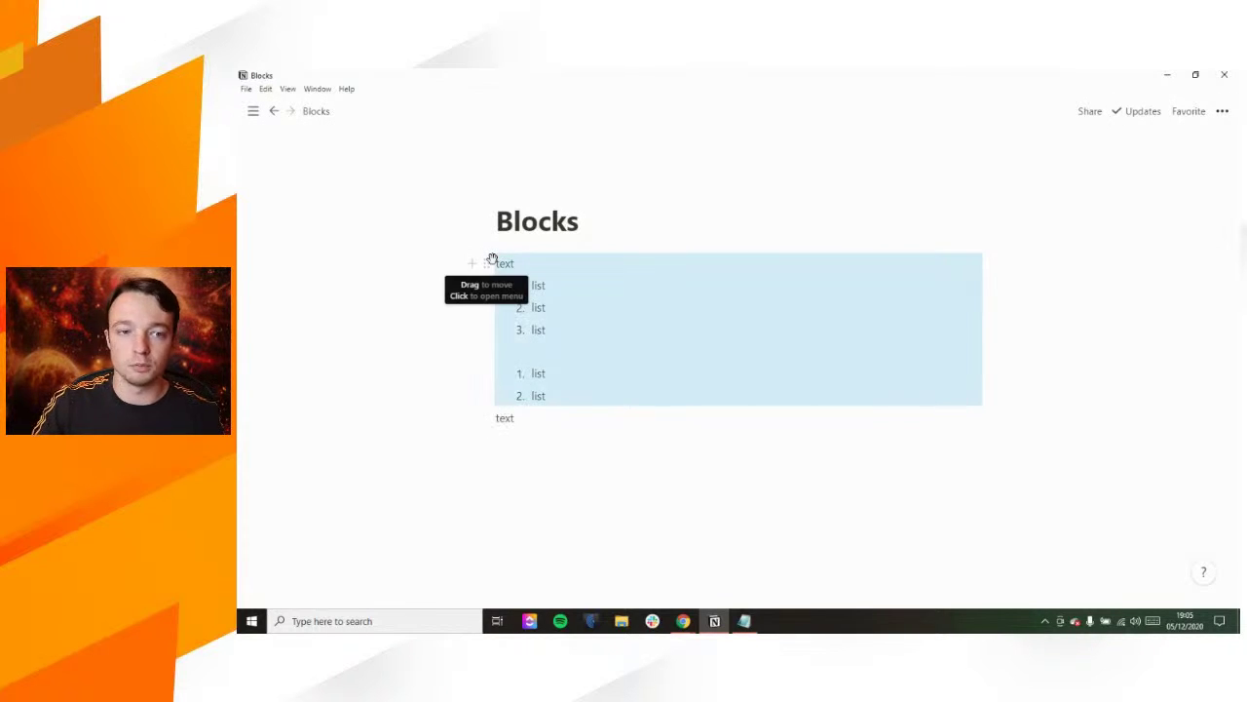
pyautogui.click(535, 266)
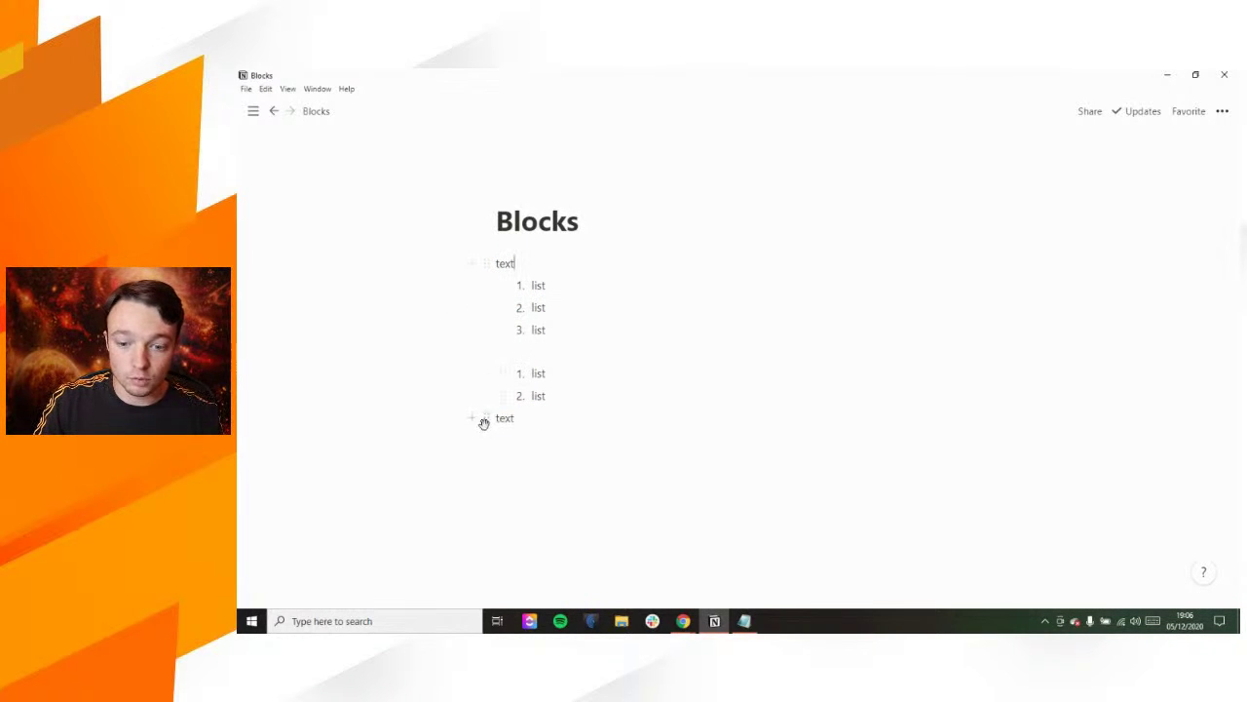
pyautogui.moveTo(485, 417); pyautogui.dragTo(996, 282)
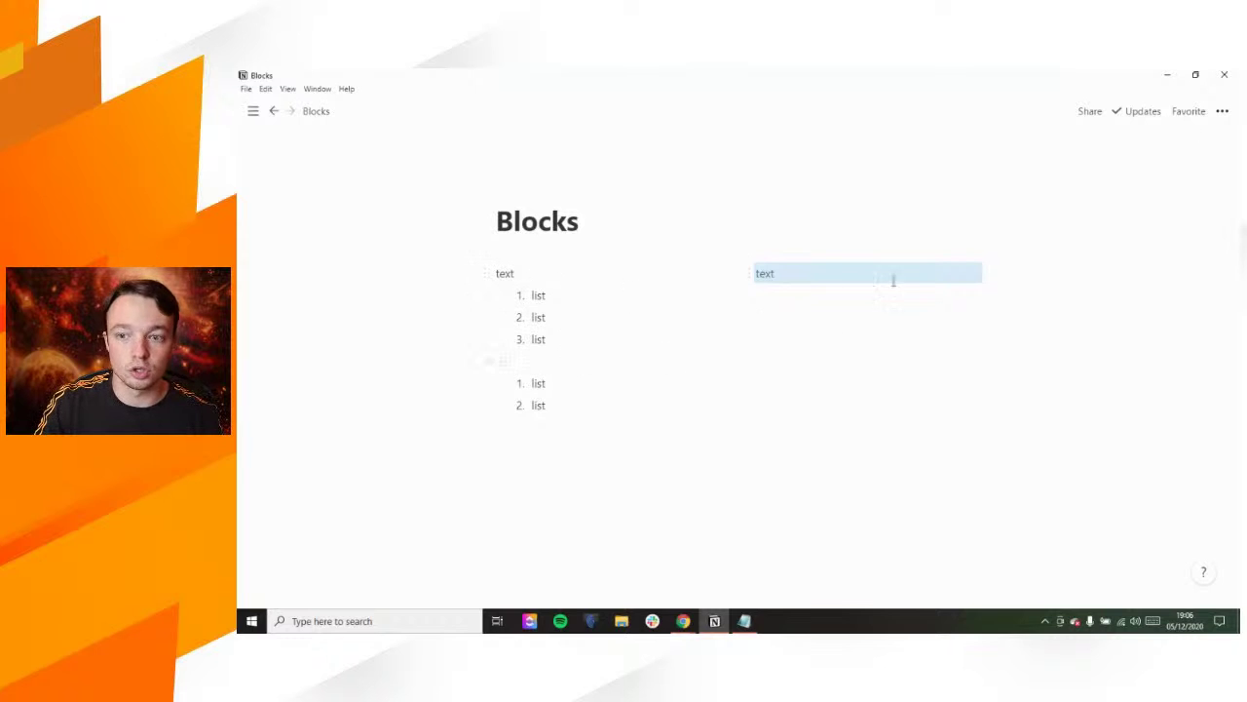
# Step: Set the Blocks page to full width
pyautogui.click(1221, 110)
pyautogui.click(1206, 230)
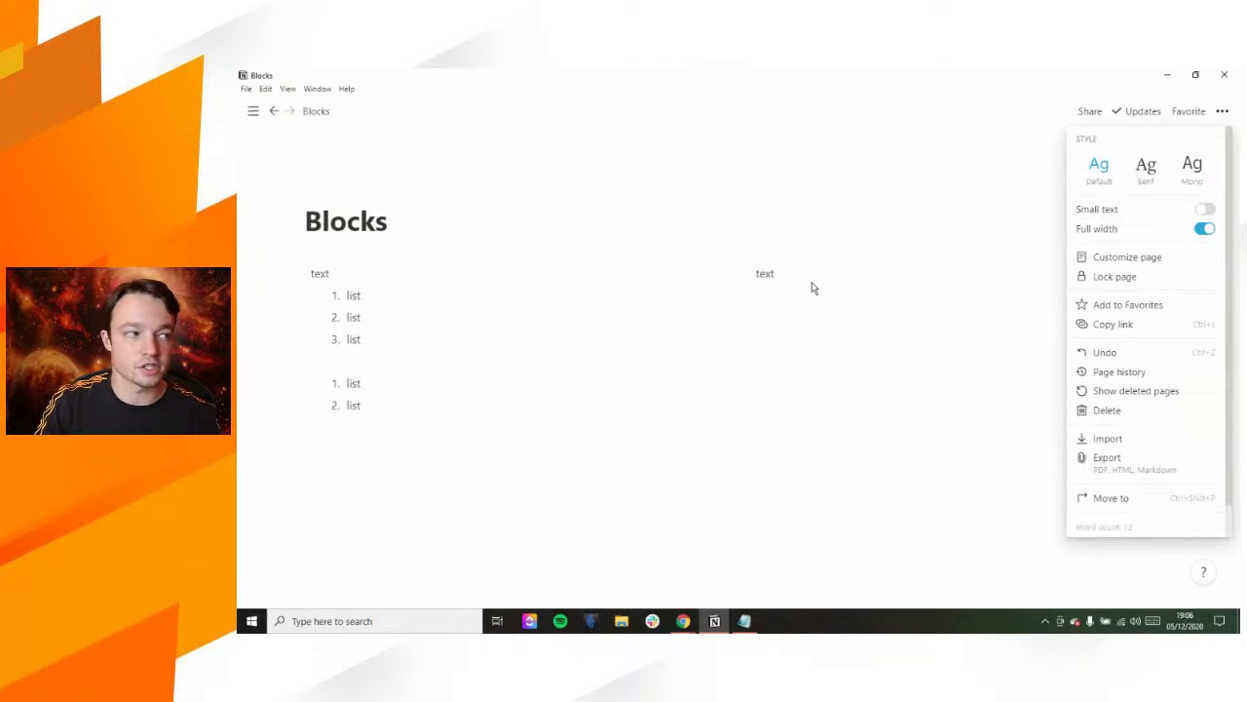
pyautogui.click(788, 278)
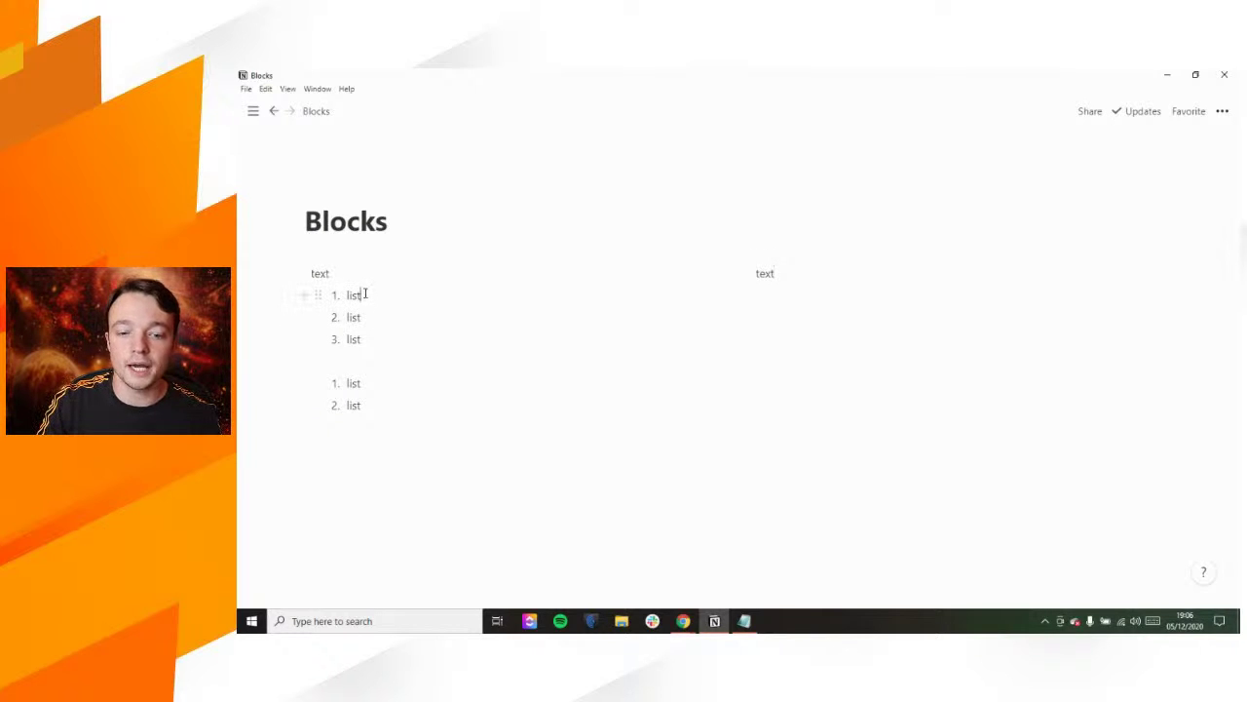
# Step: Move the first item of the second numbered list into its own middle column and back into the list
pyautogui.moveTo(315, 383); pyautogui.dragTo(744, 273)
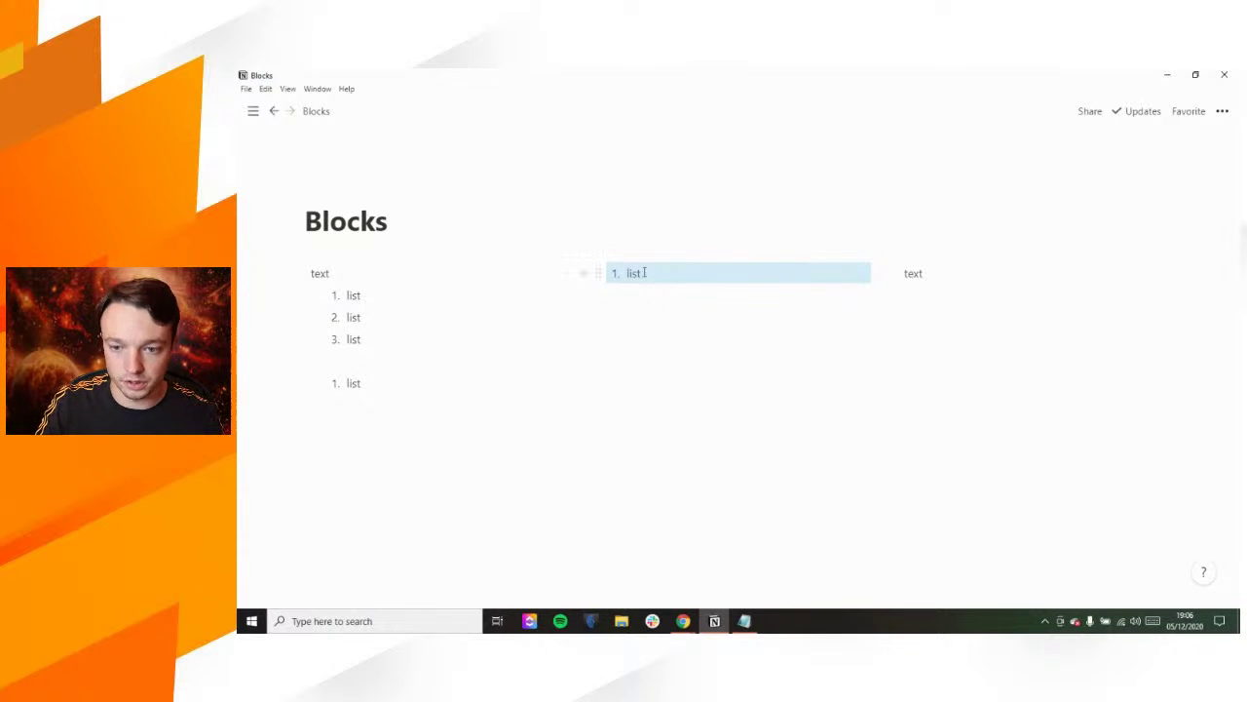
pyautogui.moveTo(600, 274); pyautogui.dragTo(401, 372)
pyautogui.click(400, 380)
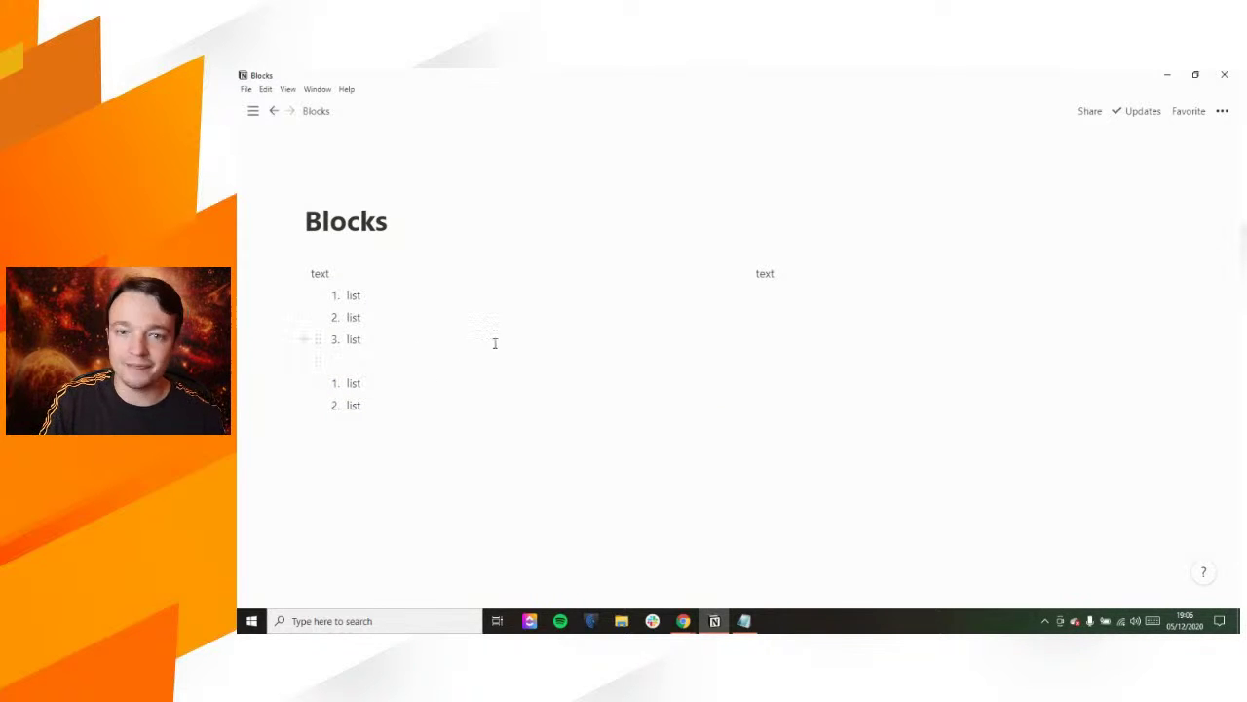
# Step: Delete the "text" block in the second column so the page returns to a single column
pyautogui.click(782, 273)
pyautogui.press('BackSpace')
pyautogui.press('BackSpace')
pyautogui.press('BackSpace')
pyautogui.press('BackSpace')
pyautogui.press('BackSpace')
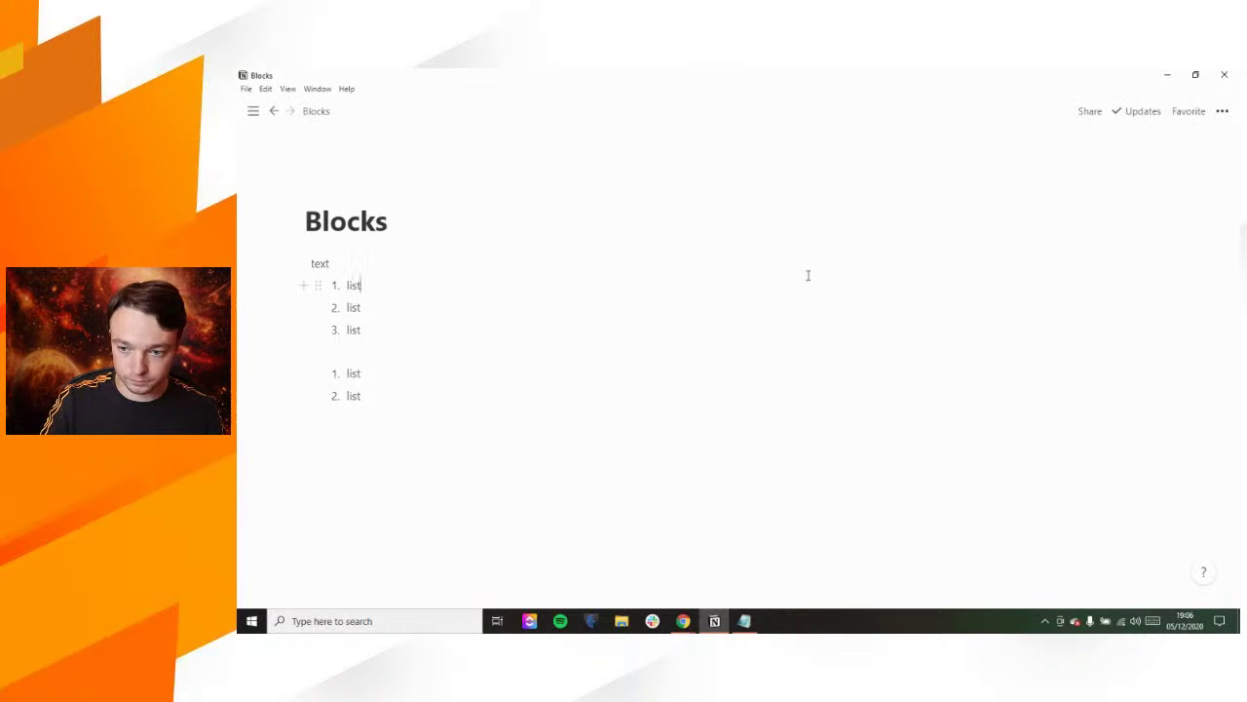
# Step: Add an empty block below the lists and move it beside the "text" block as a second column
pyautogui.click(377, 433)
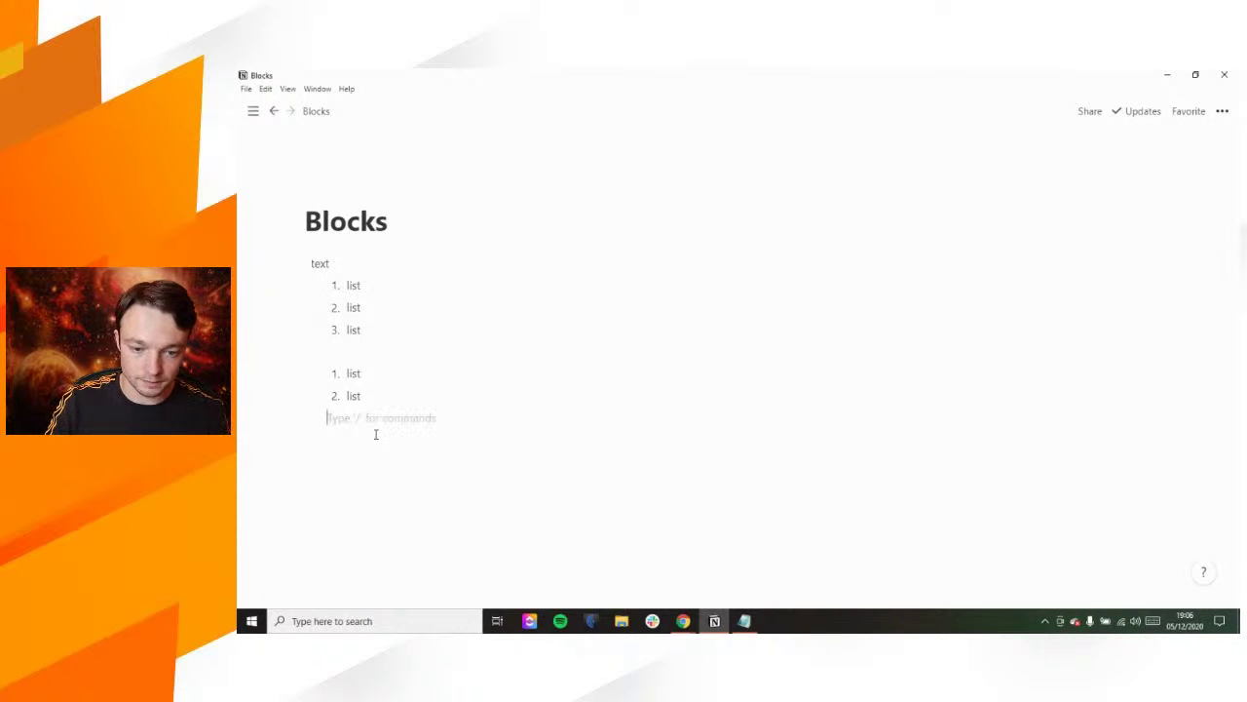
pyautogui.click(314, 417)
pyautogui.moveTo(716, 310); pyautogui.dragTo(1212, 276)
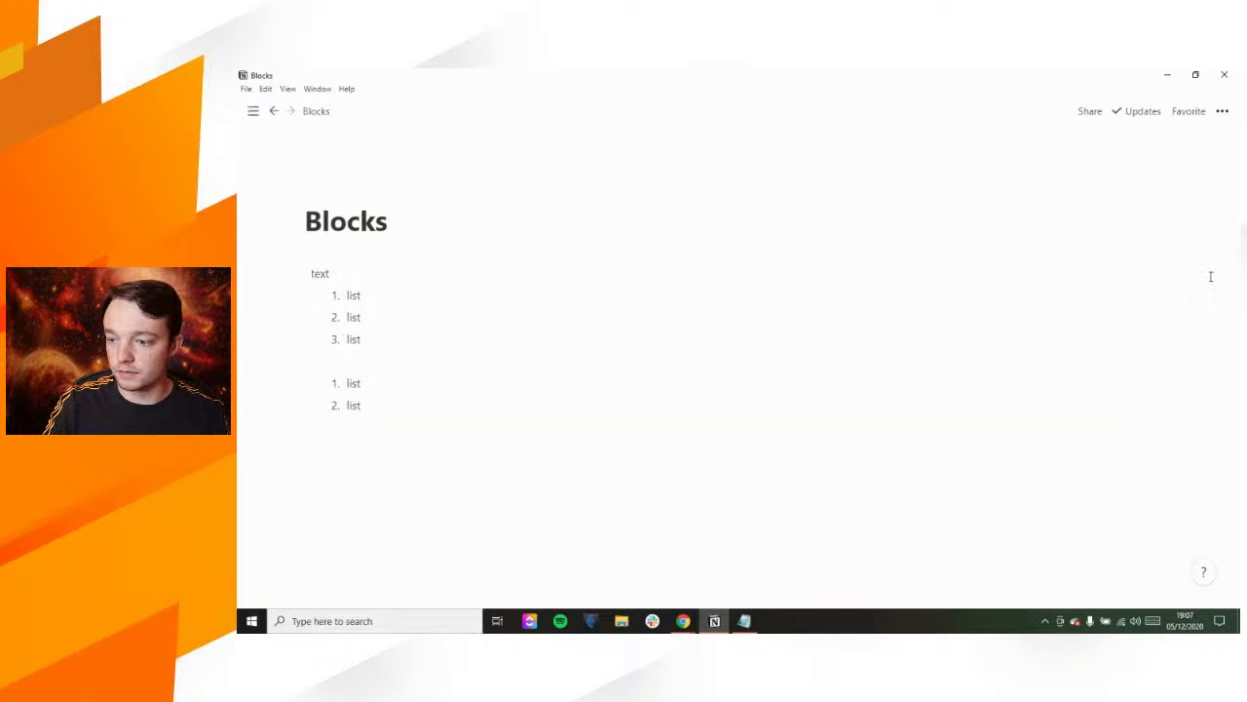
pyautogui.click(903, 274)
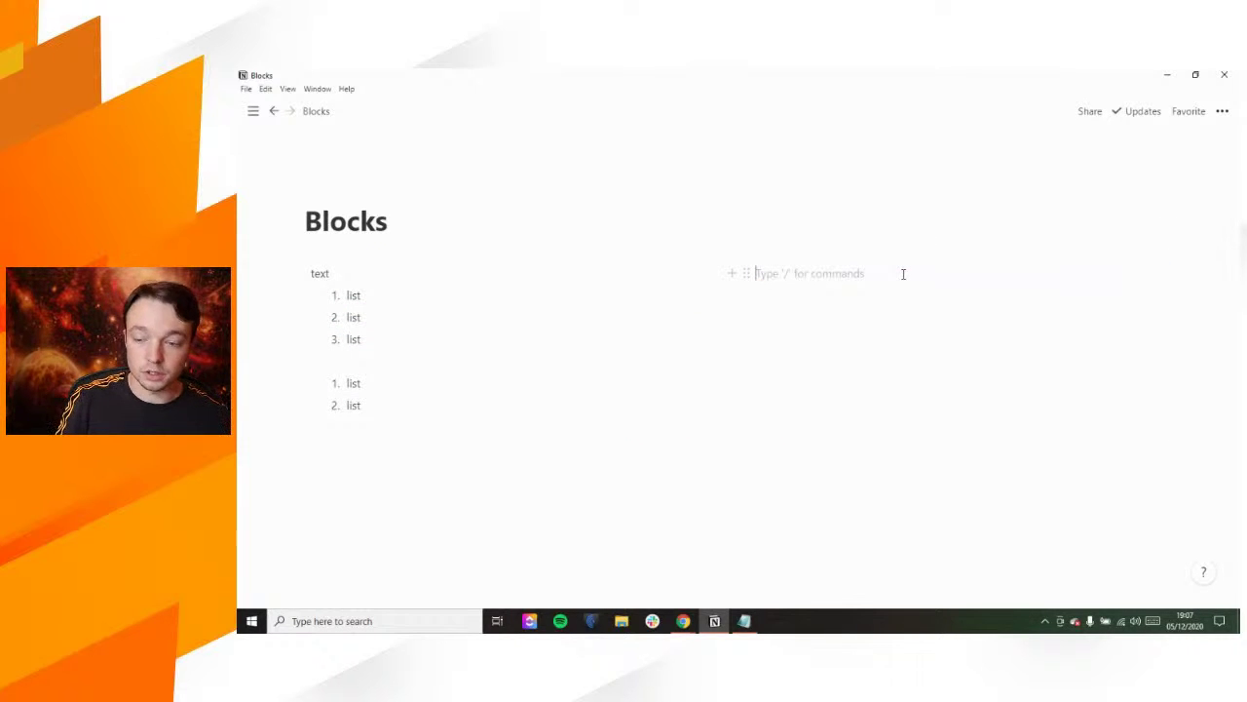
pyautogui.write('/toggle')
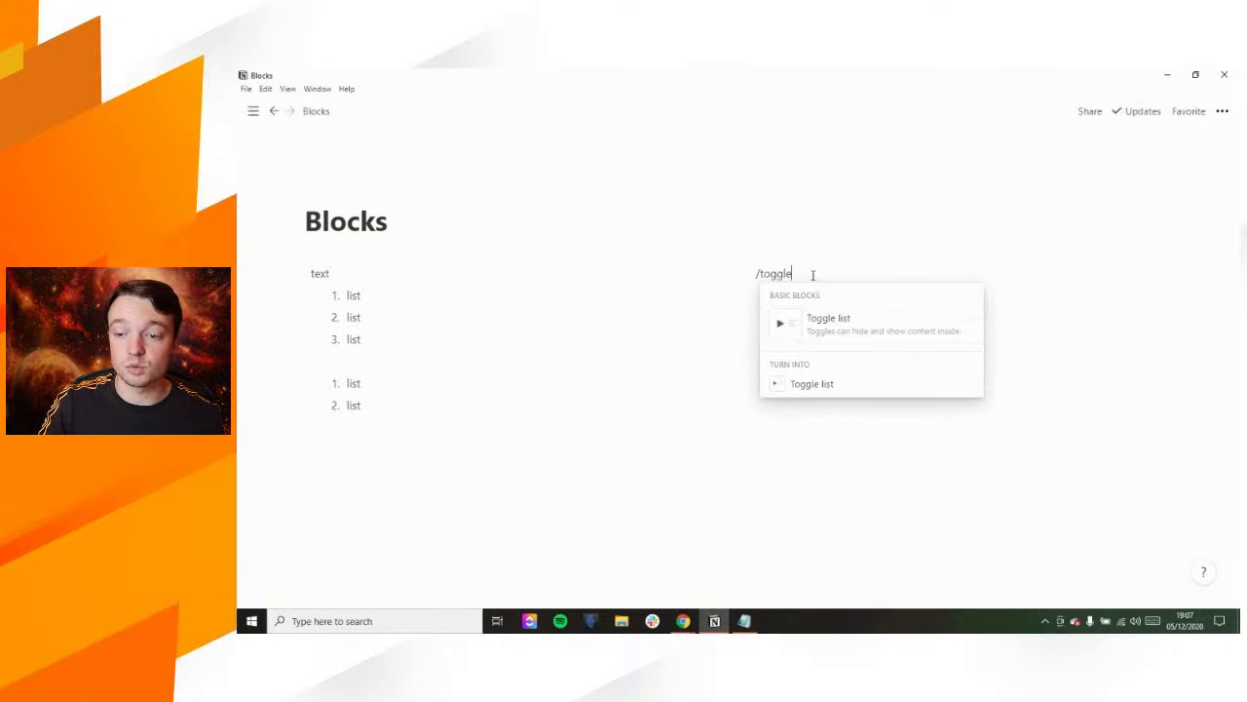
pyautogui.press('BackSpace')
pyautogui.press('BackSpace')
pyautogui.press('BackSpace')
pyautogui.press('BackSpace')
pyautogui.press('BackSpace')
pyautogui.press('BackSpace')
pyautogui.press('BackSpace')
# Step: Create a toggle block named "toggle" in the second column using the ">" shorthand, and expand it
pyautogui.write('>')
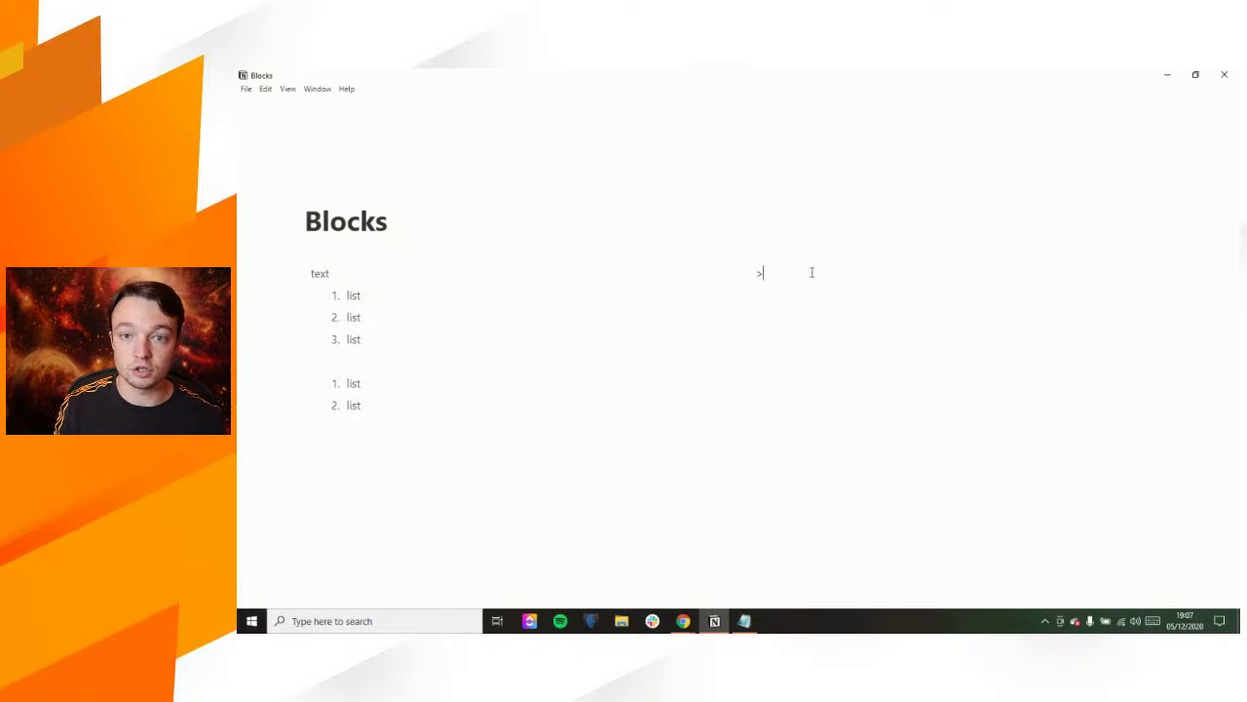
pyautogui.write(' toggle')
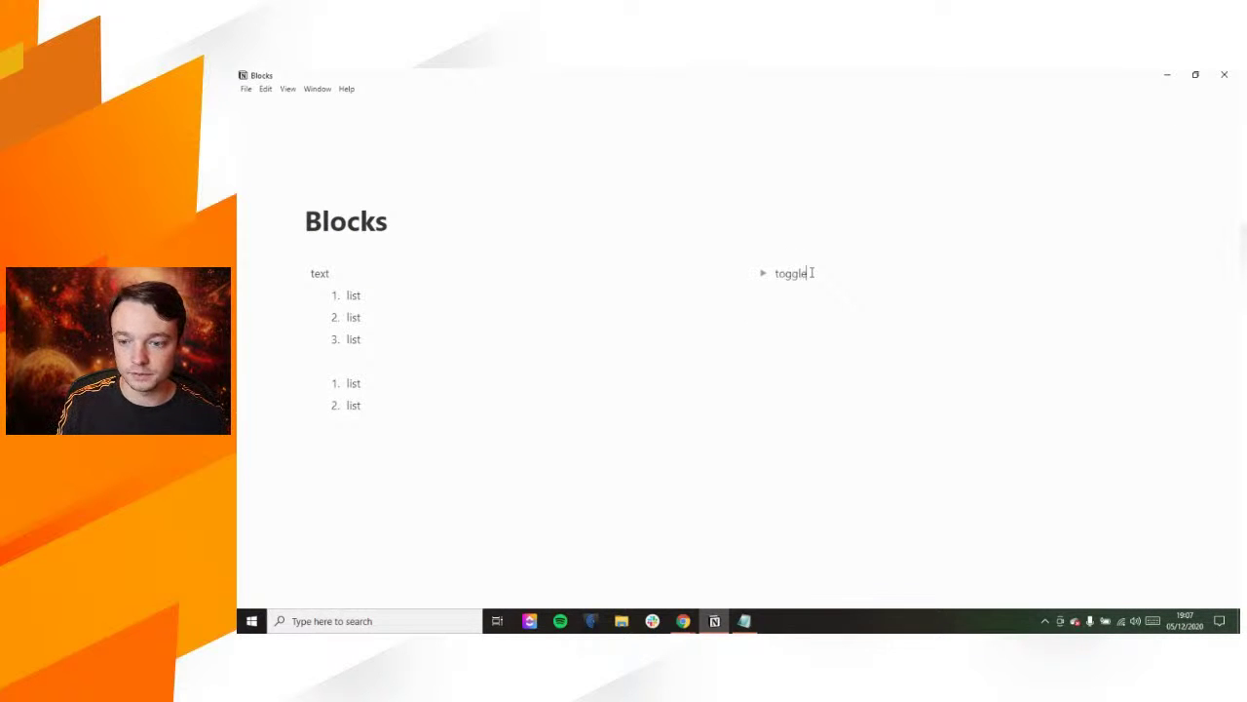
pyautogui.press('Return')
pyautogui.press('BackSpace')
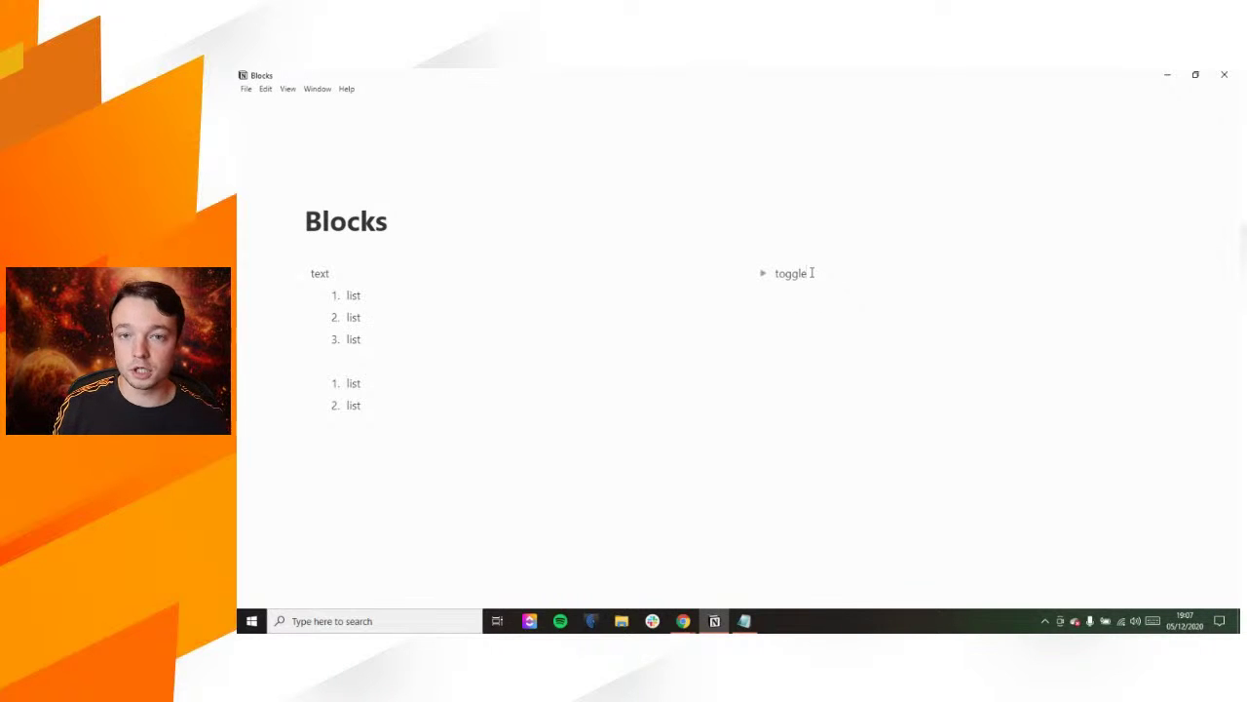
pyautogui.hotkey('ctrl', 'Return')
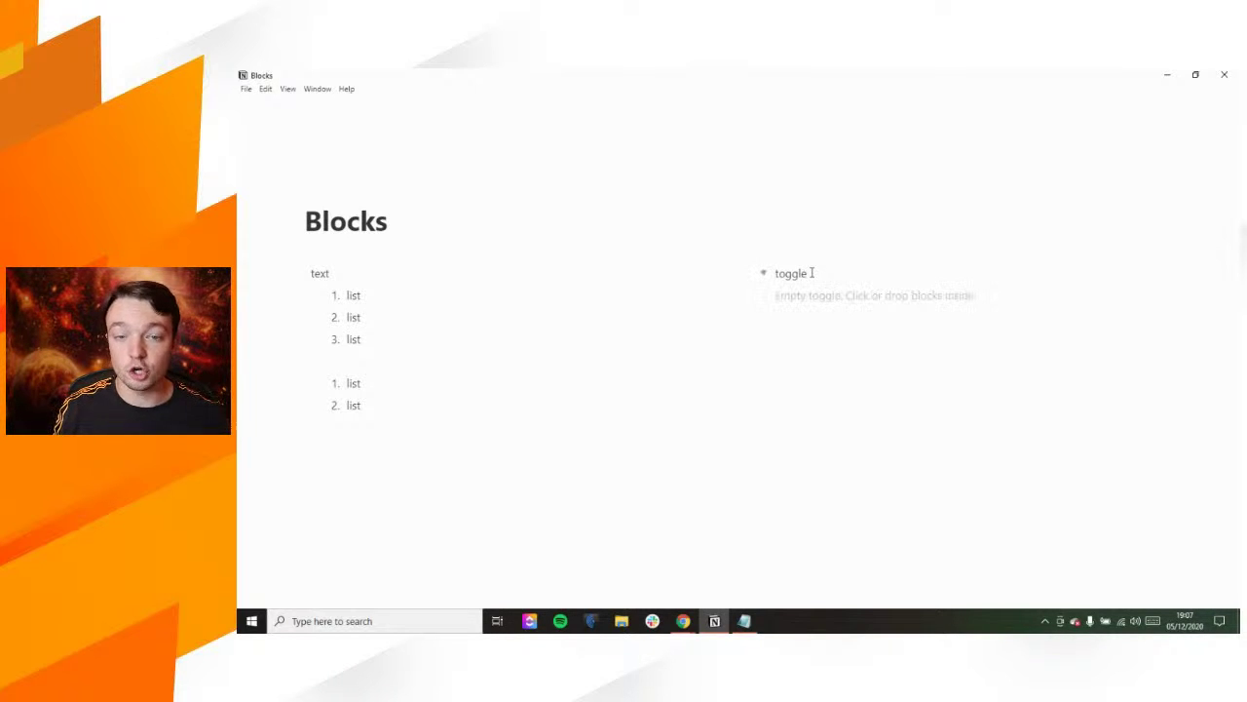
# Step: Add three numbered "list" items inside the toggle, followed by an empty plain text line
pyautogui.press('Return')
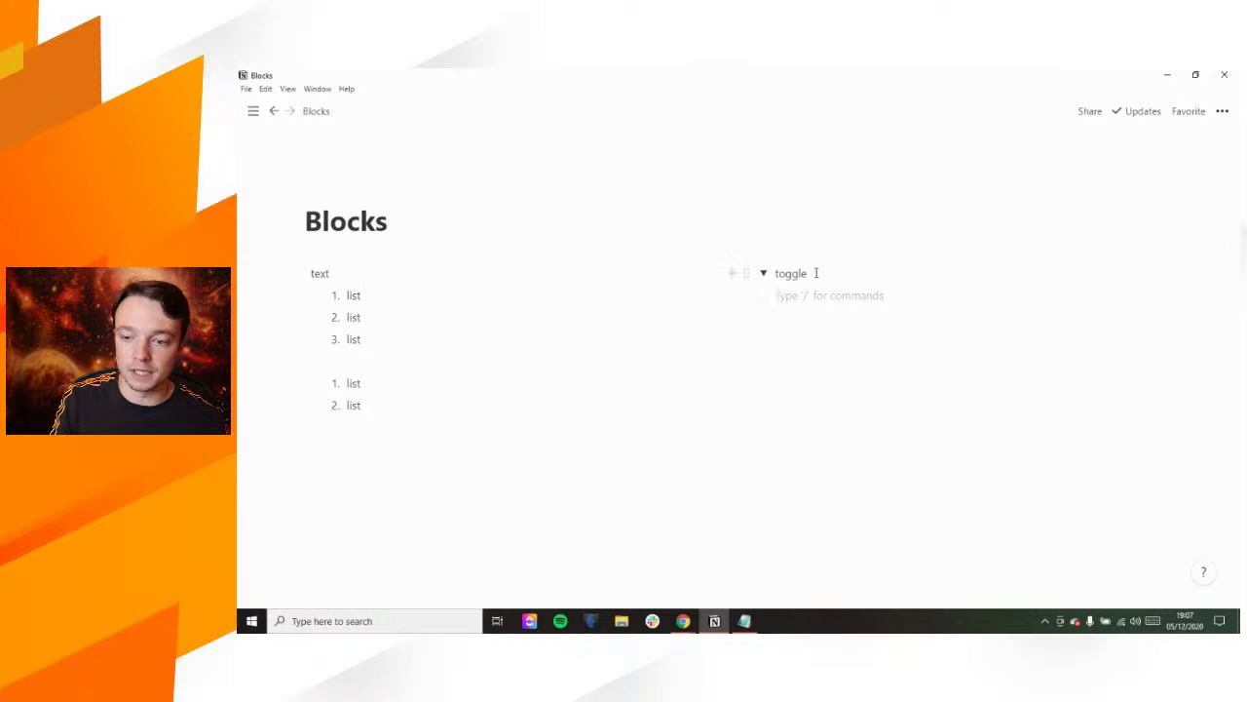
pyautogui.write('1. ')
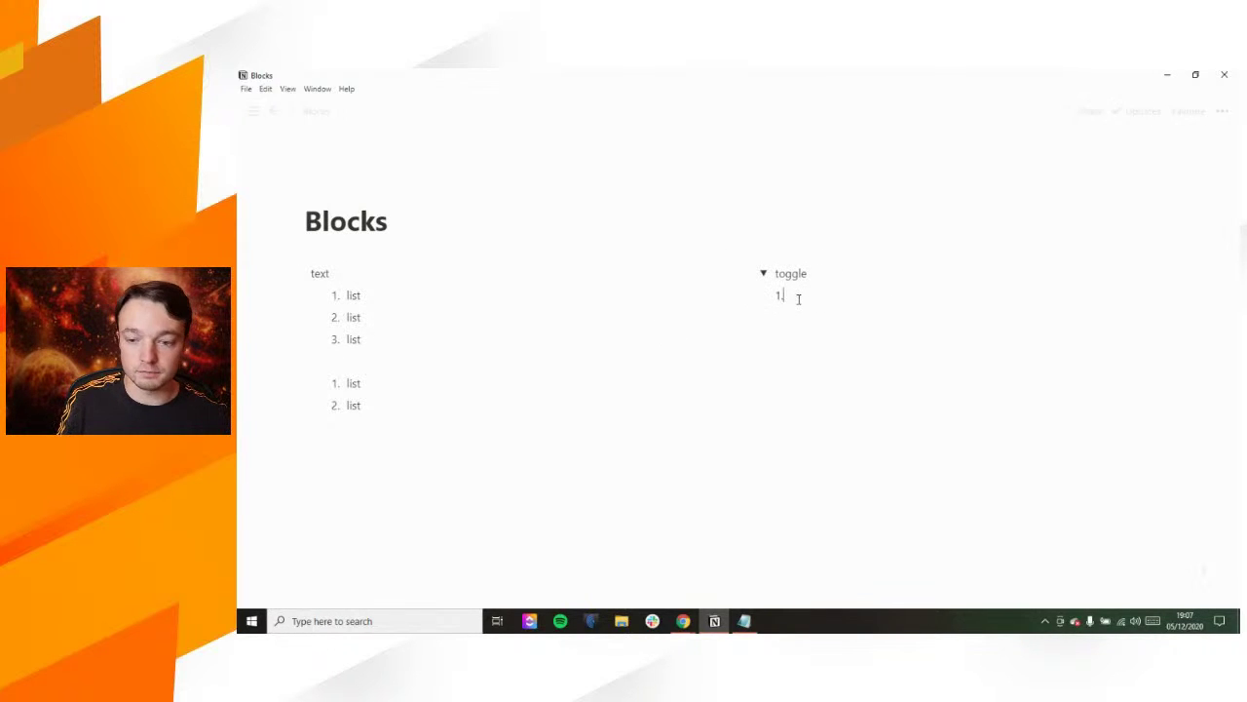
pyautogui.write('list')
pyautogui.press('Return')
pyautogui.write('list')
pyautogui.press('Return')
pyautogui.write('list')
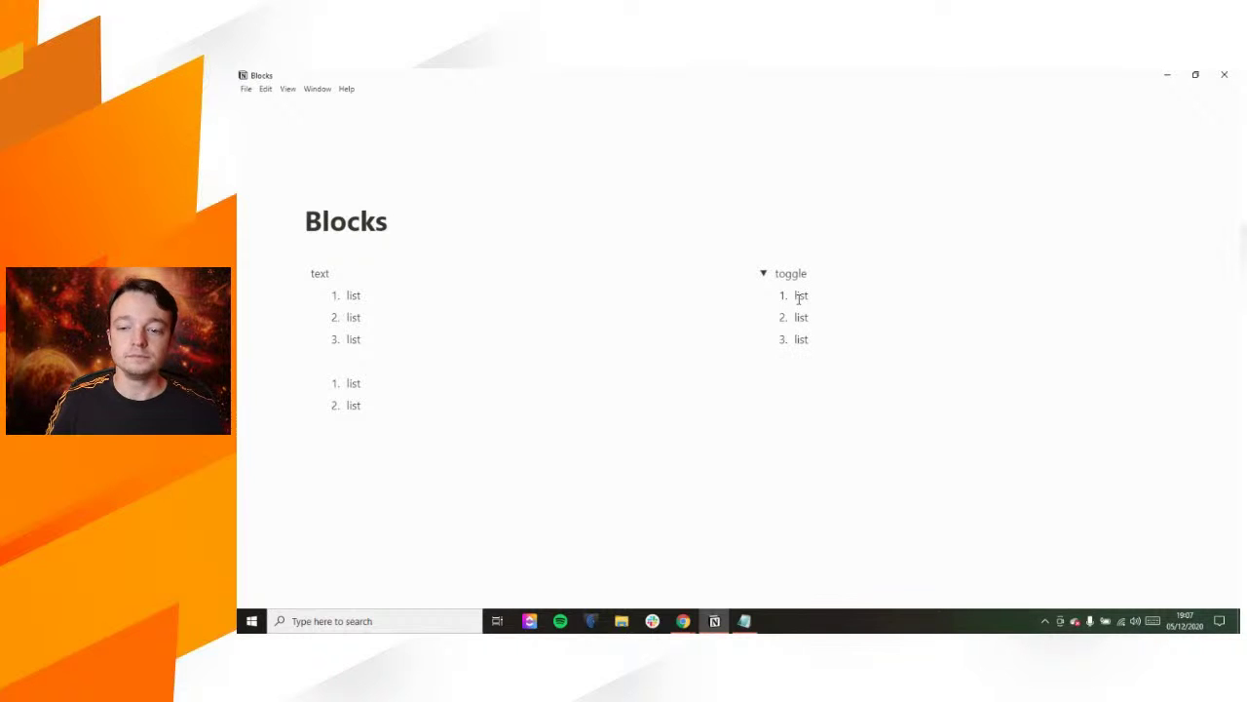
pyautogui.press('Return')
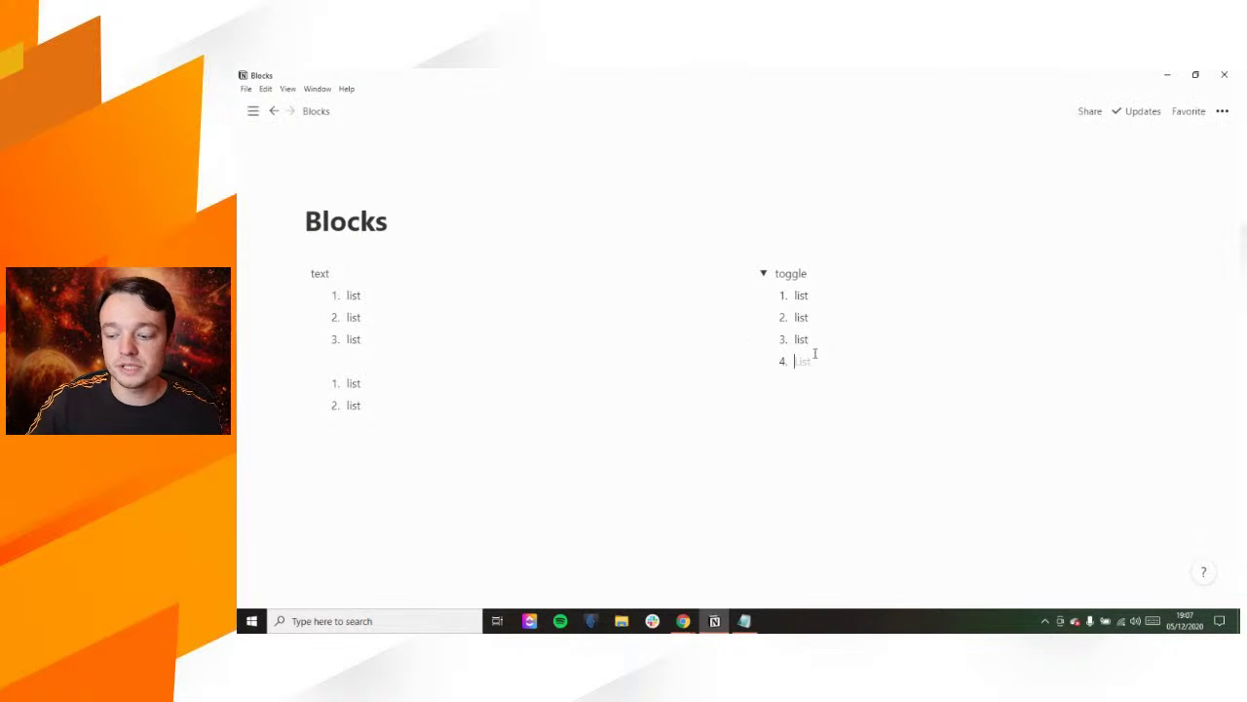
pyautogui.press('Return')
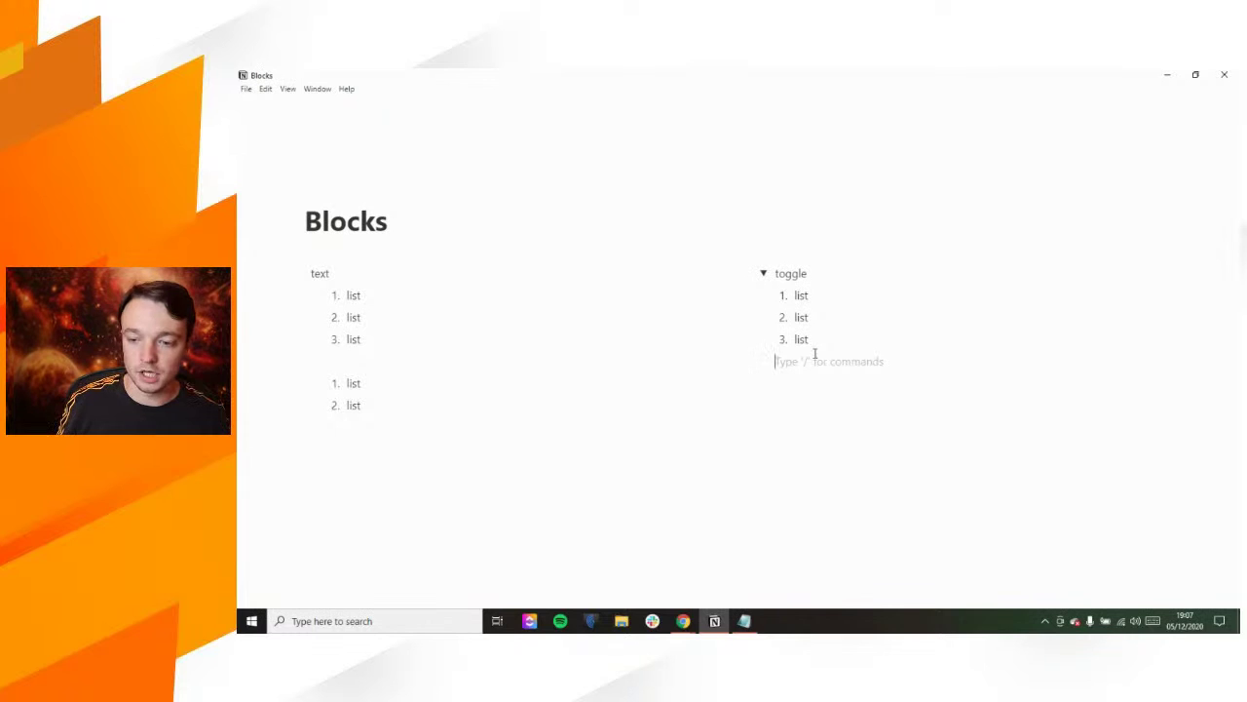
pyautogui.write('/')
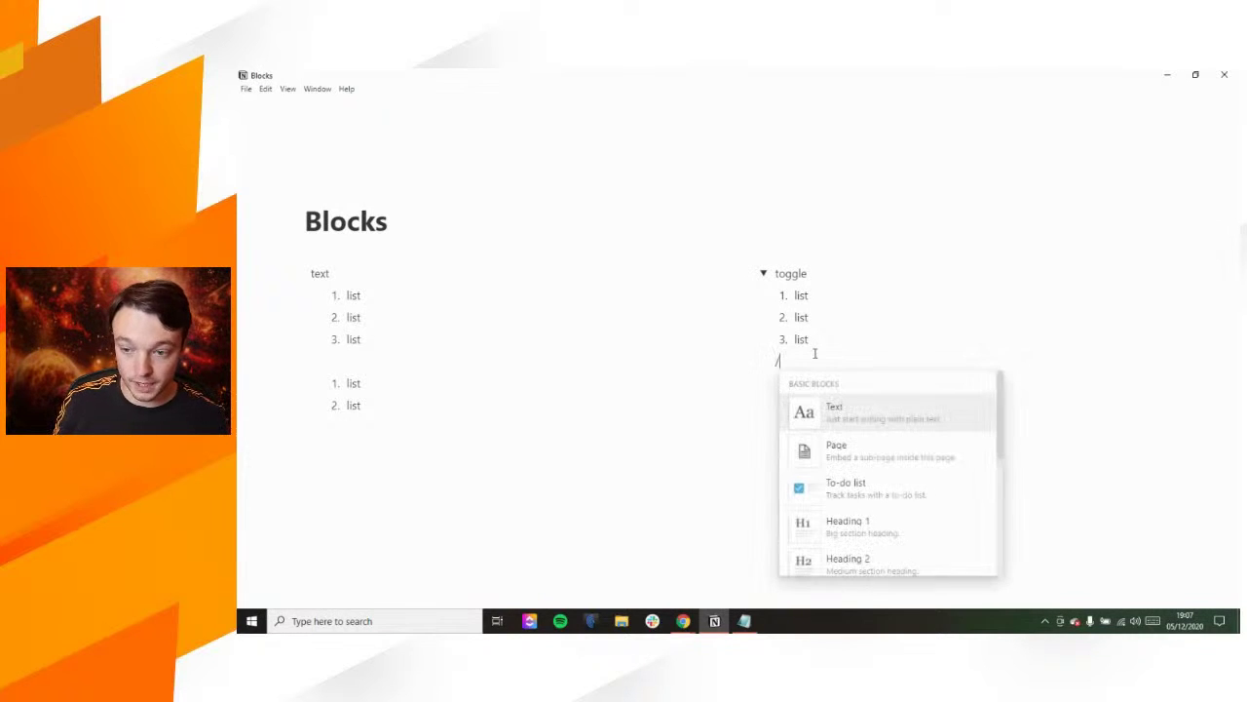
pyautogui.write('page')
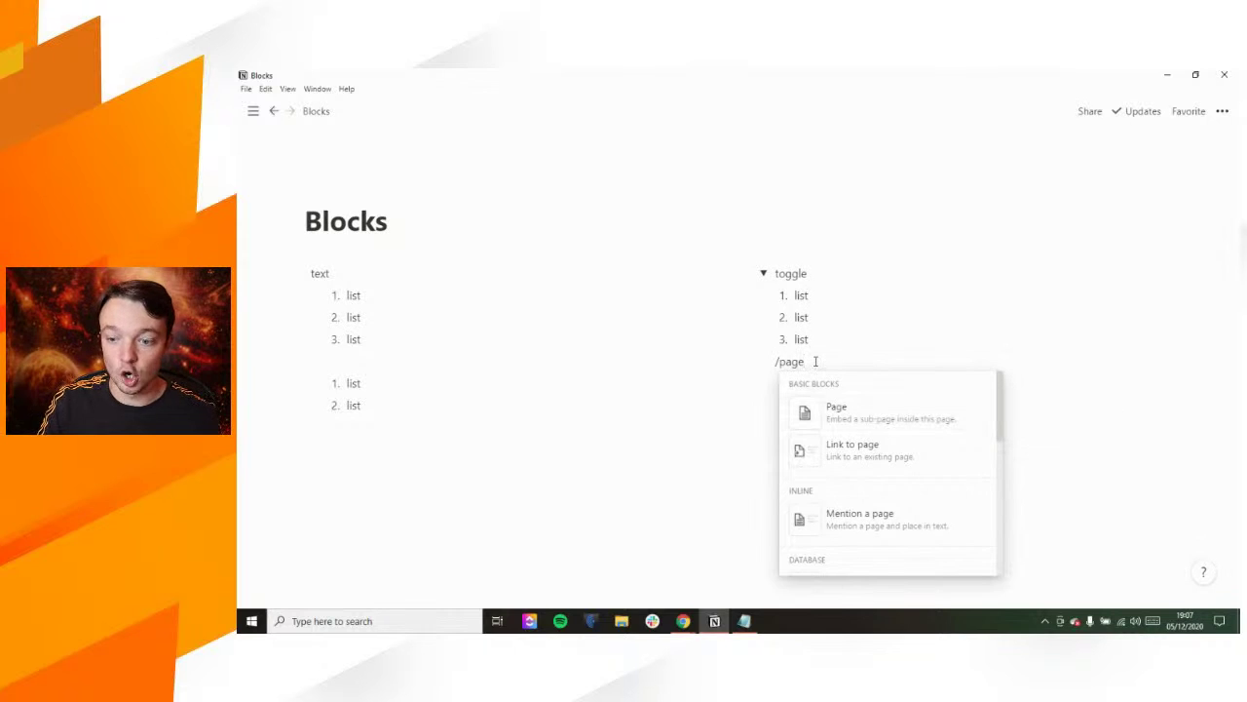
pyautogui.press('BackSpace')
pyautogui.press('BackSpace')
pyautogui.press('BackSpace')
pyautogui.press('BackSpace')
pyautogui.press('BackSpace')
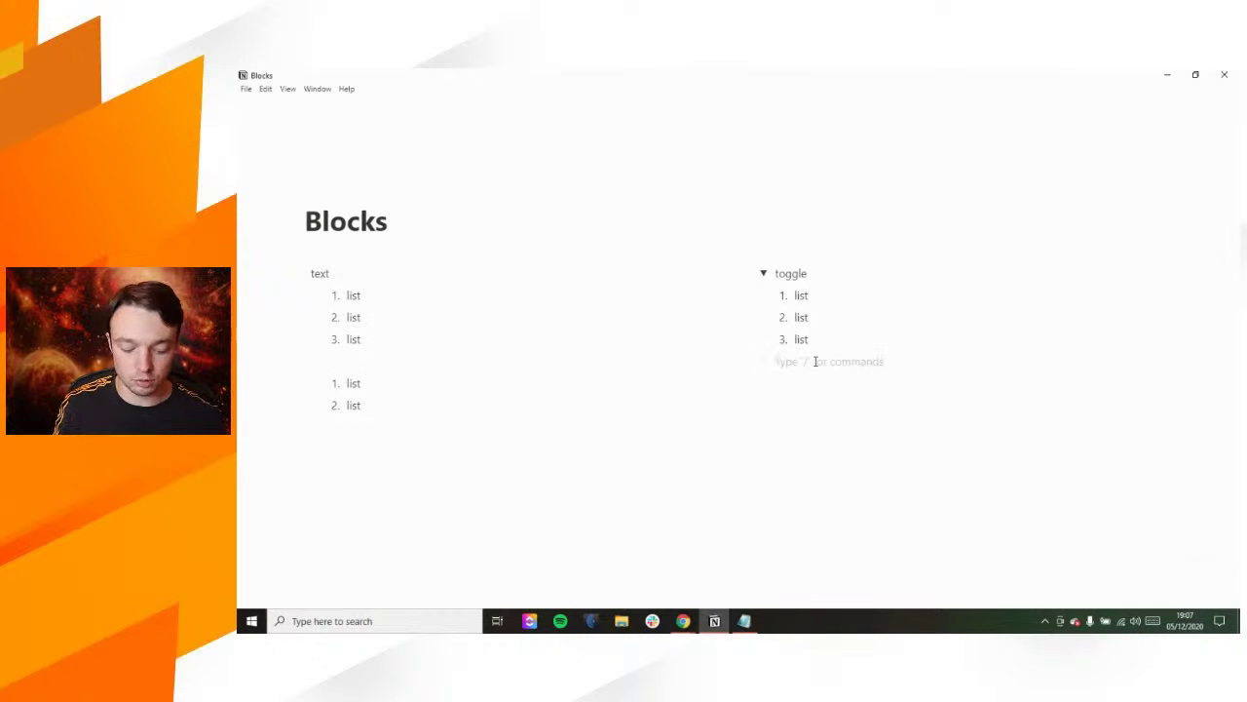
# Step: Enter "page" below the toggle's list, turn it into a sub-page, and move the three toggle list items into it
pyautogui.write('page')
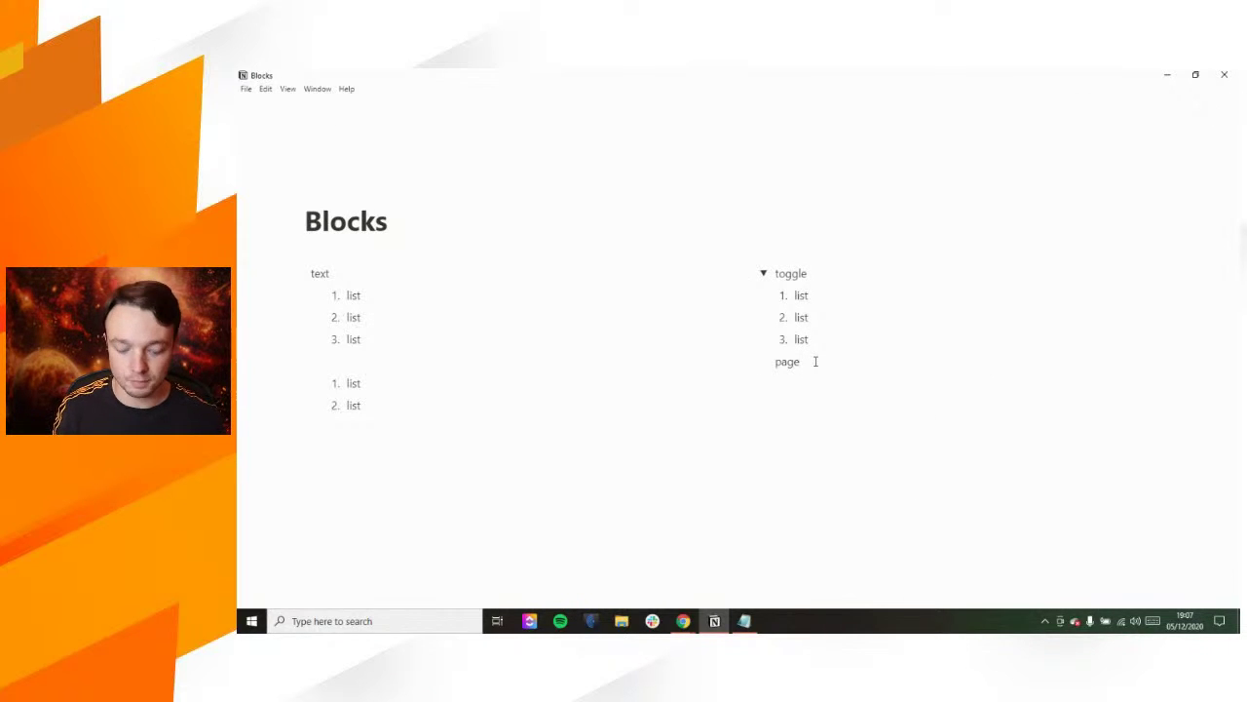
pyautogui.hotkey('ctrl', 'alt', '9')
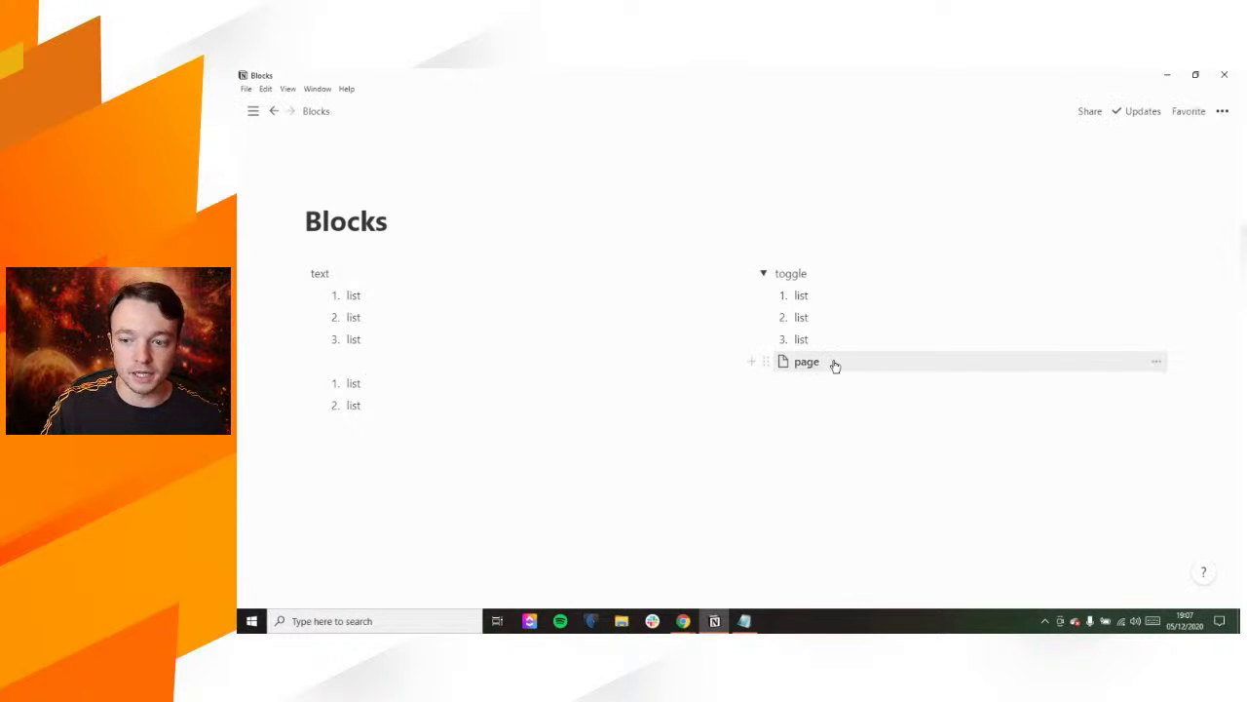
pyautogui.moveTo(799, 294); pyautogui.dragTo(803, 344)
pyautogui.moveTo(769, 296); pyautogui.dragTo(802, 359)
# Step: Open the "page" sub-page and add a second numbered list of three "list" items below the first, separated by an empty line
pyautogui.click(808, 296)
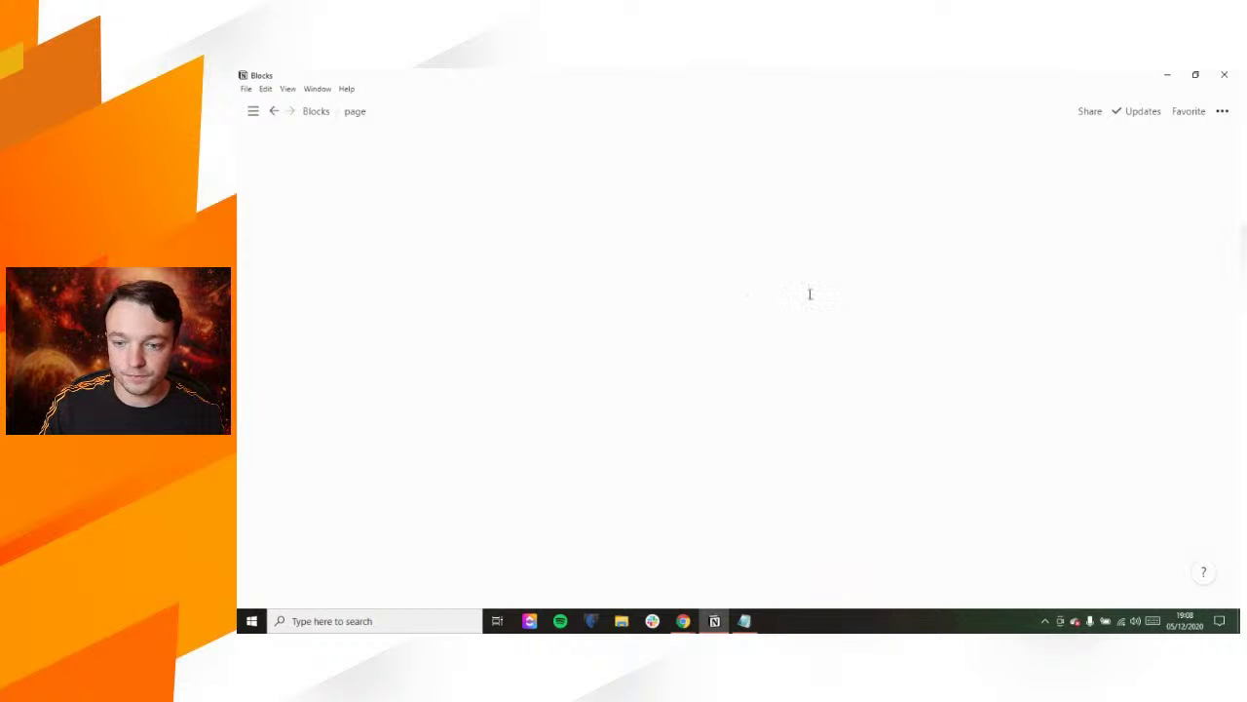
pyautogui.click(525, 332)
pyautogui.write('1.')
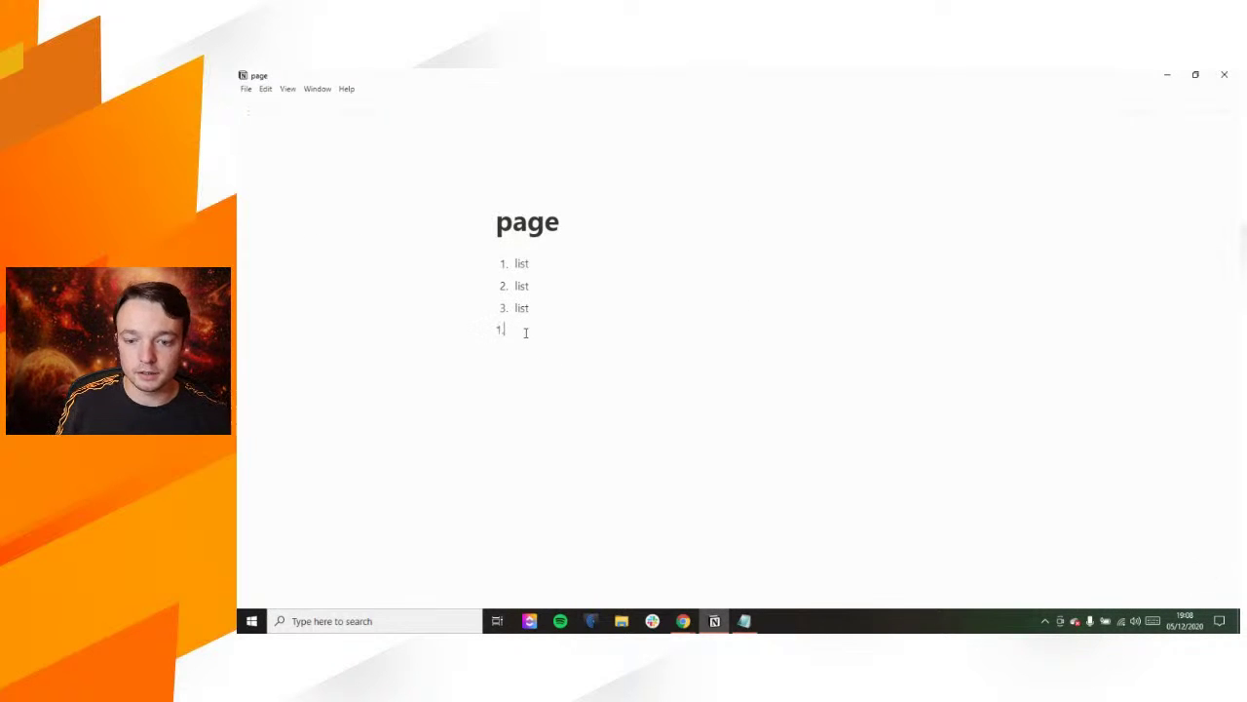
pyautogui.press('BackSpace')
pyautogui.press('Return')
pyautogui.write('1. ')
pyautogui.write('list')
pyautogui.press('Return')
pyautogui.write('list')
pyautogui.press('Return')
pyautogui.write('list')
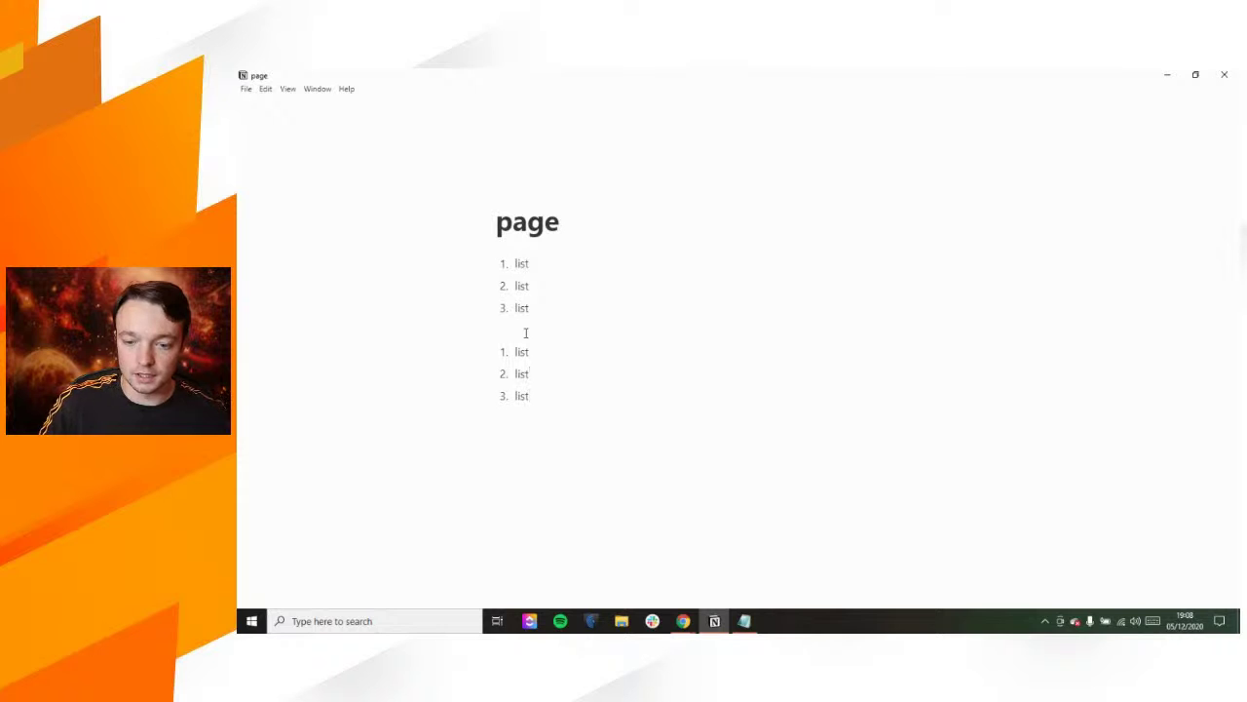
# Step: Rearrange the list items on the sub-page into two side-by-side columns of three items each
pyautogui.moveTo(527, 396); pyautogui.dragTo(1007, 256)
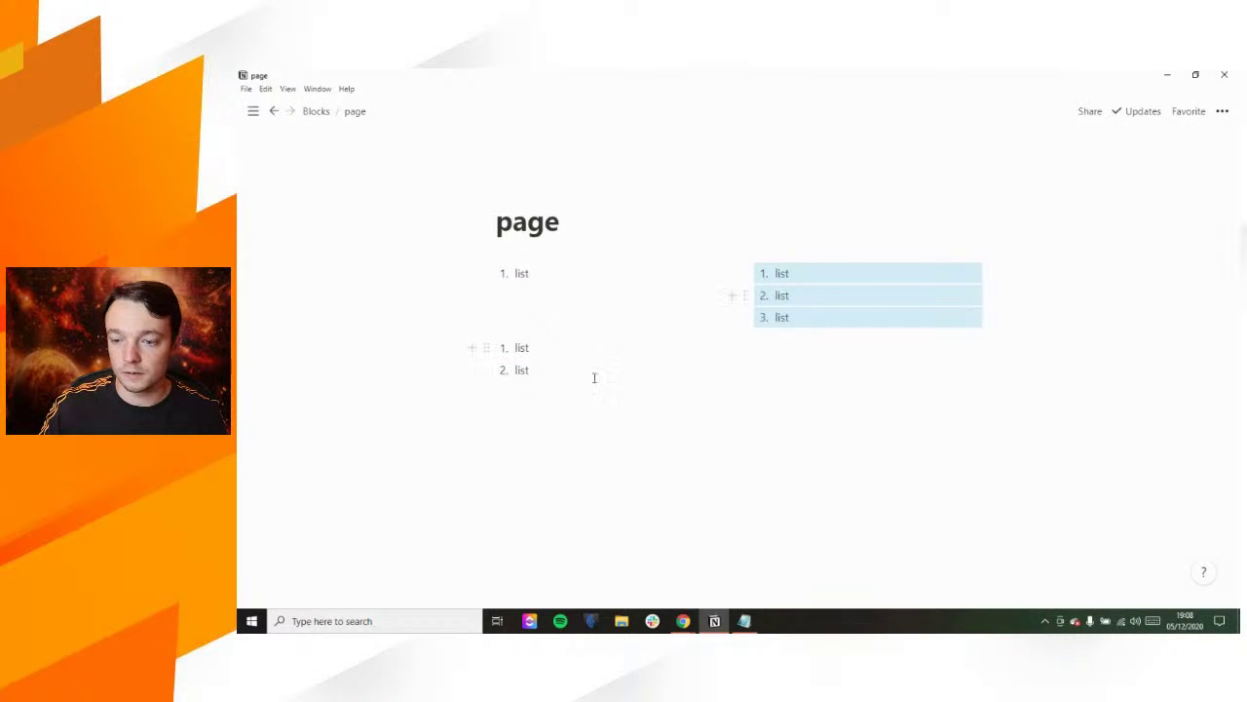
pyautogui.keyDown('shift'); pyautogui.click(552, 348); pyautogui.keyUp('shift')
pyautogui.moveTo(484, 348); pyautogui.dragTo(502, 285)
pyautogui.click(546, 272)
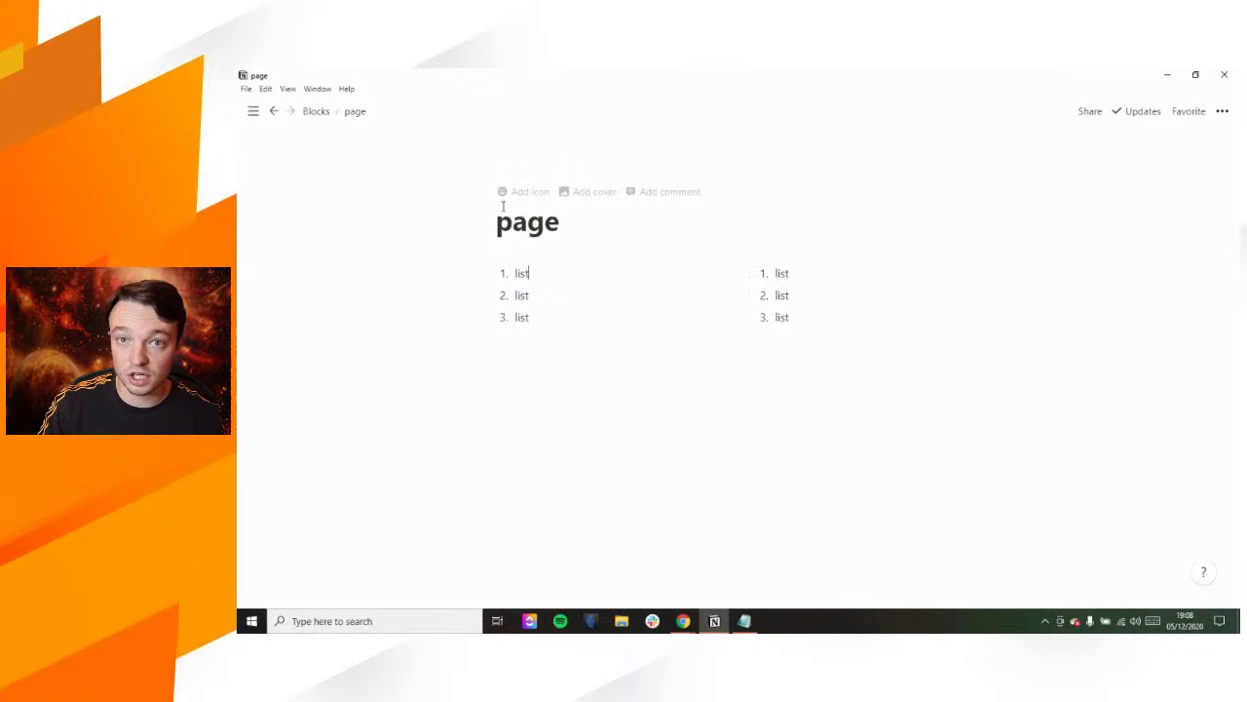
# Step: Return to the Blocks page and turn the "page" sub-page inside the toggle into a text block
pyautogui.click(316, 112)
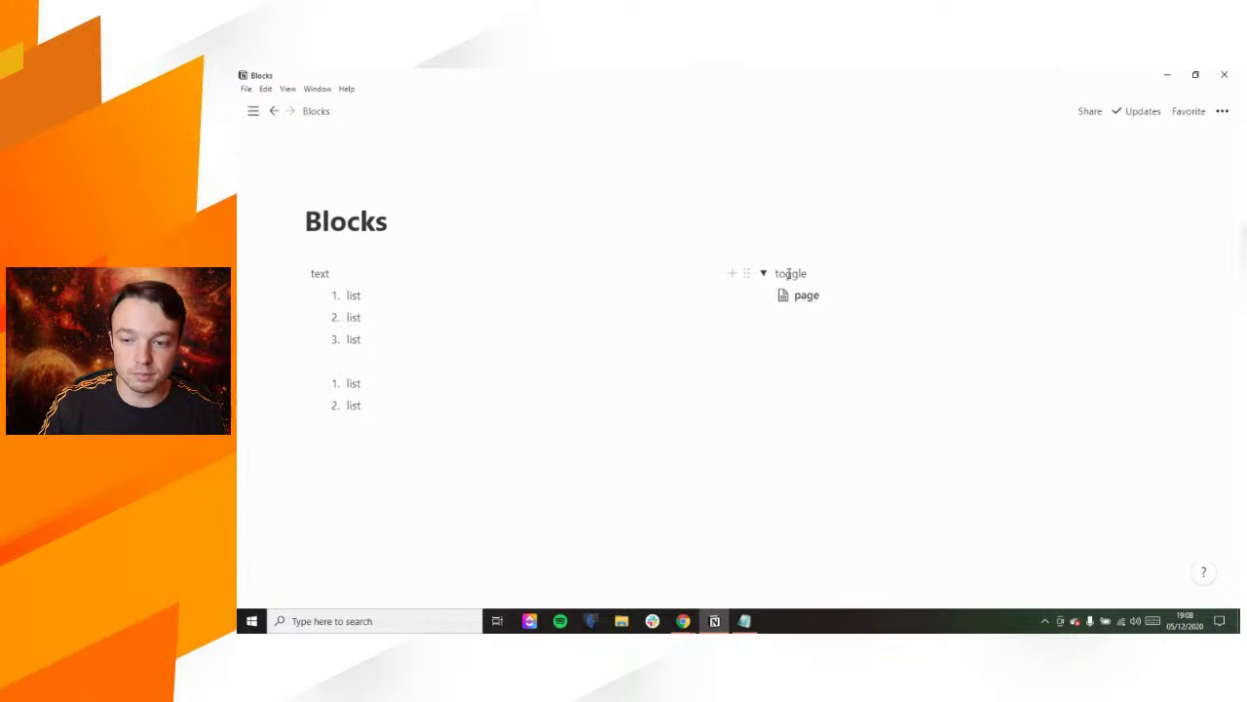
pyautogui.click(768, 297)
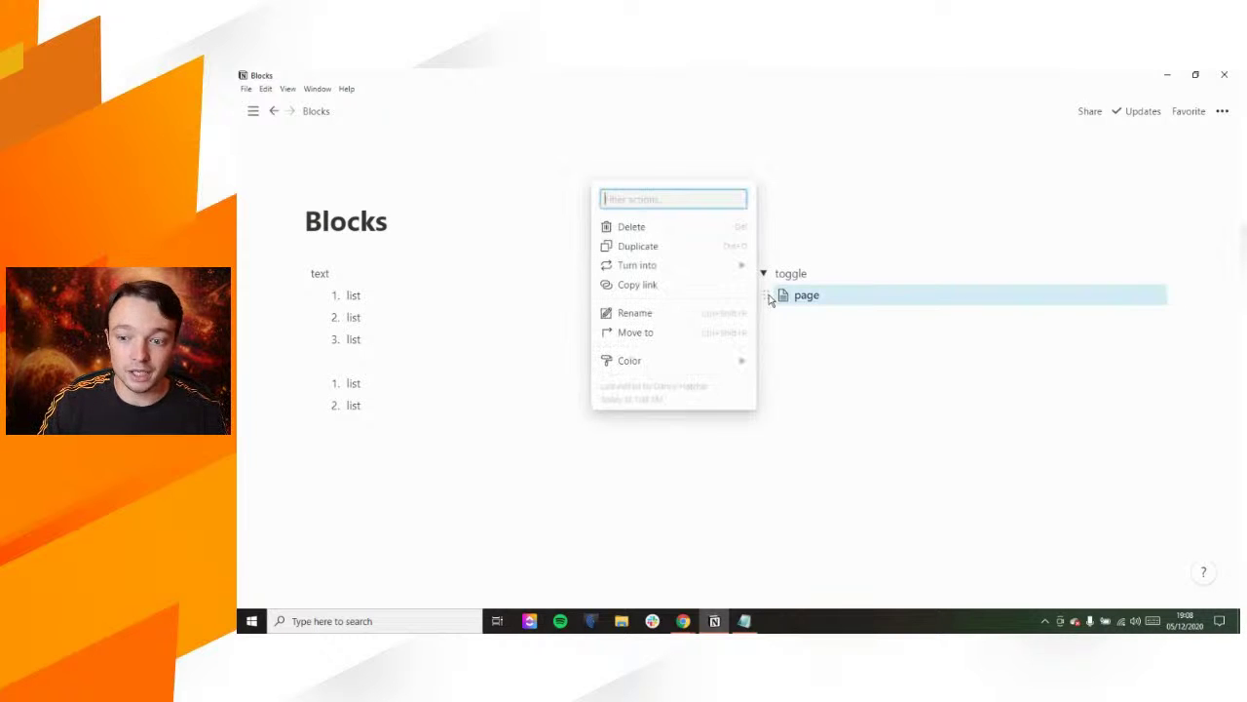
pyautogui.moveTo(693, 267)
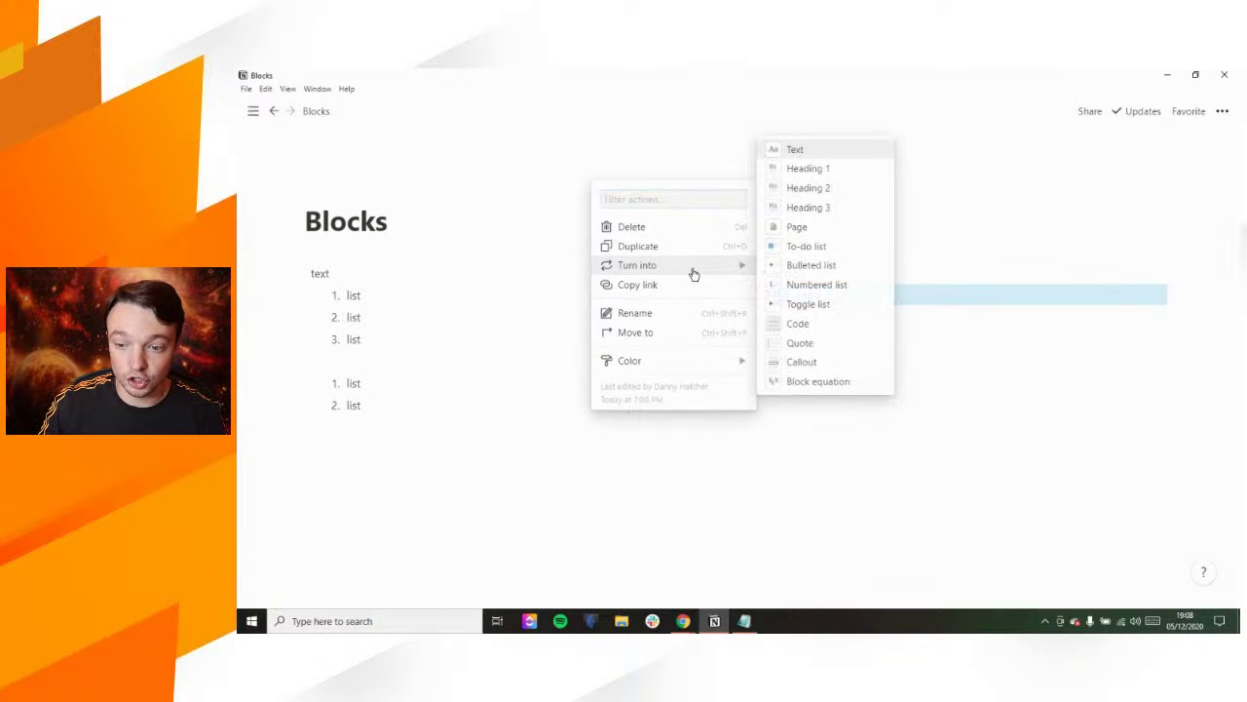
pyautogui.click(797, 150)
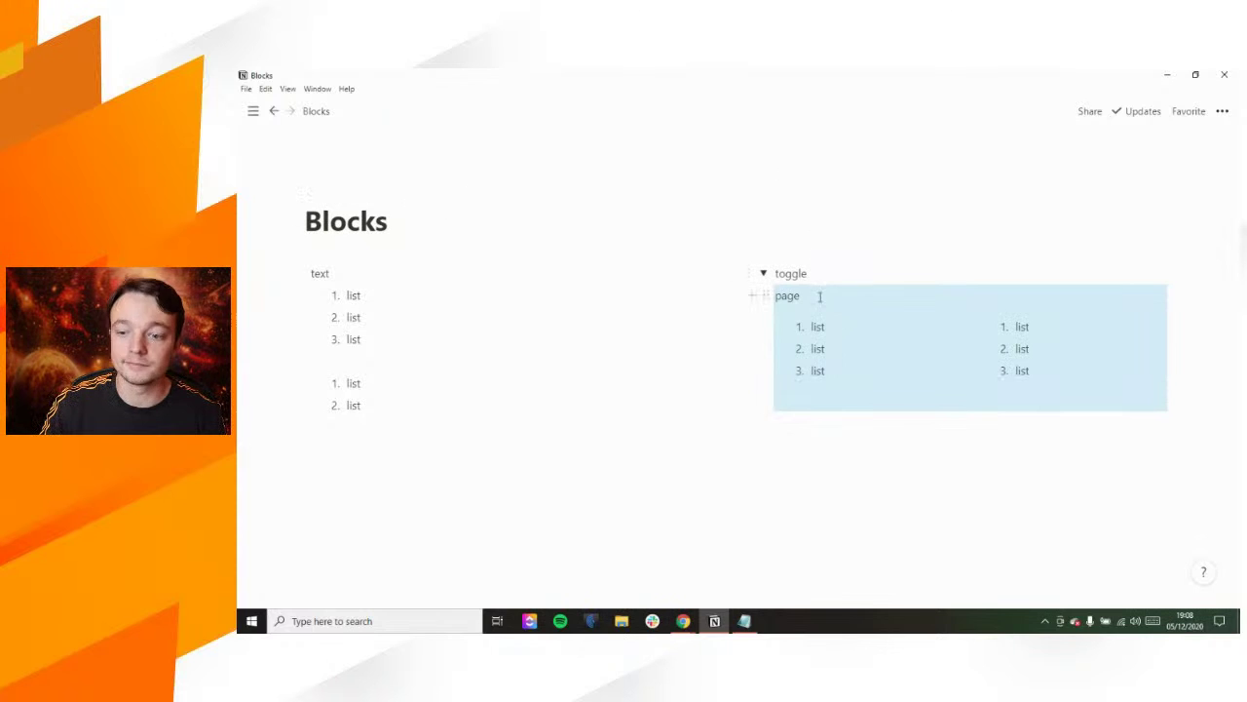
# Step: Delete the word "page" from the converted text block and move the block with its nested lists back inside the toggle
pyautogui.click(819, 296)
pyautogui.press('BackSpace')
pyautogui.press('BackSpace')
pyautogui.press('BackSpace')
pyautogui.press('BackSpace')
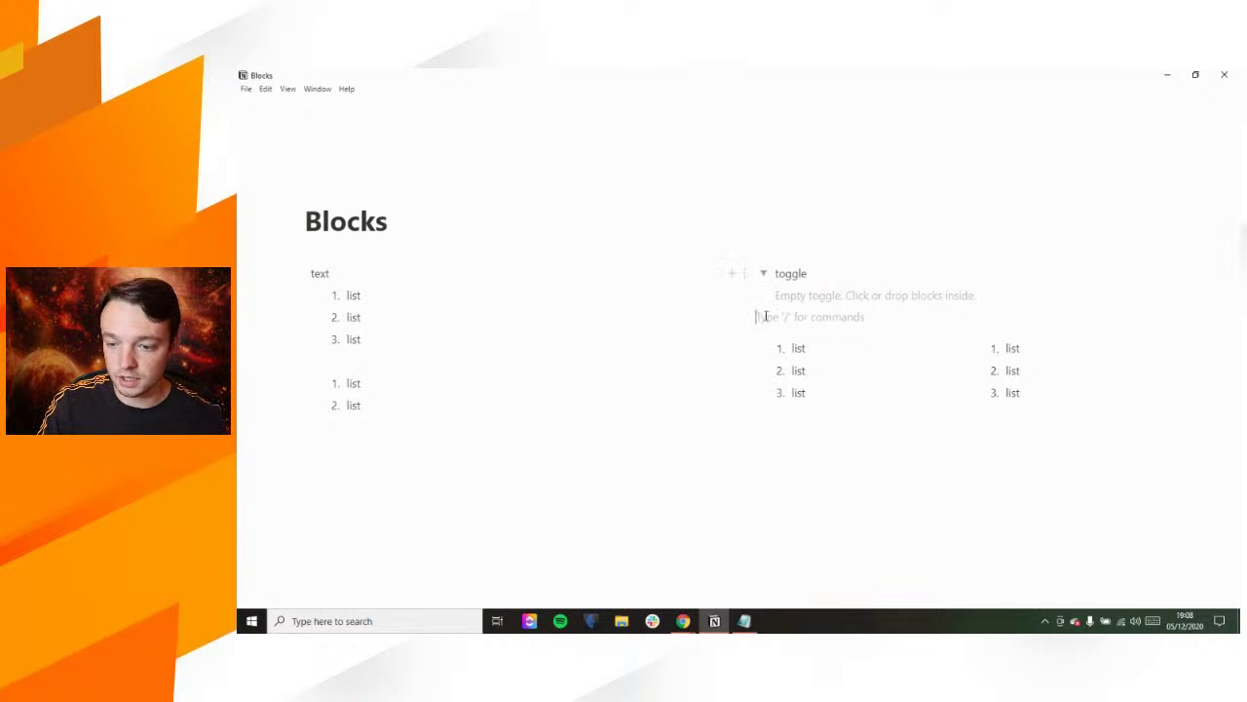
pyautogui.moveTo(738, 314); pyautogui.dragTo(789, 288)
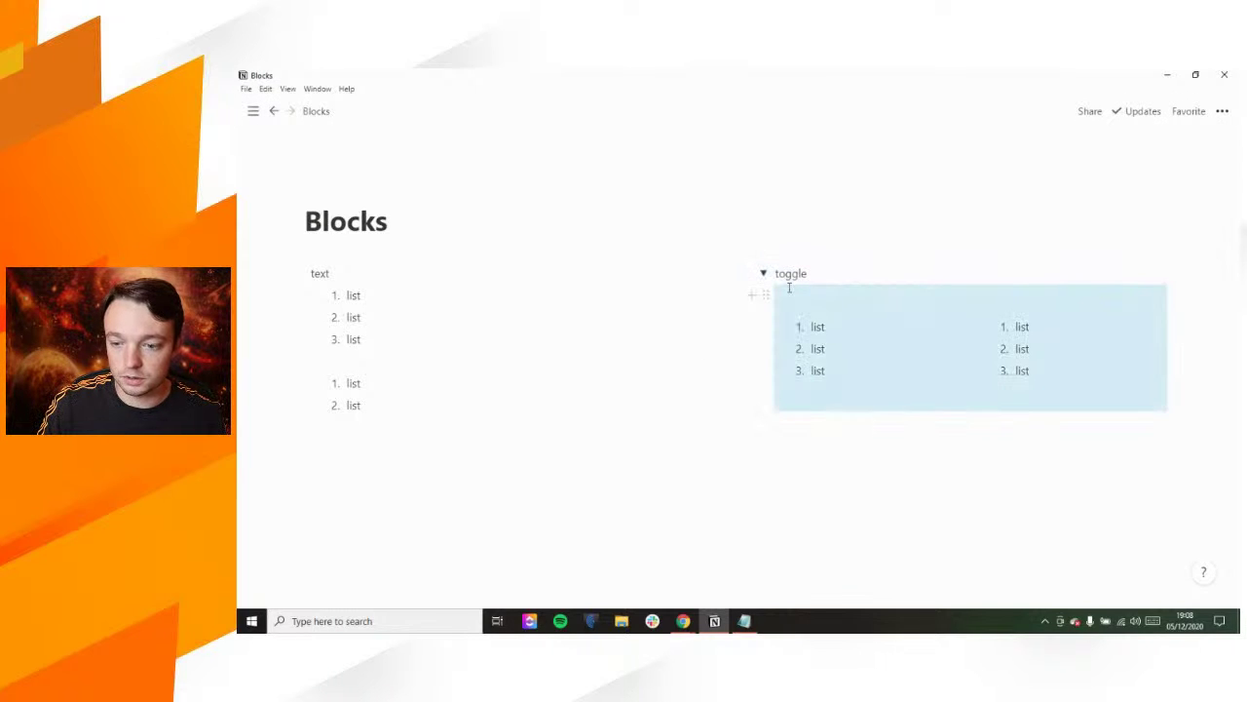
pyautogui.click(799, 299)
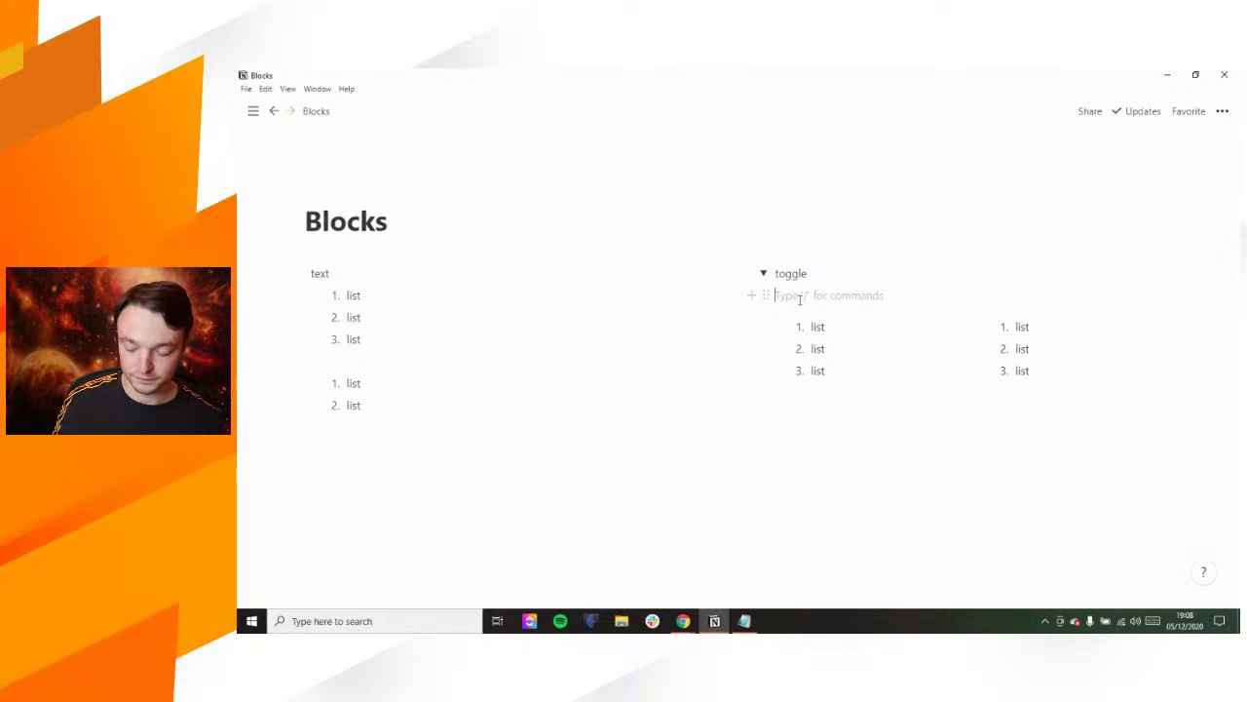
pyautogui.write('//')
pyautogui.press('BackSpace')
pyautogui.press('BackSpace')
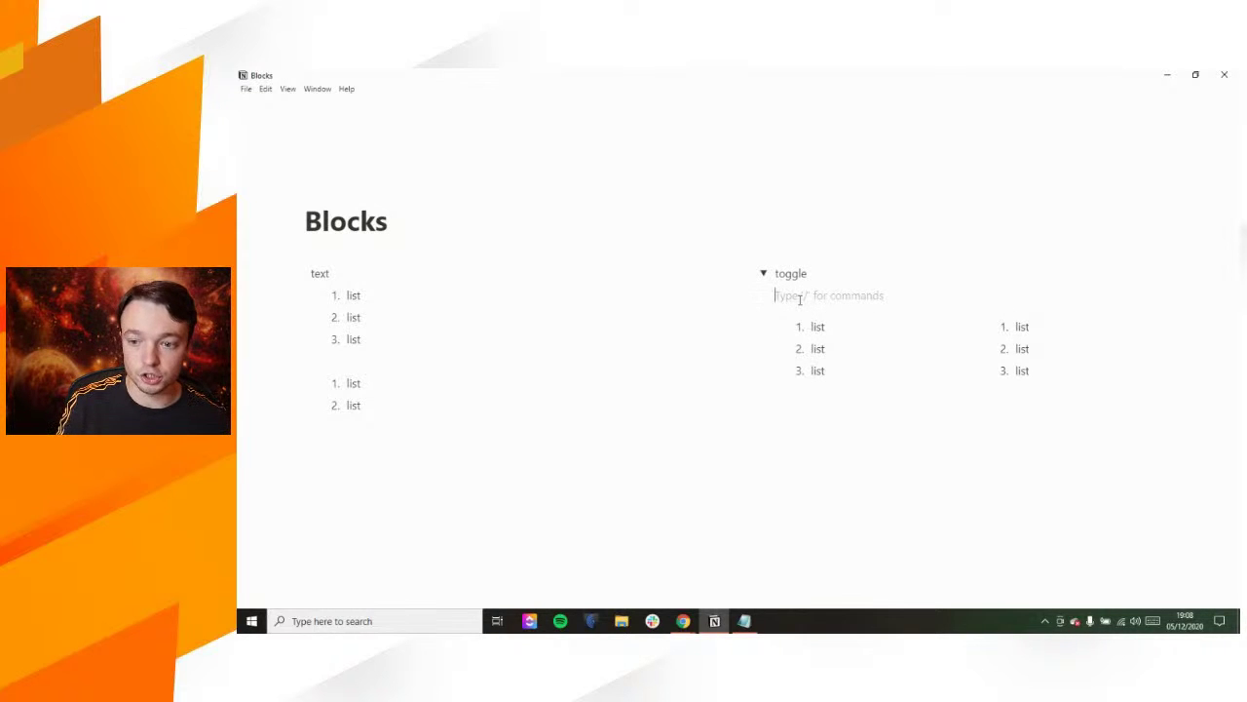
pyautogui.write('/di')
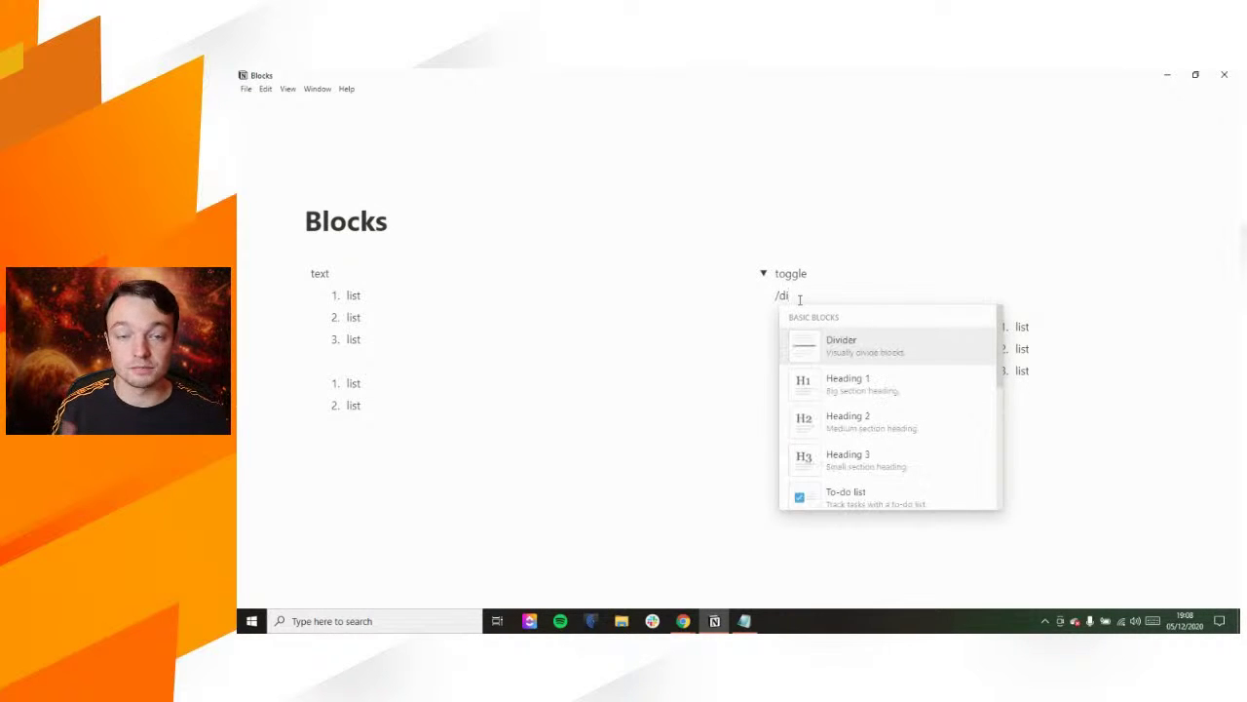
pyautogui.press('BackSpace')
pyautogui.press('BackSpace')
pyautogui.press('BackSpace')
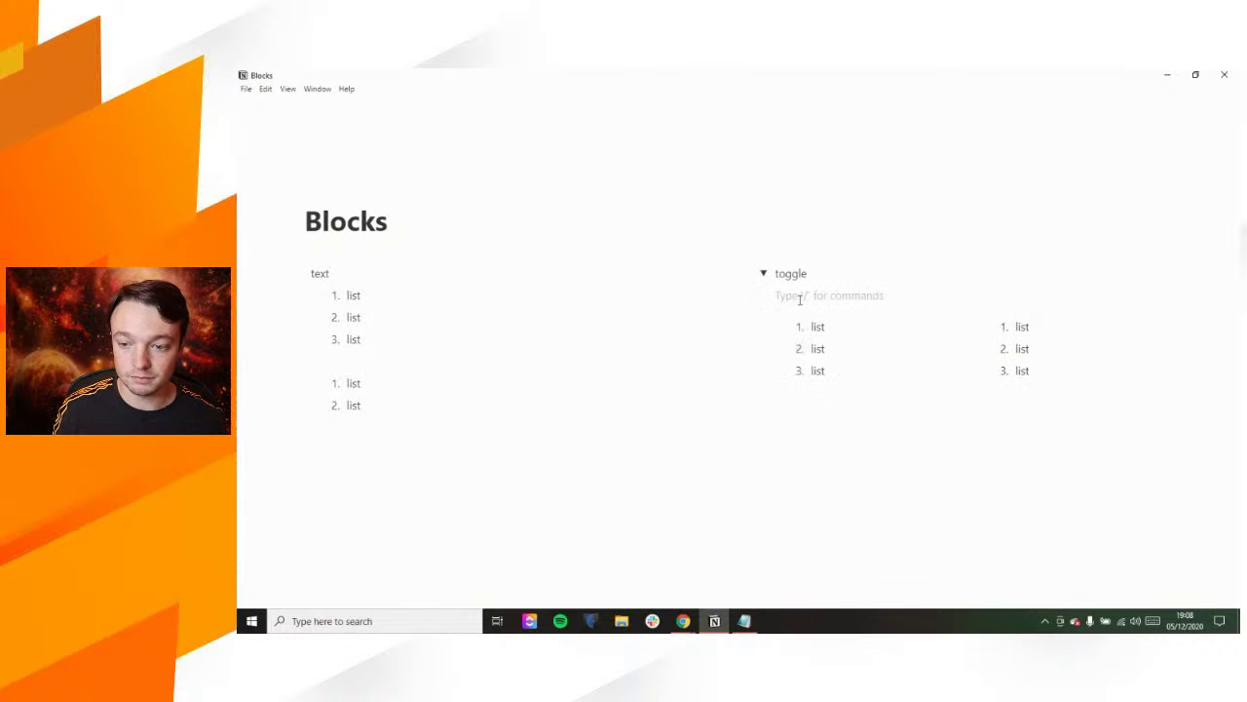
# Step: Turn the empty line inside the toggle into a divider using the "---" shorthand, and collapse the toggle
pyautogui.write('---')
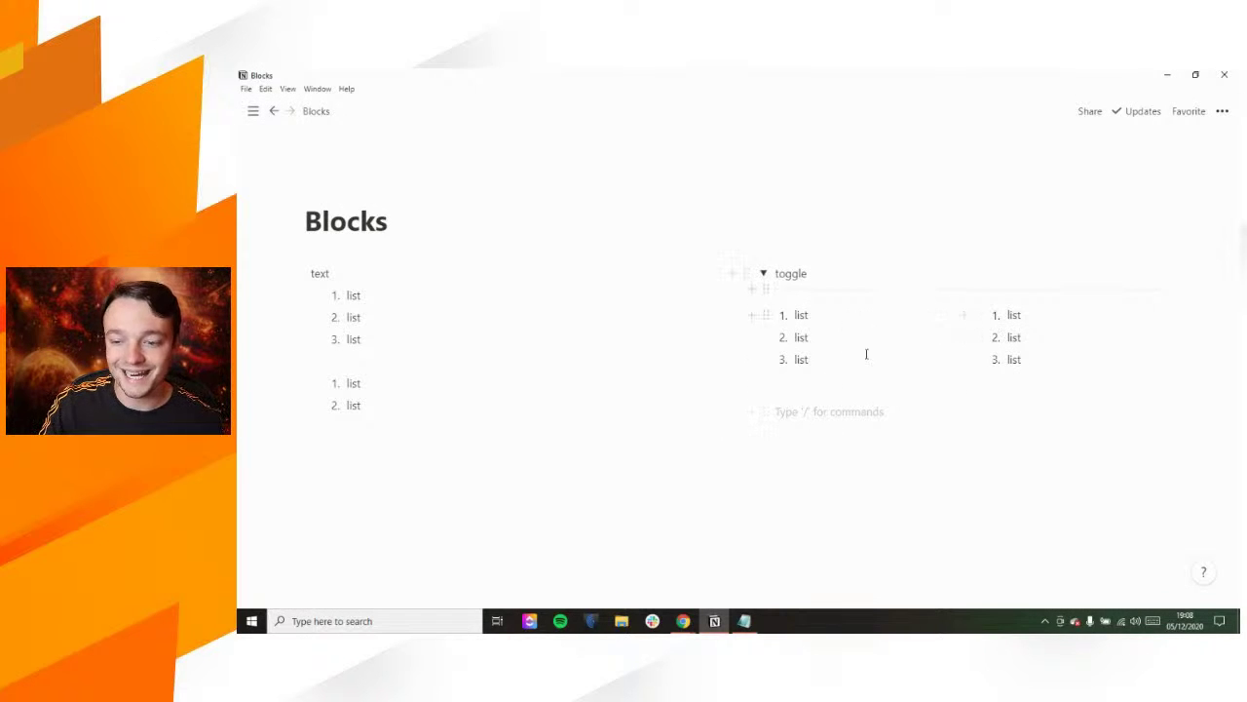
pyautogui.click(764, 273)
# Step: Add an unindented block below the lists in the first column, try it as a to-do list block, and revert it to plain text
pyautogui.click(354, 360)
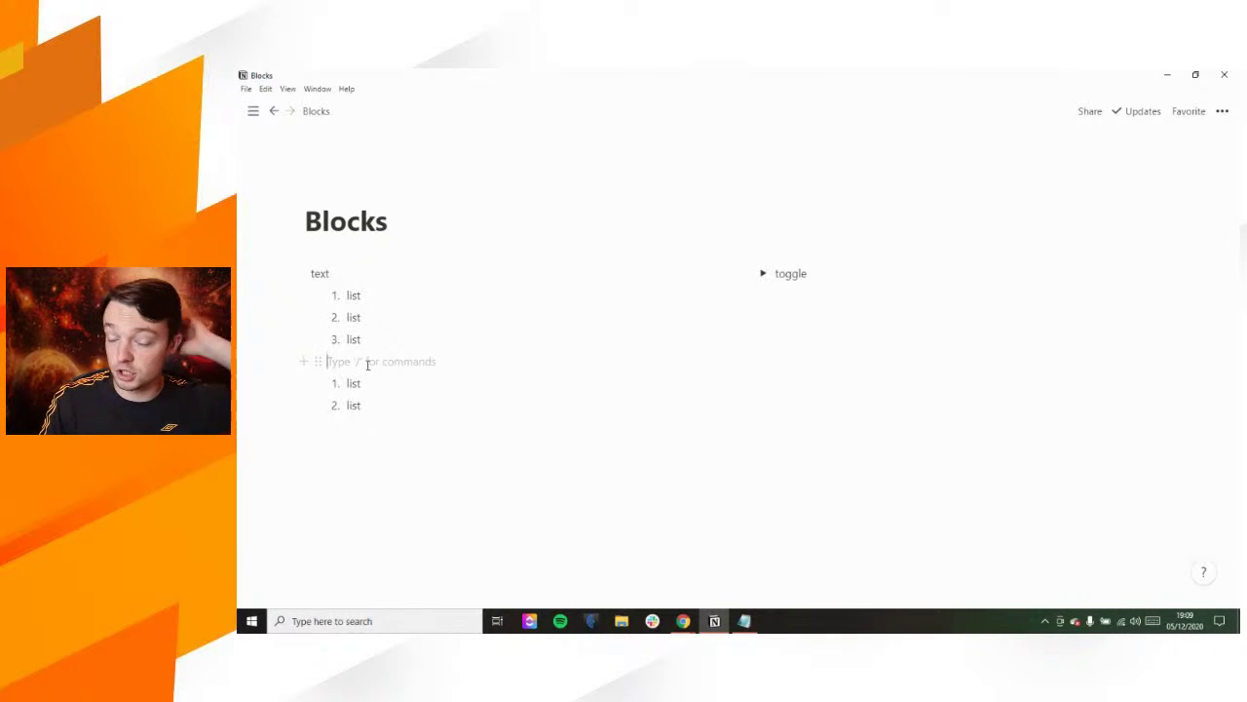
pyautogui.click(345, 441)
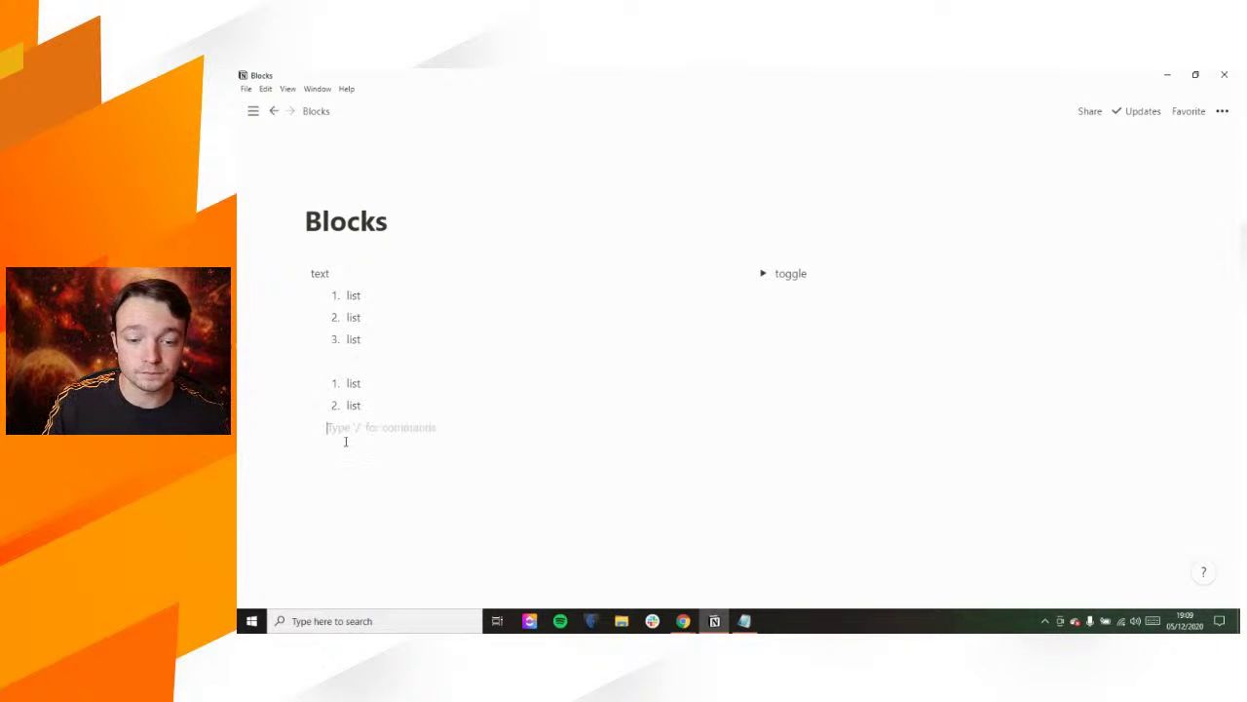
pyautogui.hotkey('shift', 'Tab')
pyautogui.write('/')
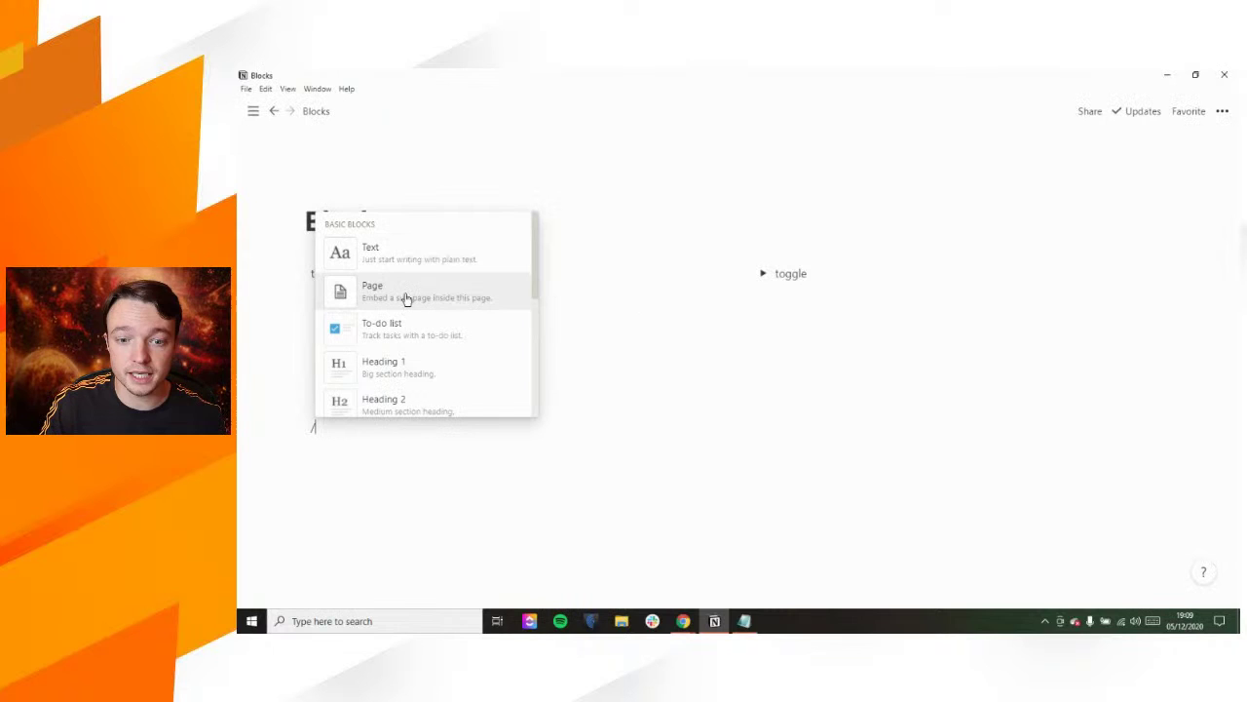
pyautogui.click(382, 333)
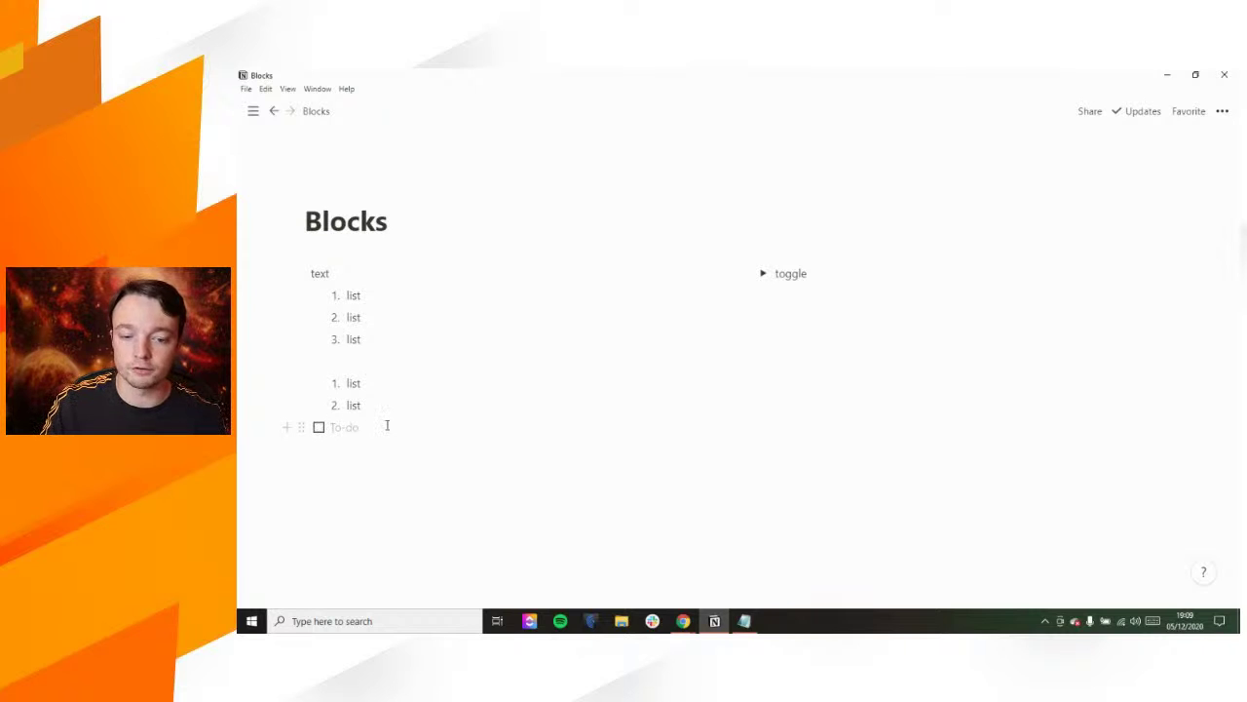
pyautogui.press('BackSpace')
# Step: Create a to-do item named "to do" in the empty block below the lists using the "[]" shorthand
pyautogui.write('[')
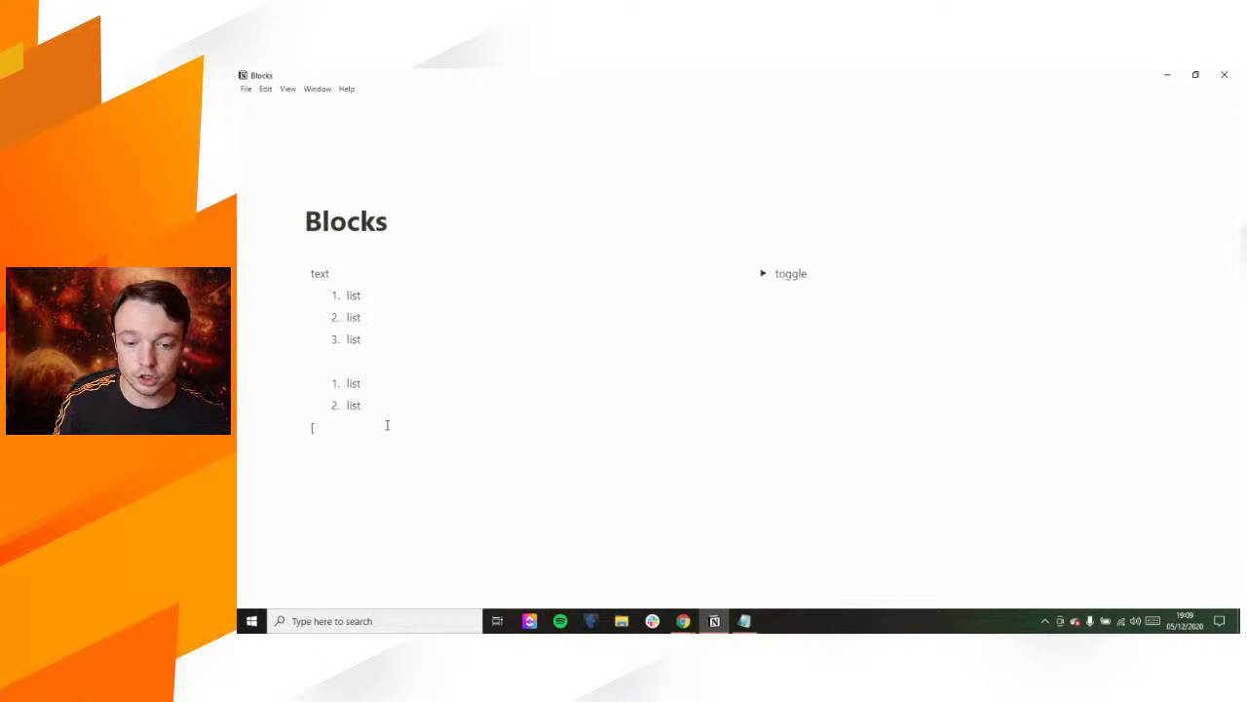
pyautogui.write(']')
pyautogui.write('to do')
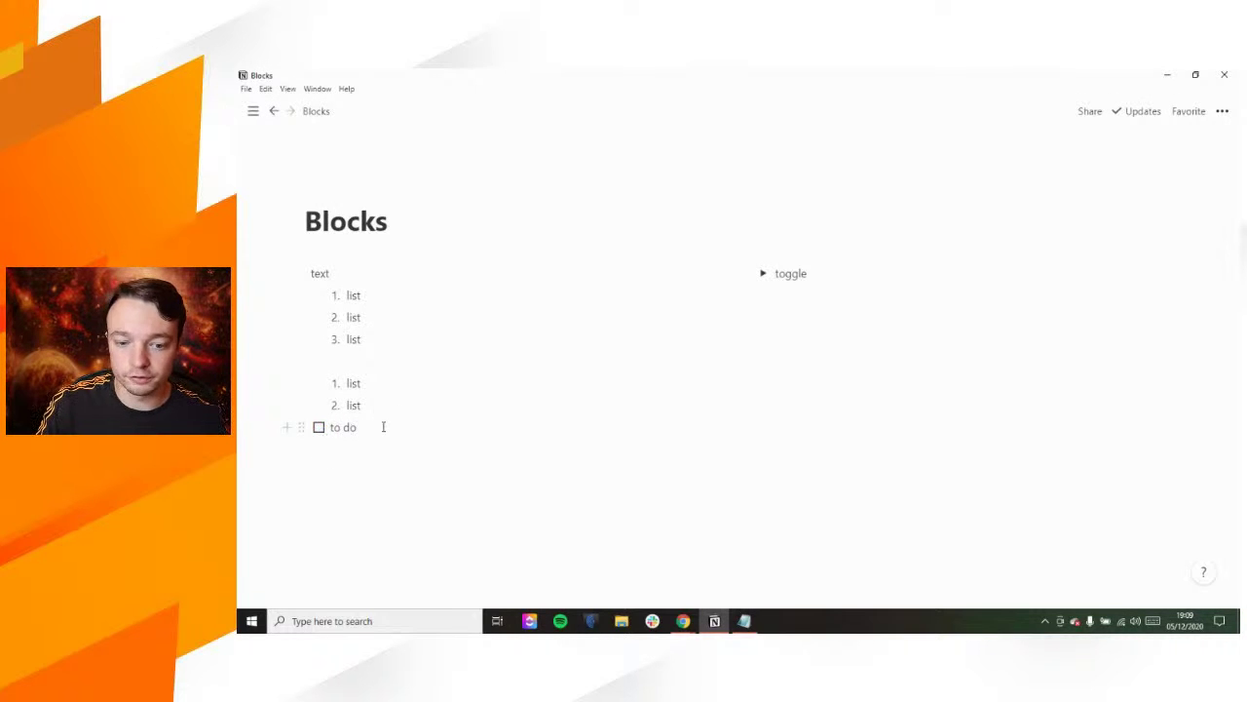
# Step: Clear the "to do" text and revert the to-do item to an empty plain text block
pyautogui.press('BackSpace')
pyautogui.press('BackSpace')
pyautogui.press('BackSpace')
pyautogui.press('BackSpace')
pyautogui.press('BackSpace')
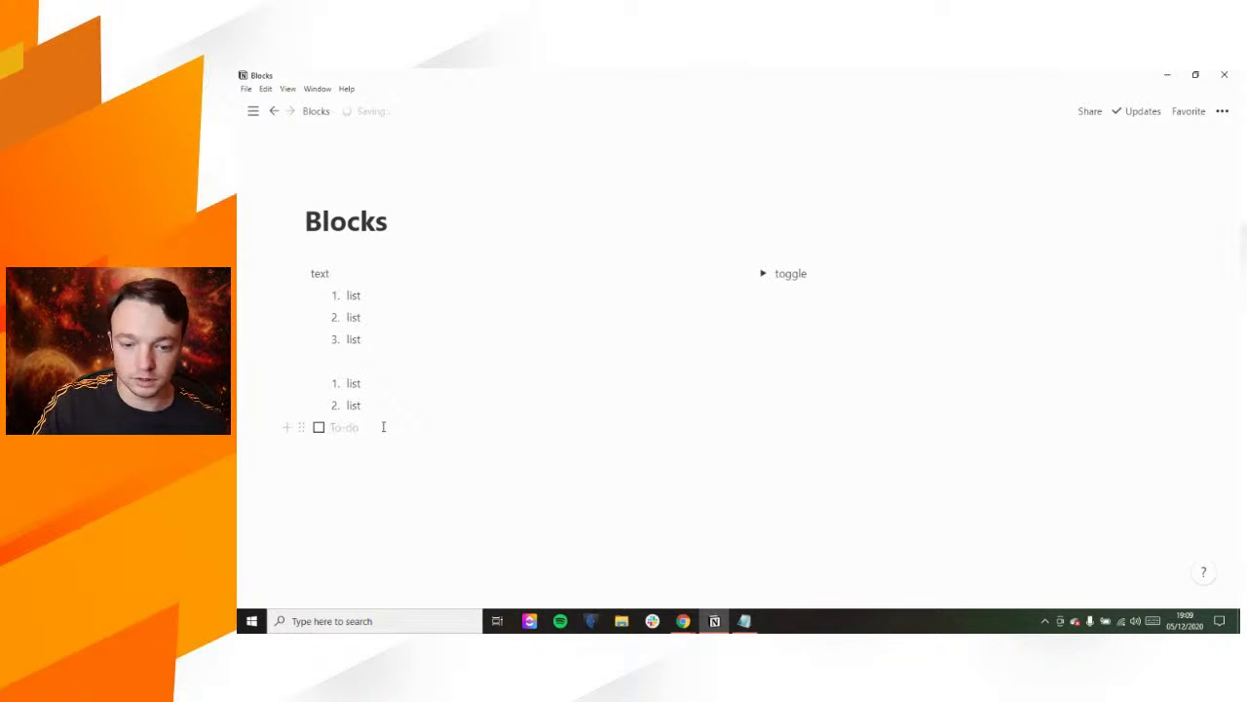
pyautogui.press('BackSpace')
pyautogui.write('/')
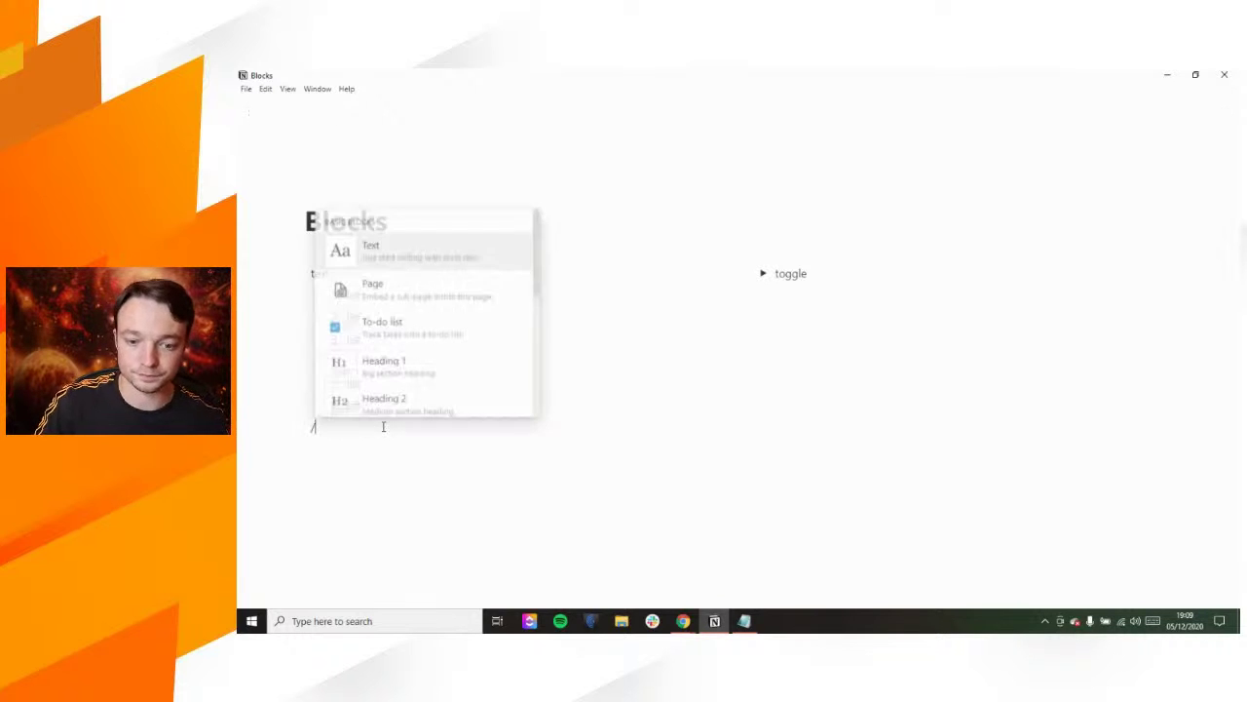
pyautogui.scroll(-2, 418, 353)
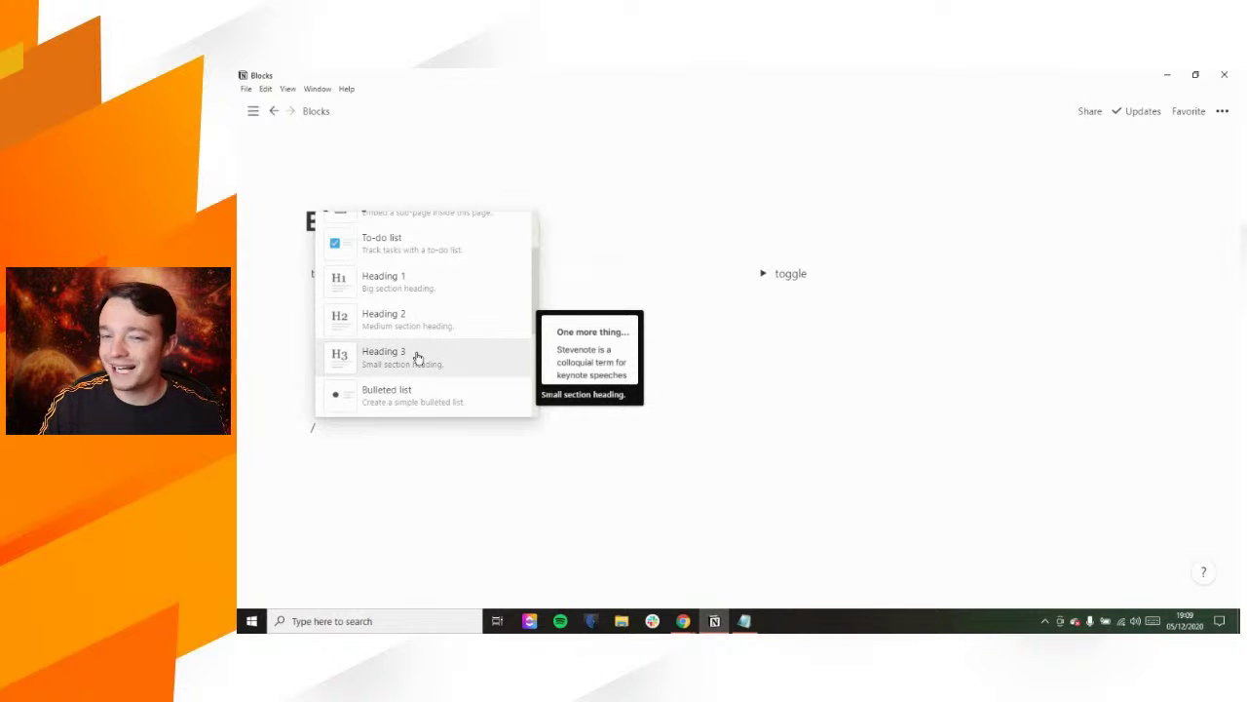
pyautogui.press('Escape')
pyautogui.press('BackSpace')
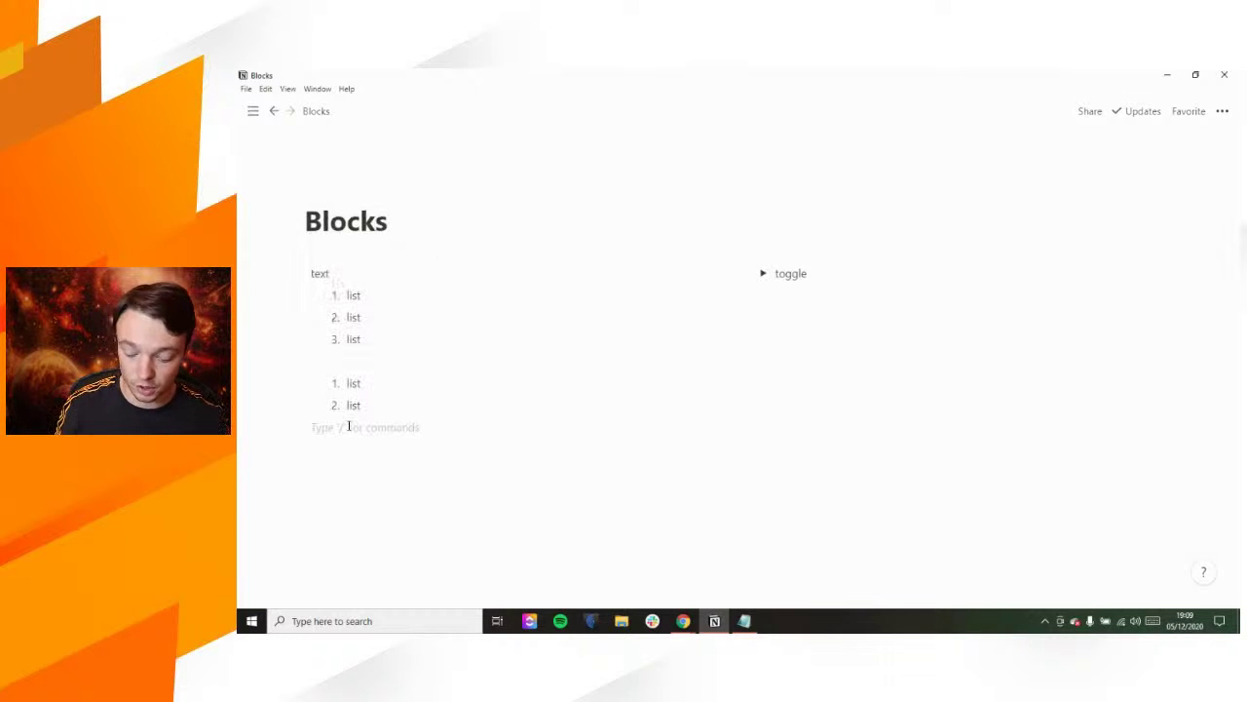
# Step: Insert a Heading 3 block below the lists using the "/head" command and enter "heading 3" as its text
pyautogui.write('/head')
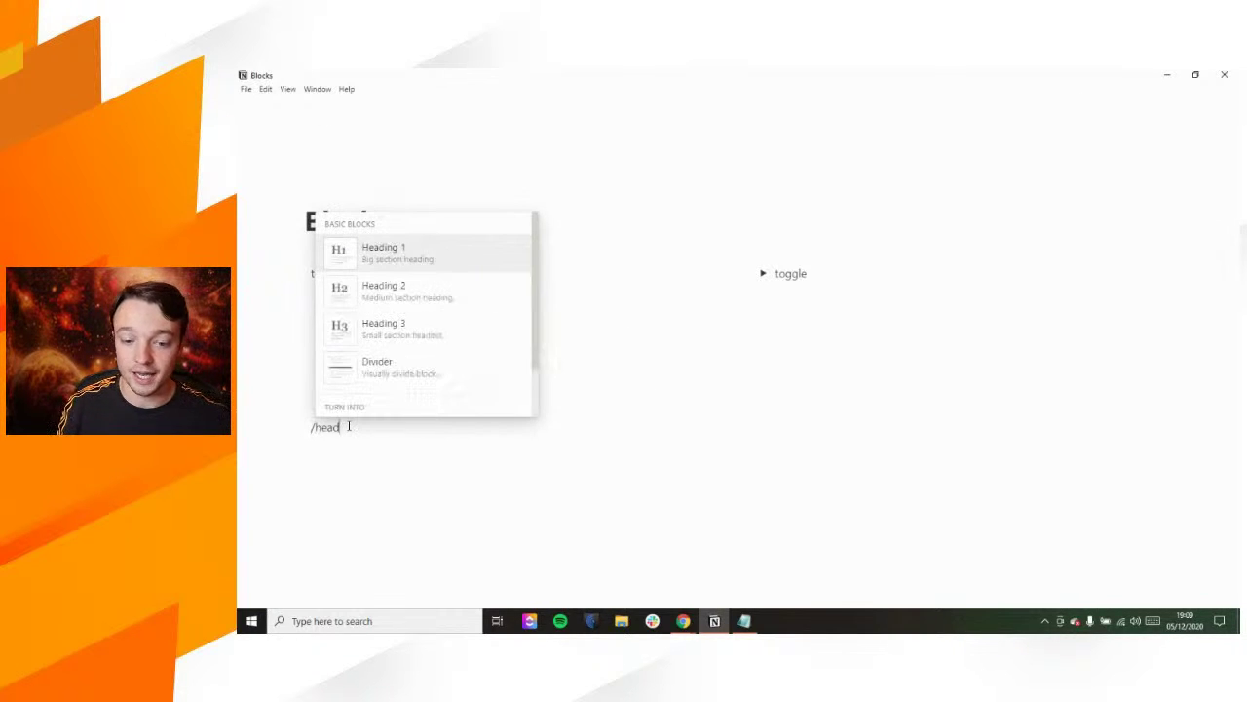
pyautogui.press('Down')
pyautogui.press('Down')
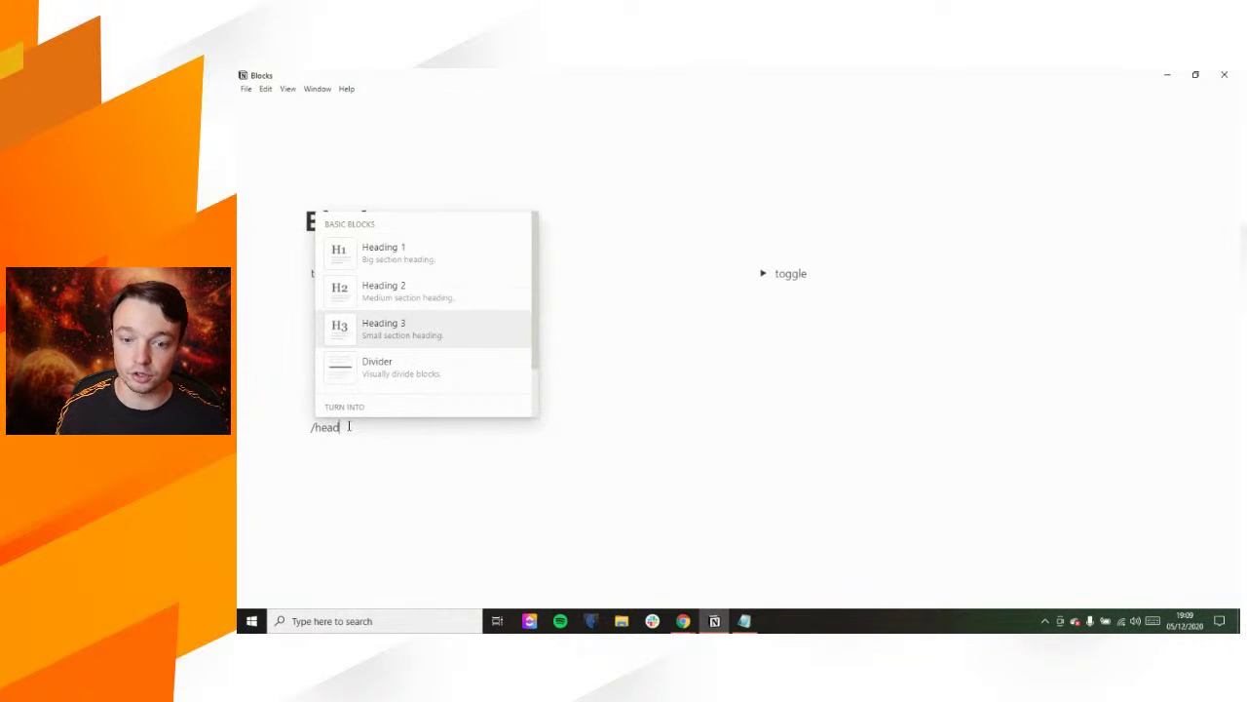
pyautogui.press('Return')
pyautogui.write('hea')
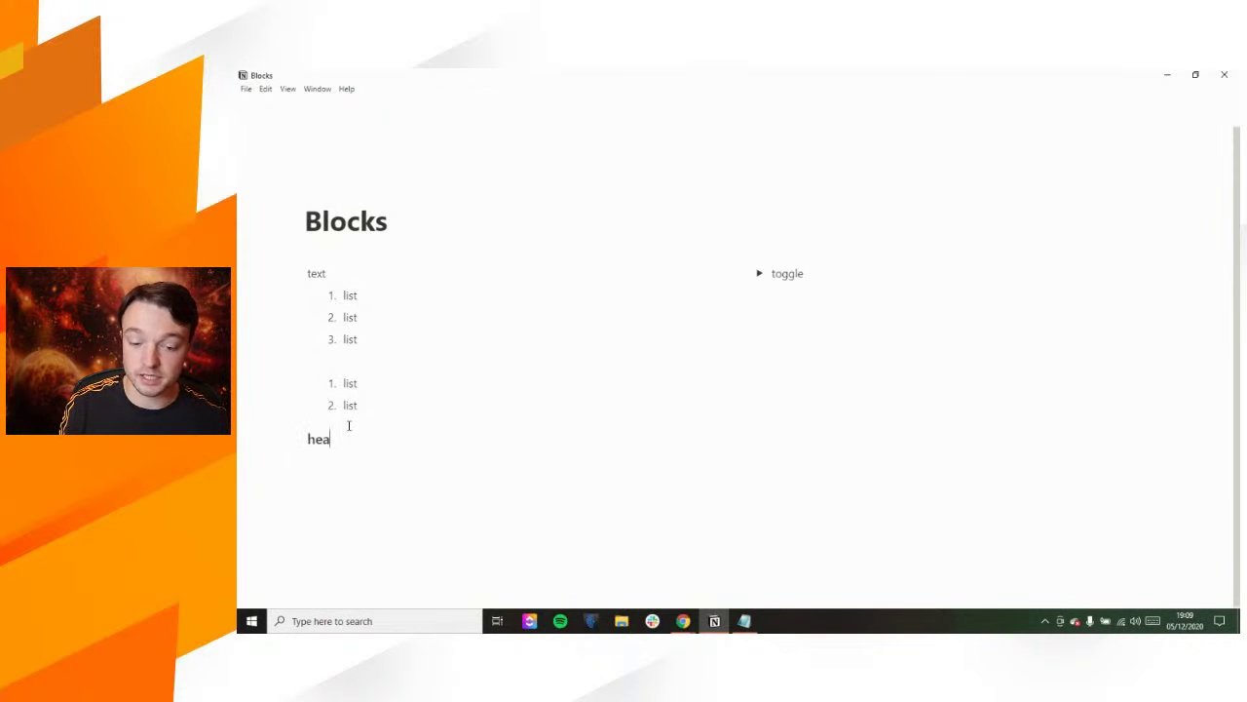
pyautogui.write('ding 3')
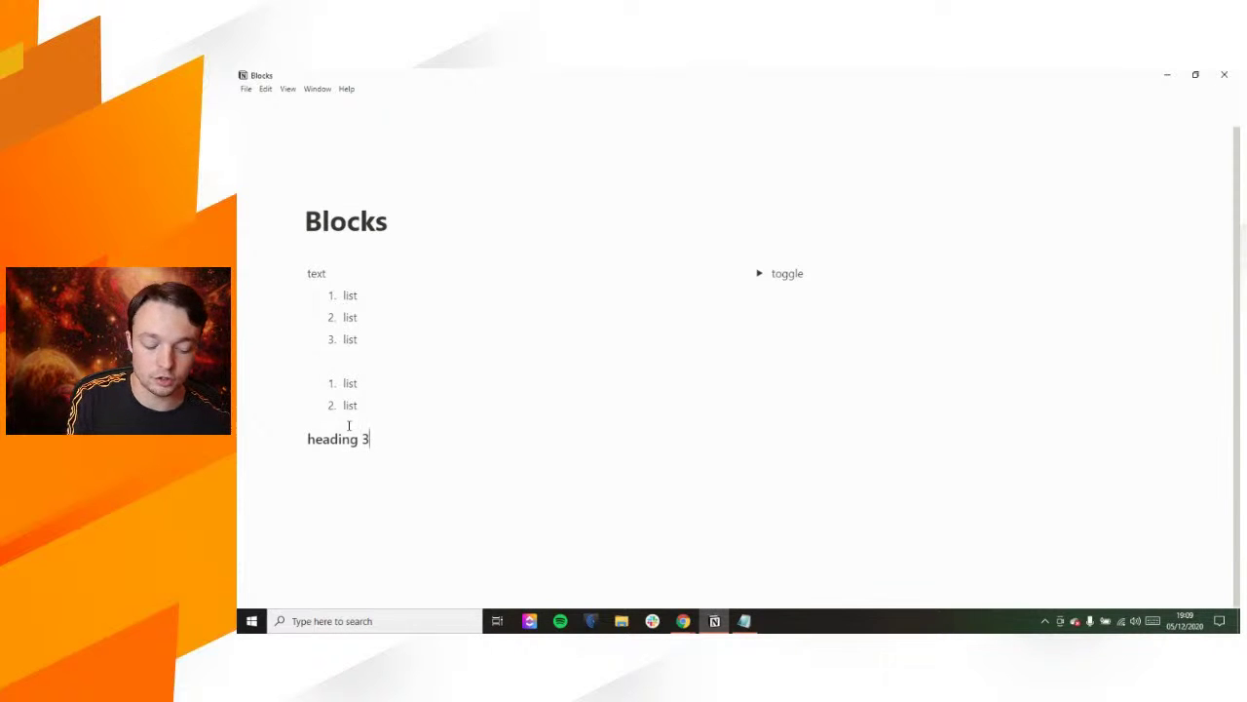
# Step: Convert the heading to Heading 2 and then to Heading 1, updating its text to "heading 2" and "heading 1" accordingly
pyautogui.hotkey('ctrl', 'alt', '2')
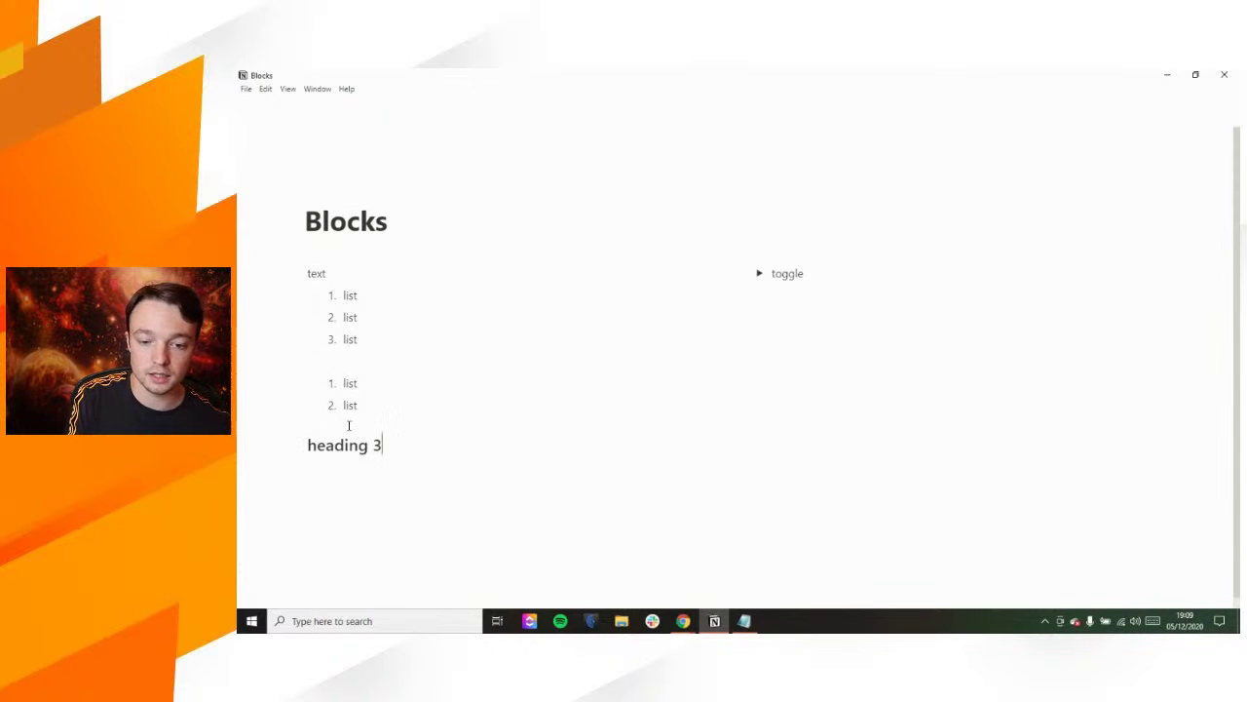
pyautogui.press('BackSpace')
pyautogui.write('2')
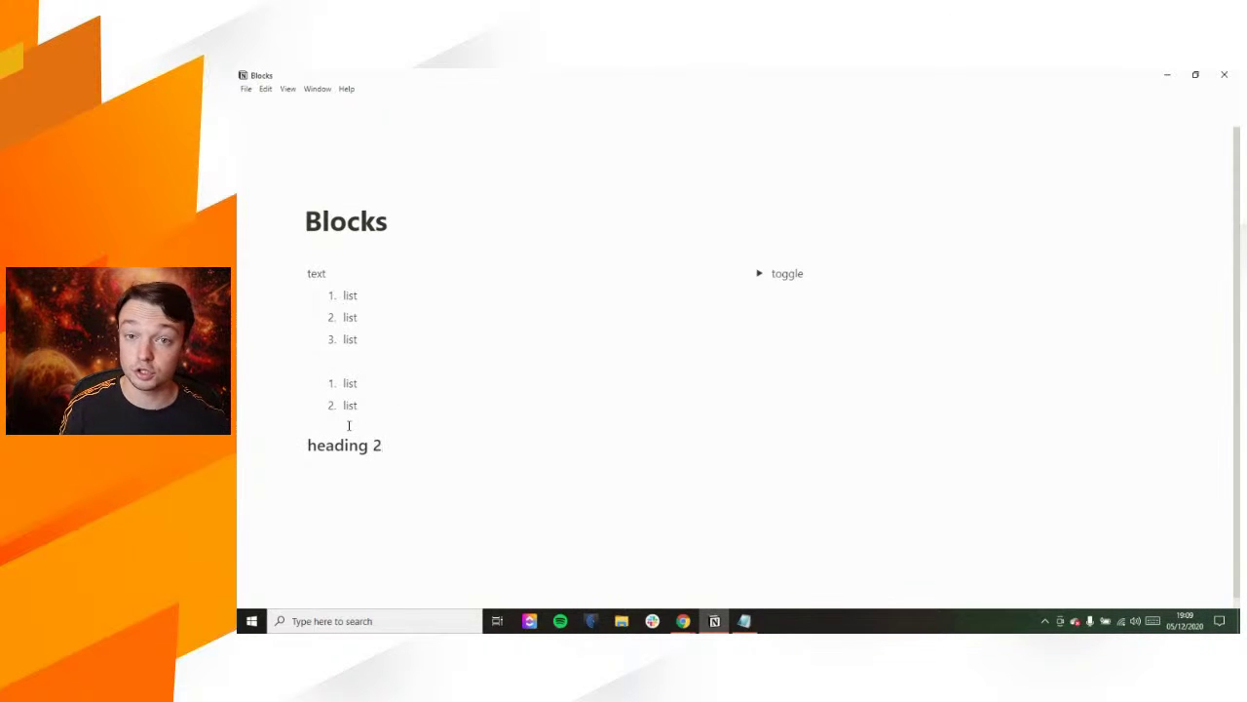
pyautogui.hotkey('ctrl', 'alt', '1')
pyautogui.press('BackSpace')
pyautogui.write('1')
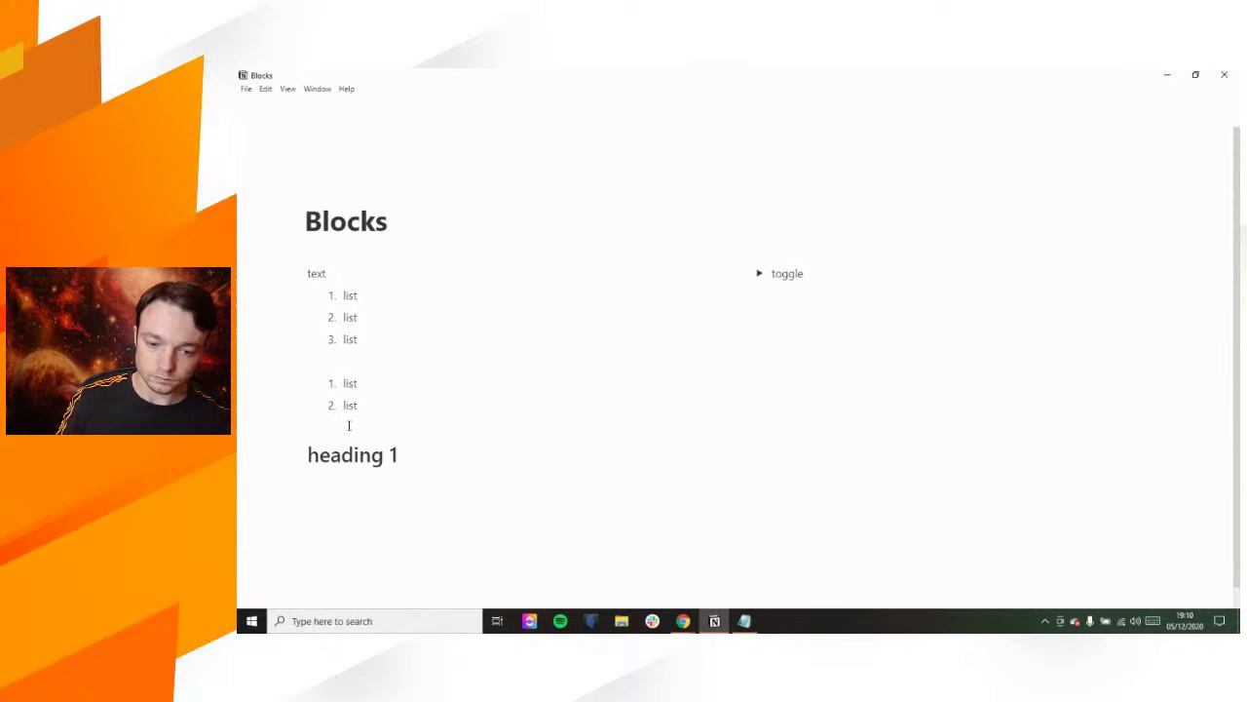
# Step: Delete the "heading 1" text and revert the heading to an empty plain text block
pyautogui.press('BackSpace')
pyautogui.press('BackSpace')
pyautogui.press('BackSpace')
pyautogui.press('BackSpace')
pyautogui.press('BackSpace')
pyautogui.press('BackSpace')
pyautogui.press('BackSpace')
pyautogui.press('BackSpace')
pyautogui.press('BackSpace')
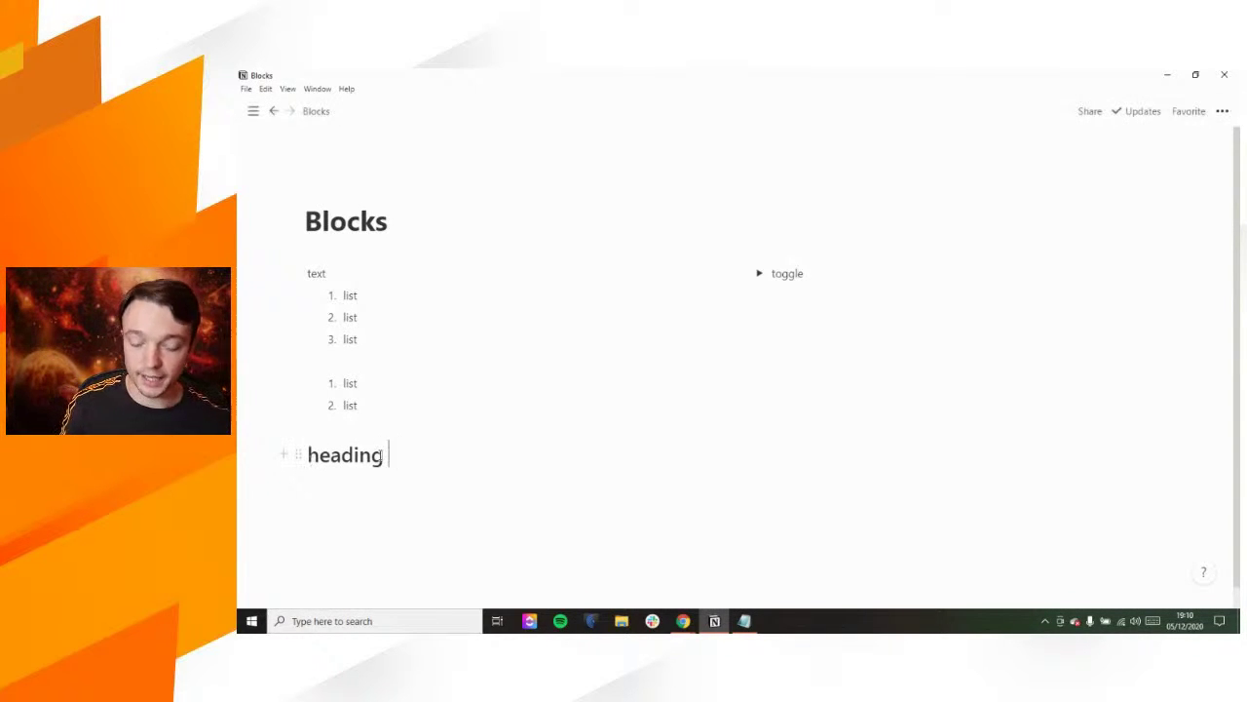
pyautogui.press('BackSpace')
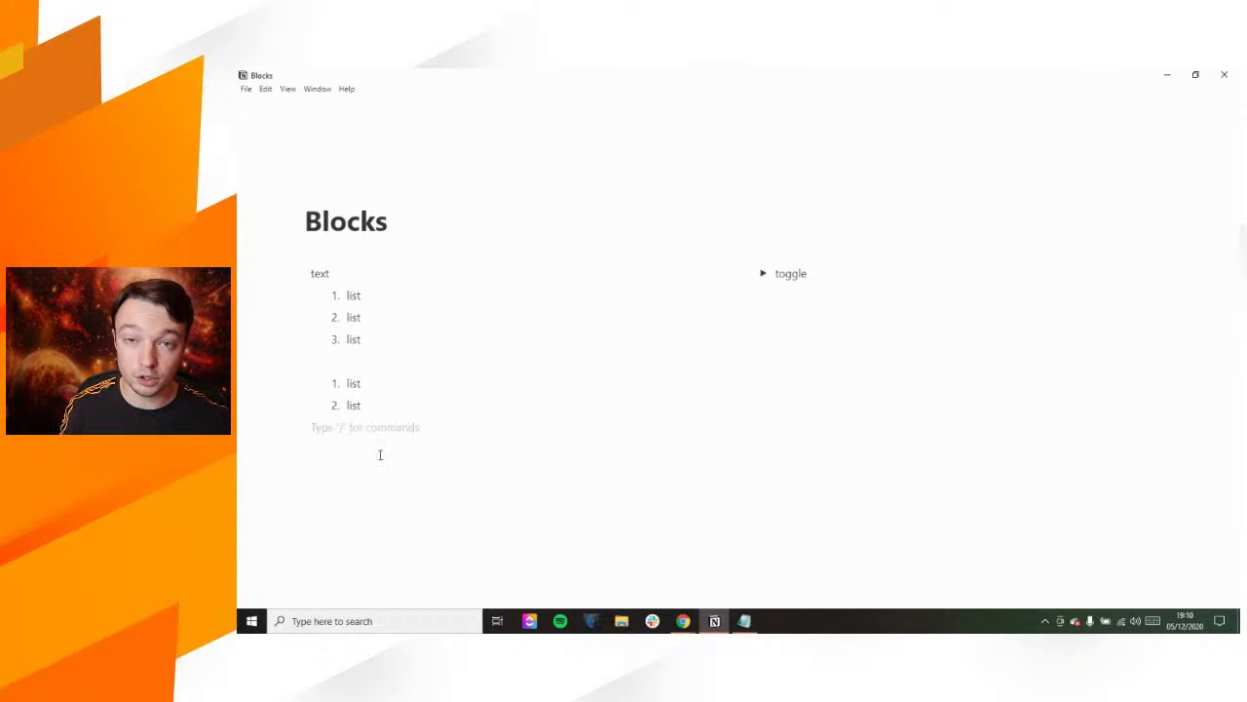
# Step: Turn the empty block below the lists into Heading 1, Heading 2 and Heading 3 using "#", "##" and "###", reverting to plain text each time
pyautogui.write('#')
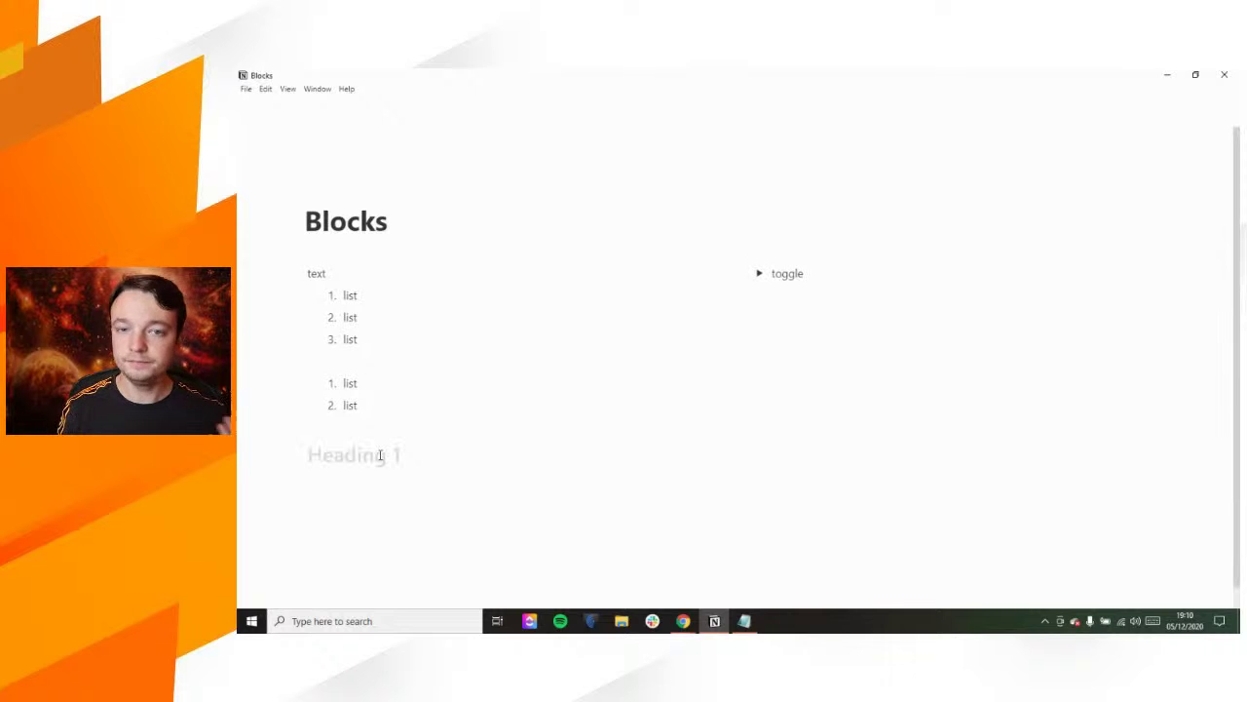
pyautogui.press('BackSpace')
pyautogui.write('##')
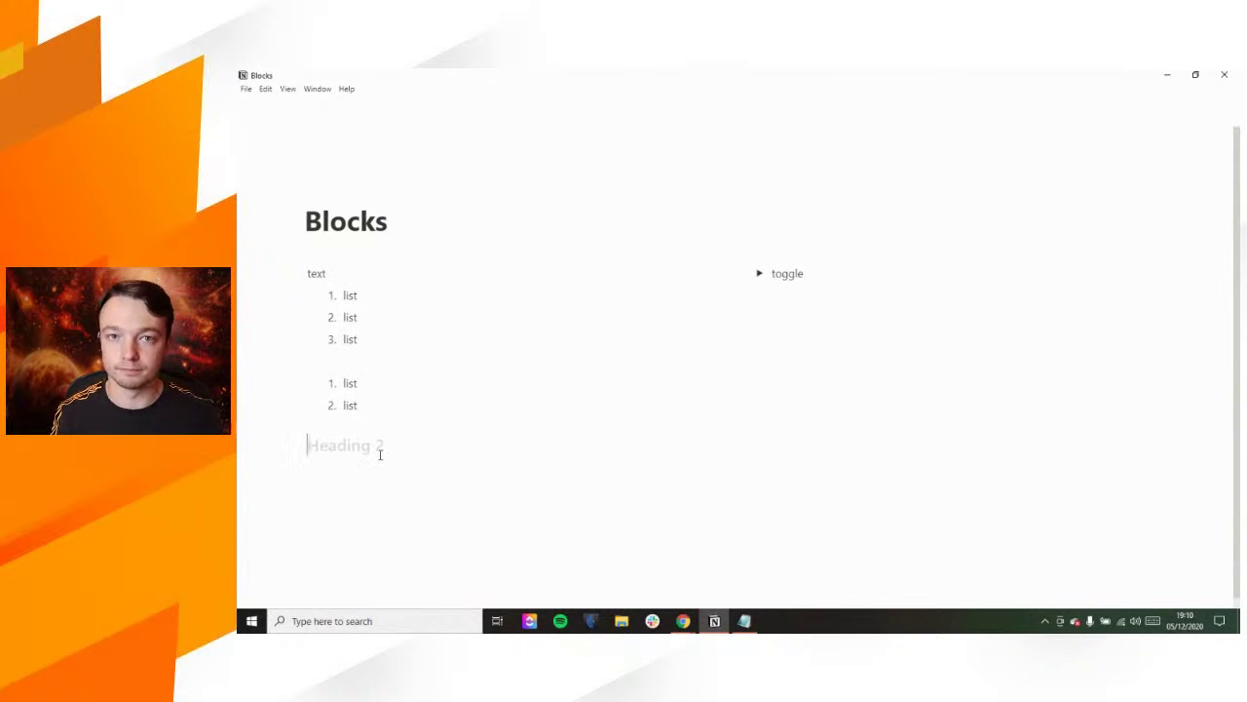
pyautogui.press('BackSpace')
pyautogui.write('###')
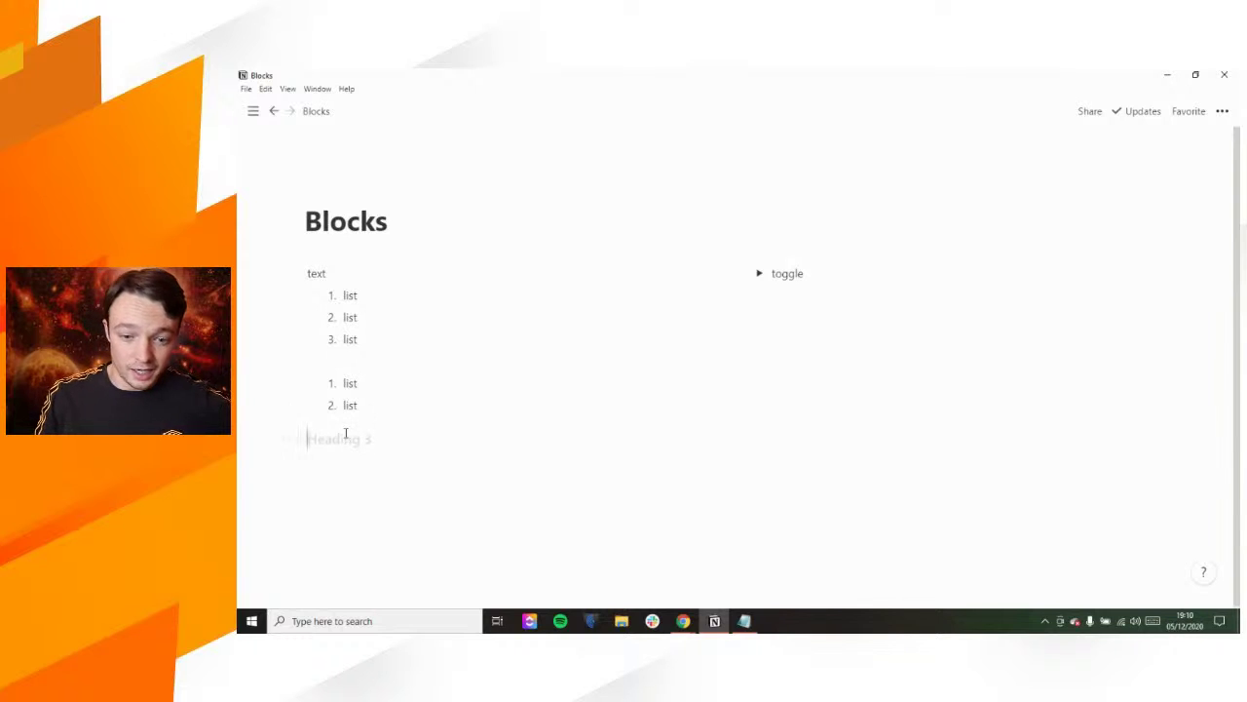
pyautogui.press('BackSpace')
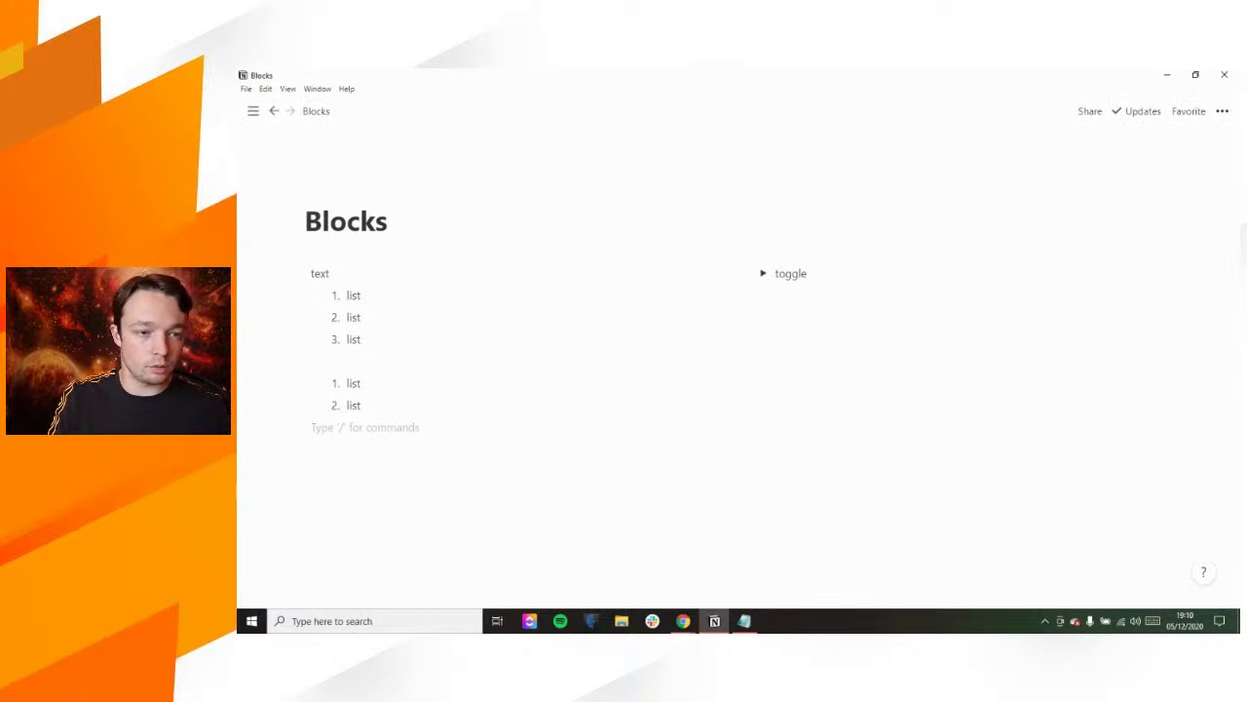
# Step: Insert a Quote block in the empty line below the lists from the "/" commands, and revert it to plain text
pyautogui.hotkey('alt', 'Tab')
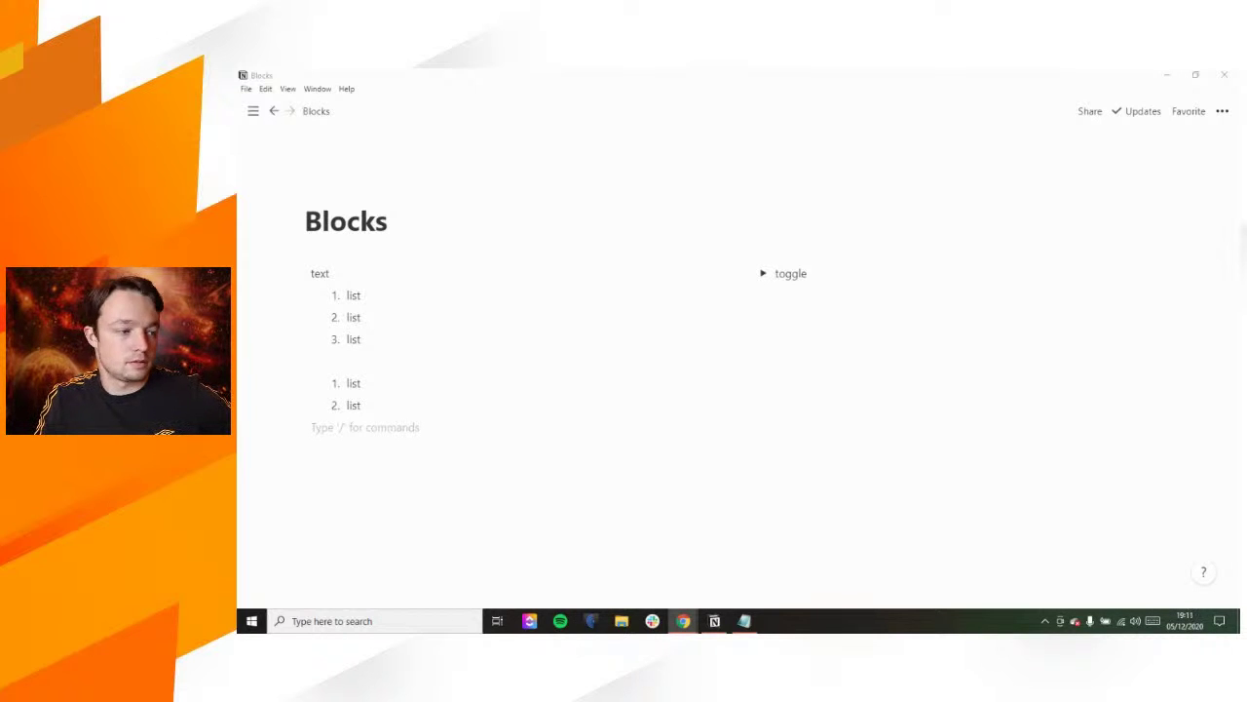
pyautogui.click(364, 427)
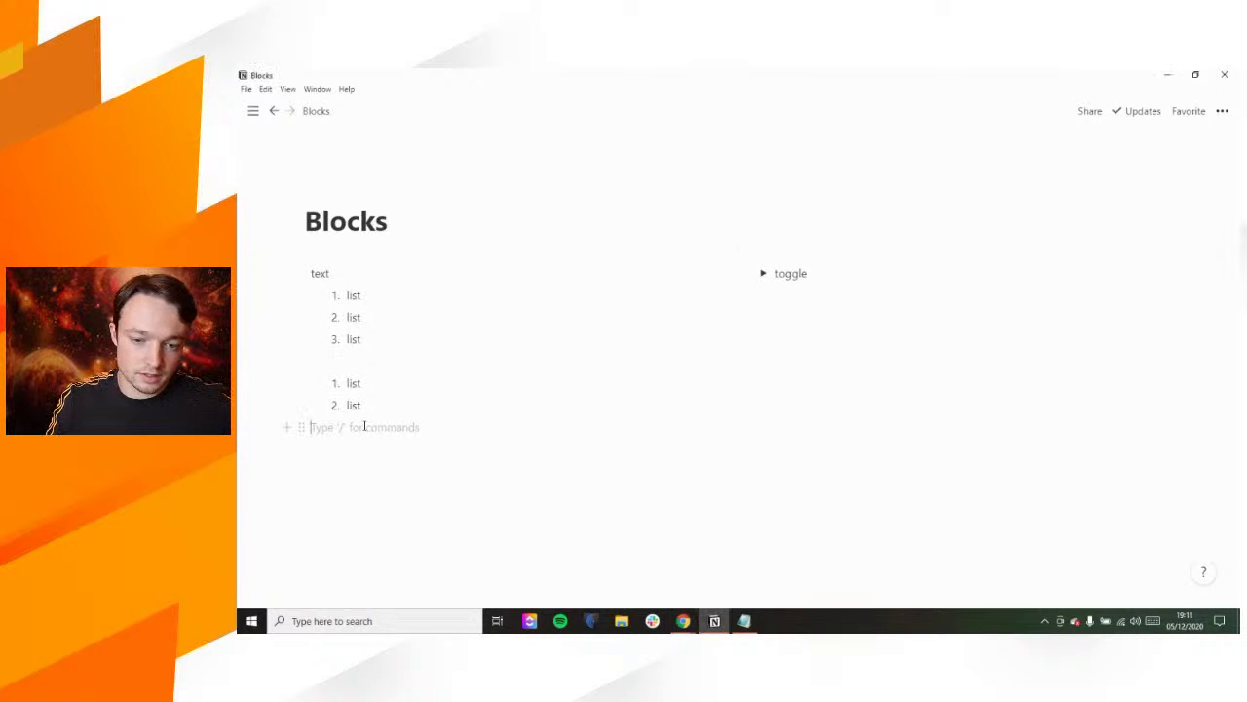
pyautogui.write('/')
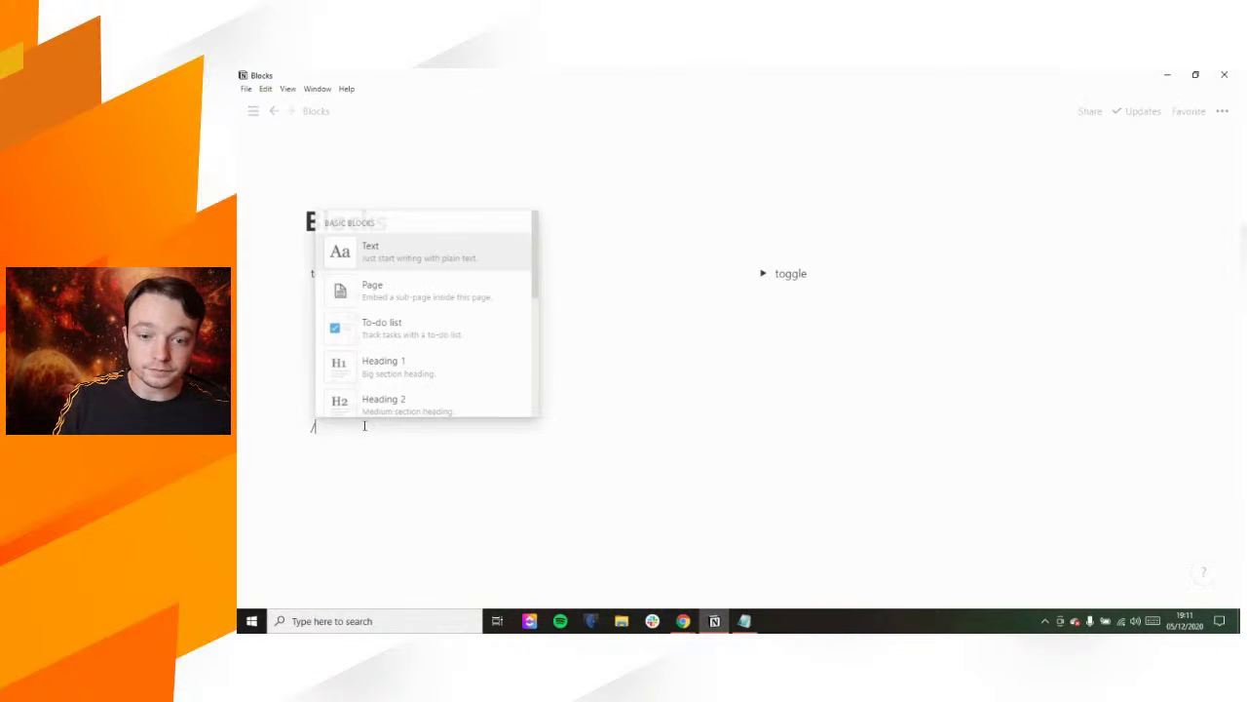
pyautogui.scroll(-2, 411, 348)
pyautogui.scroll(-1, 411, 348)
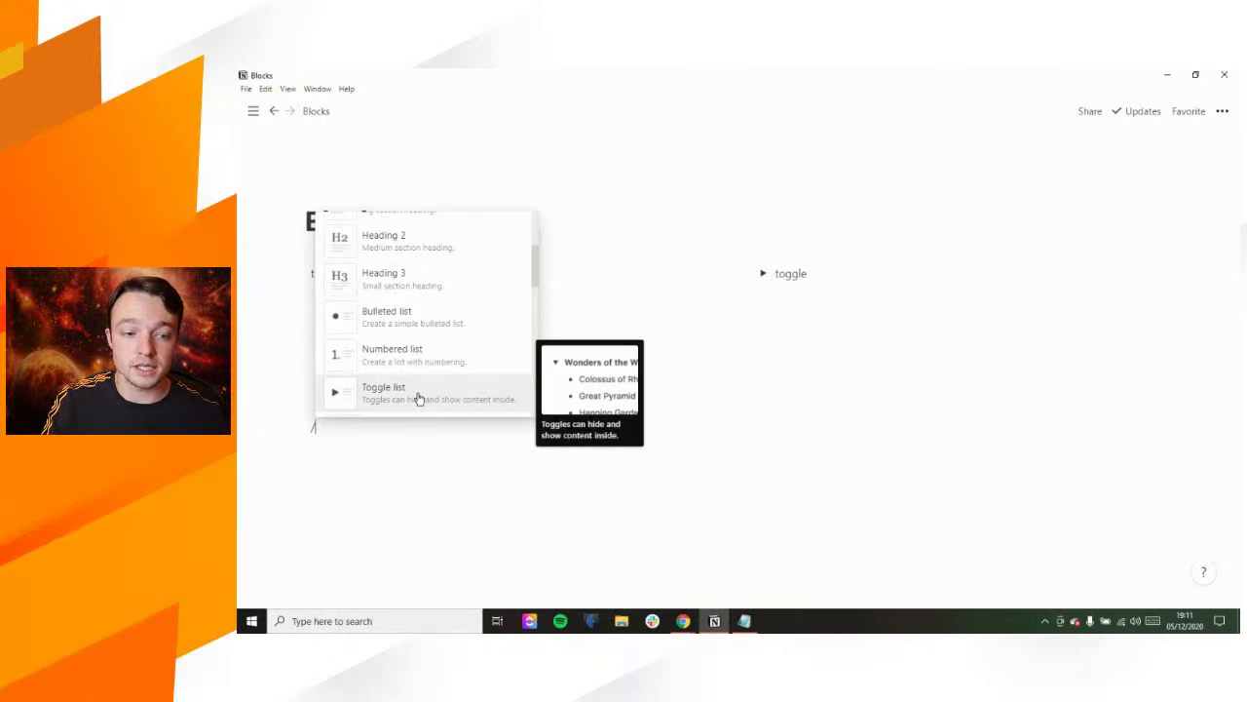
pyautogui.scroll(-1, 418, 398)
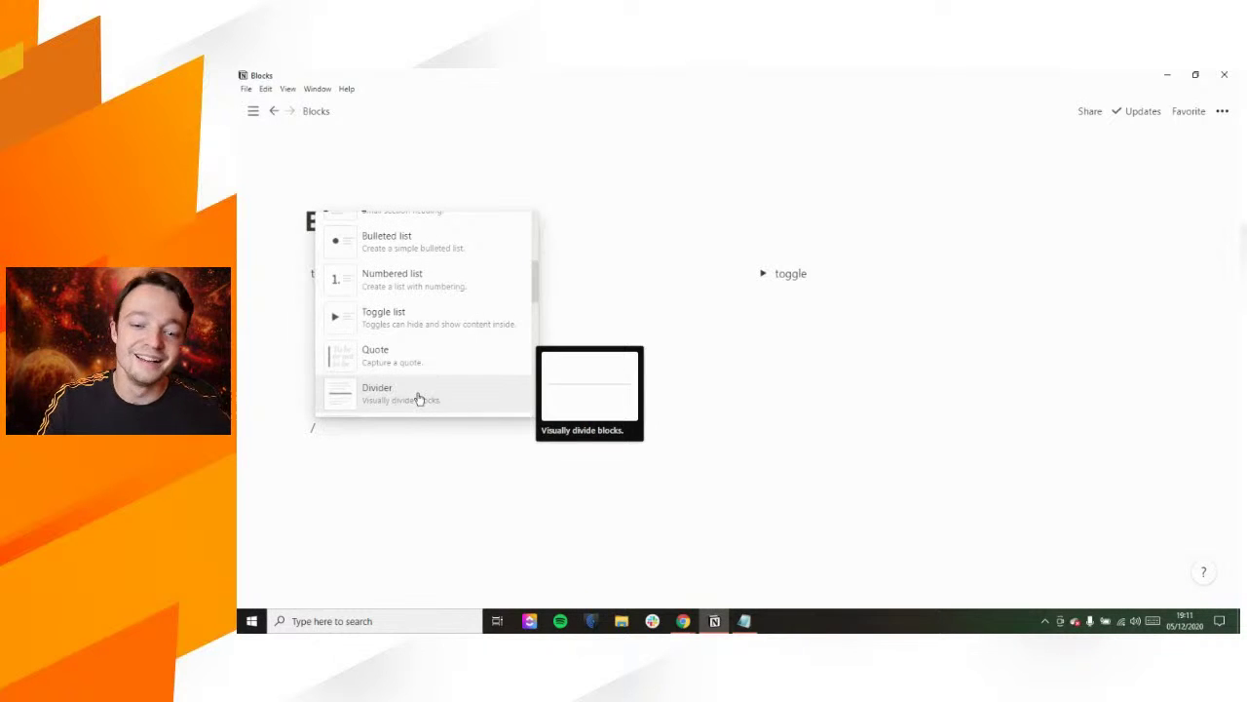
pyautogui.scroll(-2, 418, 397)
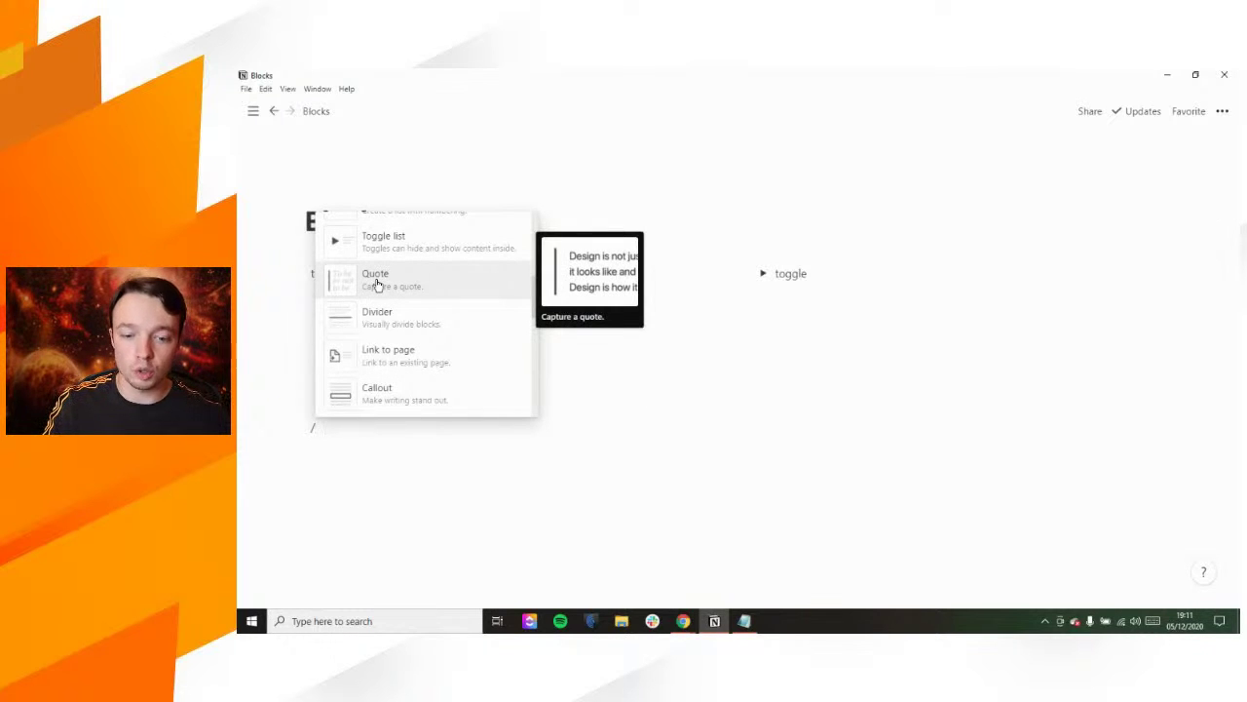
pyautogui.click(376, 281)
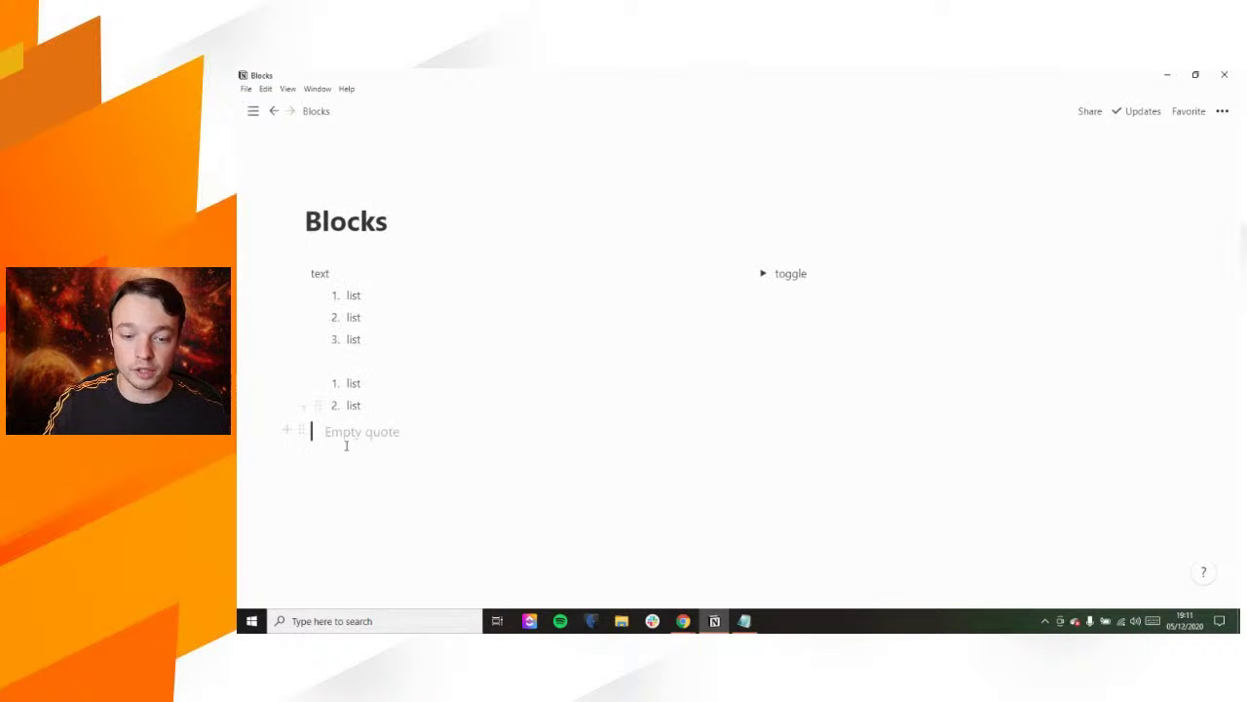
pyautogui.press('BackSpace')
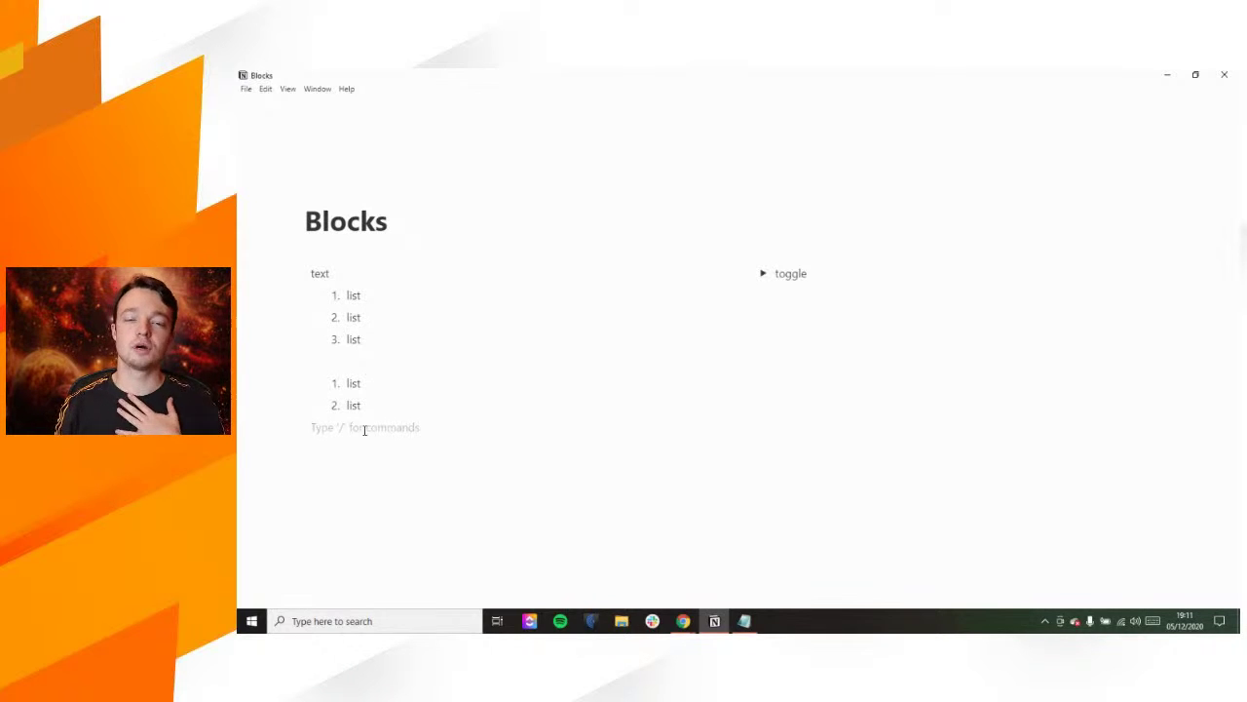
# Step: Turn the empty line below the lists into a quote block using the quotation-mark shorthand, enter "quote" and start a new line
pyautogui.write('"')
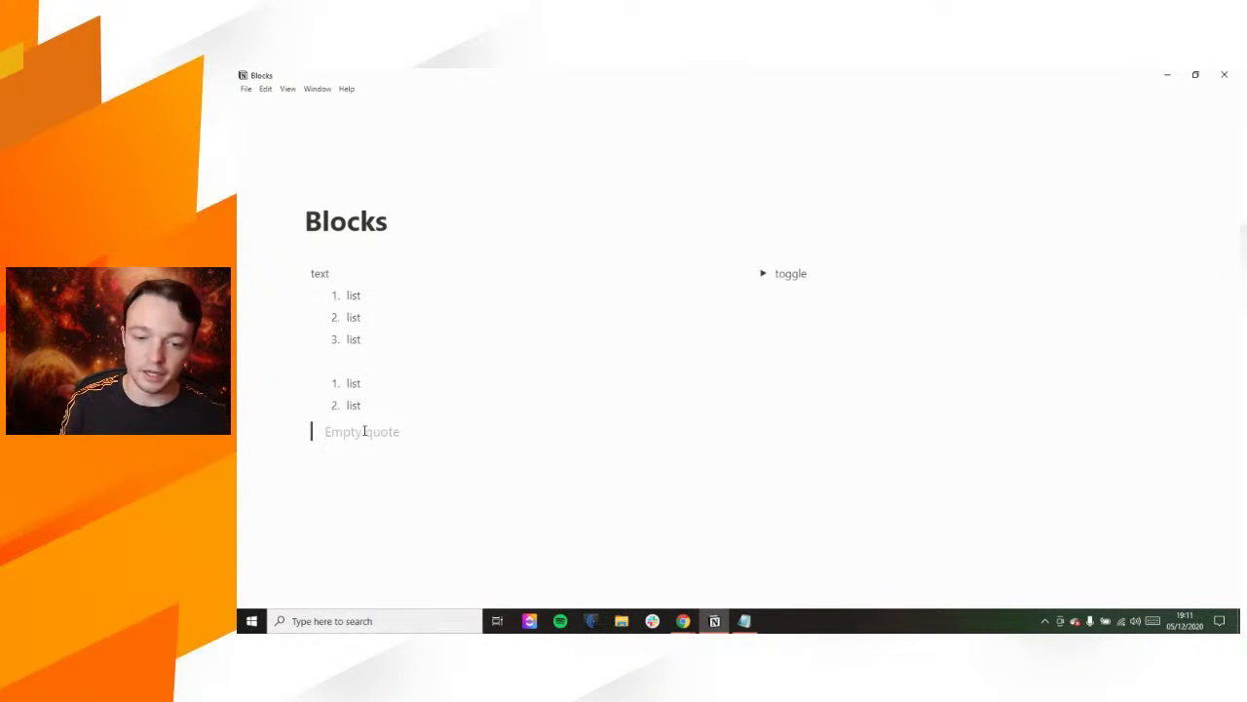
pyautogui.write(' quote')
pyautogui.press('Return')
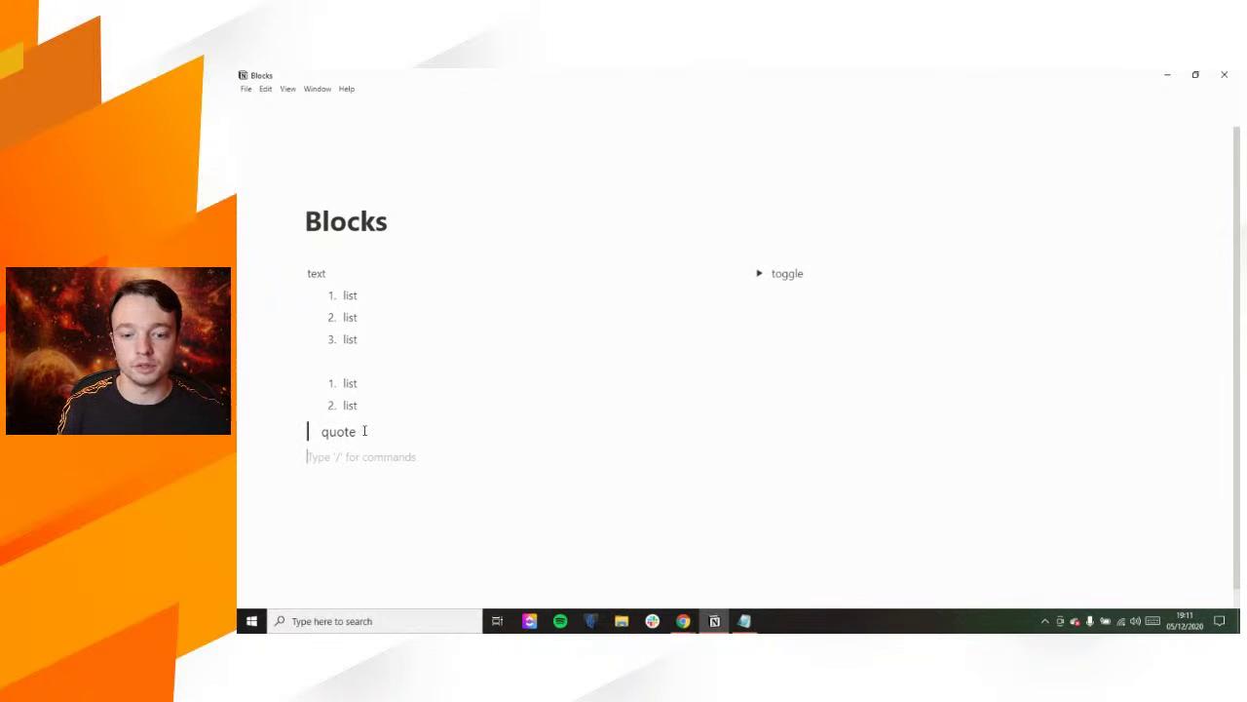
# Step: Turn the line beneath the quote into another quote block with the quotation-mark shorthand, and revert it to plain text
pyautogui.write('2')
pyautogui.press('BackSpace')
pyautogui.write('"')
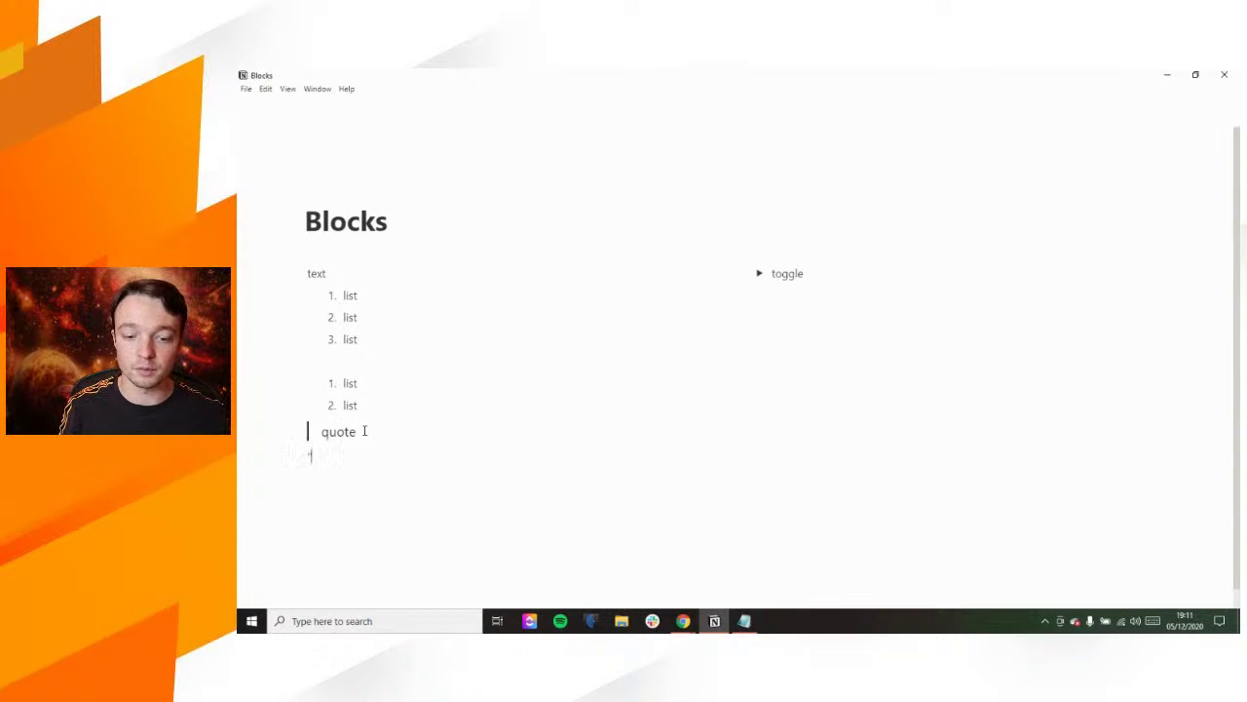
pyautogui.press('space')
pyautogui.press('BackSpace')
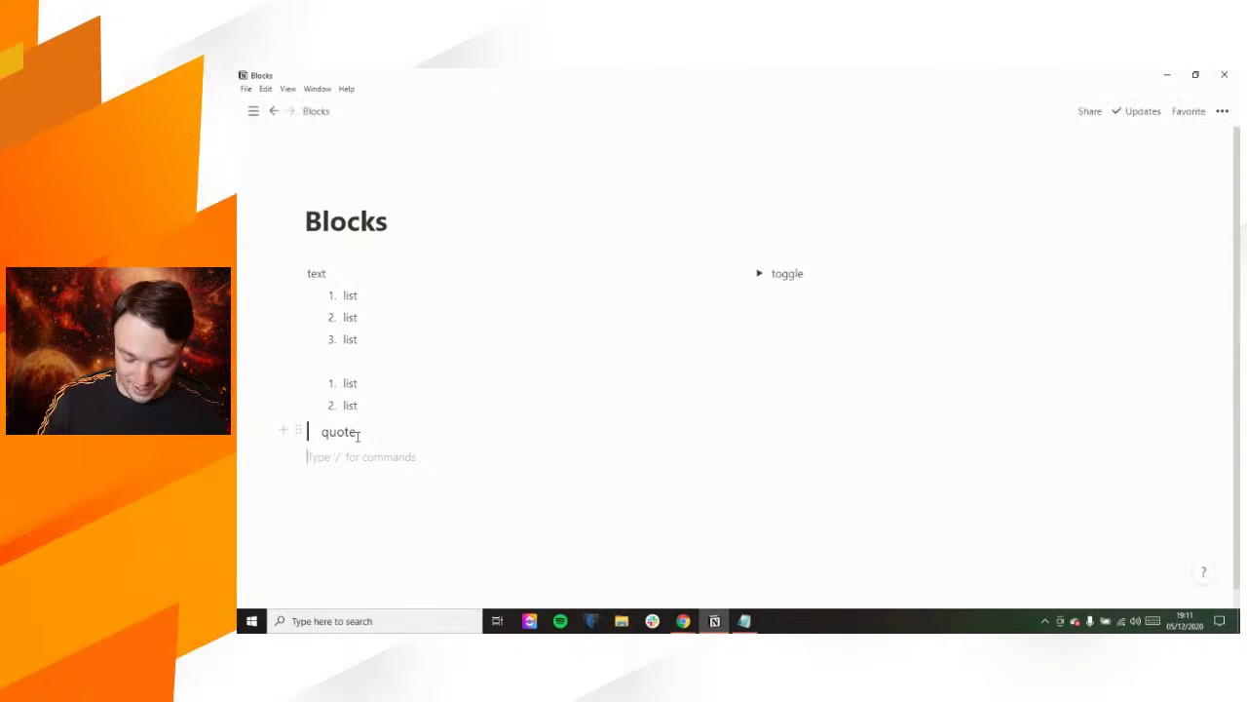
# Step: Insert a Callout block below the quote using the "/ca" command and enter "highlight certain text" in it
pyautogui.write('/')
pyautogui.scroll(-2, 423, 401)
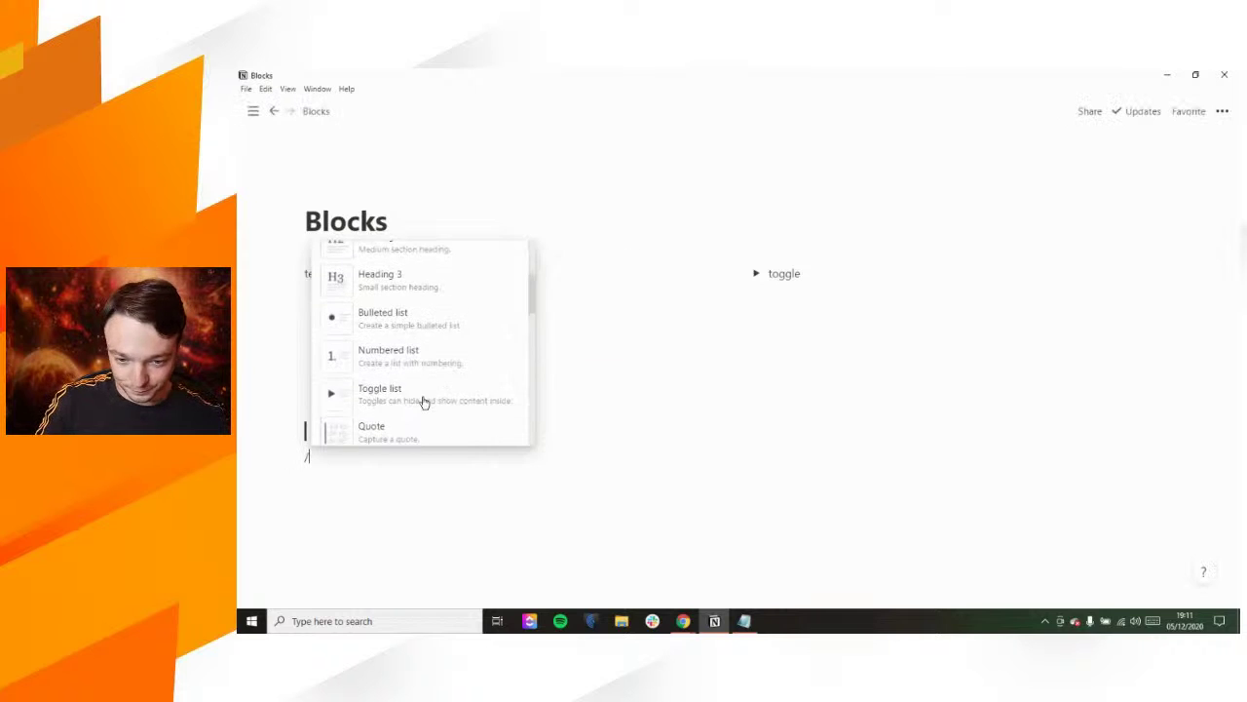
pyautogui.scroll(-1, 440, 360)
pyautogui.scroll(-4, 439, 360)
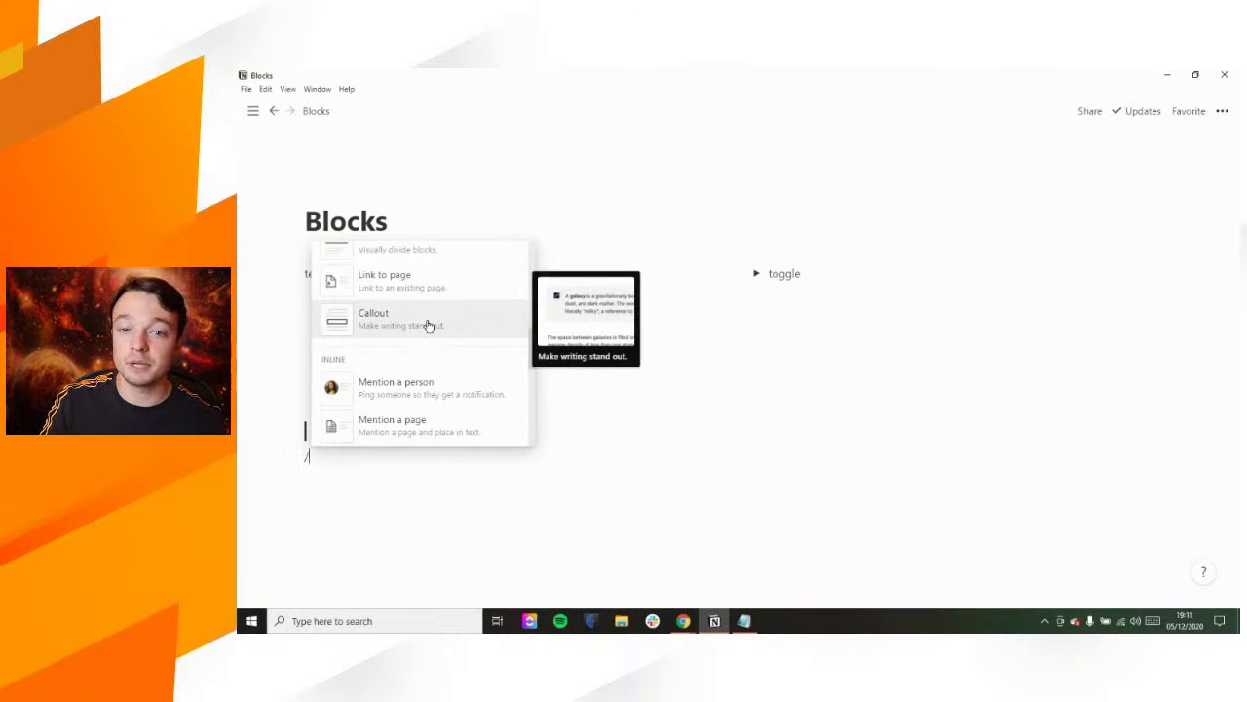
pyautogui.click(324, 456)
pyautogui.press('BackSpace')
pyautogui.write('/ca')
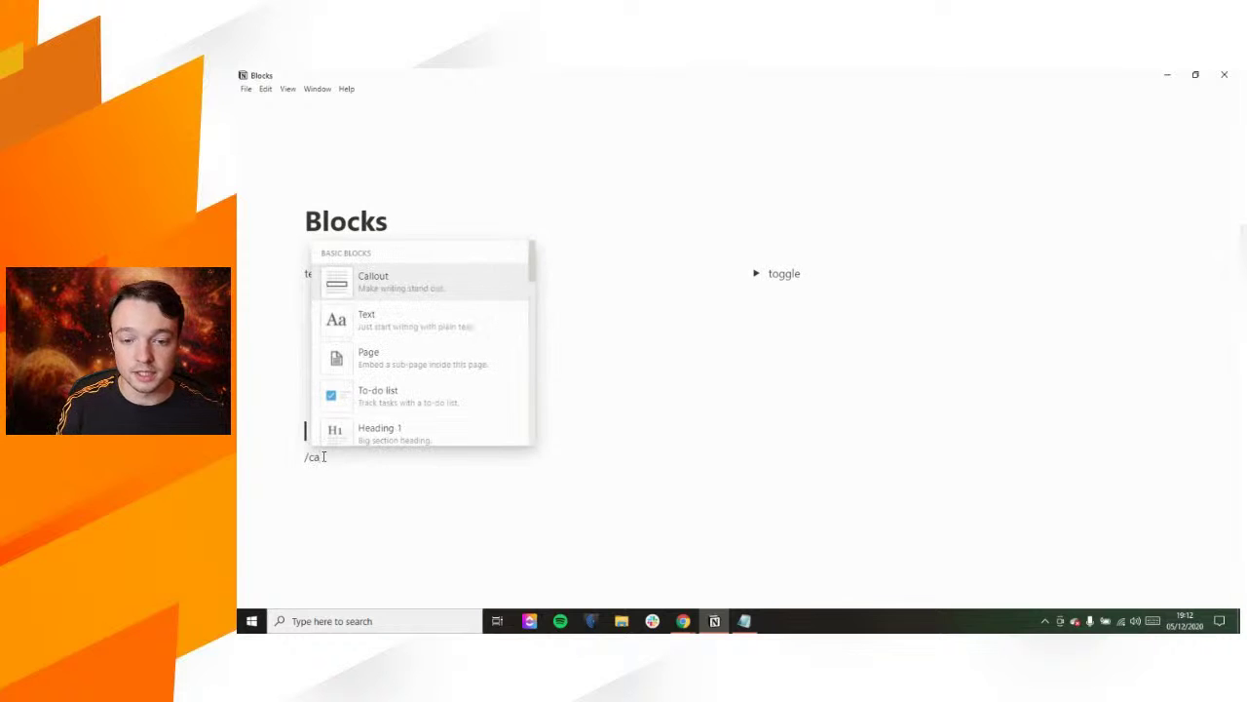
pyautogui.press('Return')
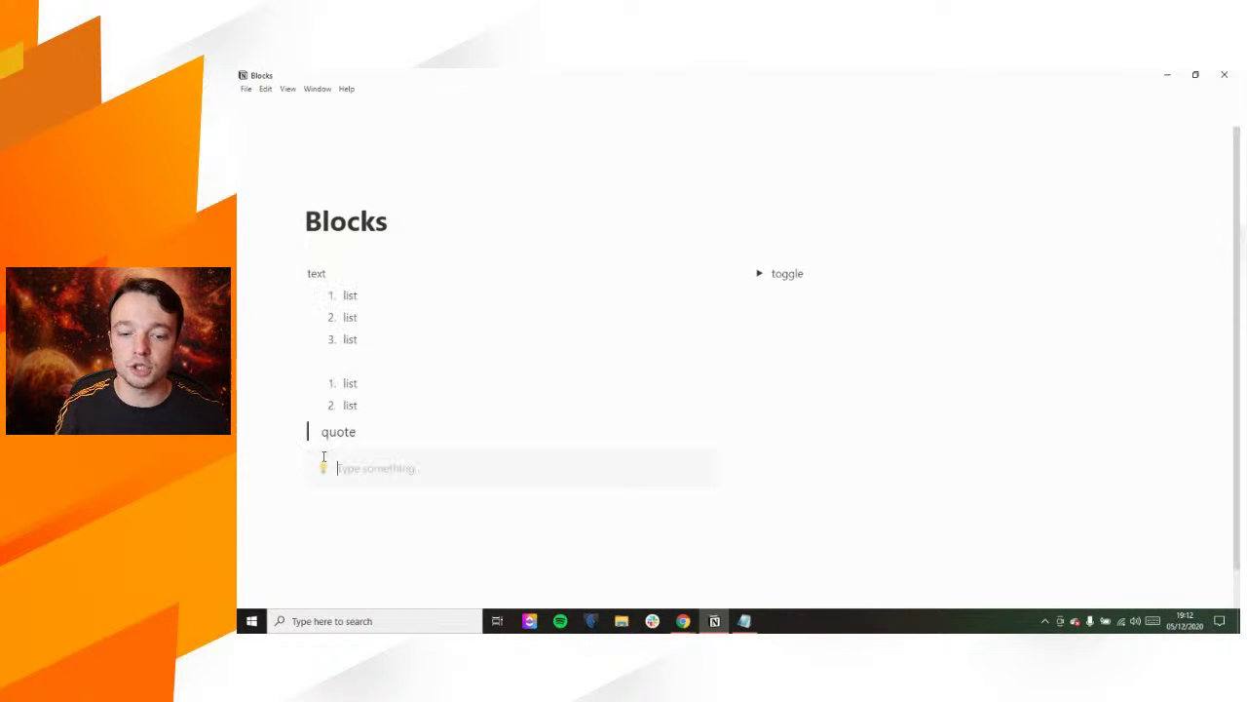
pyautogui.write('highlight certain text')
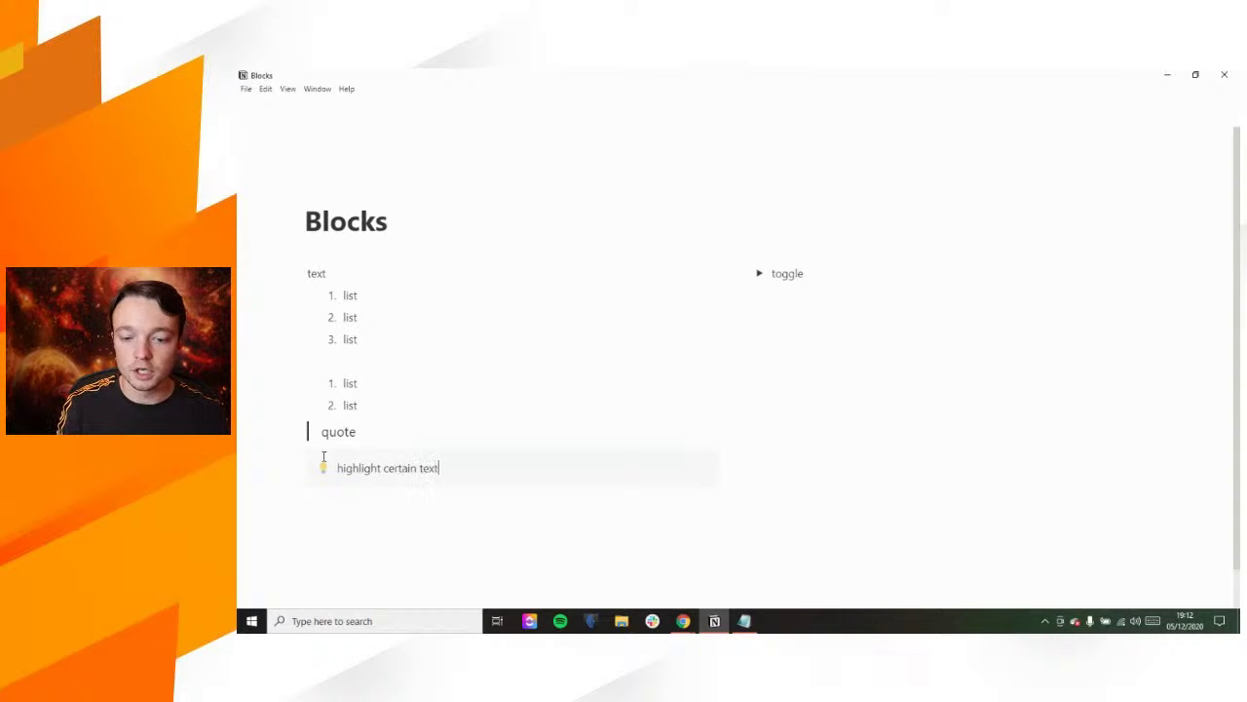
# Step: Examine the emoji and image upload options for the callout's icon, leaving the icon as it is
pyautogui.click(322, 468)
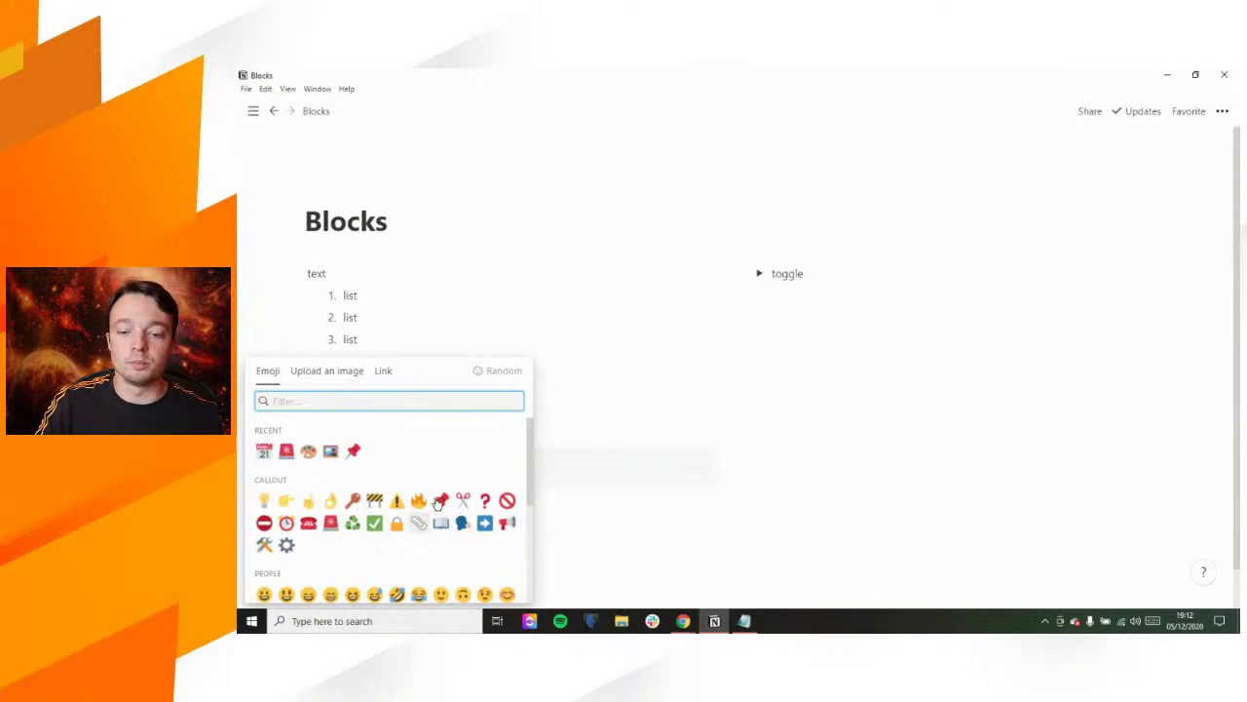
pyautogui.click(328, 372)
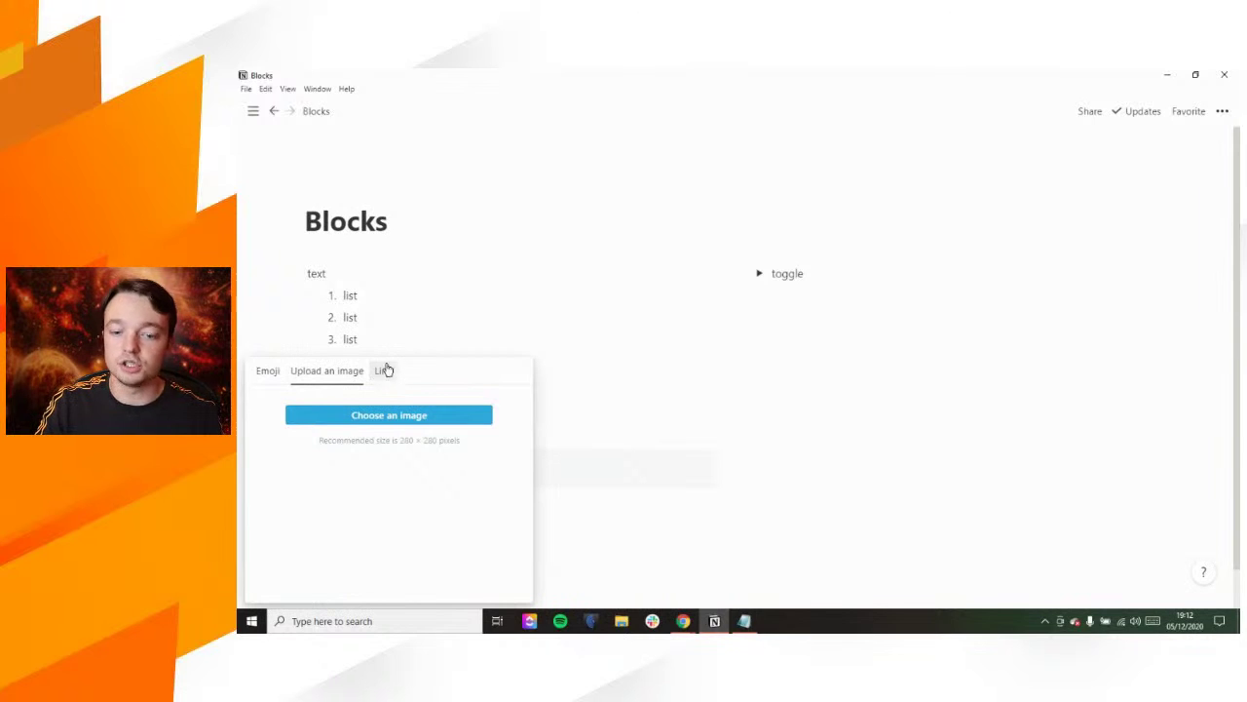
pyautogui.click(371, 339)
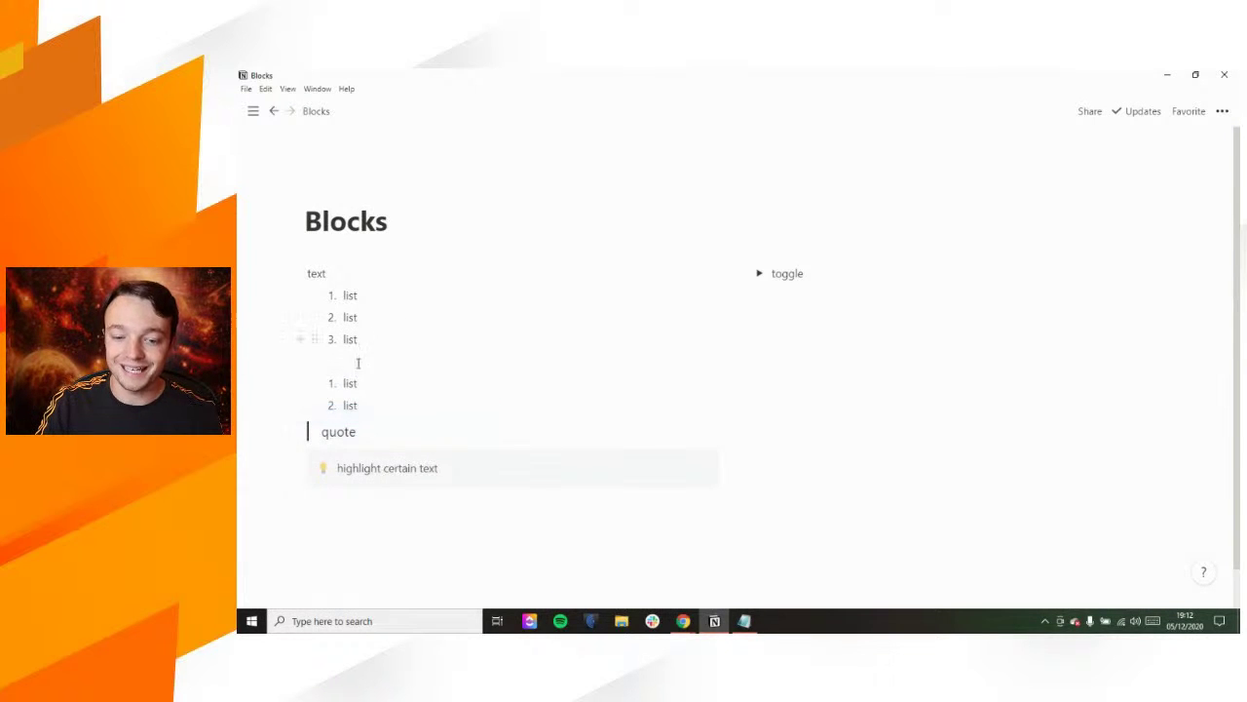
# Step: Set the color of the "highlight certain text" callout to Default background
pyautogui.click(298, 459)
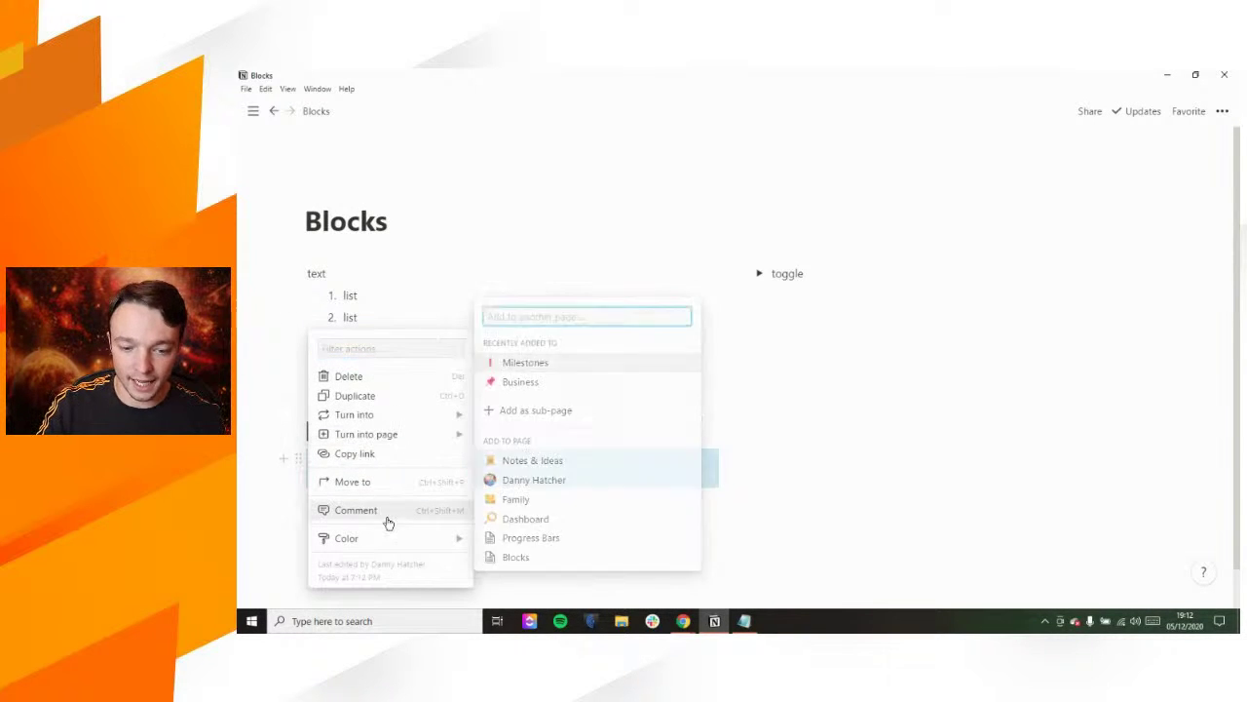
pyautogui.moveTo(394, 544)
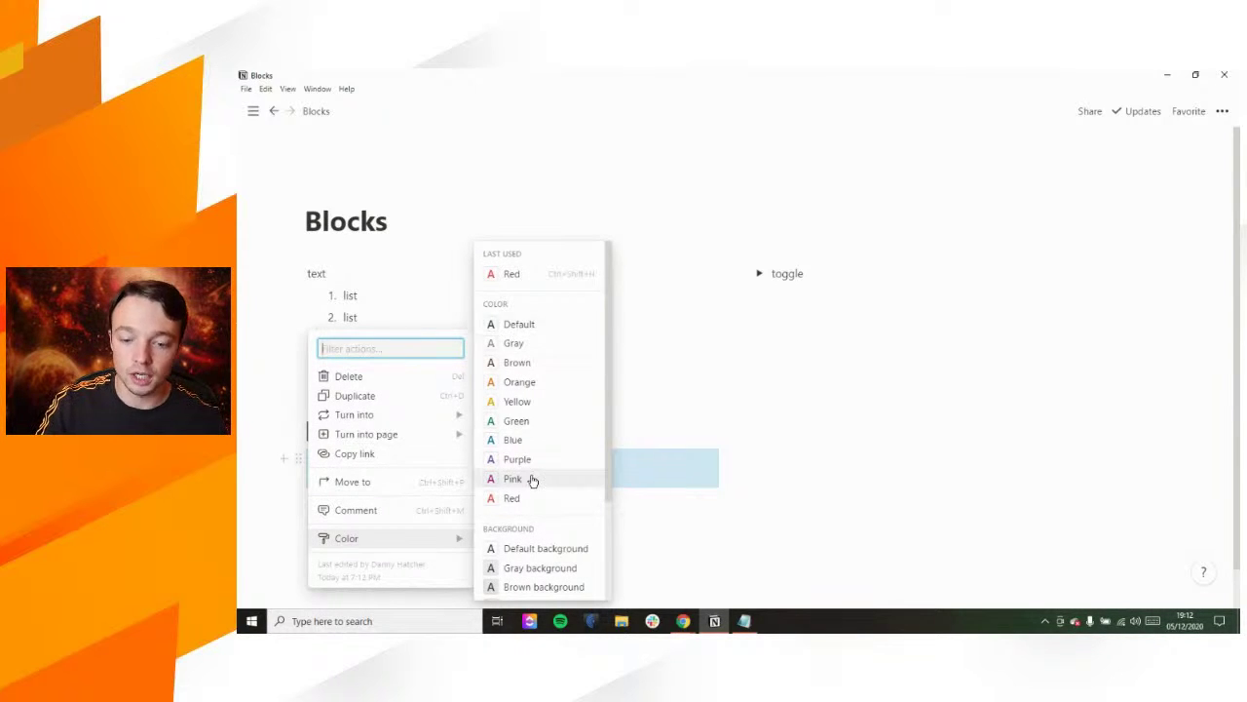
pyautogui.scroll(-3, 529, 478)
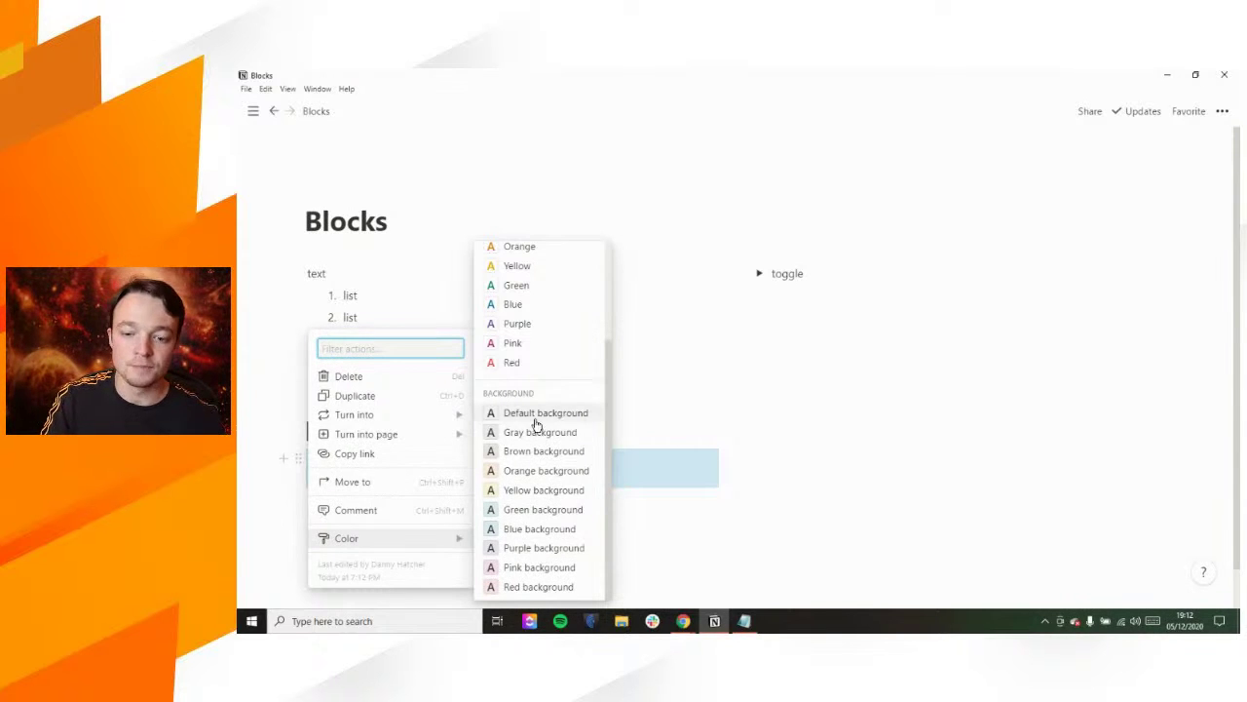
pyautogui.scroll(3, 541, 492)
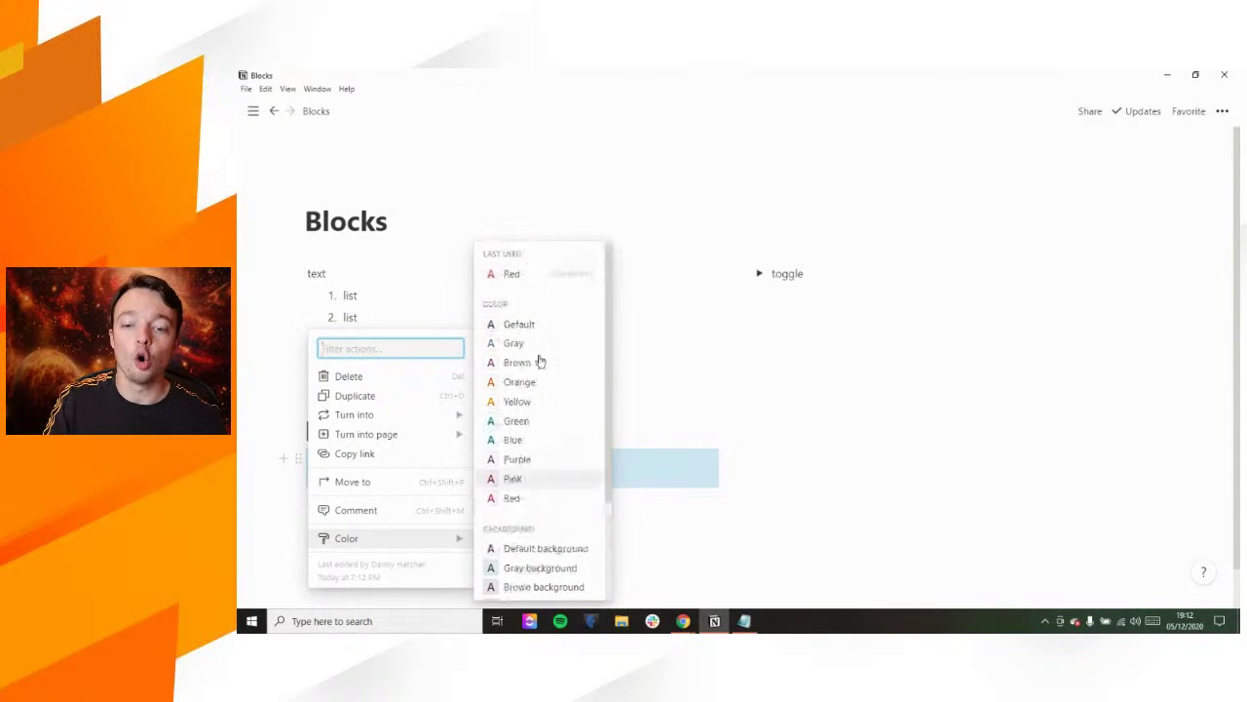
pyautogui.click(533, 555)
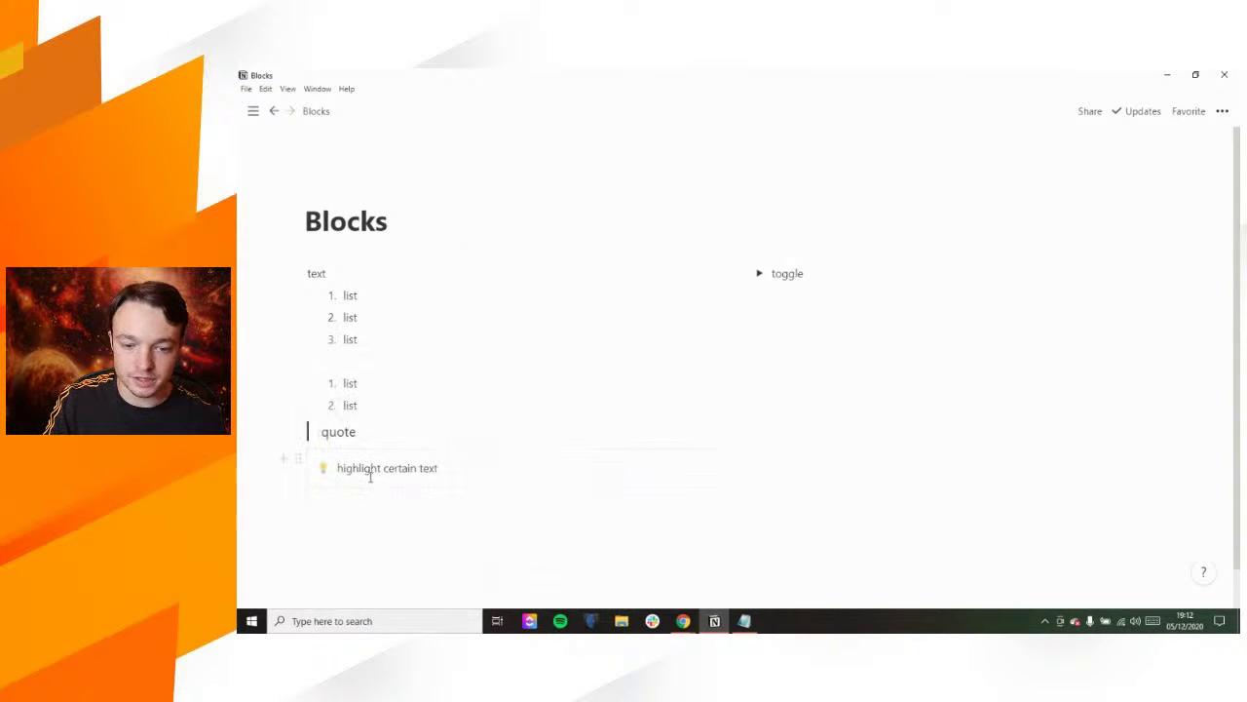
# Step: Set the color of the "highlight certain text" callout to Yellow background
pyautogui.scroll(-1, 389, 438)
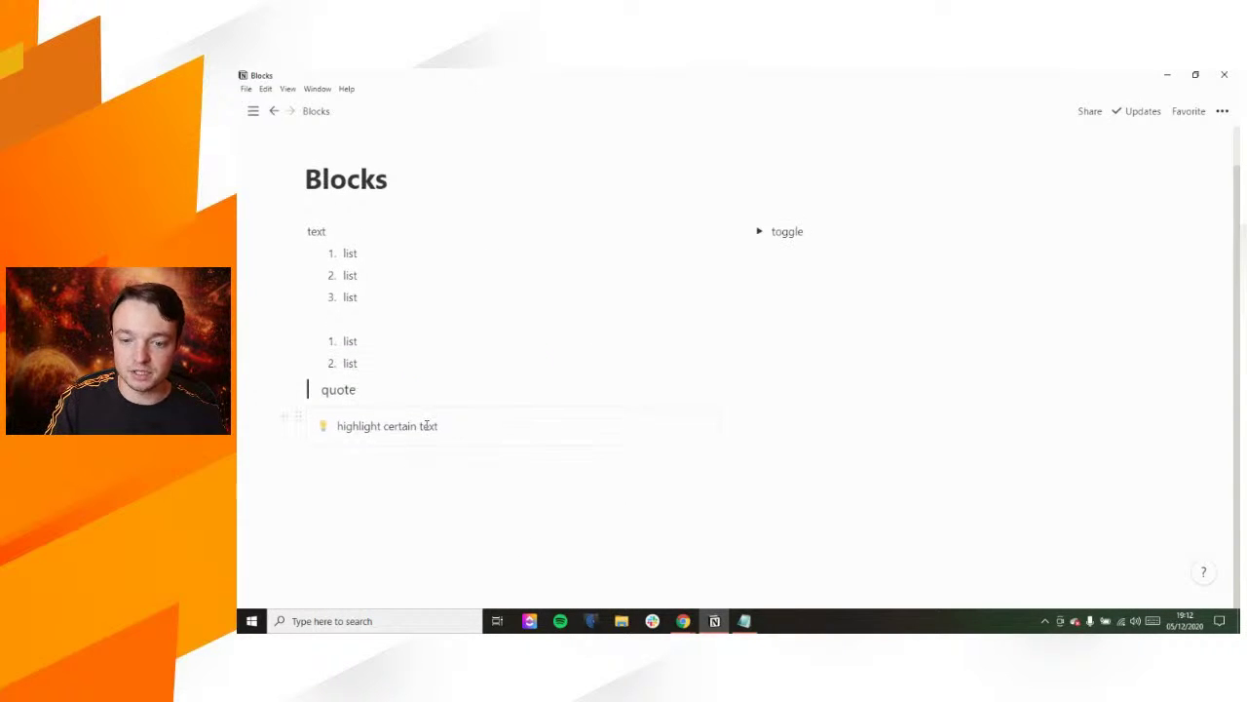
pyautogui.click(298, 416)
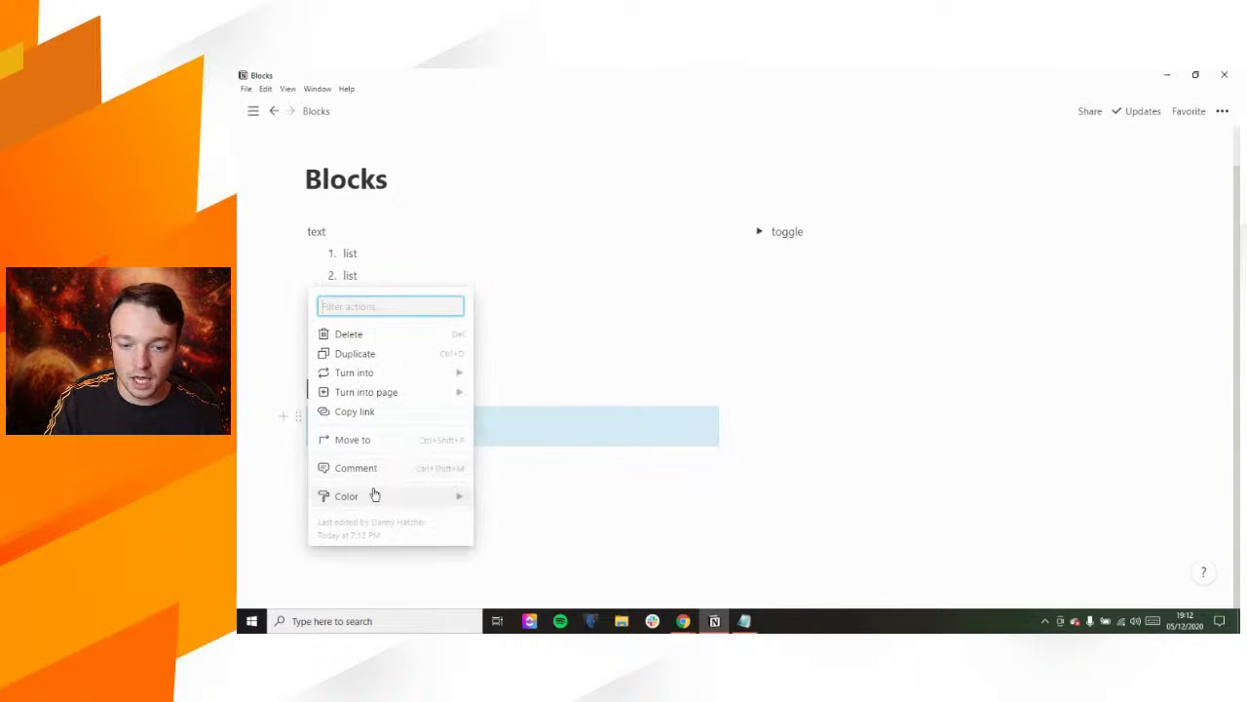
pyautogui.moveTo(376, 497)
pyautogui.scroll(-2, 534, 506)
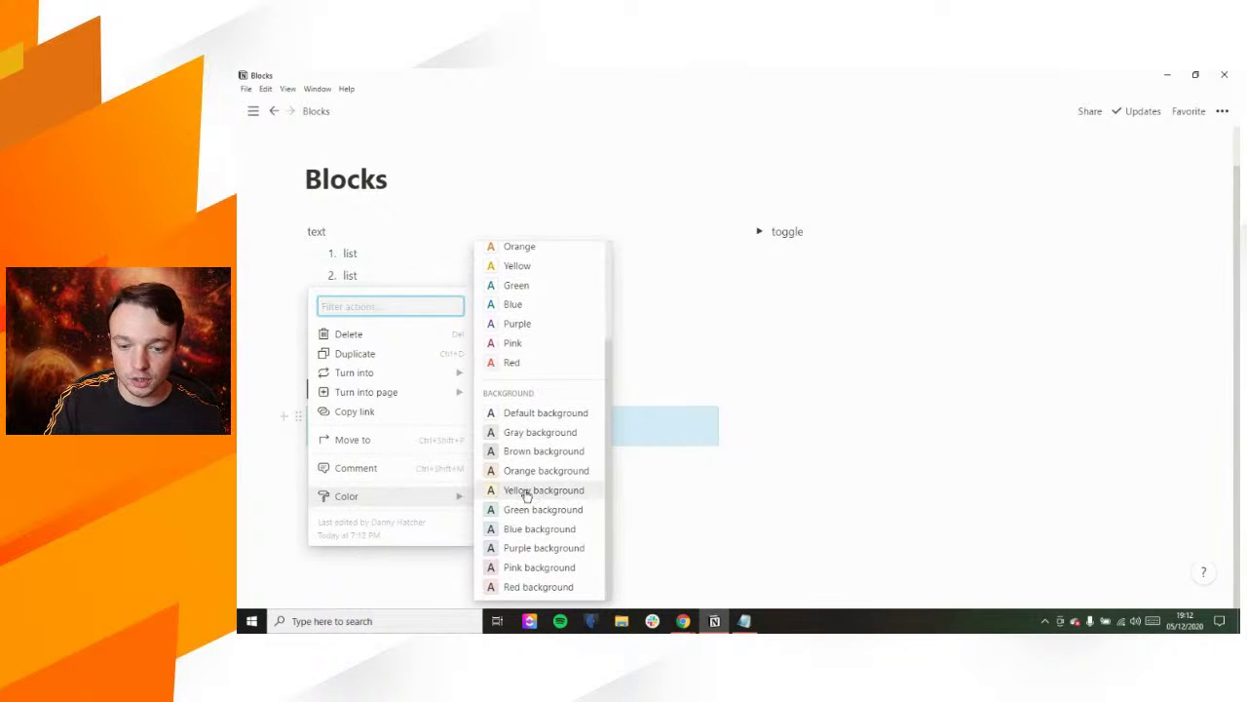
pyautogui.click(525, 490)
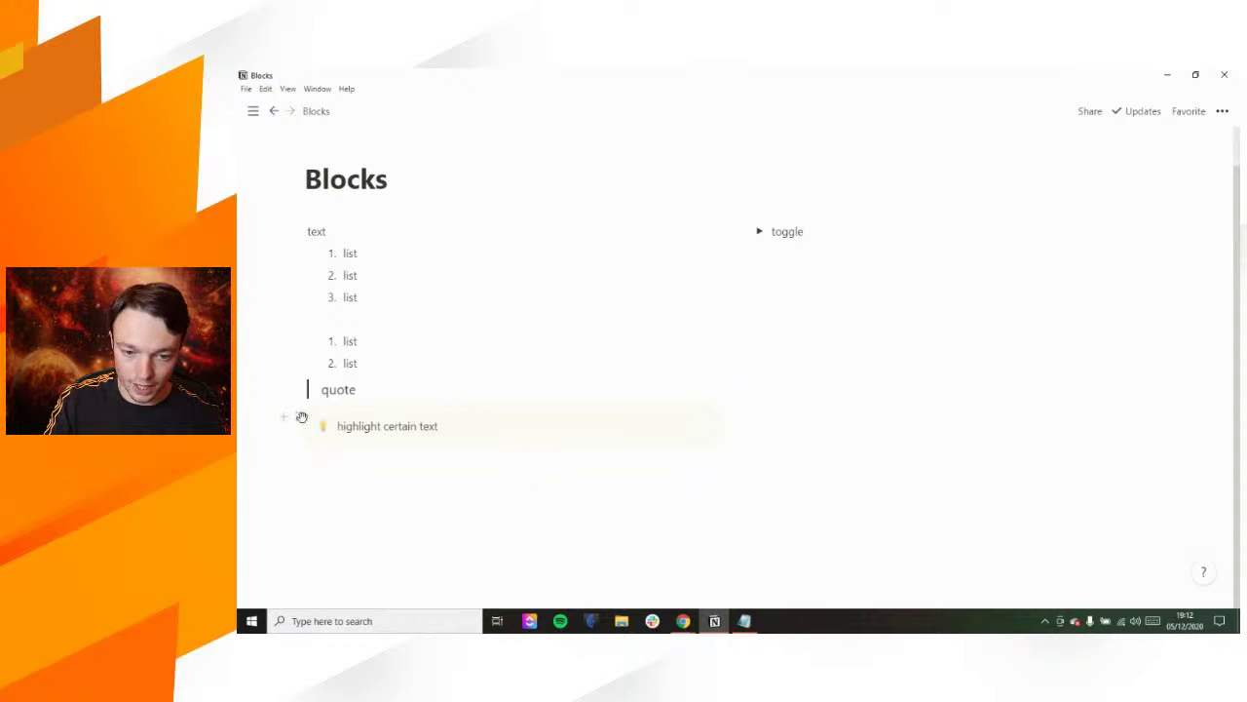
pyautogui.click(299, 417)
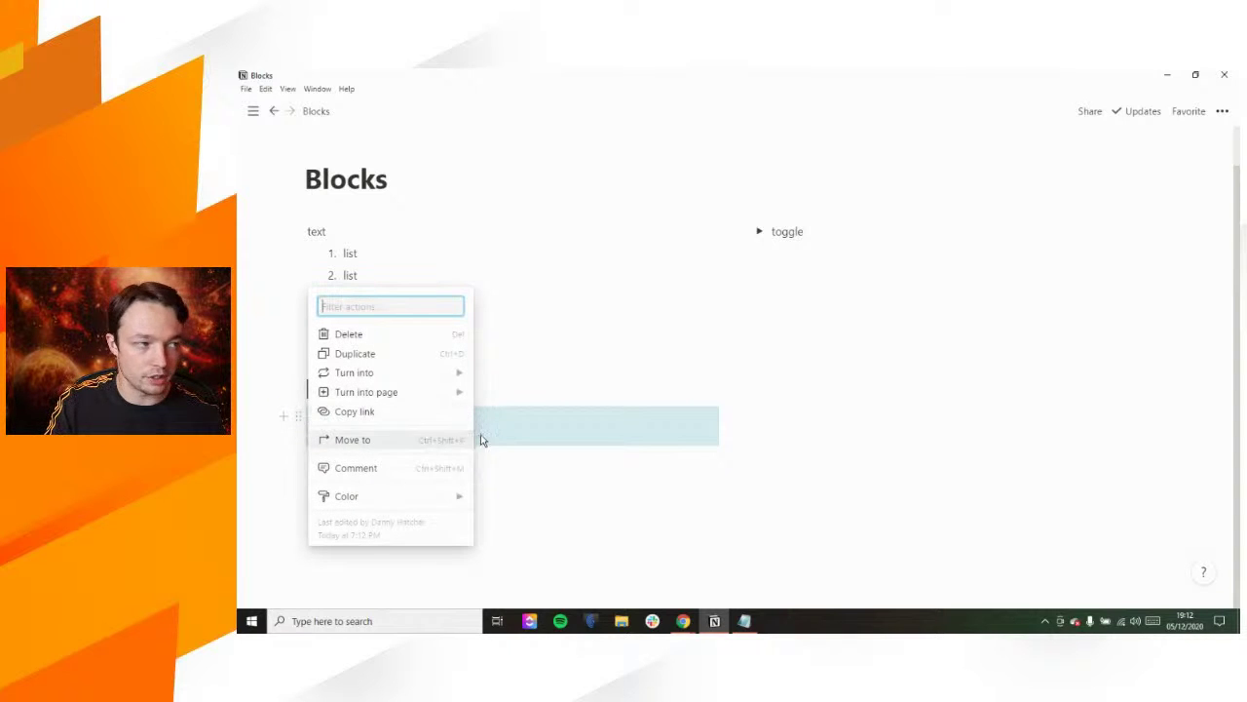
pyautogui.press('Escape')
pyautogui.click(520, 425)
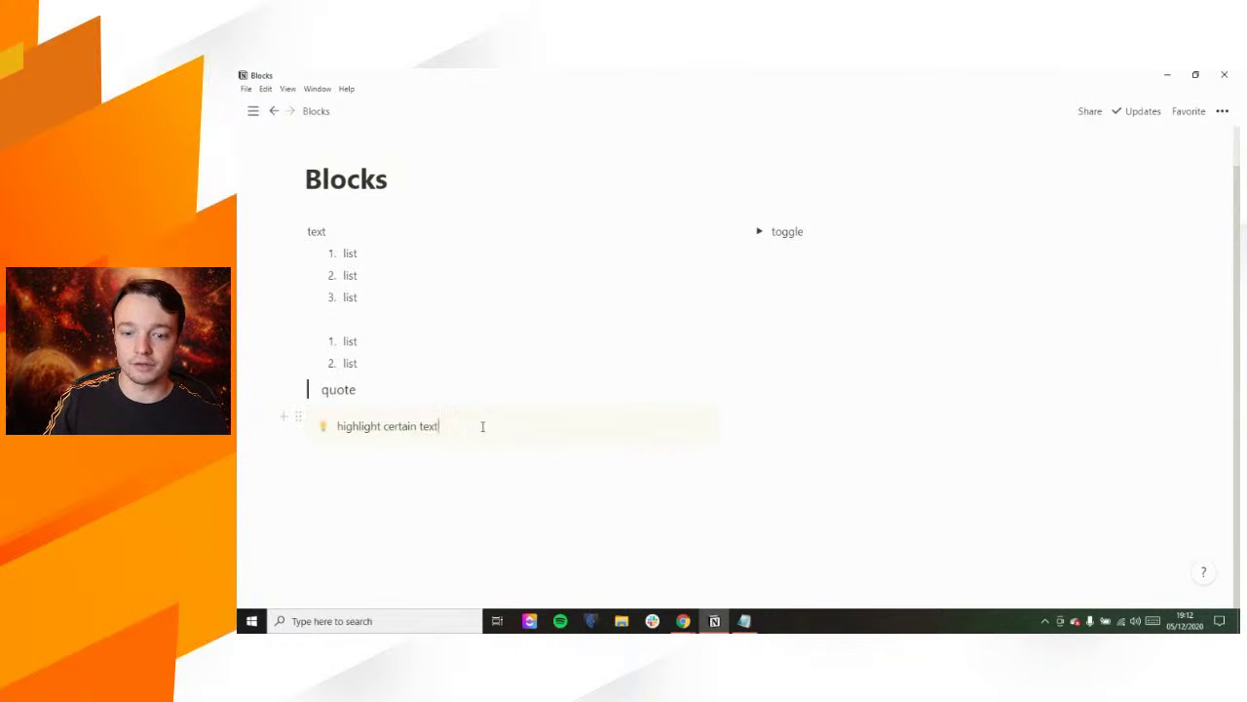
# Step: Set the color of the "highlight certain text" callout to Brown
pyautogui.click(300, 416)
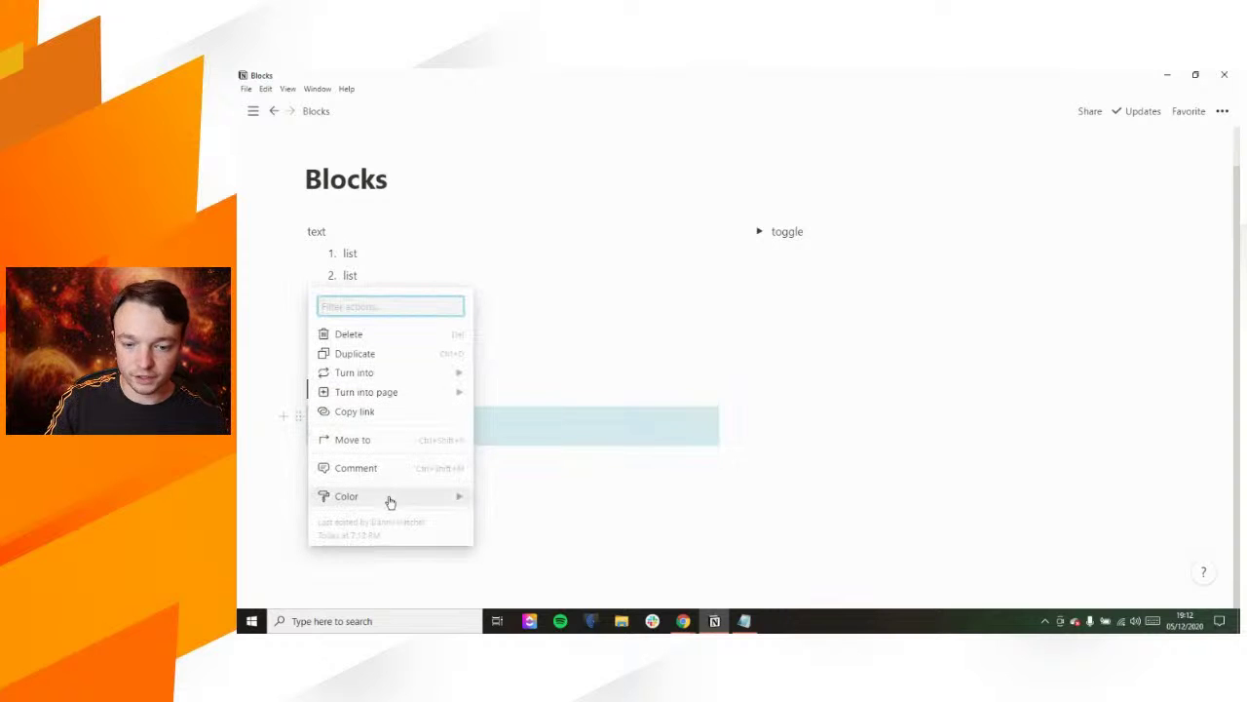
pyautogui.moveTo(390, 496)
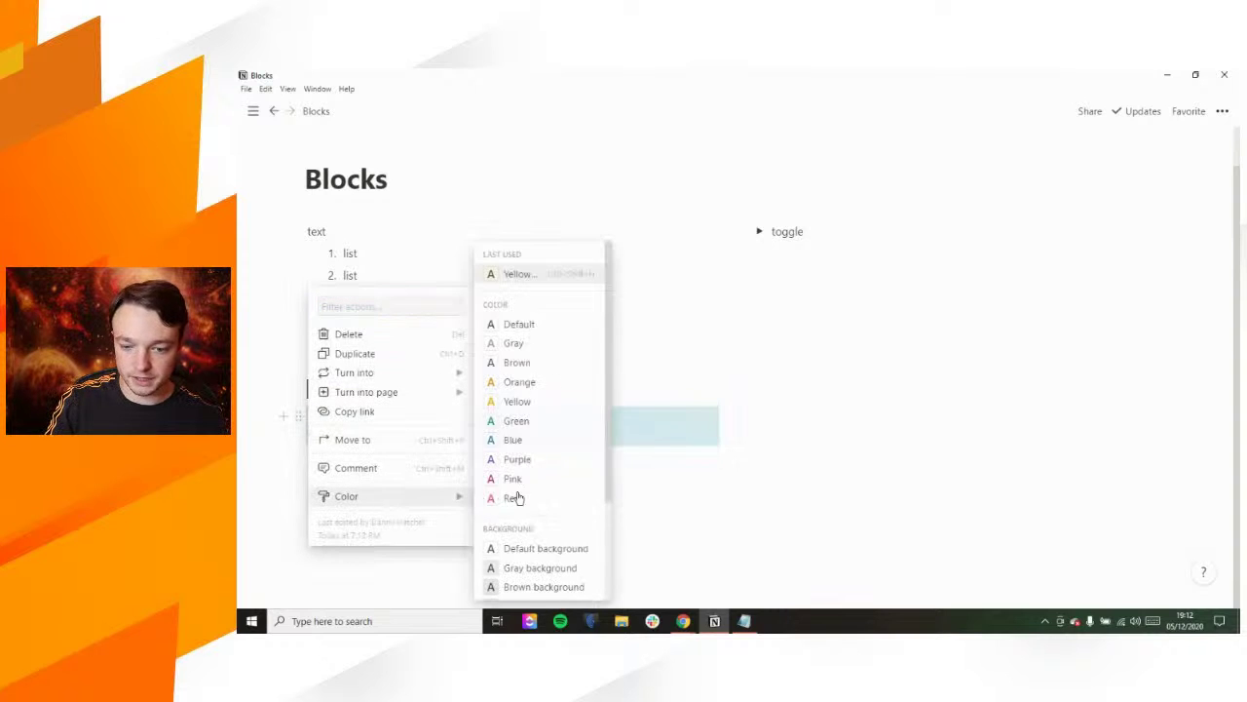
pyautogui.click(522, 361)
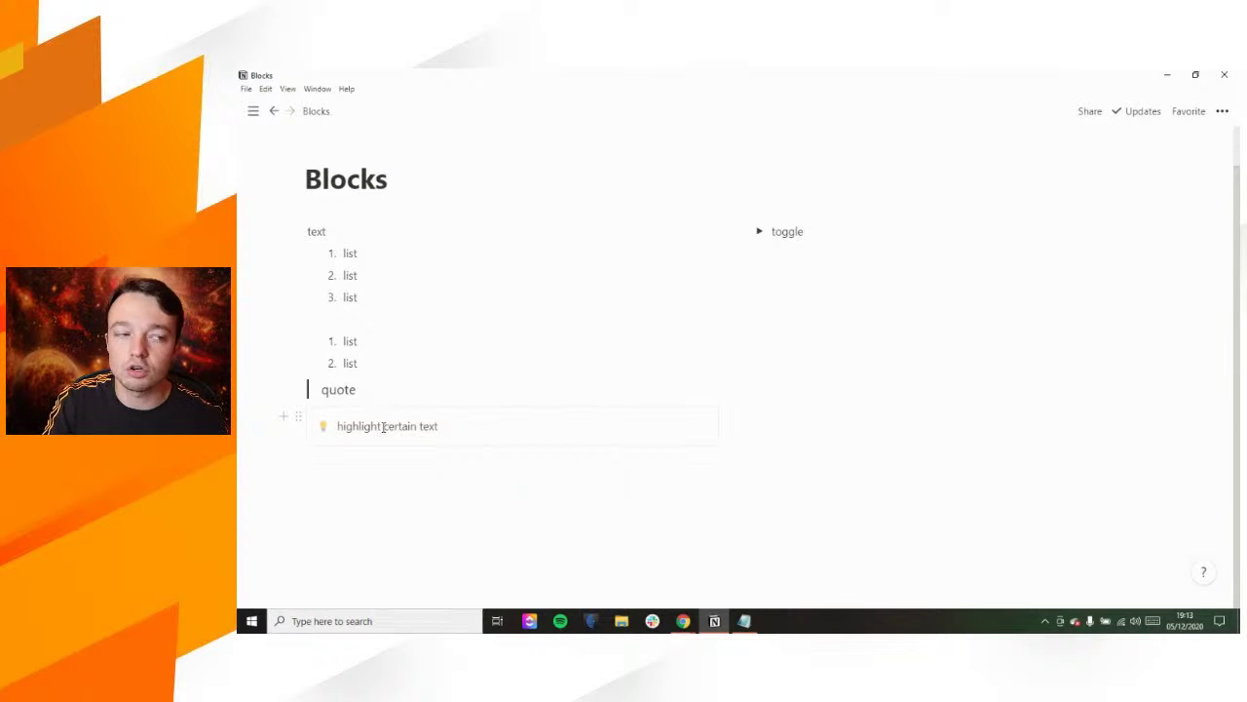
# Step: Set the color of the "highlight certain text" callout to Red
pyautogui.click(298, 416)
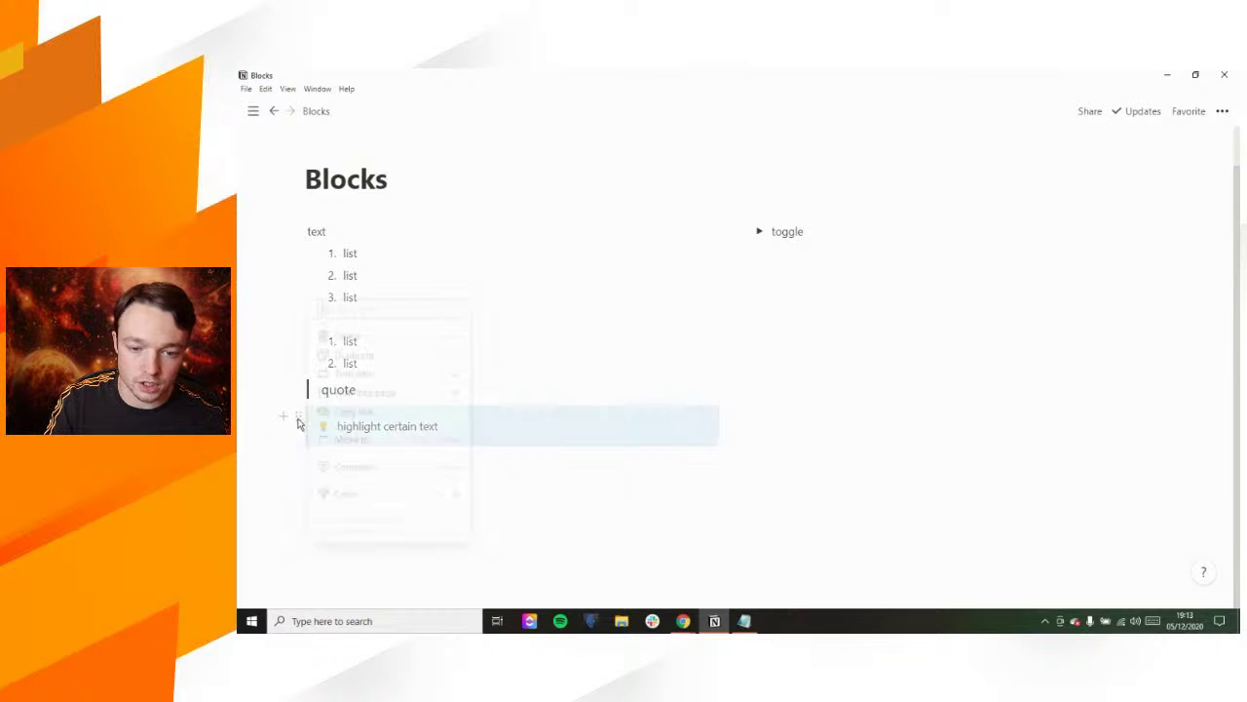
pyautogui.moveTo(359, 499)
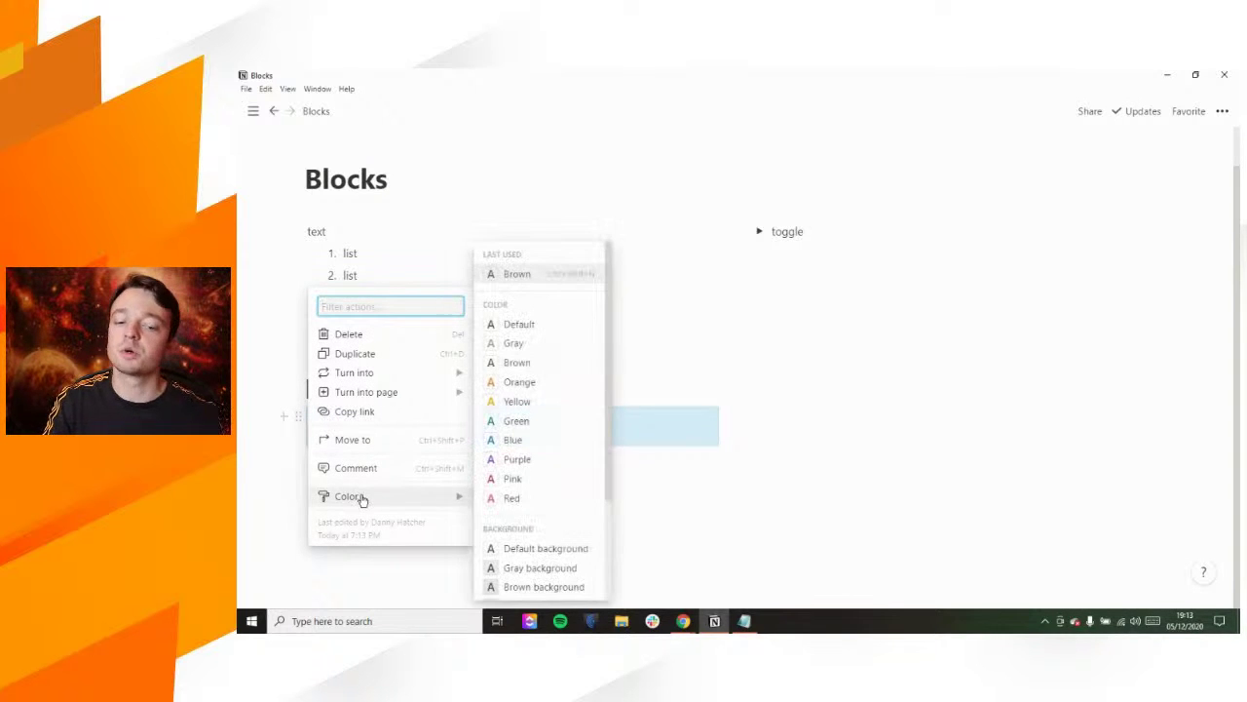
pyautogui.click(537, 498)
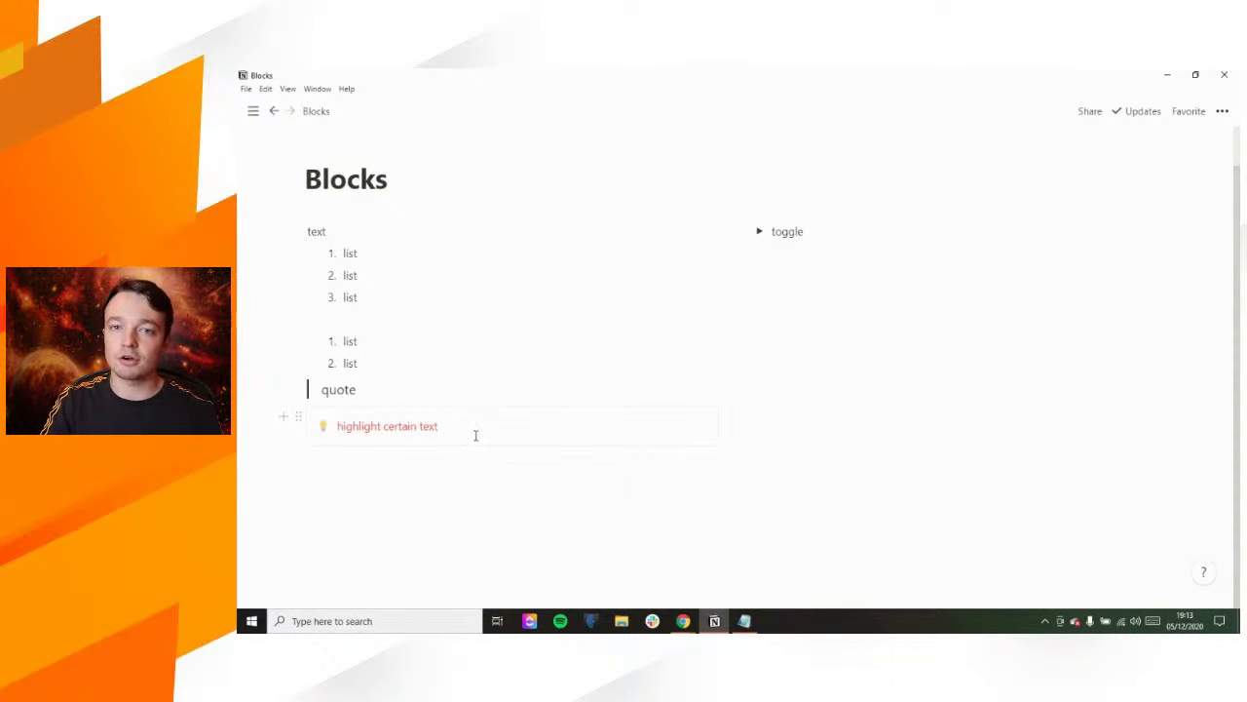
# Step: Set the color of the "highlight certain text" callout to Blue background
pyautogui.click(299, 418)
pyautogui.moveTo(369, 497)
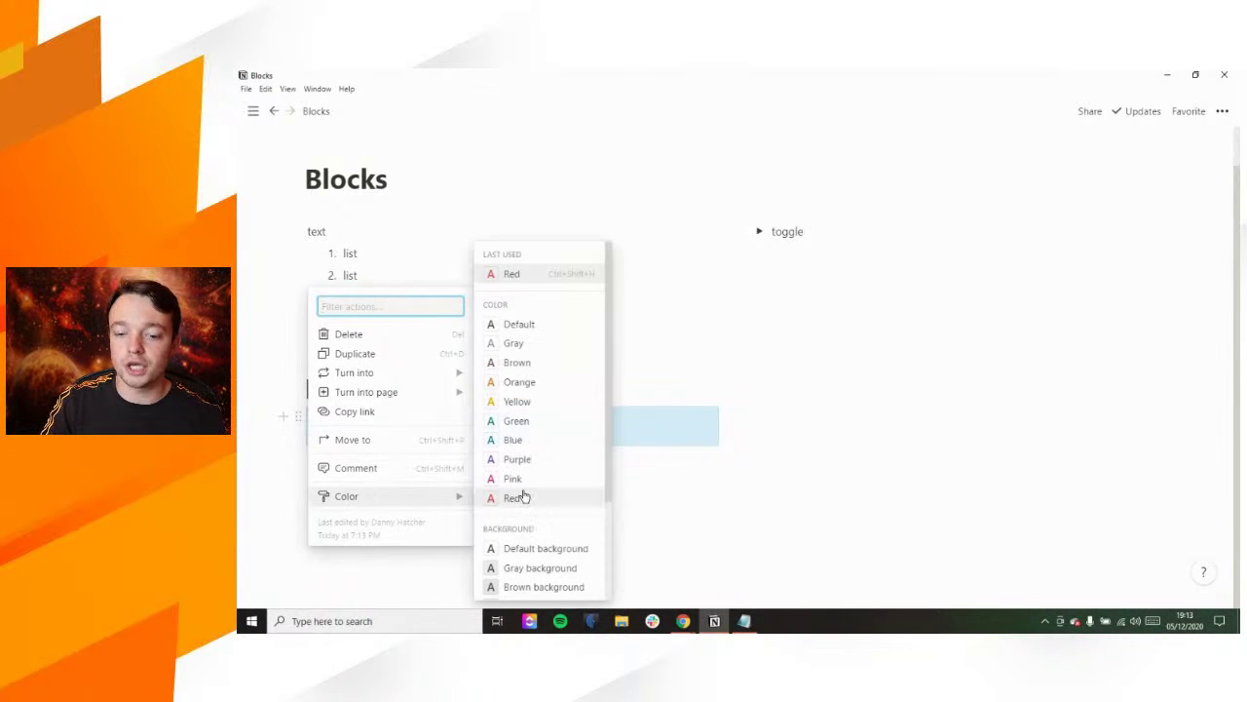
pyautogui.scroll(-3, 541, 429)
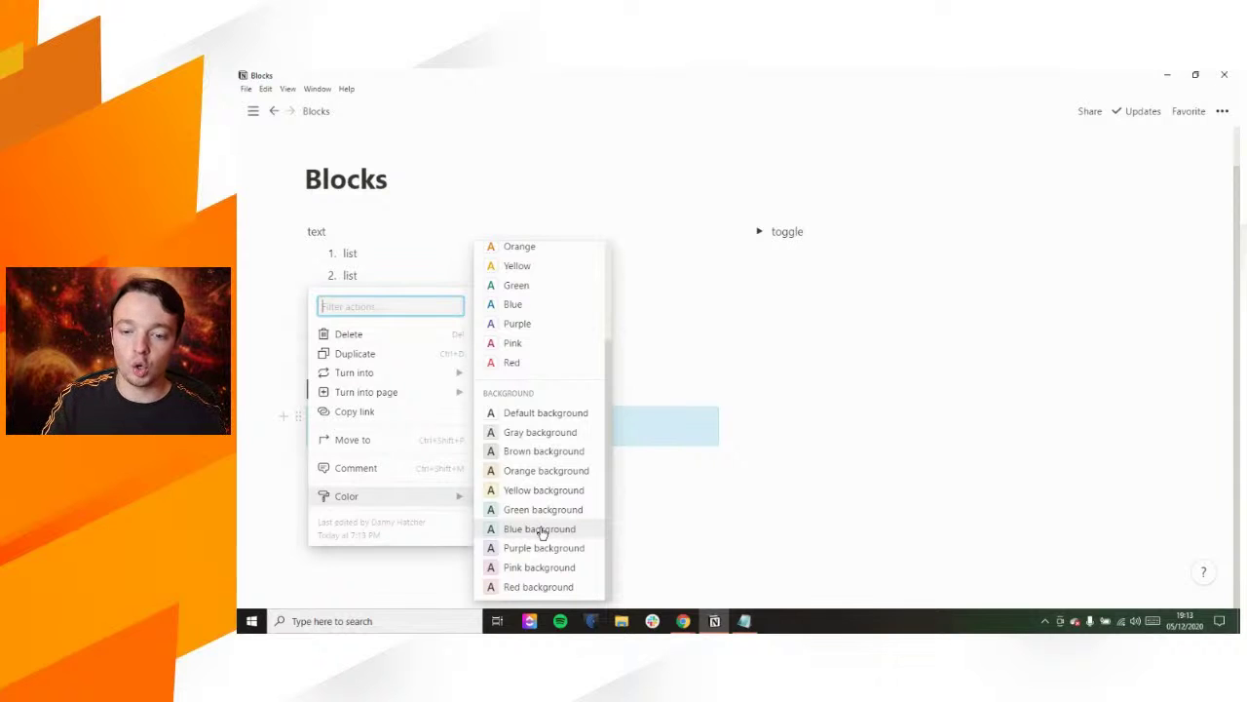
pyautogui.scroll(3, 556, 389)
pyautogui.scroll(-3, 540, 409)
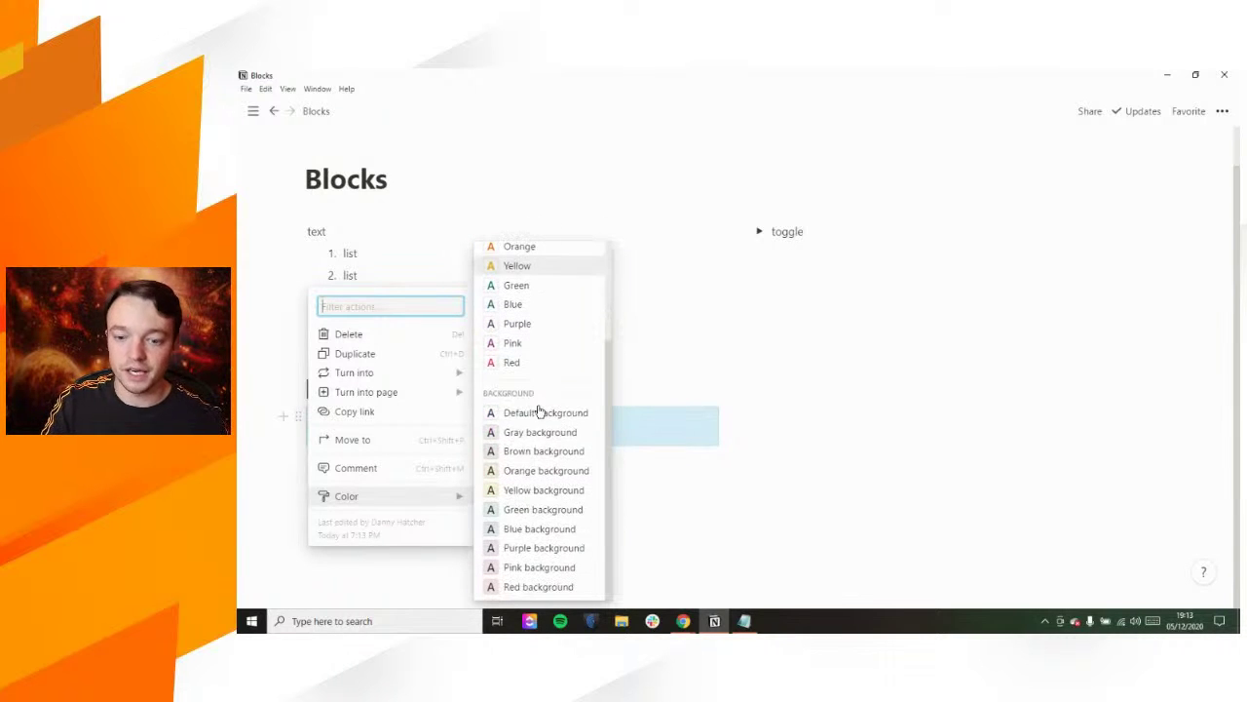
pyautogui.click(522, 531)
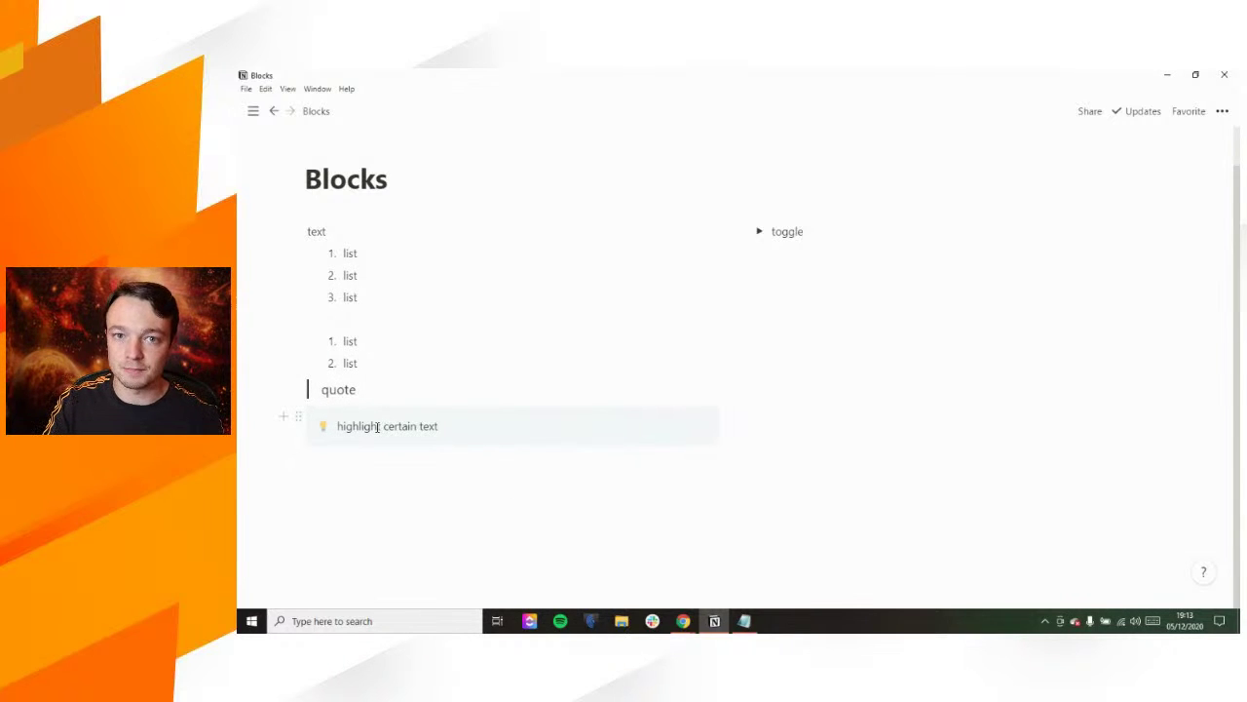
# Step: Apply the Red text color to the words "highlight certain text" inside the callout
pyautogui.moveTo(336, 426); pyautogui.dragTo(440, 426)
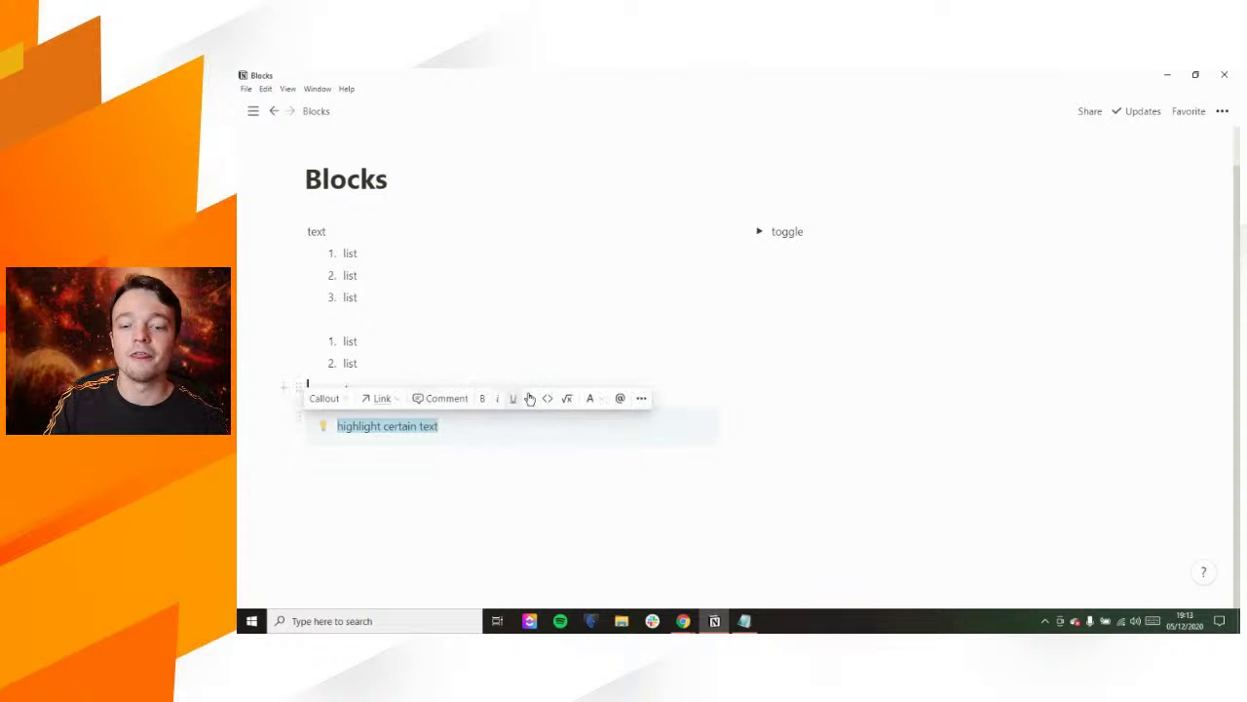
pyautogui.click(590, 398)
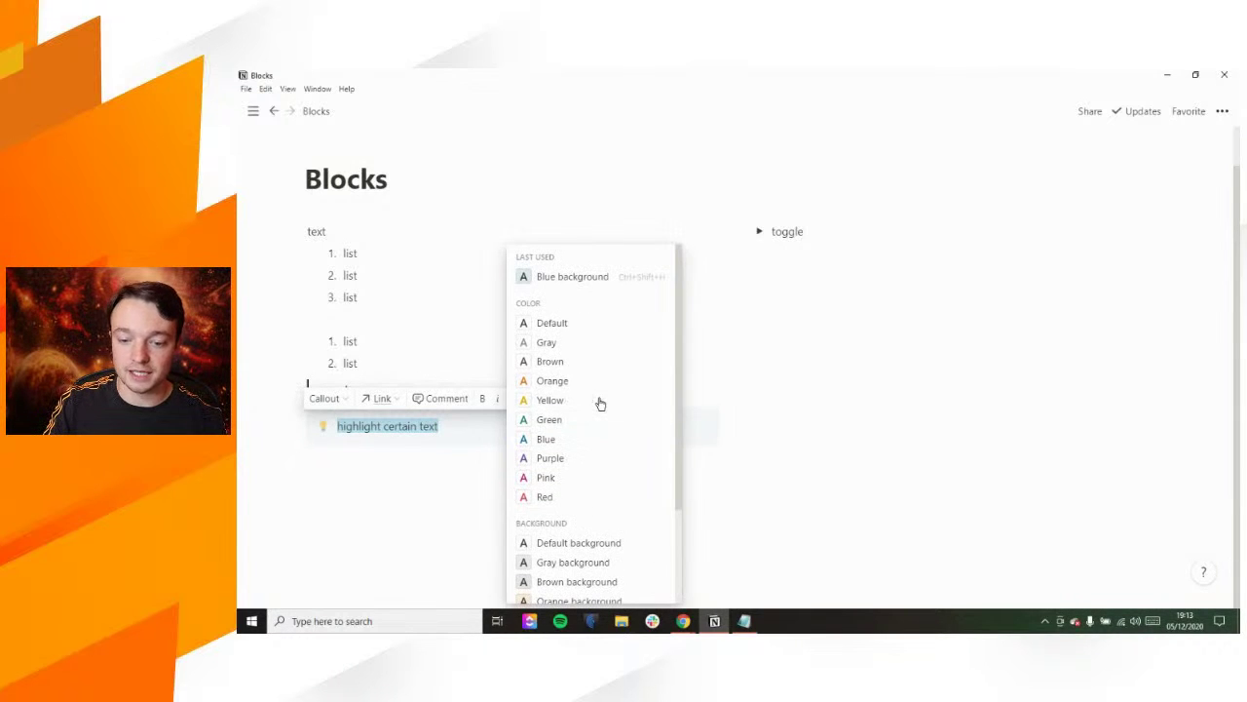
pyautogui.click(548, 497)
pyautogui.click(421, 426)
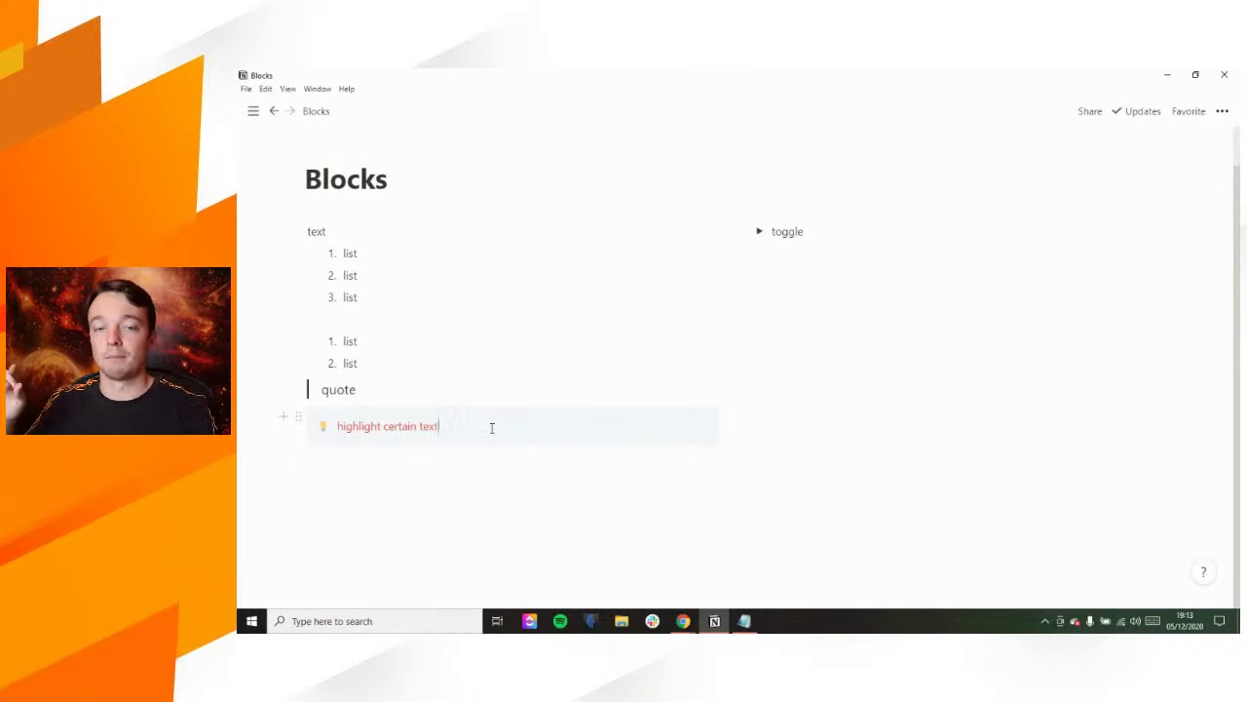
# Step: Add a text block reading "text" below the callout and set the block's color to Blue background
pyautogui.click(390, 466)
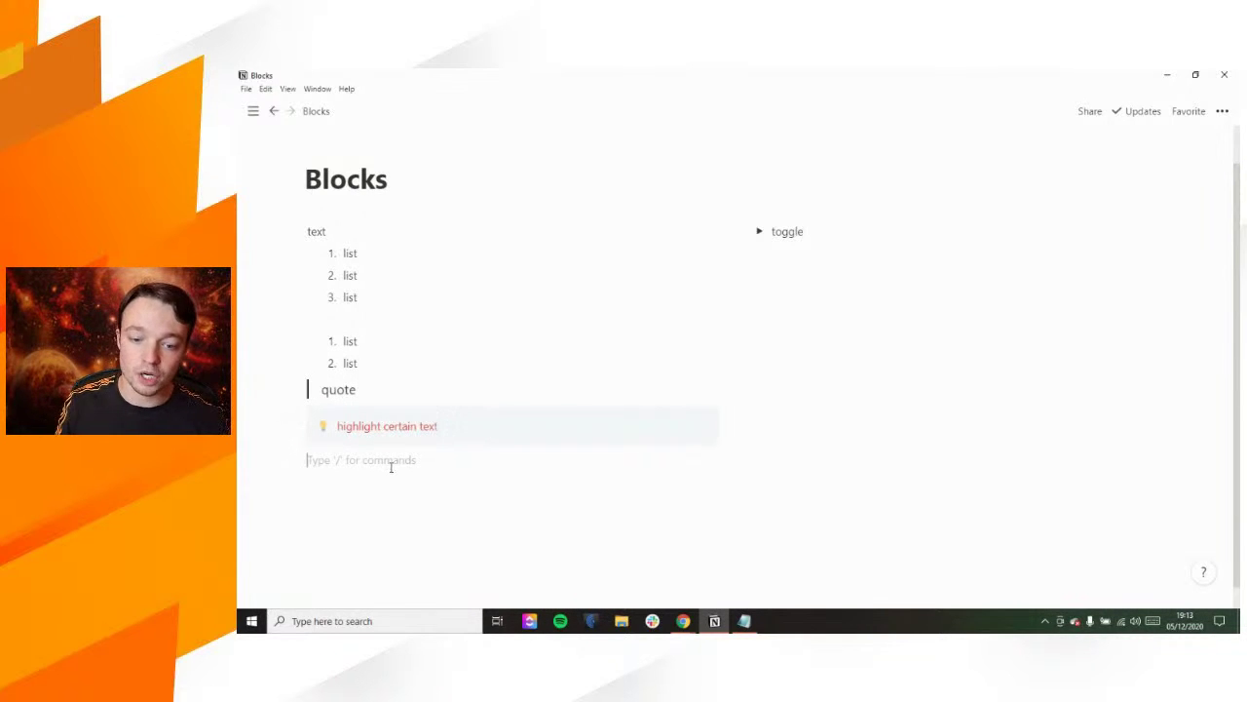
pyautogui.write('text')
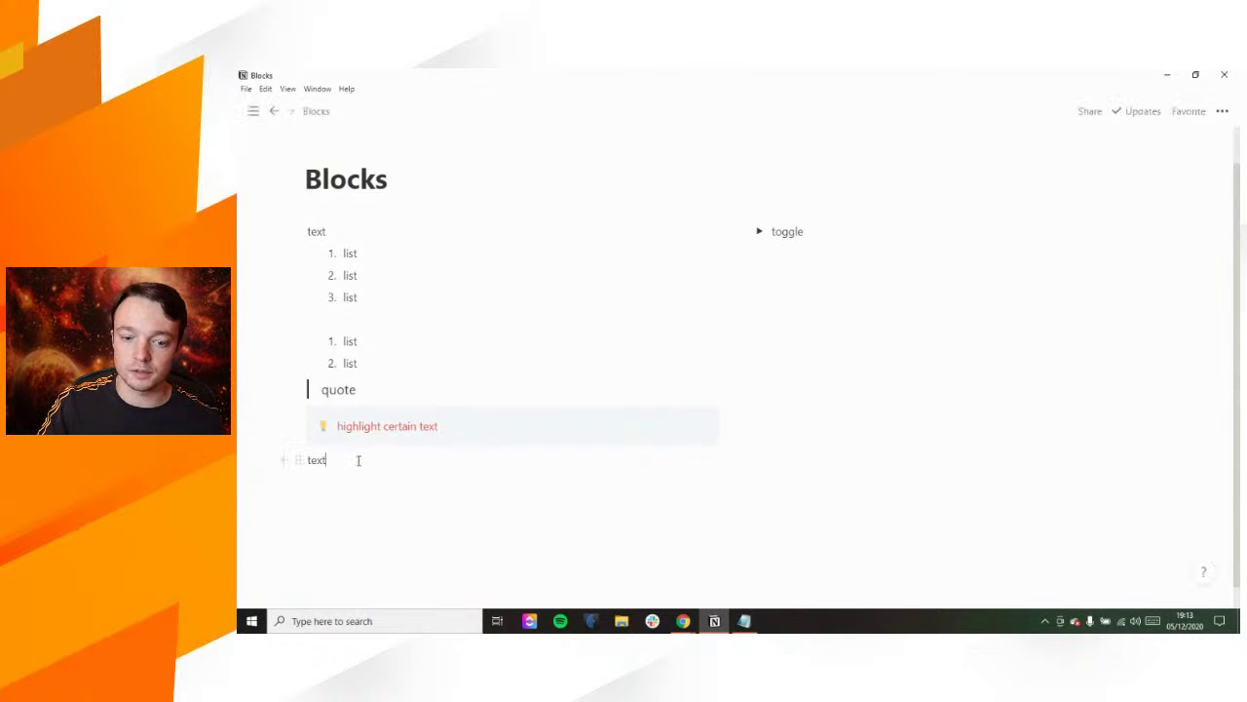
pyautogui.click(299, 461)
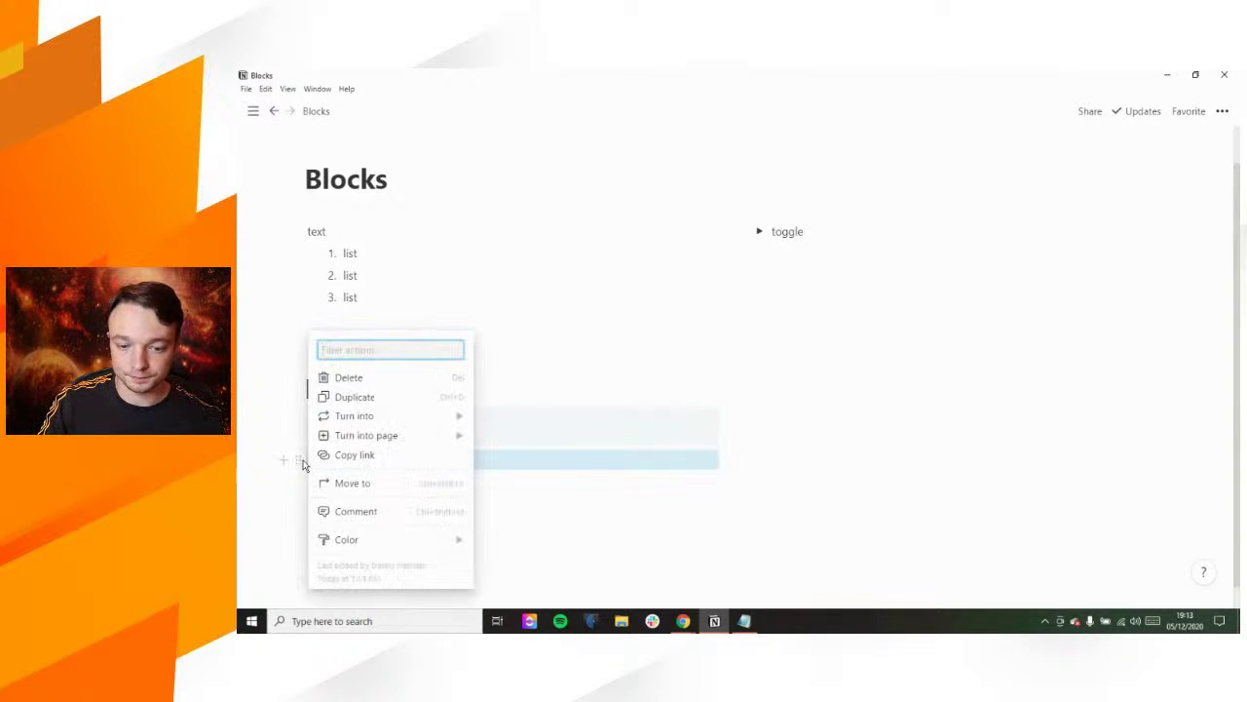
pyautogui.moveTo(375, 544)
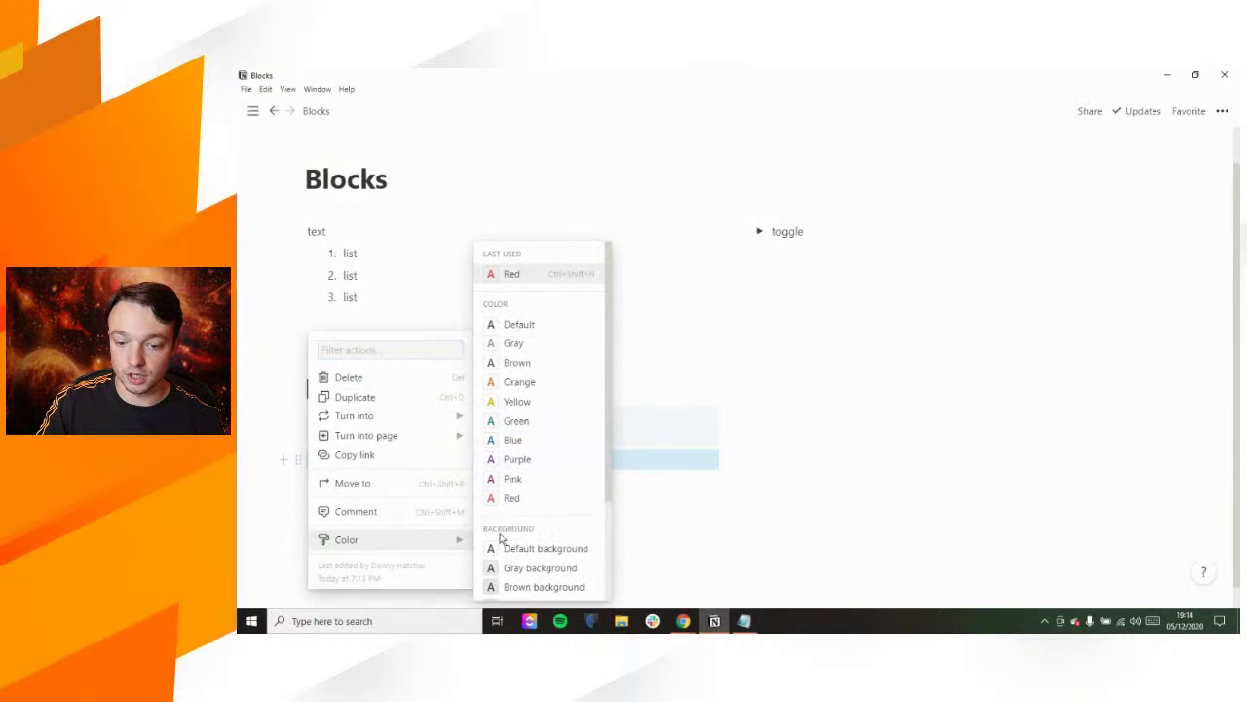
pyautogui.scroll(-2, 529, 544)
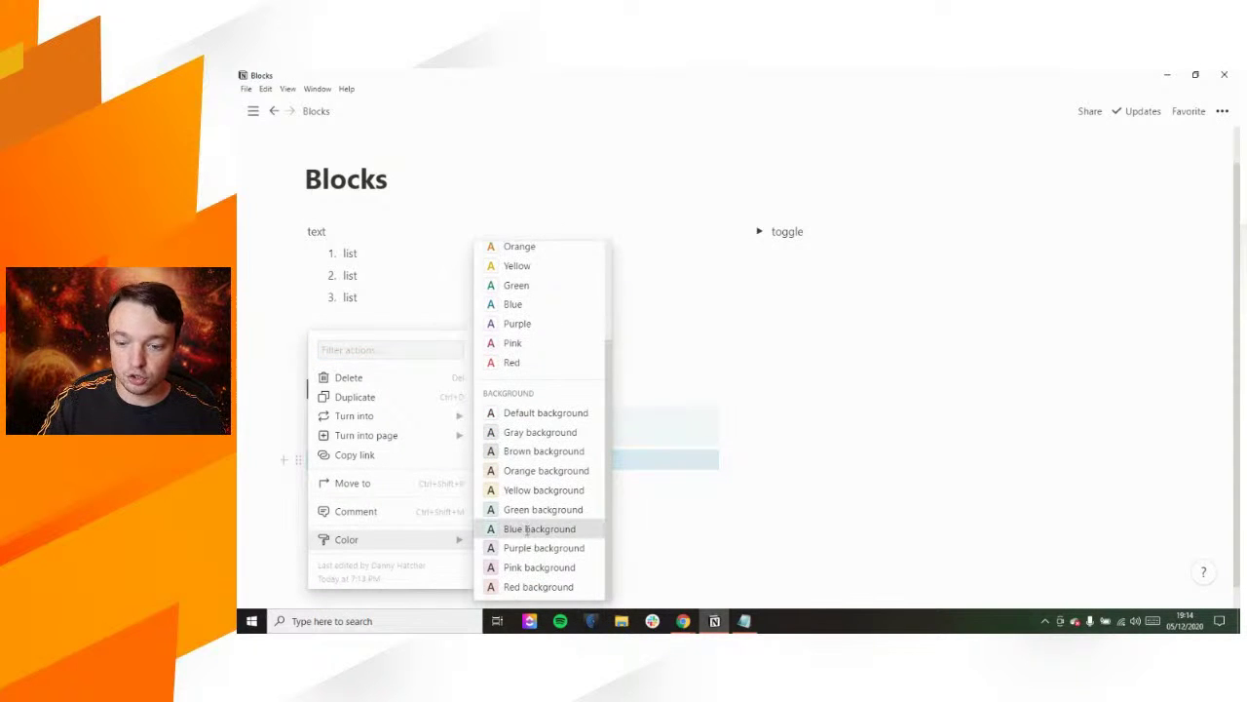
pyautogui.click(528, 533)
pyautogui.click(415, 466)
pyautogui.click(416, 480)
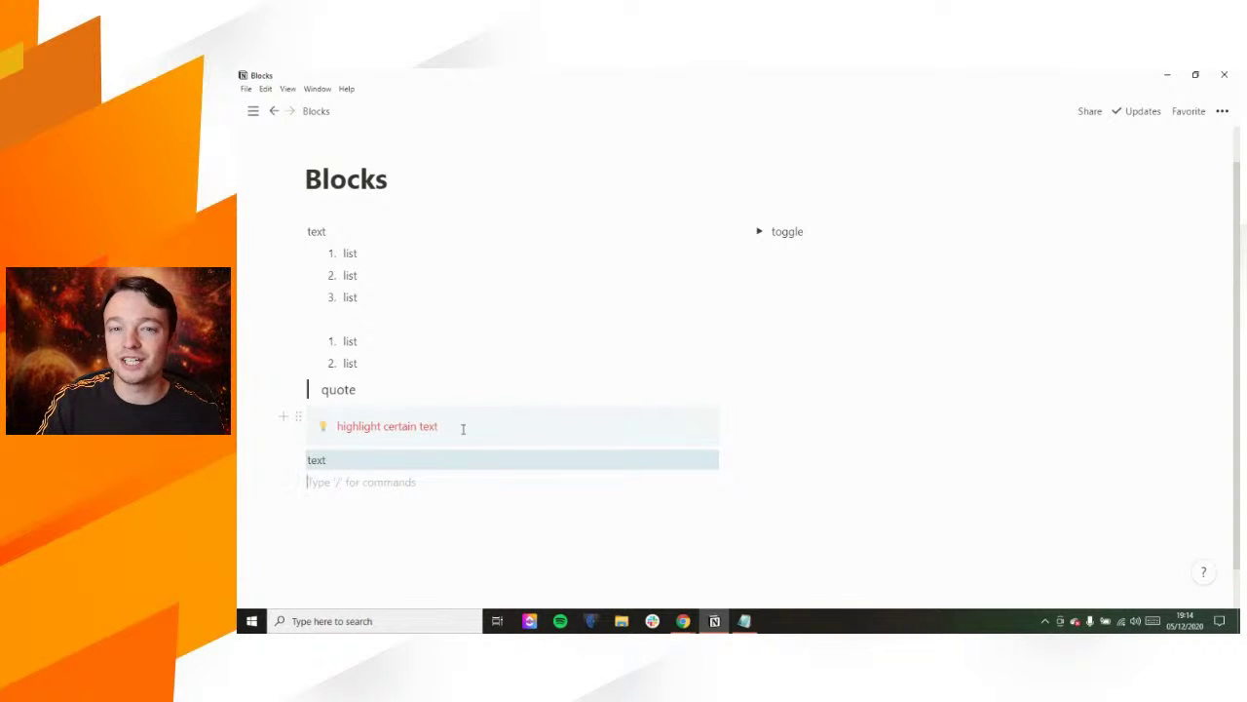
# Step: Set the block color of the "text" line below the callout to Red
pyautogui.click(299, 461)
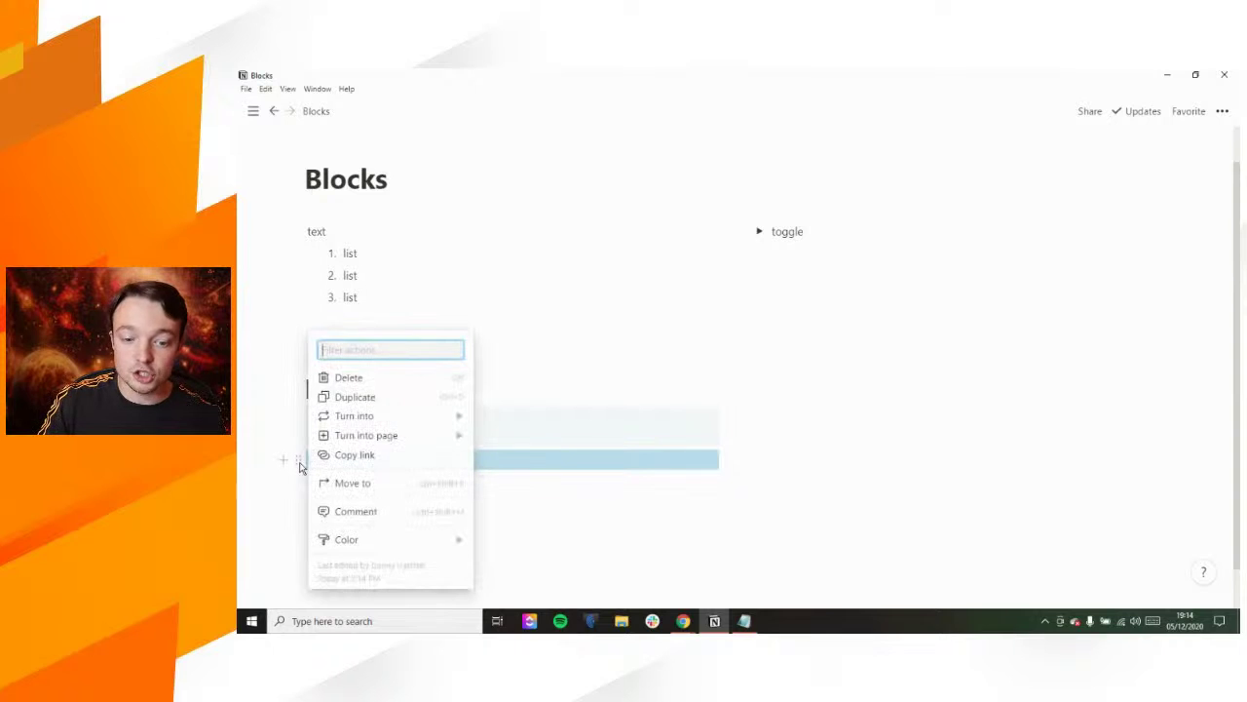
pyautogui.moveTo(390, 539)
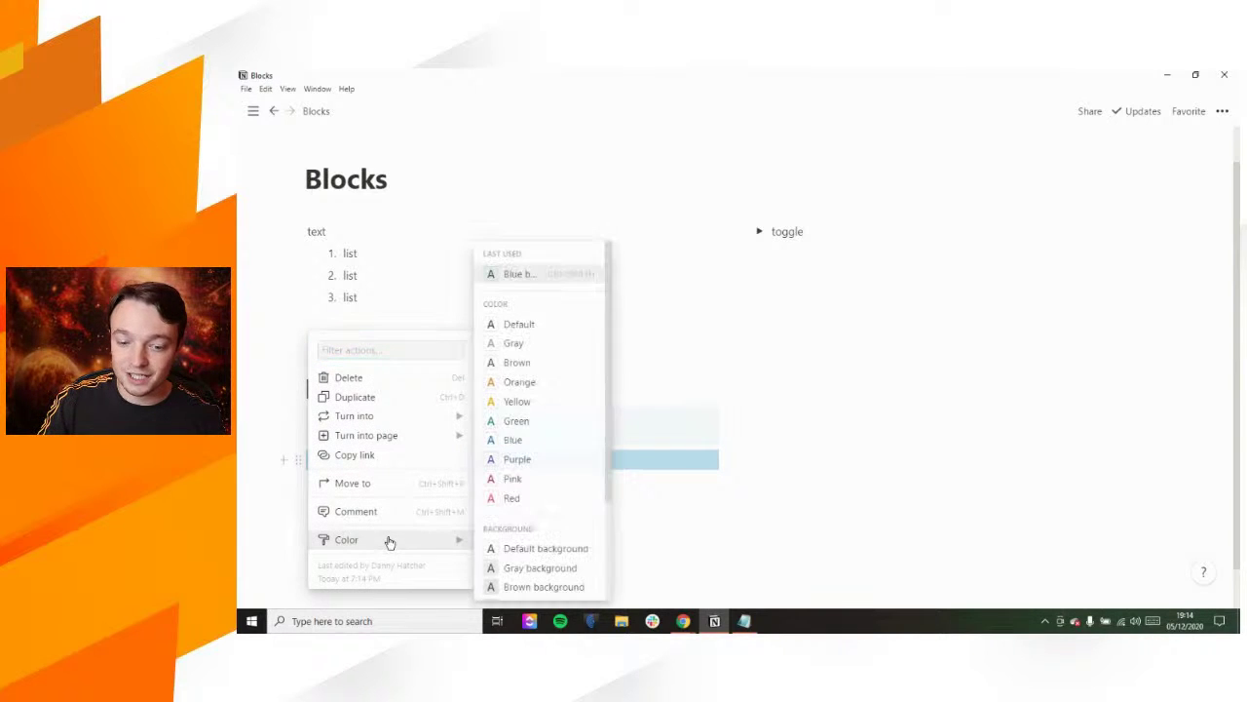
pyautogui.click(508, 499)
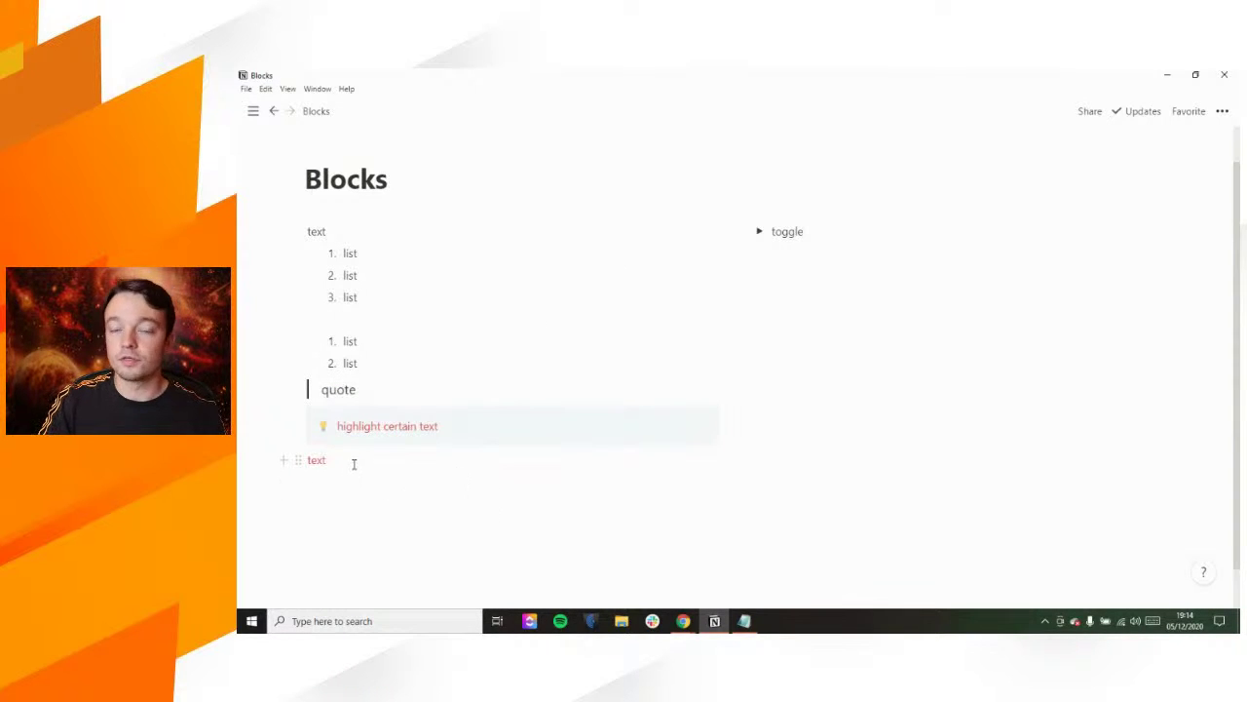
# Step: Set the block color of the "text" line below the callout to Blue background
pyautogui.click(298, 459)
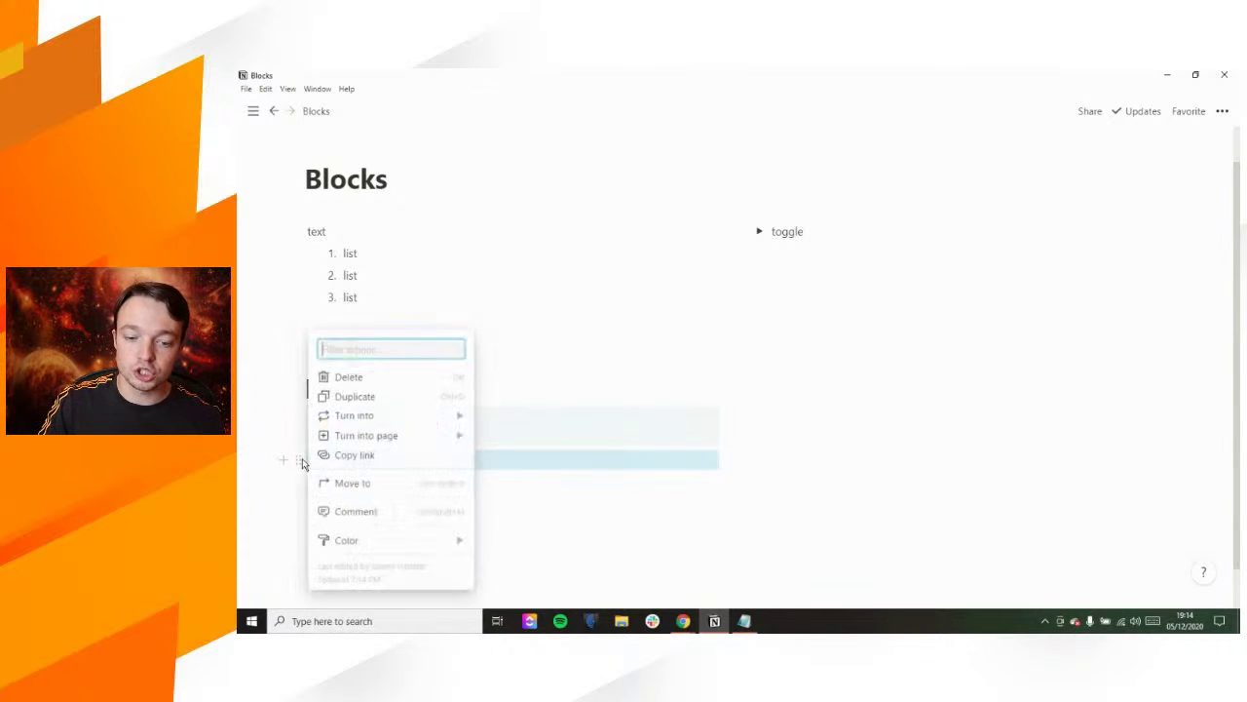
pyautogui.moveTo(331, 538)
pyautogui.scroll(-3, 524, 543)
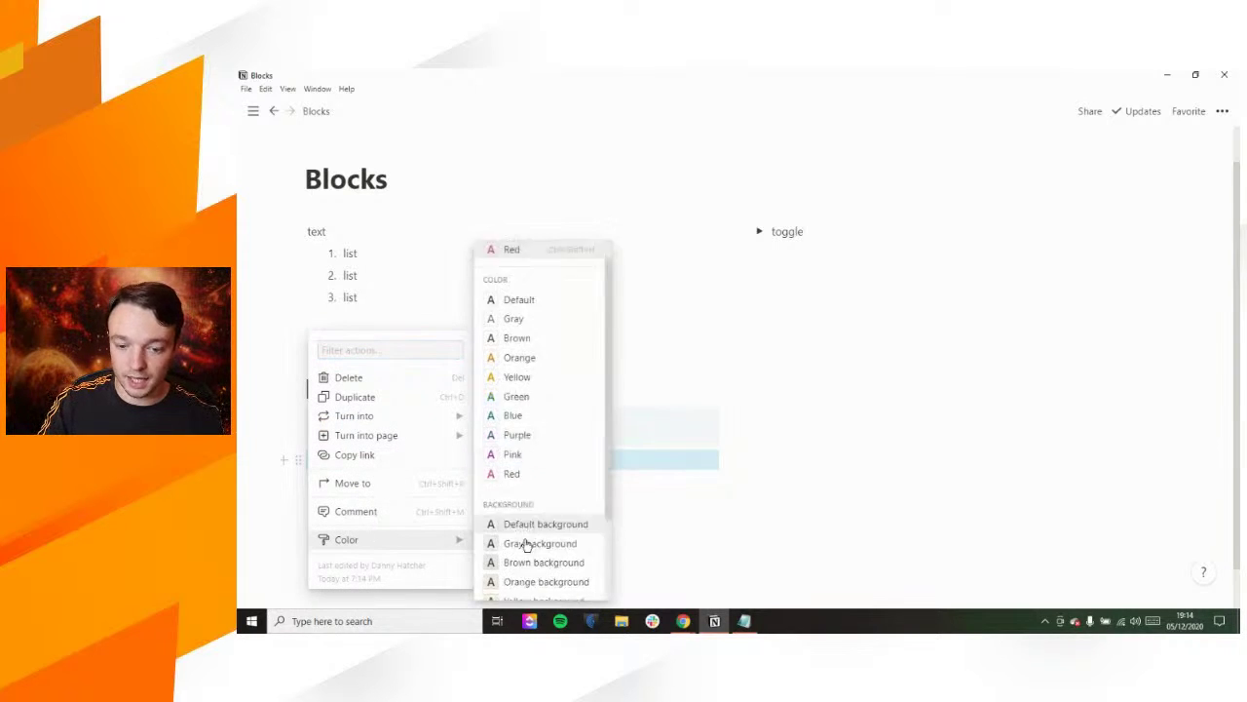
pyautogui.click(527, 532)
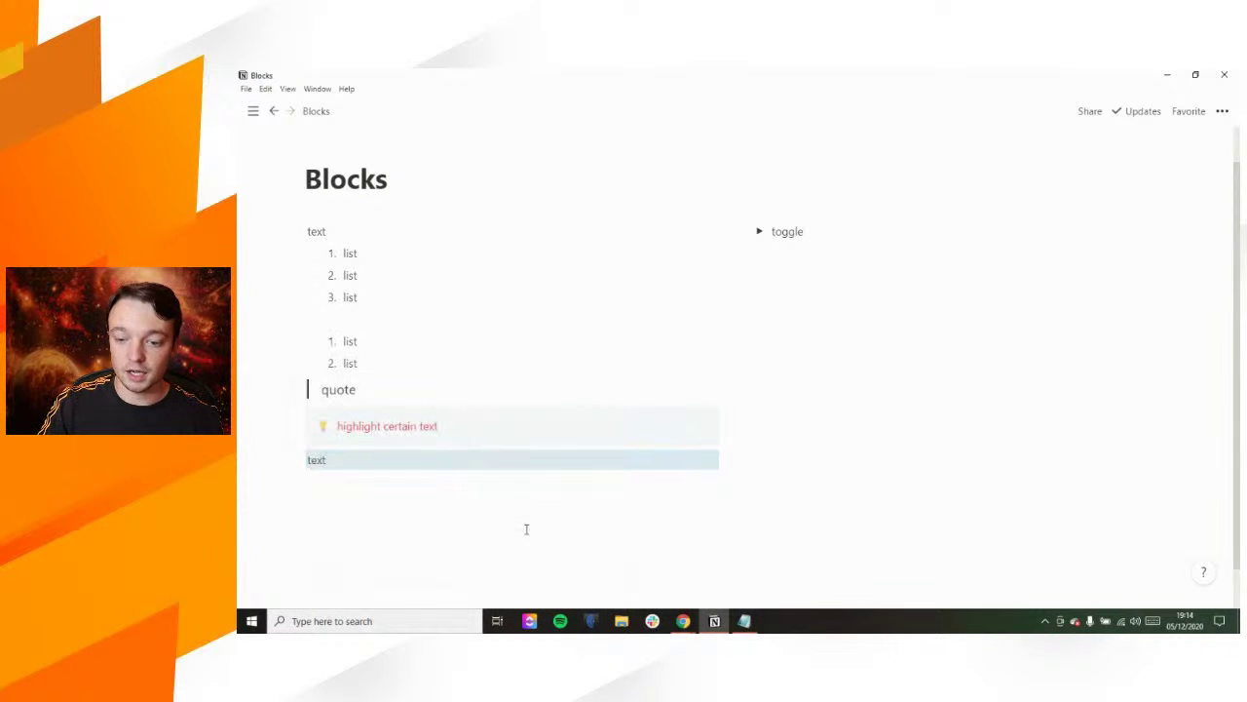
# Step: Apply the Red text color to just the word "text" in the block below the callout
pyautogui.doubleClick(319, 459)
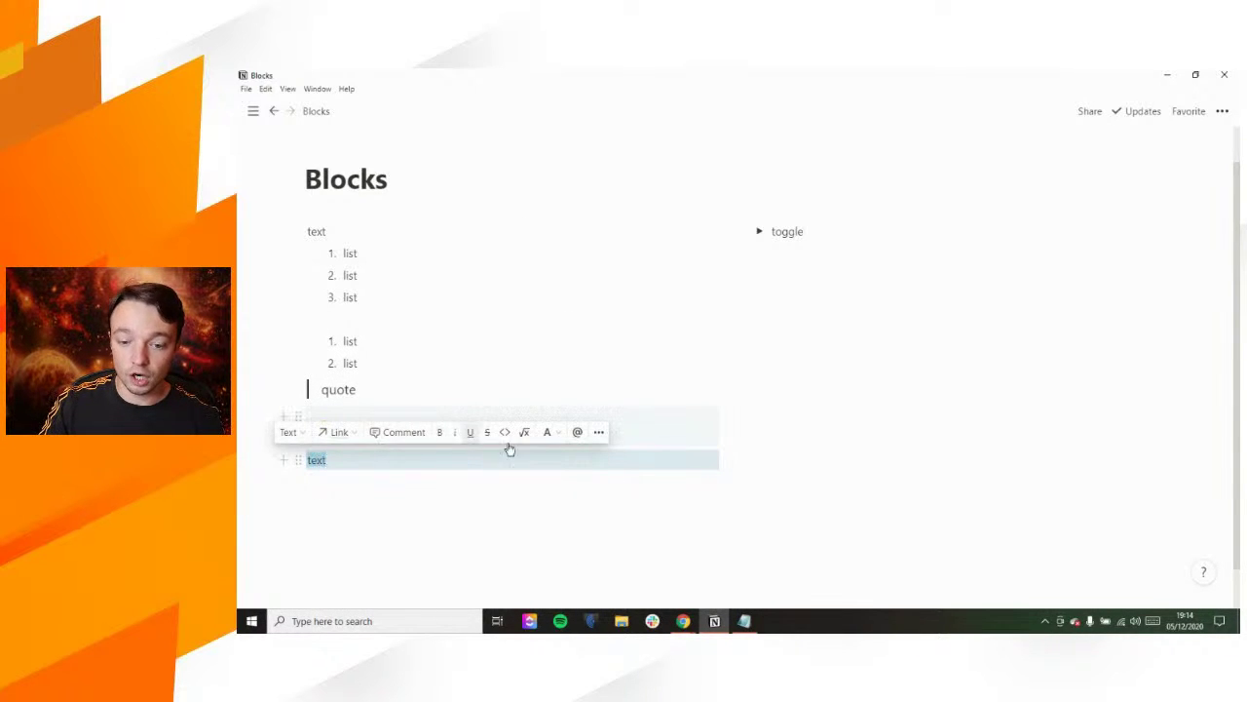
pyautogui.click(552, 441)
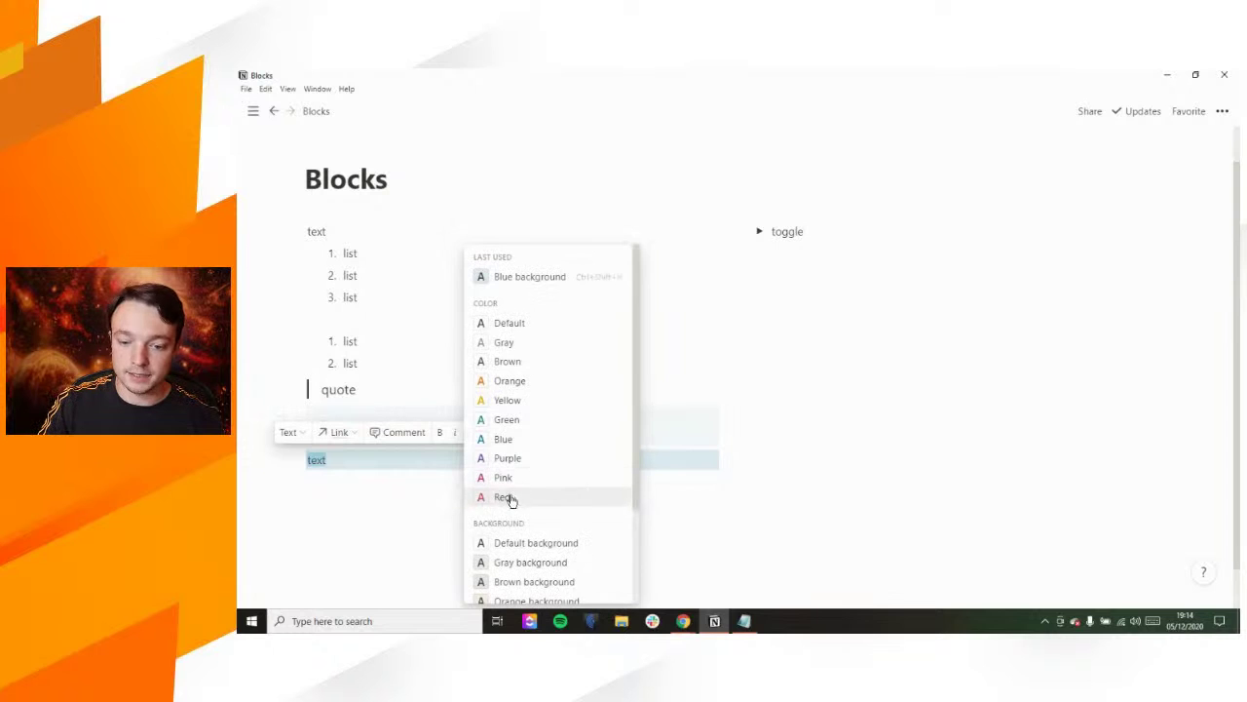
pyautogui.click(508, 496)
pyautogui.click(399, 457)
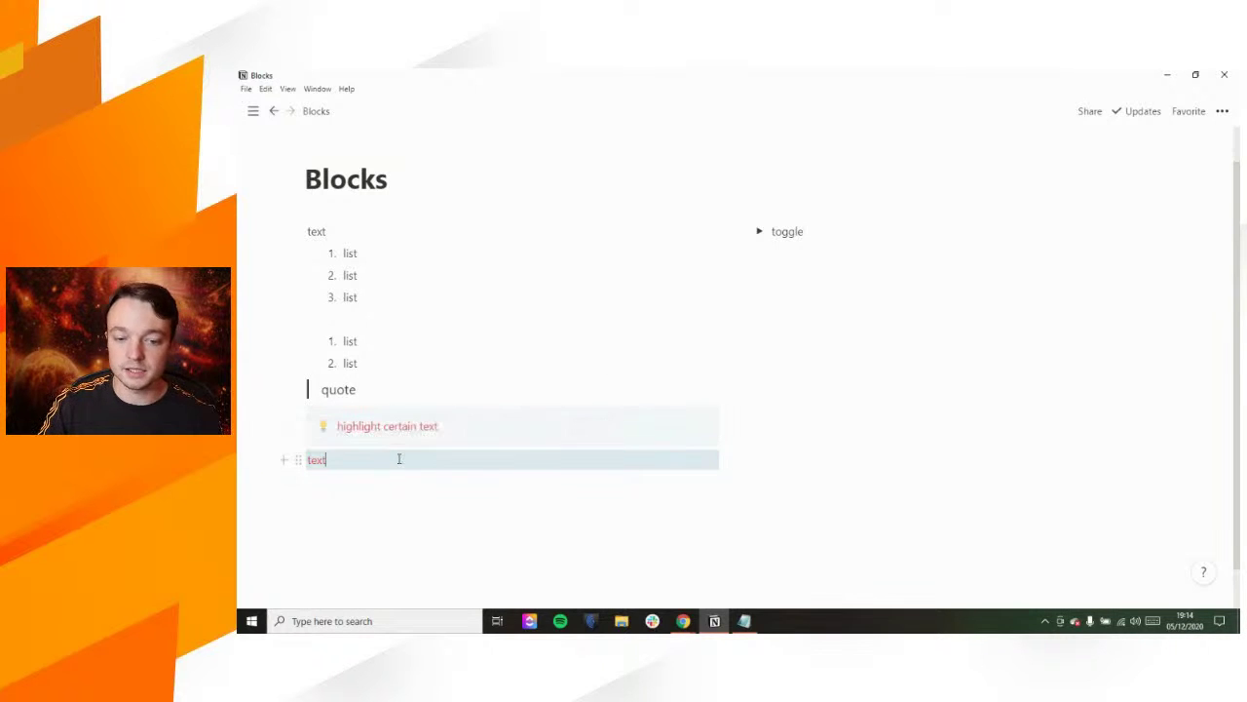
# Step: Change the whole "text" block below the callout to the Red block color
pyautogui.click(298, 459)
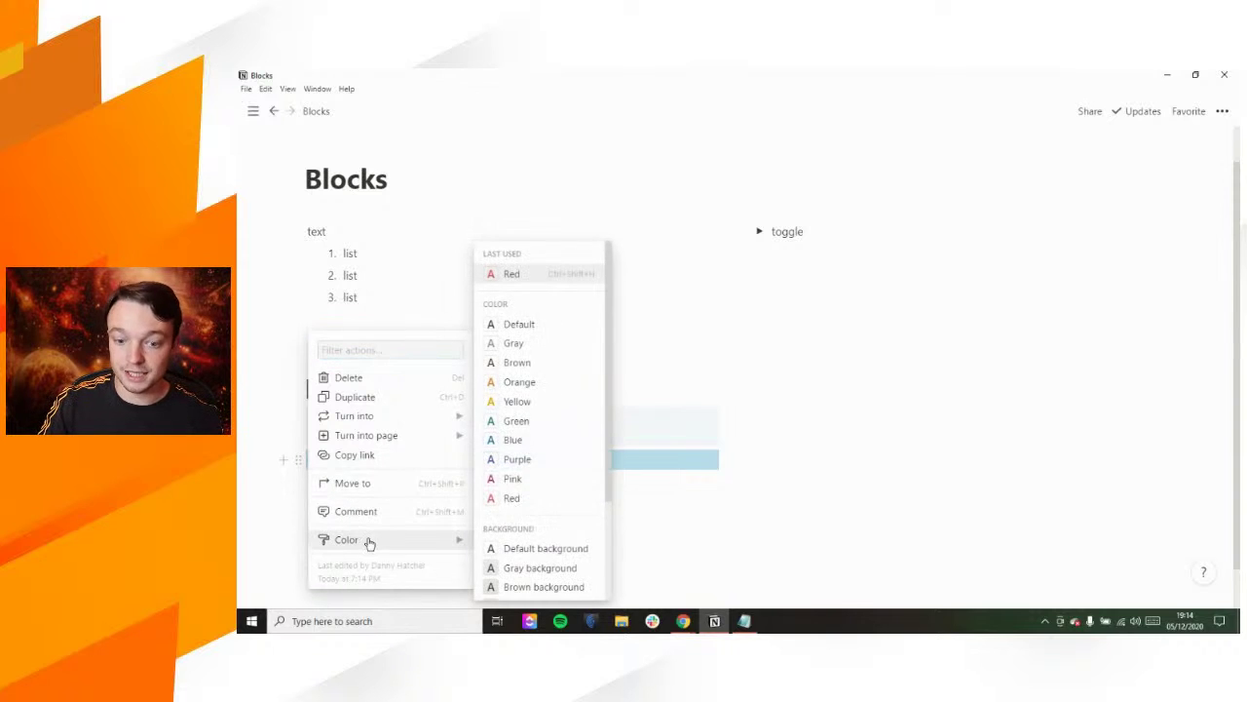
pyautogui.moveTo(404, 537)
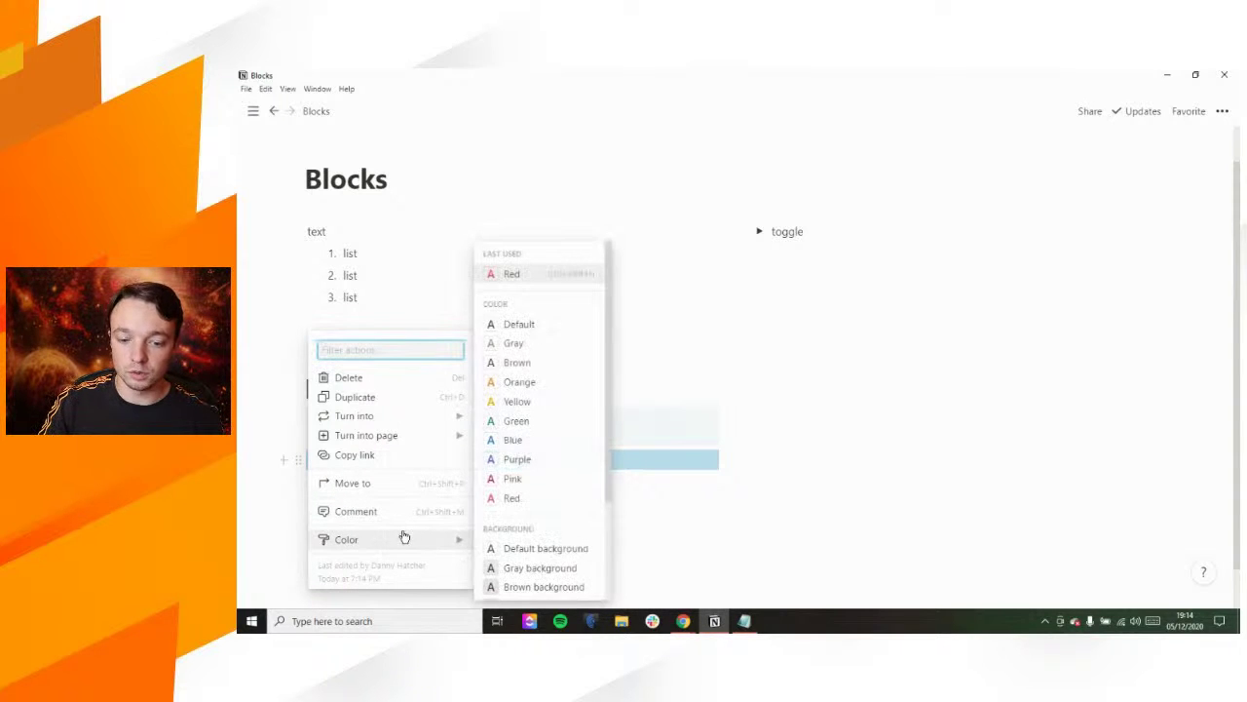
pyautogui.click(517, 498)
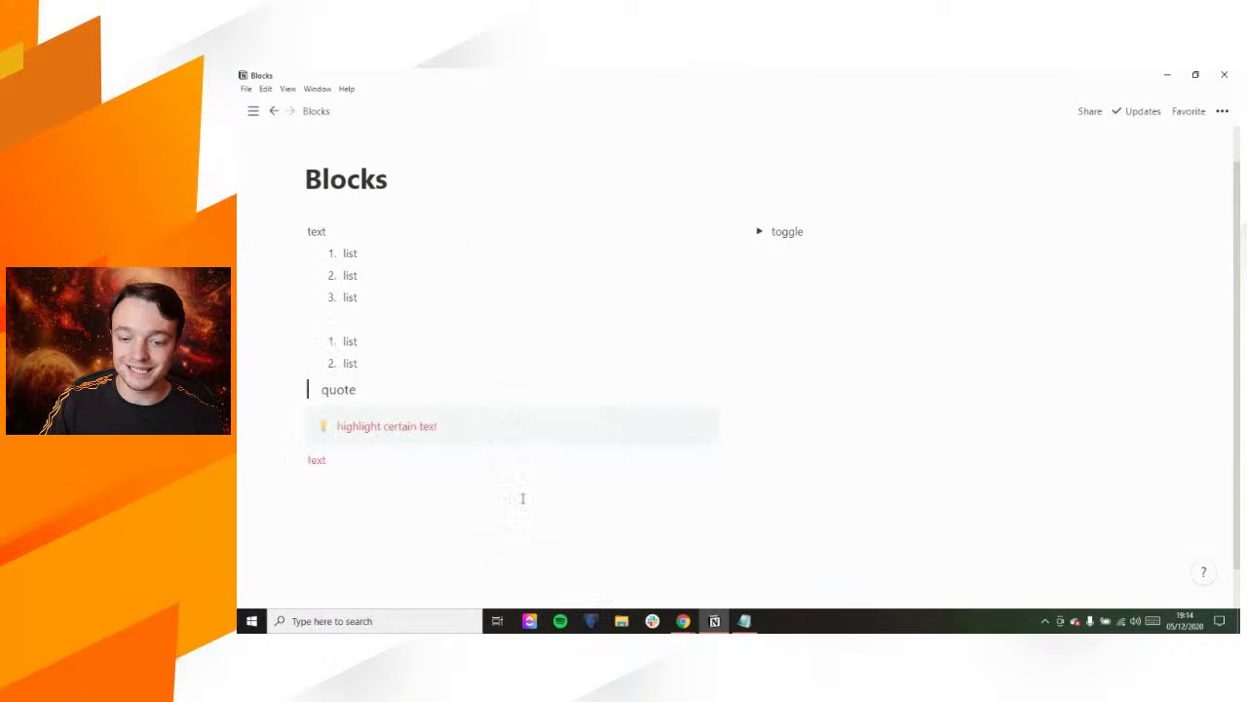
# Step: Apply Blue background to just the selected word "text" in the block below the callout
pyautogui.doubleClick(318, 461)
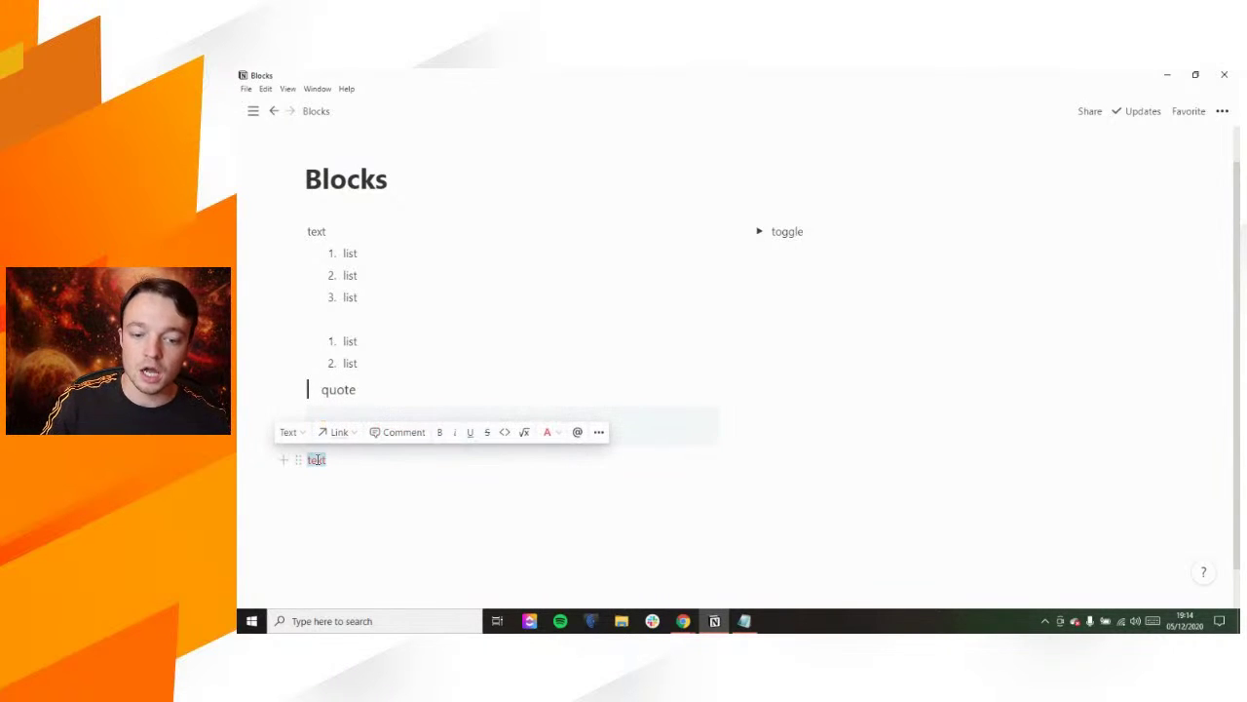
pyautogui.click(556, 441)
pyautogui.scroll(-1, 560, 445)
pyautogui.scroll(-2, 559, 443)
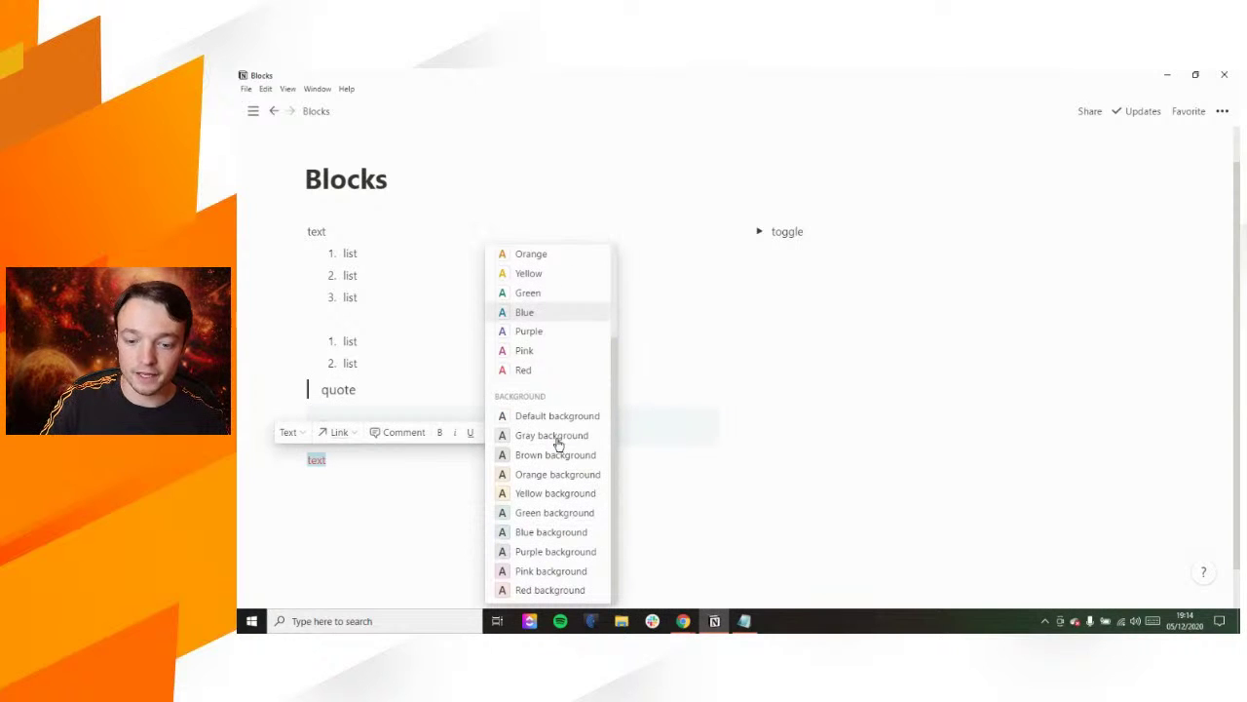
pyautogui.click(541, 532)
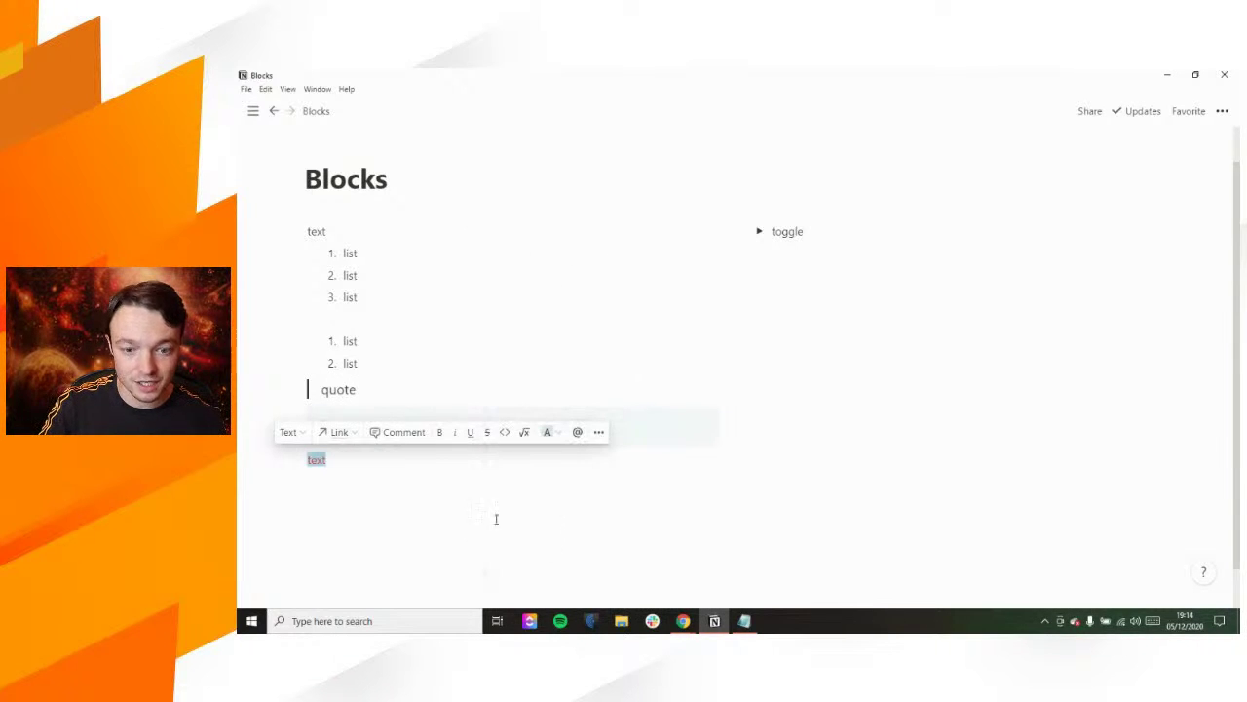
pyautogui.click(367, 457)
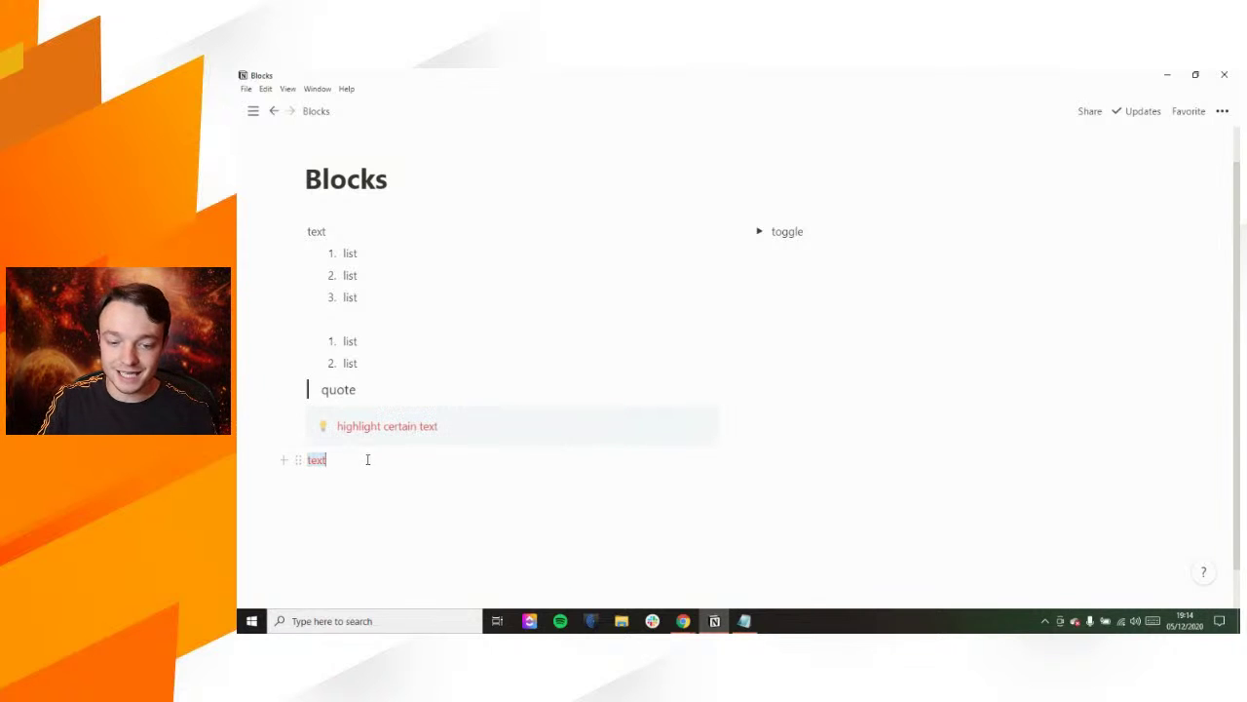
# Step: Append "add more text" to the "text" block below the callout
pyautogui.click(509, 426)
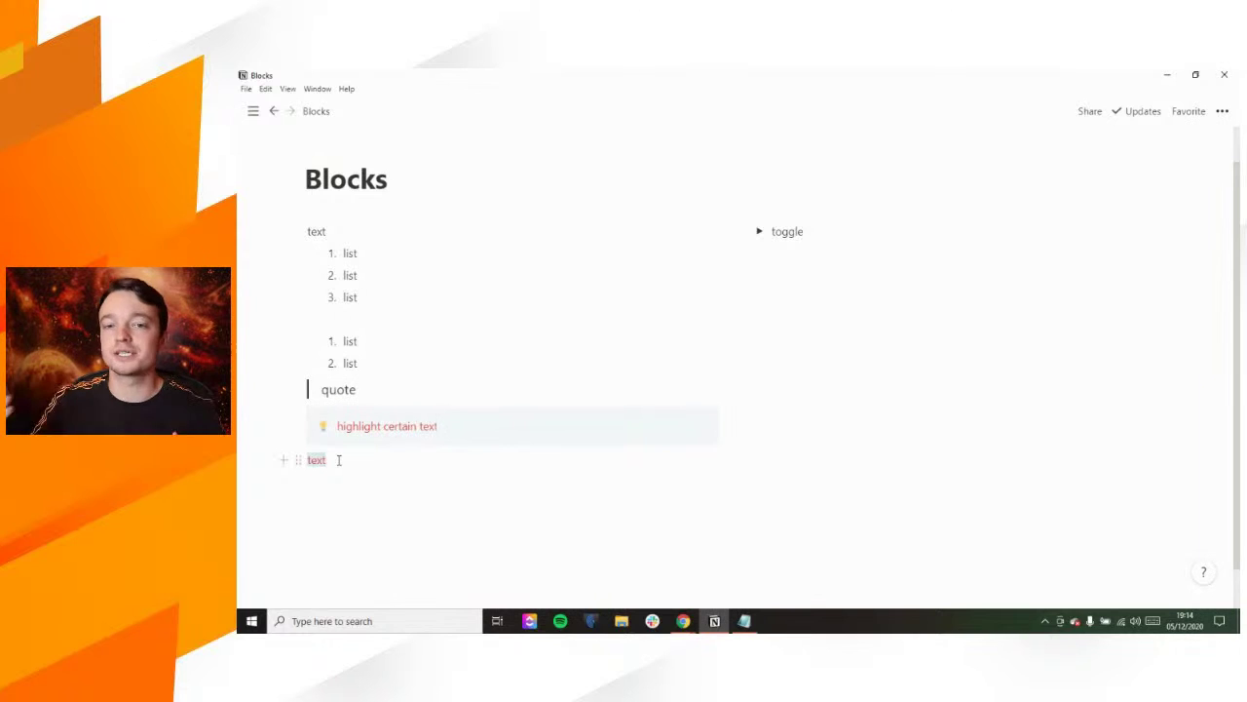
pyautogui.click(332, 460)
pyautogui.write('a')
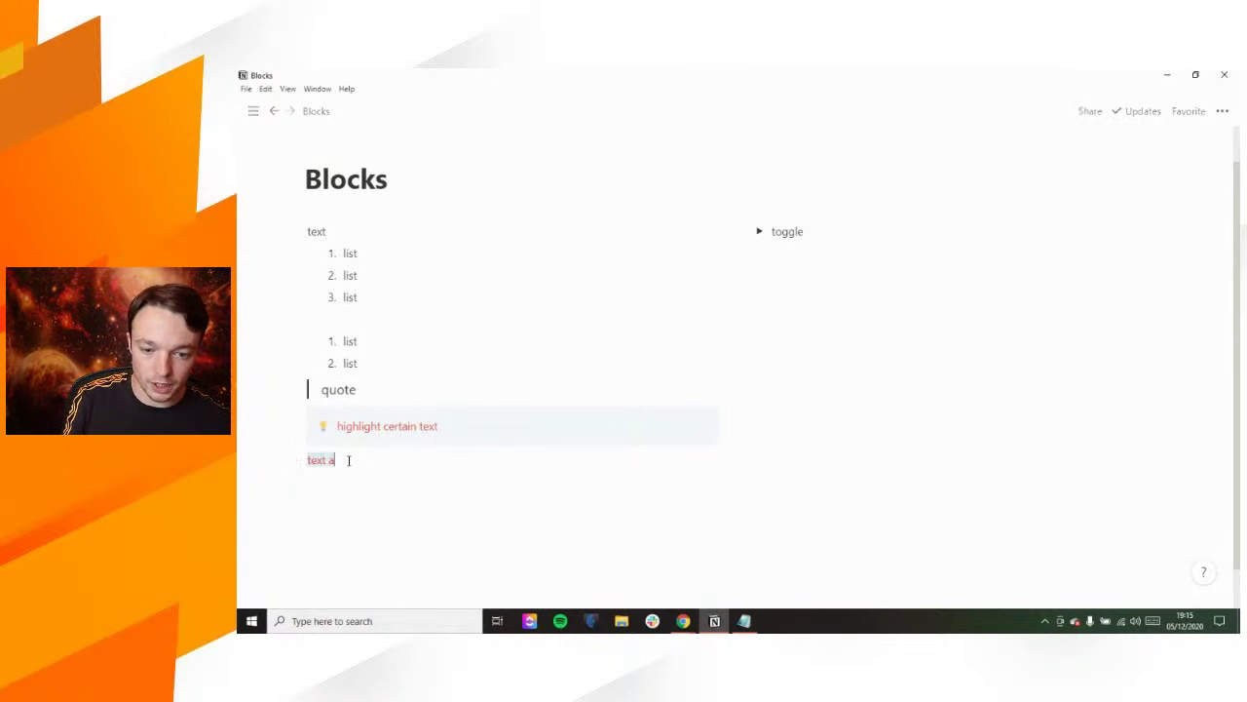
pyautogui.write('dd more text')
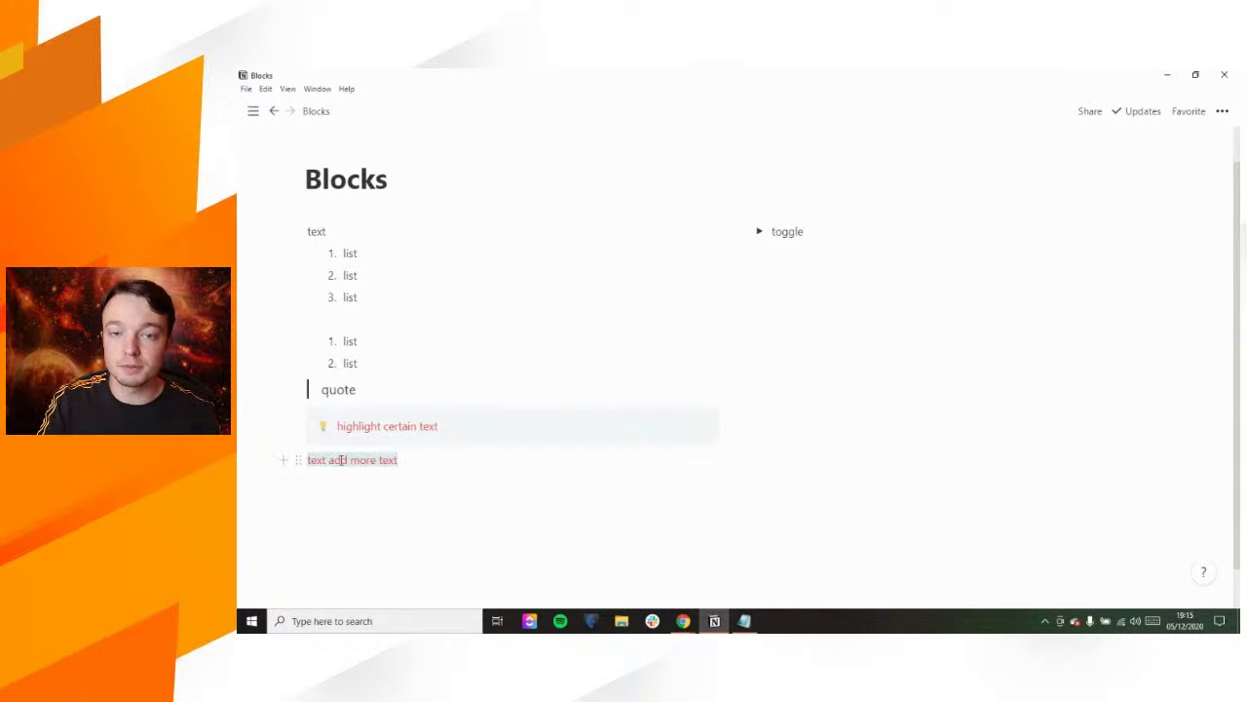
# Step: Apply Default background to just the words "more text" in the block below the callout
pyautogui.moveTo(351, 460); pyautogui.dragTo(397, 460)
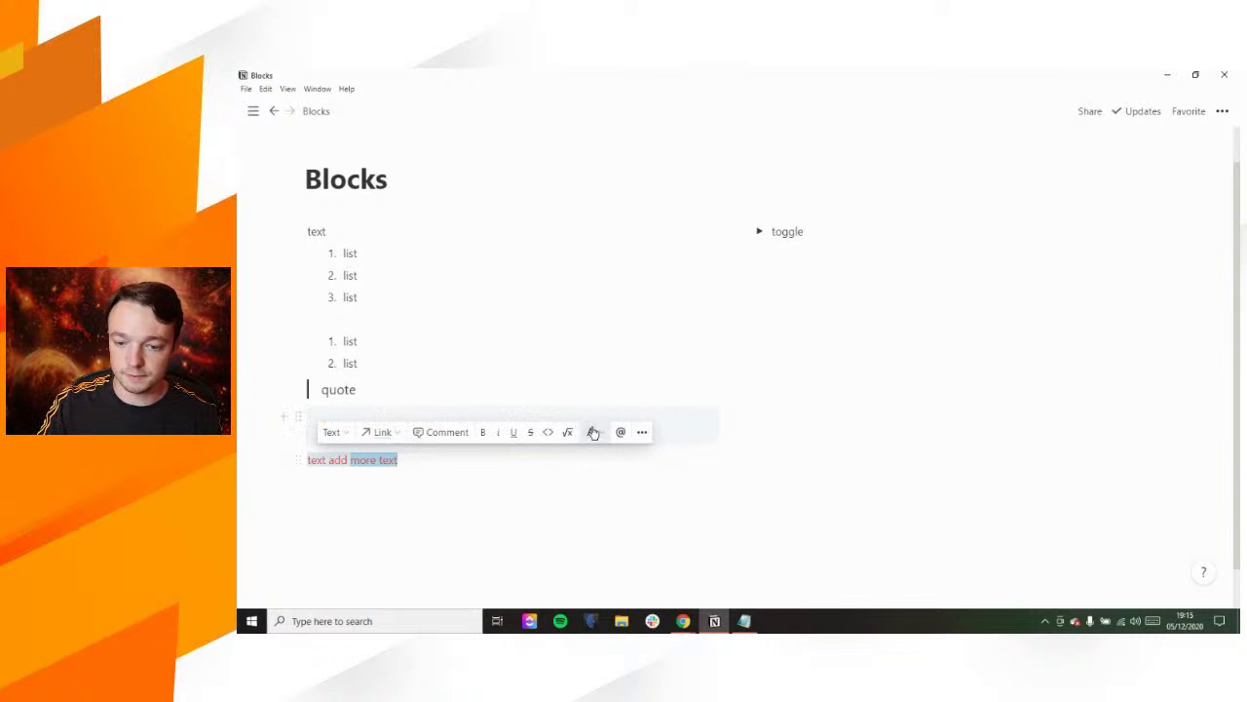
pyautogui.click(599, 434)
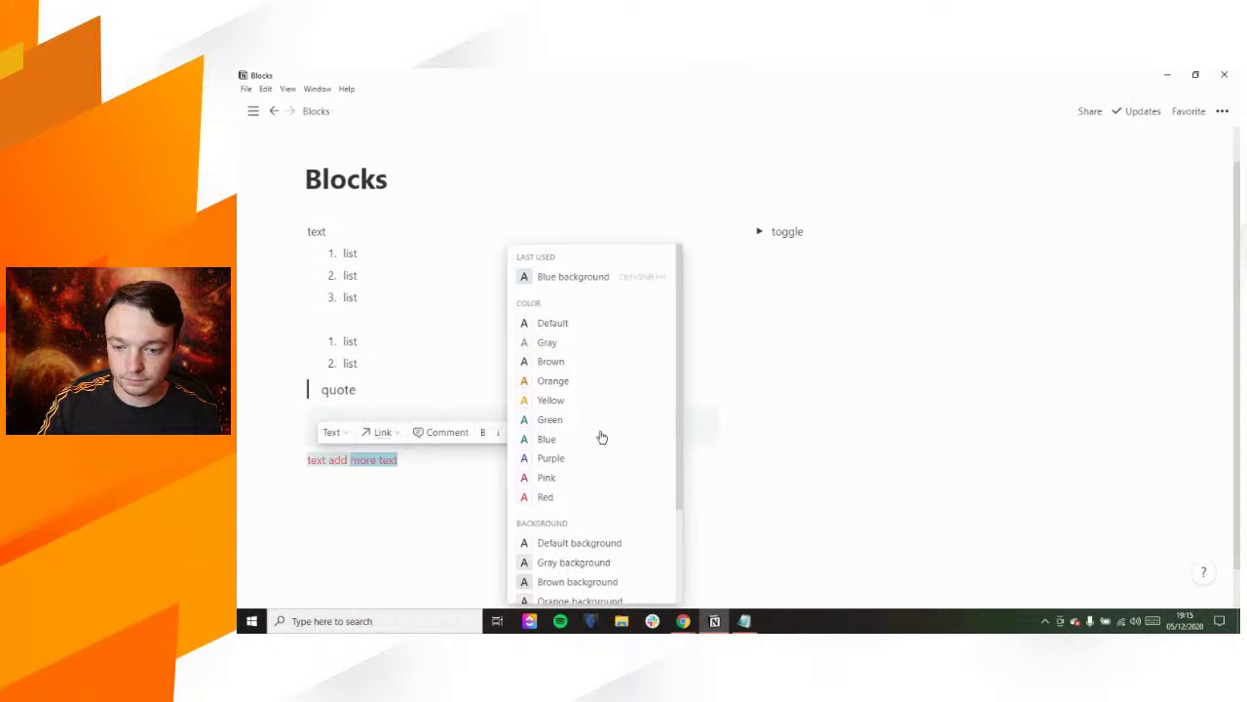
pyautogui.click(571, 542)
pyautogui.click(435, 460)
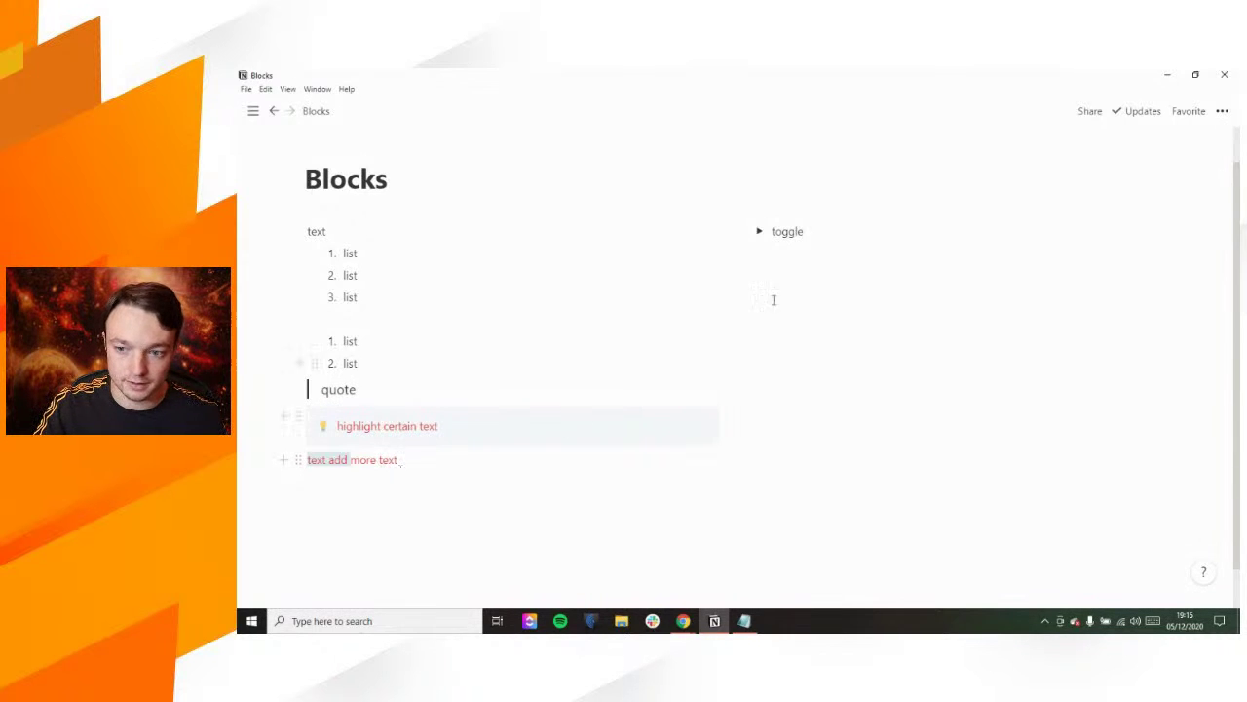
# Step: Create a sub-page named "page" directly below the toggle
pyautogui.click(770, 252)
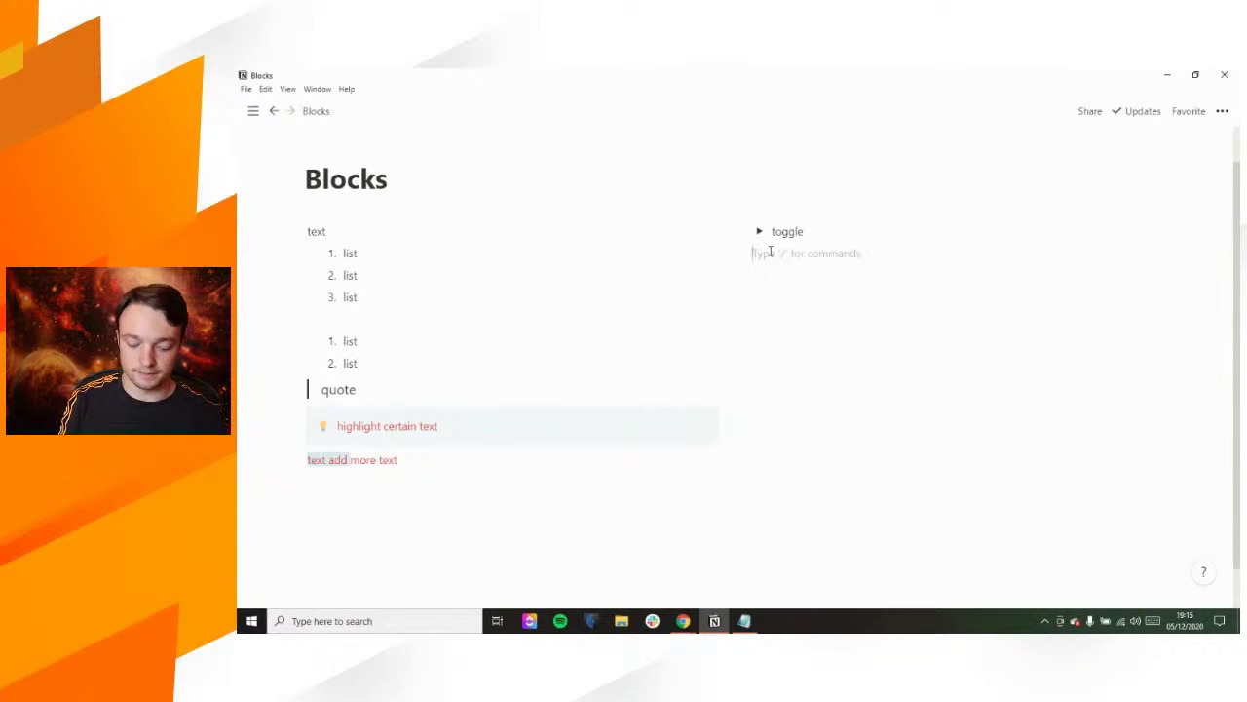
pyautogui.write('/page')
pyautogui.press('Return')
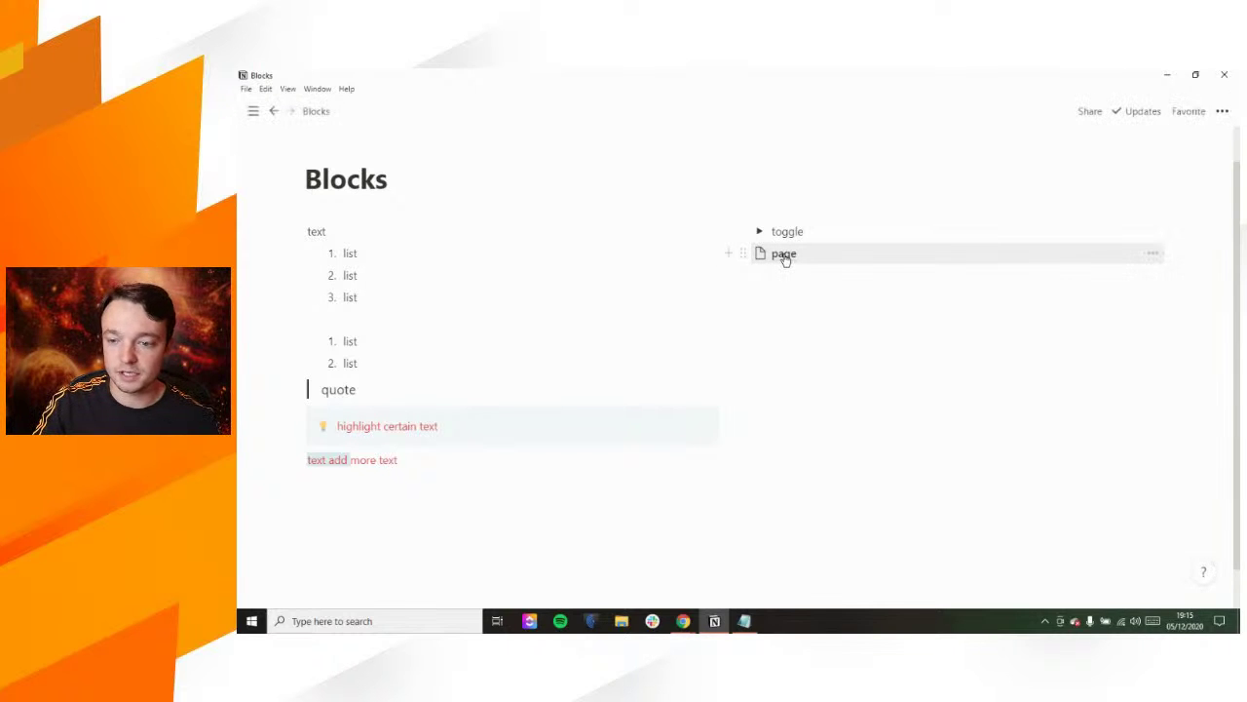
# Step: Inside "page", write "page 2", convert that line into a sub-page and open it
pyautogui.click(785, 256)
pyautogui.click(601, 266)
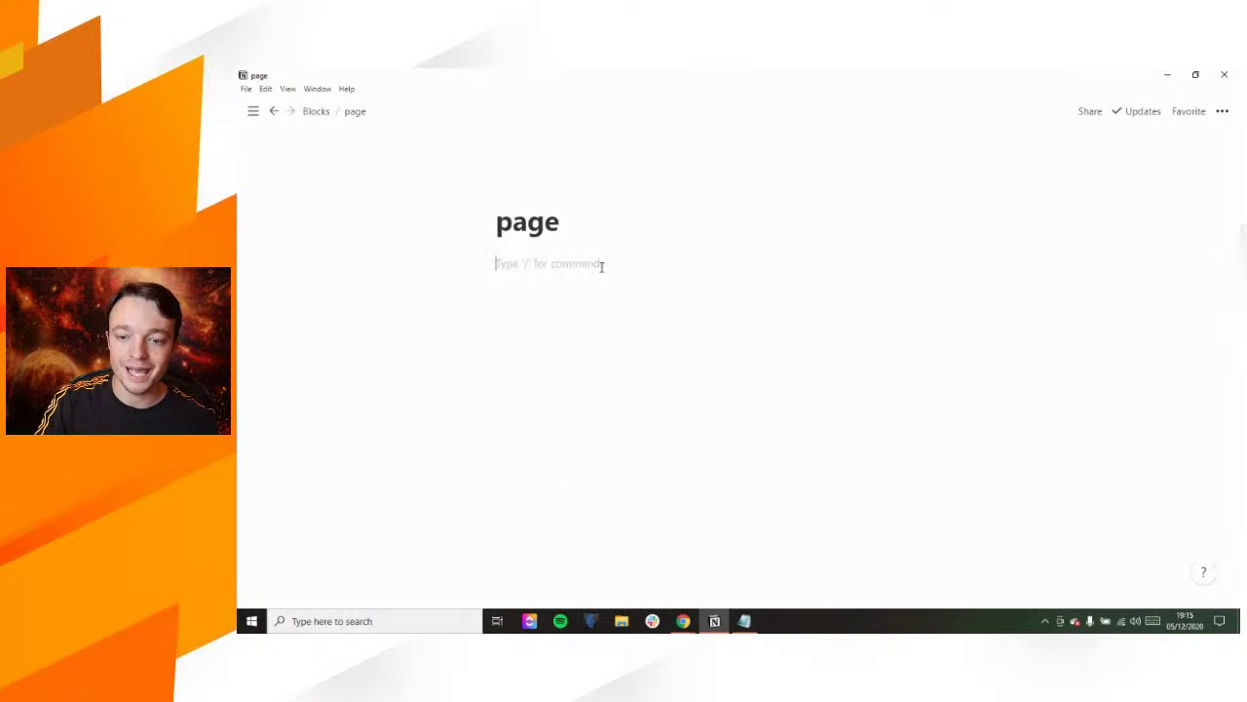
pyautogui.write('page')
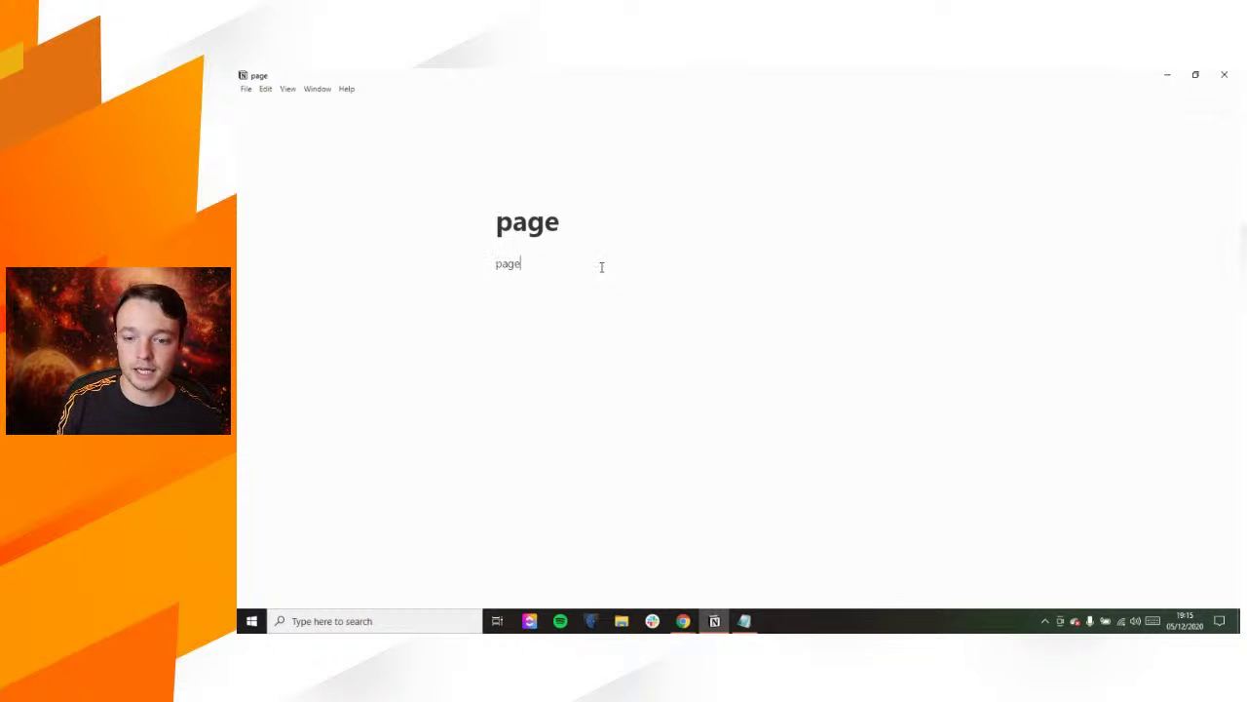
pyautogui.write(' 2')
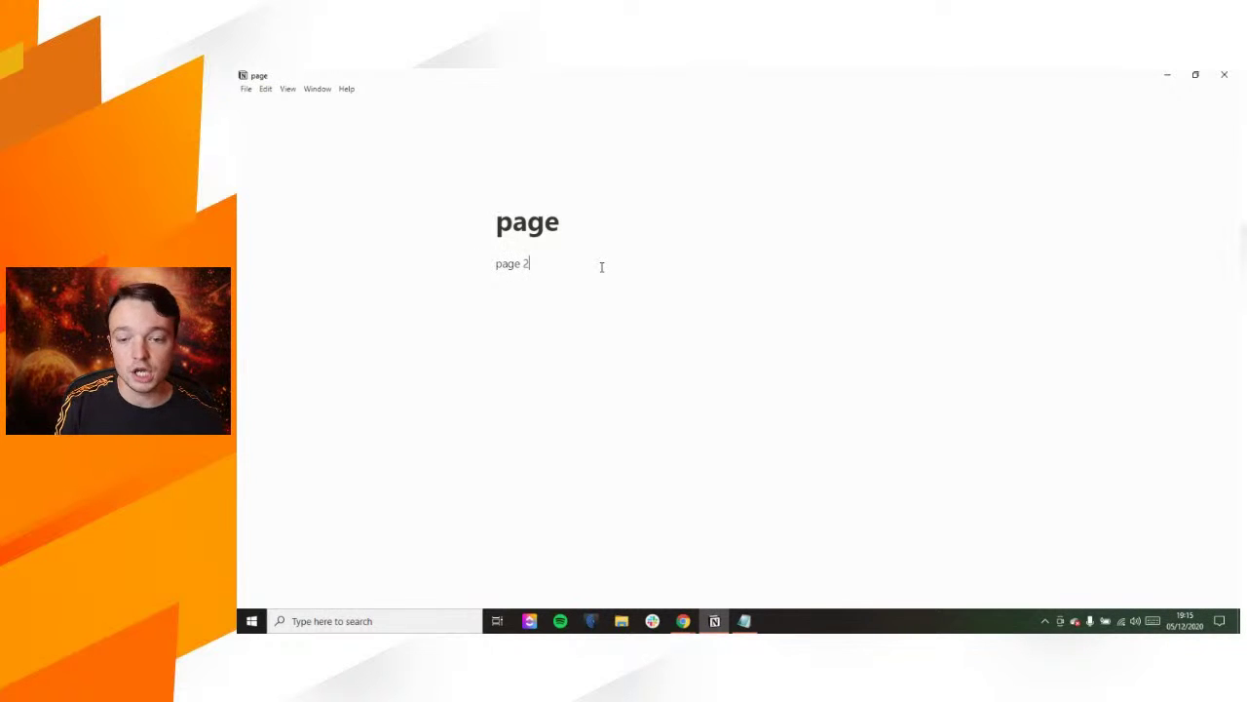
pyautogui.hotkey('ctrl', 'shift', '9')
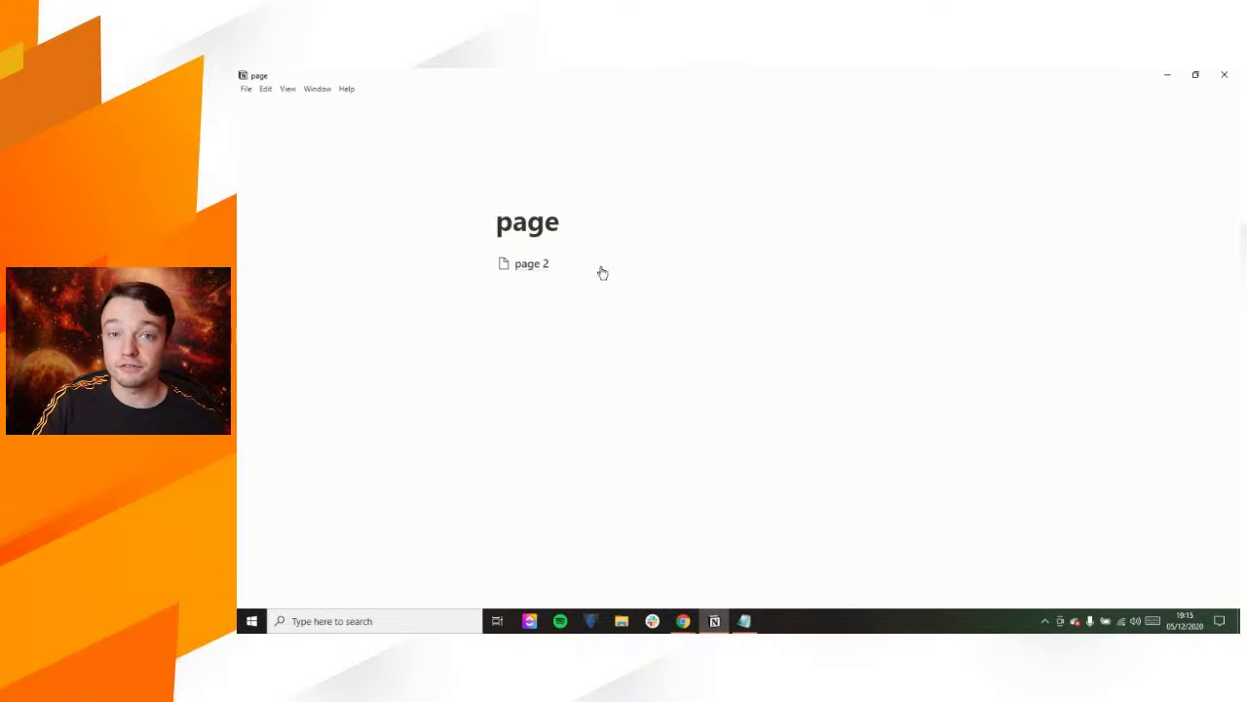
pyautogui.click(544, 267)
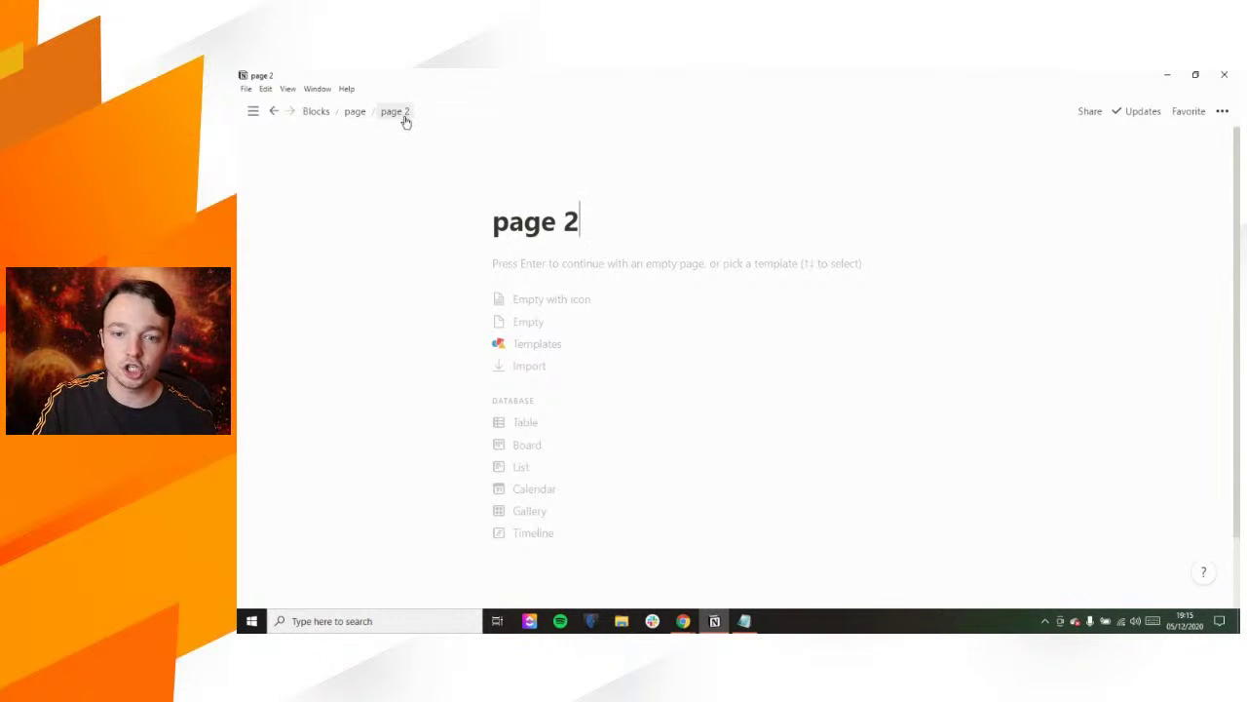
# Step: On the Blocks page, add a link to the existing "page 2" below the "page" block and follow it to check its location
pyautogui.click(317, 111)
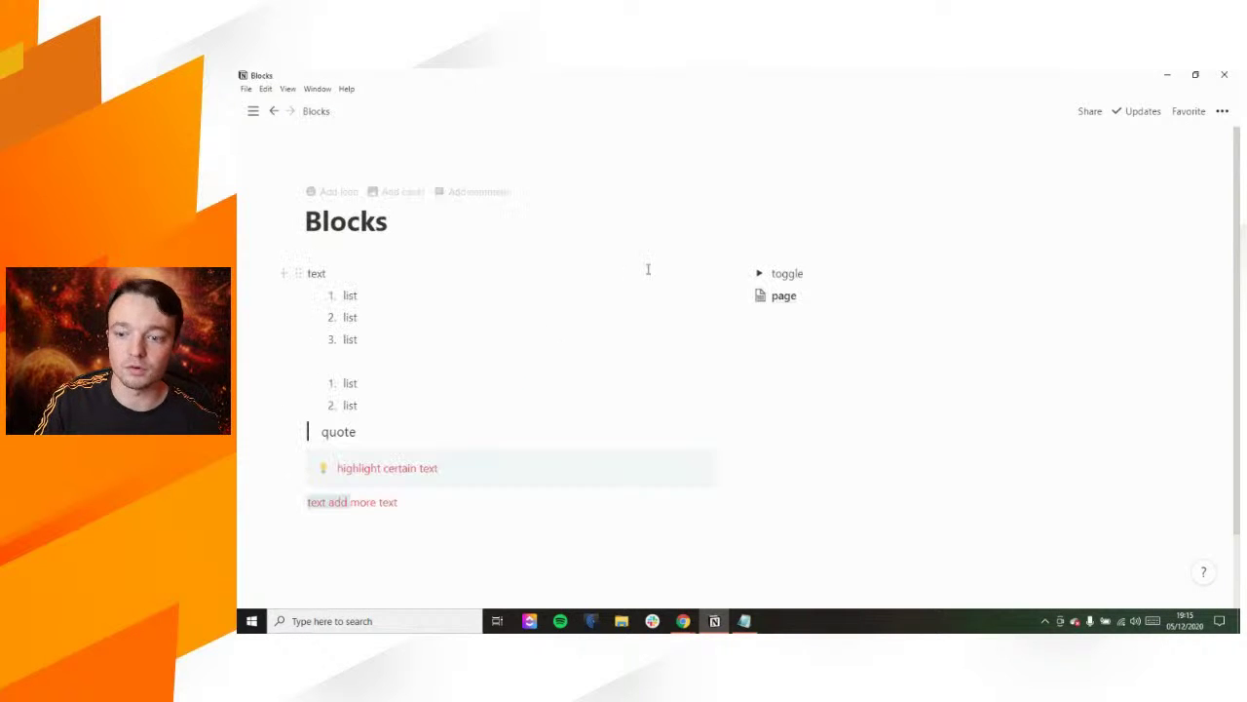
pyautogui.click(776, 315)
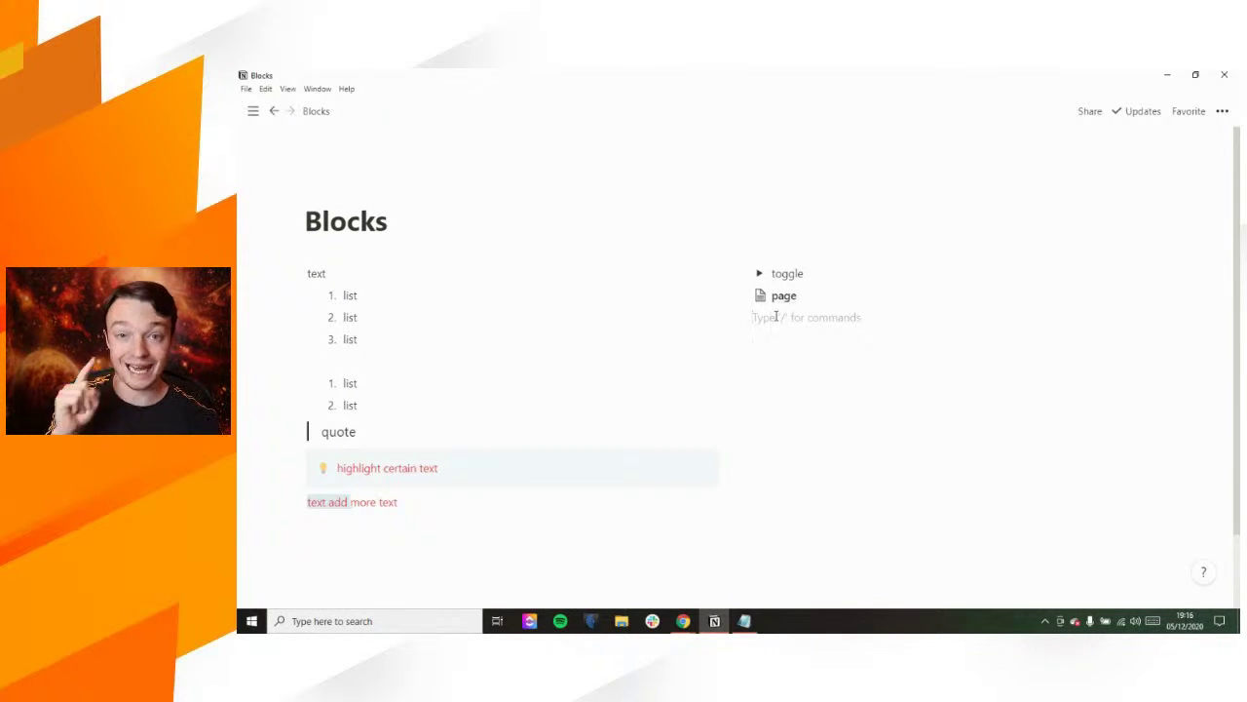
pyautogui.write('/link')
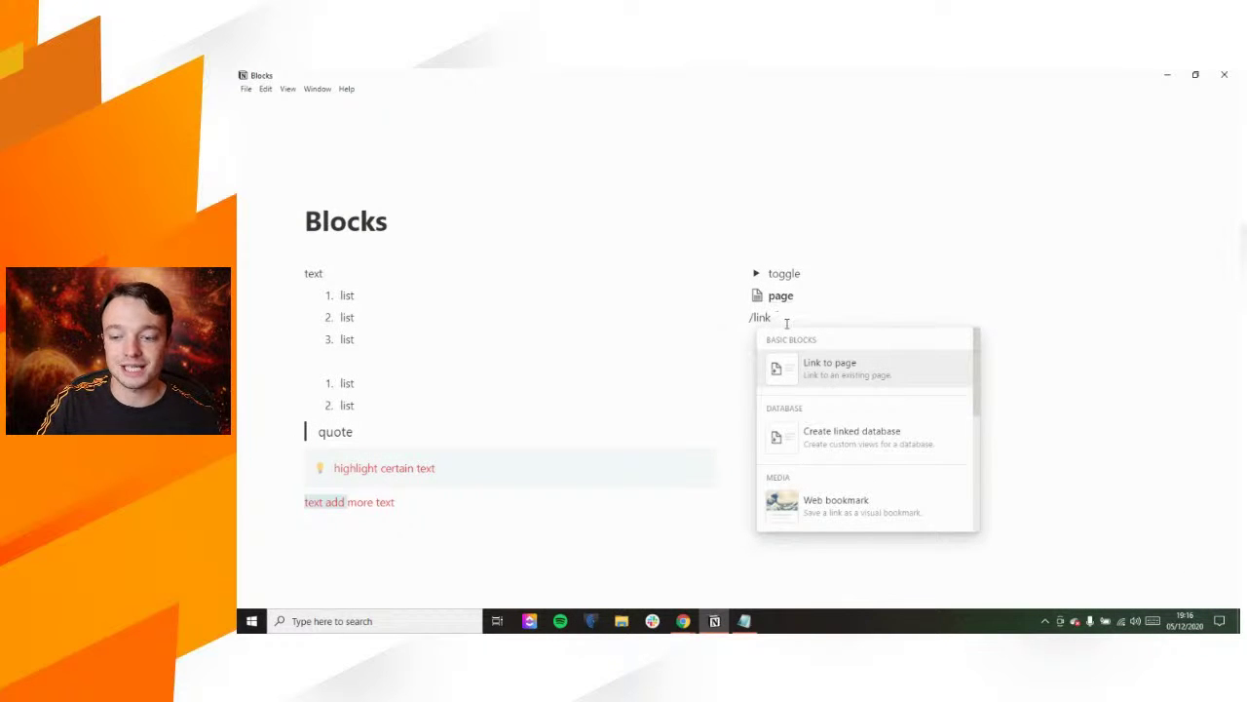
pyautogui.click(828, 370)
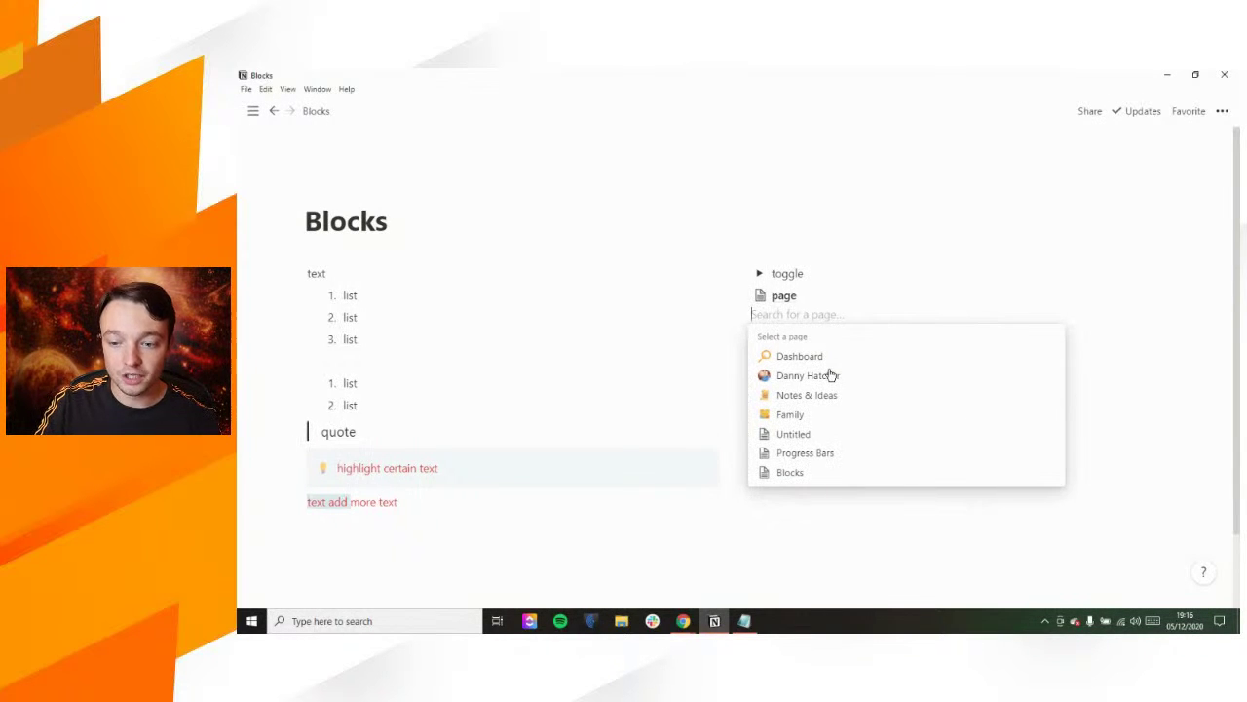
pyautogui.write('page 2')
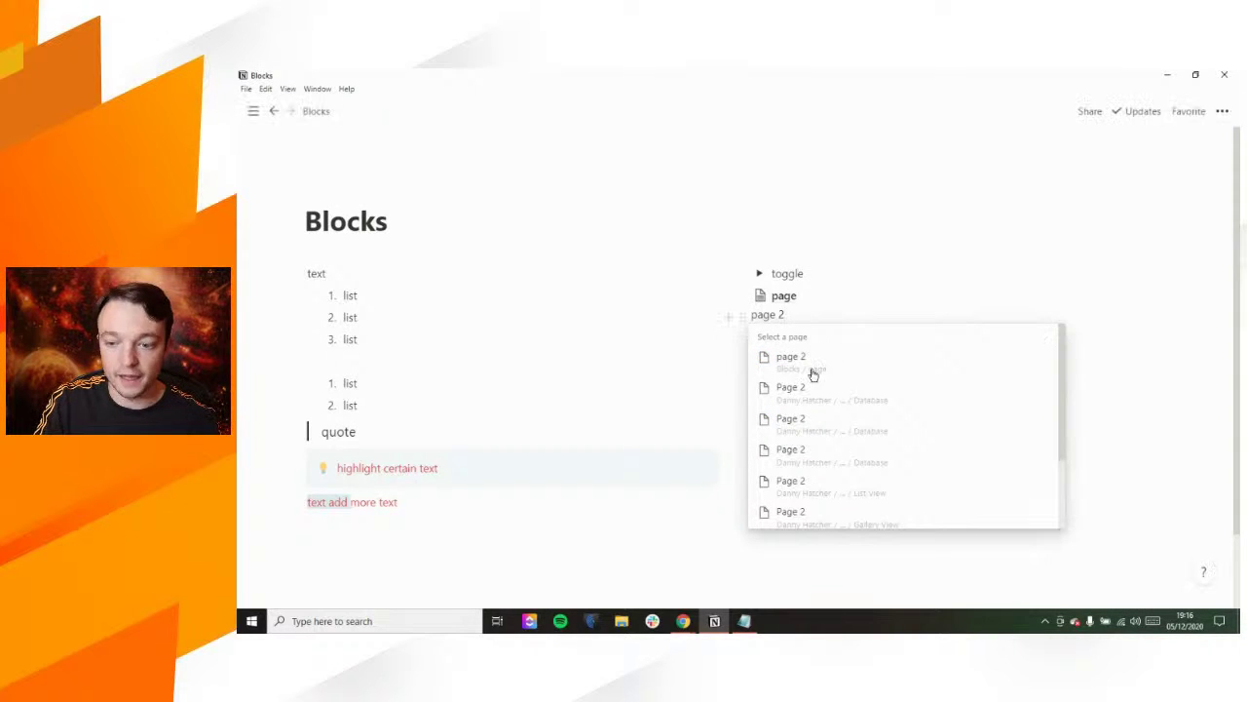
pyautogui.click(814, 372)
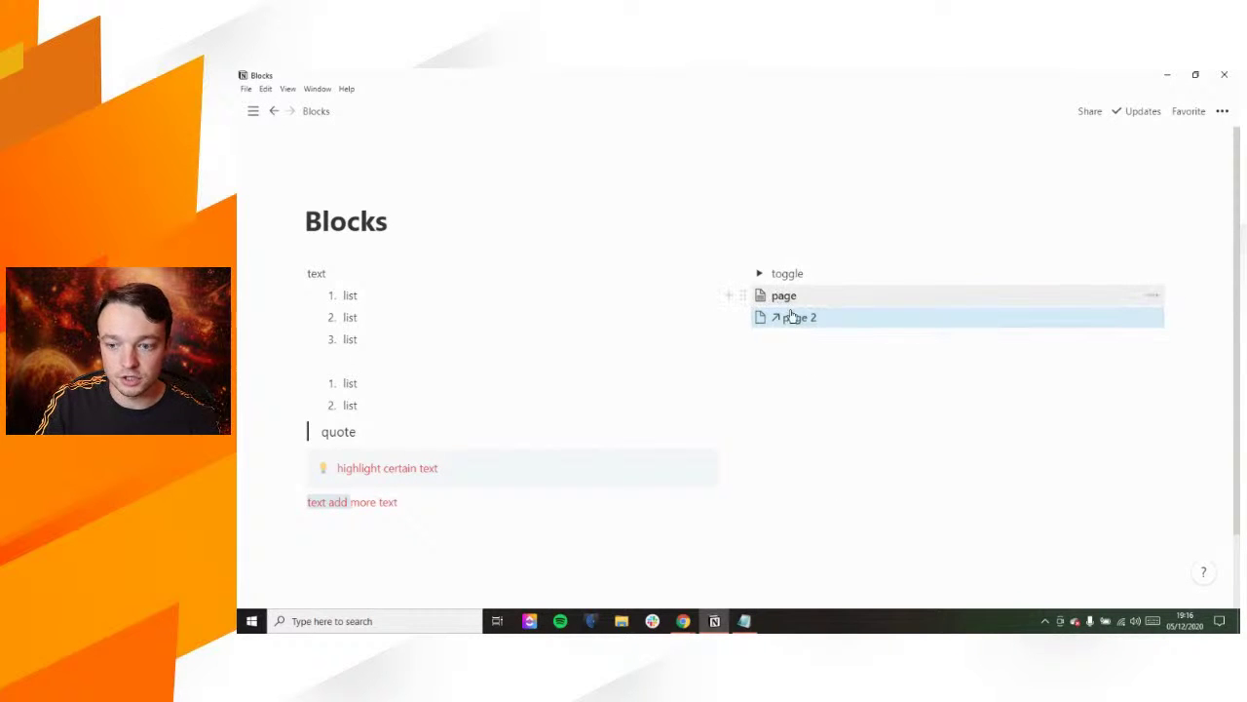
pyautogui.click(798, 322)
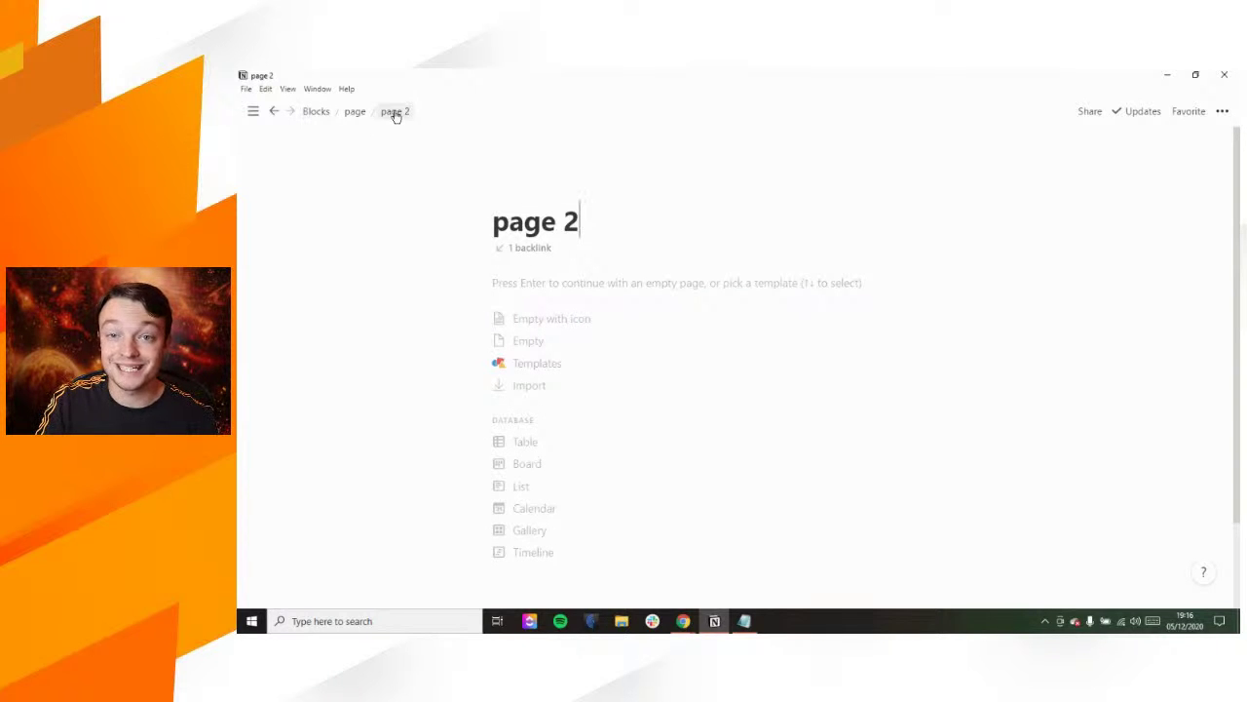
pyautogui.click(316, 112)
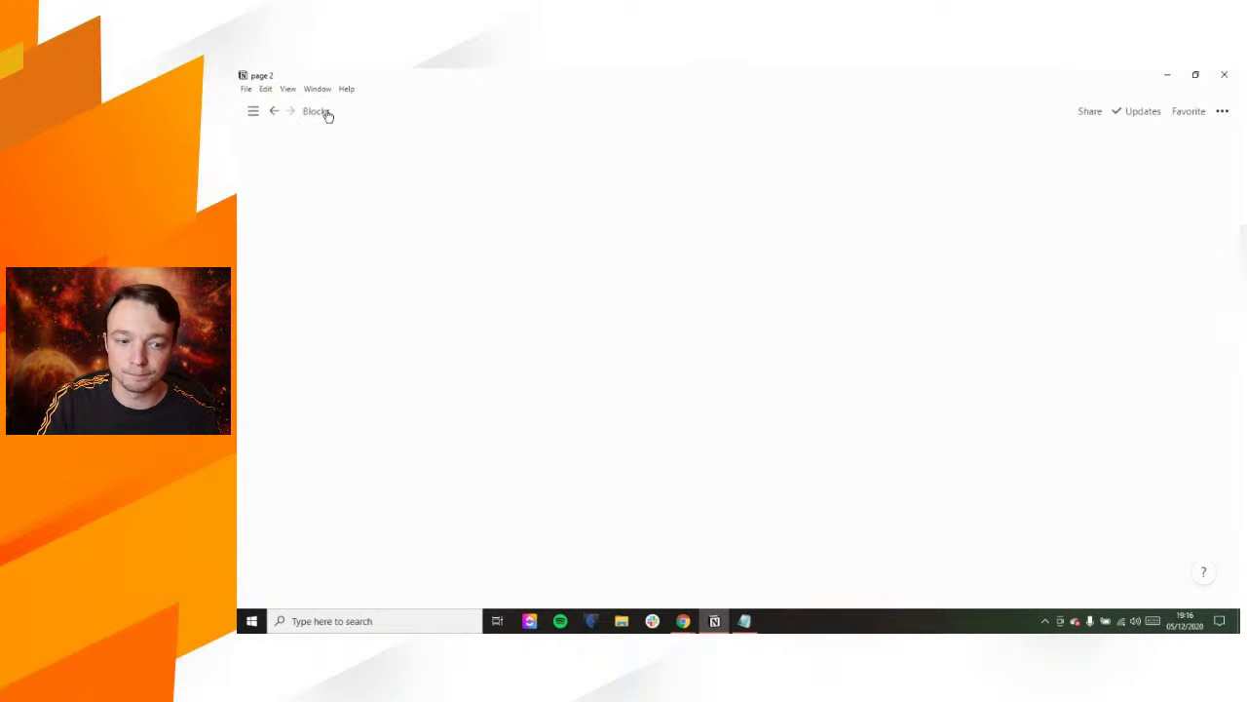
# Step: Try to mention "page2" in a new block below the "page 2" link, and clear the text
pyautogui.click(794, 341)
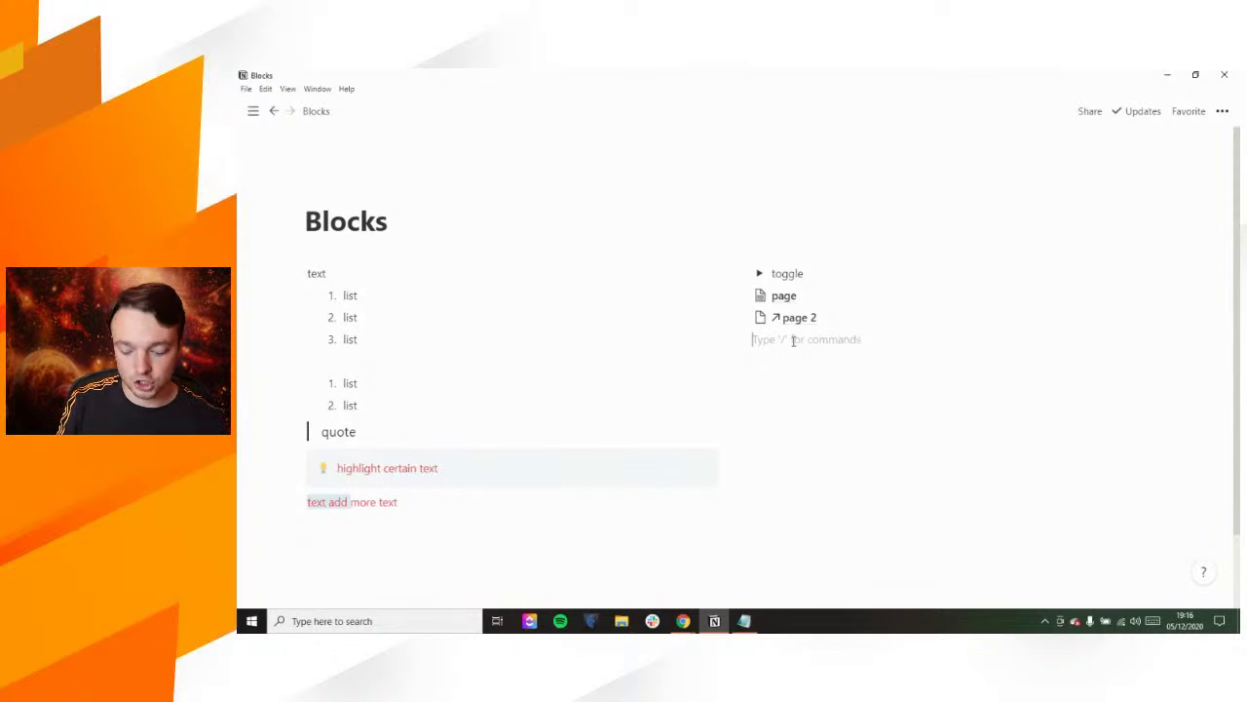
pyautogui.write('@')
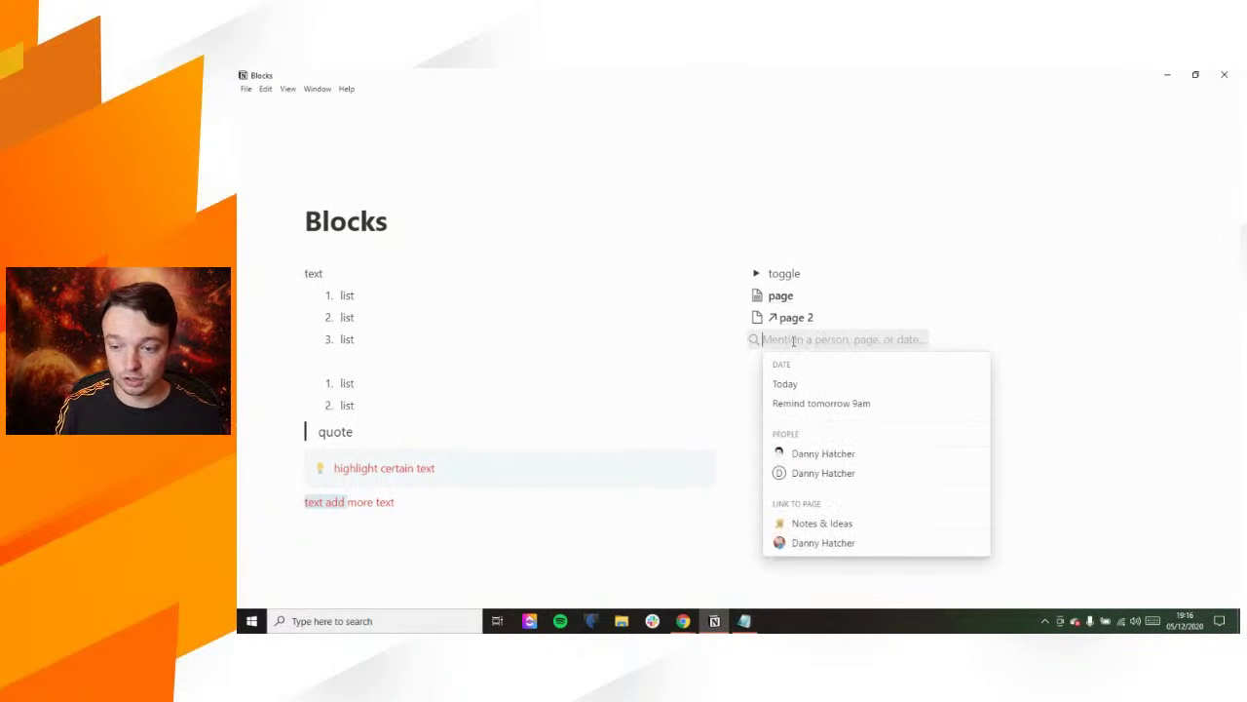
pyautogui.write('page2')
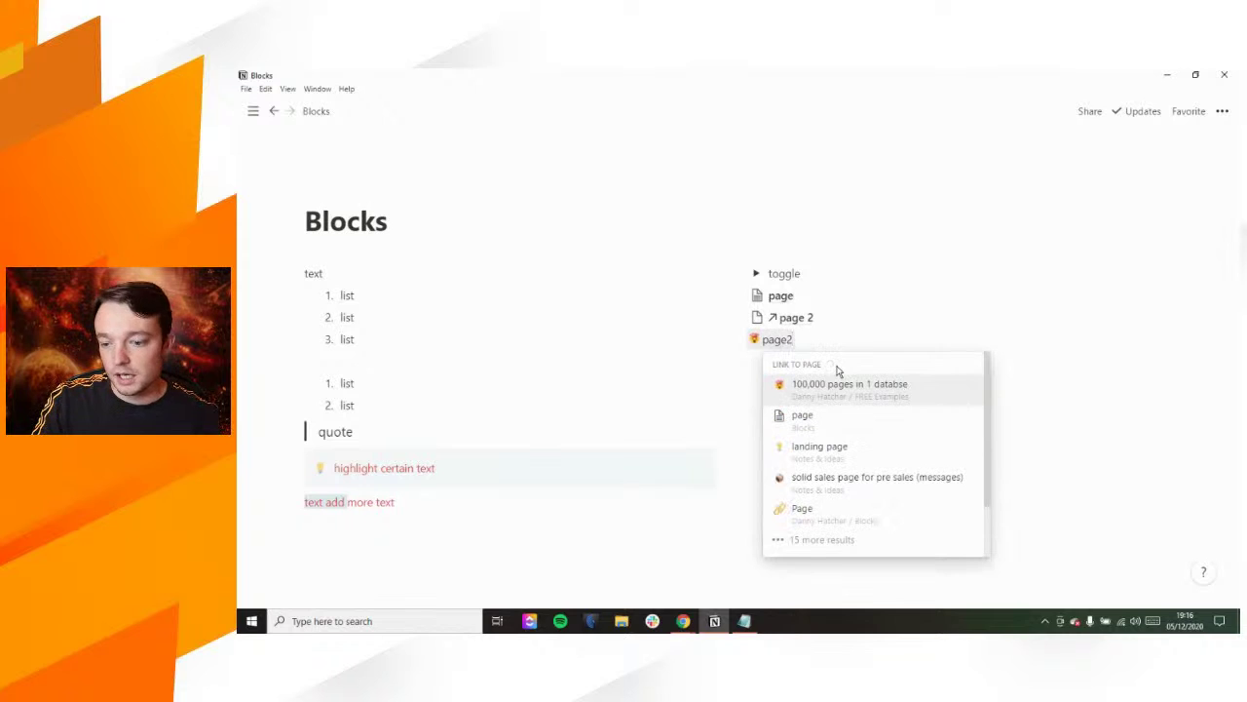
pyautogui.scroll(-1, 834, 443)
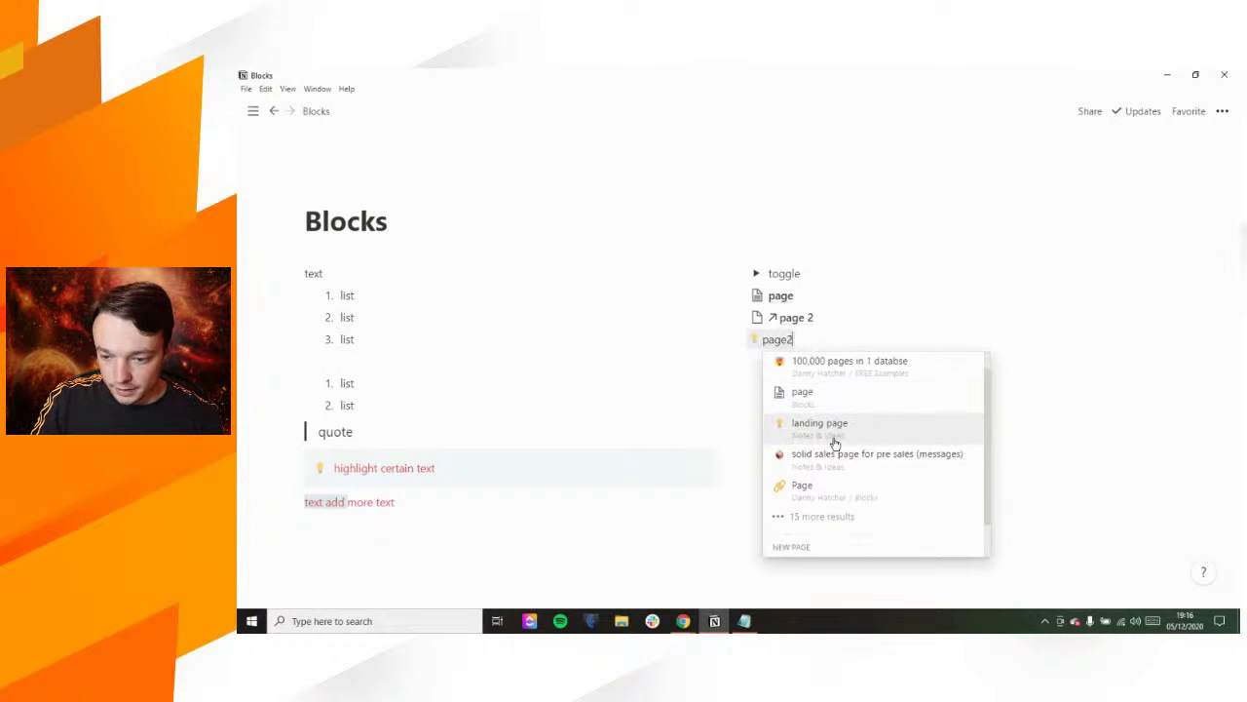
pyautogui.scroll(-2, 834, 444)
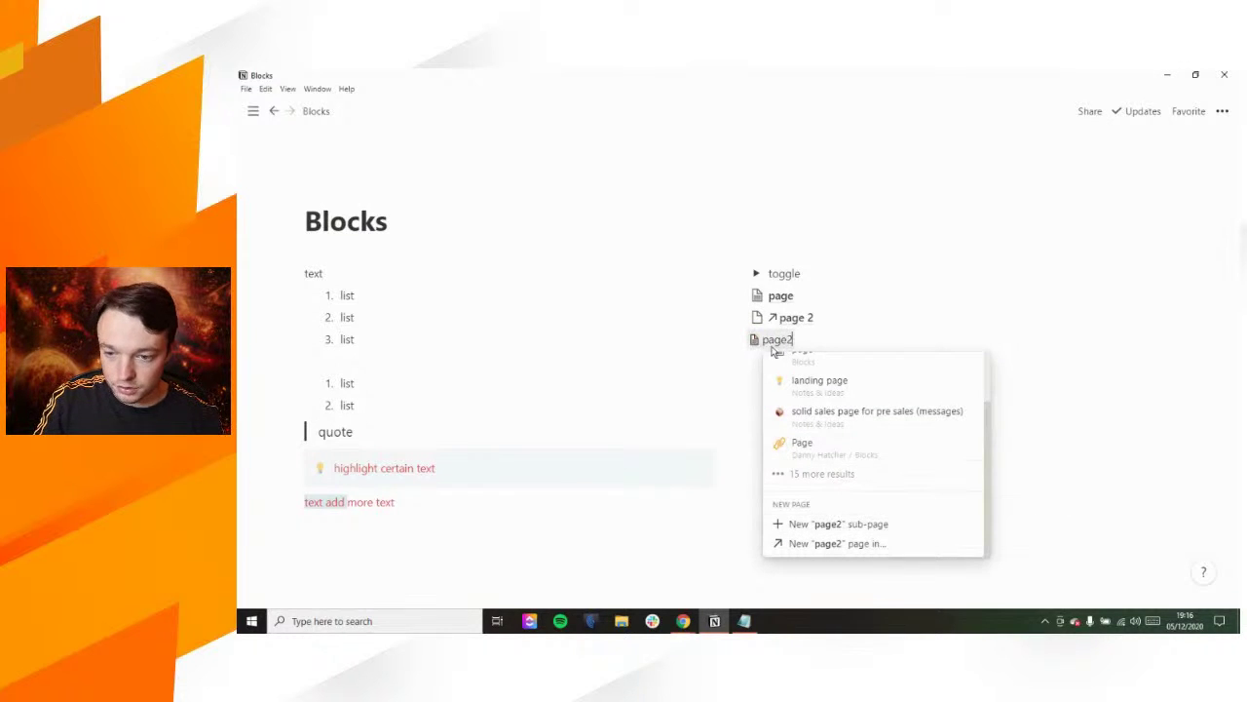
pyautogui.press('Escape')
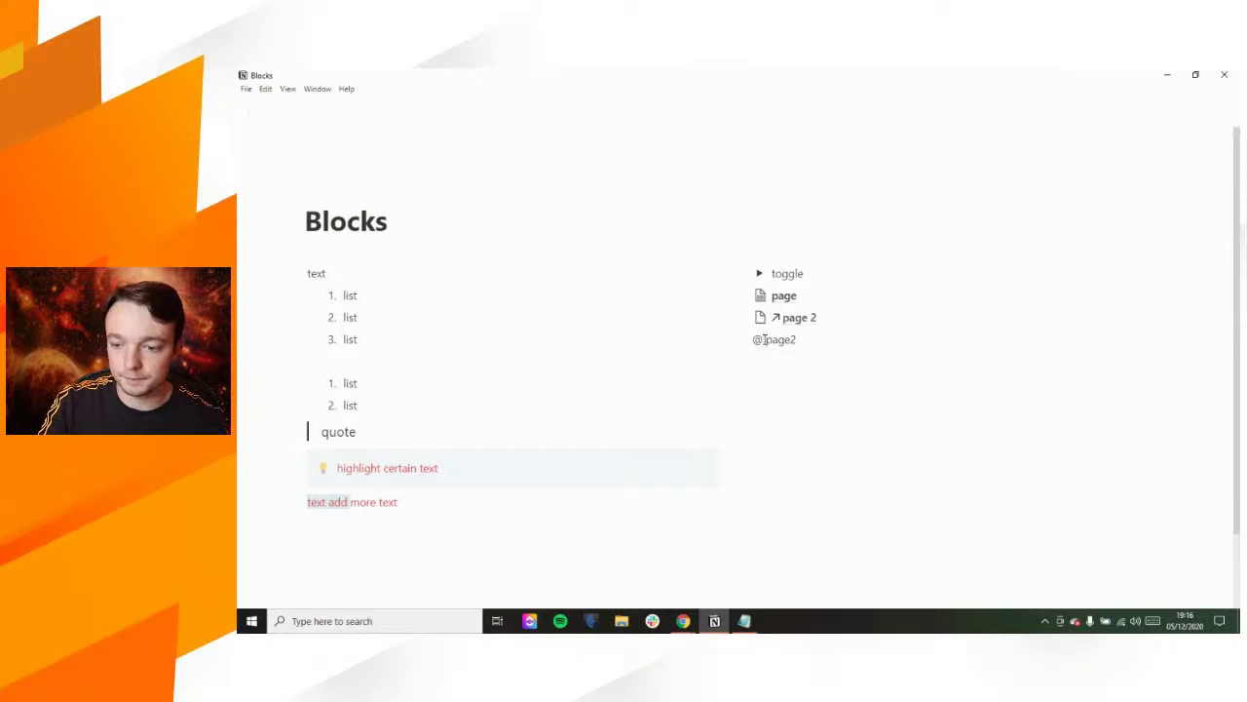
pyautogui.moveTo(807, 339); pyautogui.dragTo(745, 339)
pyautogui.press('BackSpace')
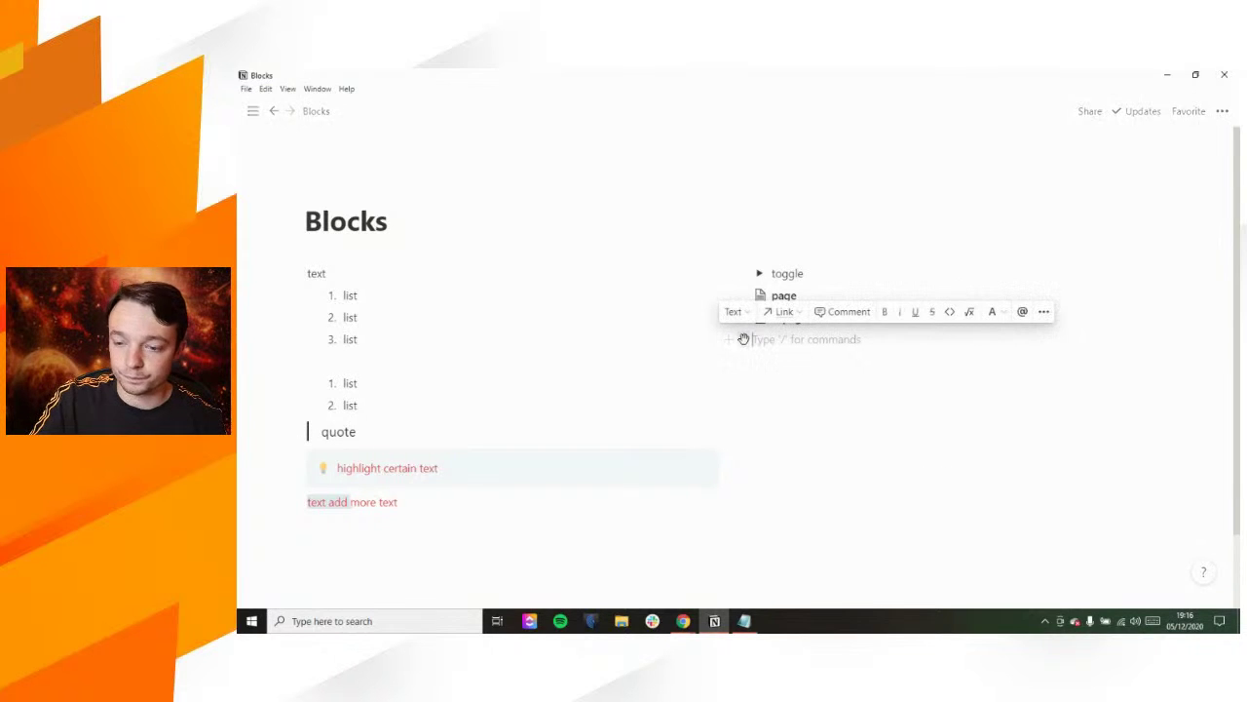
# Step: Insert an inline mention of "page 2" in the empty block below the link, followed by the text "type more stuff"
pyautogui.write('@page')
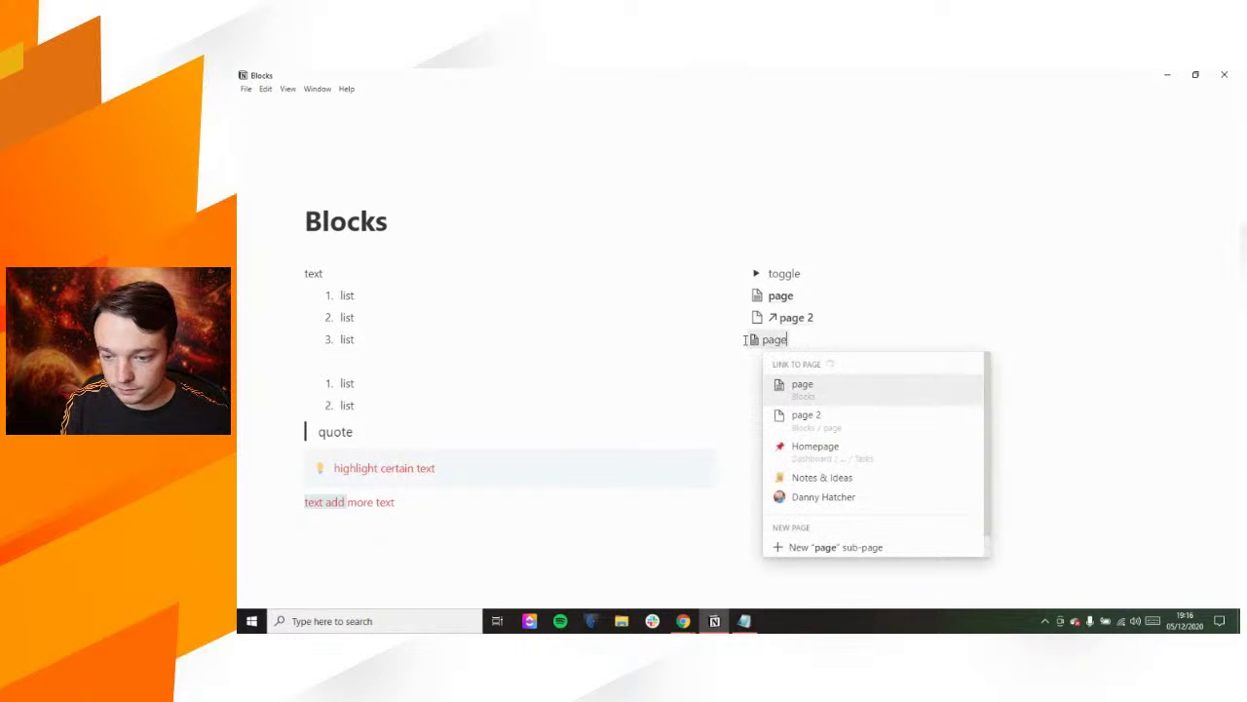
pyautogui.click(826, 423)
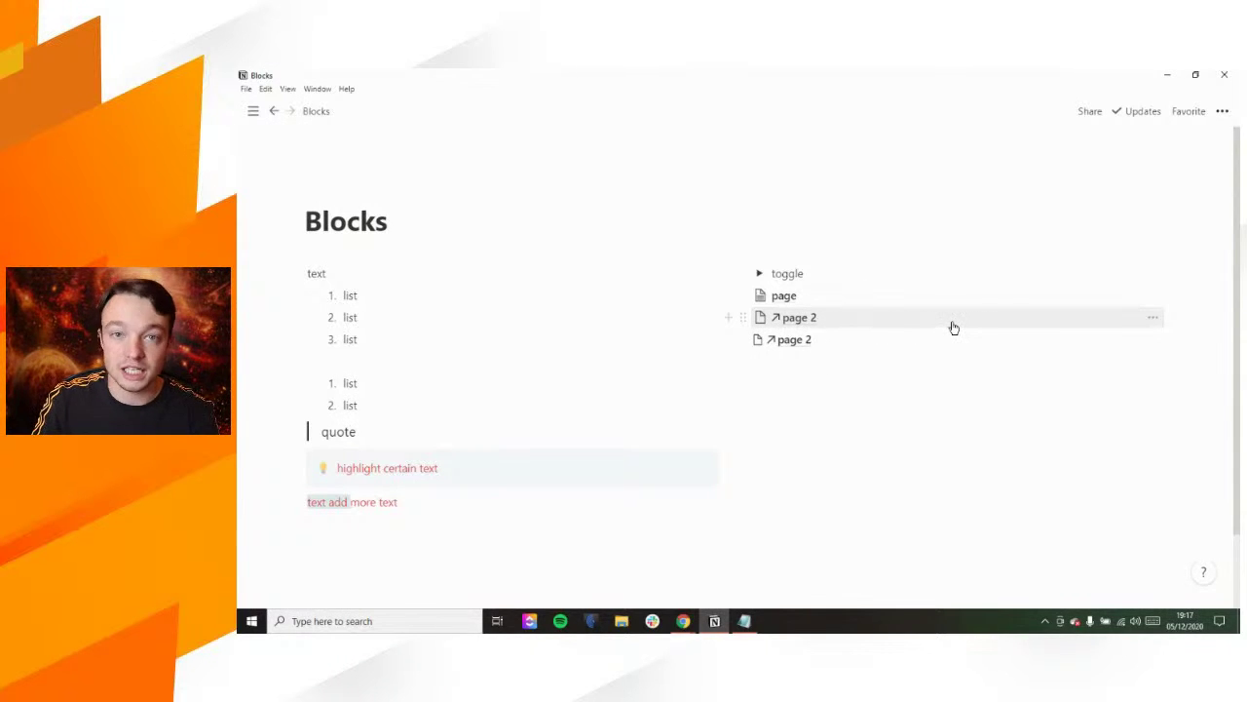
pyautogui.click(795, 345)
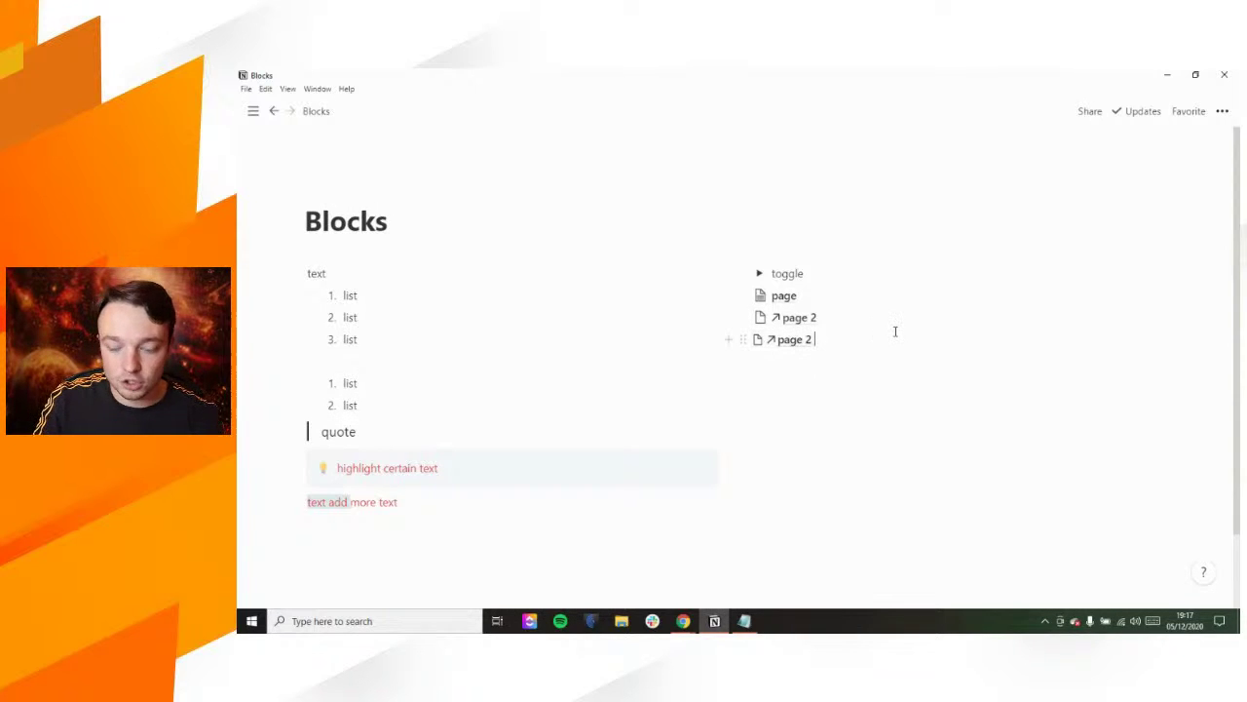
pyautogui.write('type more')
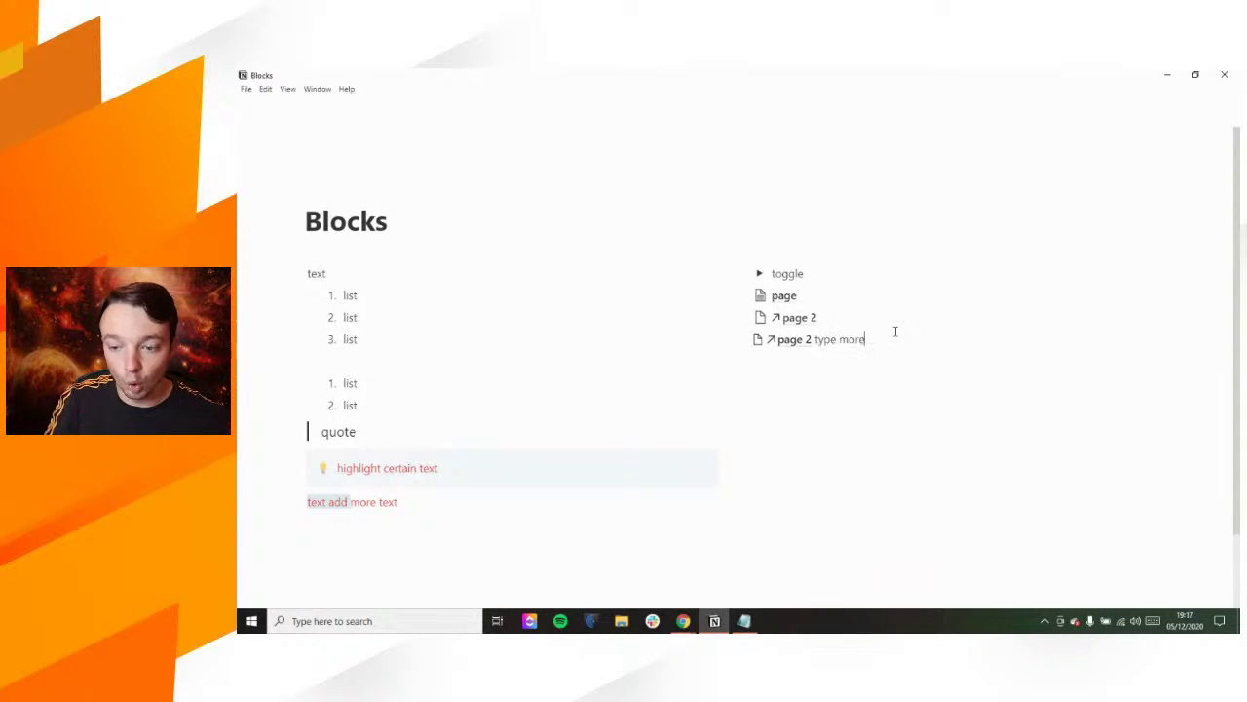
pyautogui.write(' stuff')
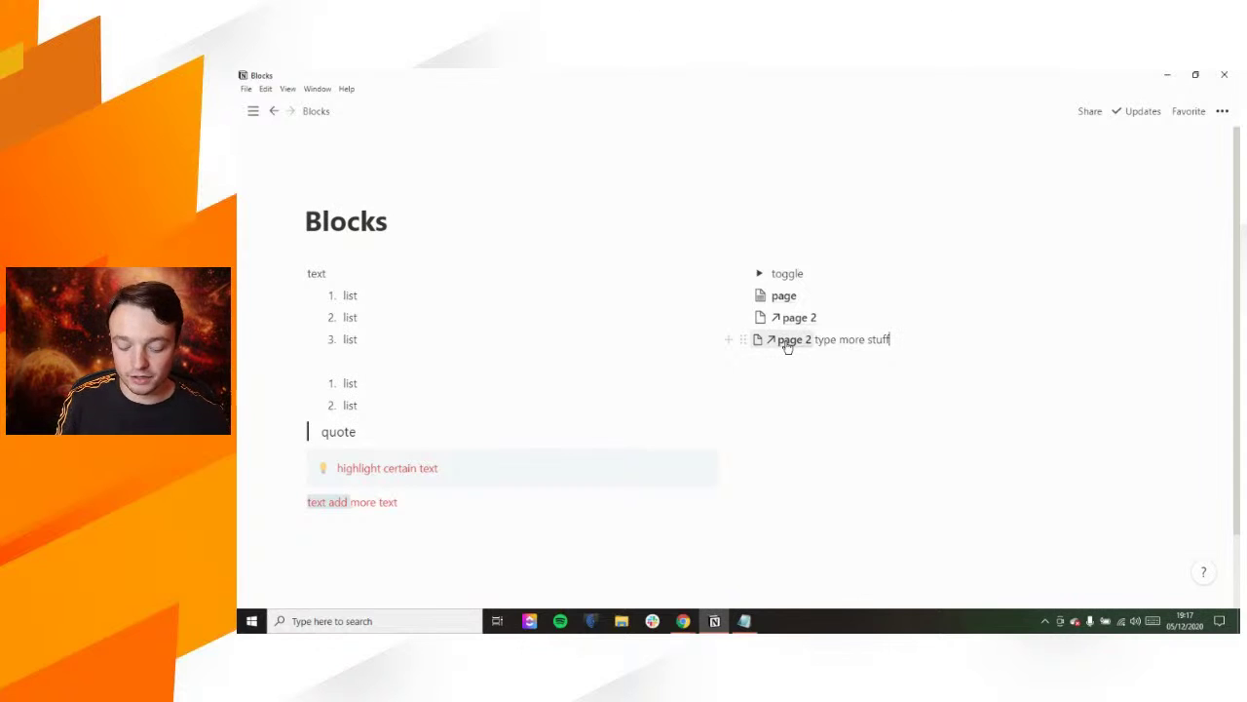
pyautogui.write('@')
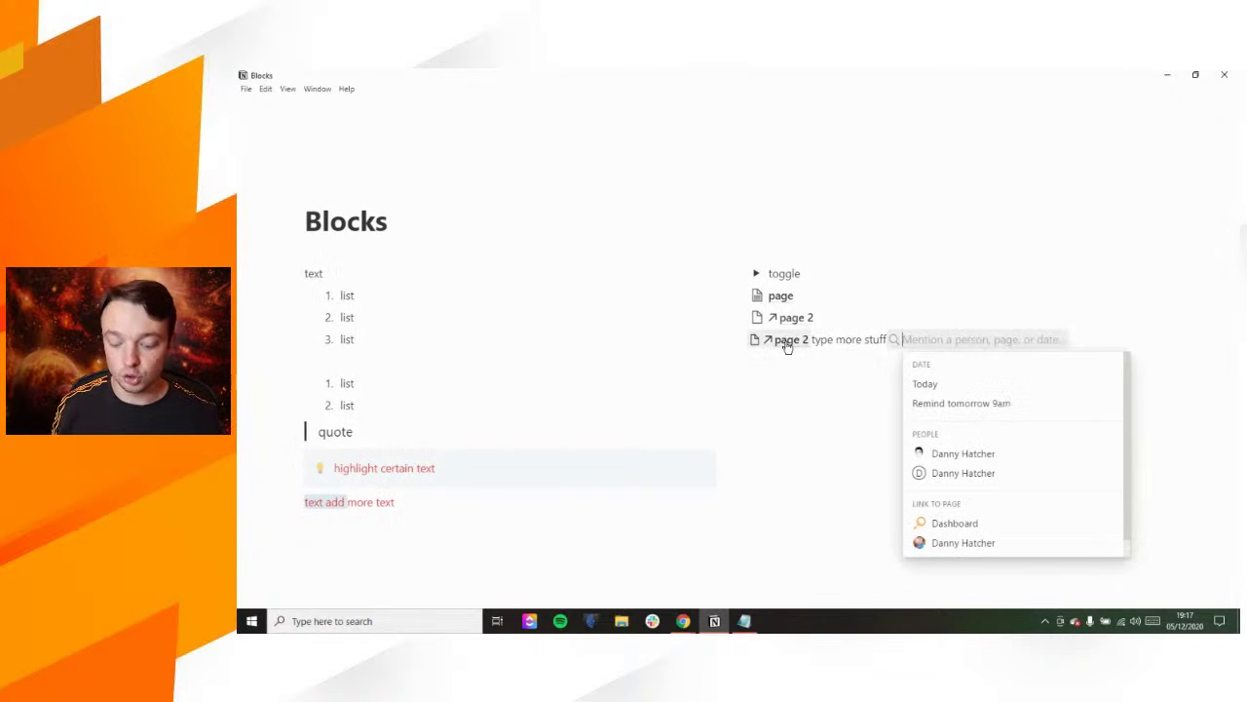
pyautogui.press('Escape')
pyautogui.press('BackSpace')
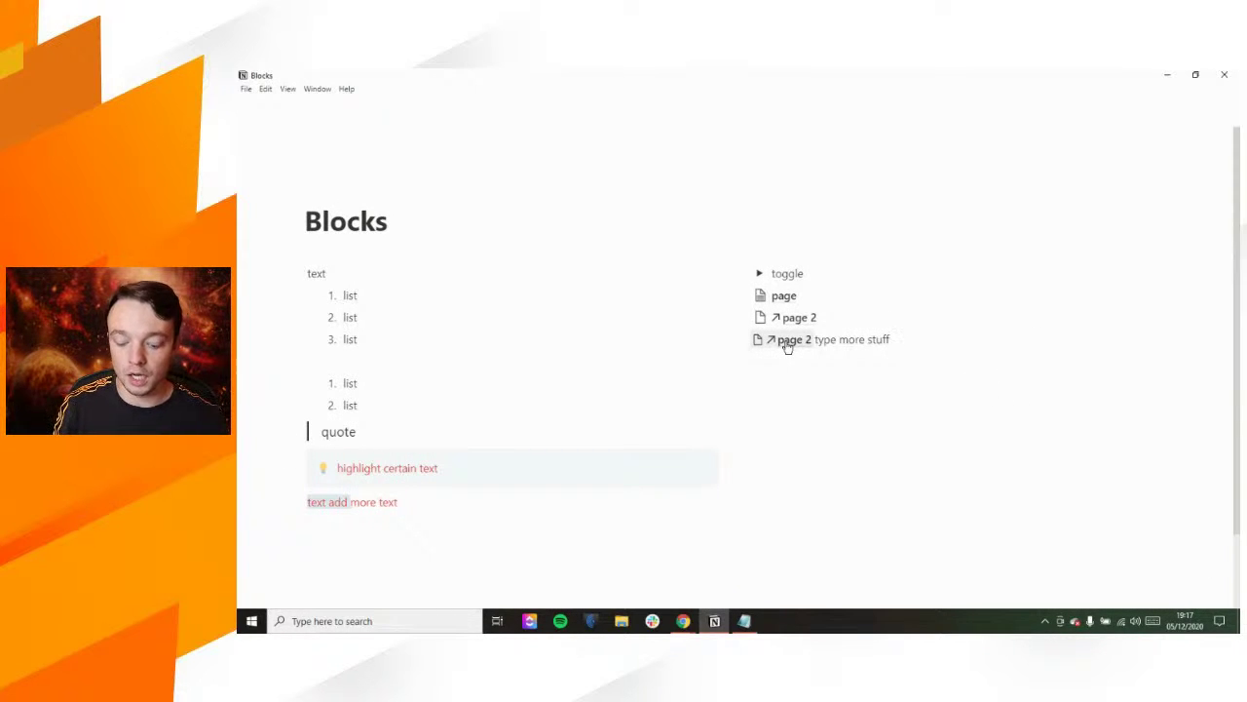
# Step: Dismiss a new page-link prompt after "type more stuff" and delete all text following the inline "page 2" mention
pyautogui.write('+')
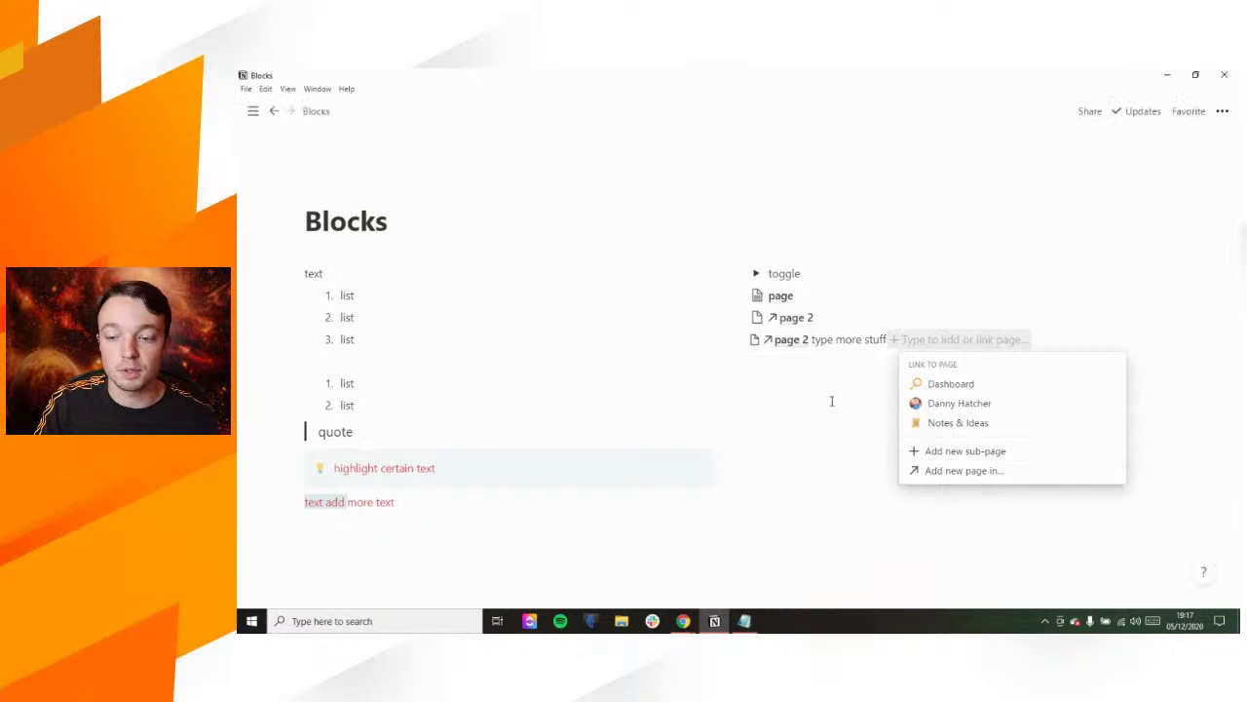
pyautogui.click(811, 363)
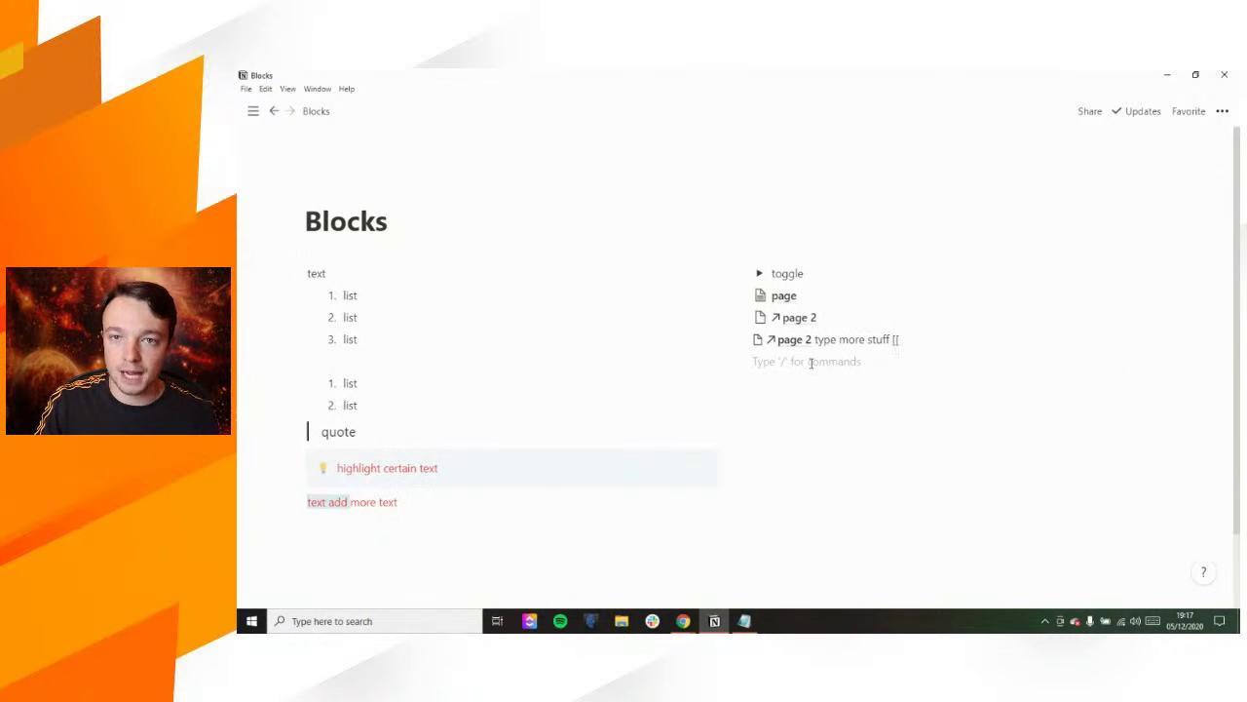
pyautogui.moveTo(911, 339)
pyautogui.mouseDown()
pyautogui.moveTo(808, 340)
pyautogui.moveTo(905, 339)
pyautogui.mouseUp()
pyautogui.click(905, 339)
pyautogui.hotkey('ctrl', 'BackSpace')
pyautogui.hotkey('ctrl', 'BackSpace')
pyautogui.hotkey('ctrl', 'BackSpace')
pyautogui.hotkey('ctrl', 'BackSpace')
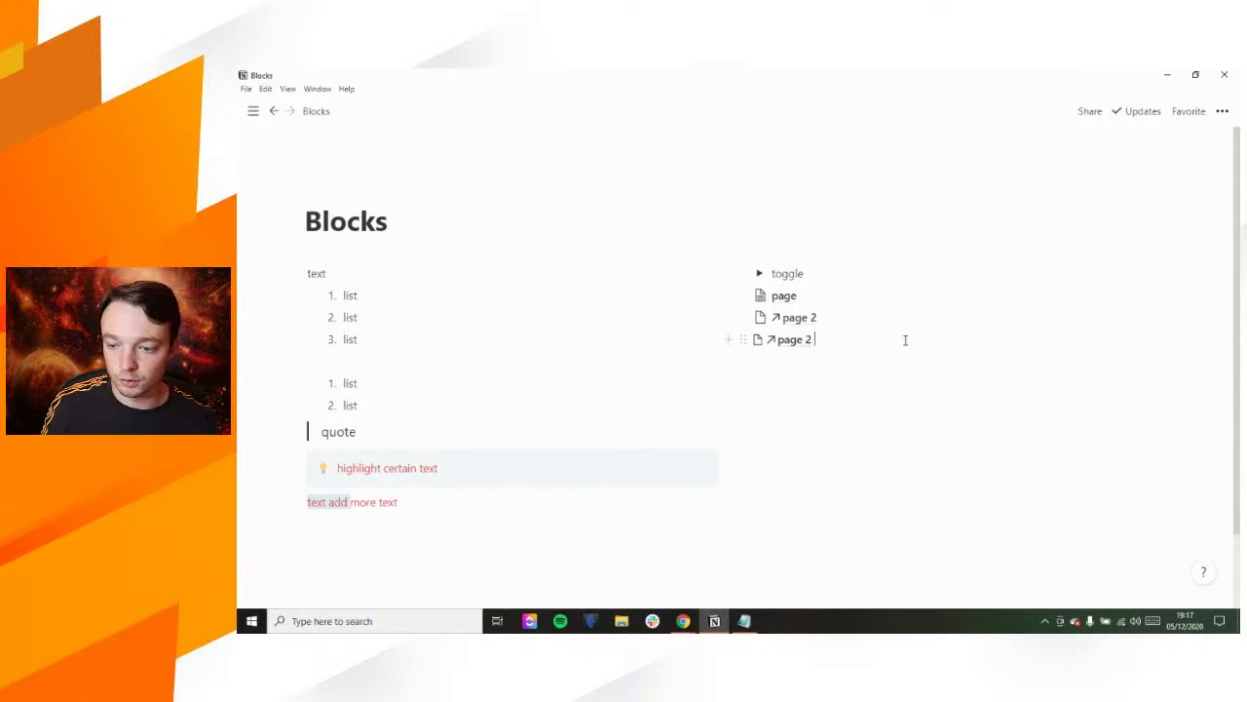
# Step: Open "page 2" from its inline mention and check which pages link back to it
pyautogui.click(793, 343)
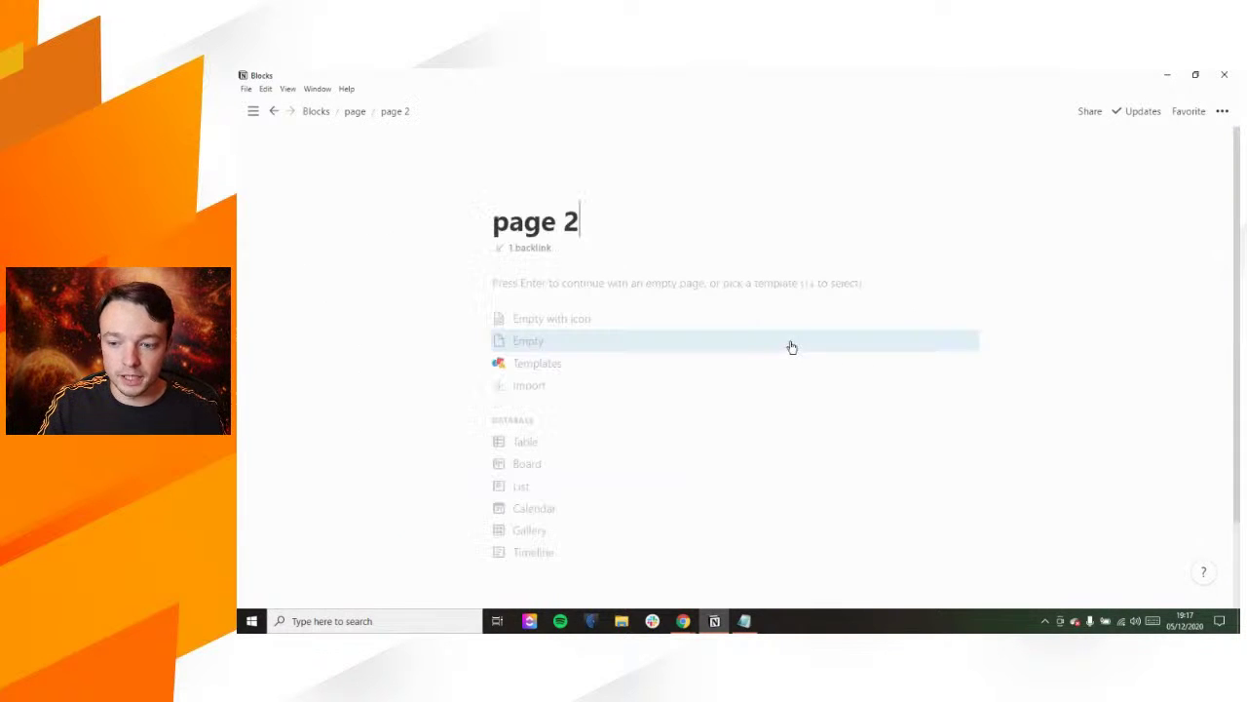
pyautogui.click(518, 256)
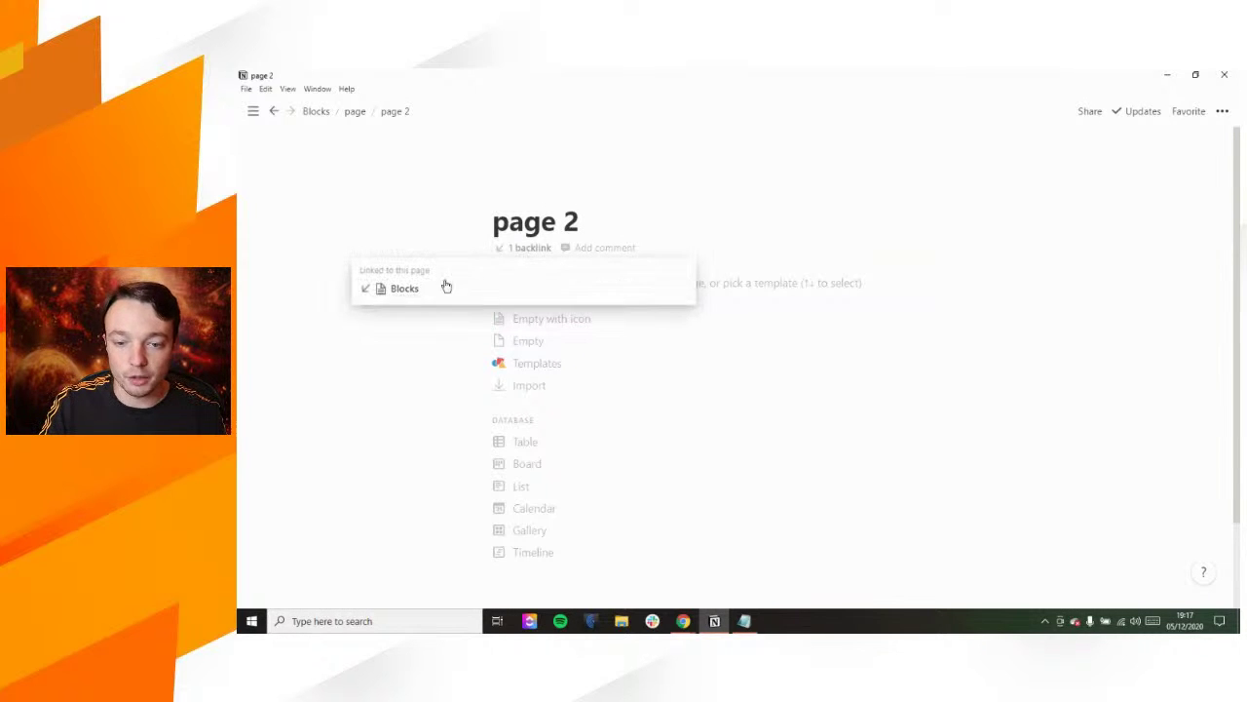
pyautogui.click(588, 220)
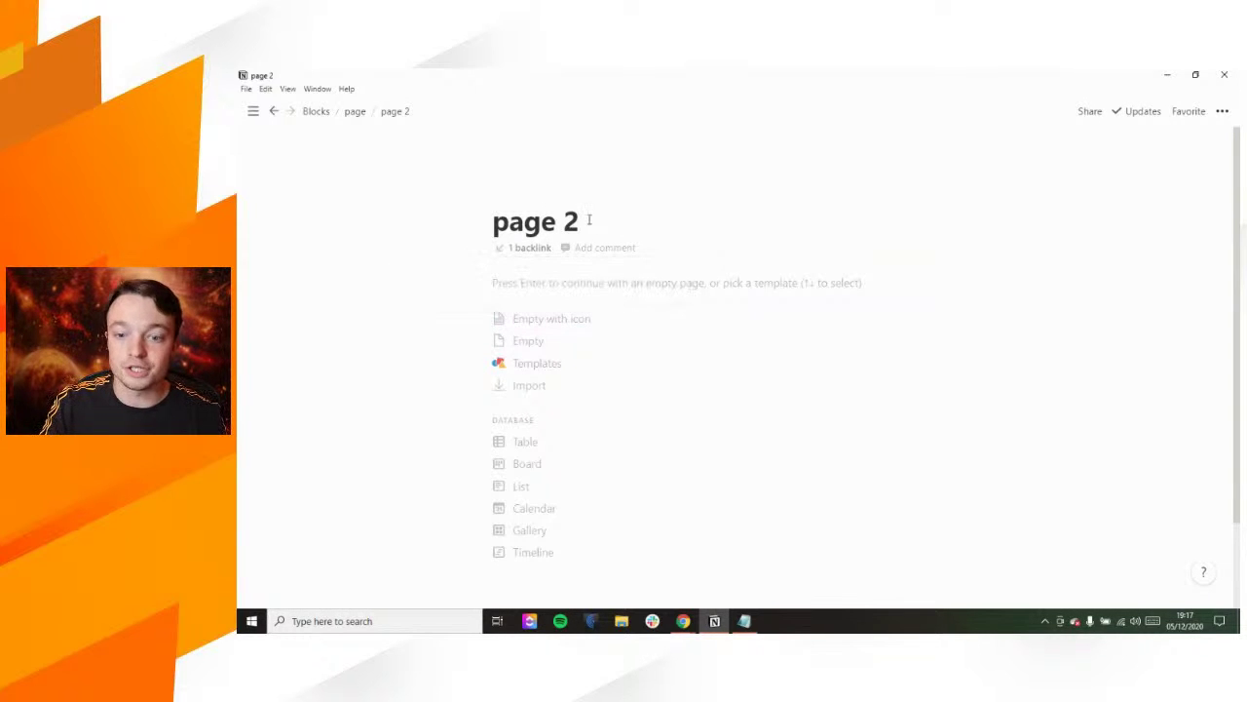
# Step: Insert a Breadcrumb block in the body of "page 2"
pyautogui.click(563, 283)
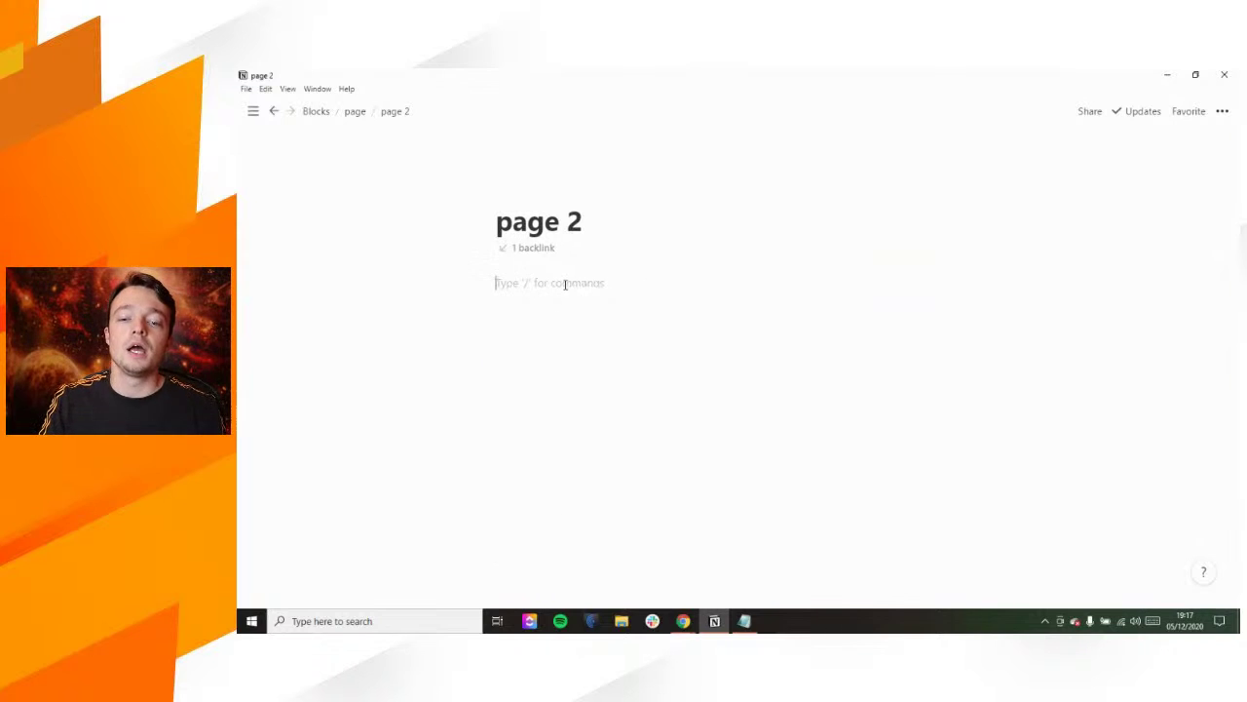
pyautogui.write('/')
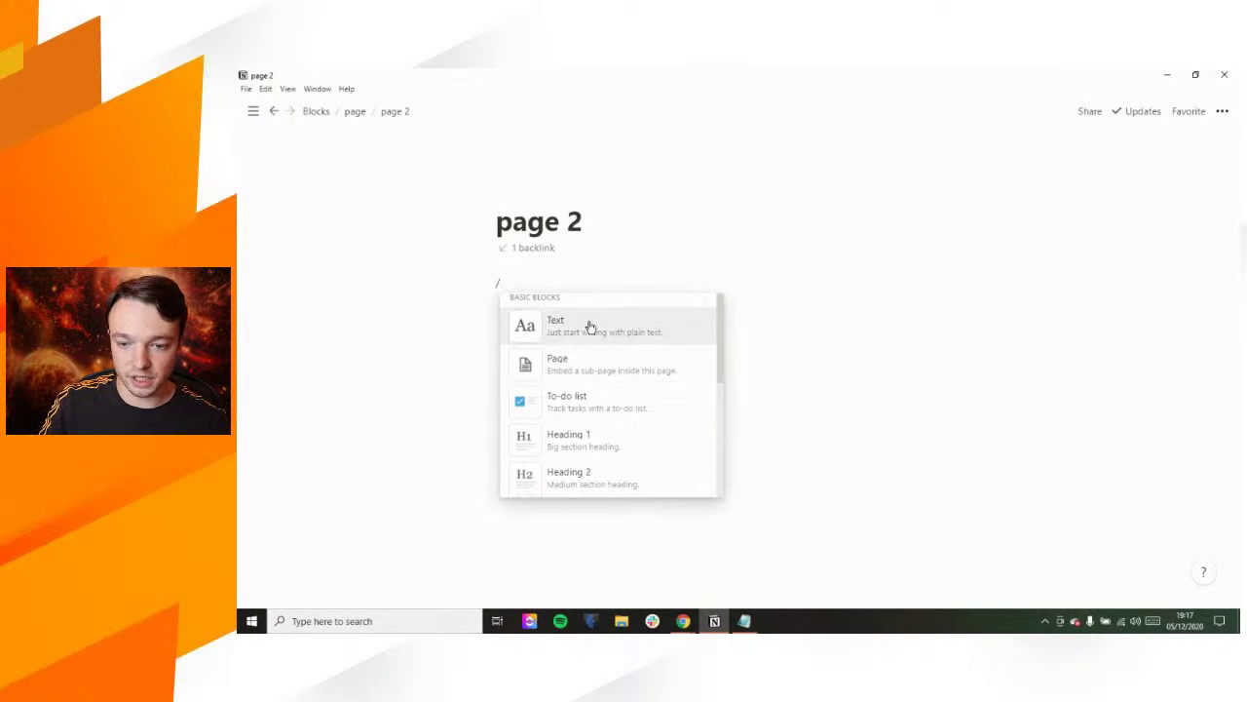
pyautogui.scroll(-1, 595, 397)
pyautogui.scroll(-5, 599, 401)
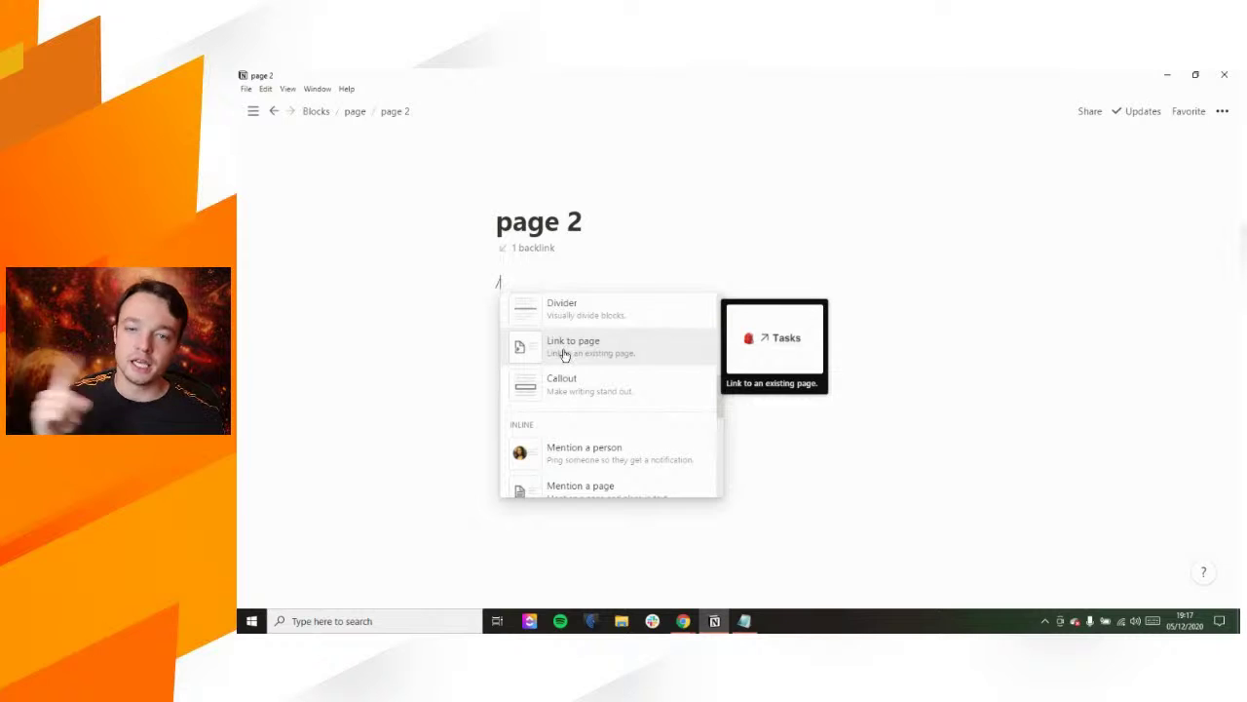
pyautogui.scroll(-4, 565, 354)
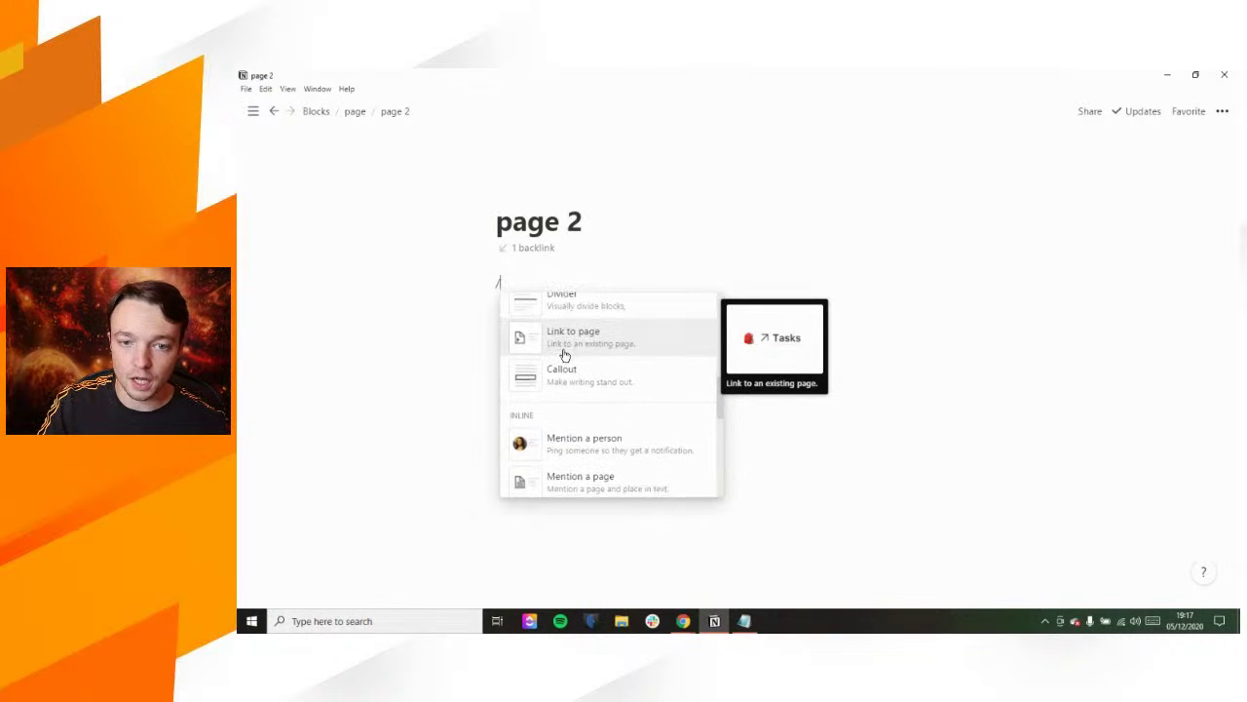
pyautogui.scroll(-15, 610, 357)
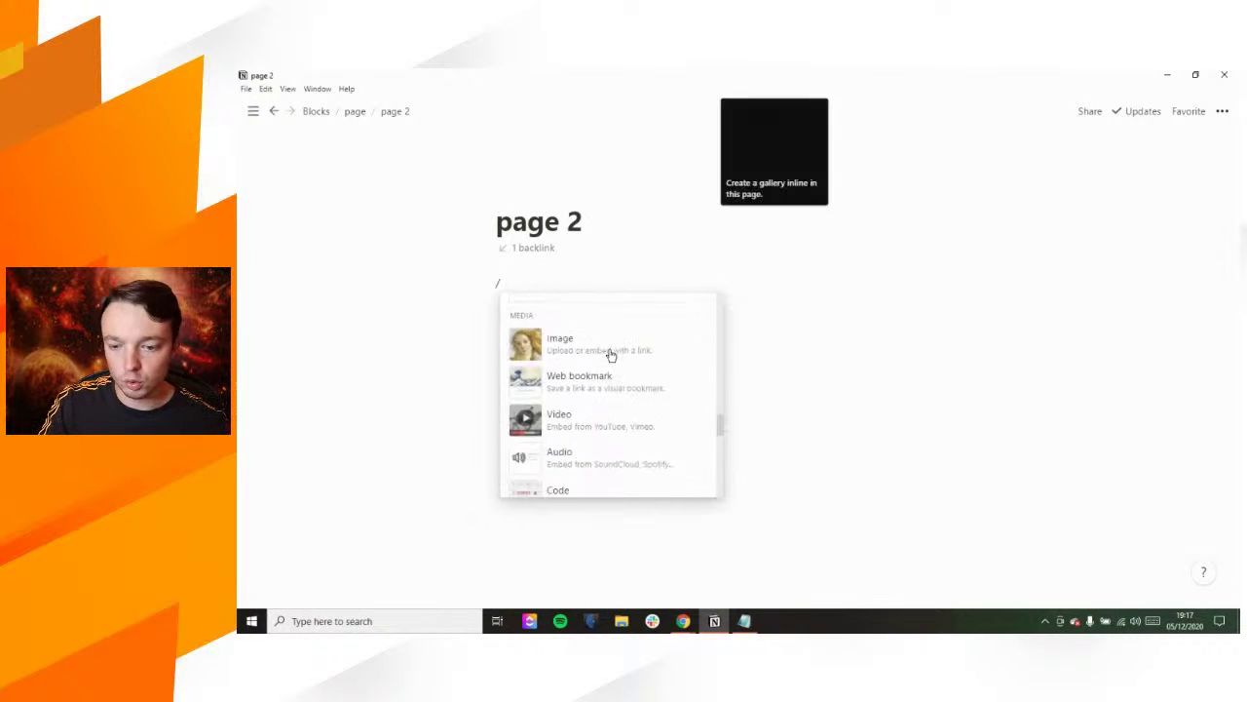
pyautogui.scroll(-6, 611, 444)
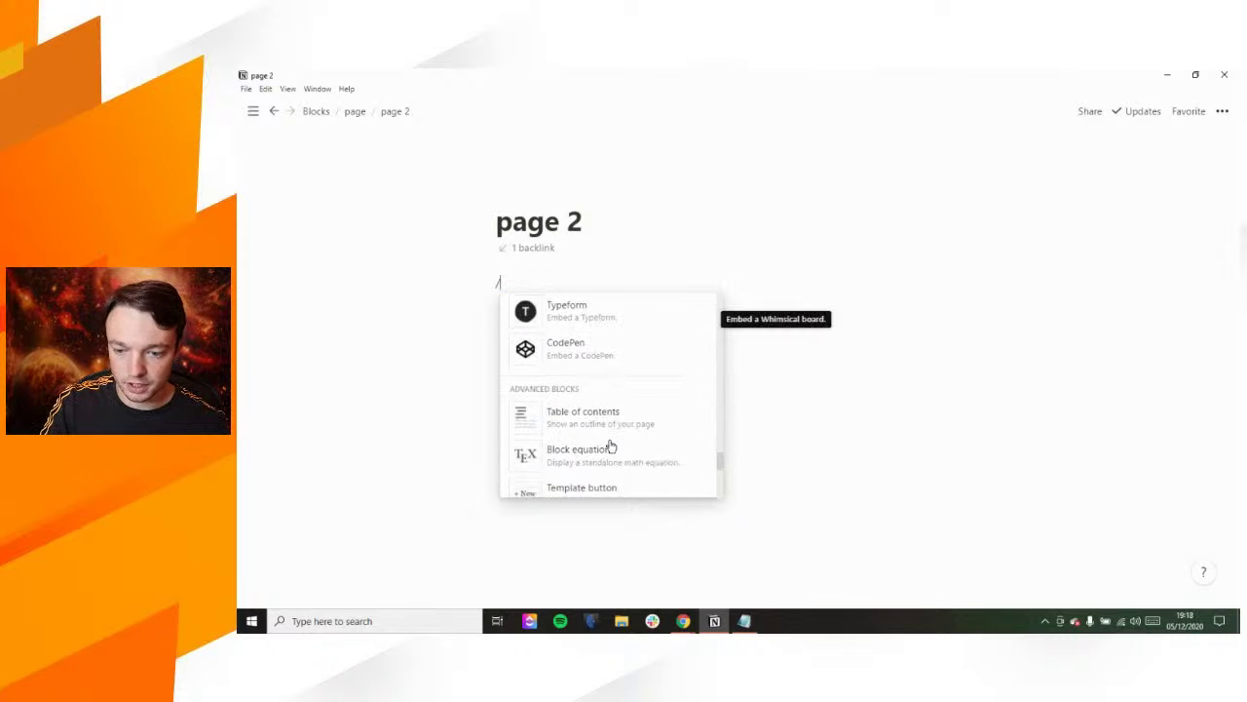
pyautogui.scroll(-1, 611, 444)
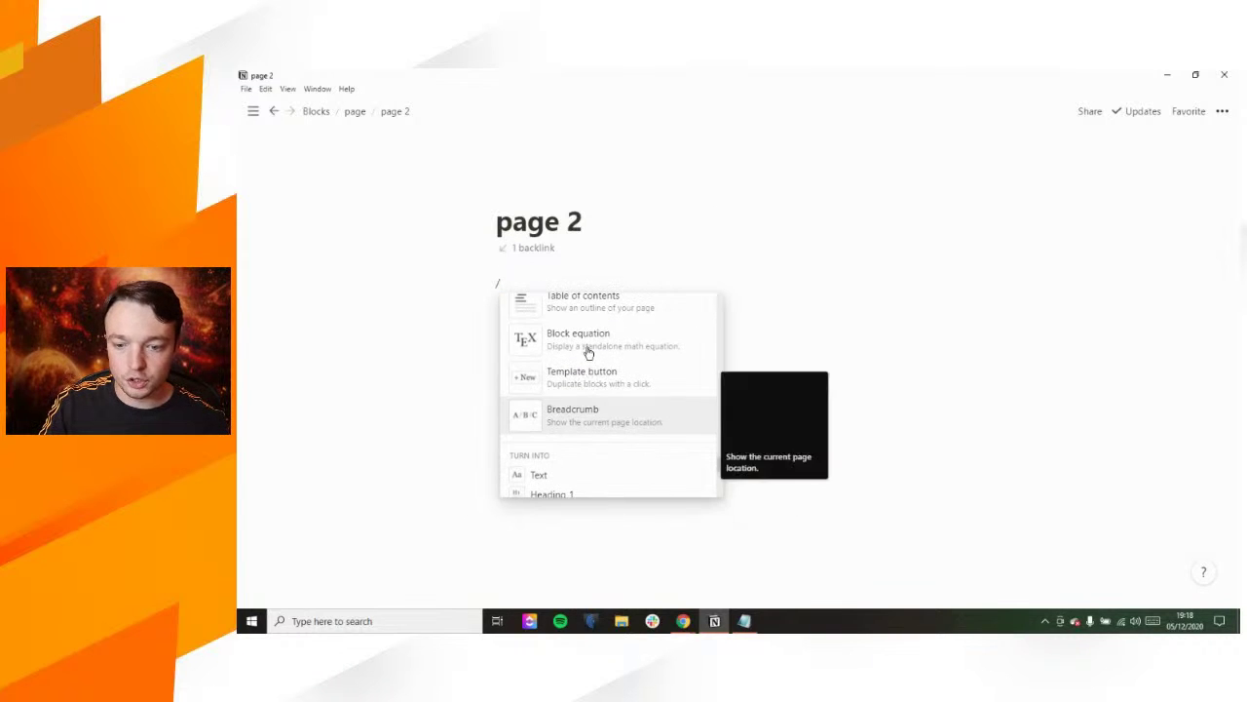
pyautogui.click(610, 417)
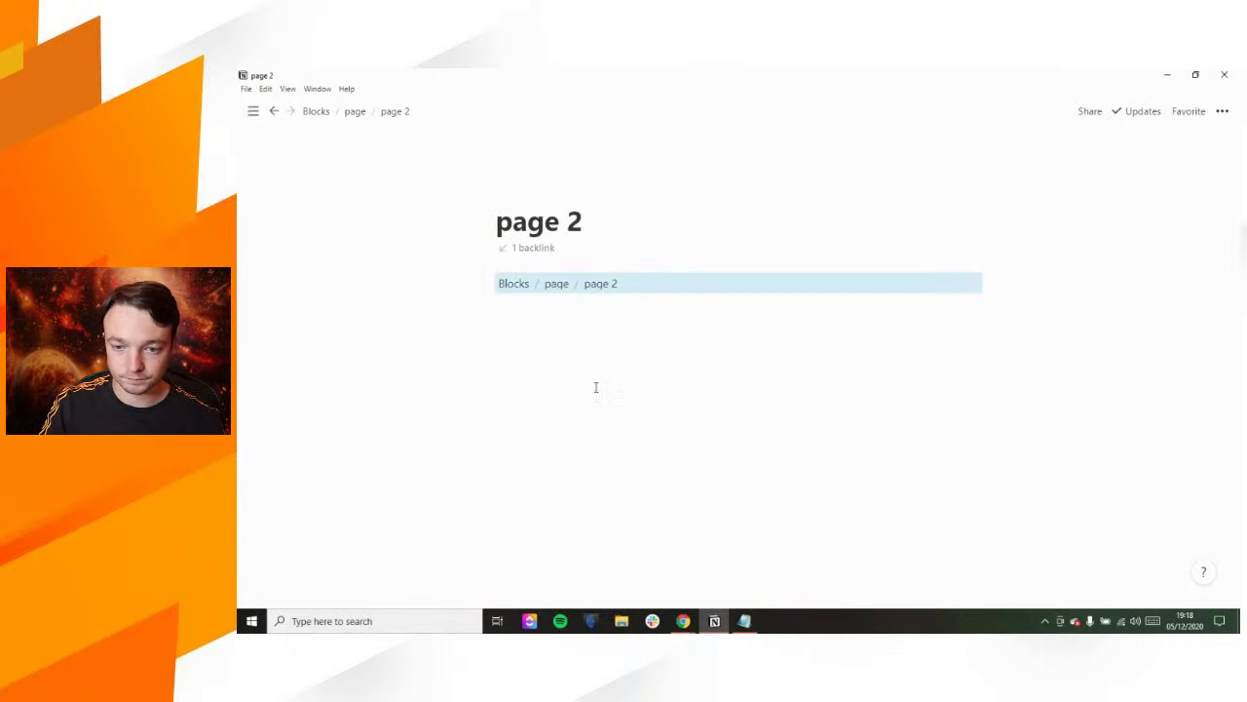
pyautogui.click(571, 304)
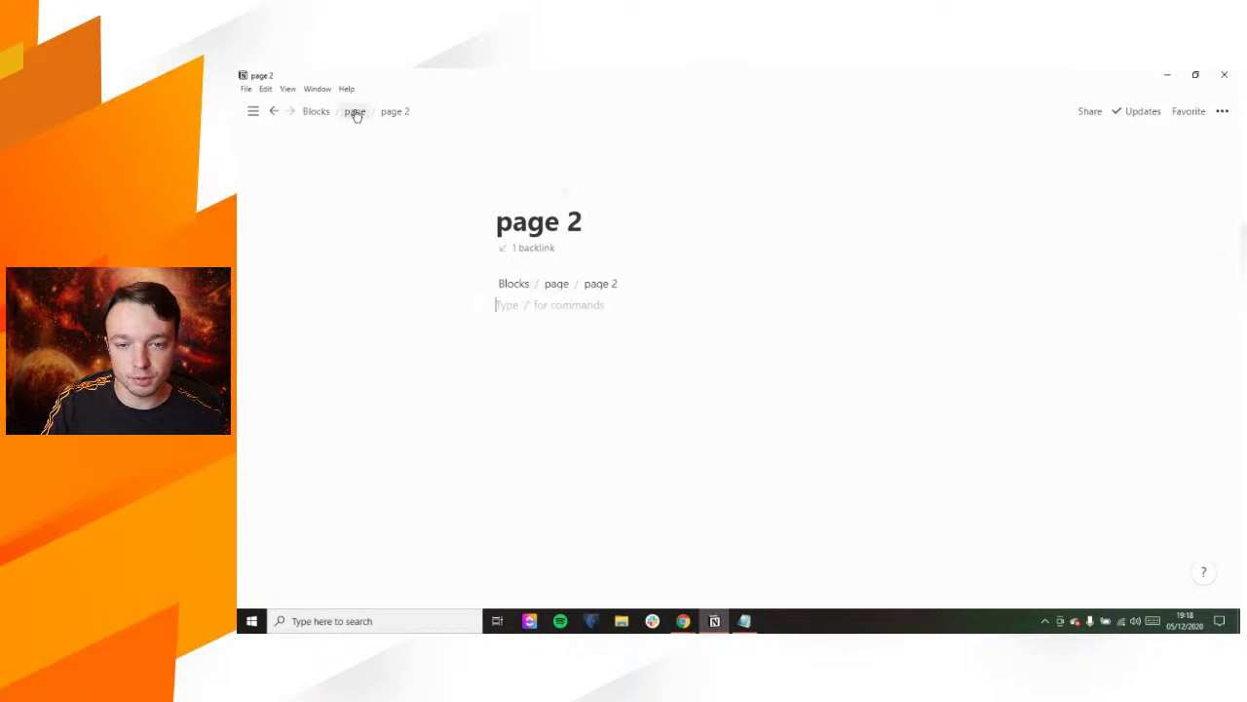
# Step: Test the breadcrumb block's links to "page" and "Blocks", returning to "page 2" after each one
pyautogui.click(557, 283)
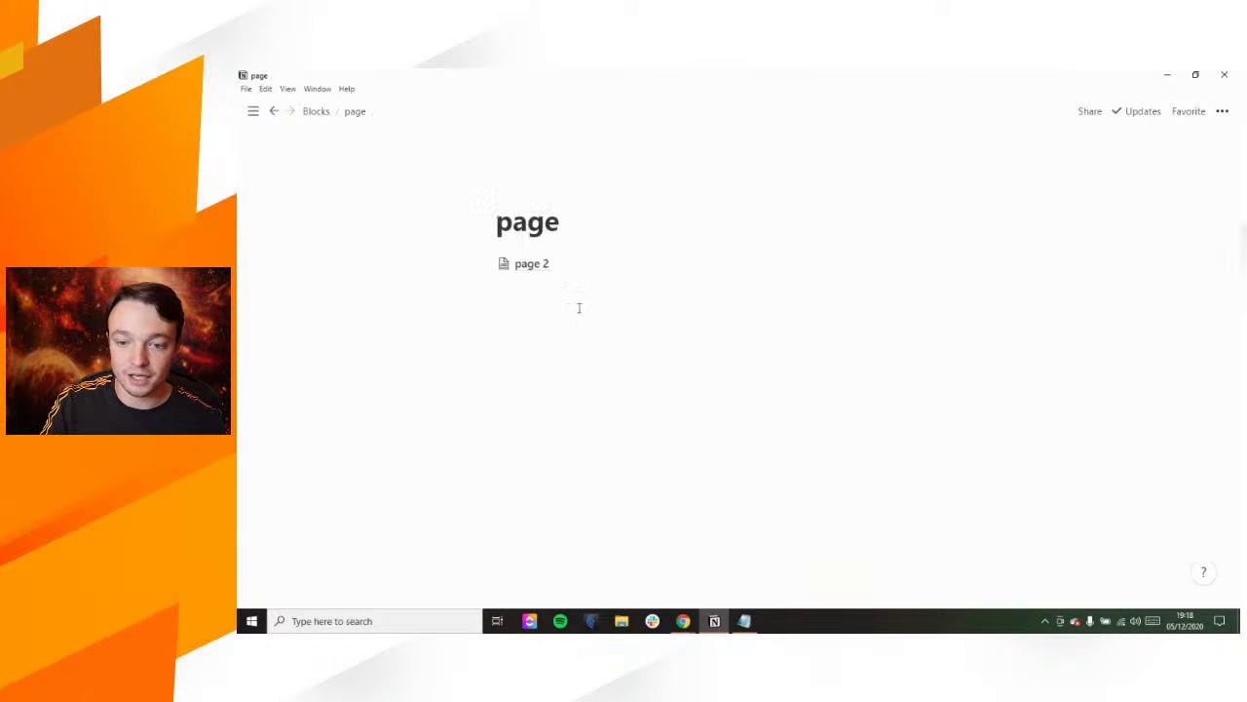
pyautogui.click(540, 265)
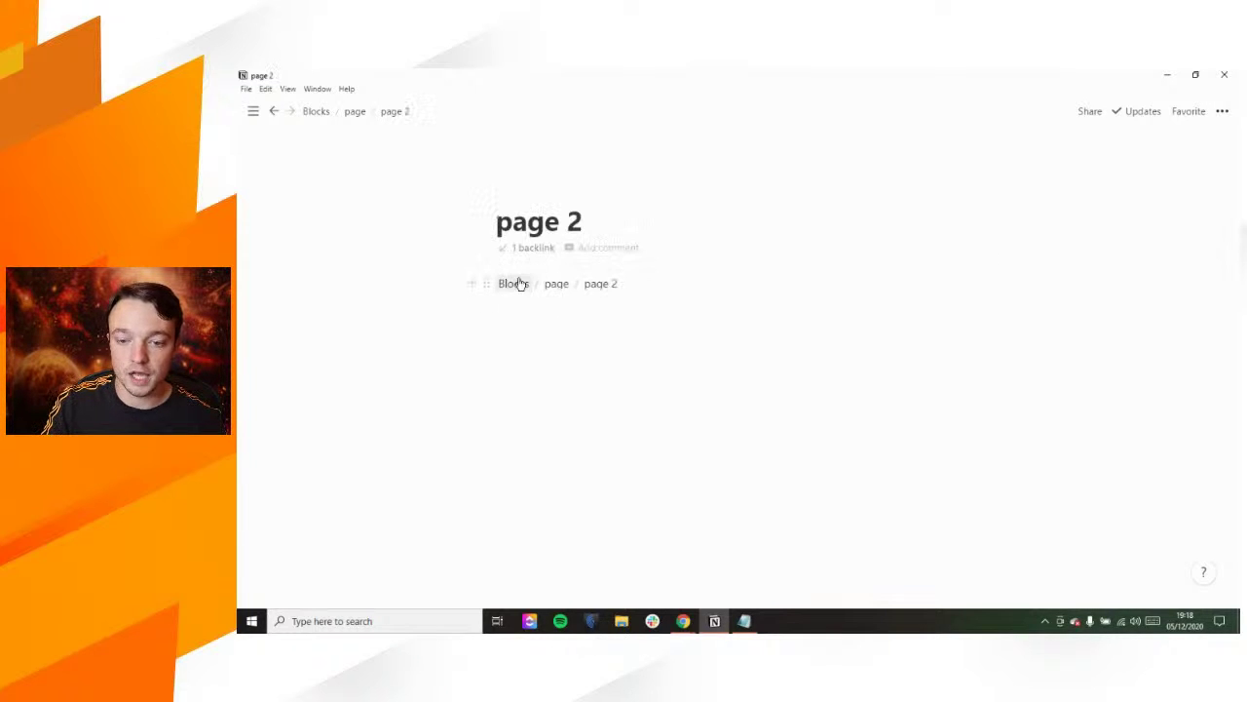
pyautogui.click(516, 284)
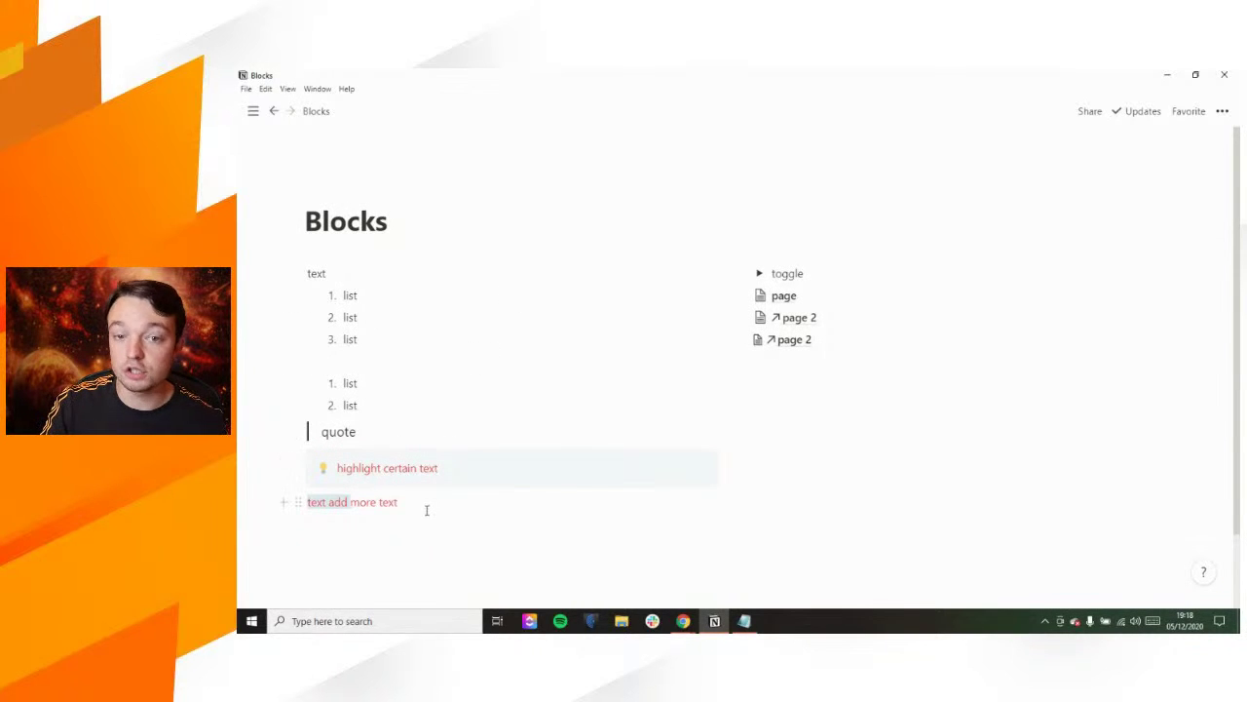
pyautogui.click(797, 340)
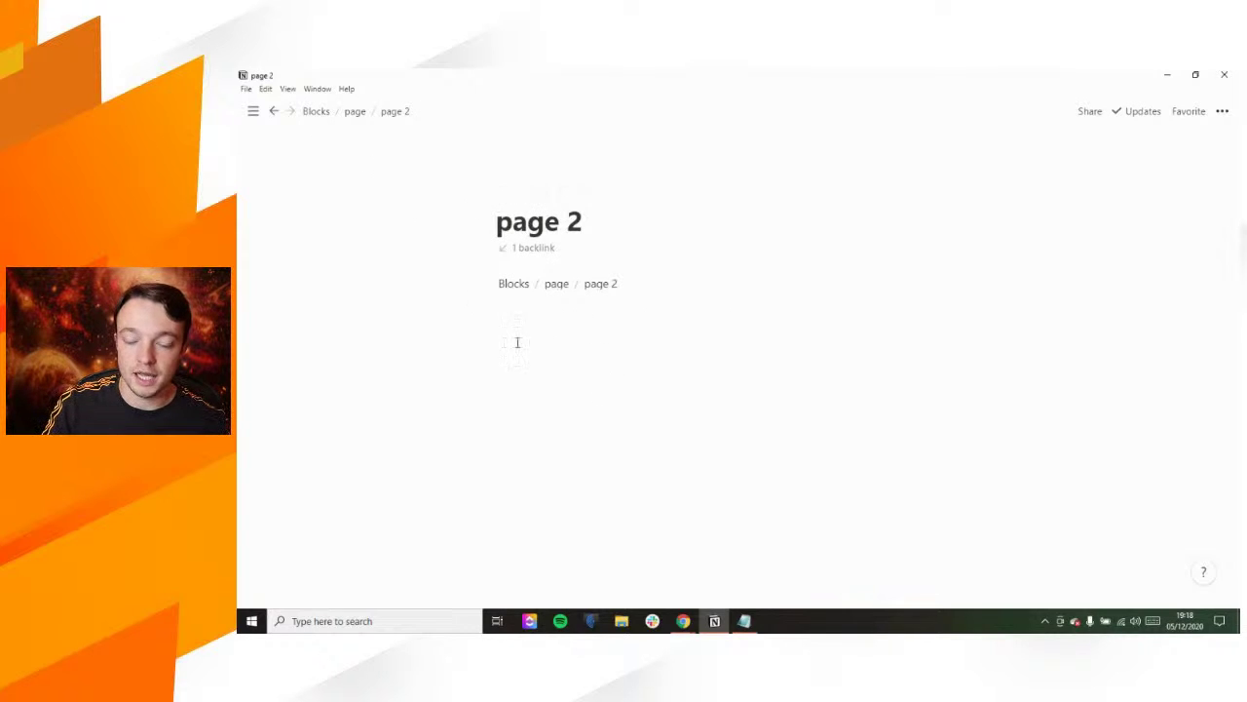
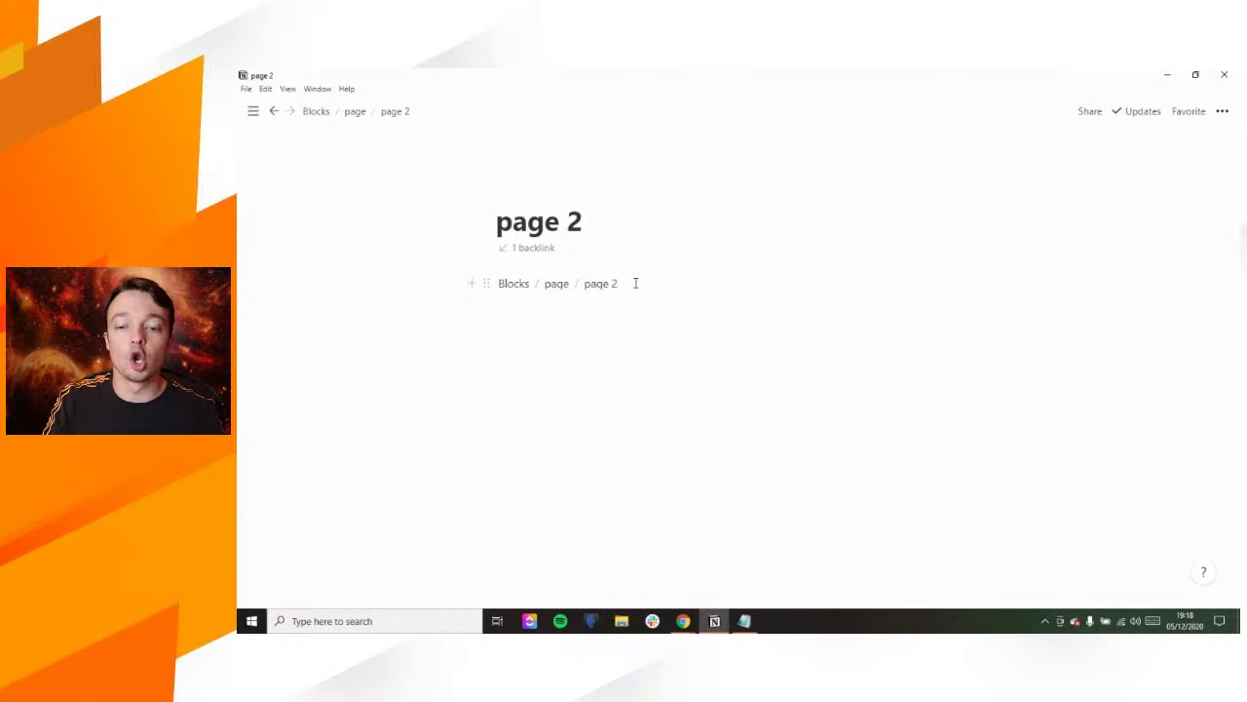
# Step: Try an empty block as a column beside the breadcrumb, narrow the breadcrumb's column, and remove the empty block
pyautogui.click(551, 302)
pyautogui.moveTo(487, 304); pyautogui.dragTo(1013, 284)
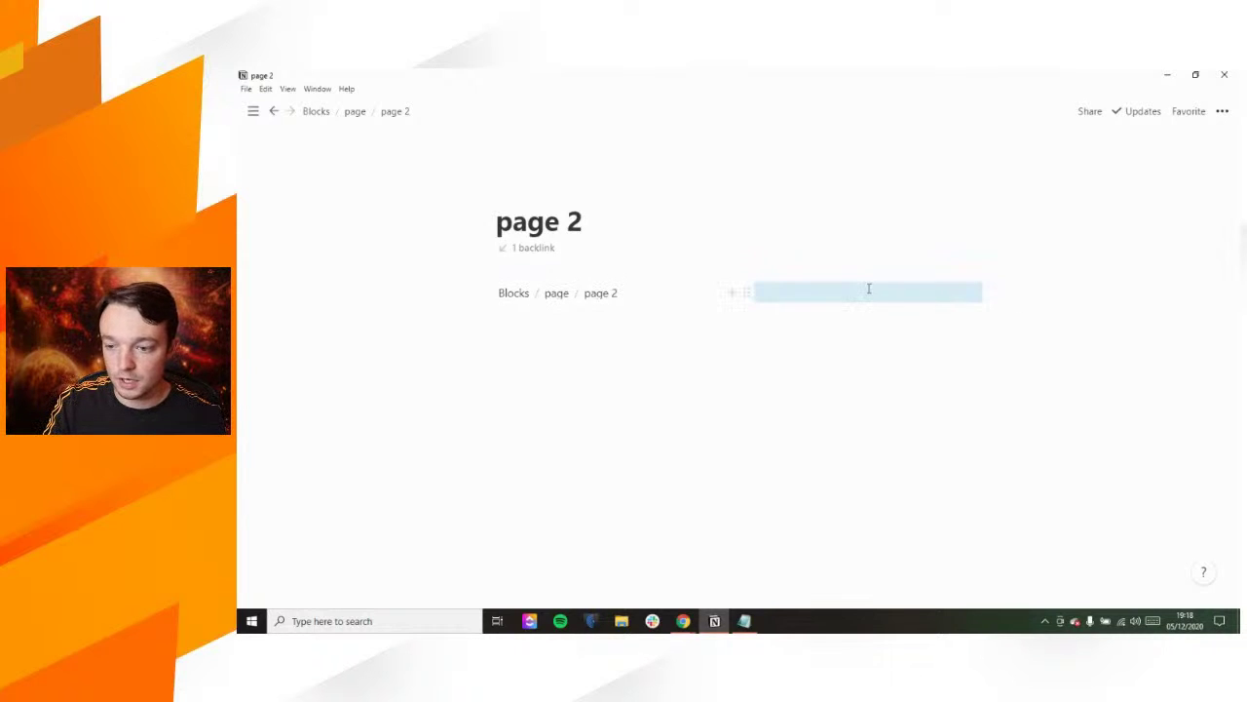
pyautogui.moveTo(739, 275); pyautogui.dragTo(627, 272)
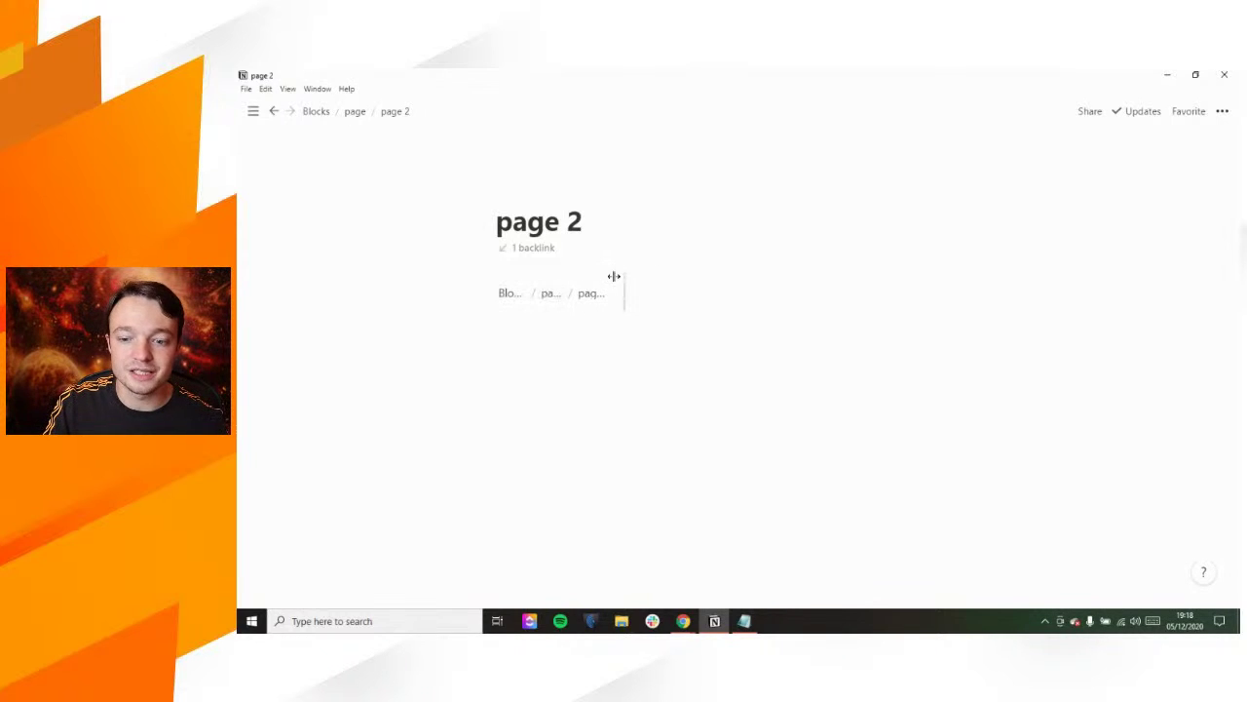
pyautogui.moveTo(622, 276); pyautogui.dragTo(557, 276)
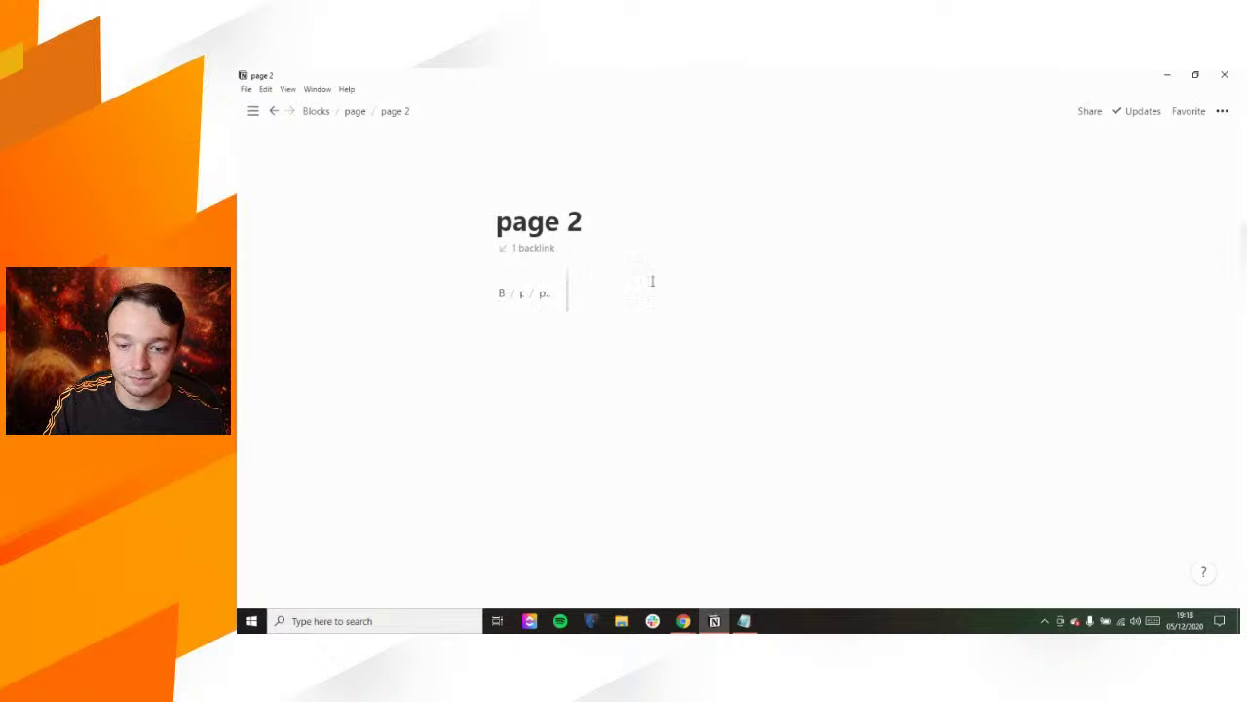
pyautogui.click(640, 292)
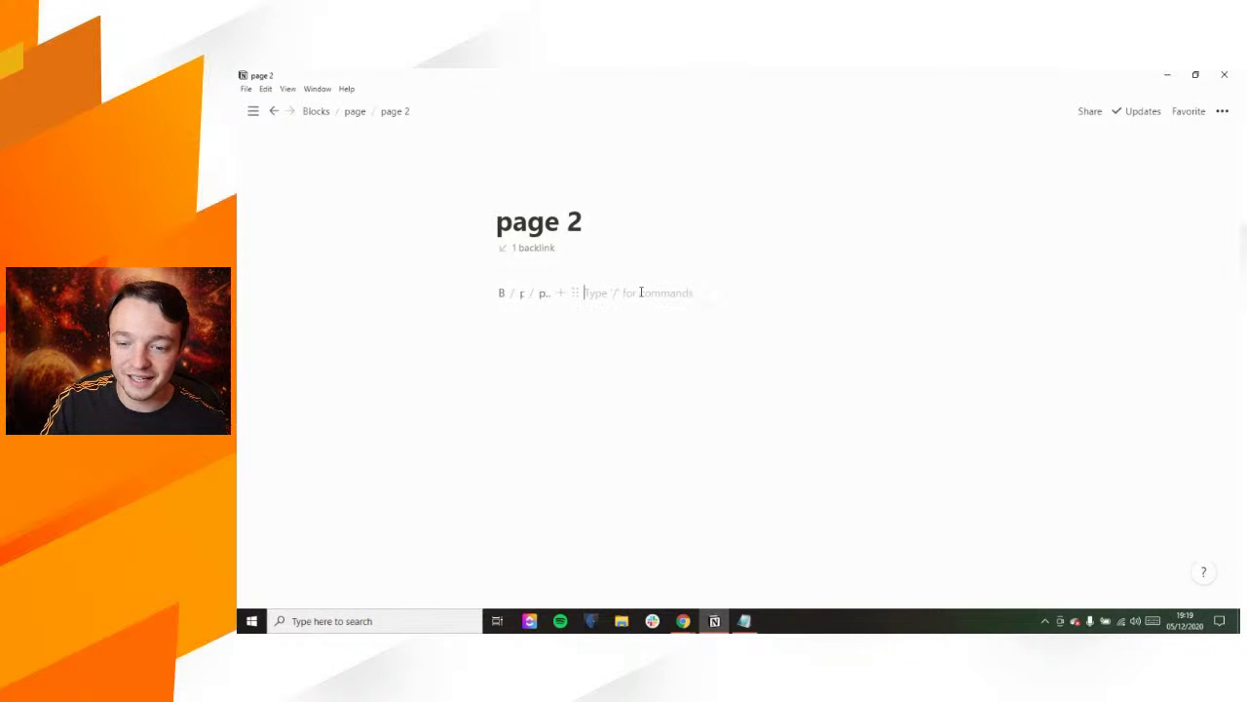
pyautogui.press('BackSpace')
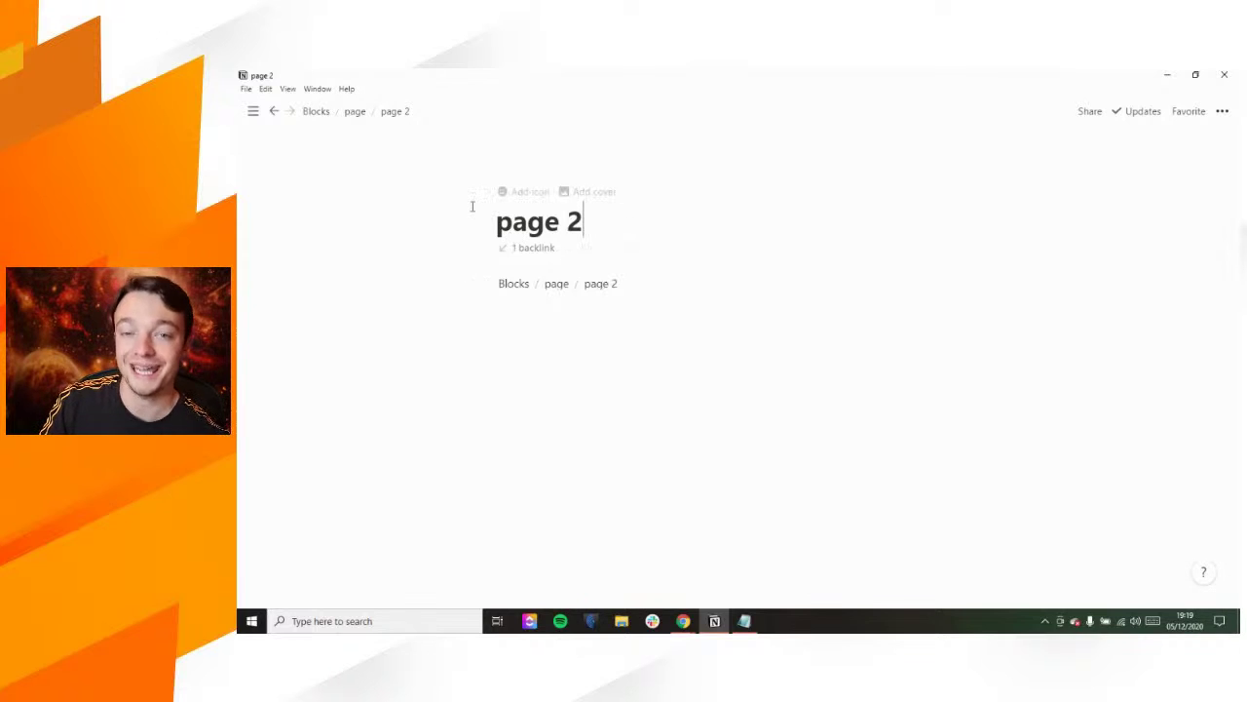
# Step: Go back to the Blocks page and delete the "text add more text" block below the callout
pyautogui.click(319, 113)
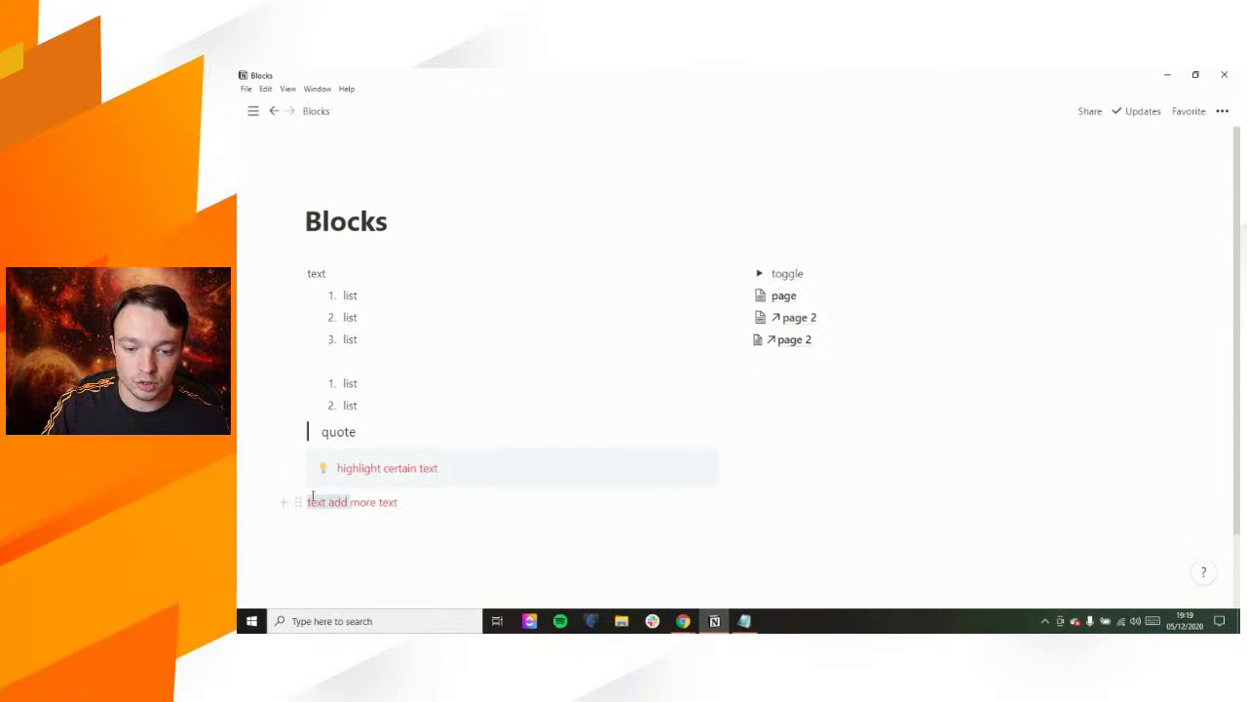
pyautogui.click(297, 502)
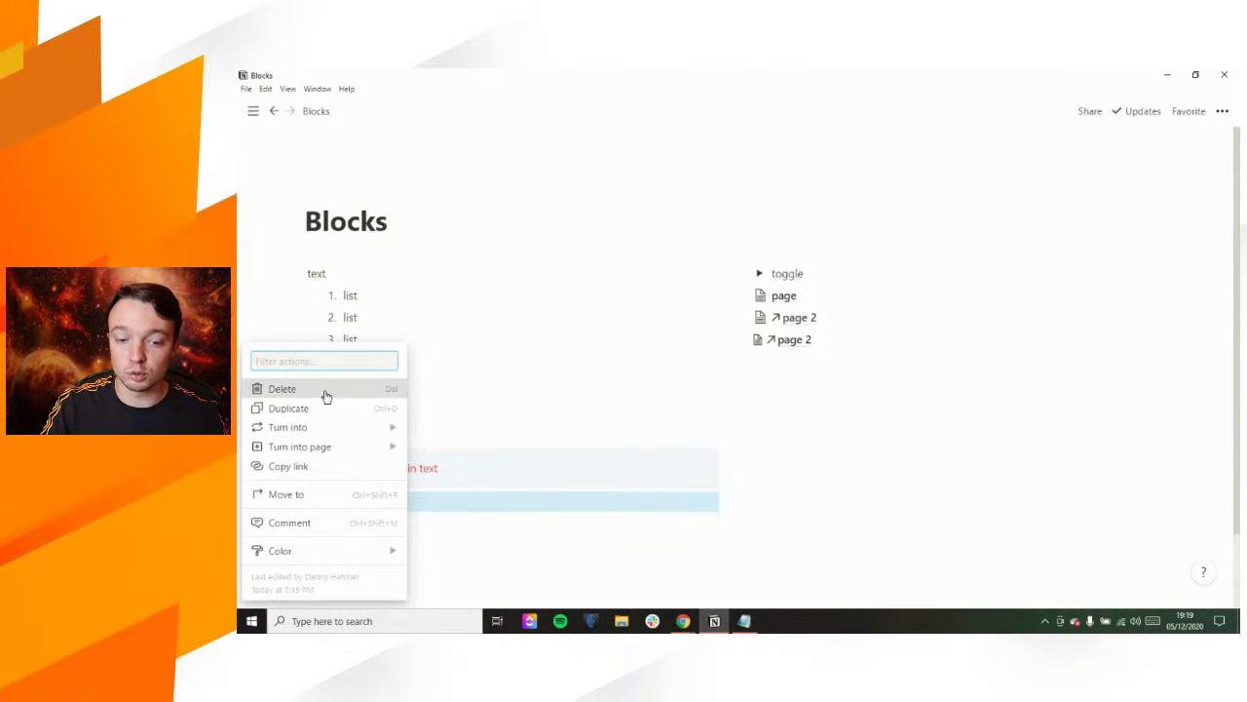
pyautogui.click(327, 390)
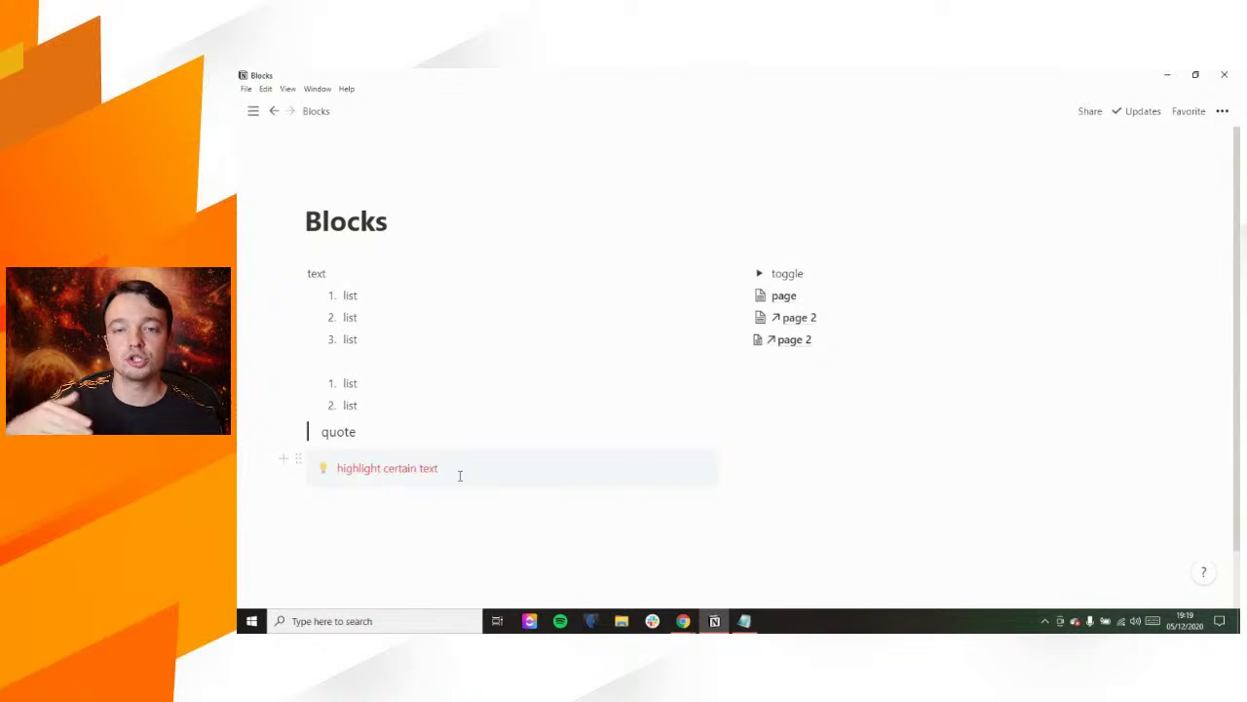
# Step: Replace the callout's text with "Global Block"
pyautogui.tripleClick(346, 468)
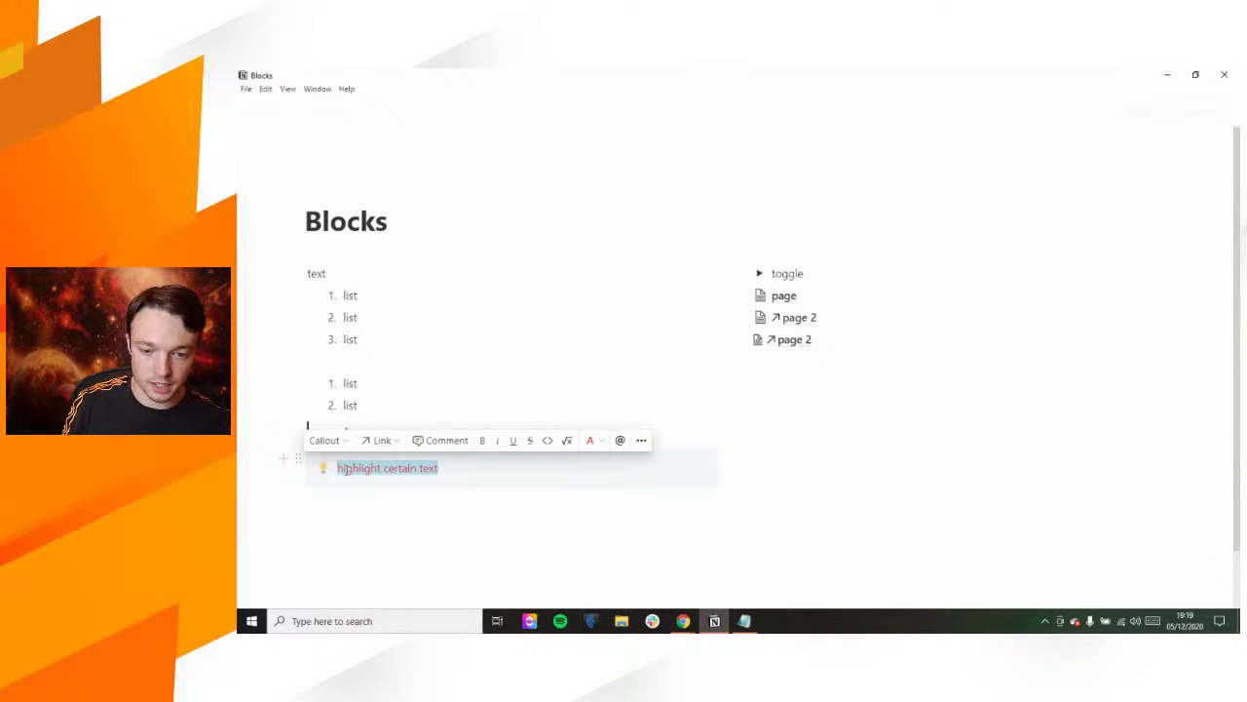
pyautogui.write('Grabl N')
pyautogui.hotkey('ctrl', 'BackSpace')
pyautogui.hotkey('ctrl', 'BackSpace')
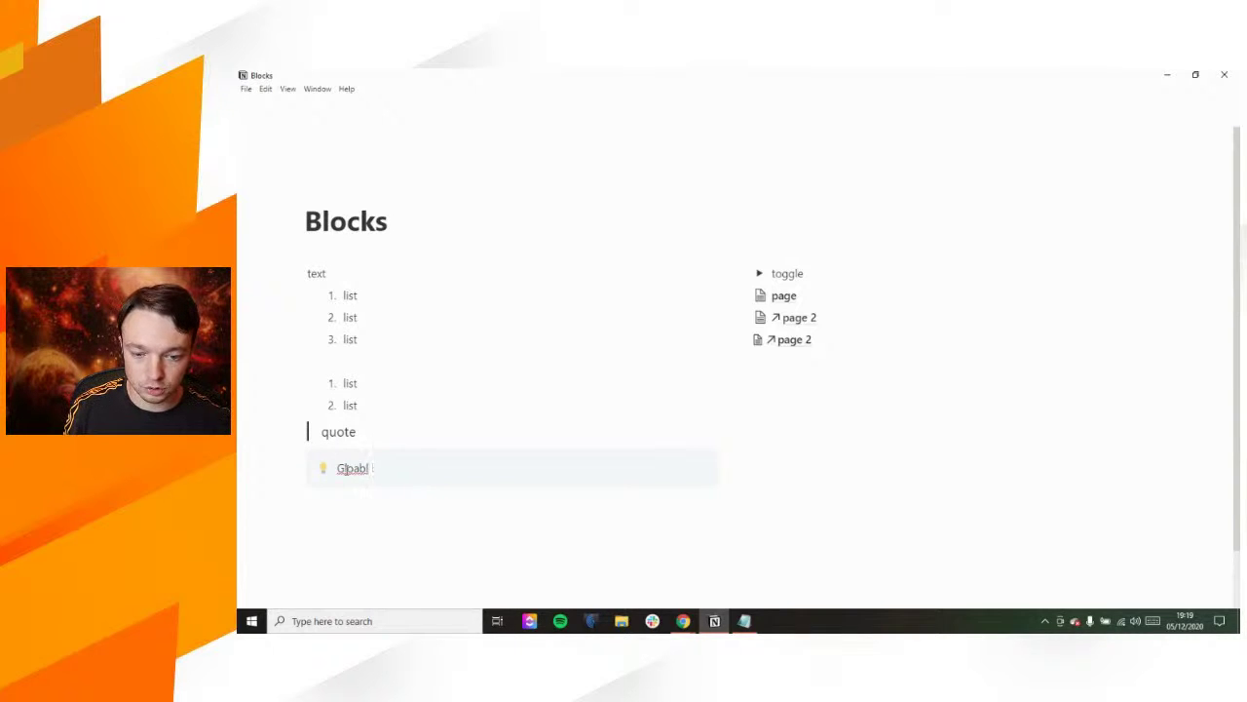
pyautogui.write('Global Block')
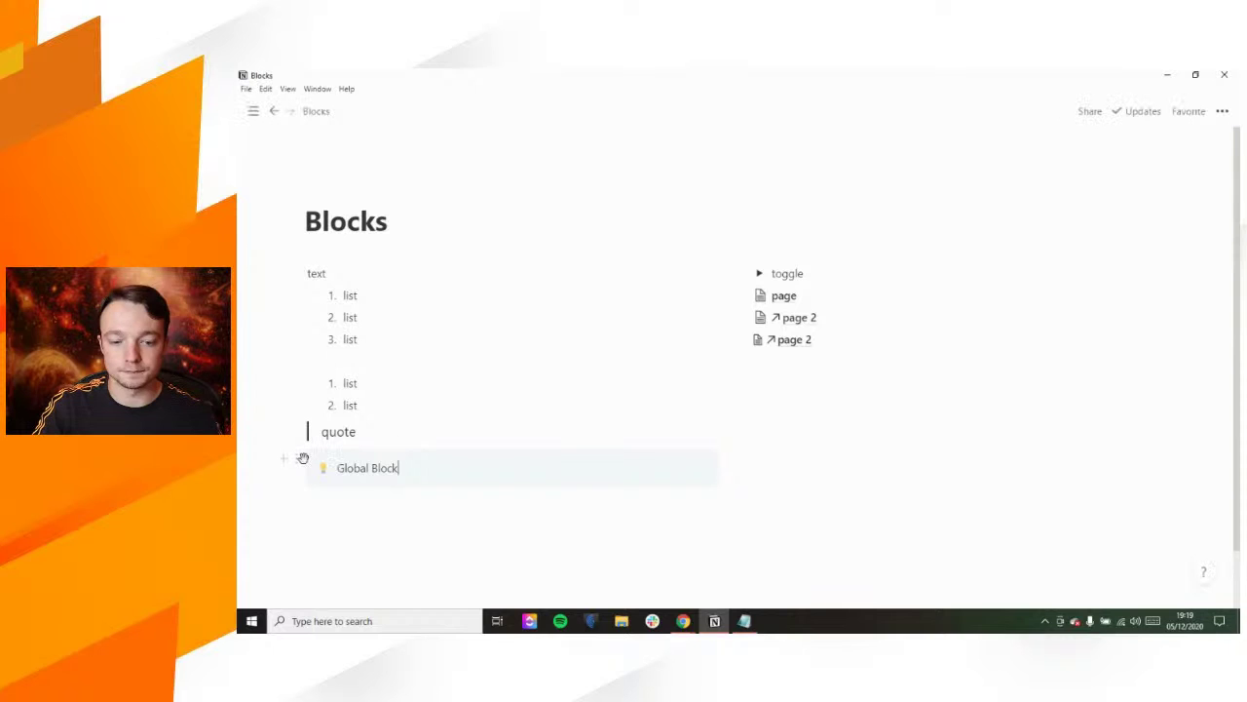
# Step: Copy the link to the "Global Block" callout and paste it into the empty Notepad document
pyautogui.click(297, 457)
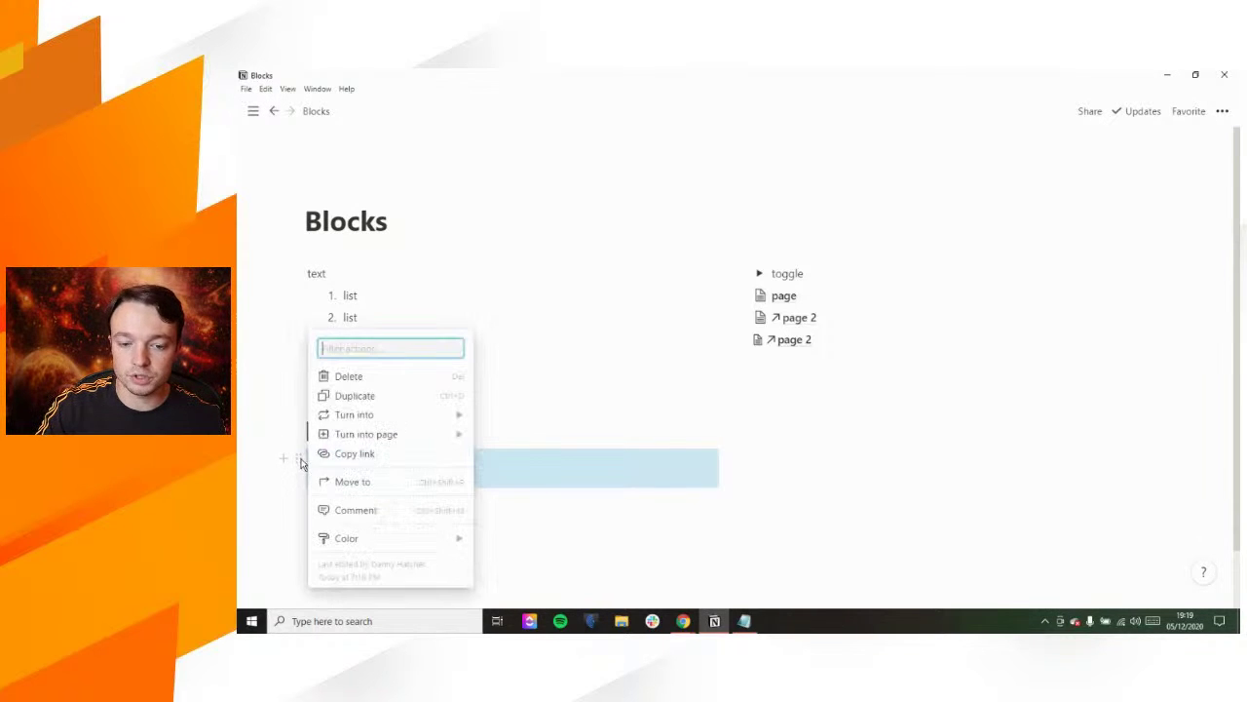
pyautogui.click(376, 455)
pyautogui.click(411, 467)
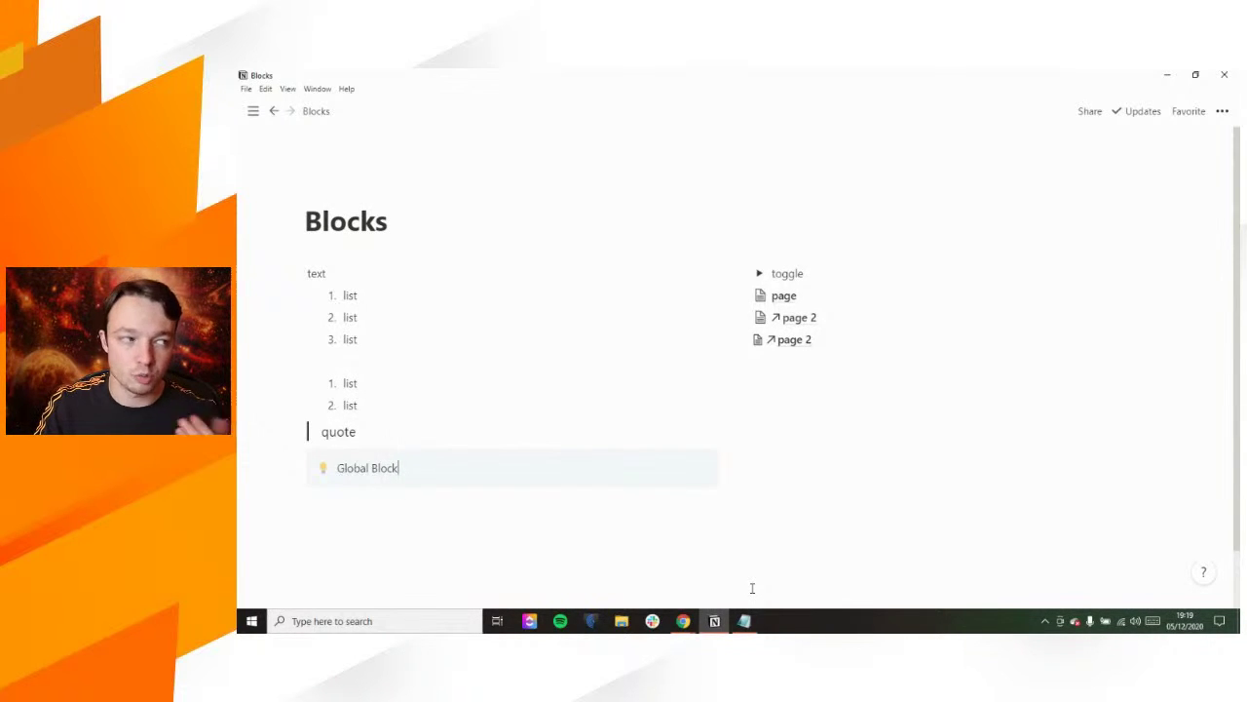
pyautogui.click(744, 621)
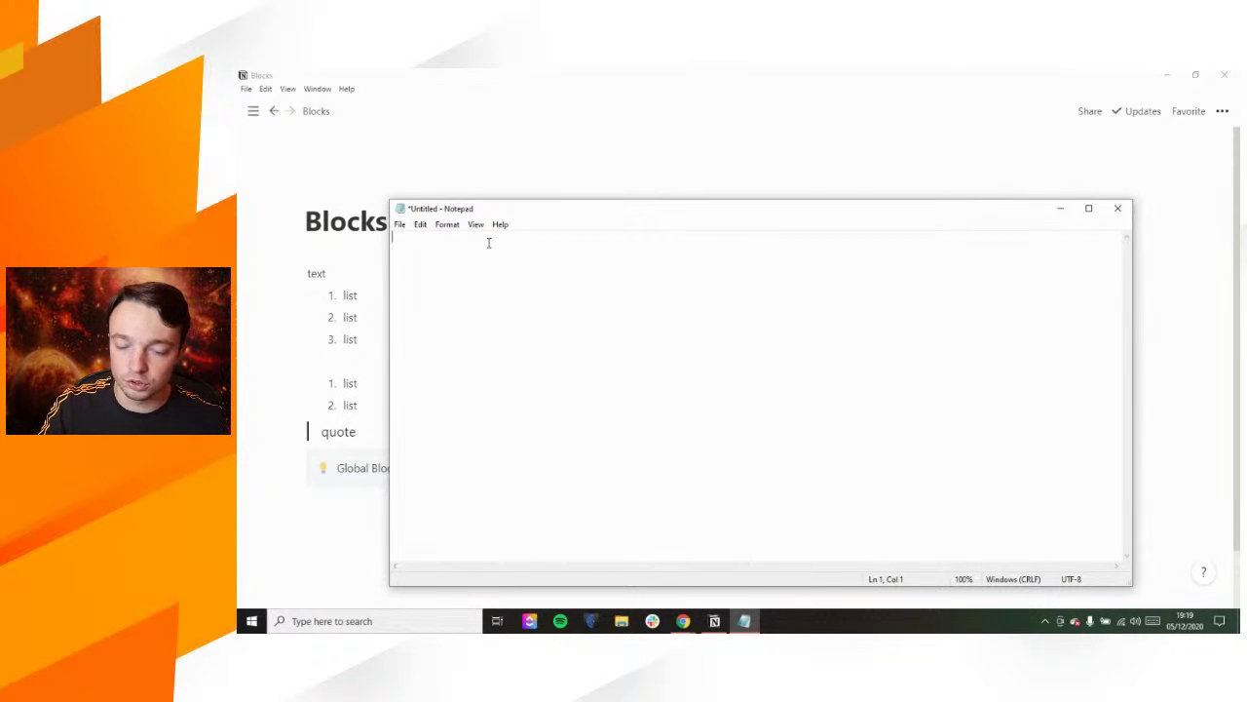
pyautogui.hotkey('ctrl', 'v')
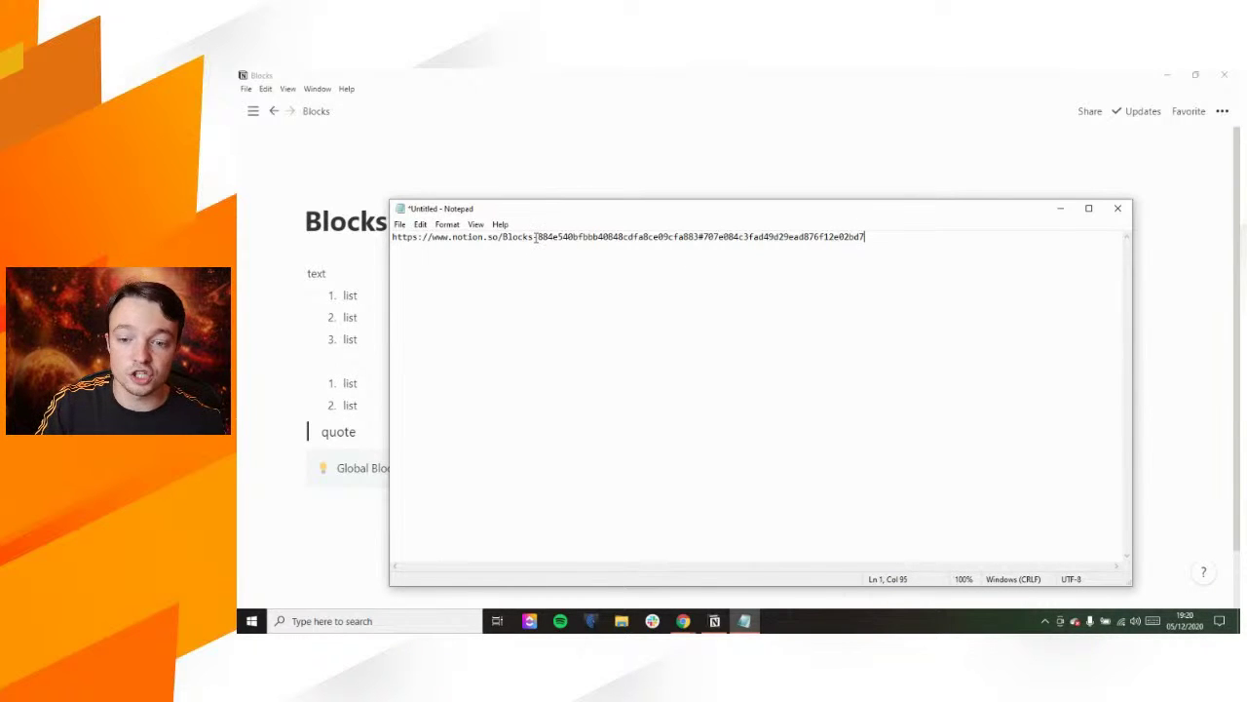
# Step: Remove the page ID and # after "Blocks-" in the Notion link and copy the shortened link
pyautogui.moveTo(538, 237); pyautogui.dragTo(708, 257)
pyautogui.press('BackSpace')
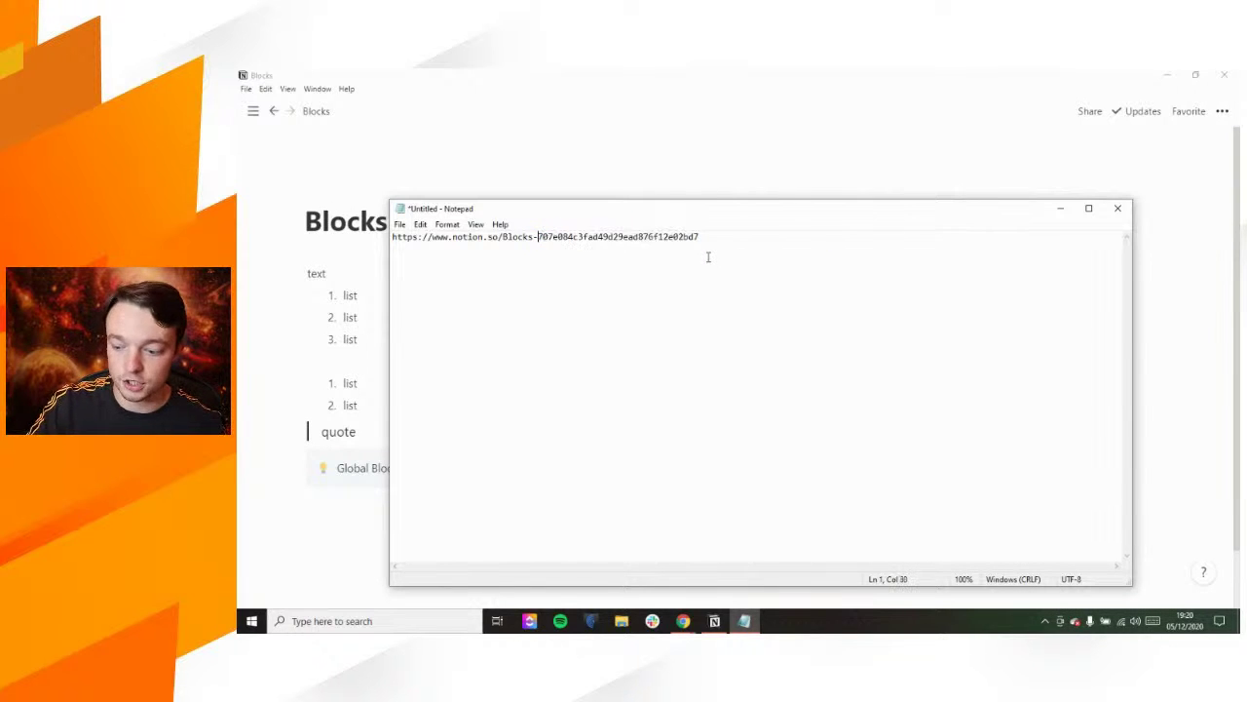
pyautogui.moveTo(706, 237); pyautogui.dragTo(394, 242)
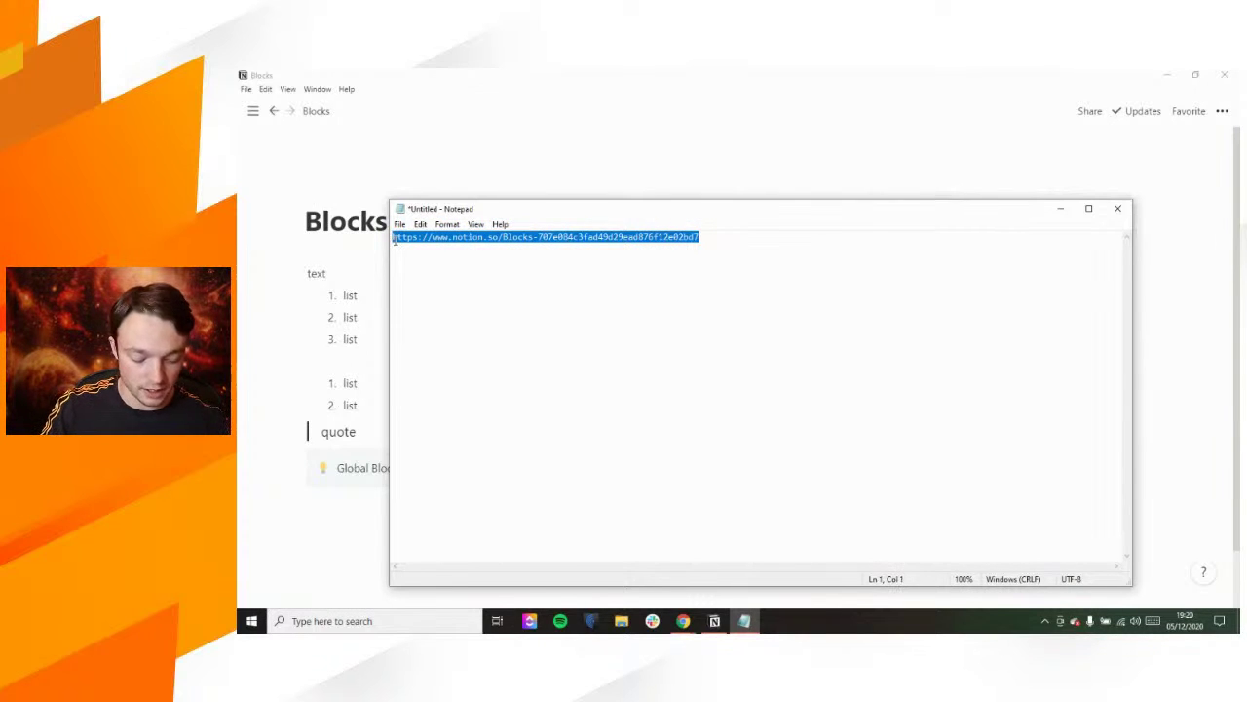
pyautogui.click(1060, 207)
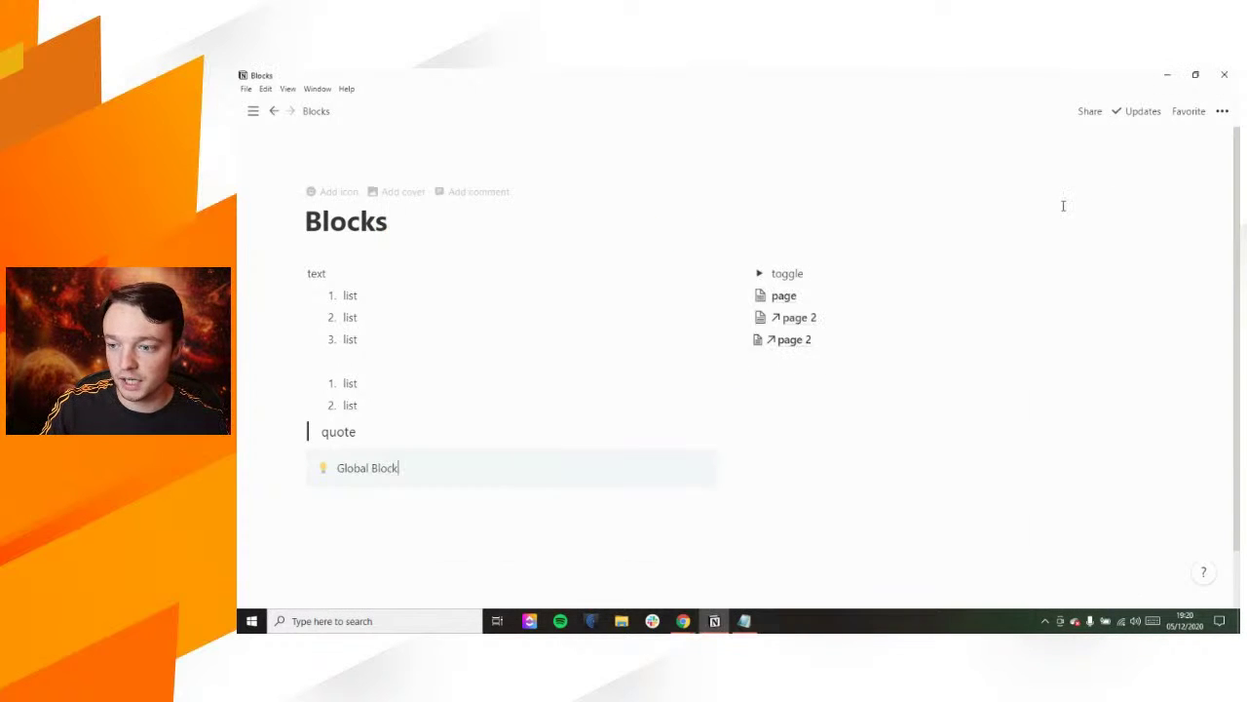
# Step: Paste the shortened block link under the breadcrumb on page 2 as a Link to page, embedding the Global Block callout
pyautogui.click(804, 320)
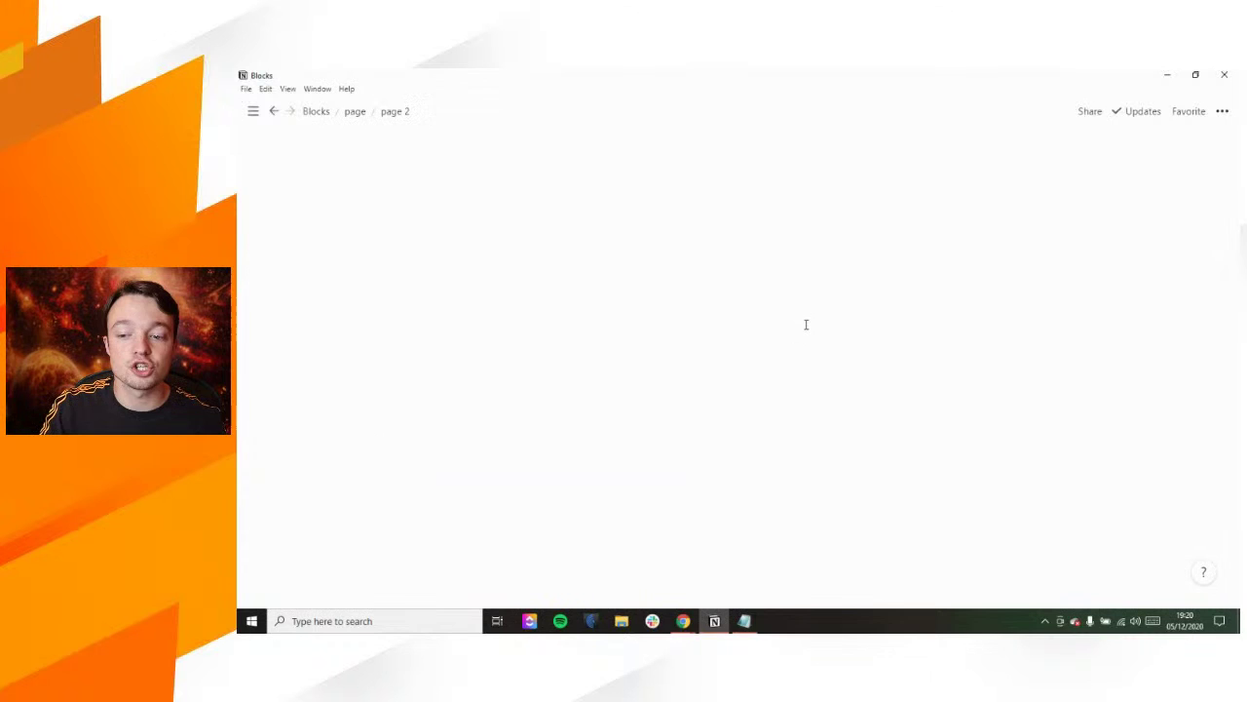
pyautogui.click(554, 311)
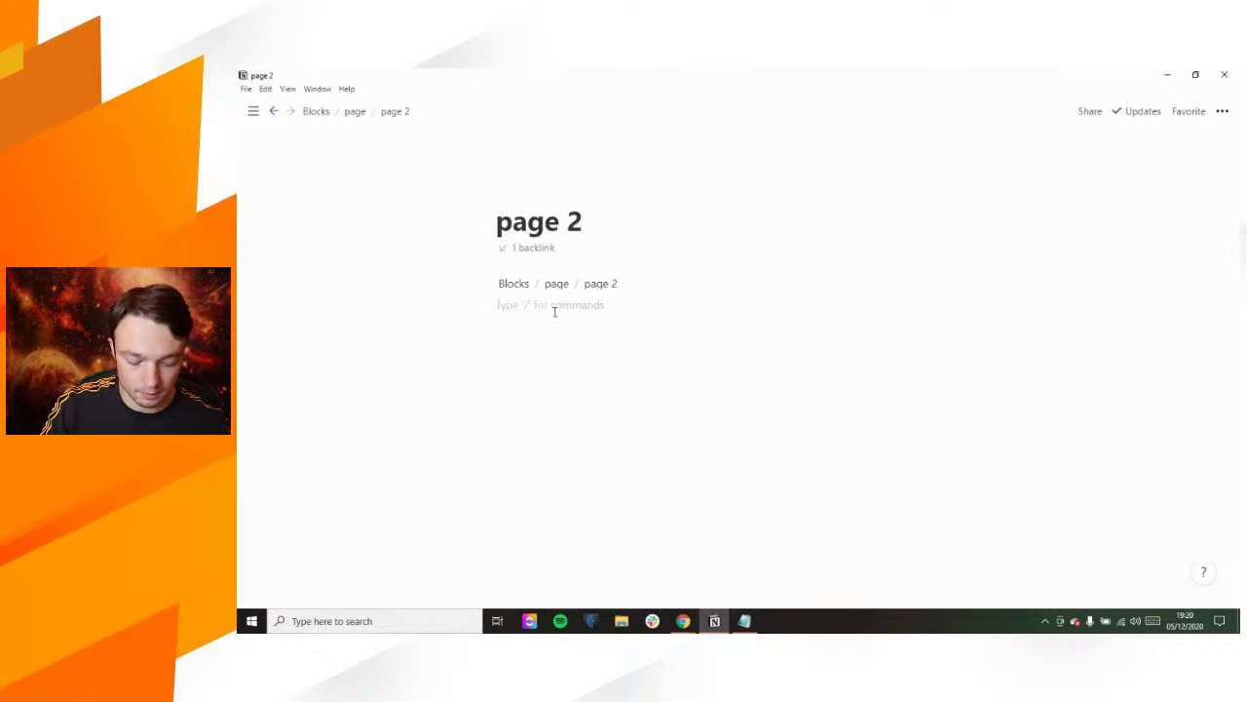
pyautogui.hotkey('ctrl', 'v')
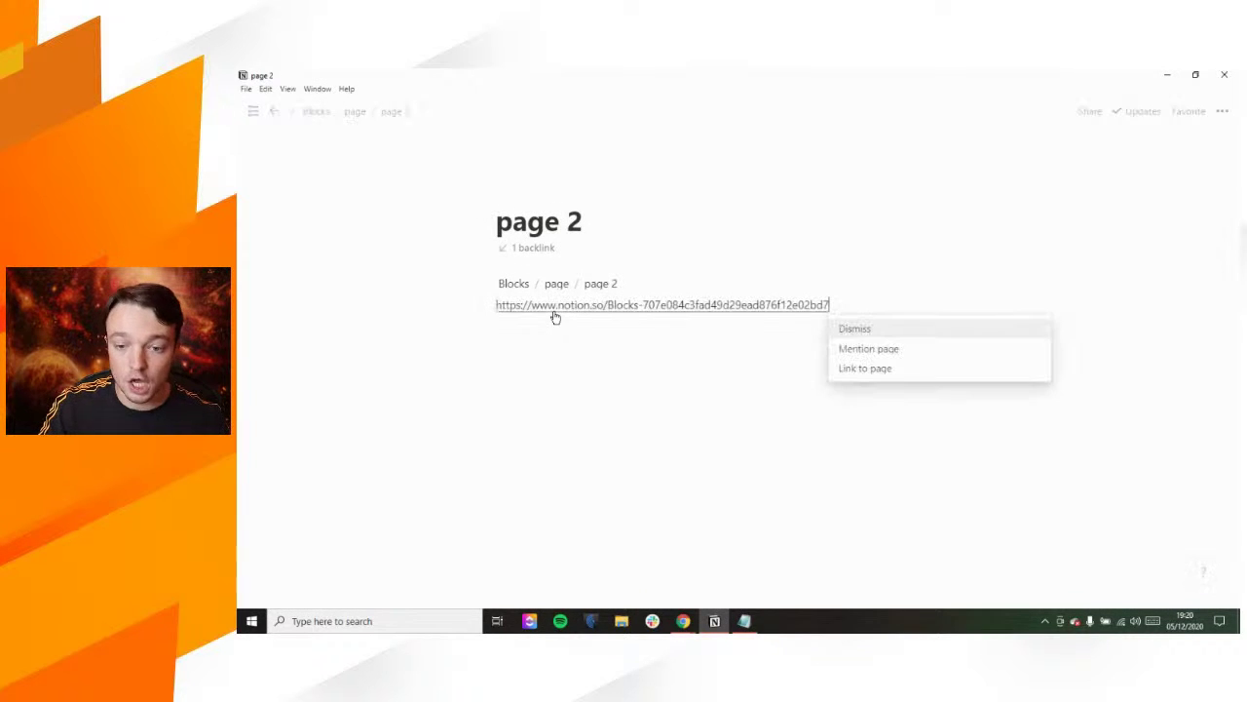
pyautogui.click(878, 371)
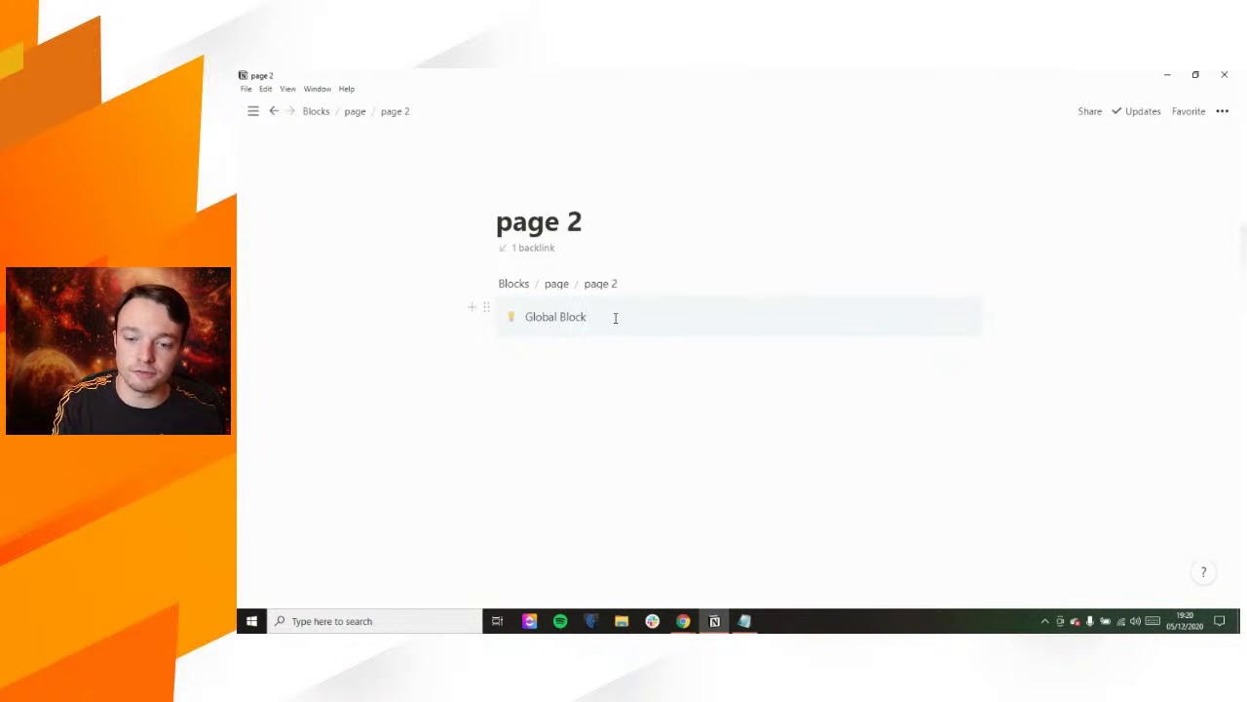
# Step: Append "add a couple of words" to the Global Block callout on page 2
pyautogui.write('ad')
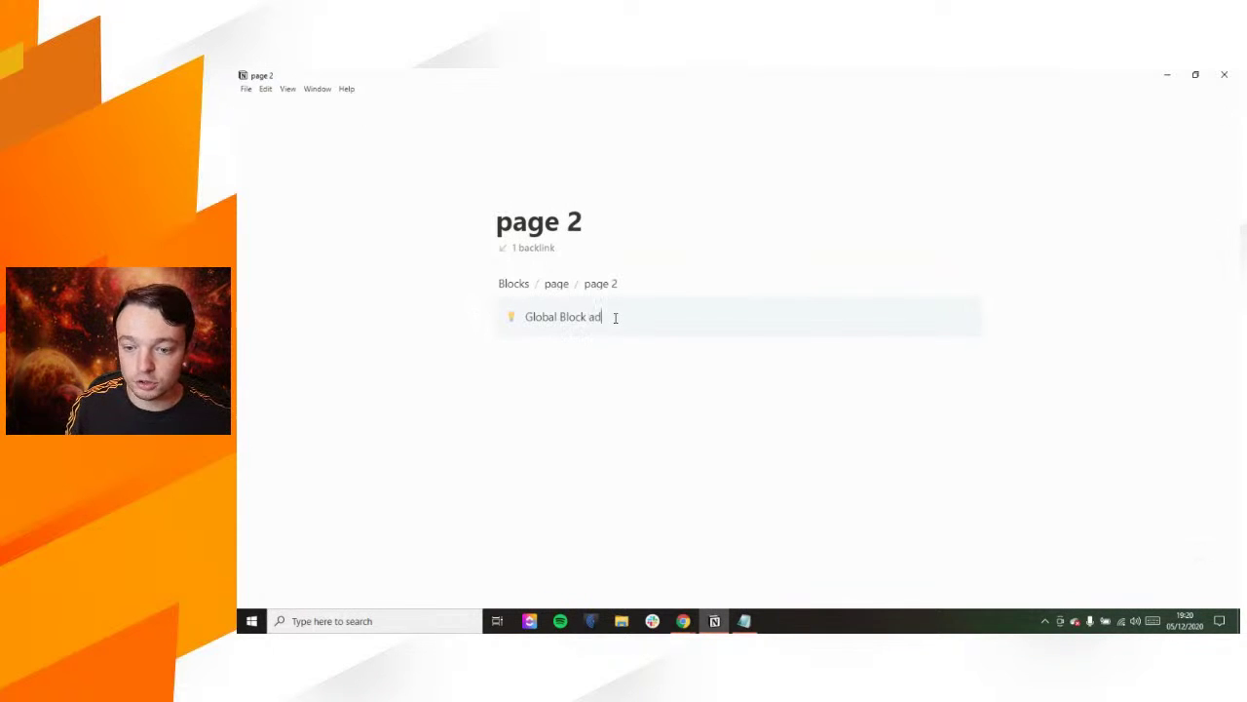
pyautogui.write('d a w')
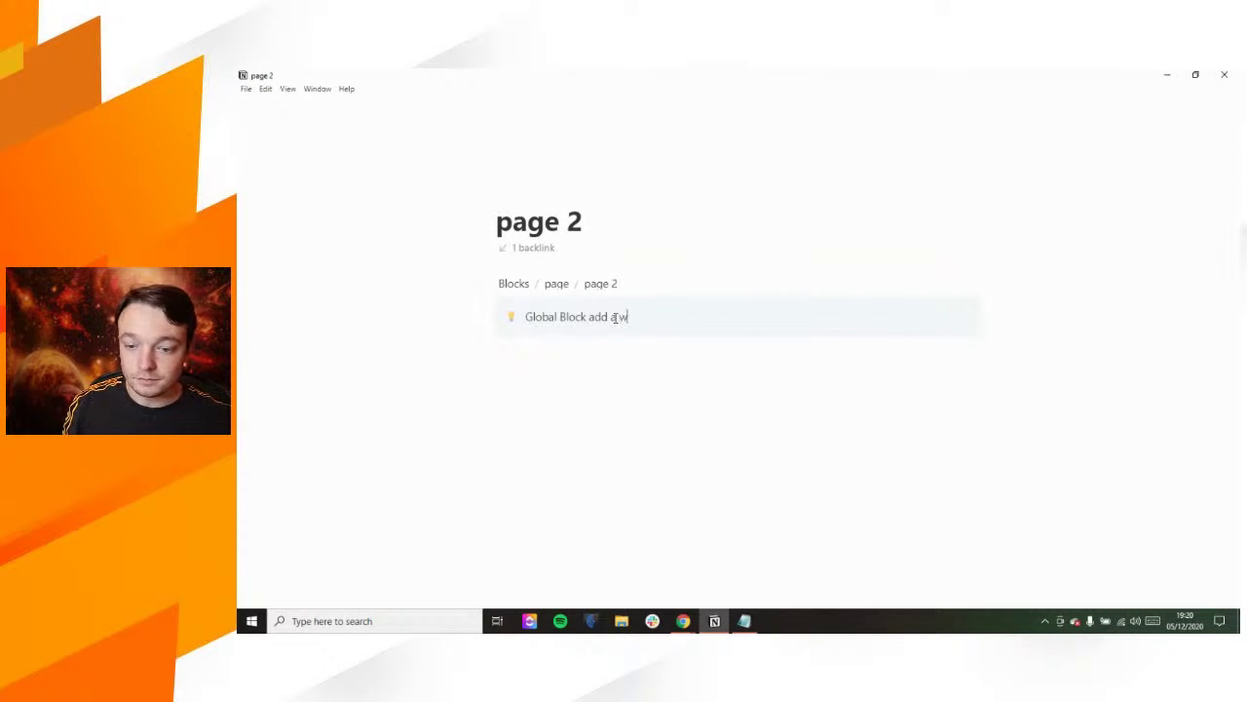
pyautogui.press('BackSpace')
pyautogui.write('couple of words')
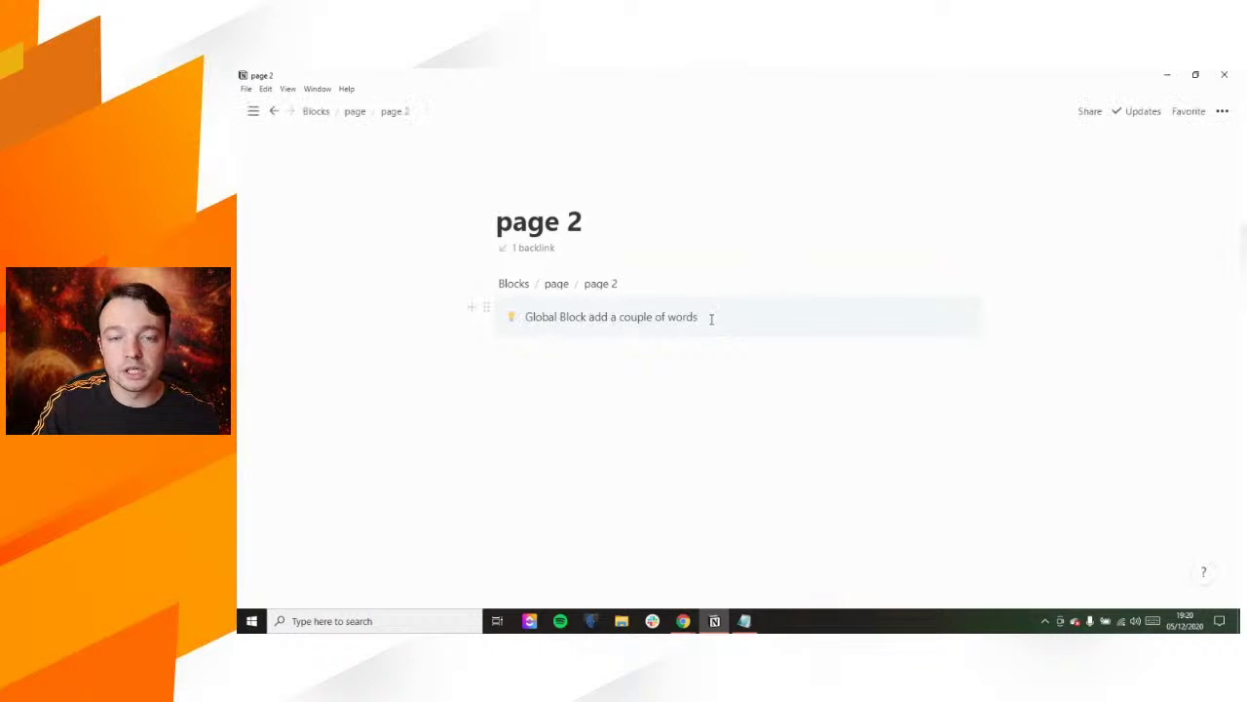
# Step: Return to the Blocks page and delete "add a couple of words" from the Global Block callout
pyautogui.click(317, 114)
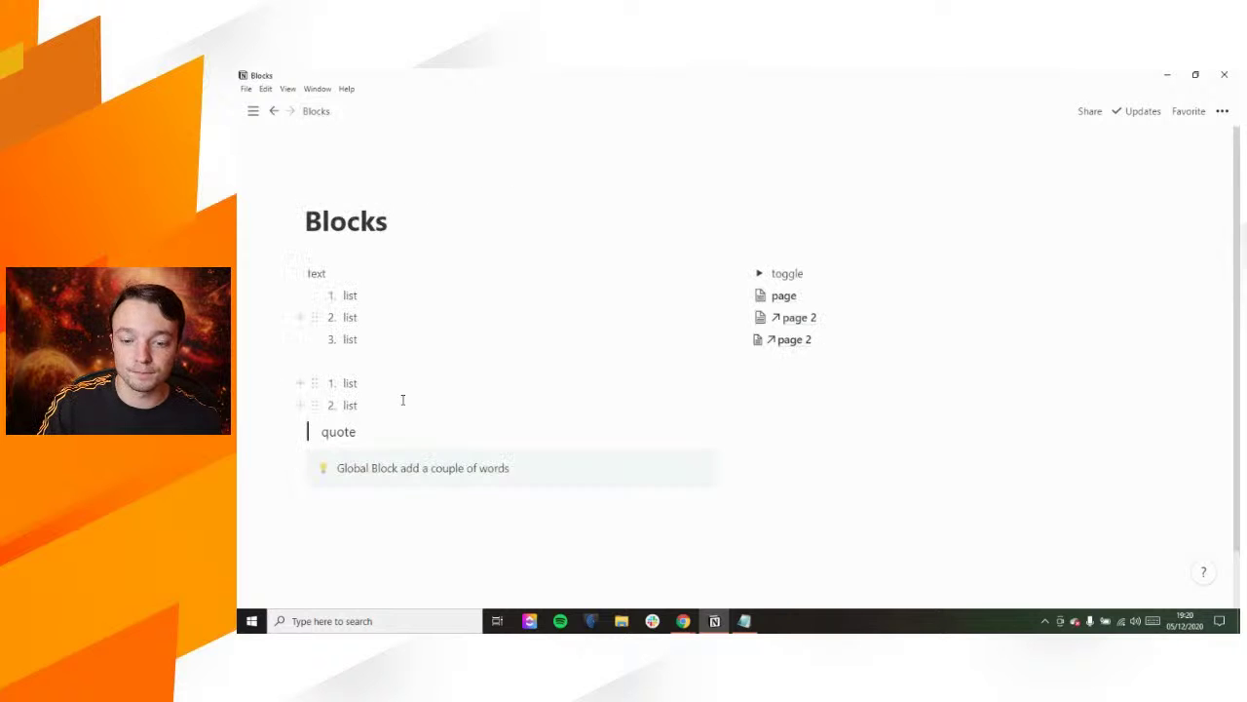
pyautogui.moveTo(401, 469); pyautogui.dragTo(535, 468)
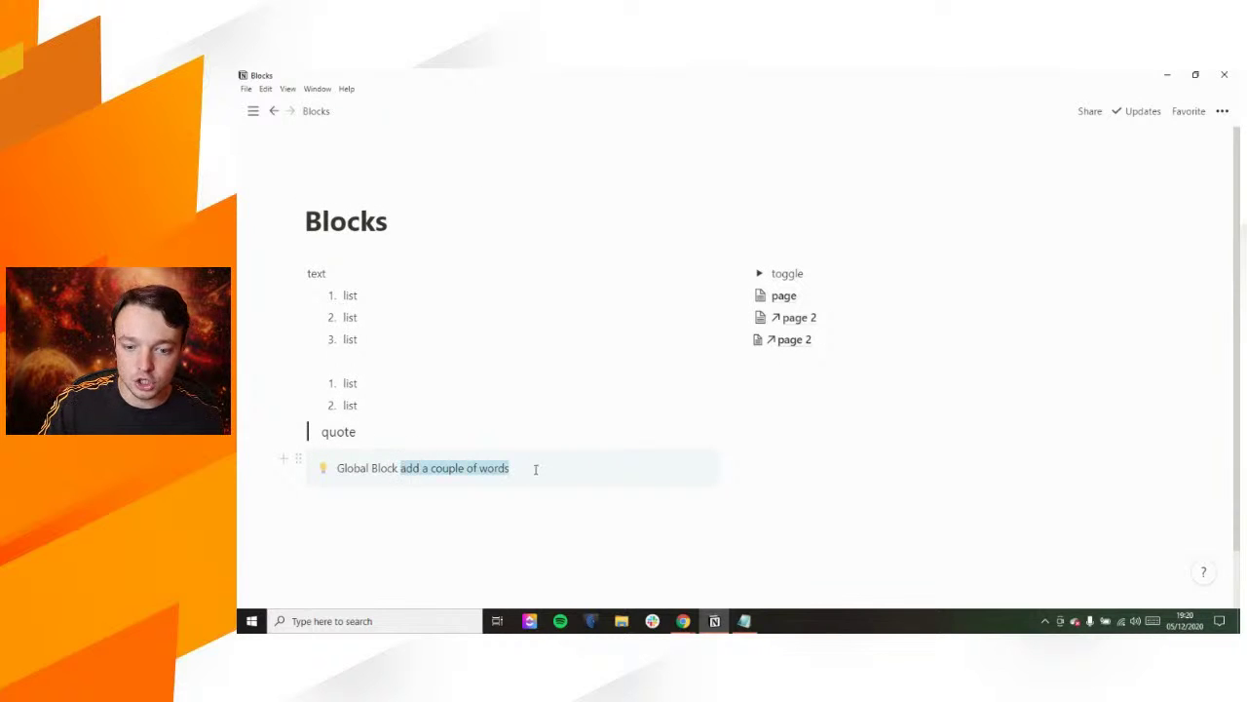
pyautogui.press('BackSpace')
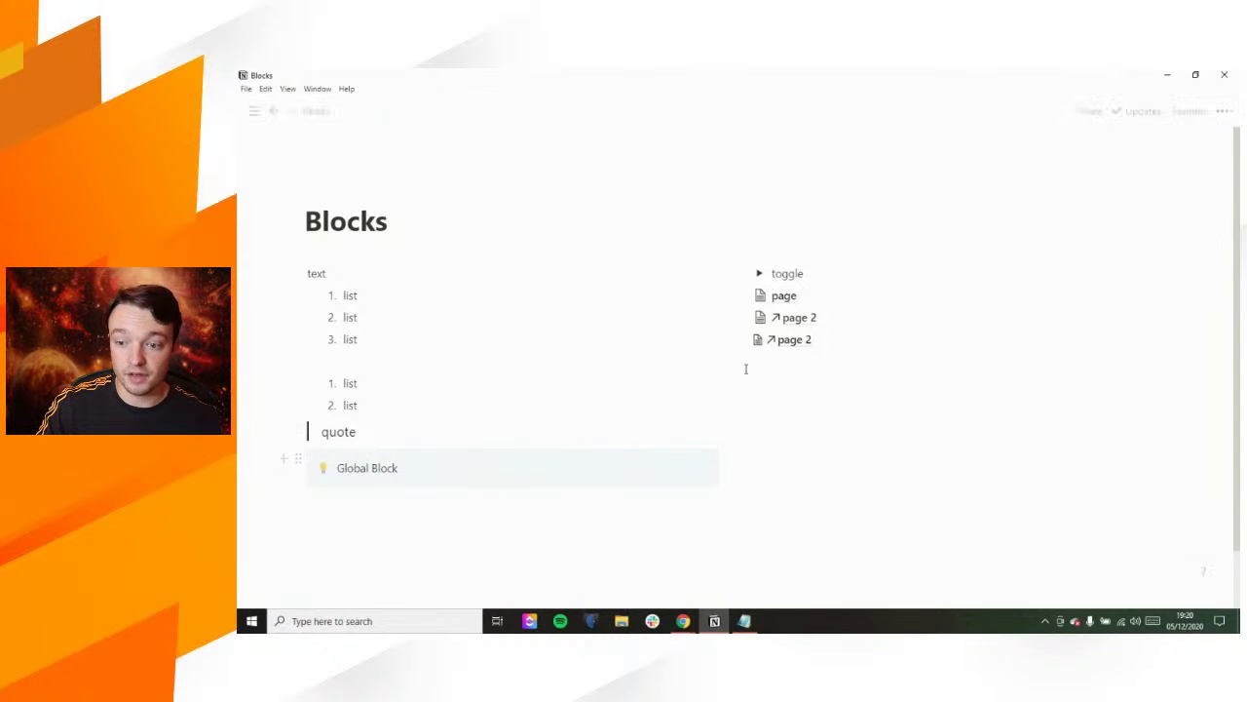
# Step: Check the Global Block callout's text on page 2 and return to the Blocks page
pyautogui.click(791, 343)
pyautogui.click(605, 317)
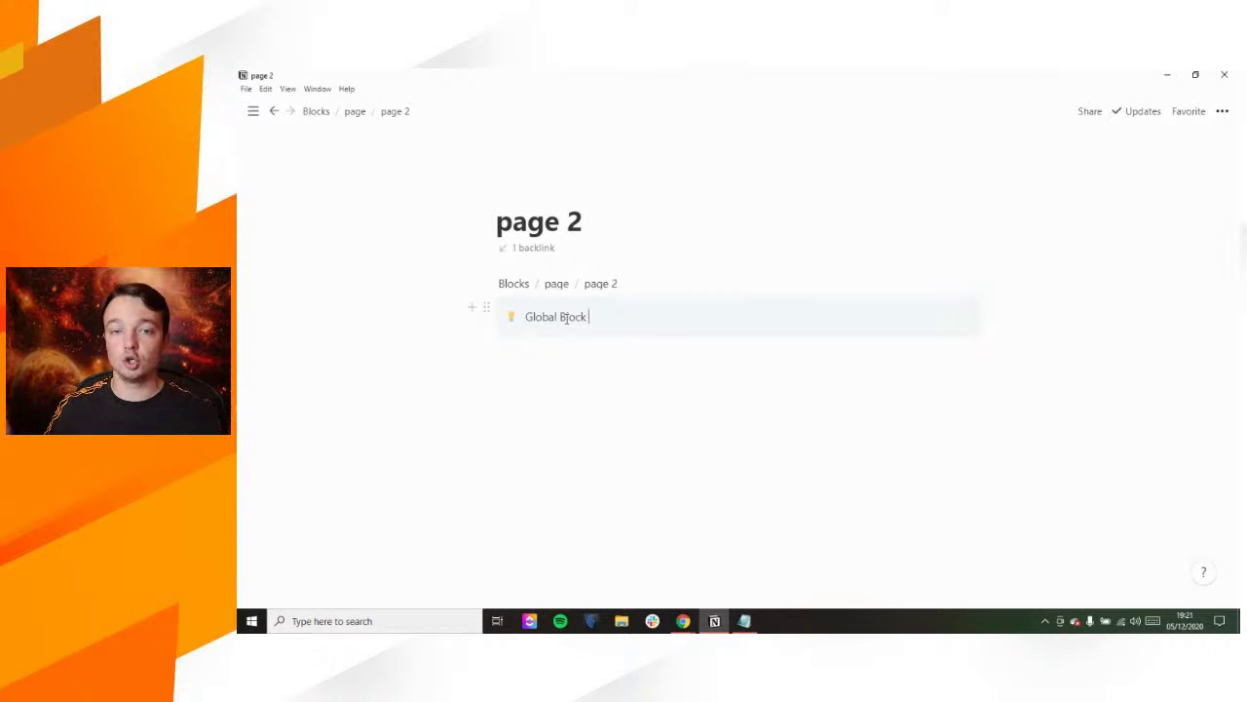
pyautogui.click(316, 113)
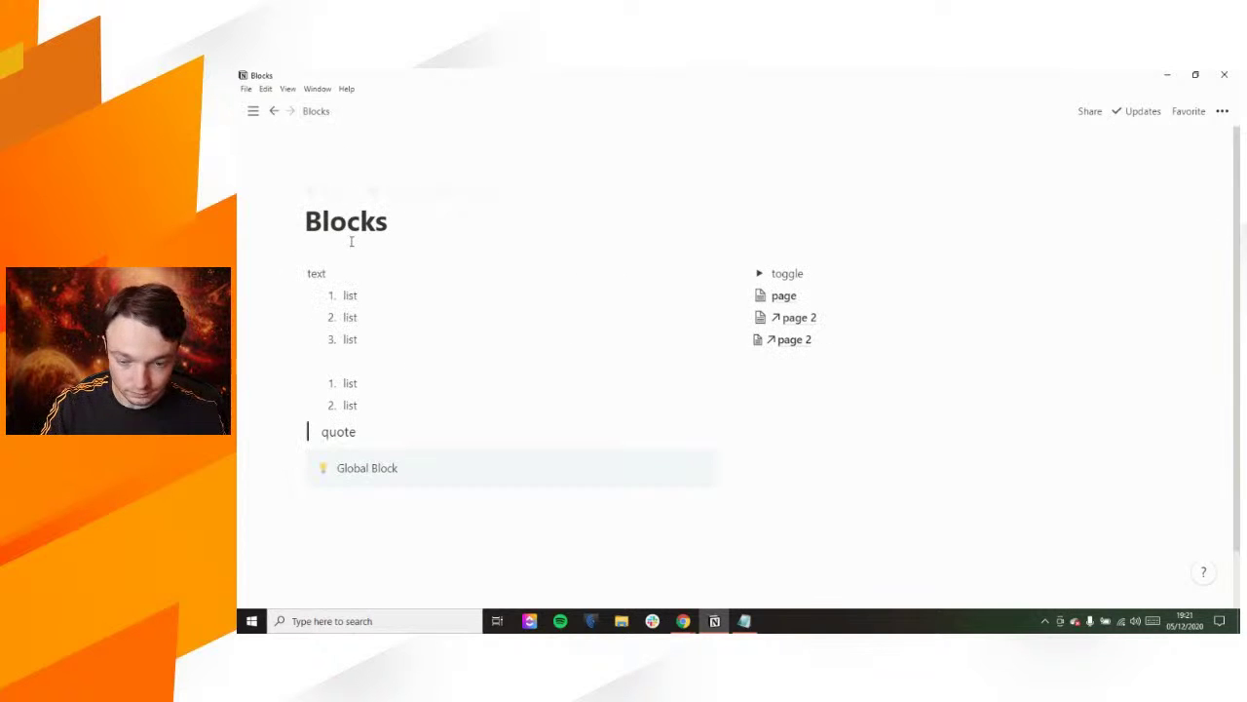
# Step: Browse the basic and inline block types in the command list on a new line below the Global Block callout
pyautogui.click(385, 502)
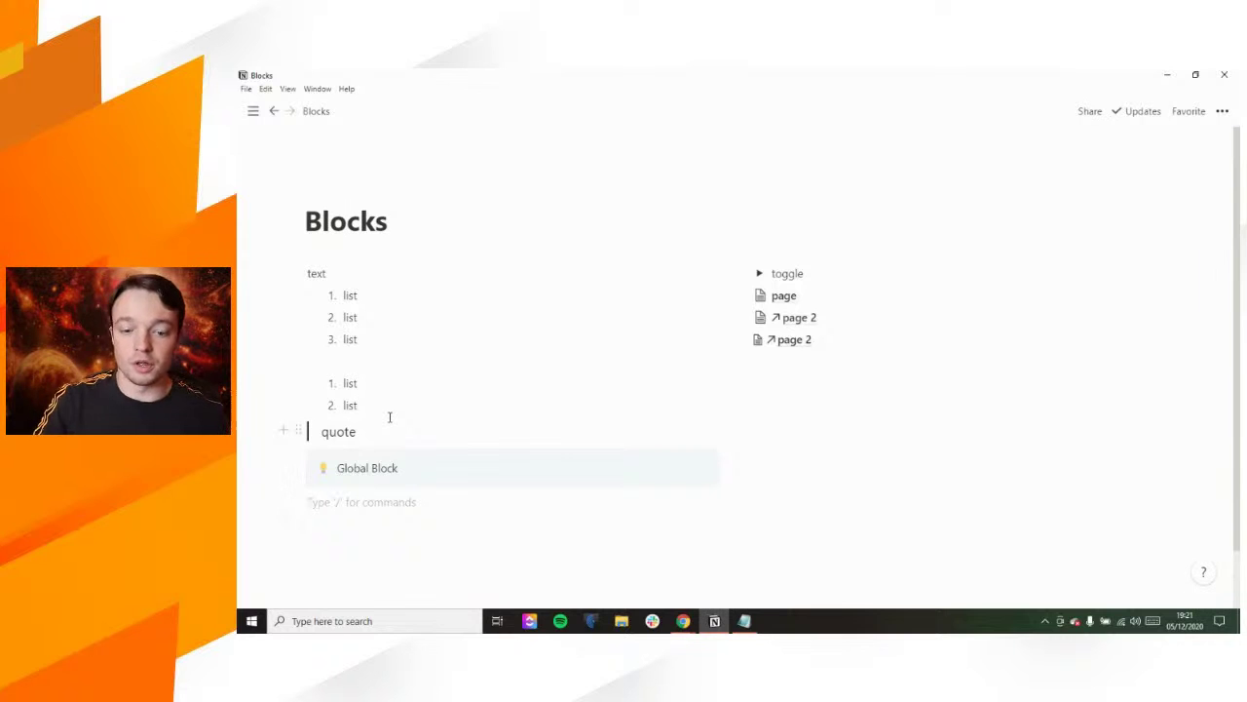
pyautogui.write('/')
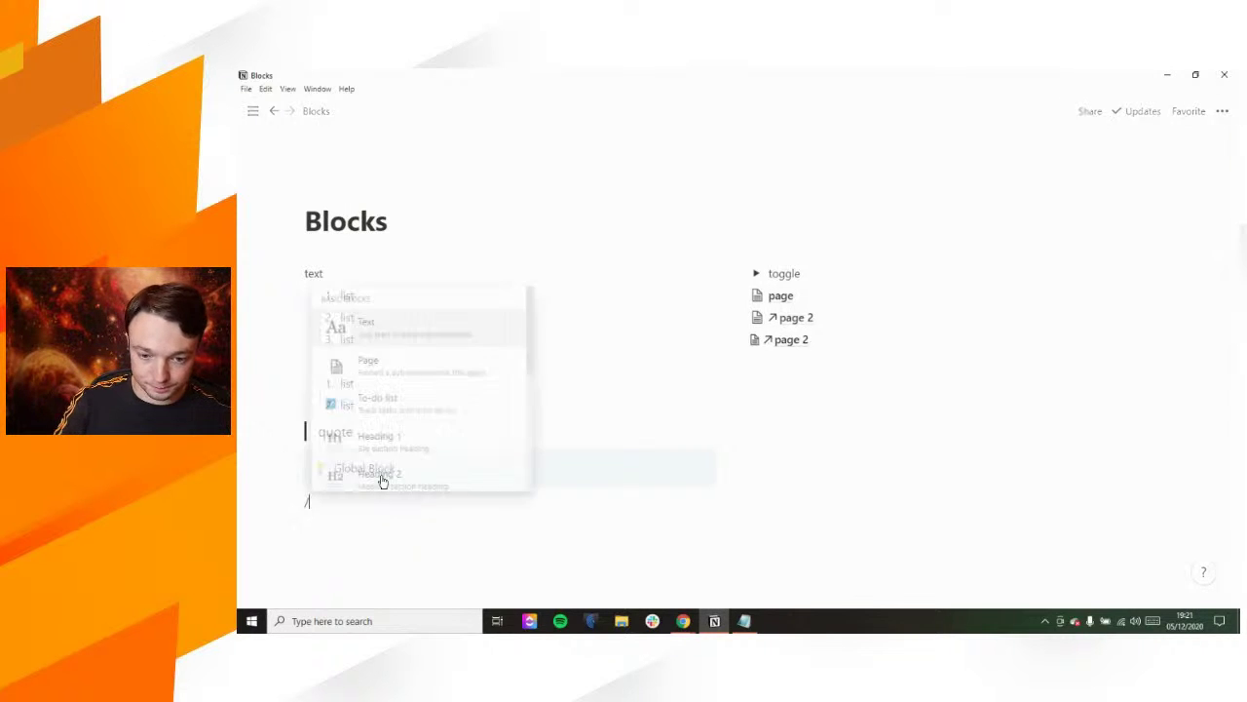
pyautogui.scroll(-1, 425, 375)
pyautogui.scroll(-4, 425, 375)
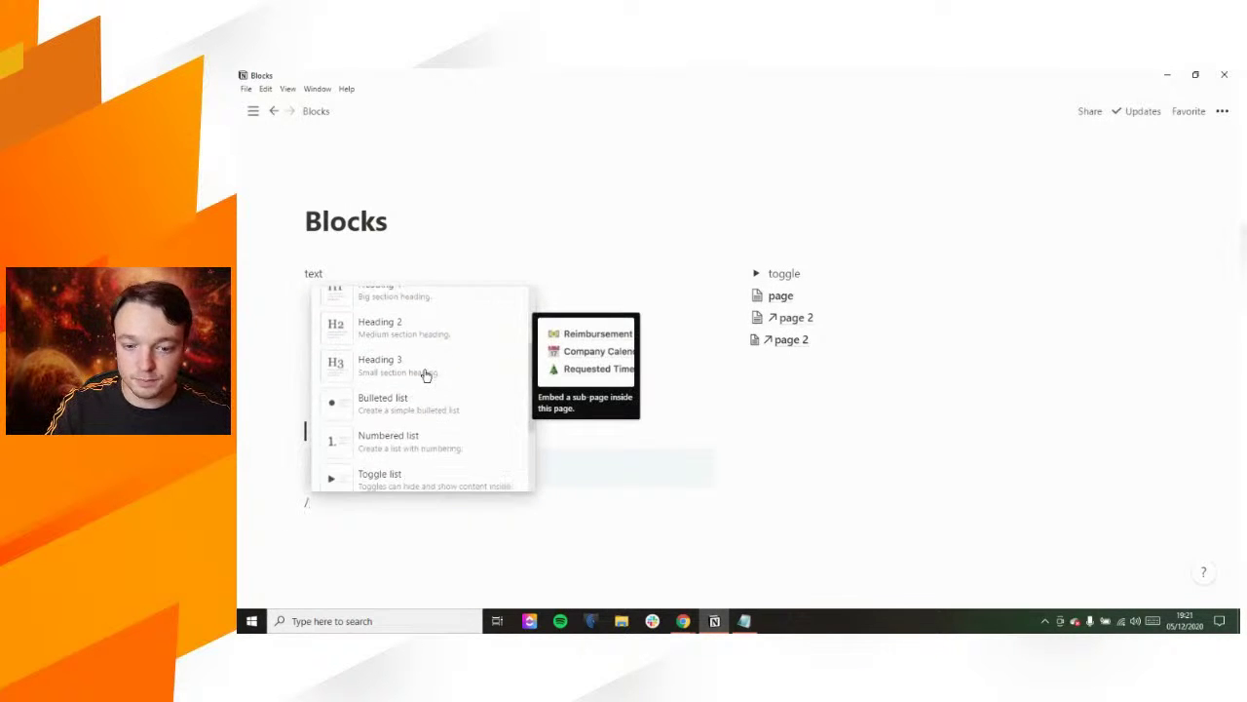
pyautogui.scroll(-5, 425, 375)
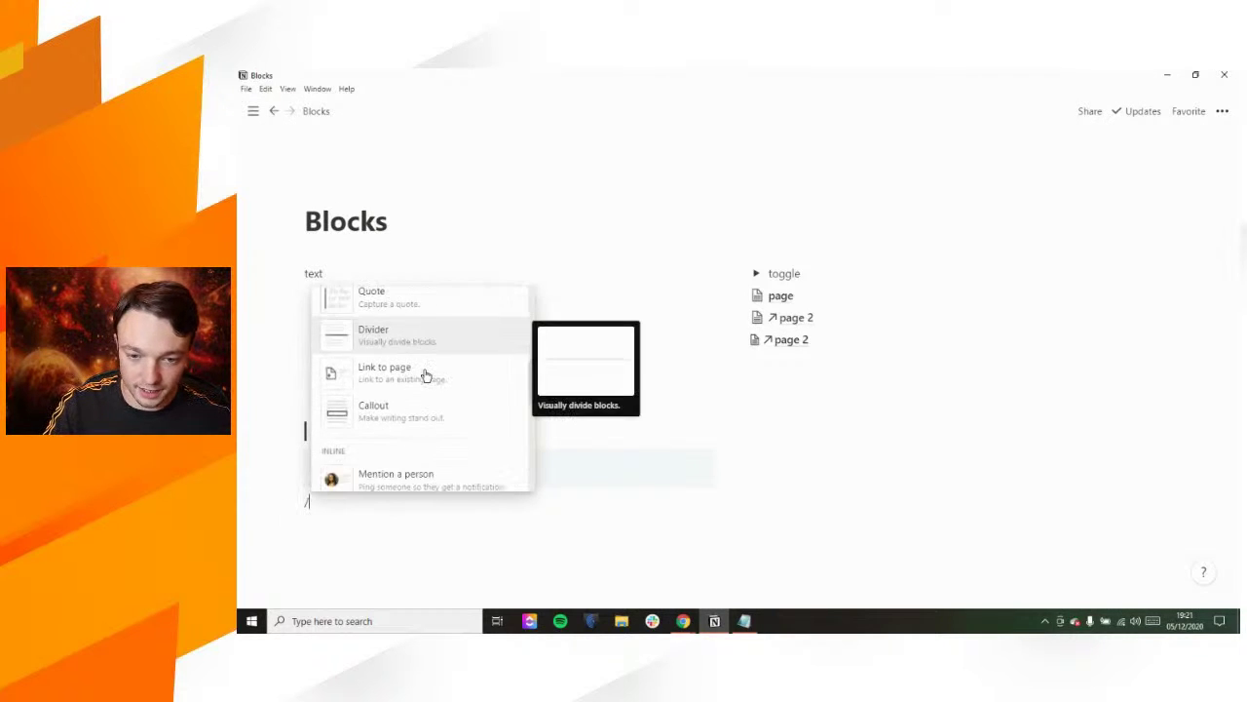
pyautogui.scroll(3, 425, 375)
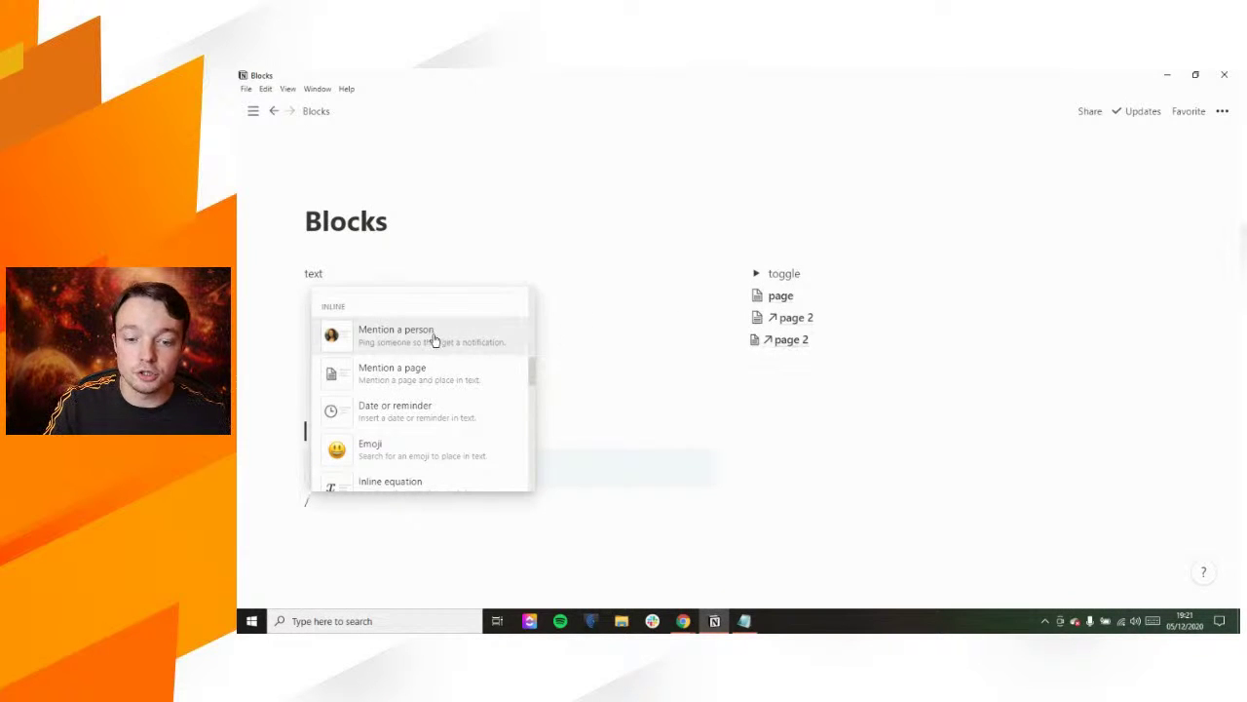
pyautogui.click(326, 504)
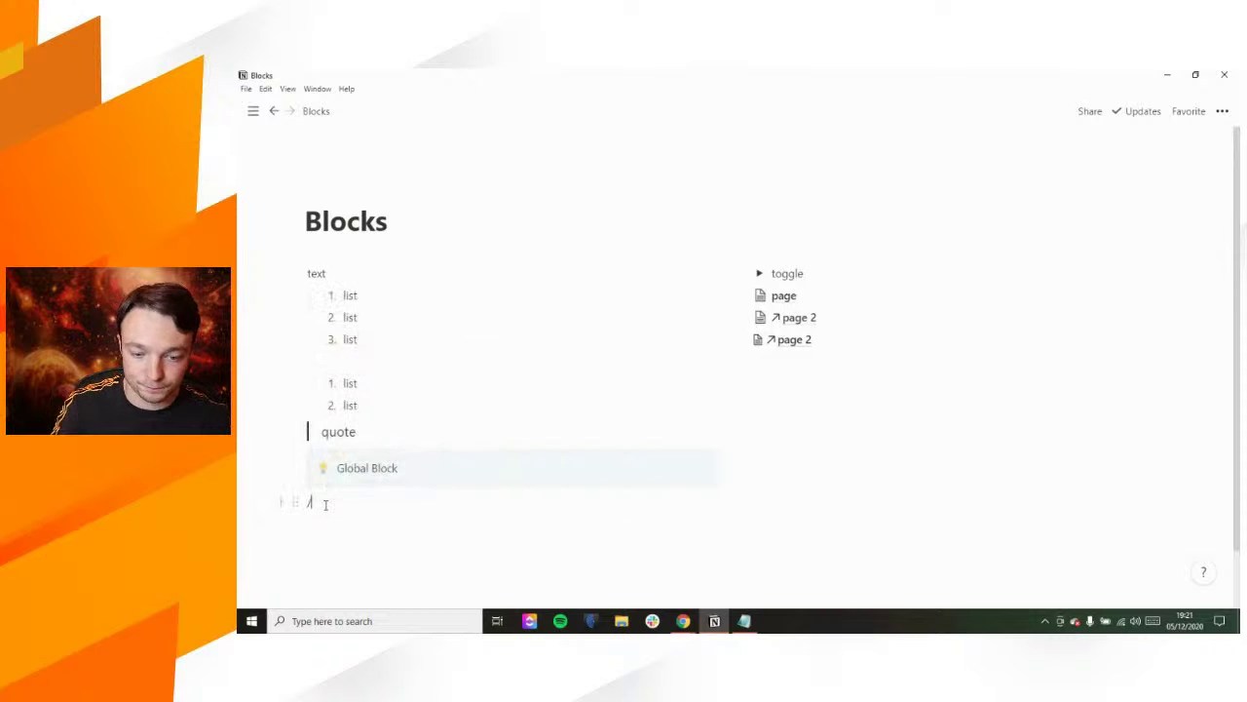
# Step: Try the Mention a person command on the line below the Global Block callout and clear the line
pyautogui.write('mention')
pyautogui.hotkey('ctrl', 'BackSpace')
pyautogui.hotkey('ctrl', 'BackSpace')
pyautogui.write('/mention')
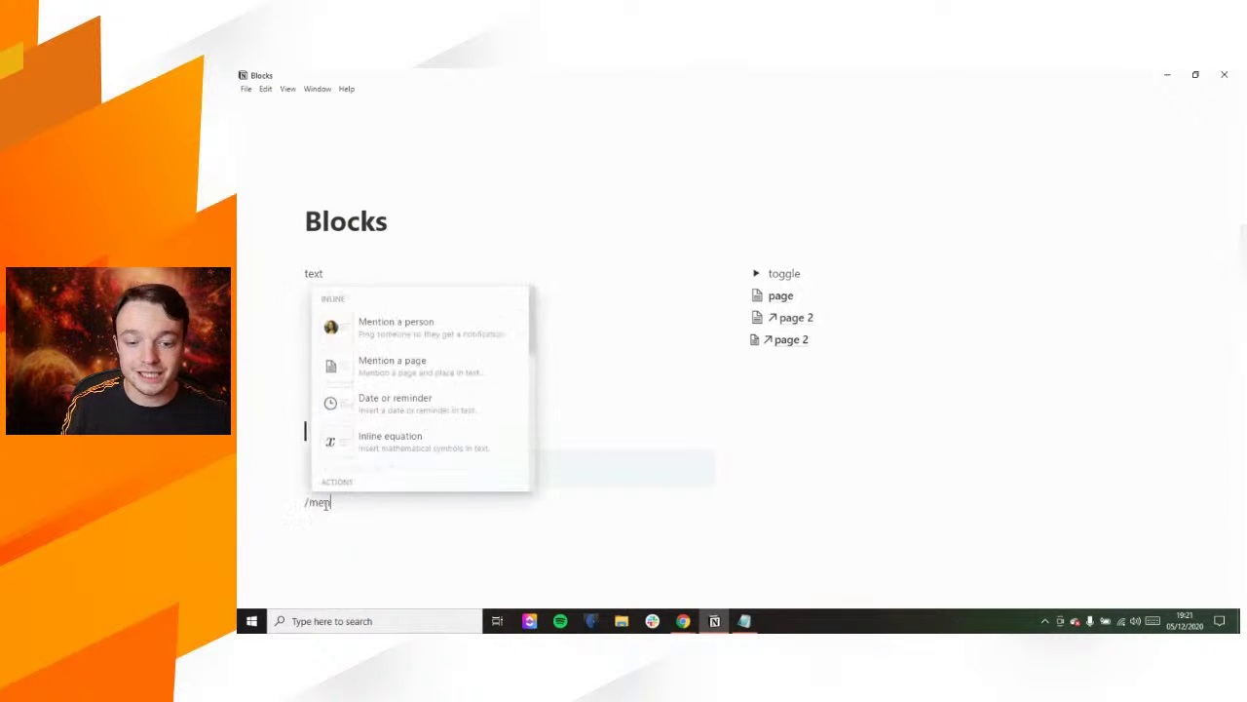
pyautogui.click(398, 322)
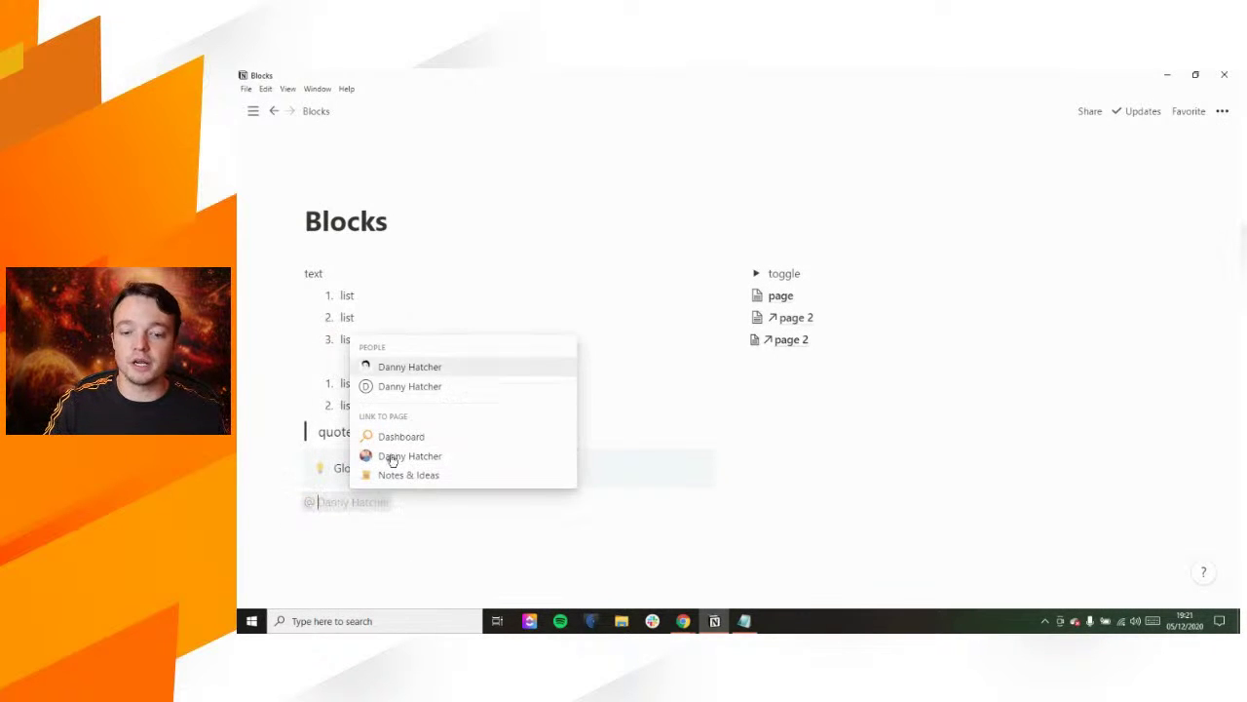
pyautogui.click(465, 517)
pyautogui.press('BackSpace')
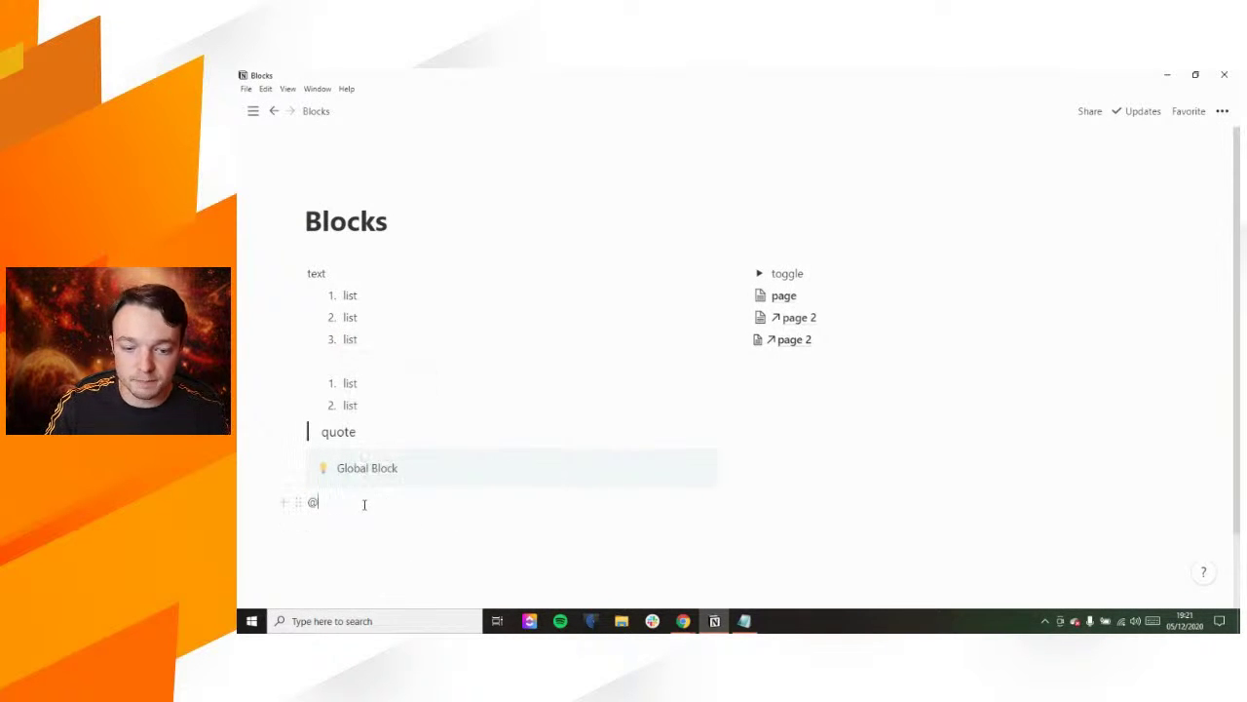
pyautogui.press('BackSpace')
# Step: Bring up the combined person, page and date mention search on the empty line and cancel it
pyautogui.write('@')
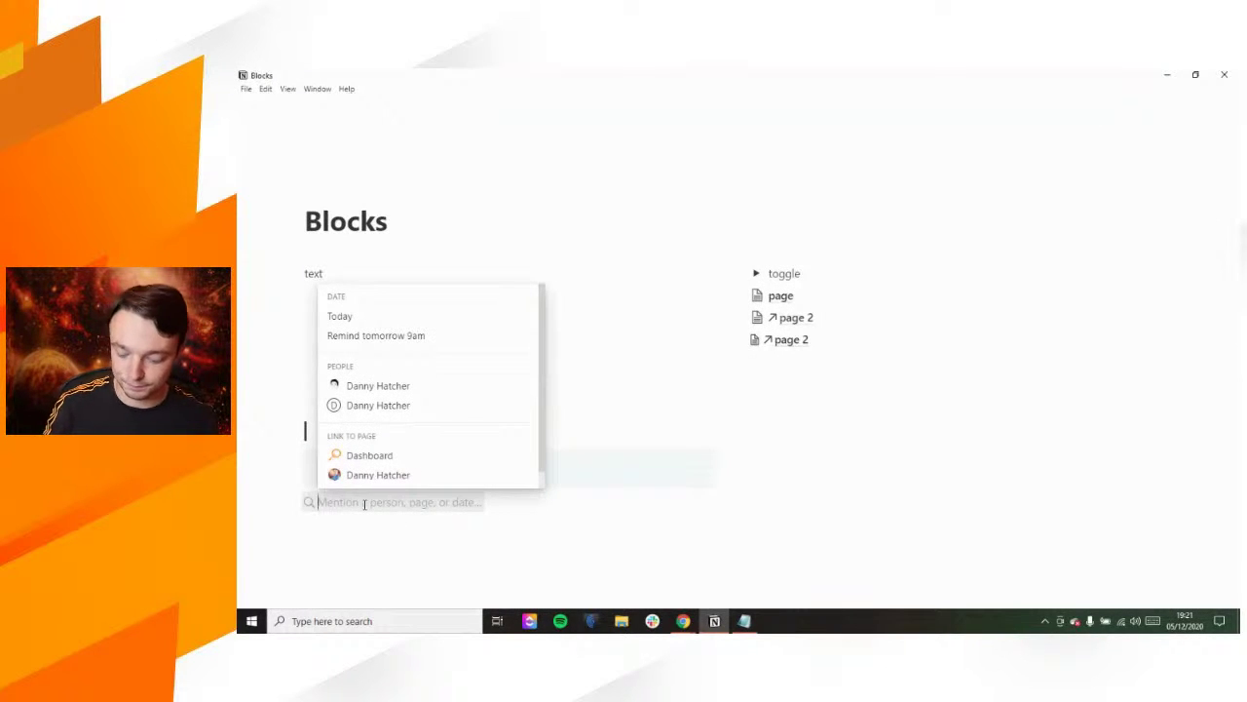
pyautogui.press('Escape')
pyautogui.press('BackSpace')
# Step: Look through the inline block types, try Date or reminder on the empty line, and cancel it
pyautogui.write('/')
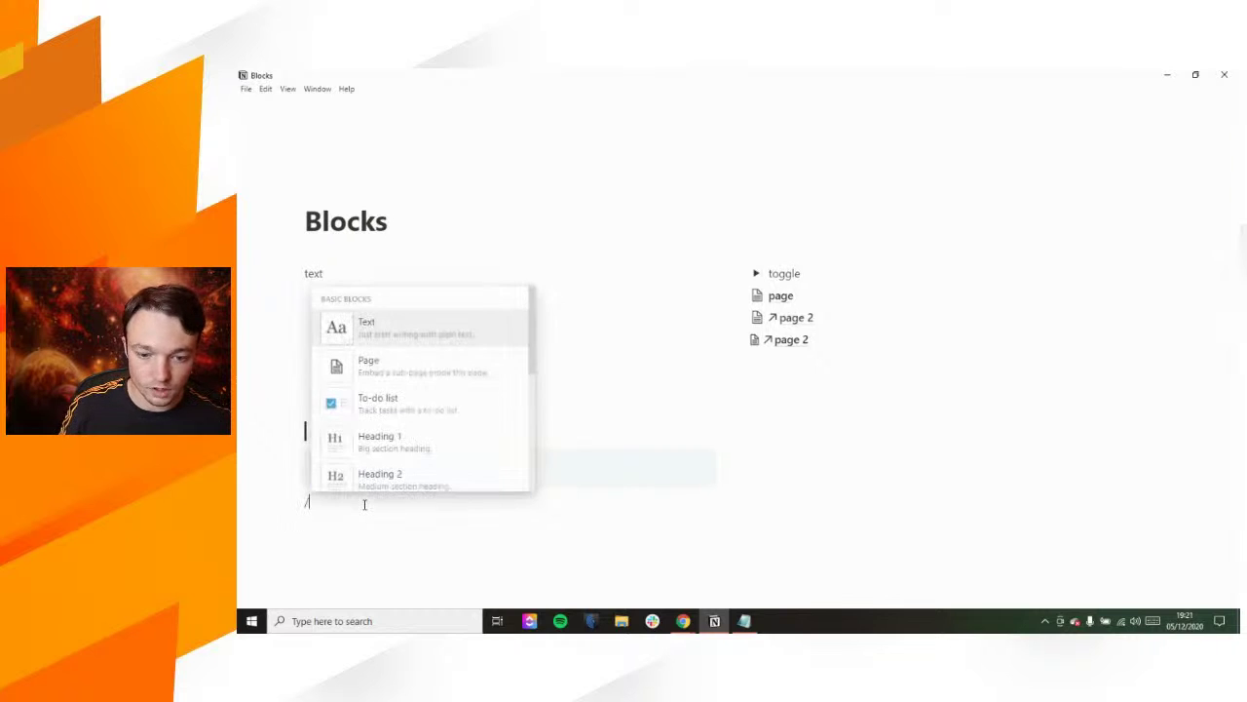
pyautogui.scroll(-10, 414, 396)
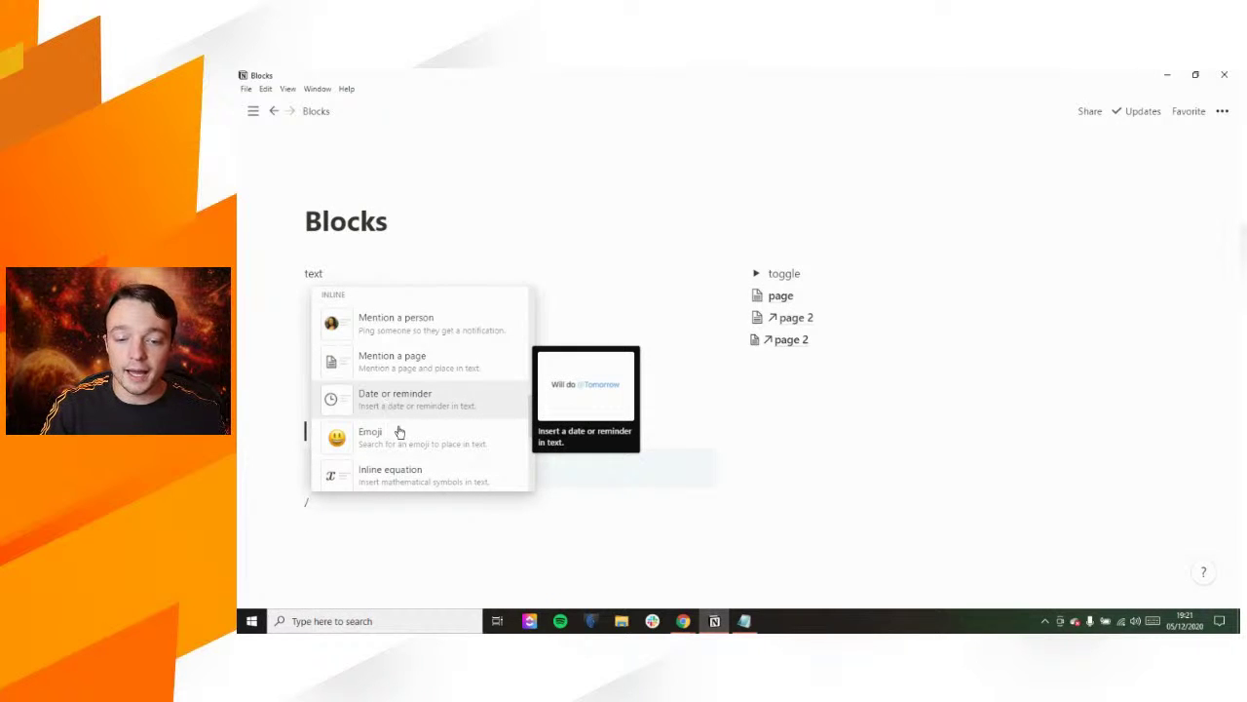
pyautogui.scroll(-1, 399, 440)
pyautogui.scroll(1, 399, 440)
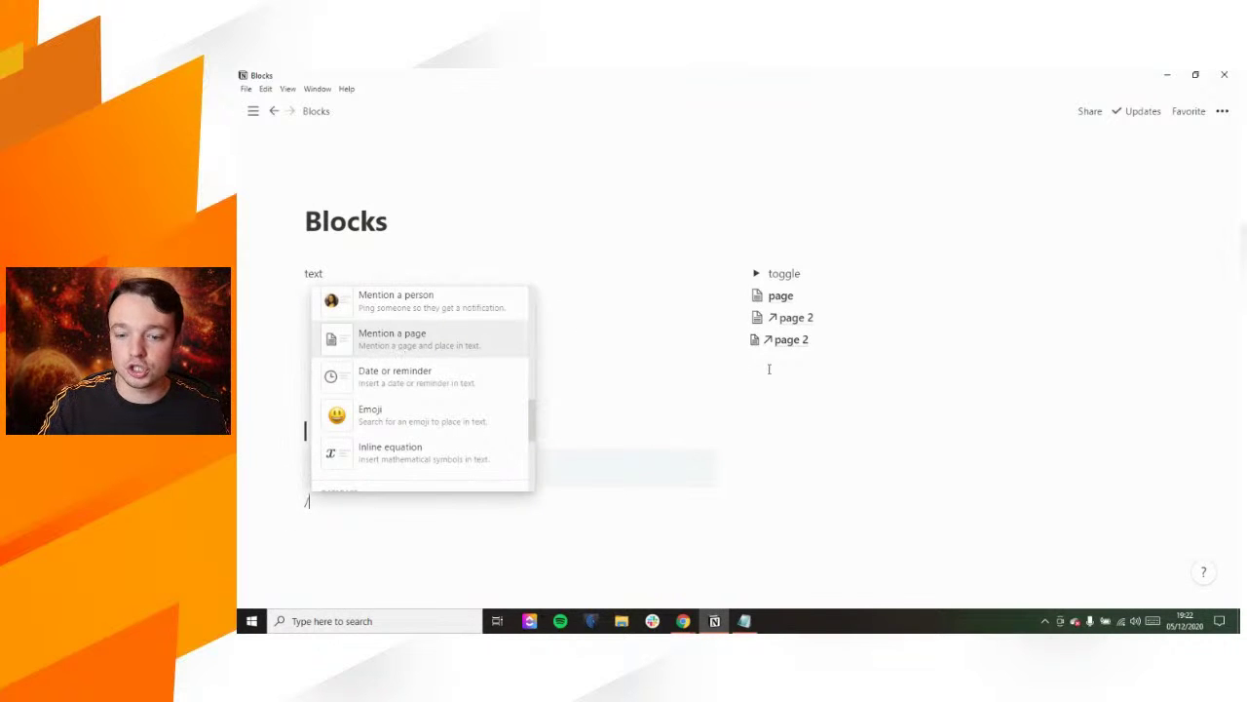
pyautogui.click(438, 379)
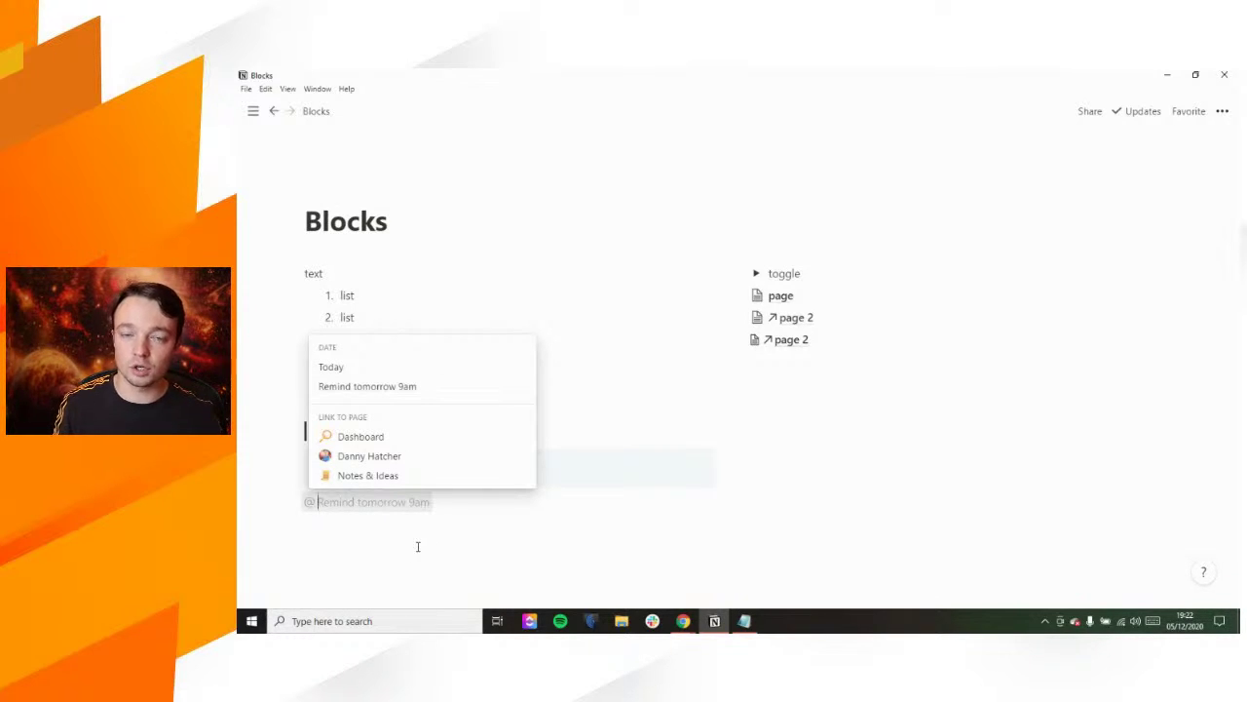
pyautogui.press('Escape')
pyautogui.press('BackSpace')
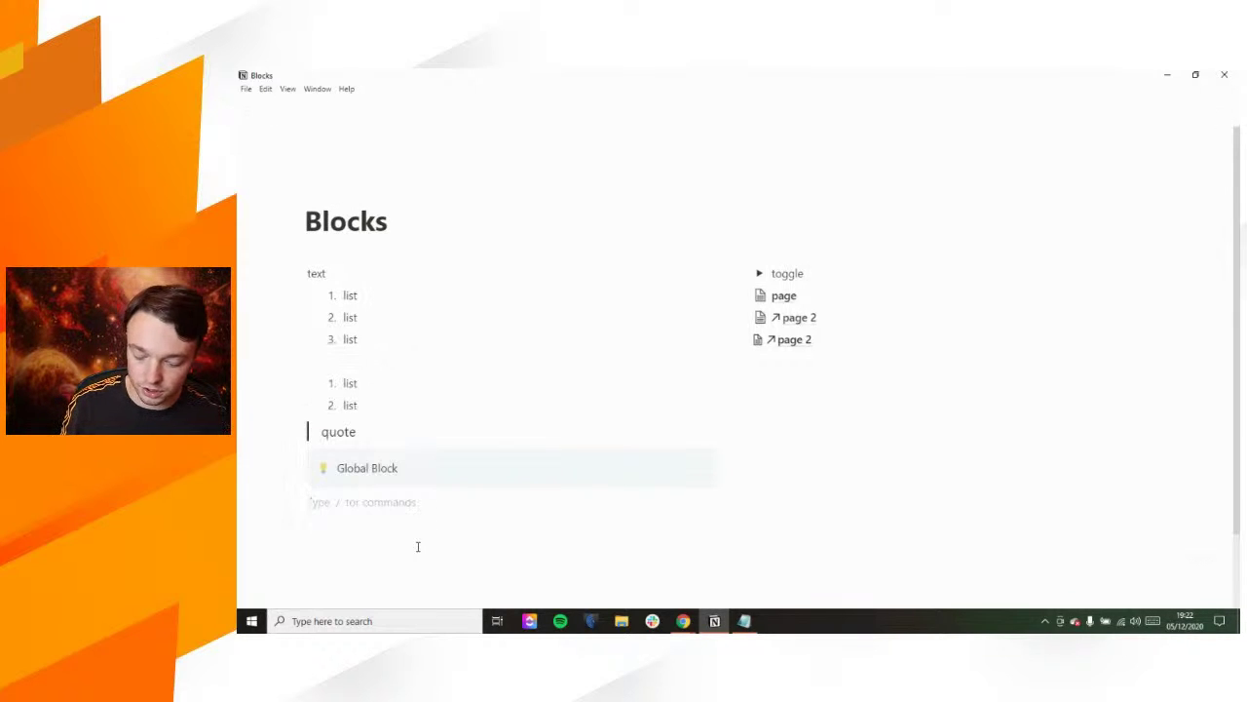
# Step: Insert a Today date mention below the Global Block callout with the date command and delete it
pyautogui.write('/date')
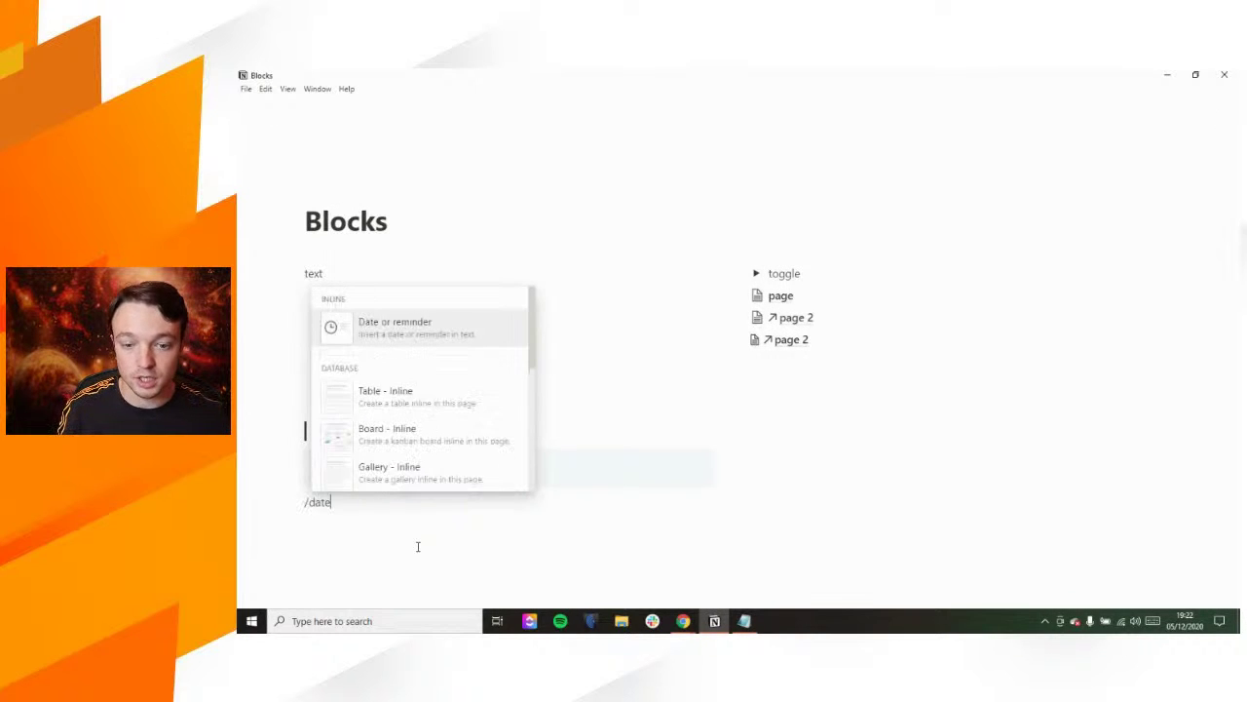
pyautogui.press('Return')
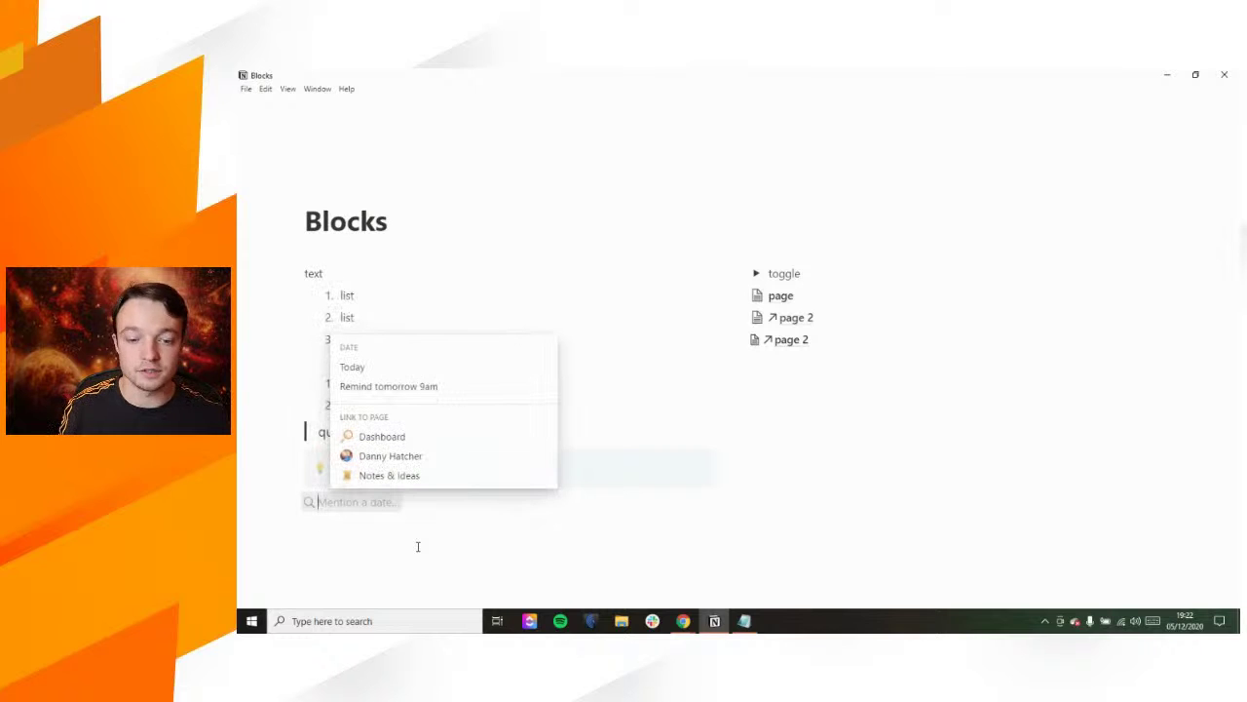
pyautogui.write('today')
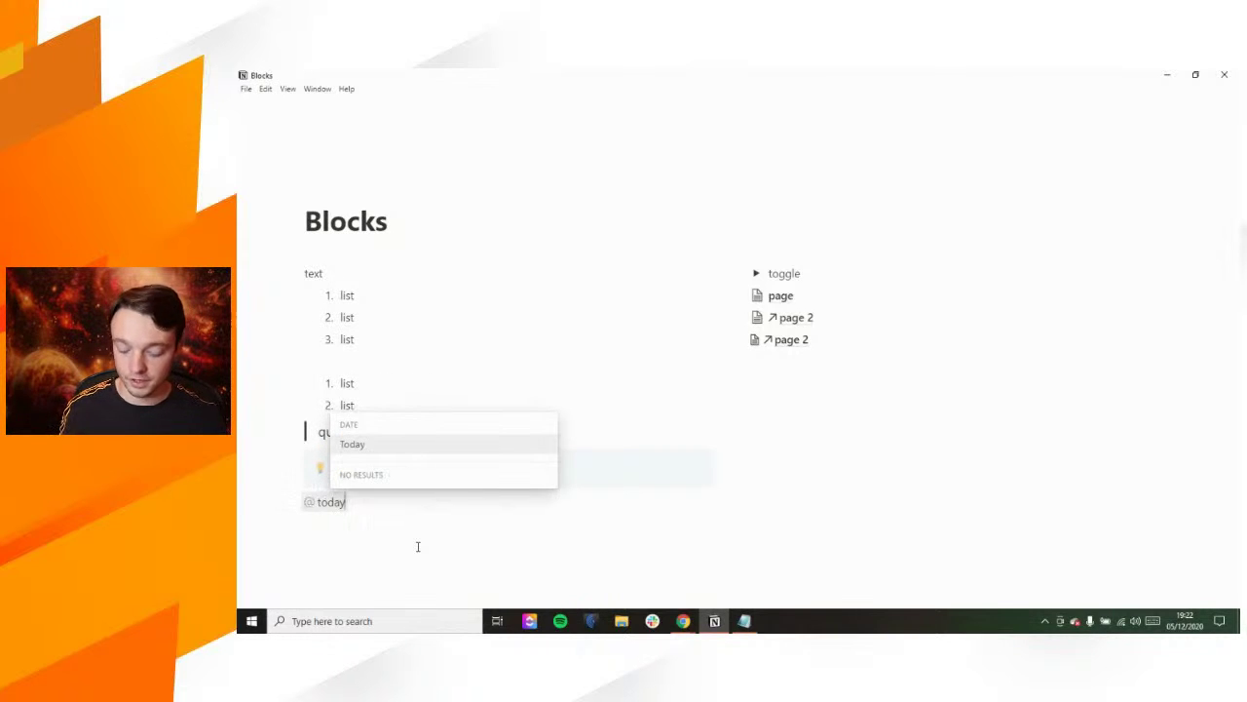
pyautogui.press('Return')
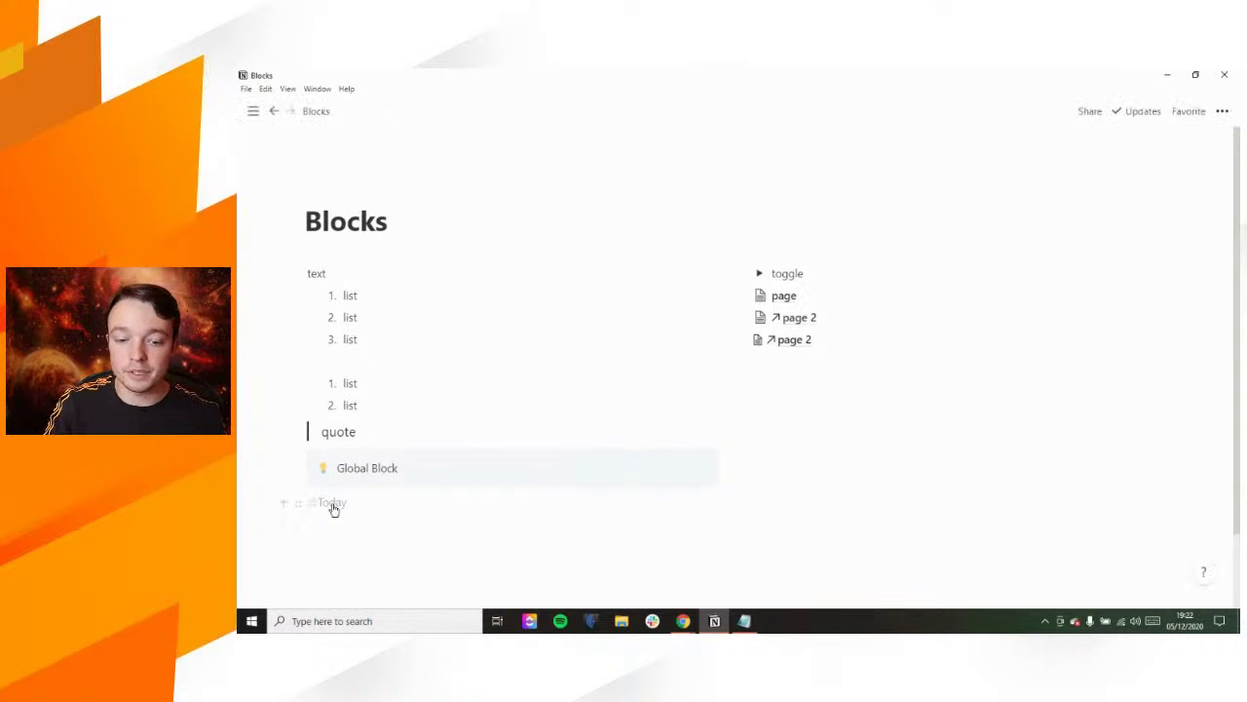
pyautogui.press('BackSpace')
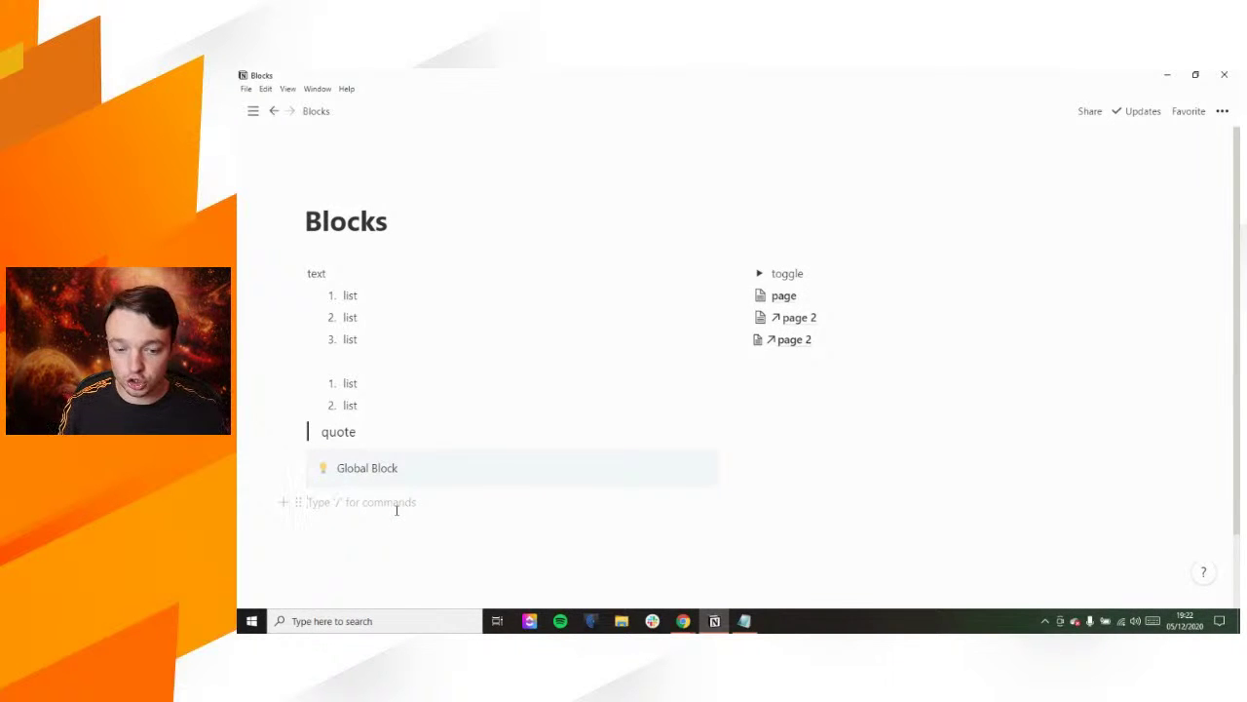
pyautogui.write('/')
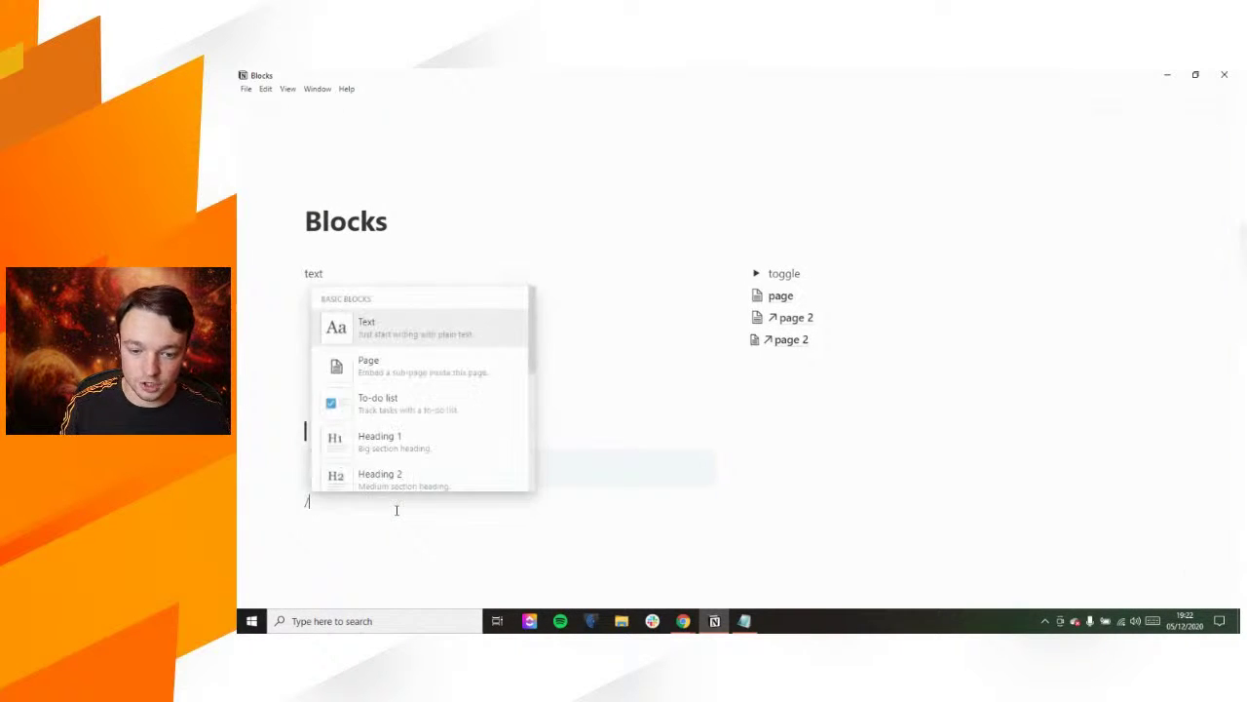
pyautogui.write('today')
pyautogui.press('BackSpace')
pyautogui.press('BackSpace')
pyautogui.press('BackSpace')
pyautogui.press('BackSpace')
pyautogui.press('BackSpace')
pyautogui.press('BackSpace')
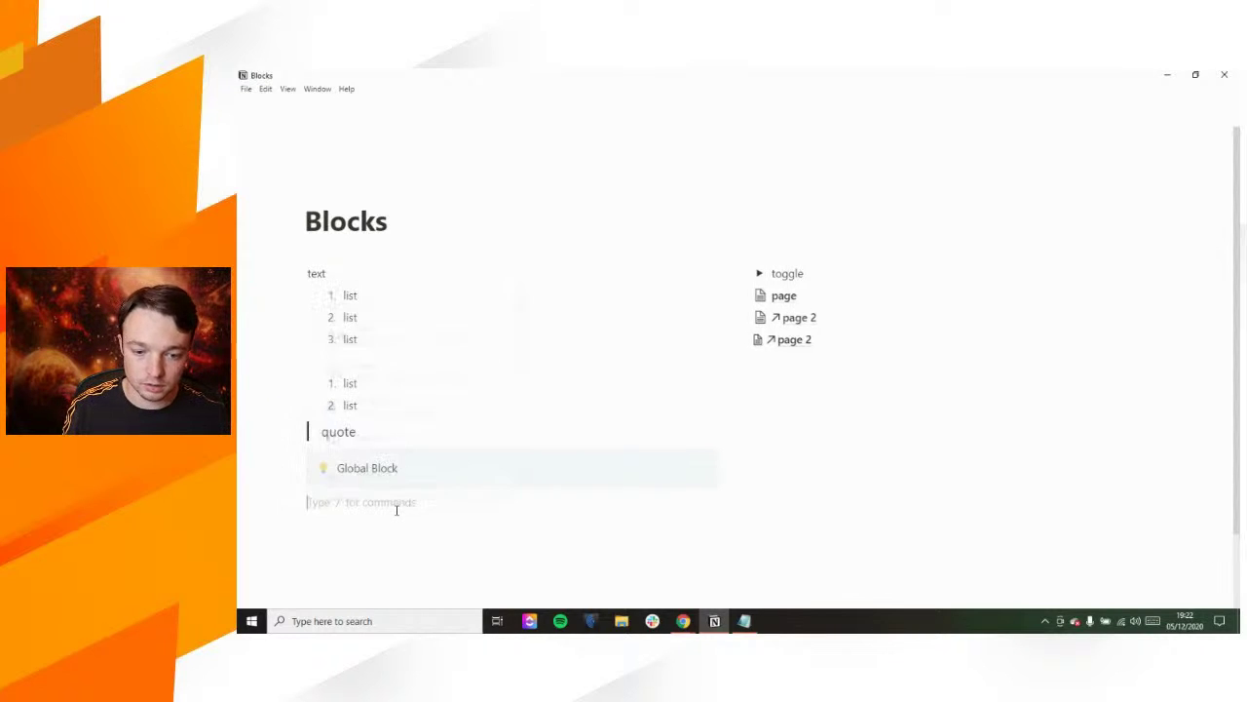
# Step: Insert an inline date mention for today at 9:00 AM on the empty line below the Global Block callout
pyautogui.write('@')
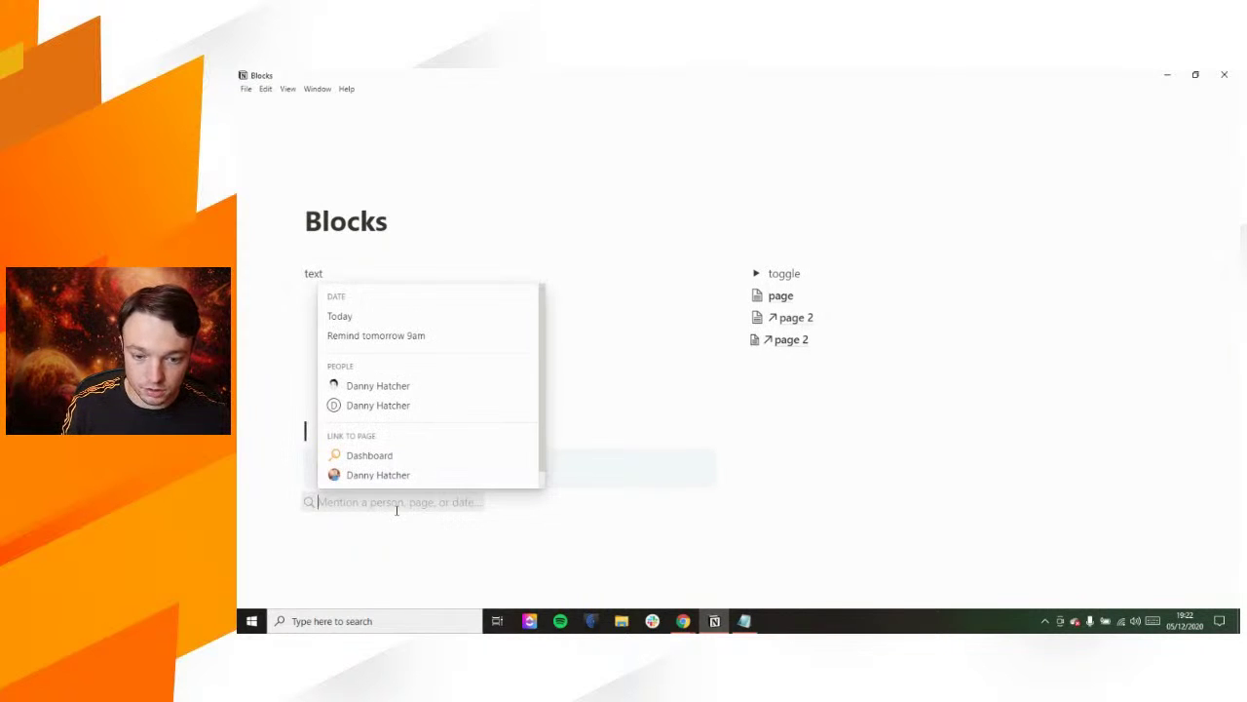
pyautogui.write('today 9')
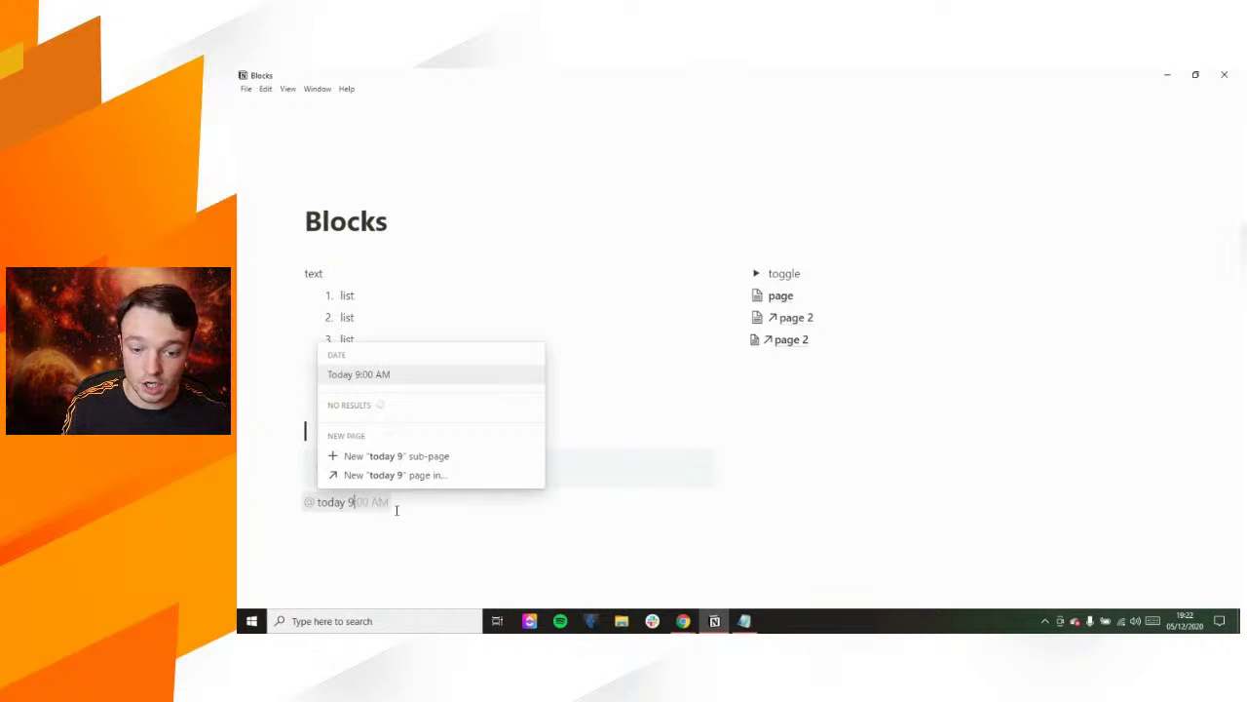
pyautogui.press('Return')
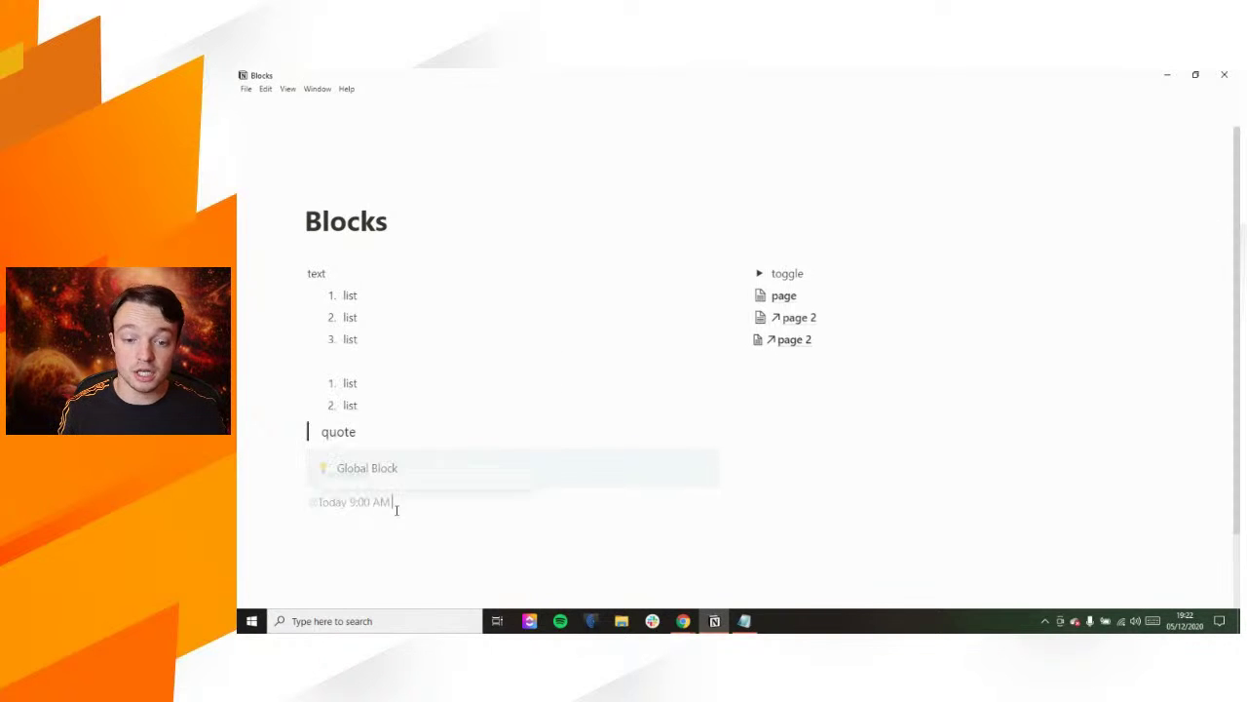
# Step: Look through the reminder options of the Today 9:00 AM mention without setting a reminder
pyautogui.click(342, 509)
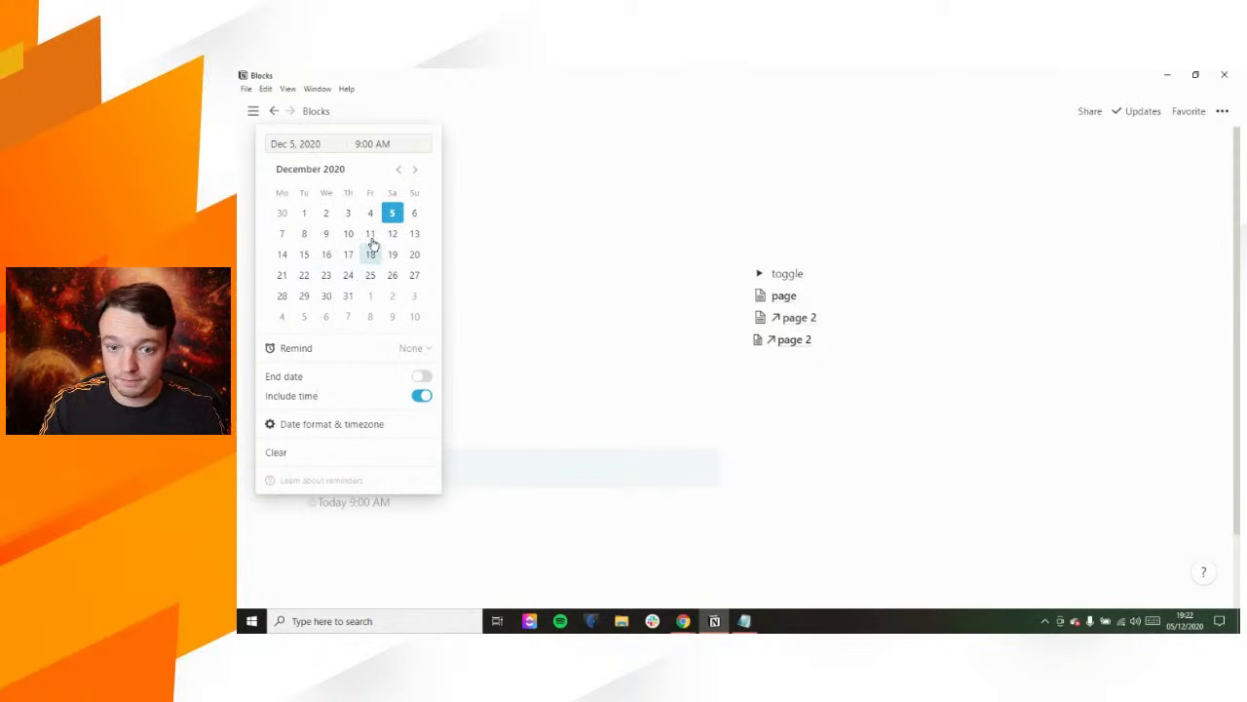
pyautogui.click(416, 349)
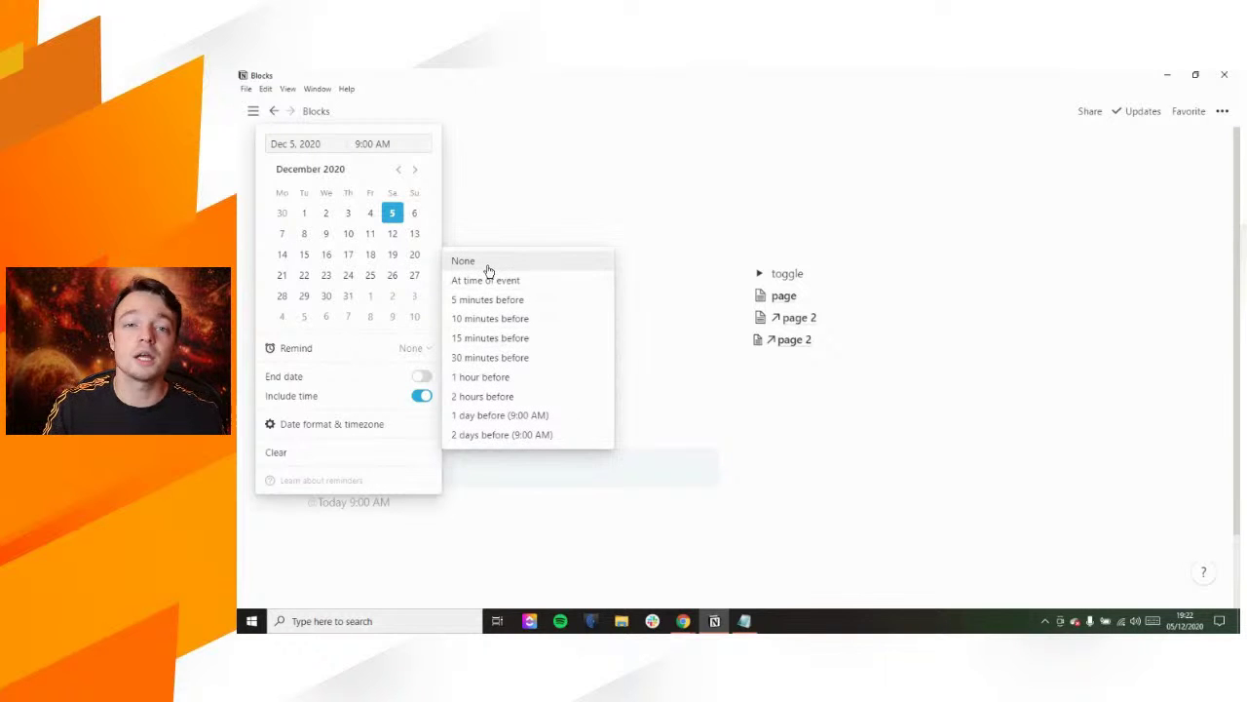
pyautogui.click(490, 379)
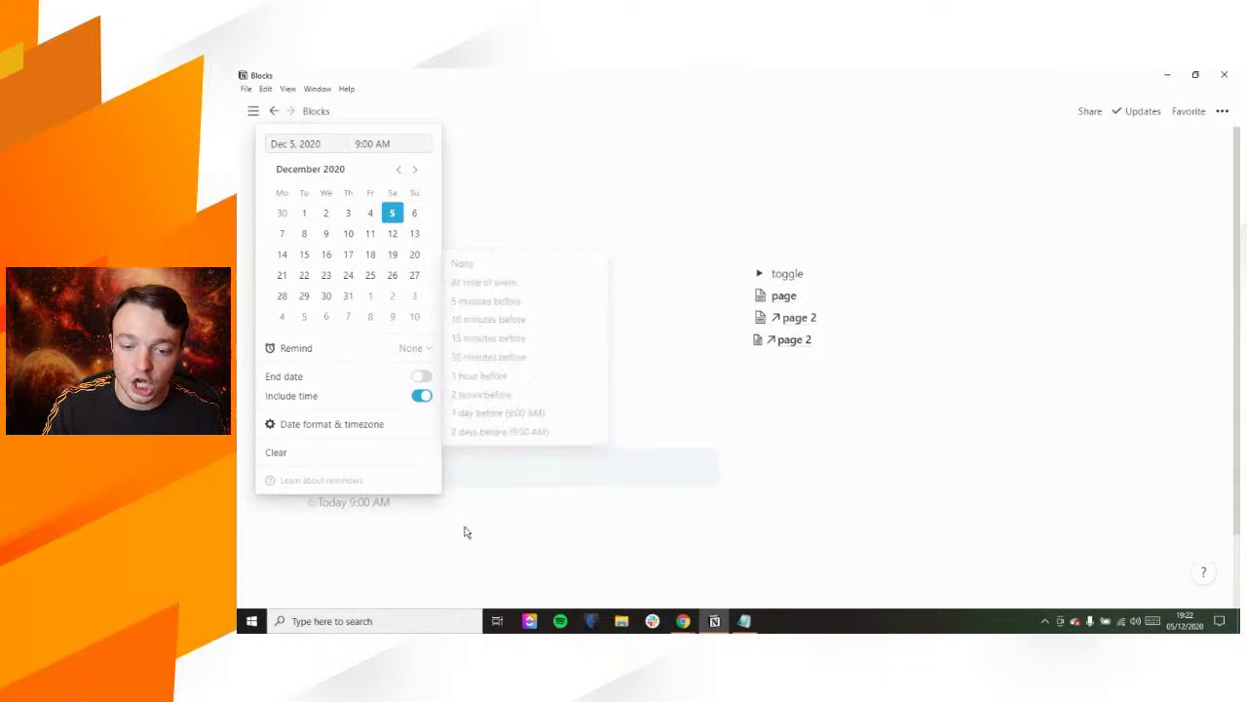
# Step: Insert a Tomorrow date mention on a new line below the Today 9:00 AM mention
pyautogui.click(376, 518)
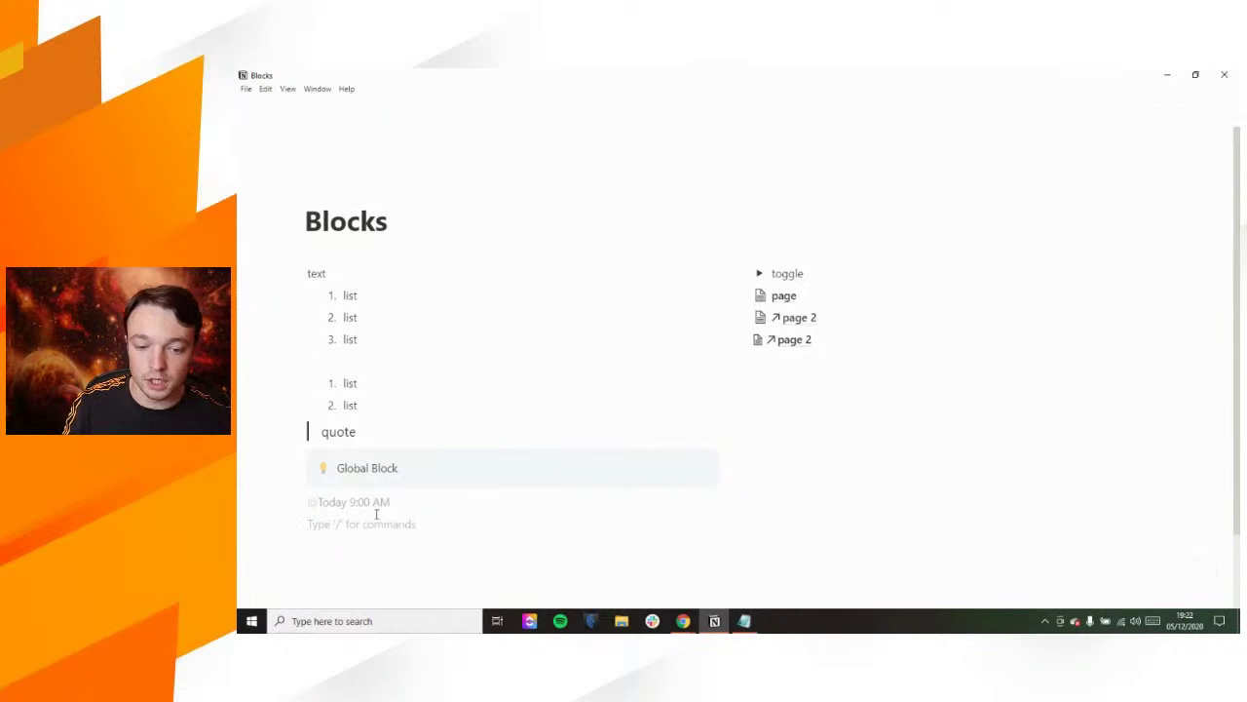
pyautogui.write('@tomorrow')
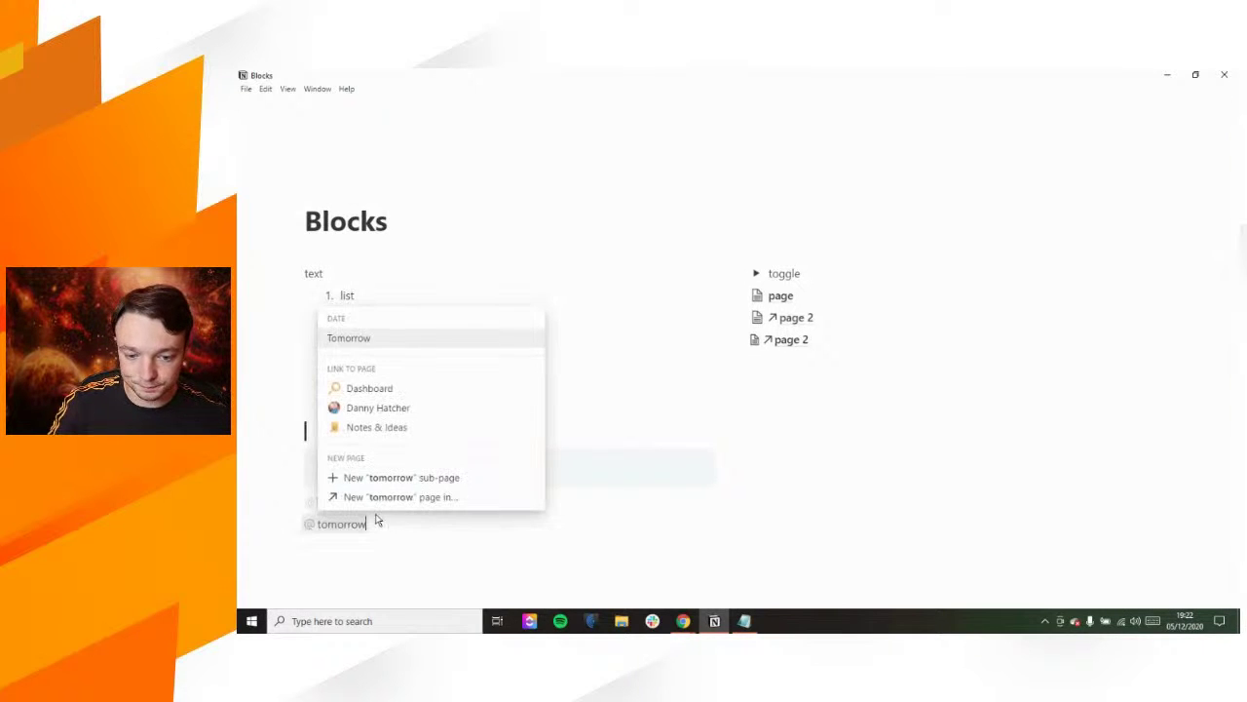
pyautogui.press('Return')
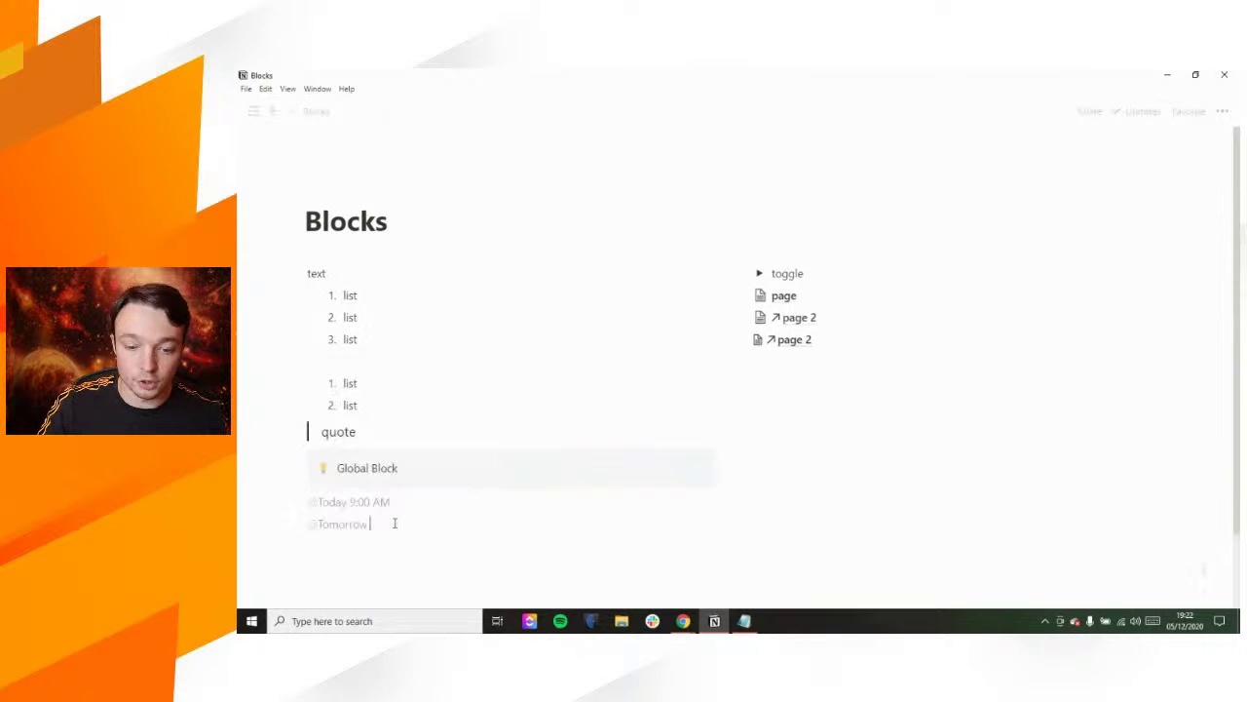
# Step: View the date settings and reminder options of the Tomorrow mention and close them without a change
pyautogui.click(348, 526)
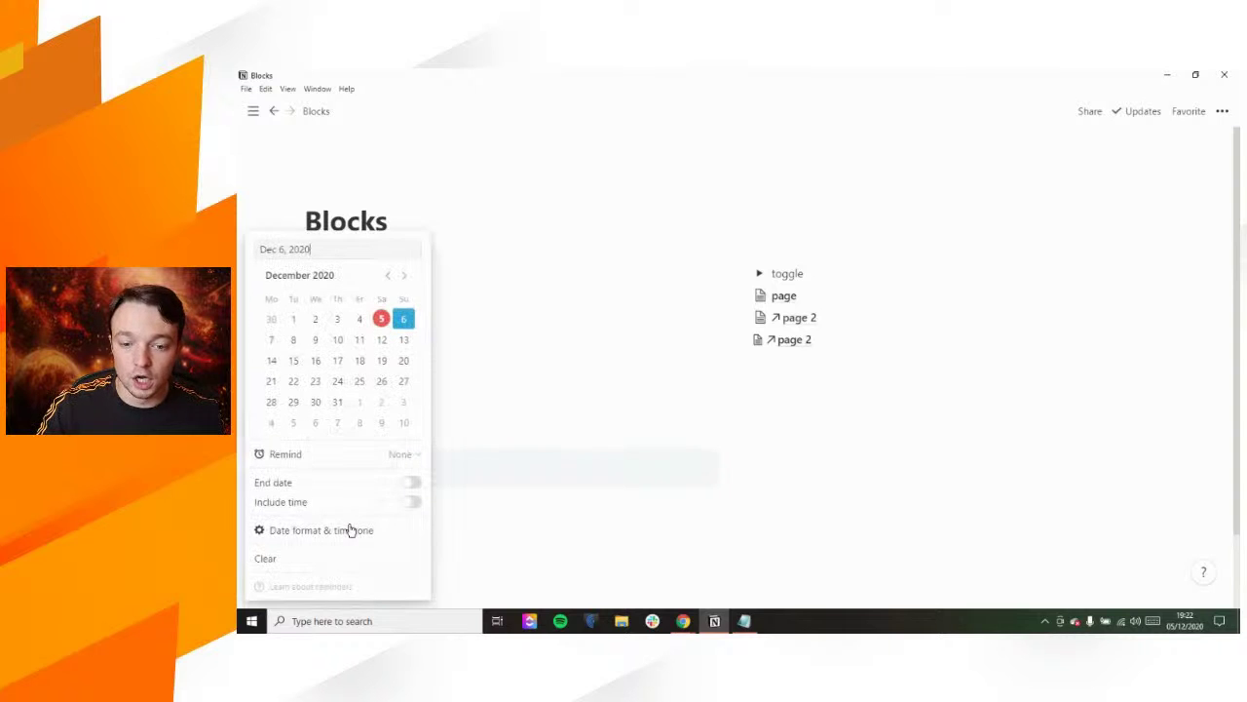
pyautogui.click(397, 458)
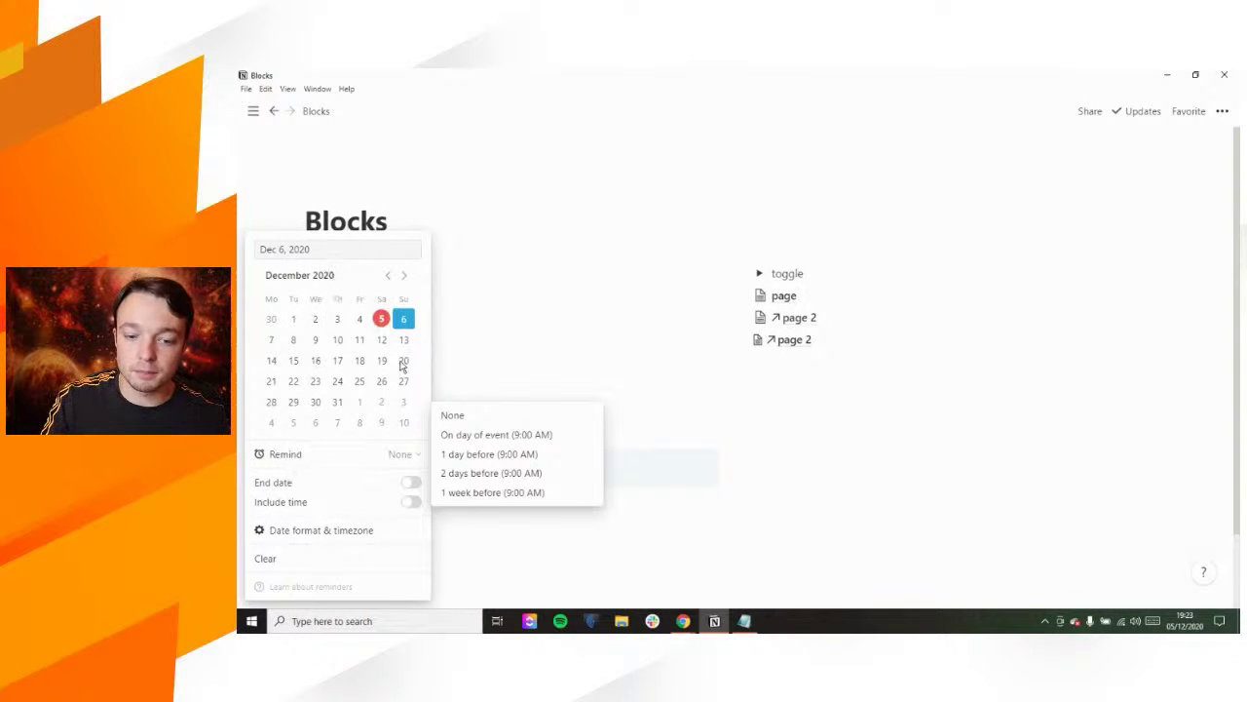
pyautogui.click(344, 460)
pyautogui.click(491, 469)
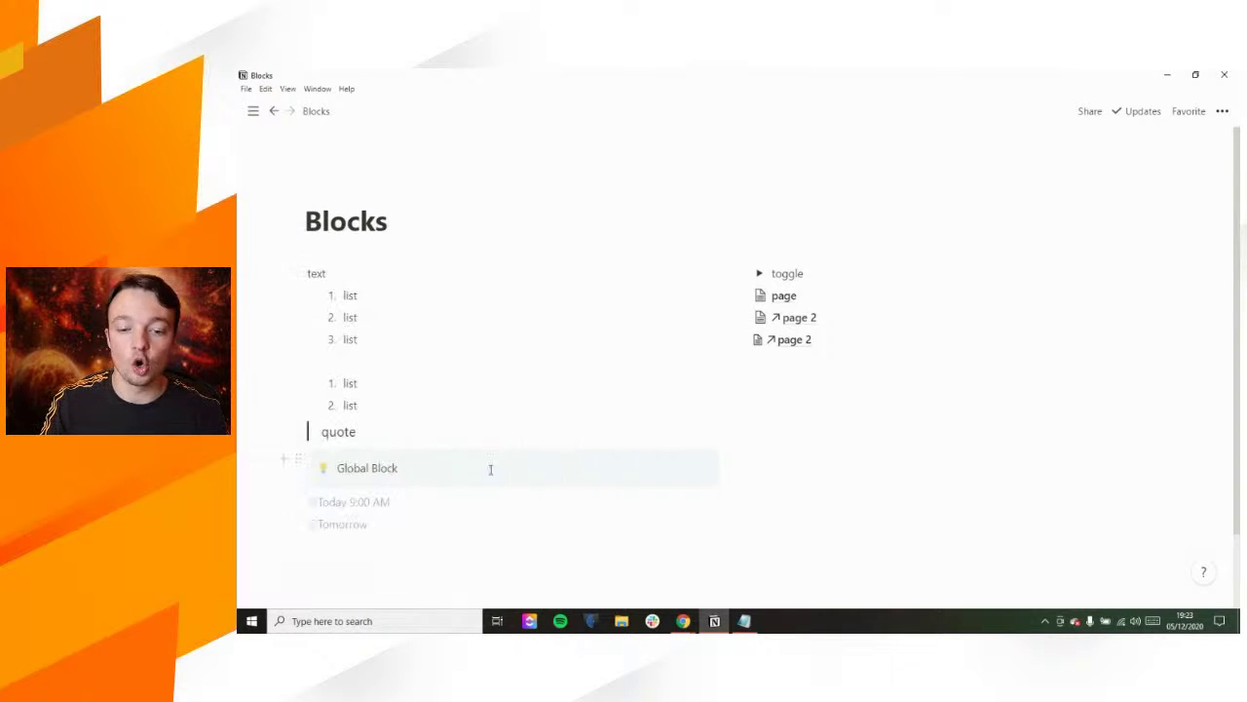
# Step: Insert a date mention for yesterday at 4:00 PM on a new line below the Tomorrow mention
pyautogui.click(382, 543)
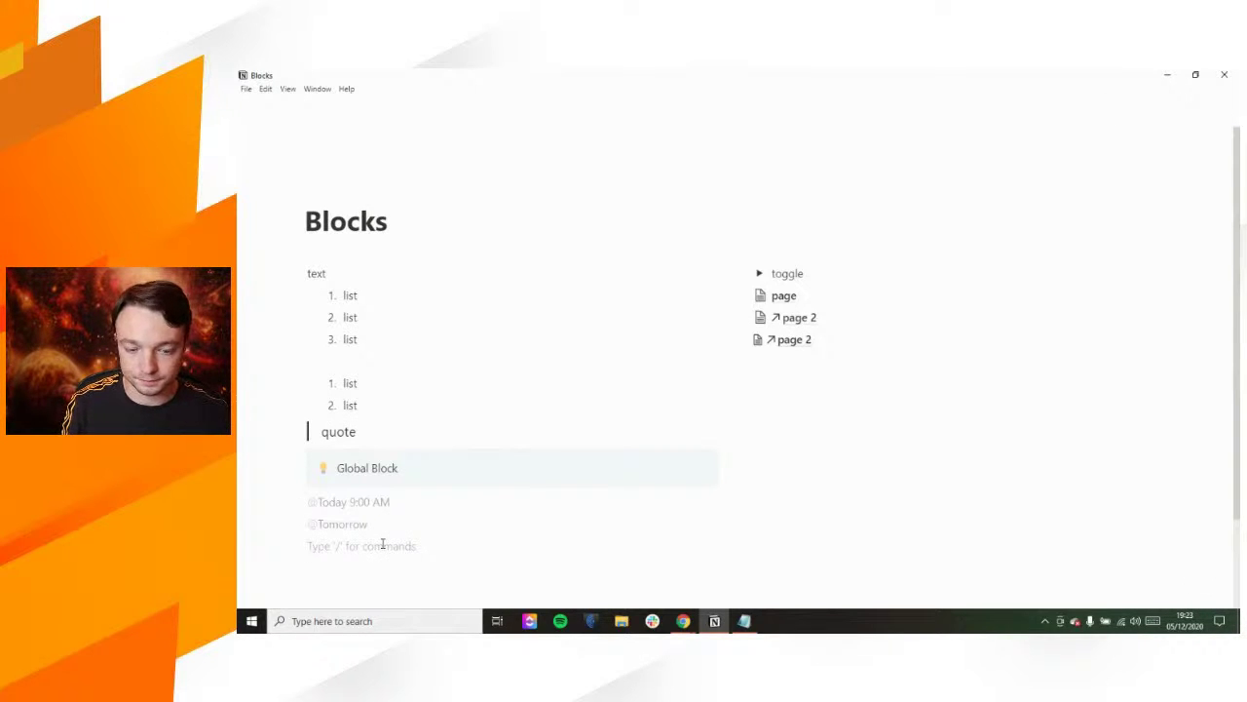
pyautogui.write('@yesterday 4pm')
pyautogui.press('Return')
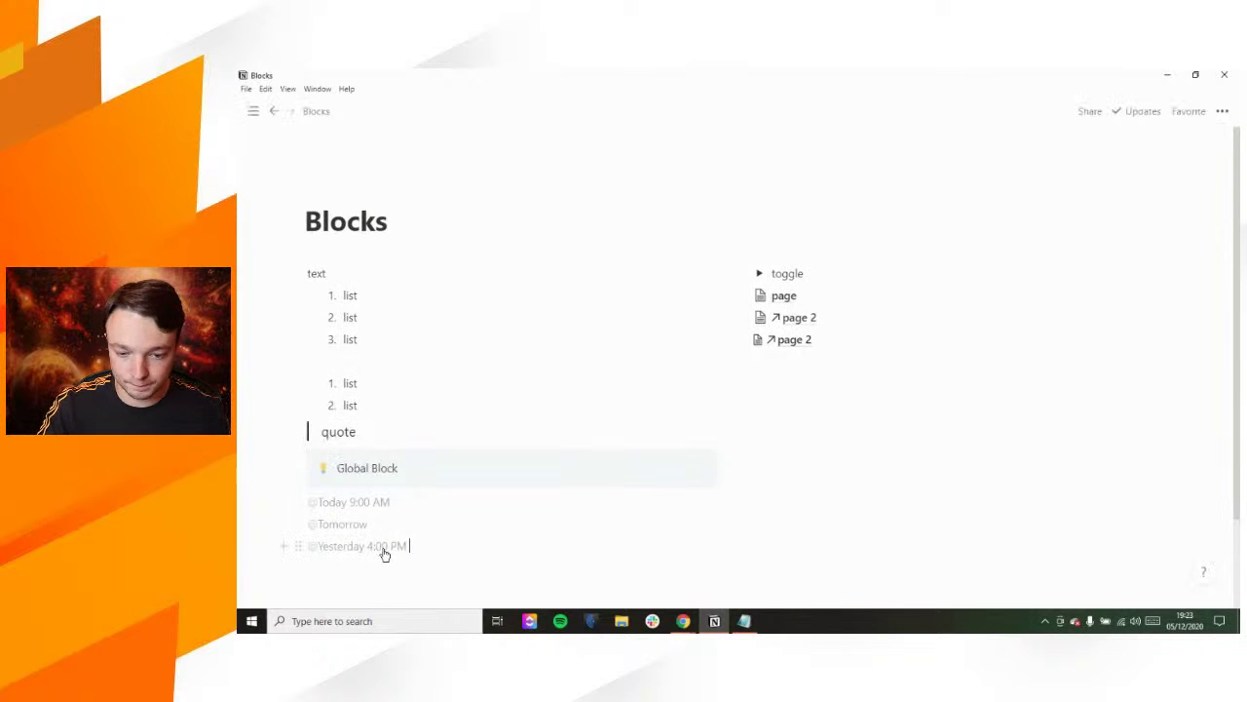
# Step: Set the reminder of the Yesterday 4:00 PM mention to At time of event
pyautogui.click(384, 549)
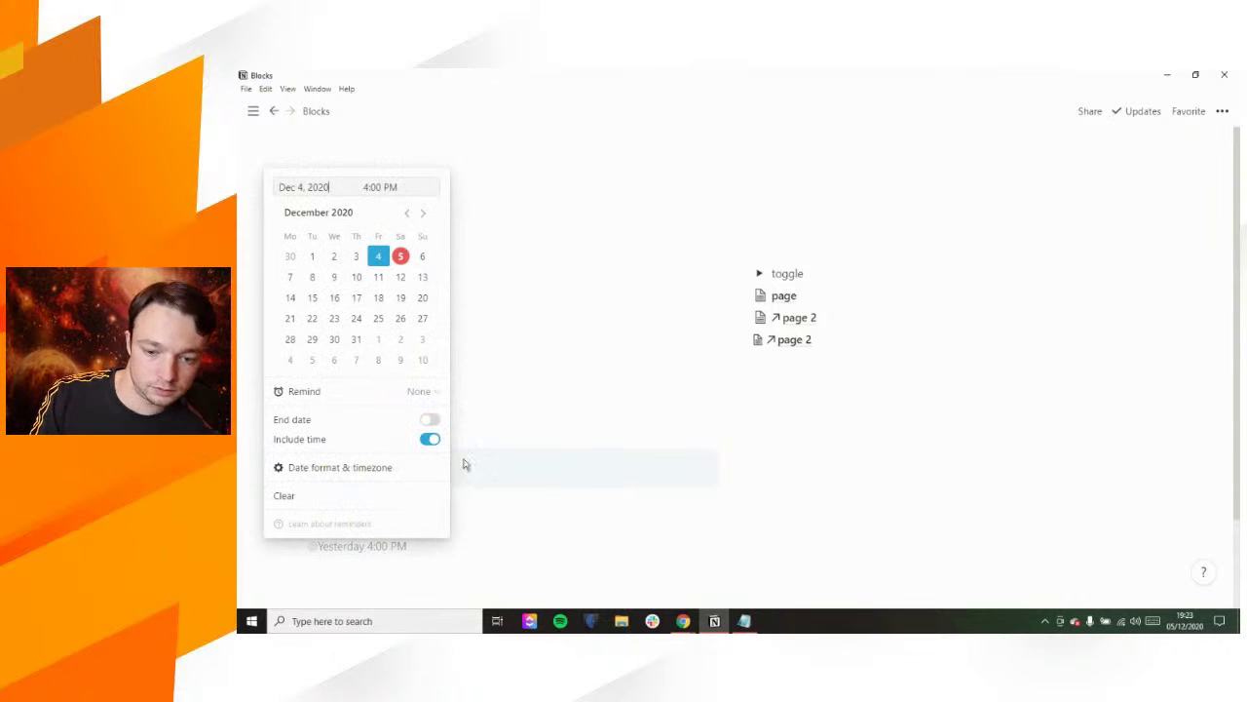
pyautogui.click(417, 393)
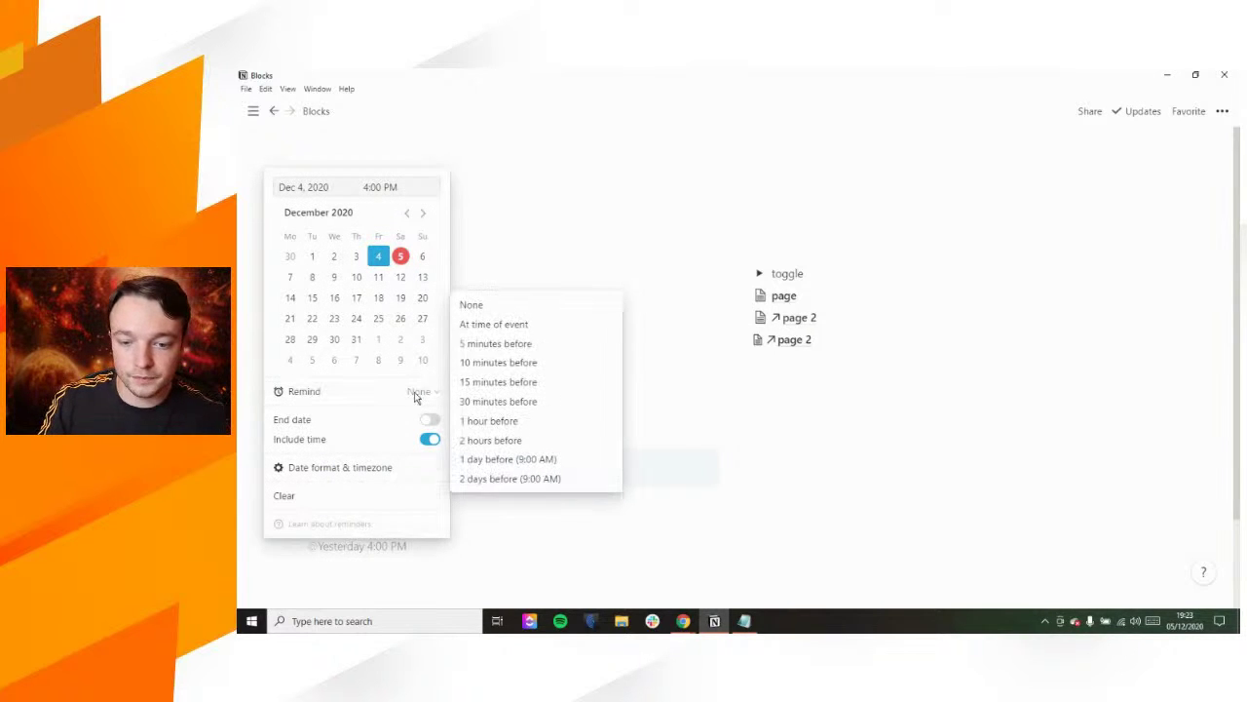
pyautogui.click(479, 324)
pyautogui.click(477, 547)
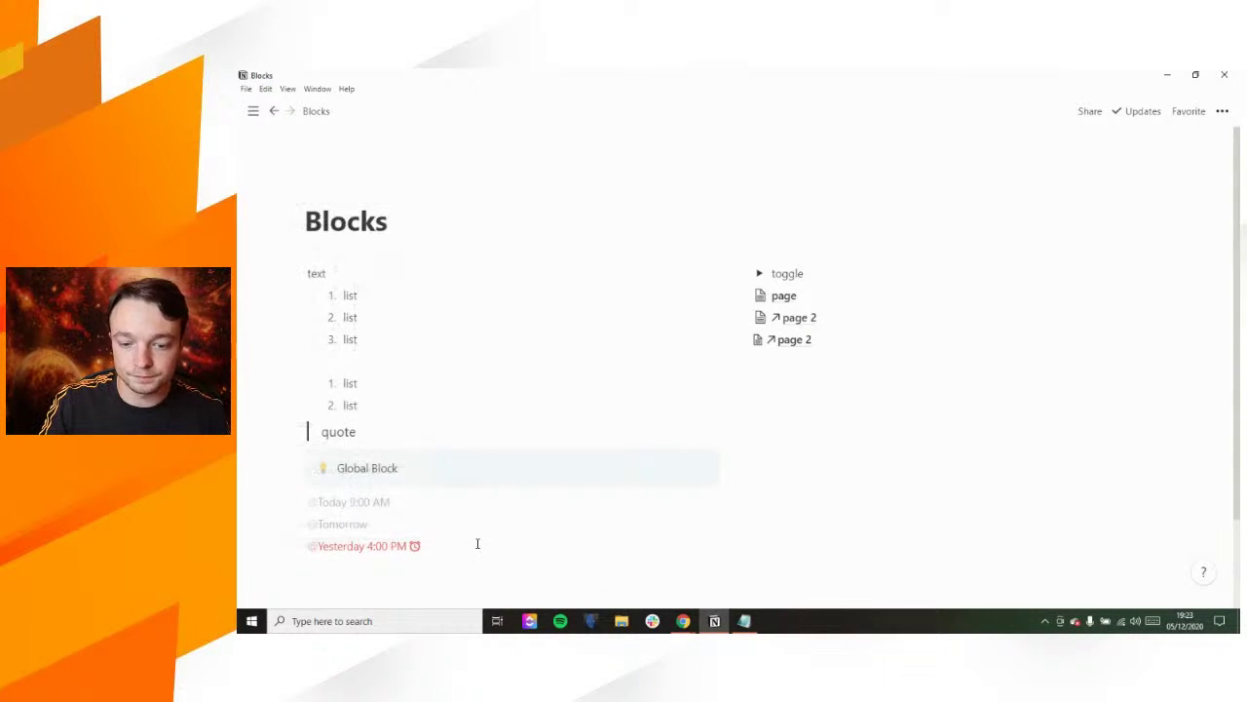
# Step: Set the reminder of the Tomorrow mention to On day of event (9:00 AM)
pyautogui.click(358, 524)
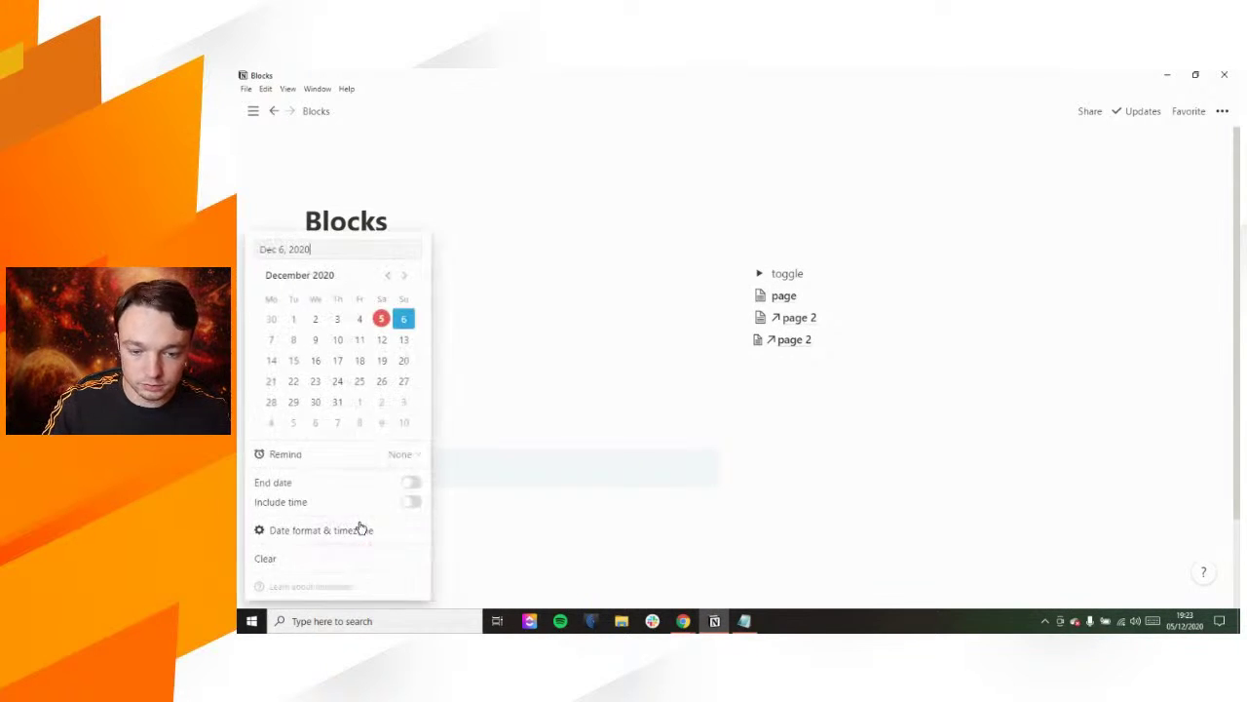
pyautogui.click(400, 454)
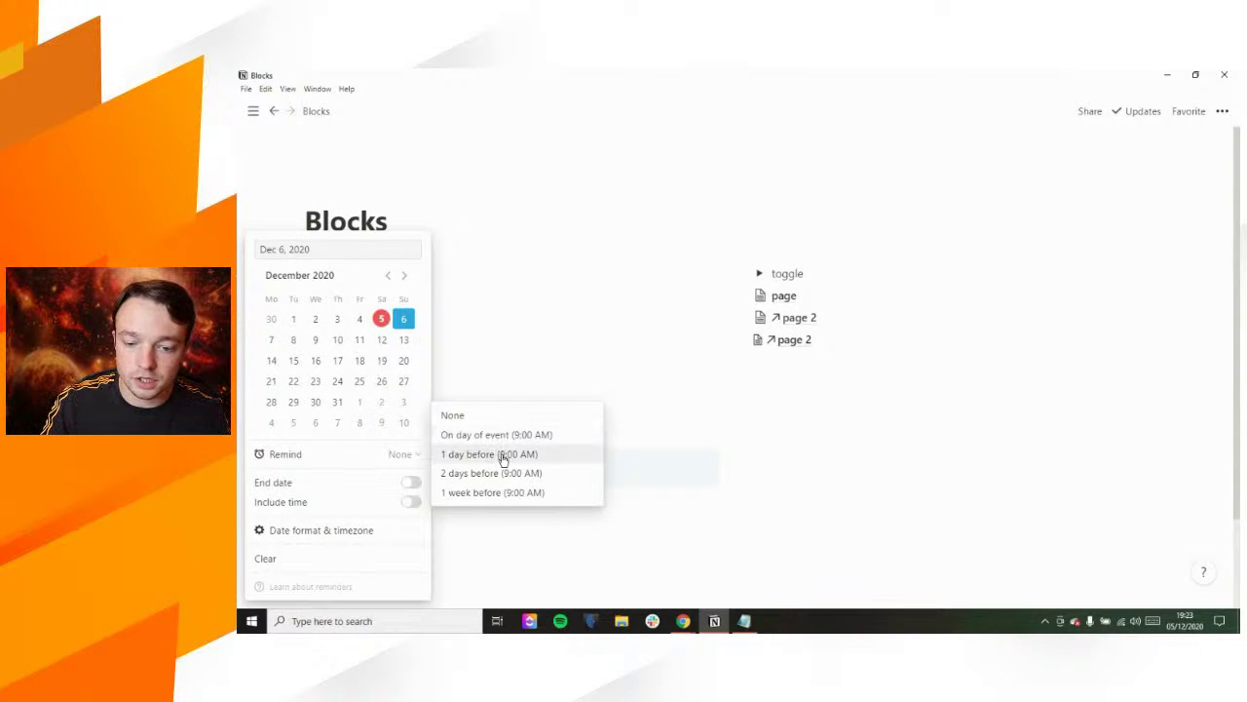
pyautogui.click(482, 434)
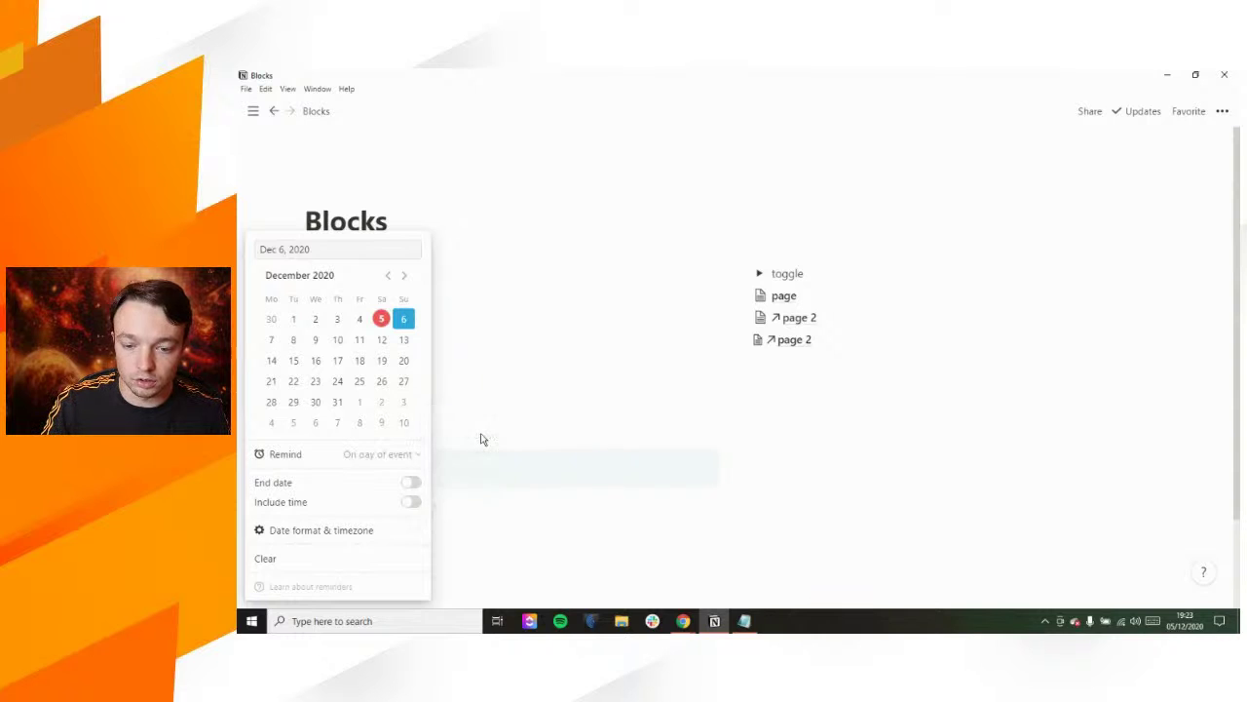
pyautogui.click(465, 485)
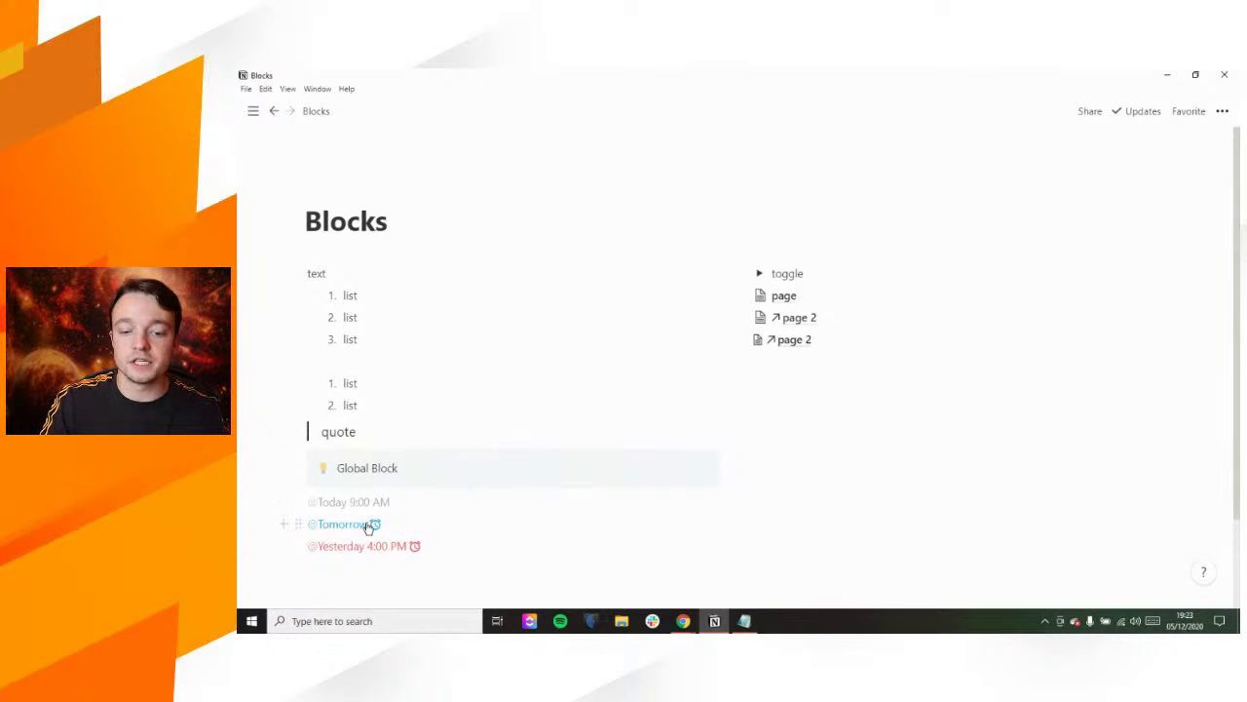
# Step: Start an inline Emoji block on a new line below the Yesterday mention, browse the available emojis, and close the picker without choosing one
pyautogui.scroll(-1, 368, 527)
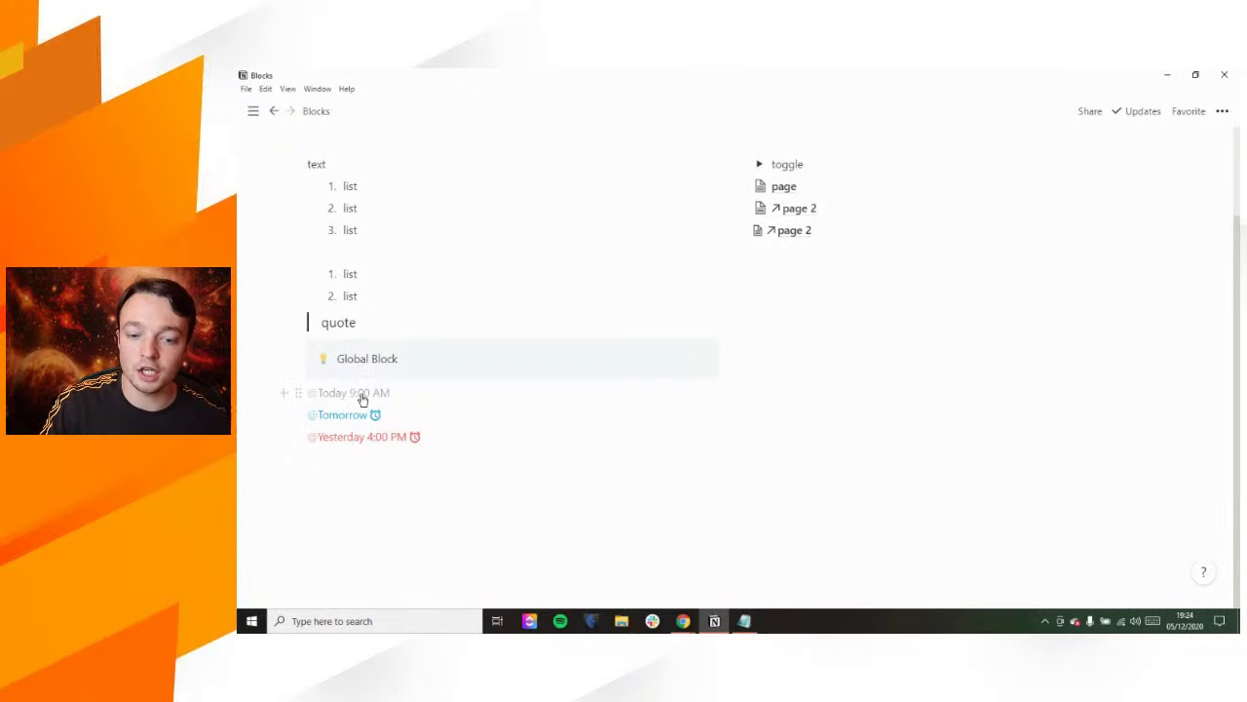
pyautogui.click(365, 457)
pyautogui.write('/')
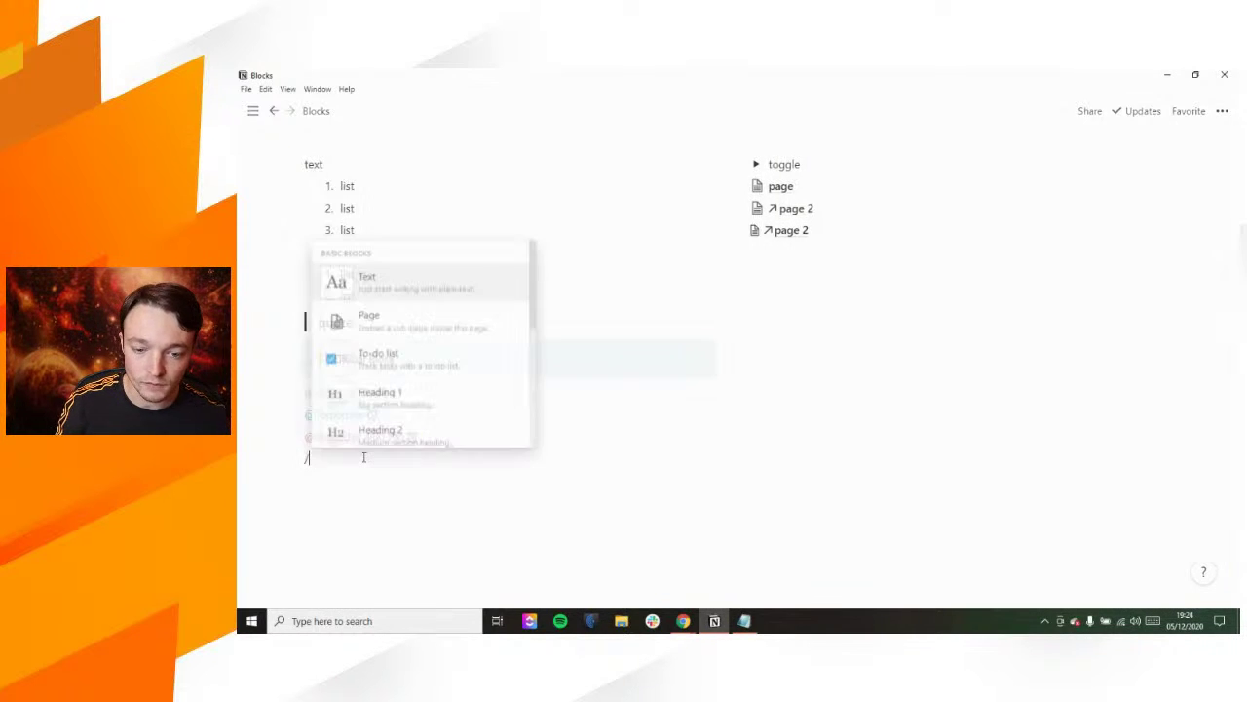
pyautogui.scroll(-5, 407, 416)
pyautogui.scroll(-1, 406, 416)
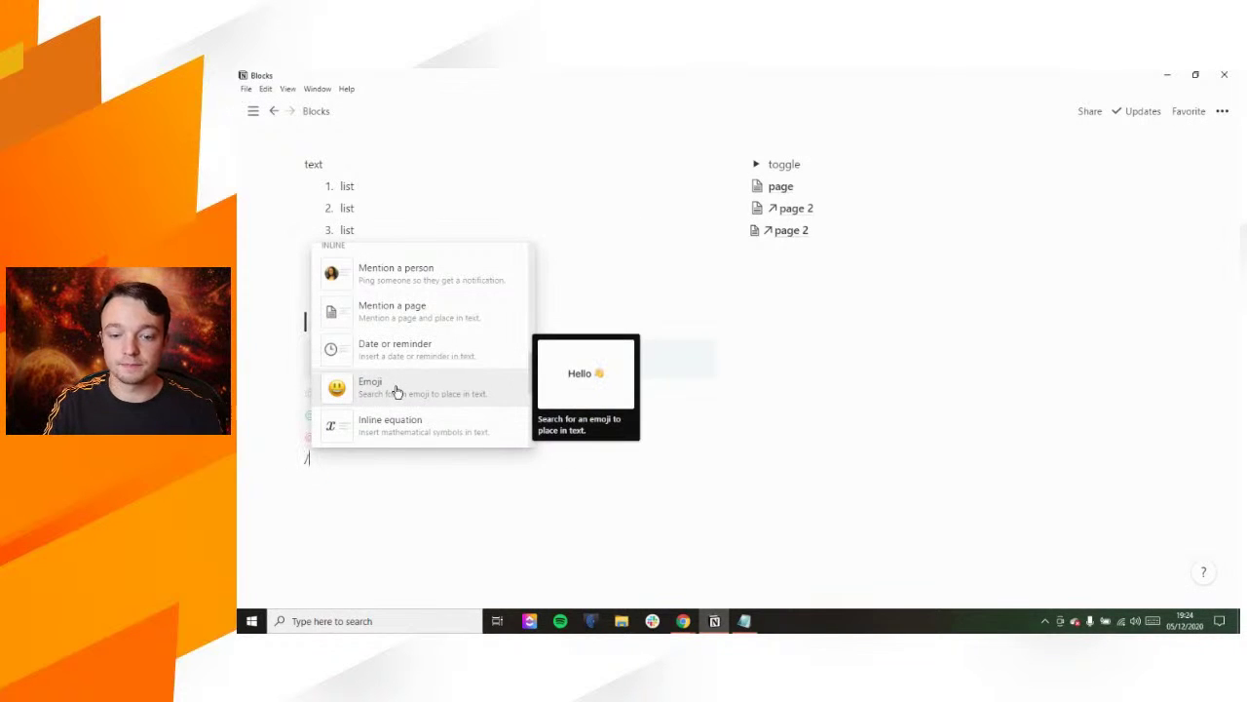
pyautogui.click(394, 392)
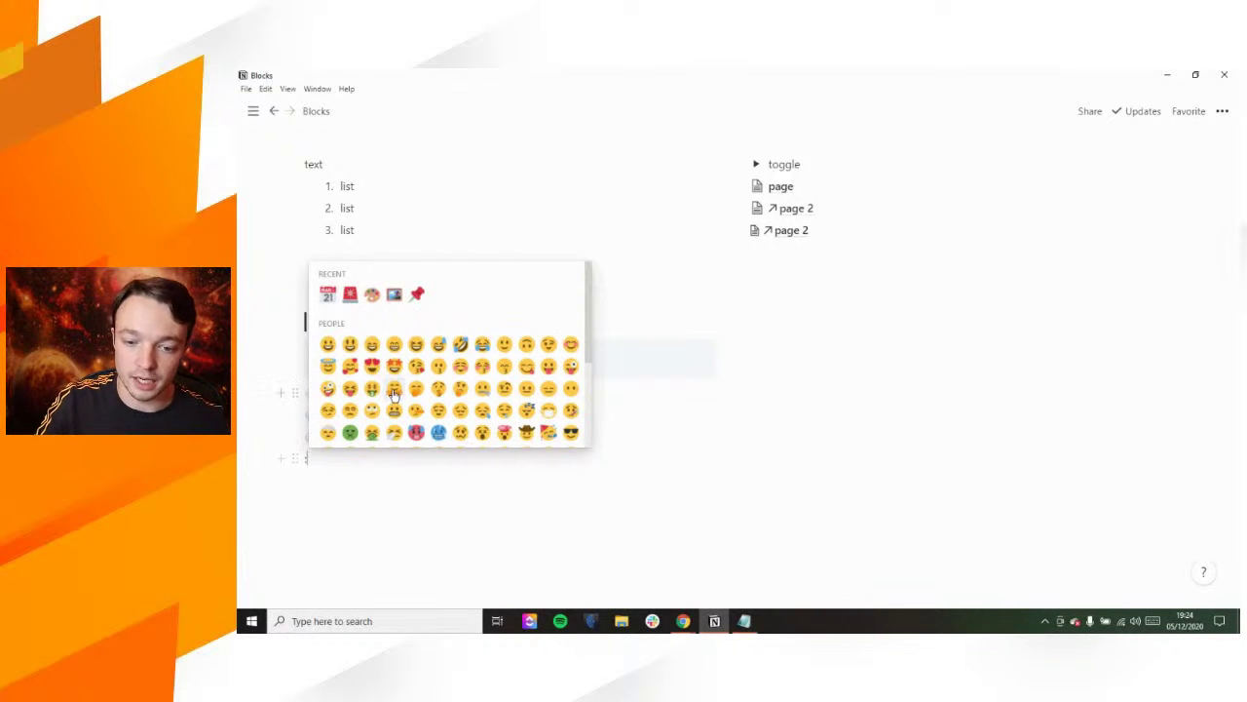
pyautogui.scroll(-6, 393, 395)
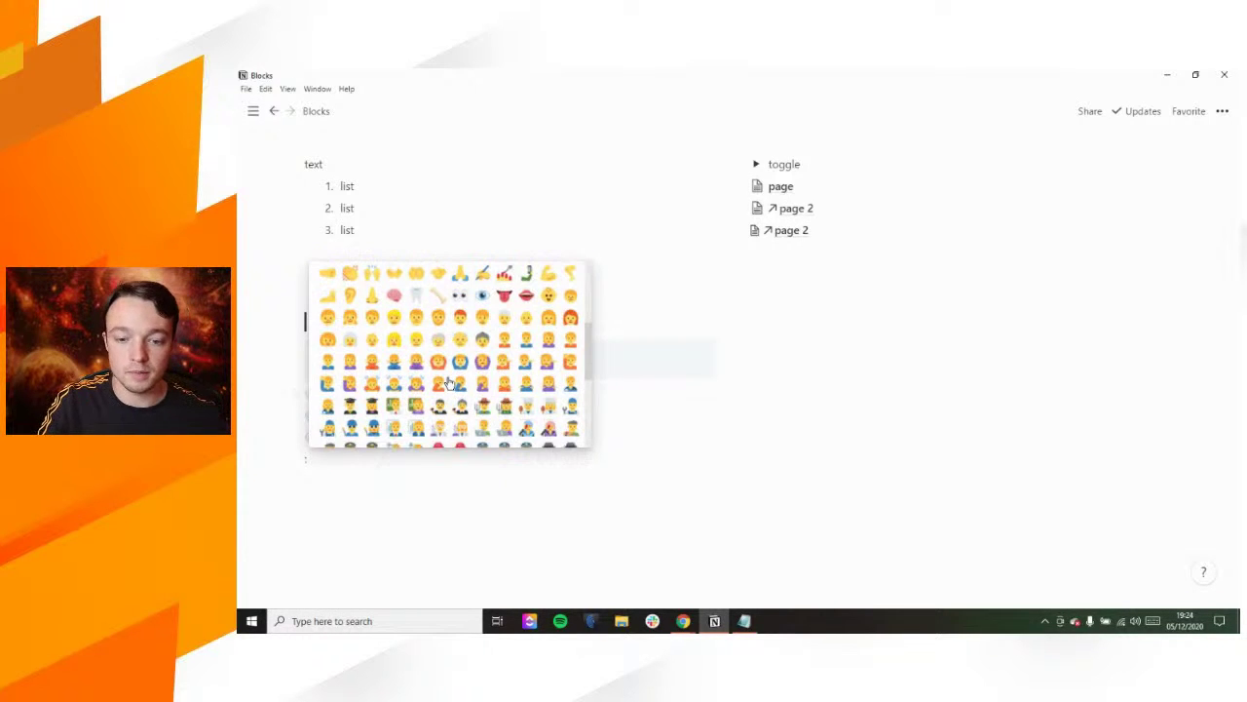
pyautogui.scroll(-5, 448, 384)
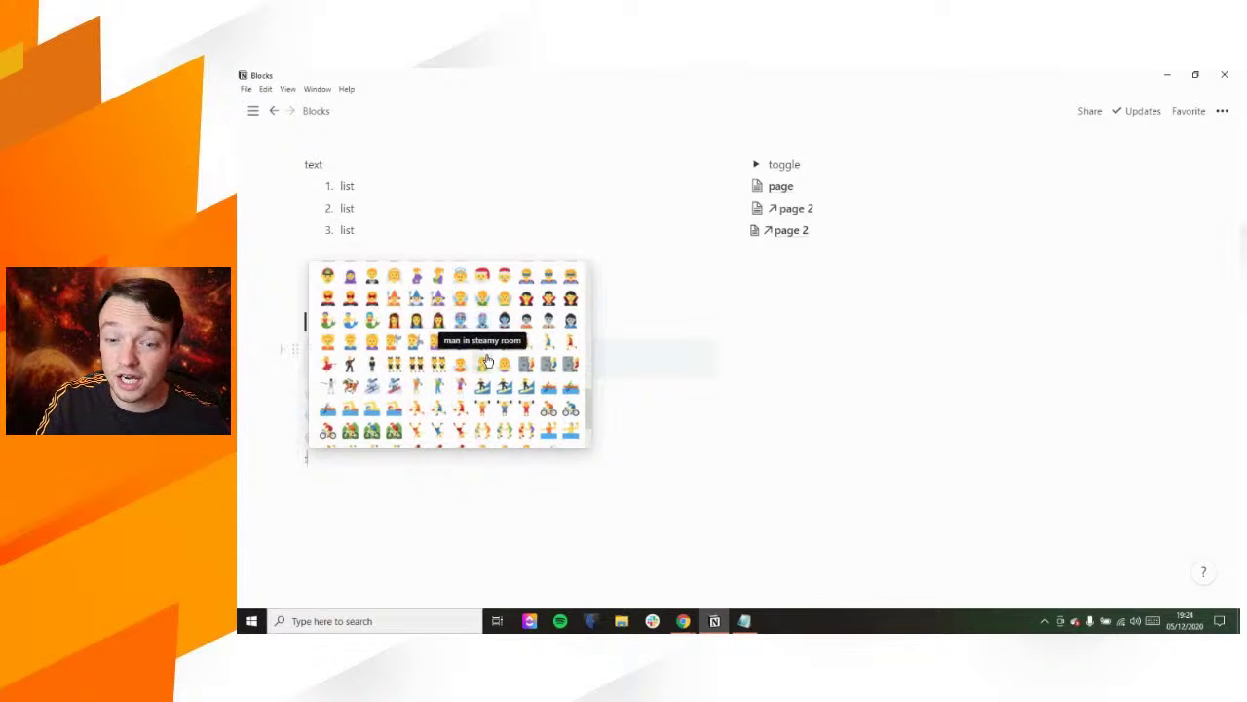
pyautogui.scroll(-3, 487, 360)
pyautogui.scroll(6, 488, 361)
pyautogui.scroll(8, 487, 361)
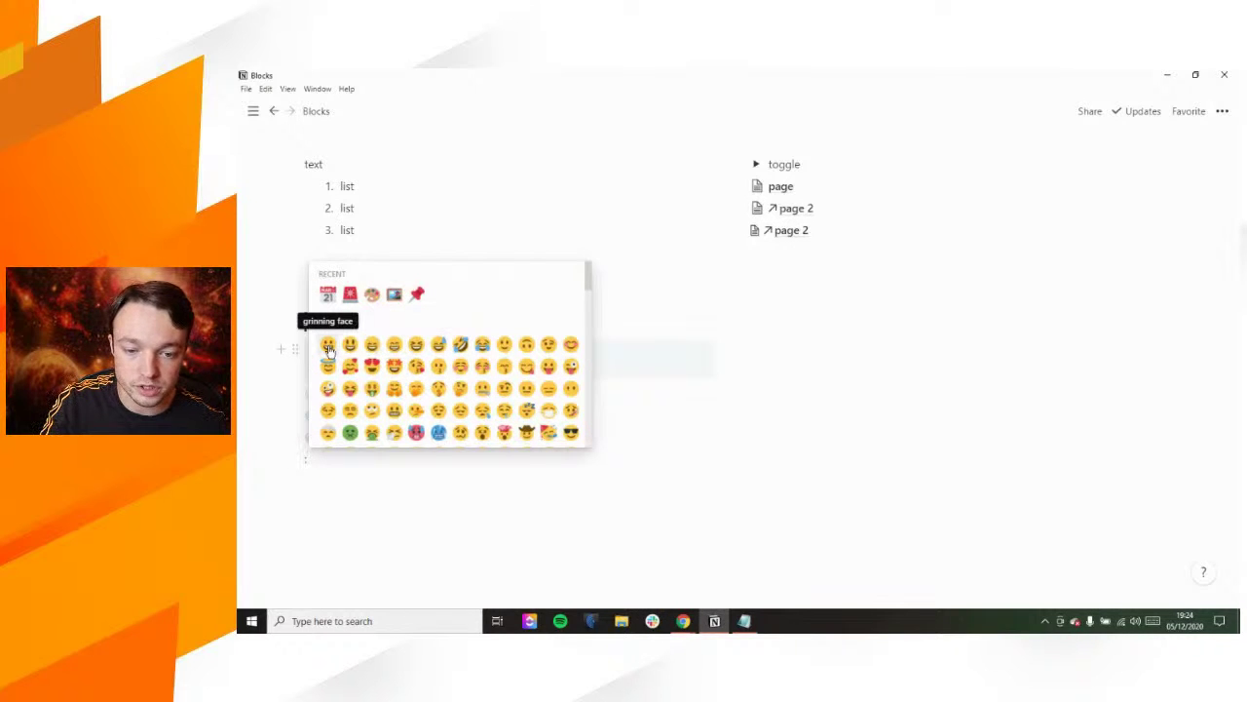
pyautogui.click(322, 454)
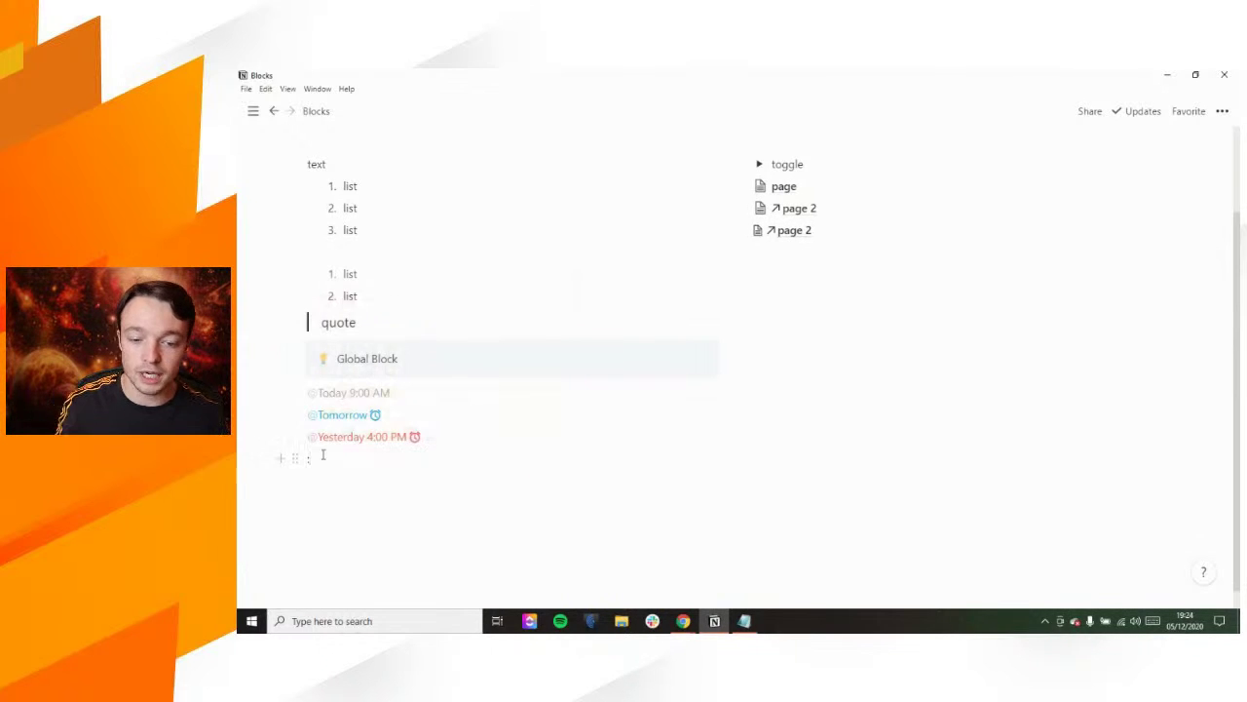
pyautogui.write('@')
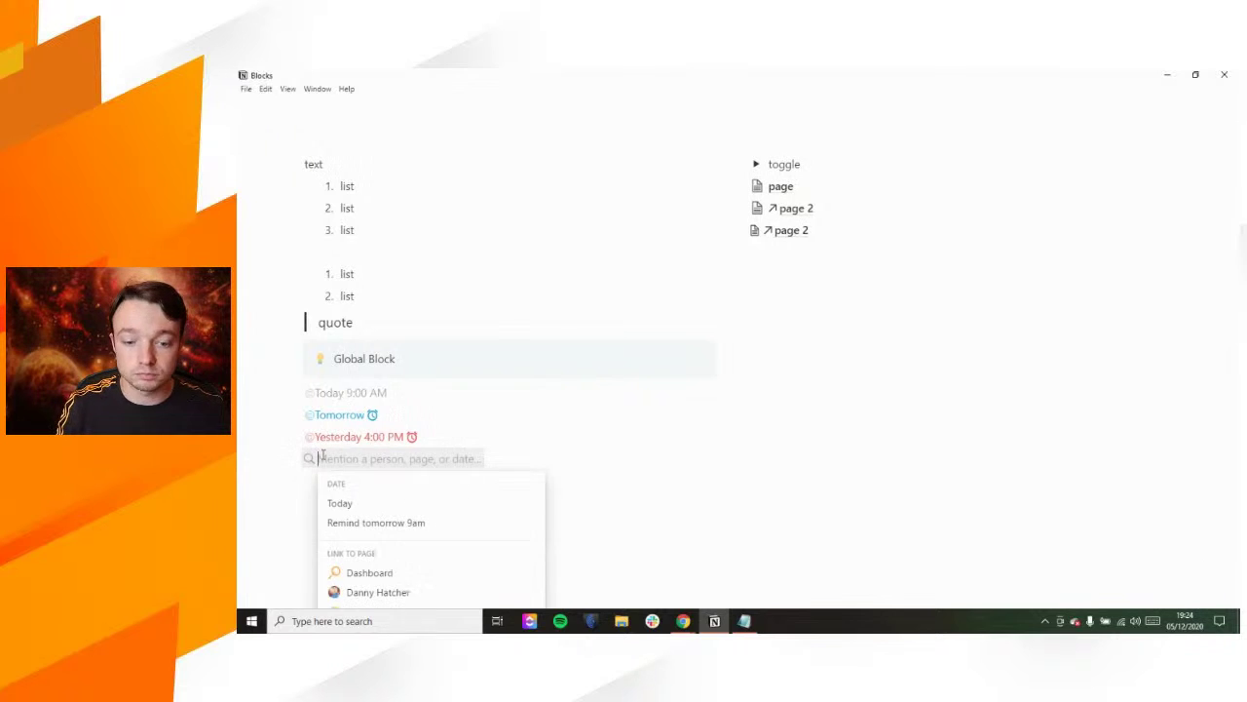
pyautogui.press('Escape')
pyautogui.press('BackSpace')
# Step: Try adding an emoji by its shortcode ":grinning" below the Yesterday mention and clear the line
pyautogui.write(':thinking')
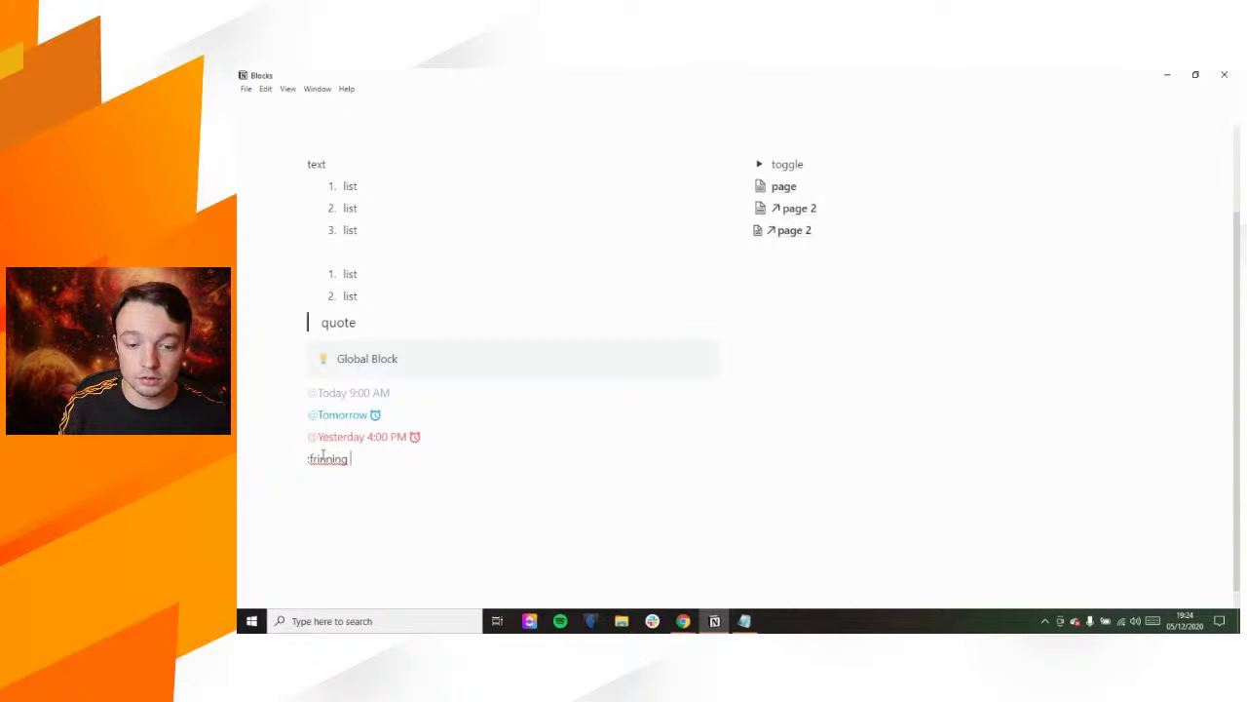
pyautogui.hotkey('ctrl', 'BackSpace')
pyautogui.write('grinning')
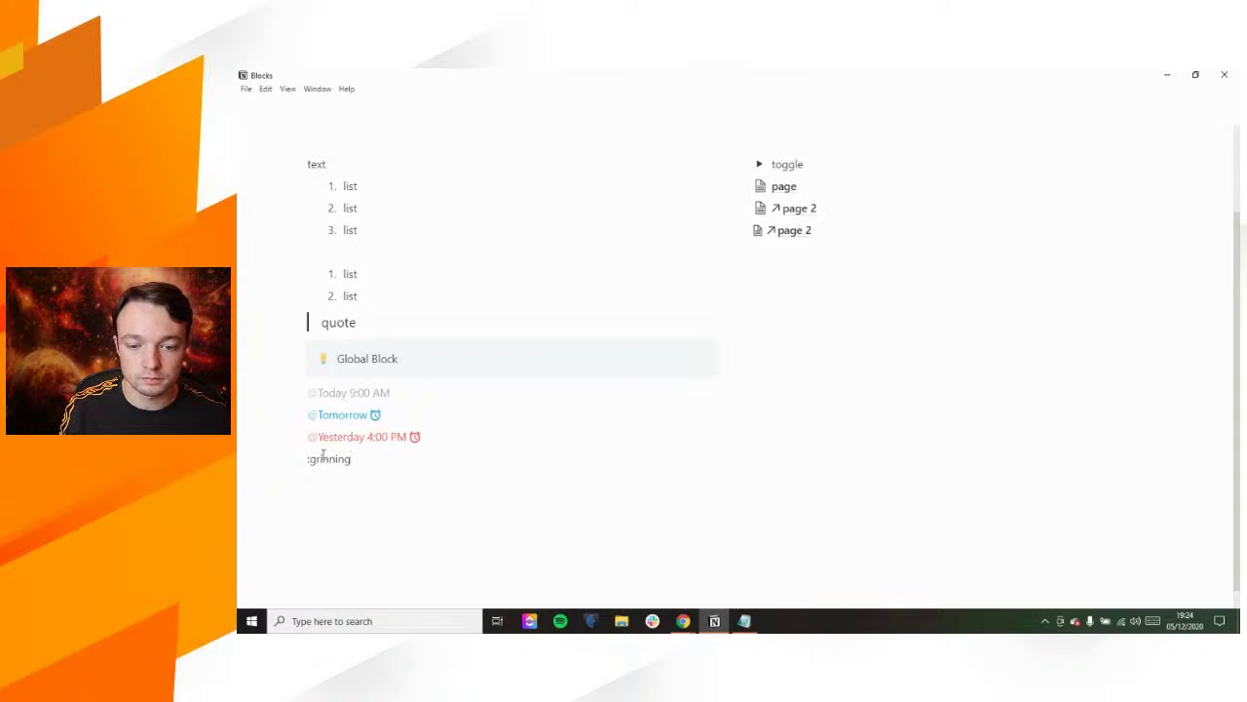
pyautogui.hotkey('ctrl', 'BackSpace')
pyautogui.press('BackSpace')
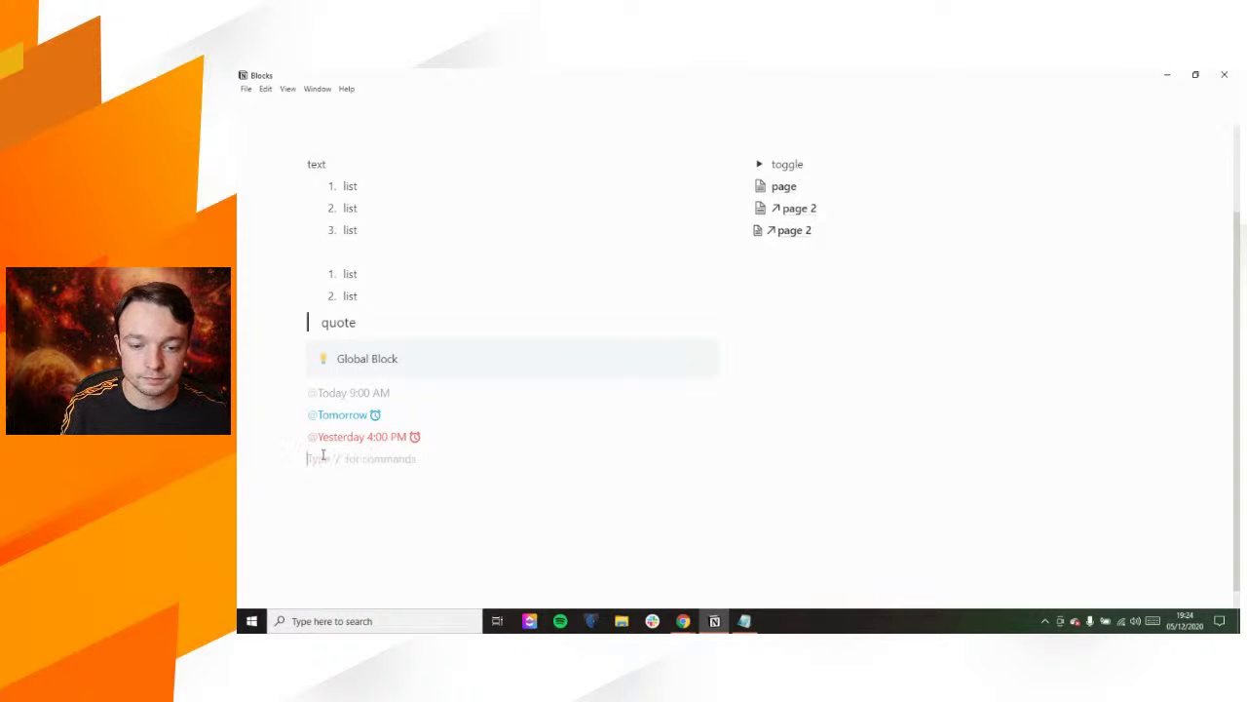
# Step: Insert the grinning face emoji below the Yesterday mention using the shortcode ":grinning face"
pyautogui.write(':')
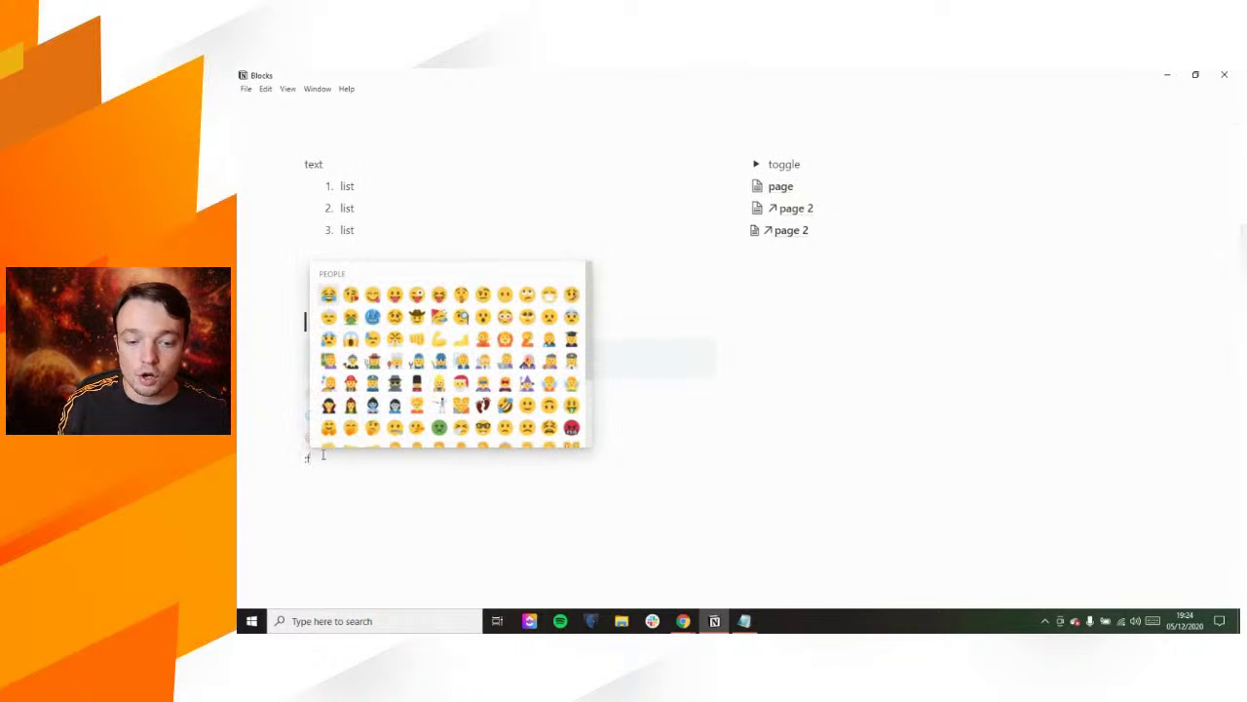
pyautogui.write('grinni')
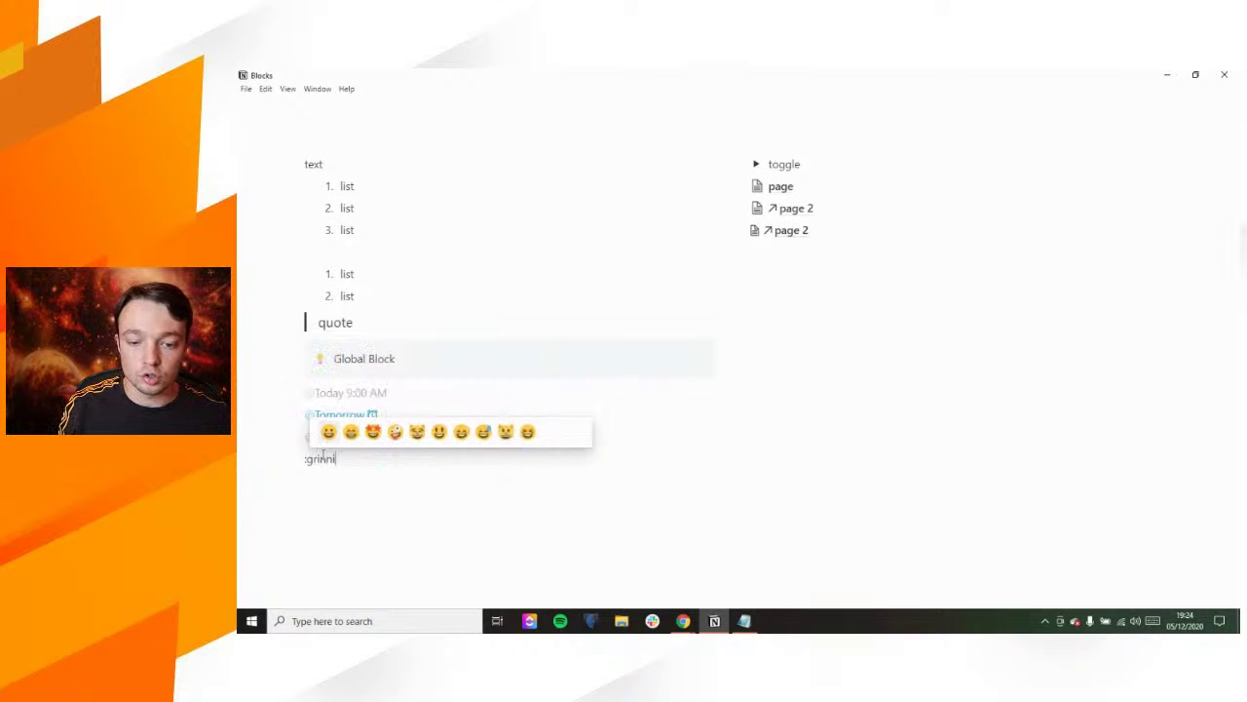
pyautogui.write('ng face')
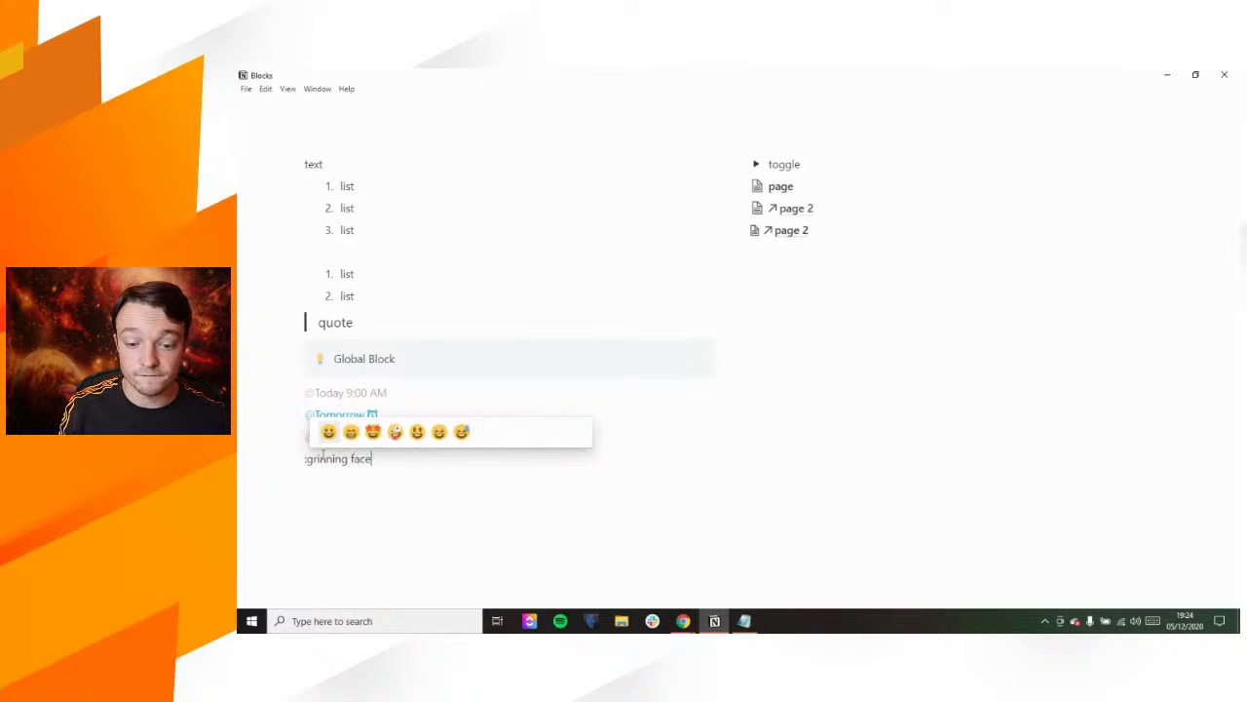
pyautogui.press('Return')
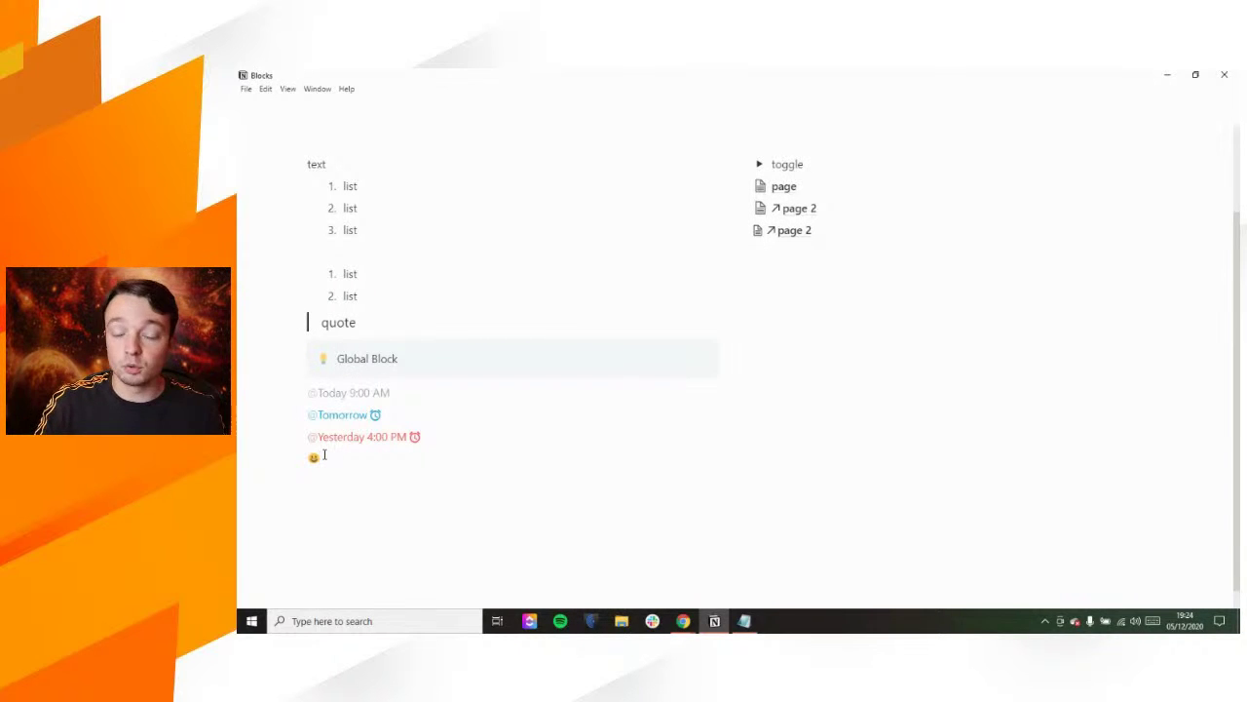
# Step: Add a laughing emoji after the grinning face with the emoticon ":D" and start a new line below
pyautogui.write(':')
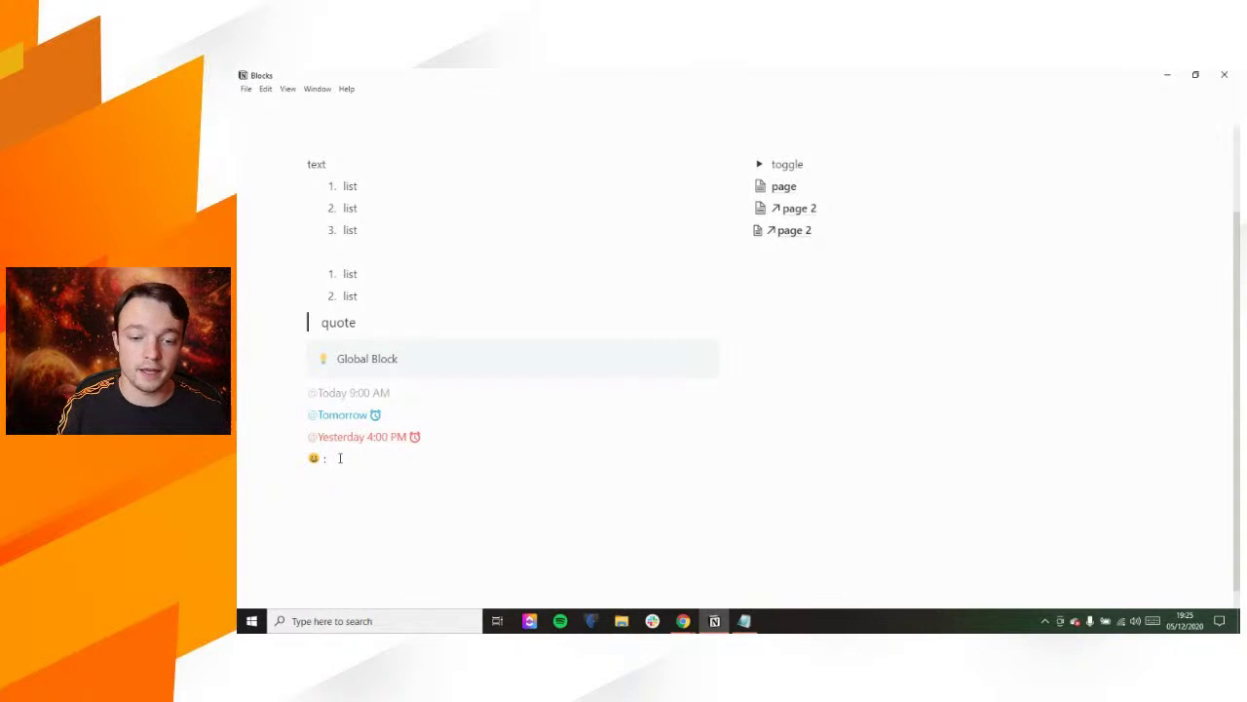
pyautogui.write('D')
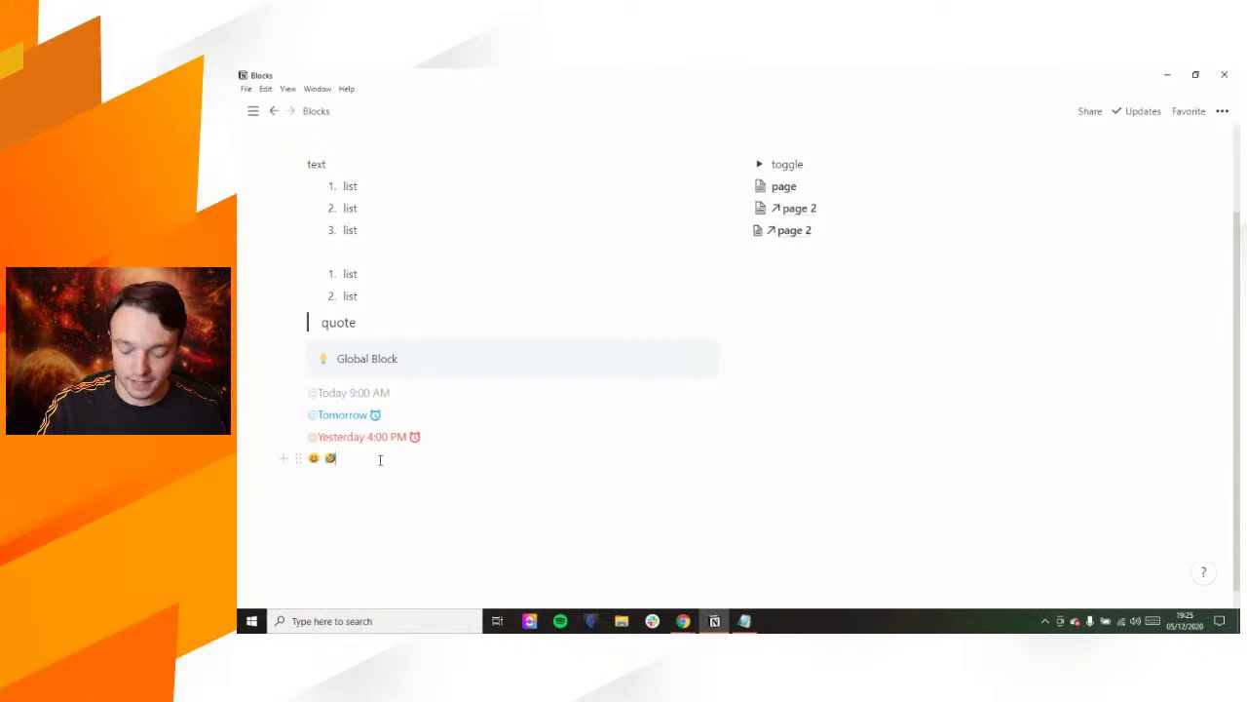
pyautogui.press('Return')
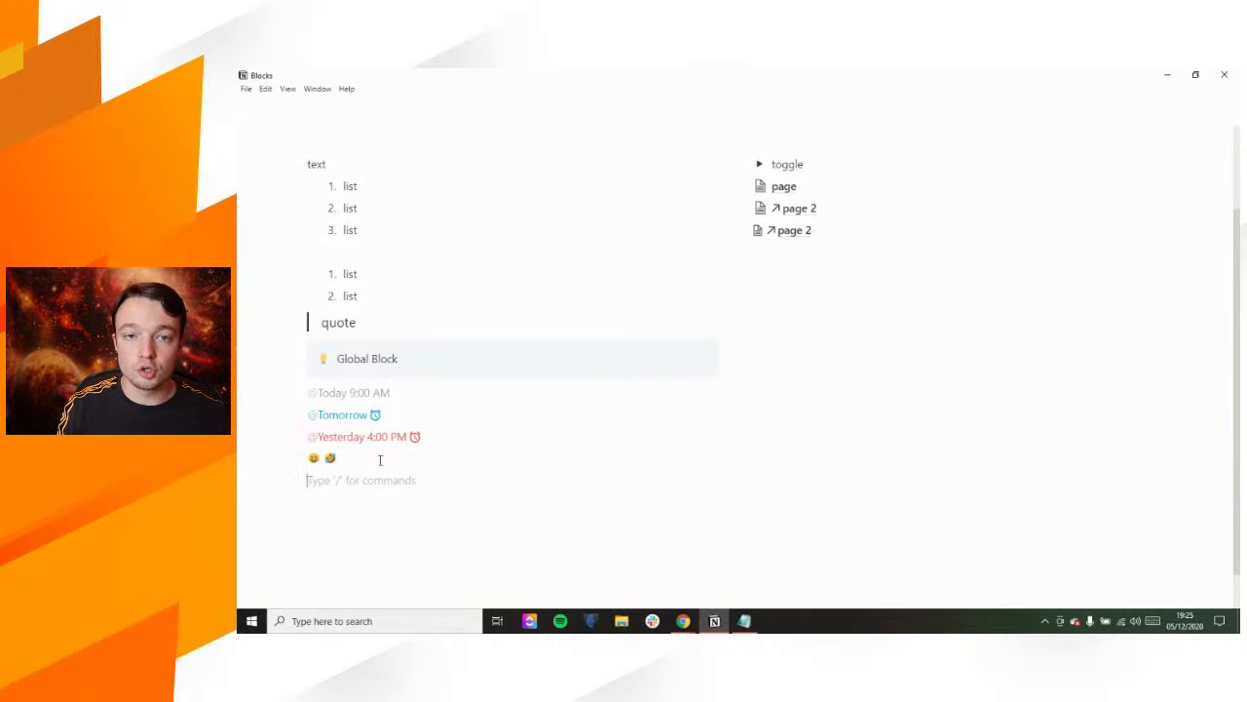
# Step: Open the system emoji picker on the empty line below the emojis and close it without choosing one
pyautogui.write('/')
pyautogui.press('BackSpace')
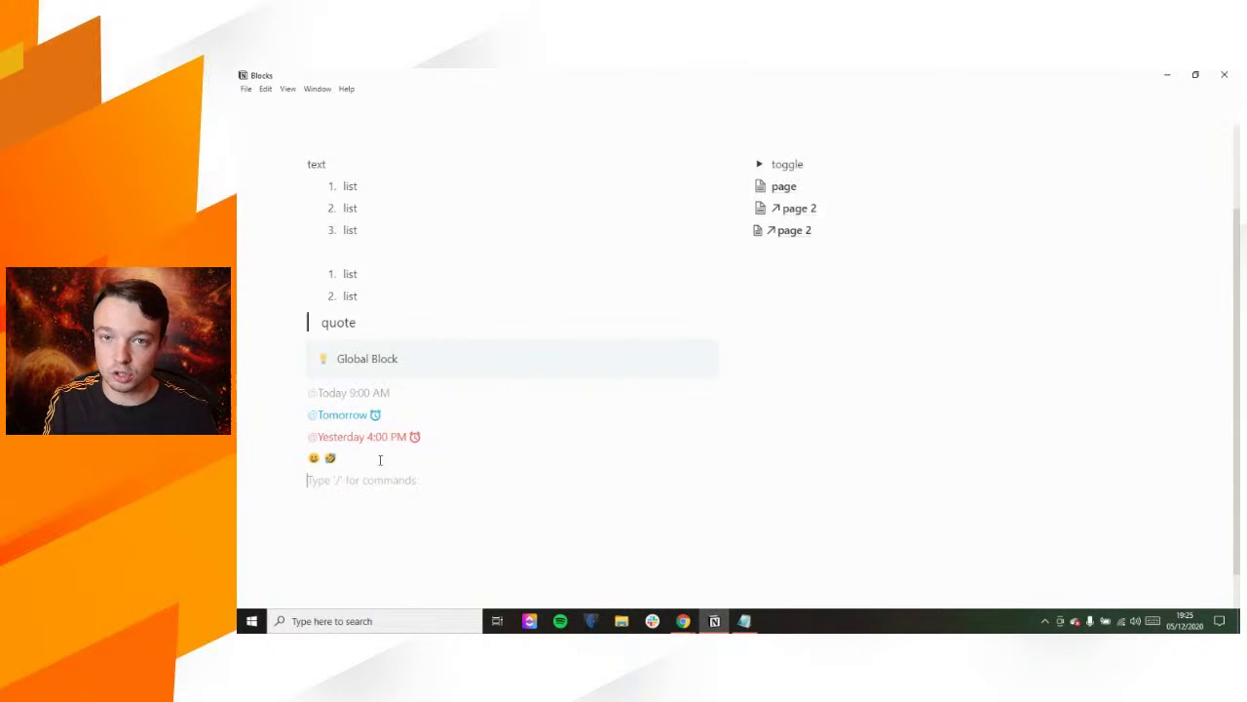
pyautogui.press('super+period')
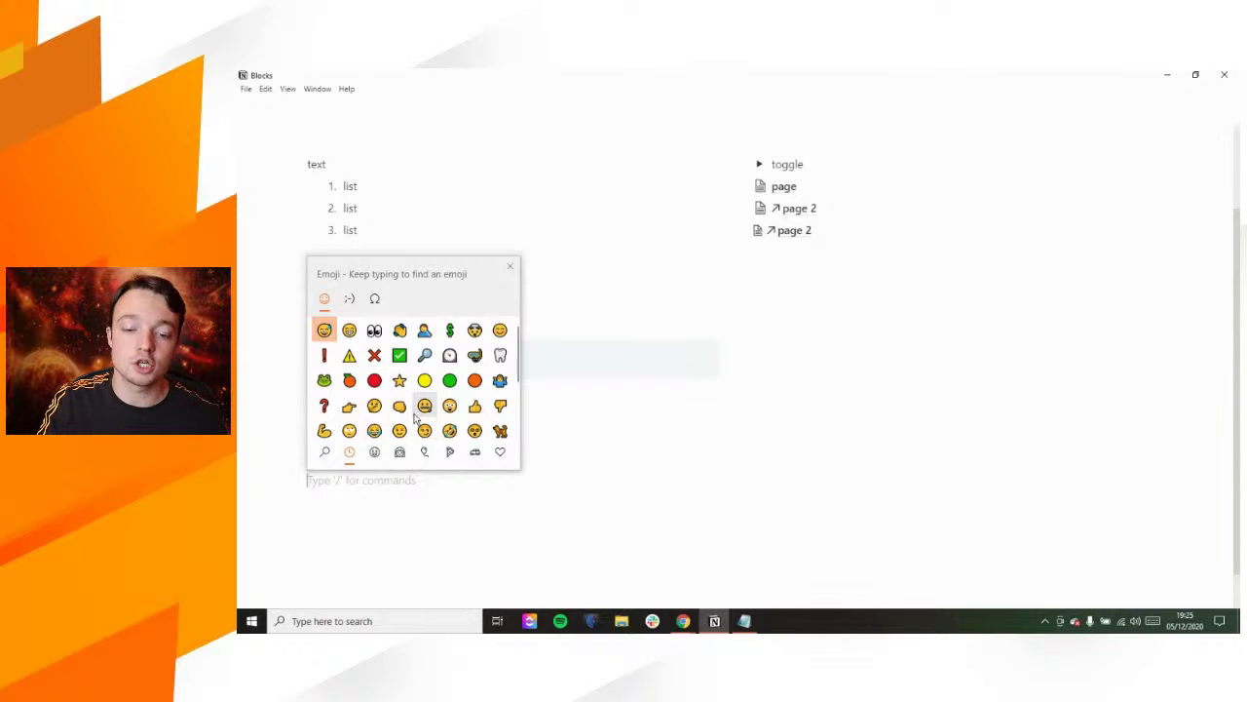
pyautogui.click(323, 479)
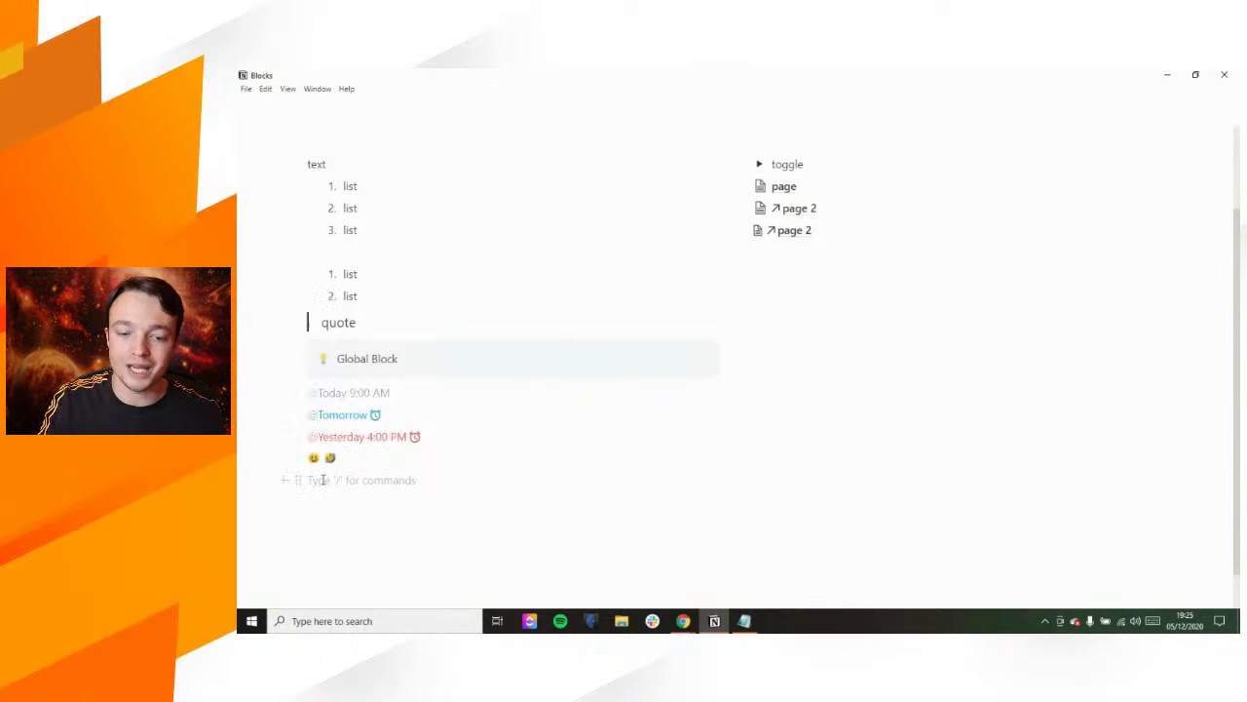
# Step: Browse the available block types from the basic blocks down to the inline equation, and clear the line
pyautogui.write('/')
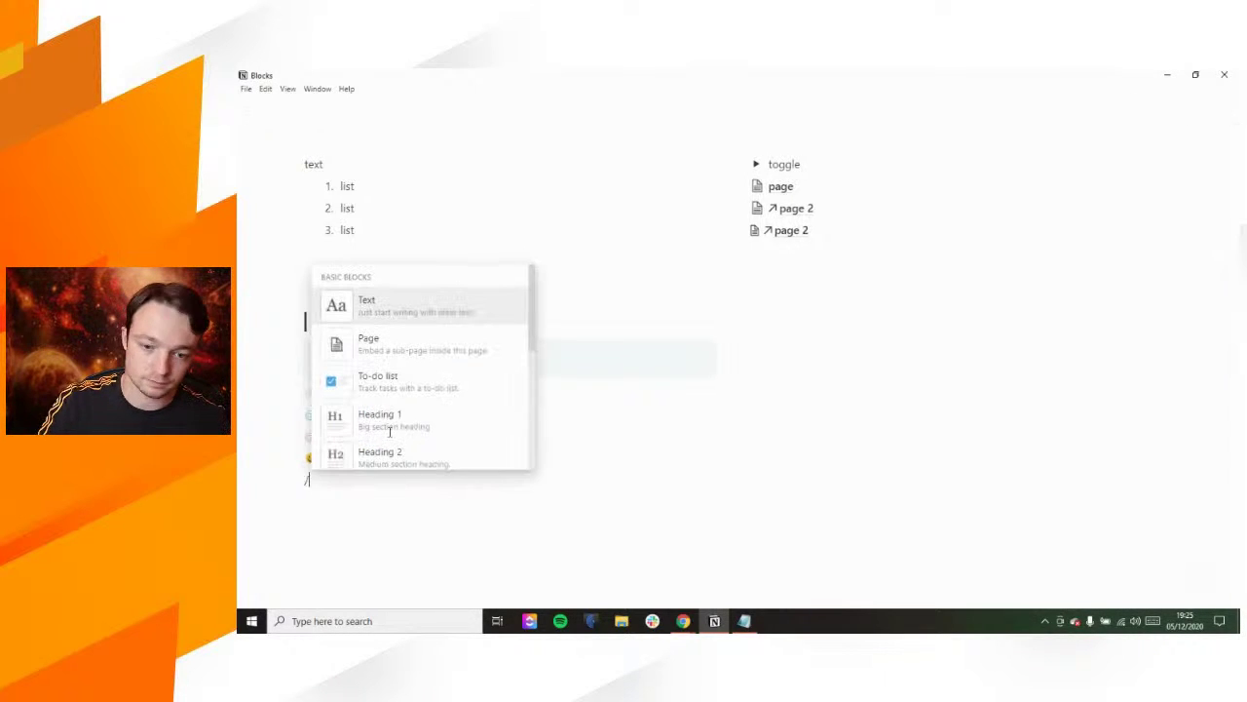
pyautogui.scroll(-3, 423, 418)
pyautogui.scroll(2, 425, 417)
pyautogui.scroll(-3, 425, 417)
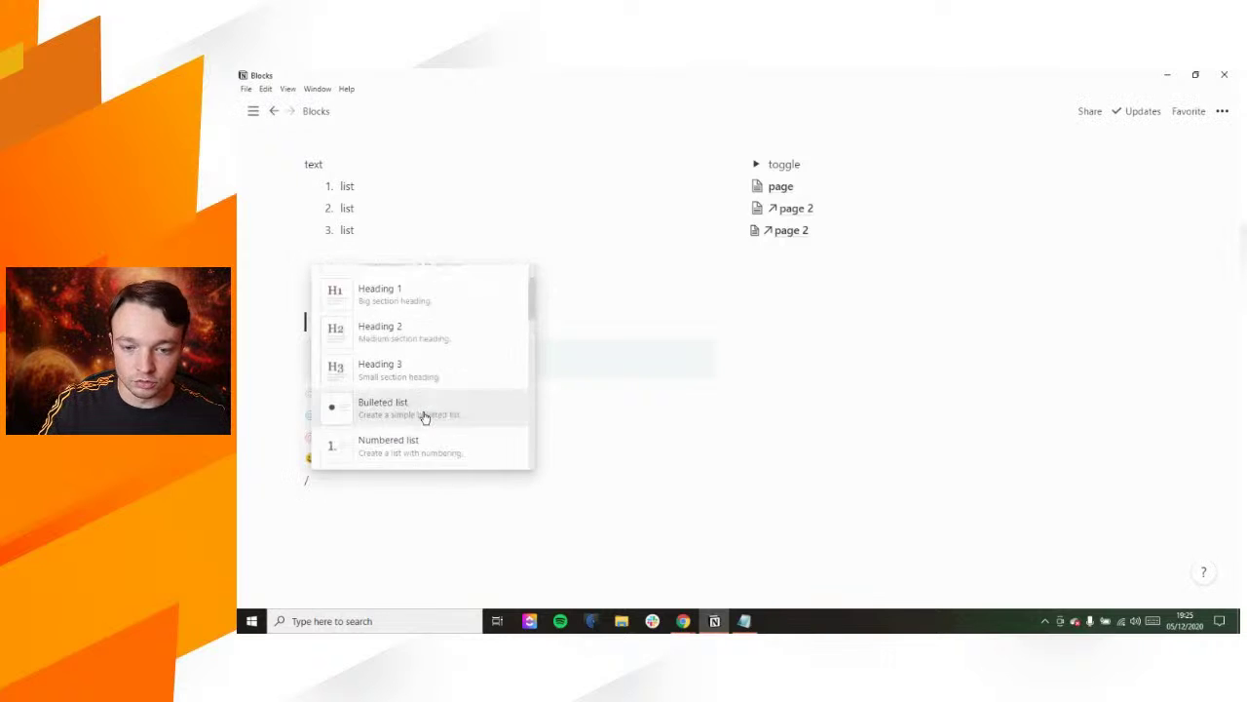
pyautogui.scroll(-4, 425, 417)
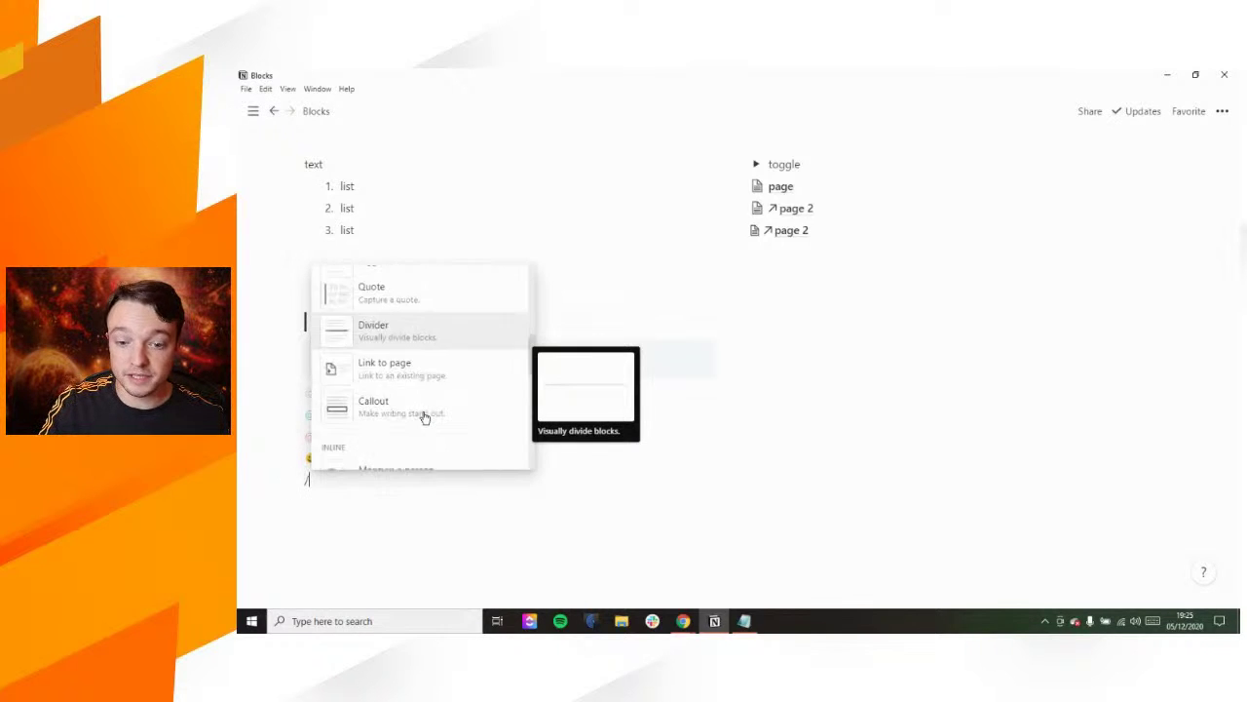
pyautogui.scroll(-3, 426, 294)
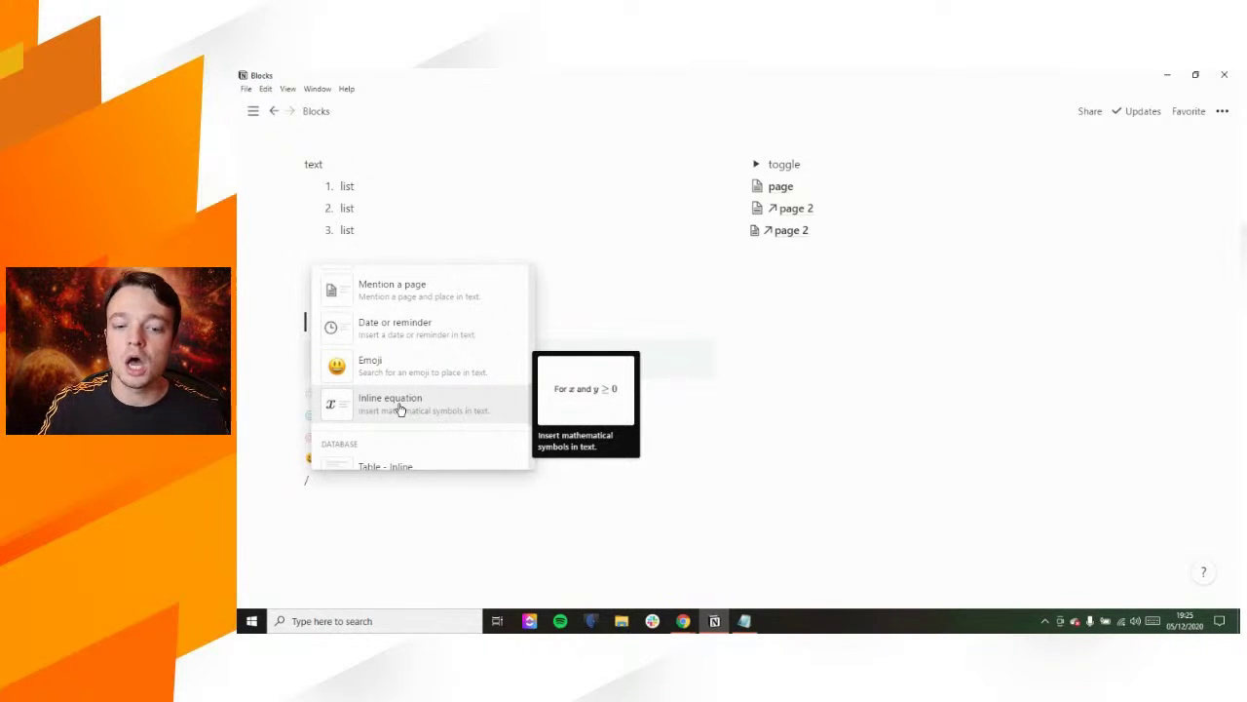
pyautogui.click(337, 481)
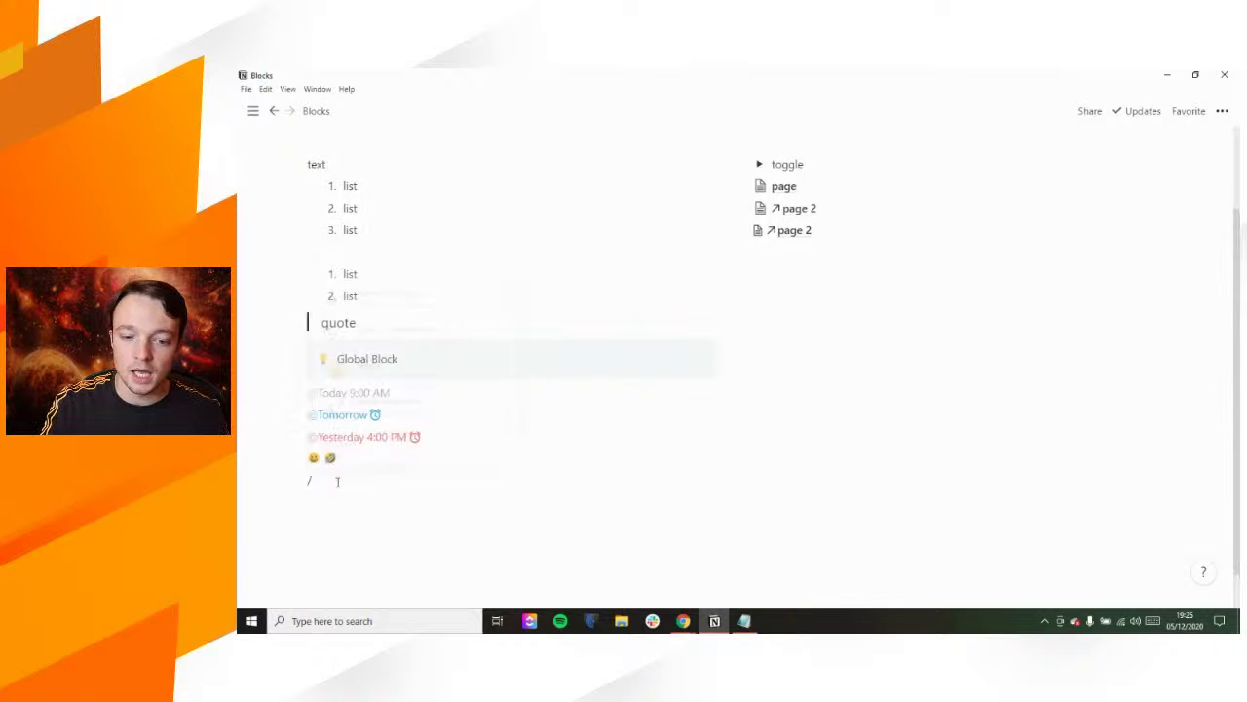
pyautogui.press('BackSpace')
# Step: Insert an inline equation on the empty line below the emojis by searching the block types for "inline math"
pyautogui.write('/in')
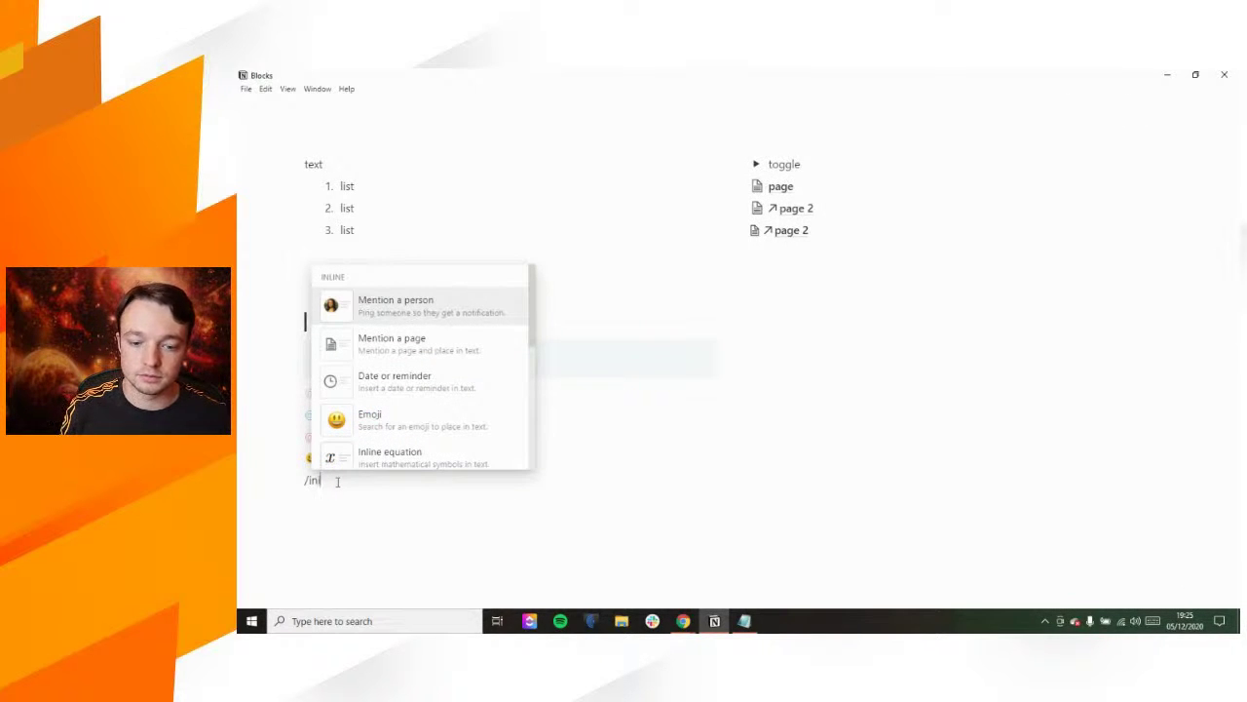
pyautogui.write('line')
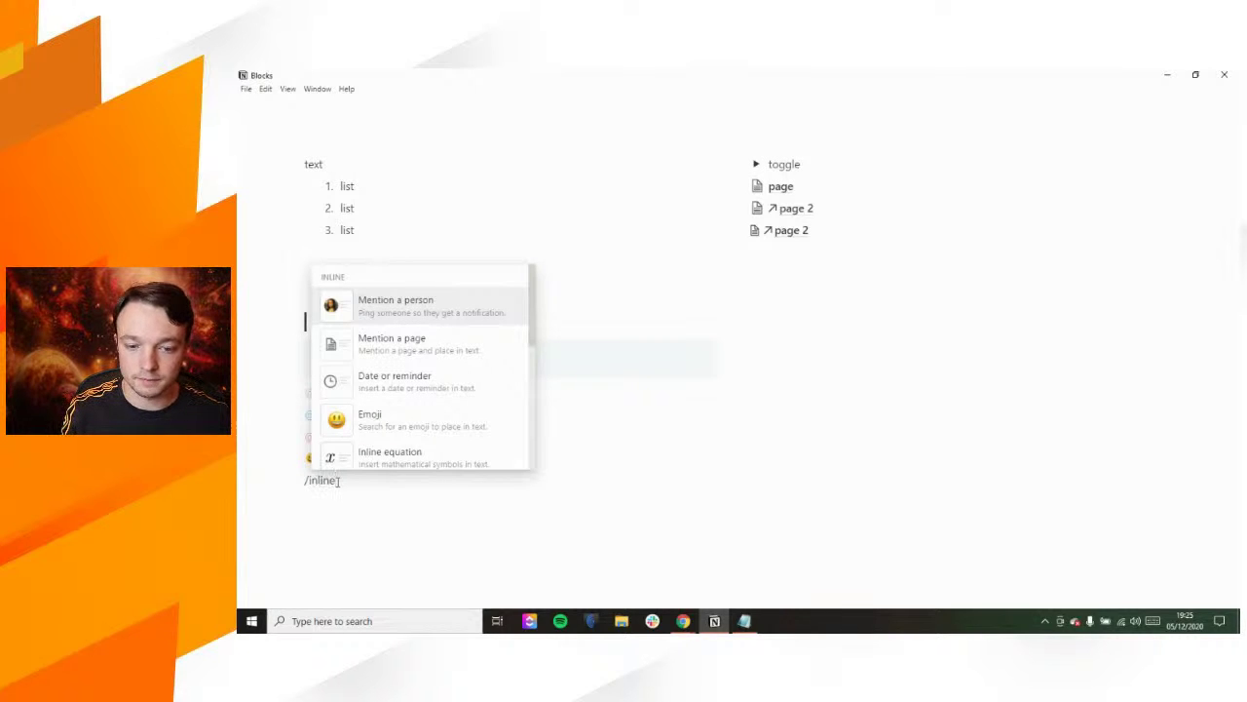
pyautogui.write(' math')
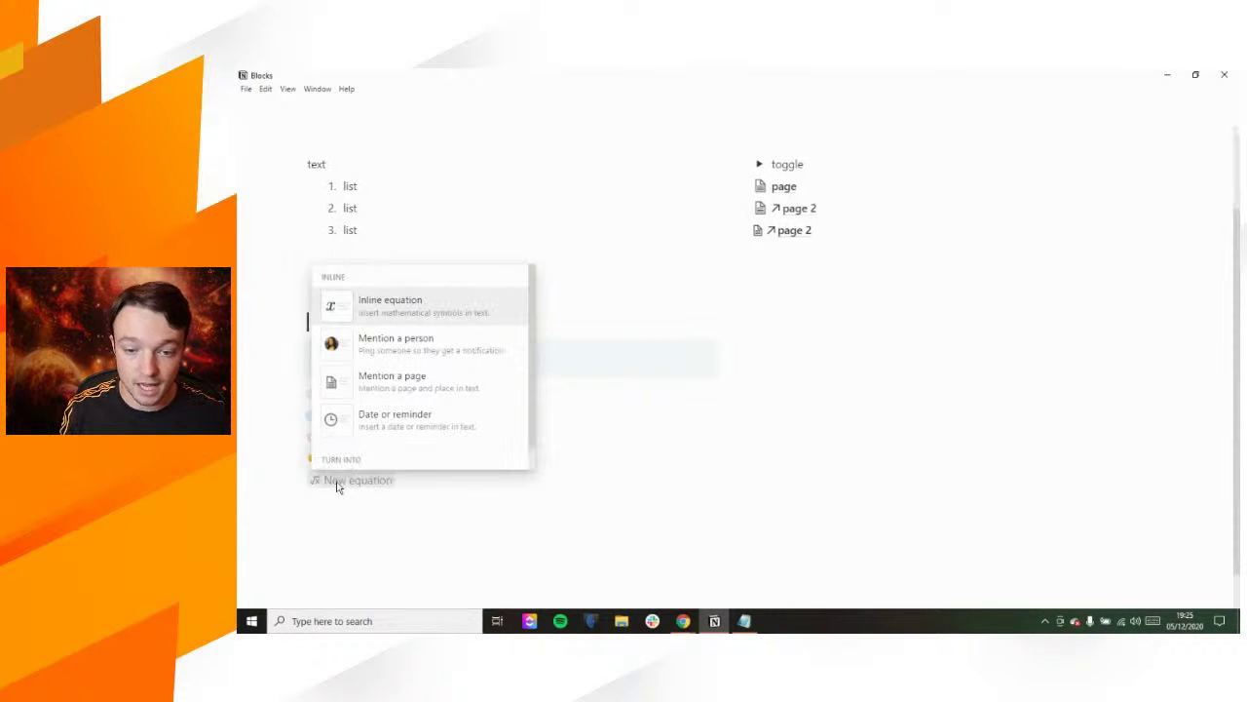
pyautogui.press('Return')
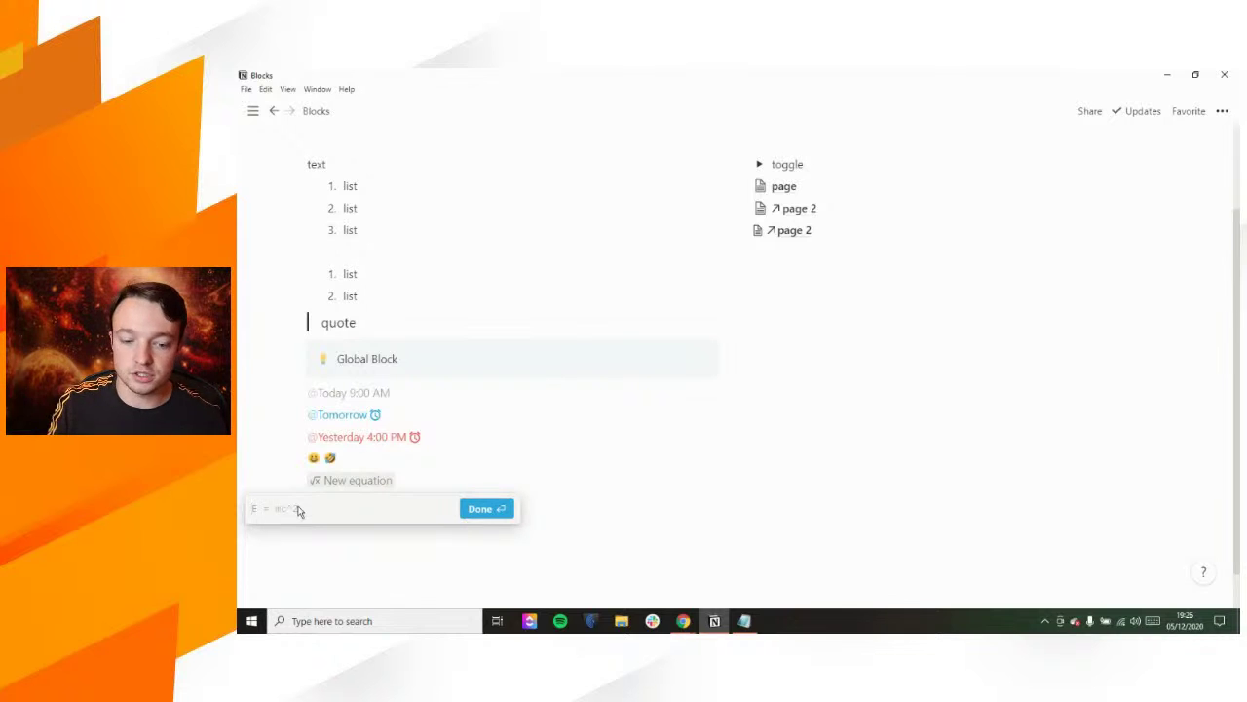
# Step: Try the plain word "normal" as the inline equation's content and clear it
pyautogui.write('normatl')
pyautogui.press('BackSpace')
pyautogui.press('BackSpace')
pyautogui.press('BackSpace')
pyautogui.press('BackSpace')
pyautogui.press('BackSpace')
pyautogui.press('BackSpace')
pyautogui.press('BackSpace')
pyautogui.write('normal')
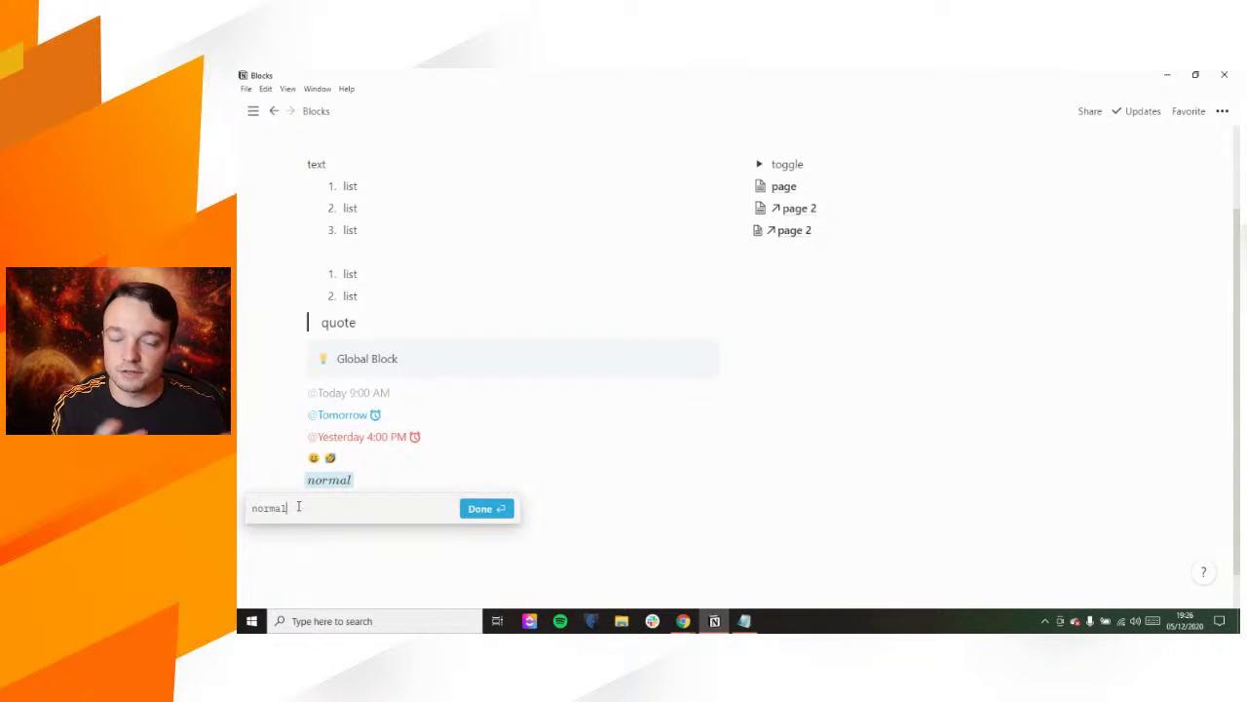
pyautogui.press('BackSpace')
pyautogui.press('BackSpace')
pyautogui.press('BackSpace')
pyautogui.press('BackSpace')
pyautogui.press('BackSpace')
pyautogui.press('BackSpace')
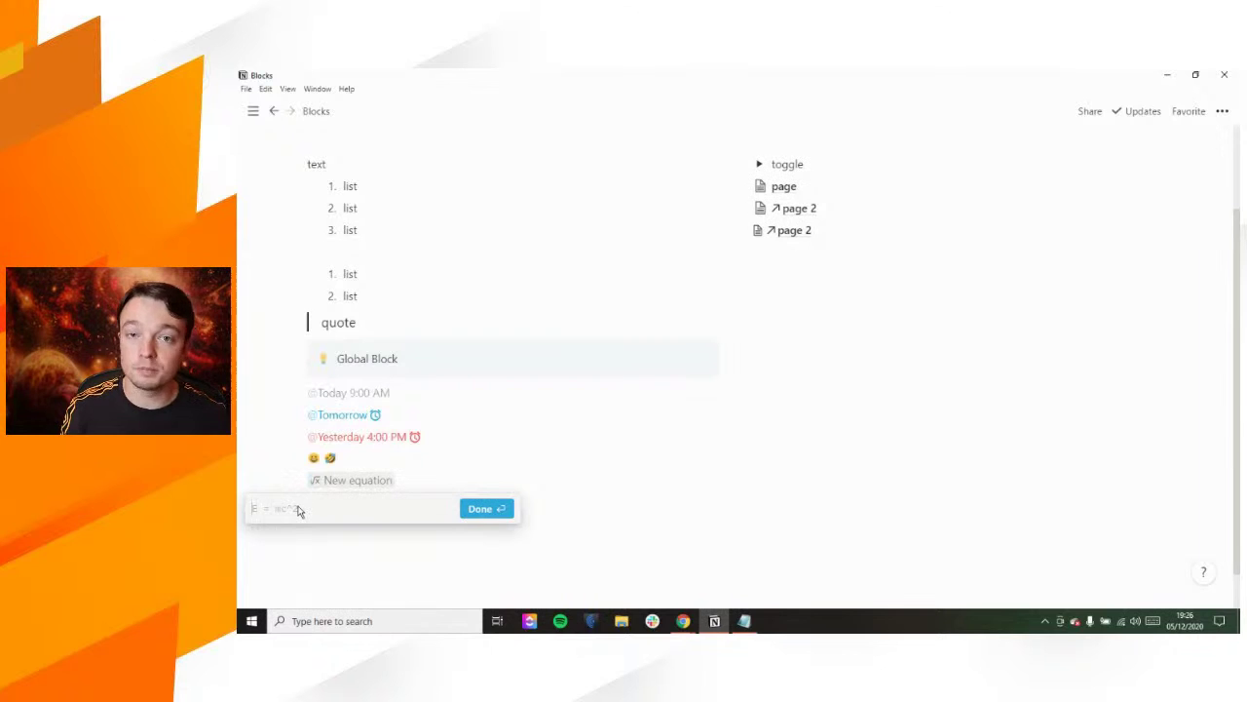
# Step: Enter "\color{orange}text" as the inline equation's content to show orange text
pyautogui.write('\\col')
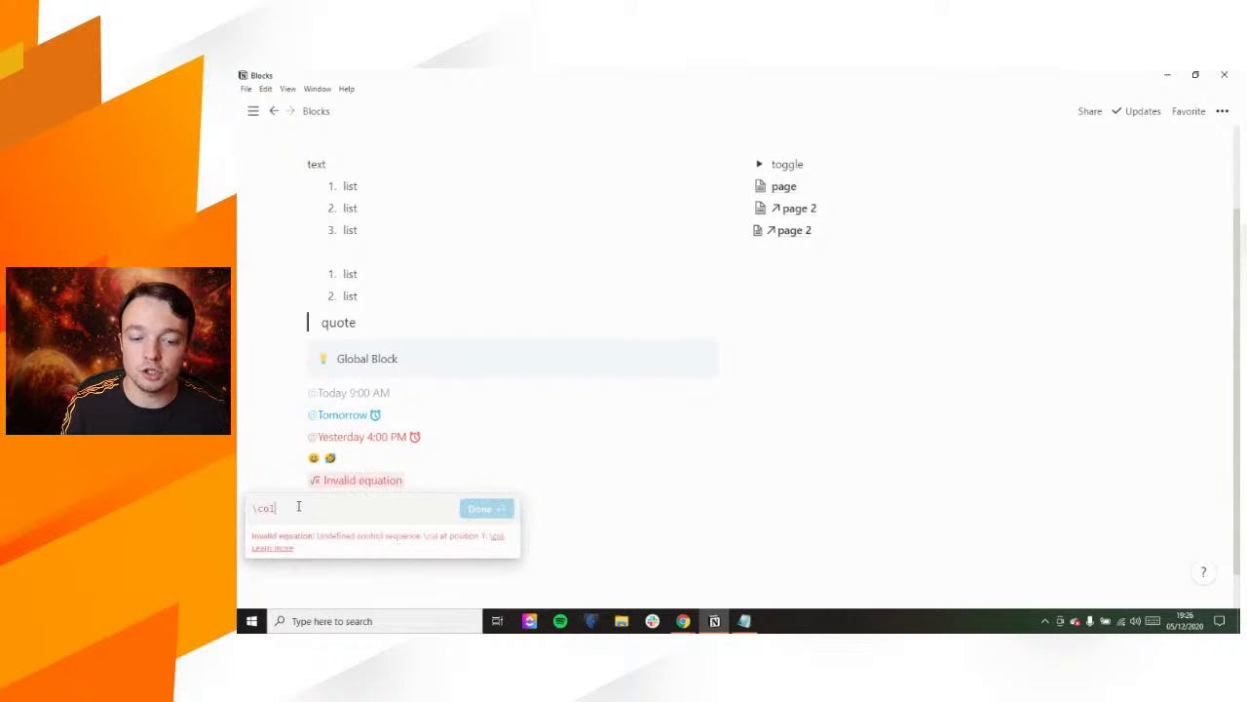
pyautogui.write('or{')
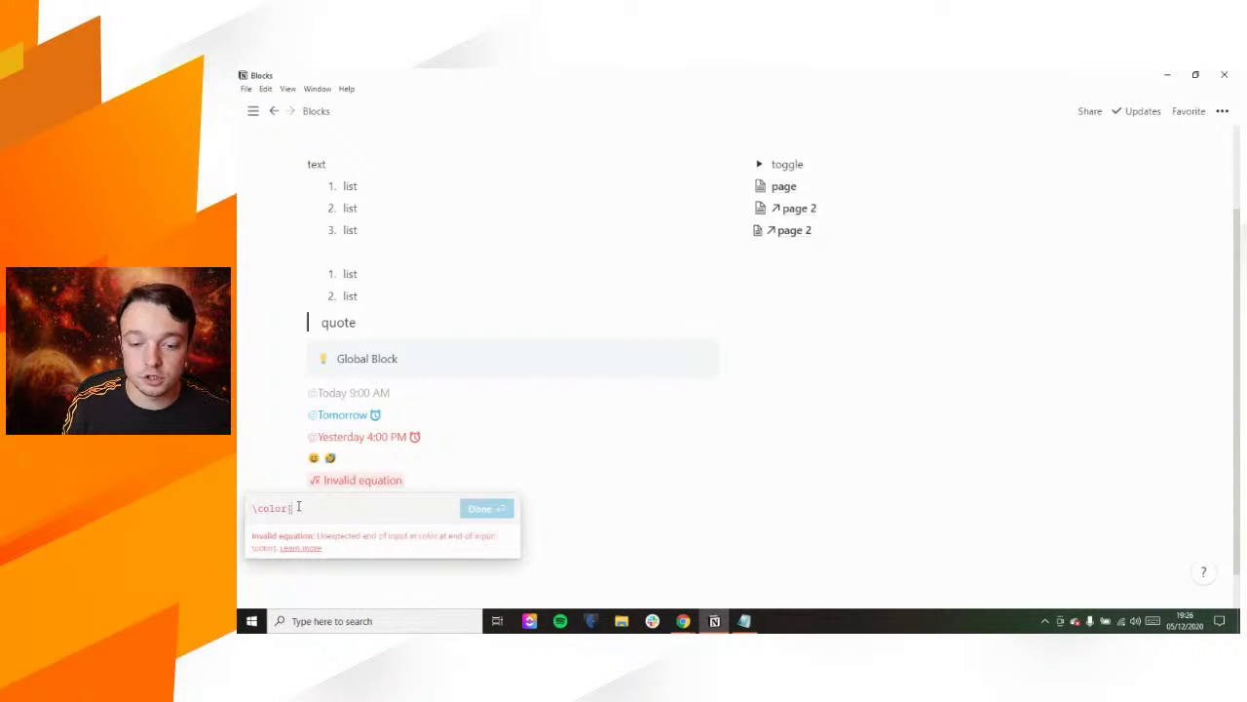
pyautogui.write('orange}')
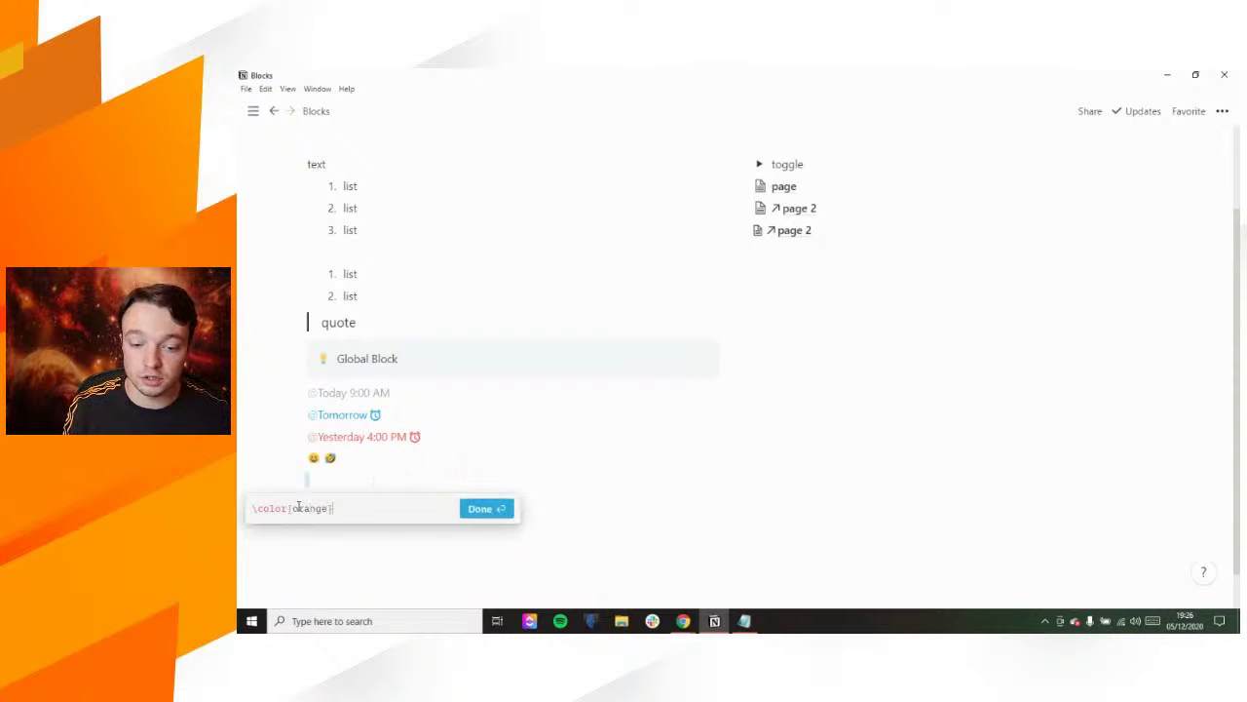
pyautogui.write('text')
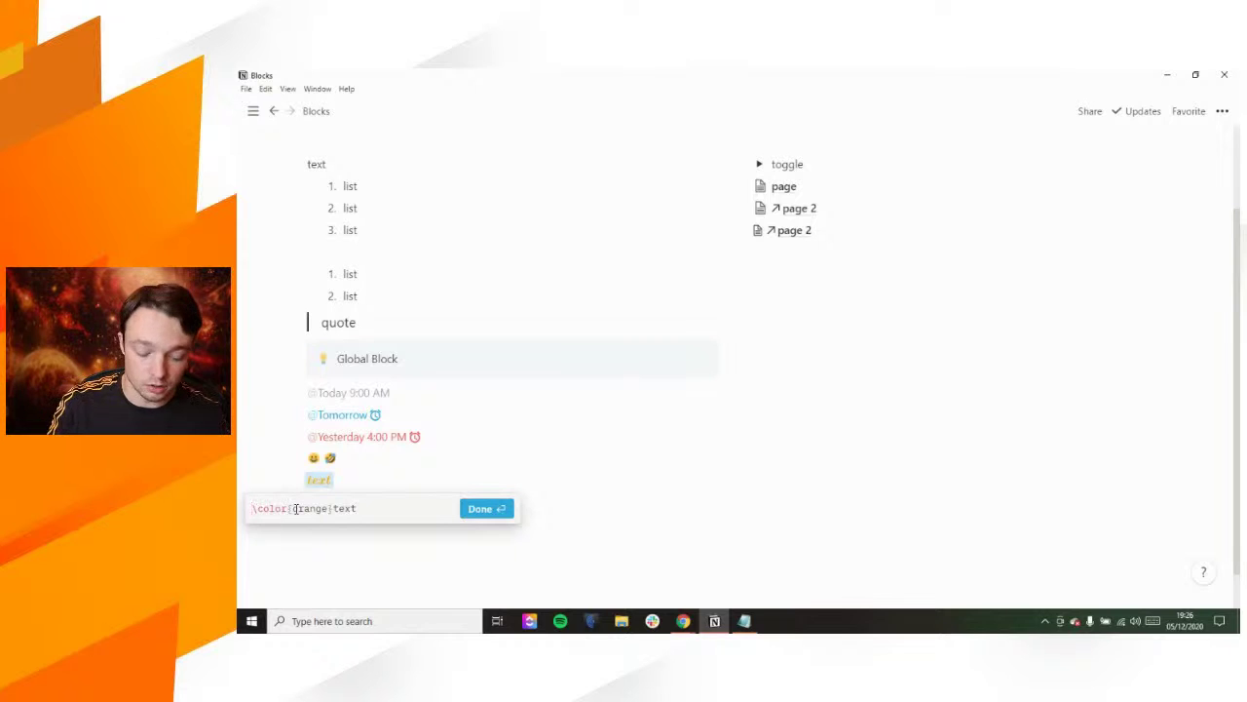
# Step: Try the "\bf" and "\sf" font commands in front of the orange text's color command and remove them
pyautogui.write('\x08f')
pyautogui.press('BackSpace')
pyautogui.press('BackSpace')
pyautogui.write('sf')
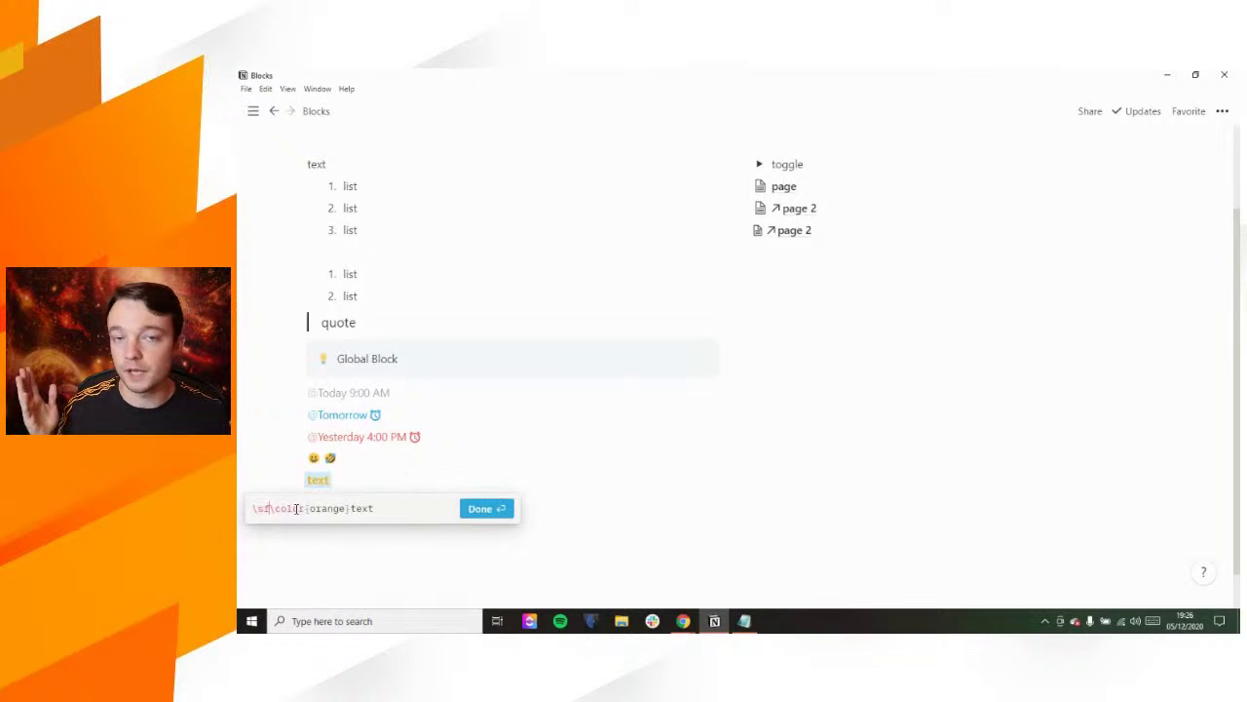
pyautogui.press('BackSpace')
pyautogui.press('BackSpace')
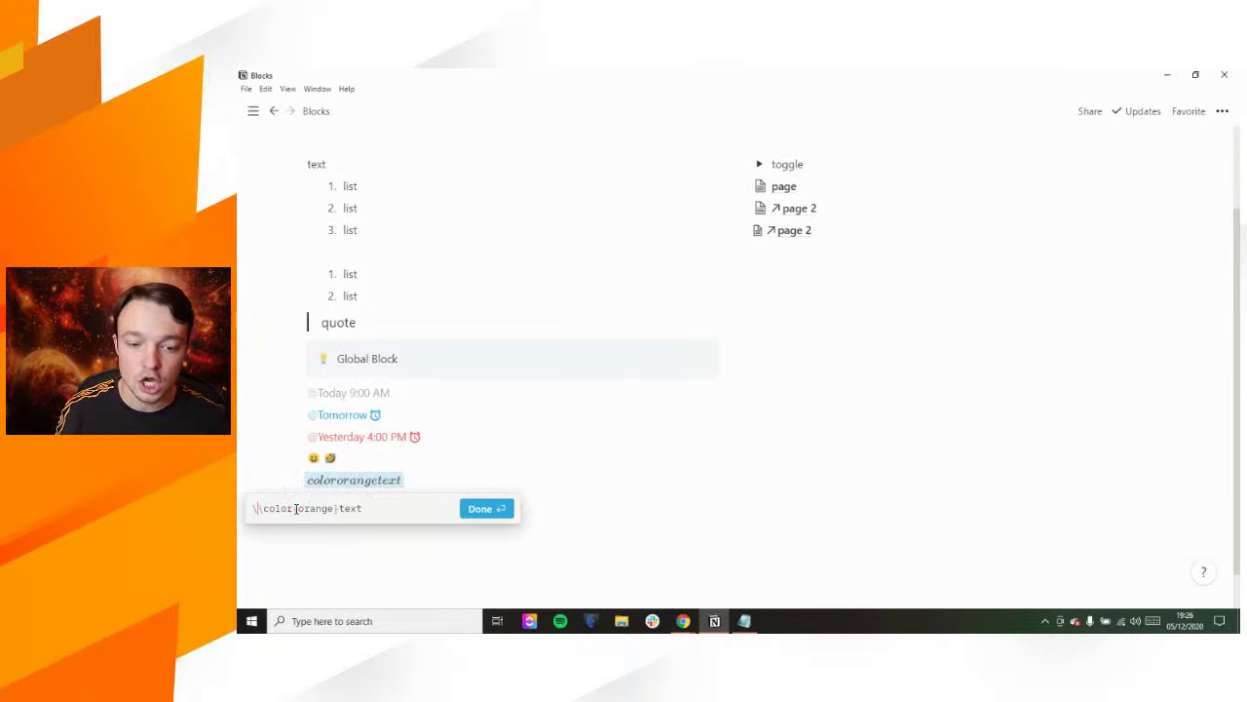
# Step: Clear the inline equation's content and delete the equation from the line below the emojis
pyautogui.moveTo(378, 508); pyautogui.dragTo(253, 510)
pyautogui.press('BackSpace')
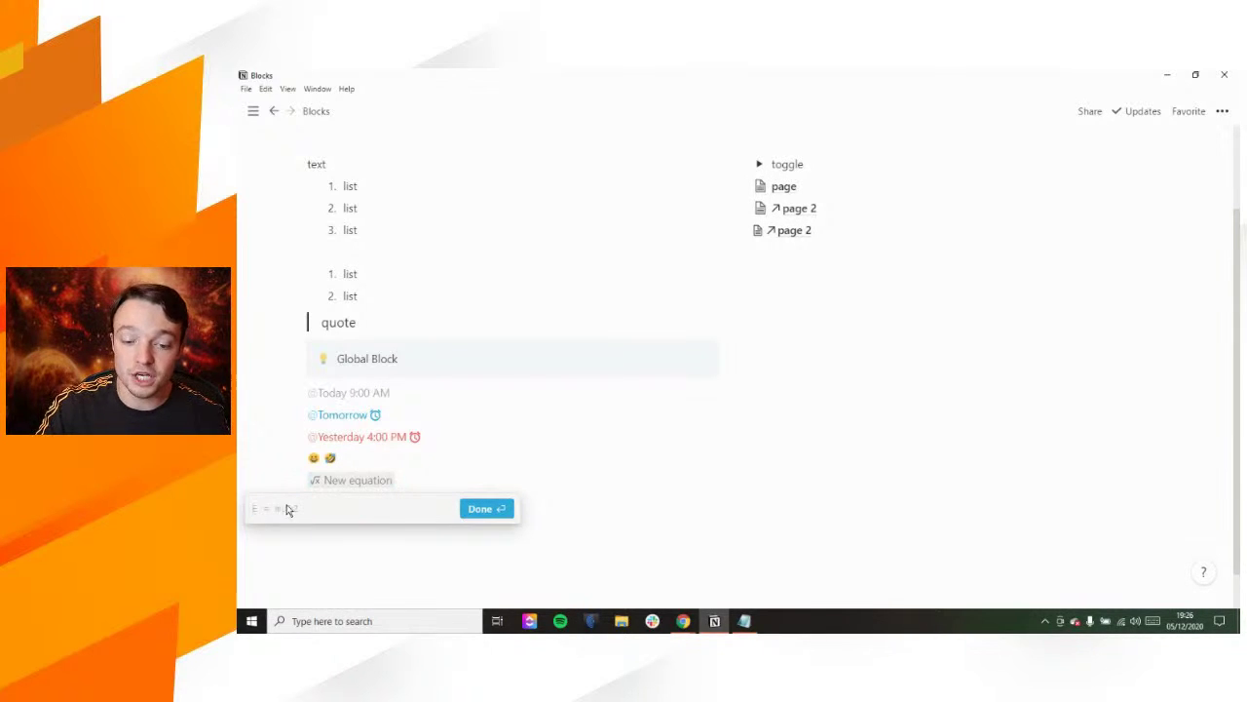
pyautogui.press('BackSpace')
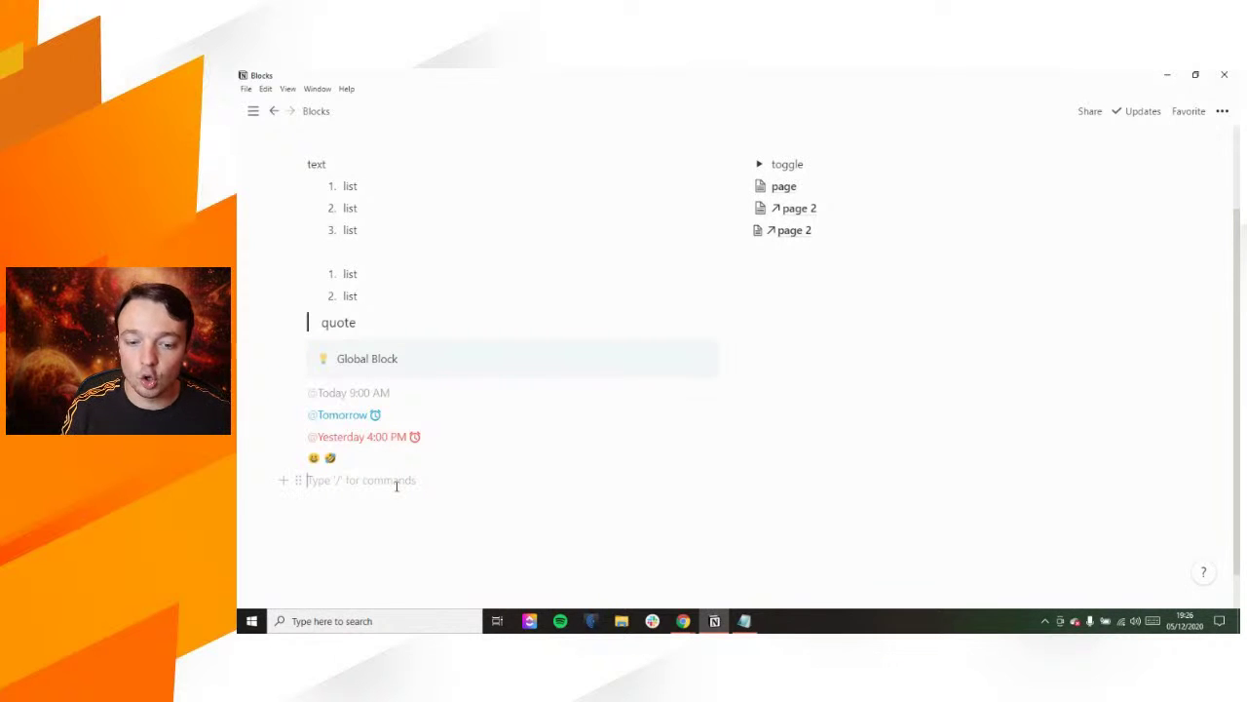
pyautogui.write('/block')
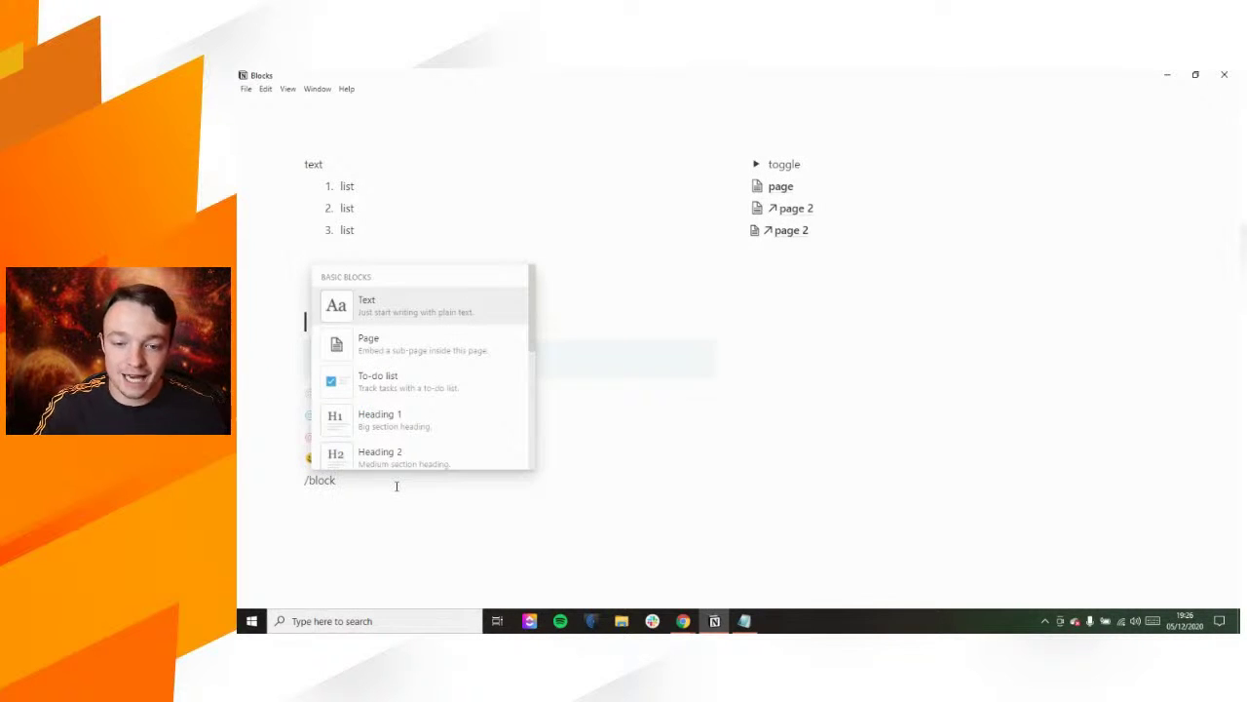
pyautogui.press('BackSpace')
pyautogui.press('BackSpace')
pyautogui.press('BackSpace')
pyautogui.press('BackSpace')
pyautogui.press('BackSpace')
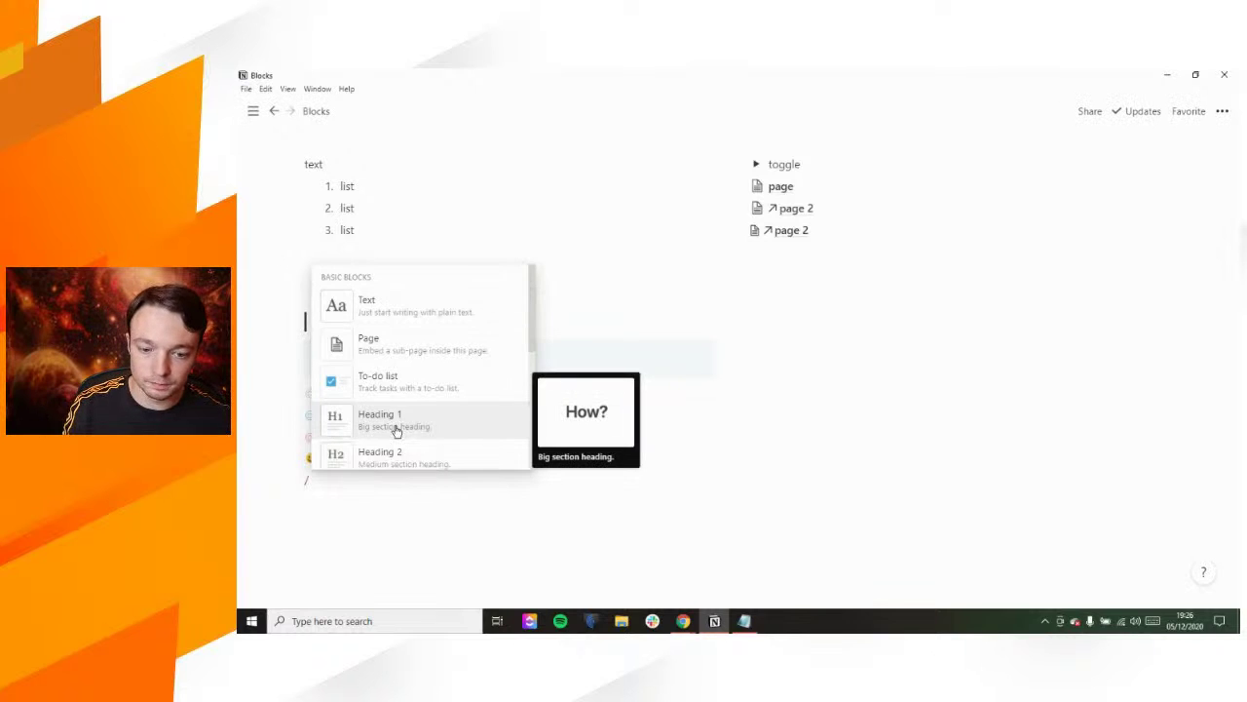
# Step: Insert an empty block equation below the emojis and move it out of the column to span the full page width
pyautogui.write('math')
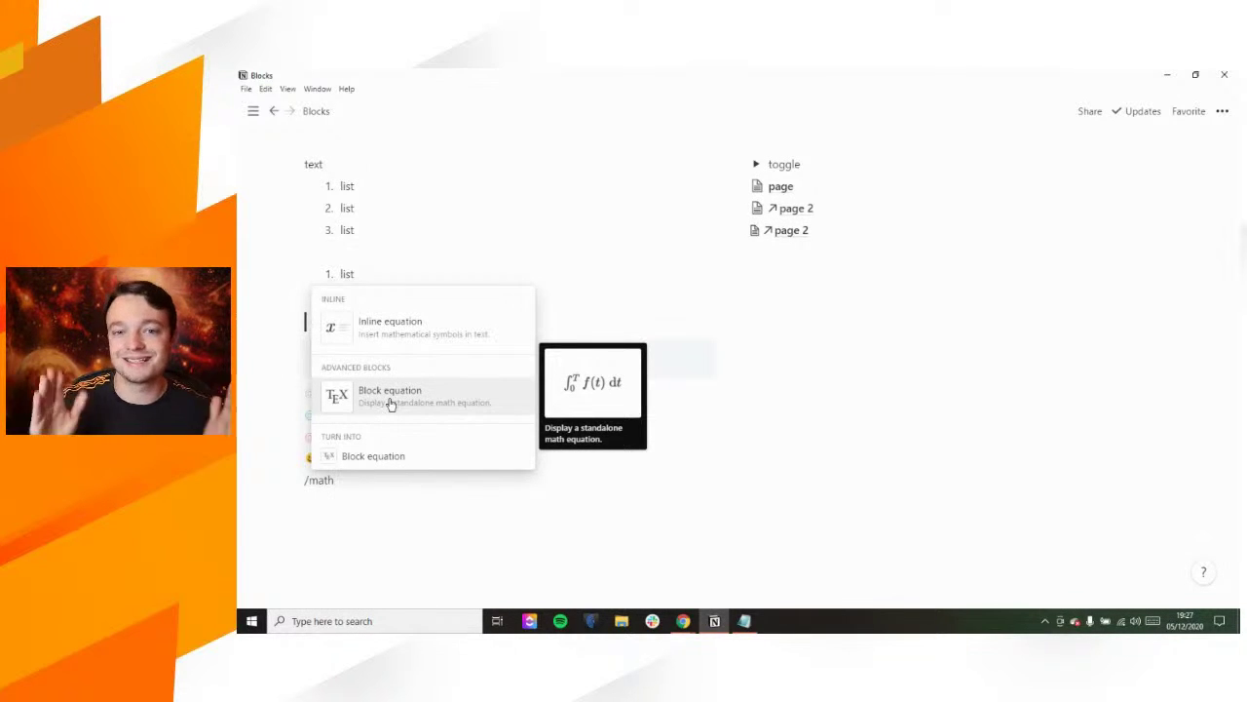
pyautogui.click(390, 403)
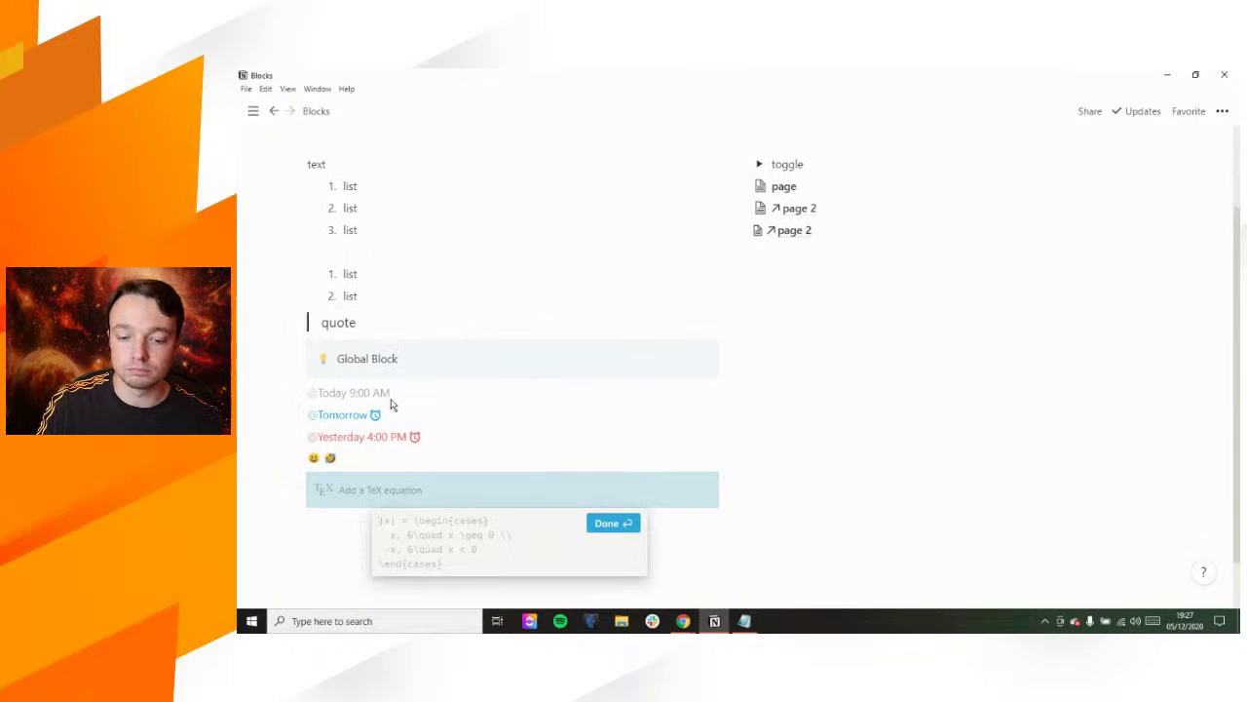
pyautogui.click(301, 477)
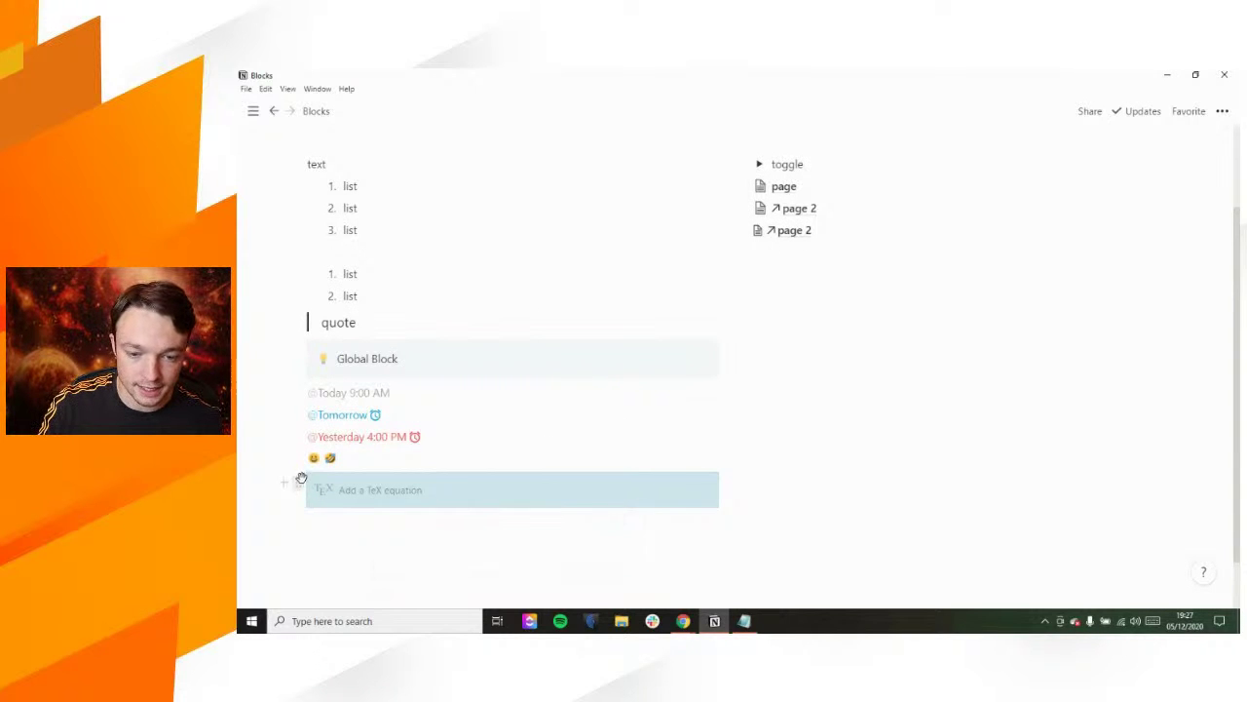
pyautogui.moveTo(301, 477); pyautogui.dragTo(308, 518)
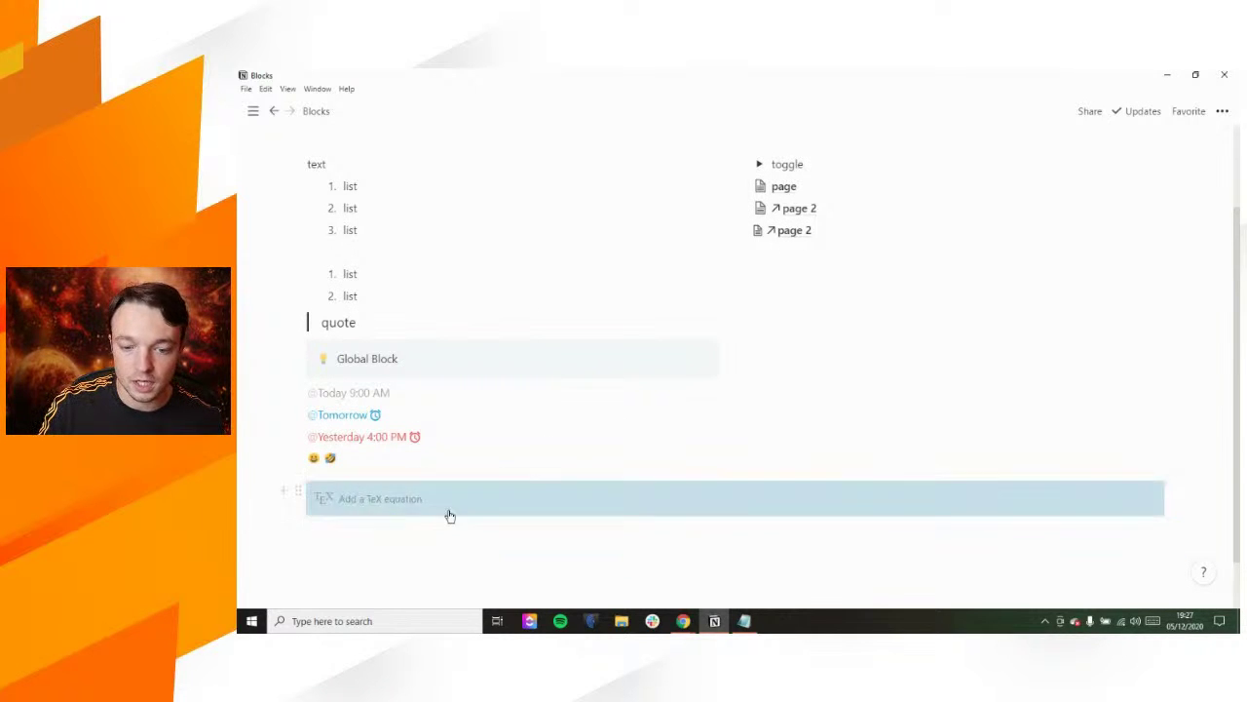
# Step: Enter "in\ the\ middle" as the block equation's content and add an empty line below the equation
pyautogui.click(452, 515)
pyautogui.write('c')
pyautogui.press('BackSpace')
pyautogui.write('in the')
pyautogui.press('BackSpace')
pyautogui.press('BackSpace')
pyautogui.press('BackSpace')
pyautogui.press('BackSpace')
pyautogui.write('\\ the\\ middle')
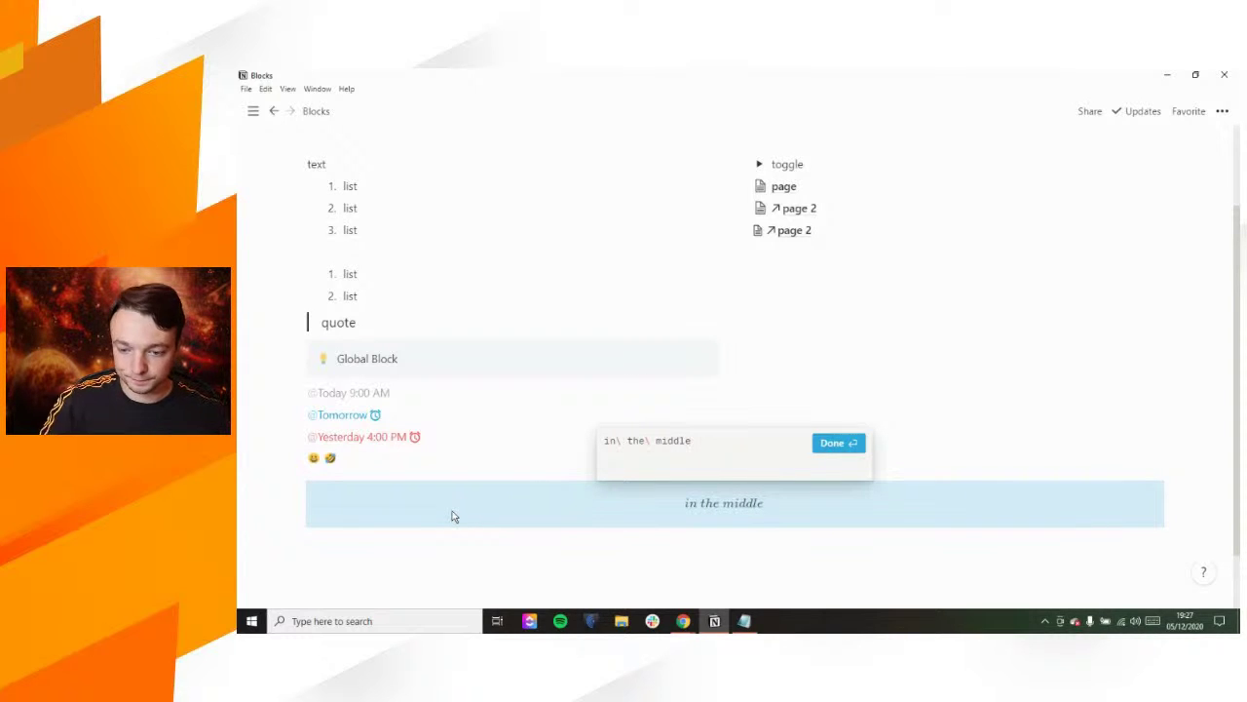
pyautogui.click(831, 443)
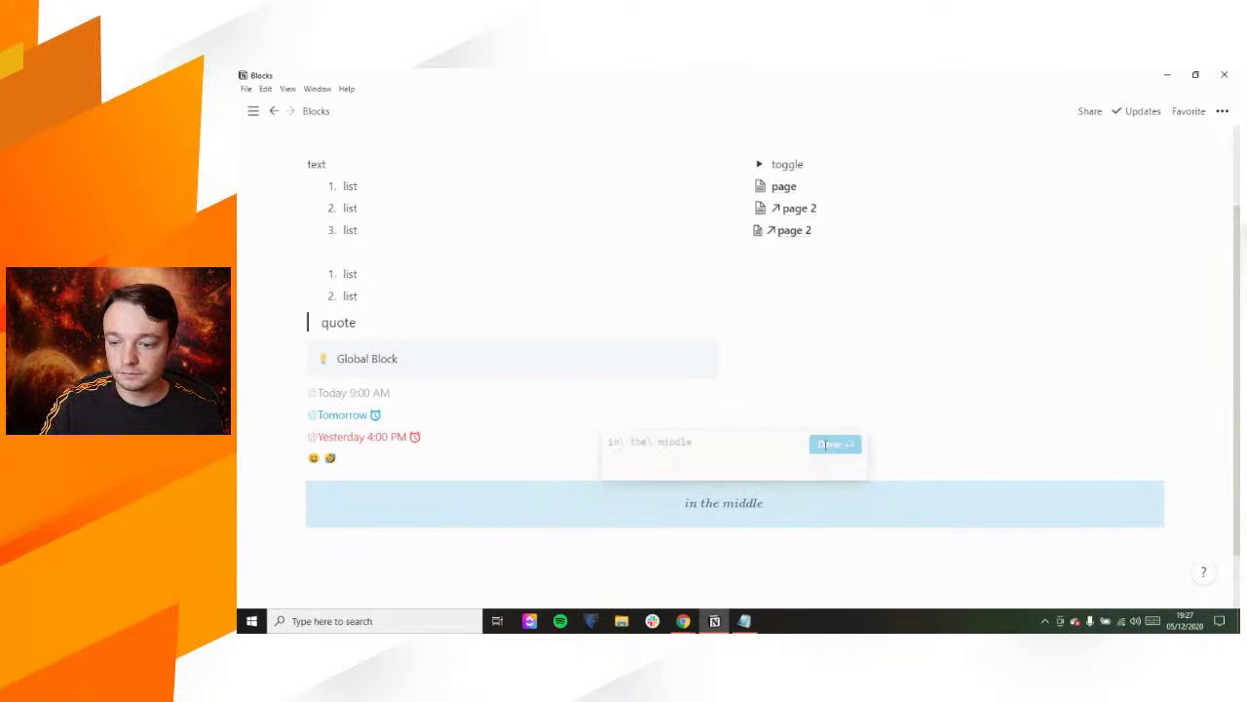
pyautogui.scroll(-1, 809, 440)
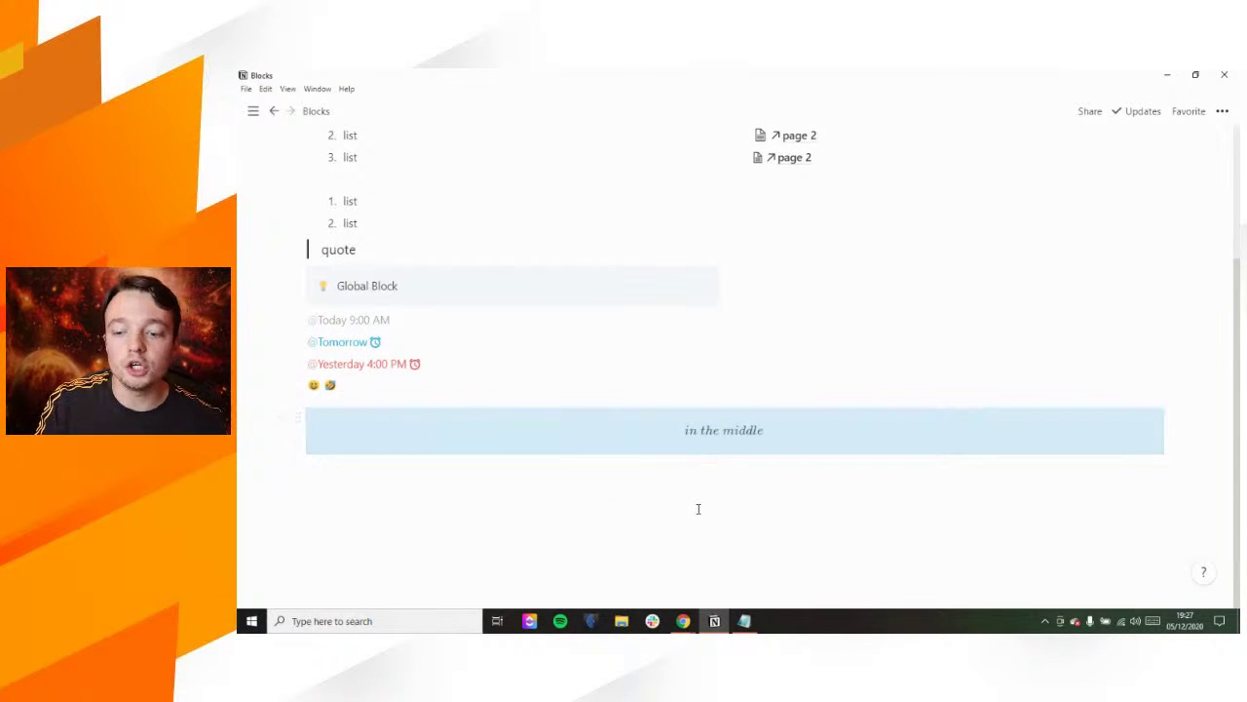
pyautogui.click(712, 474)
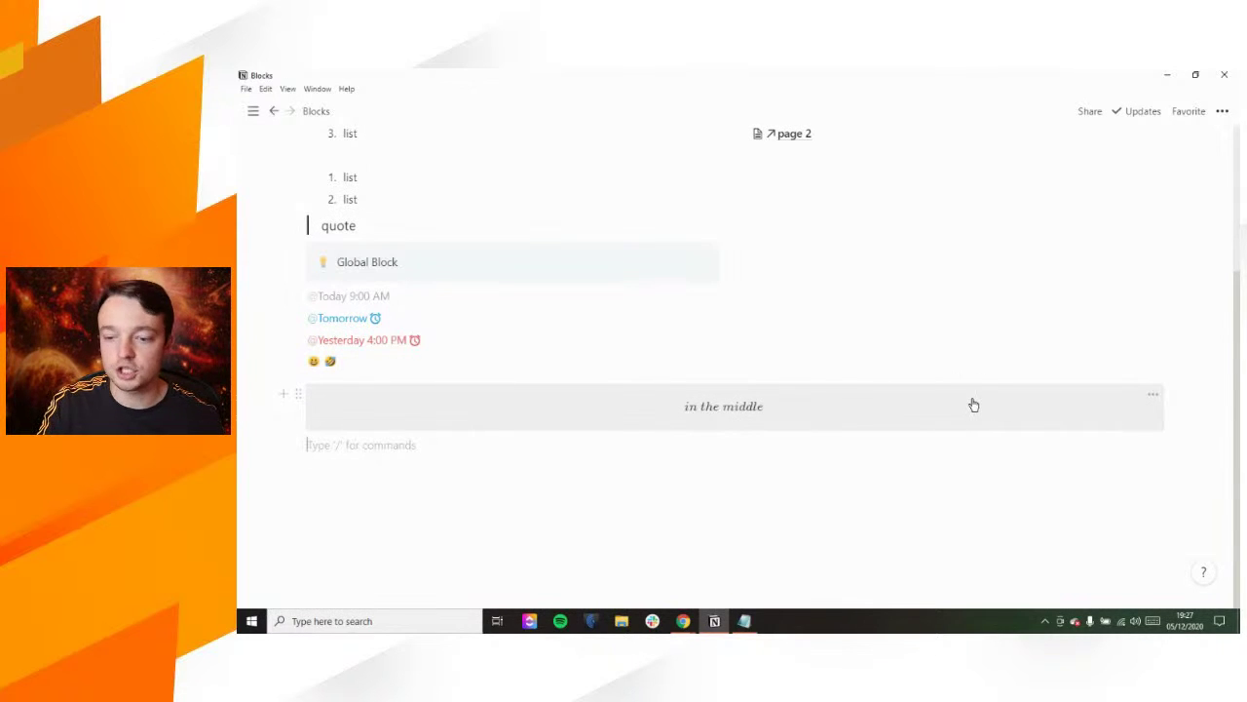
# Step: Try removing the escaped space between "the" and "middle" in the block equation and restore it
pyautogui.click(725, 409)
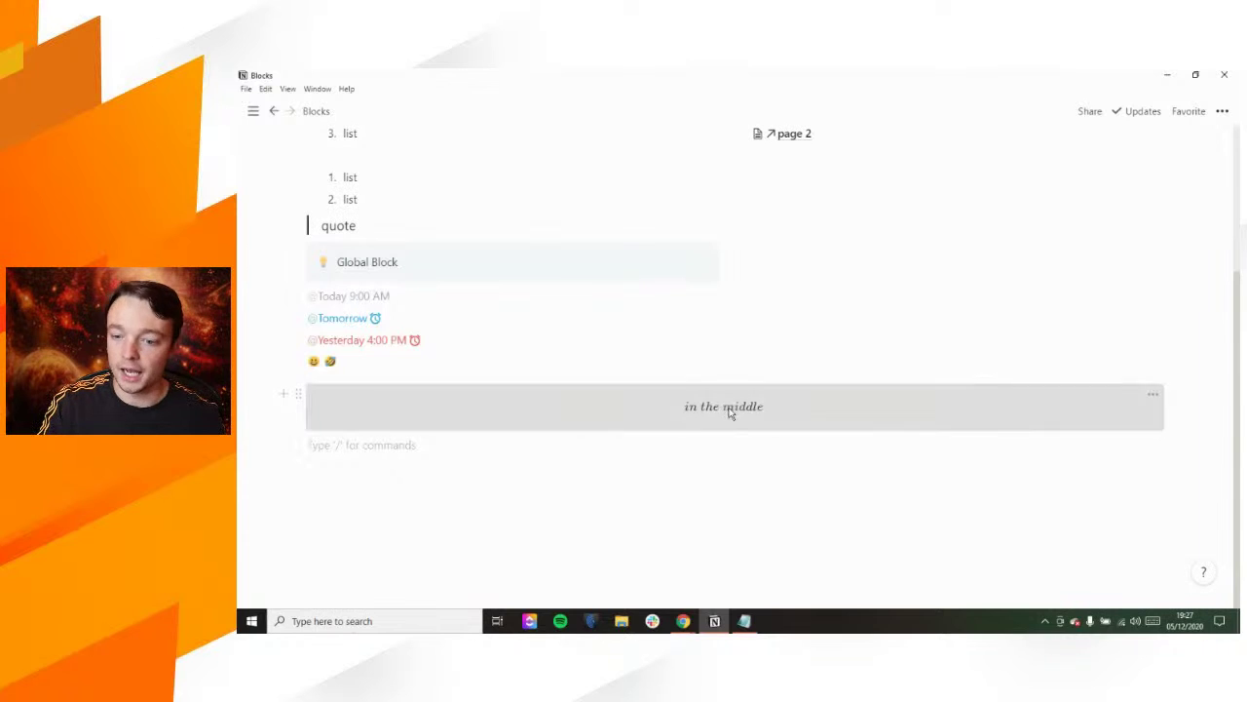
pyautogui.click(649, 443)
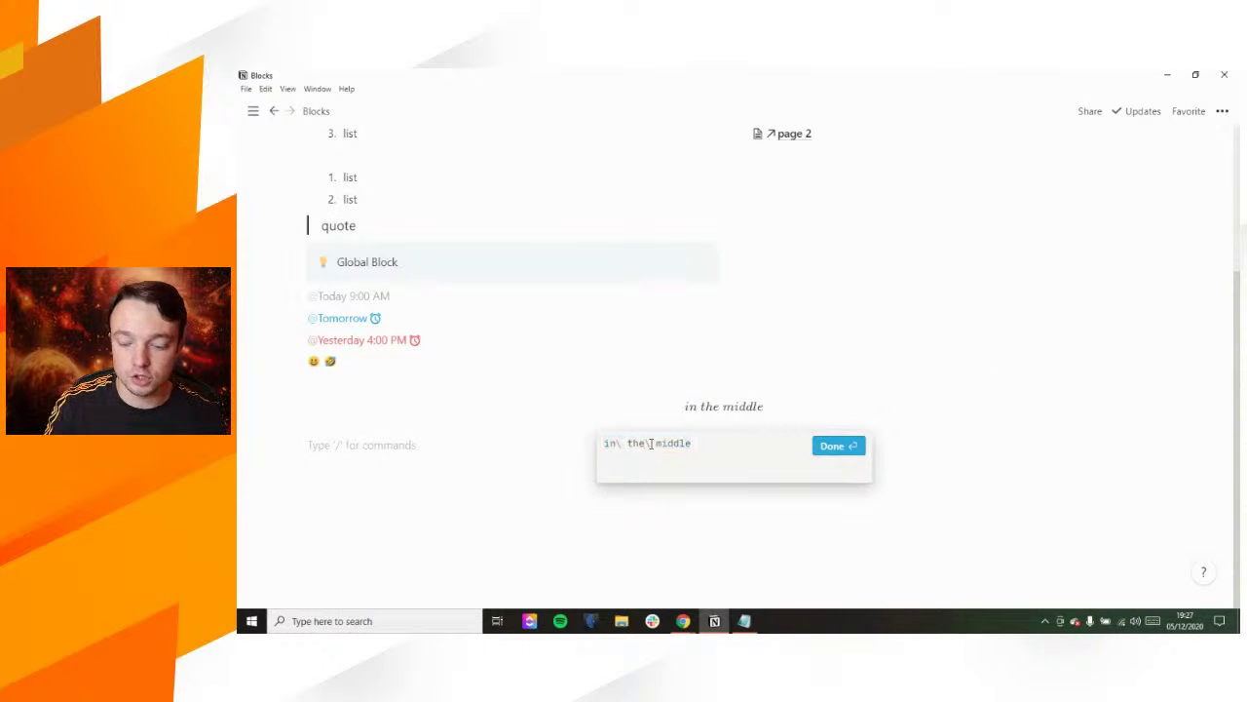
pyautogui.press('BackSpace')
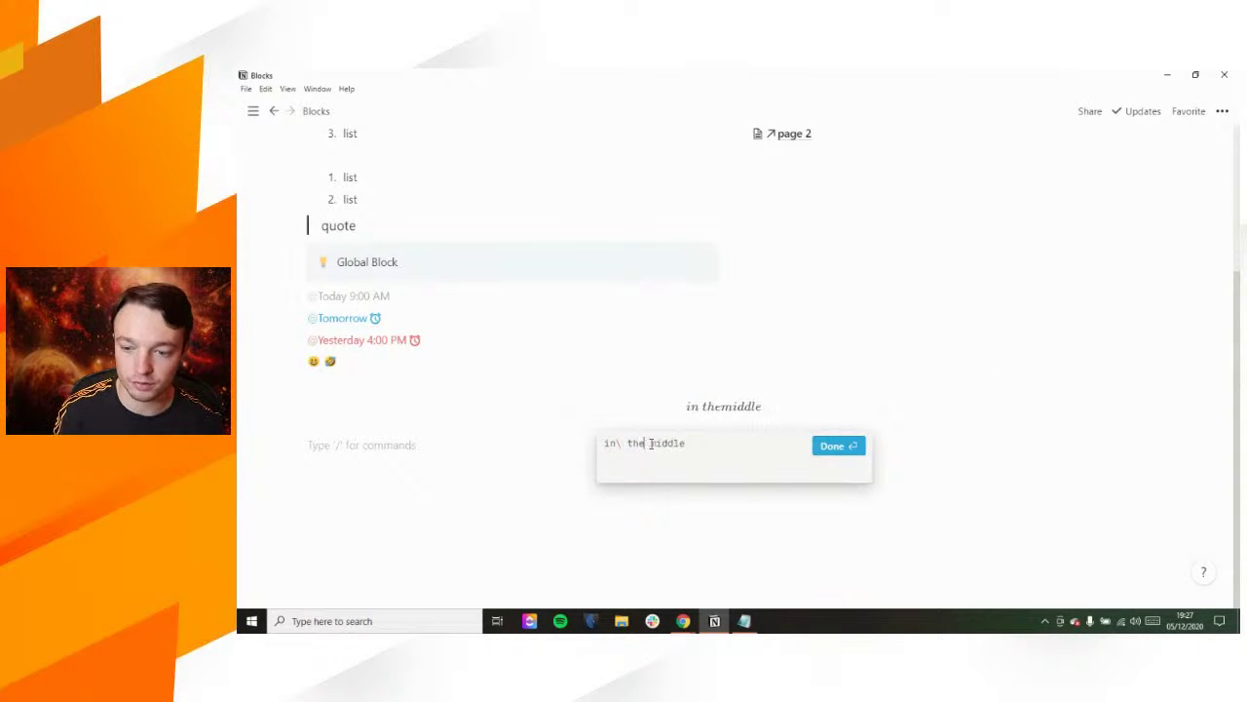
pyautogui.write('\\')
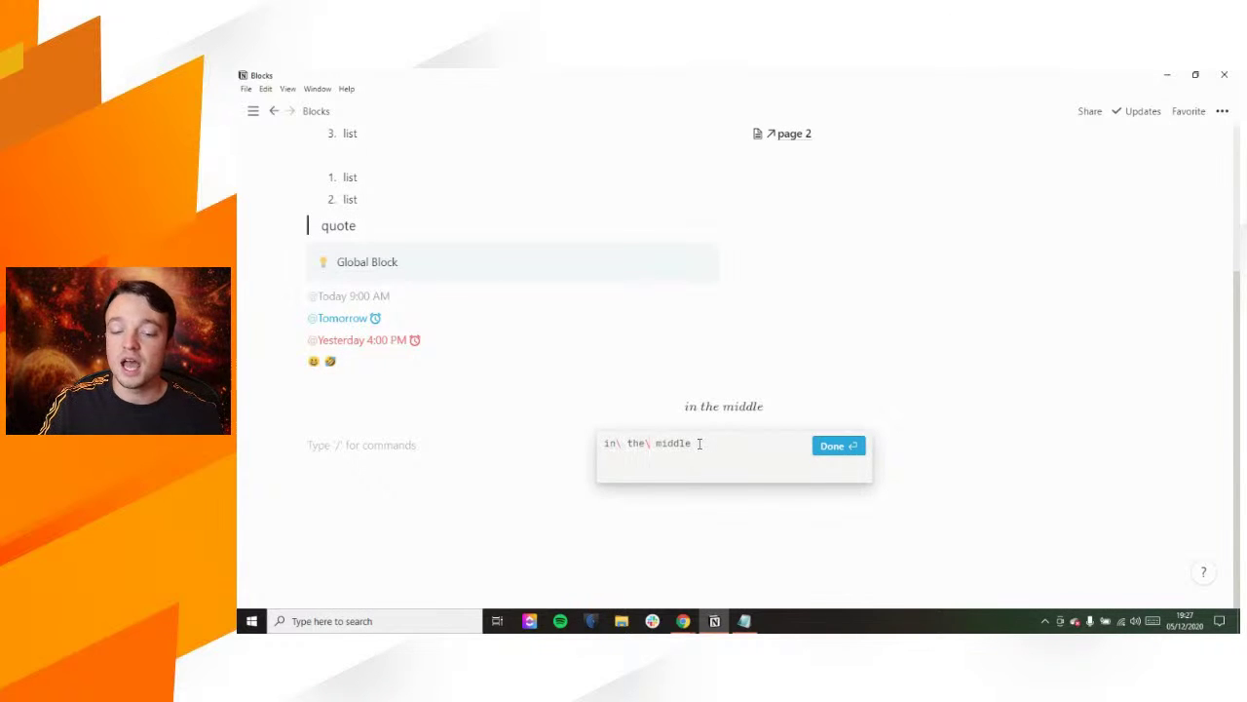
# Step: Append a grinning face emoji to the block equation, put the "\large" command in front of it, and finish editing
pyautogui.press('super+period')
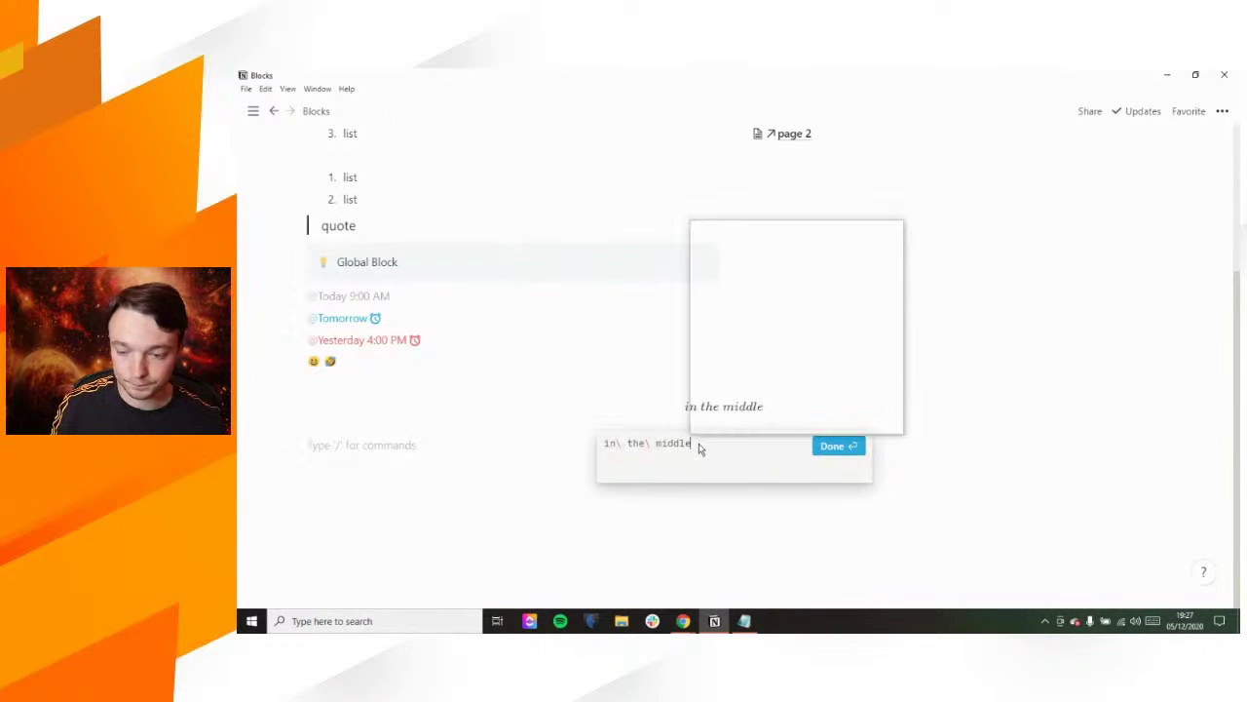
pyautogui.click(732, 294)
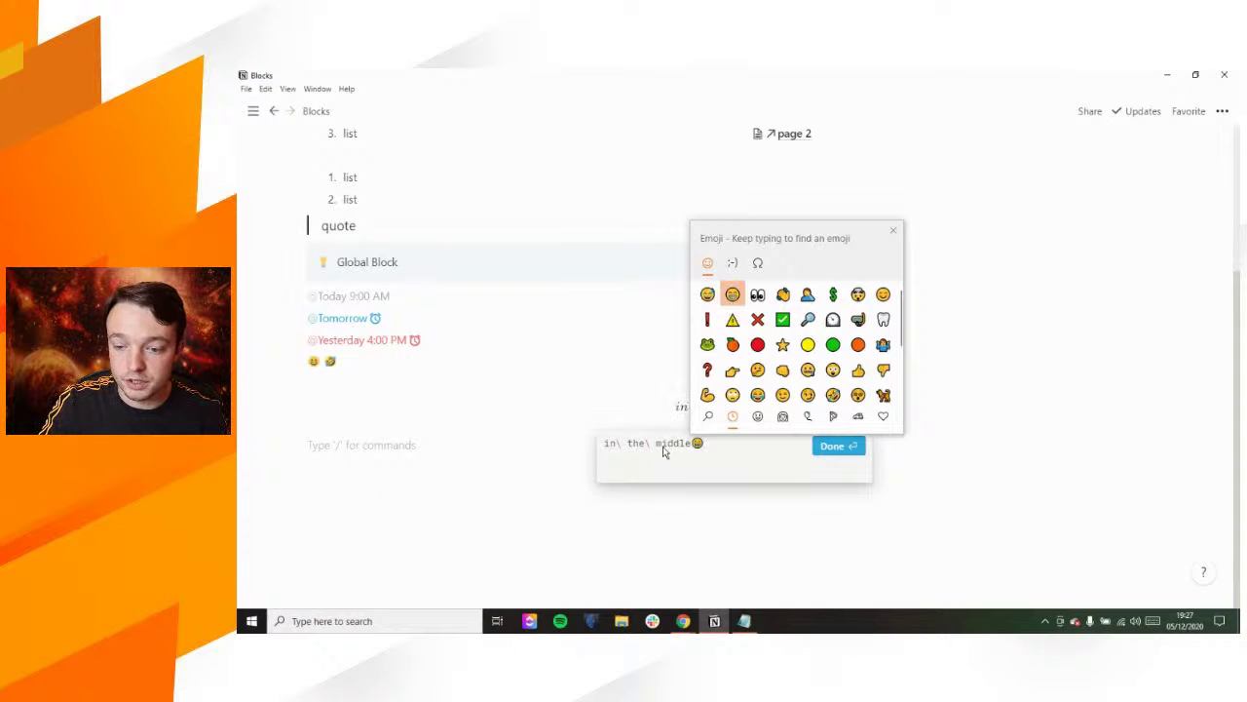
pyautogui.click(692, 445)
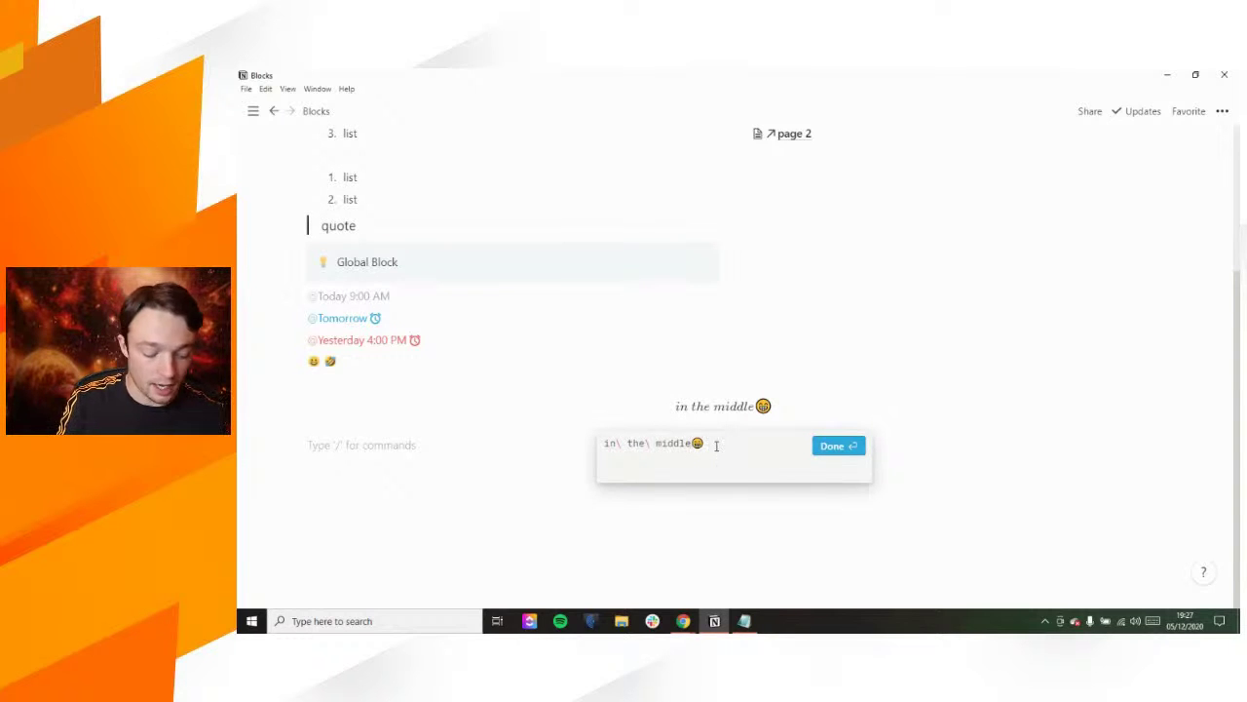
pyautogui.write('\\')
pyautogui.press('BackSpace')
pyautogui.write('\\large')
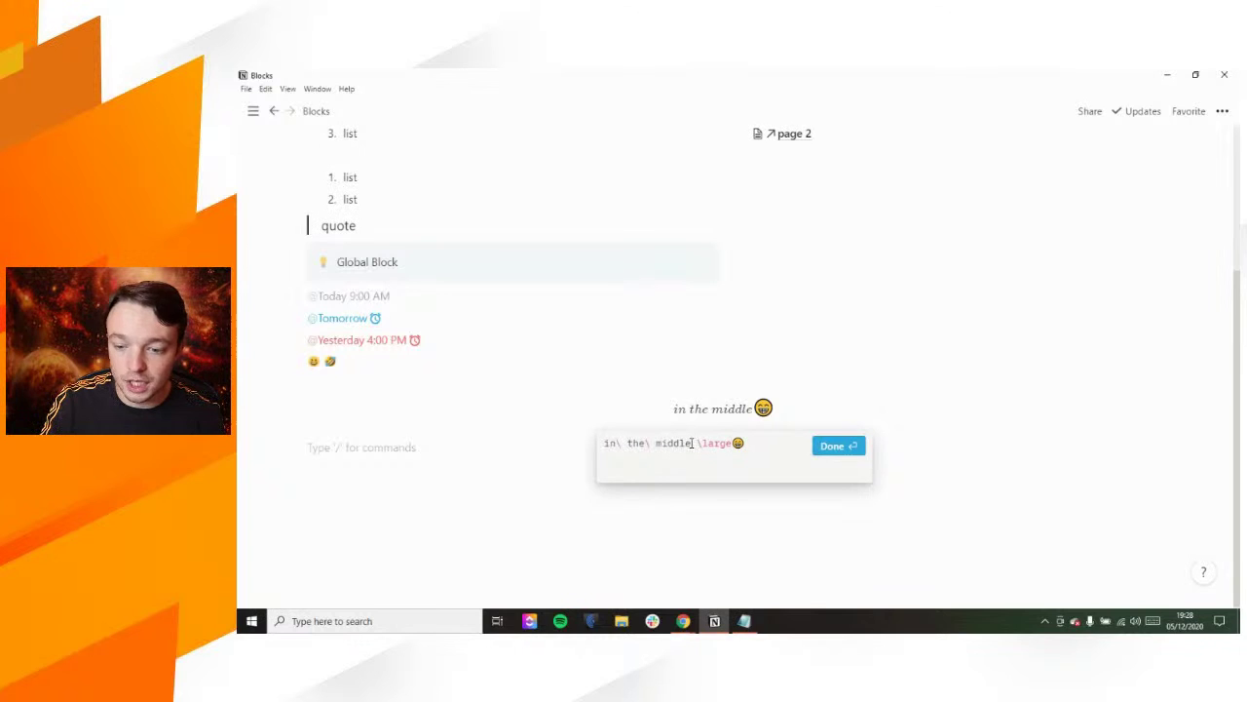
pyautogui.click(854, 446)
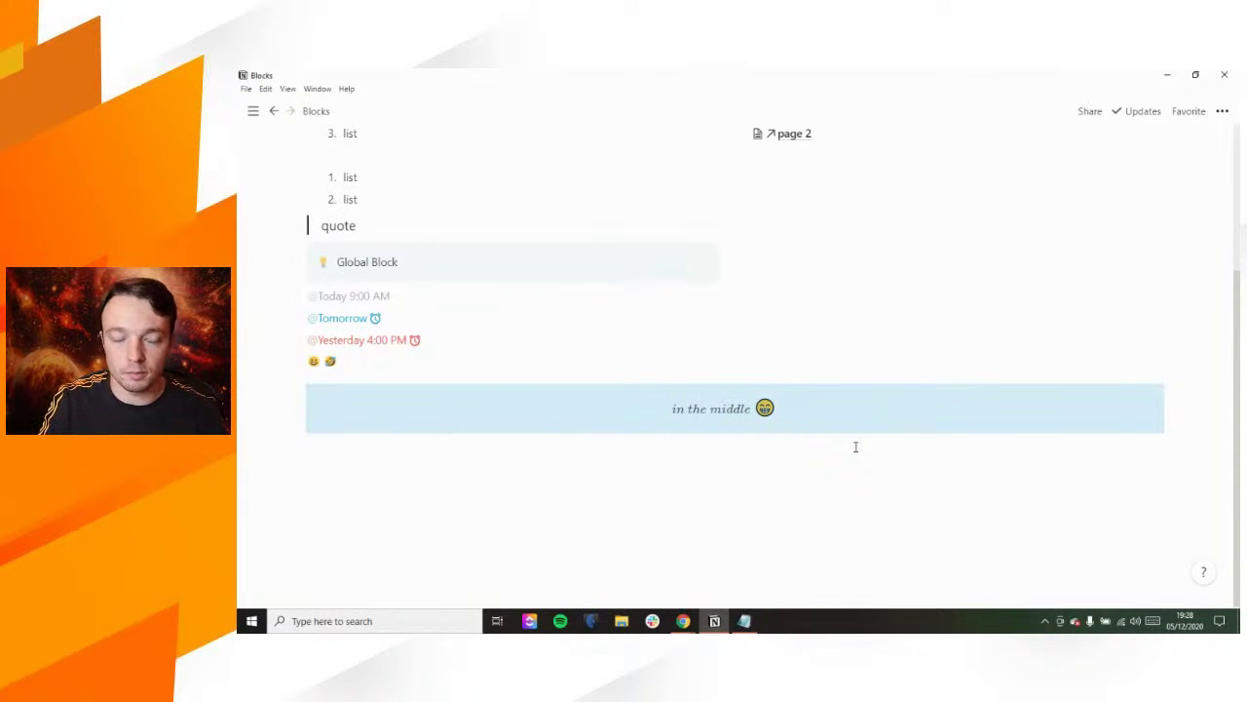
# Step: Look through the insertable block types from the empty line below the equation, down to the advanced blocks
pyautogui.click(712, 453)
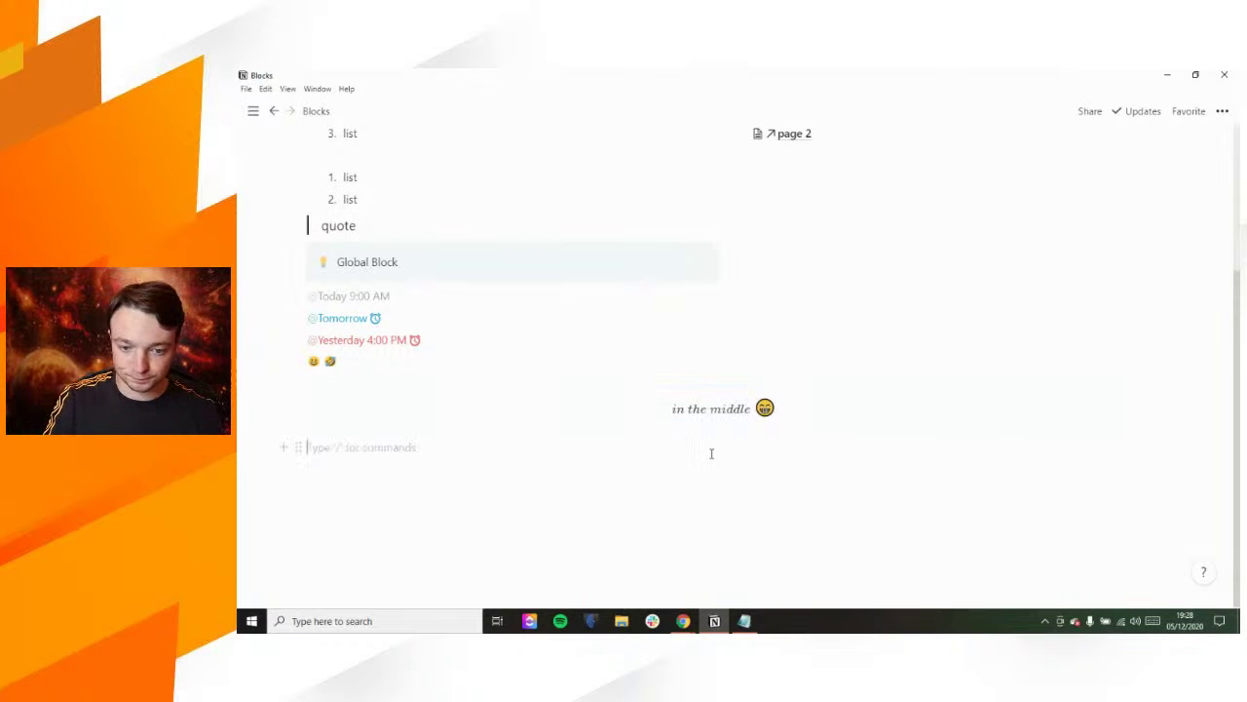
pyautogui.write('/')
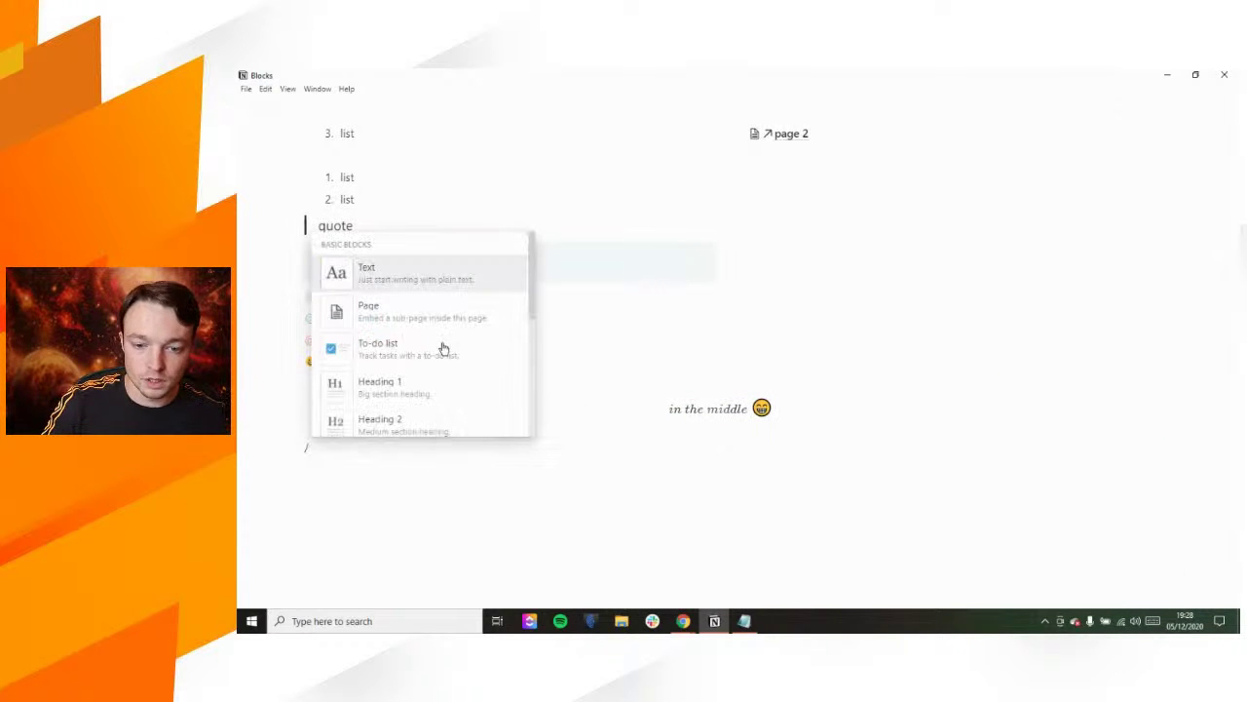
pyautogui.scroll(-3, 443, 348)
pyautogui.scroll(1, 443, 348)
pyautogui.scroll(-6, 443, 348)
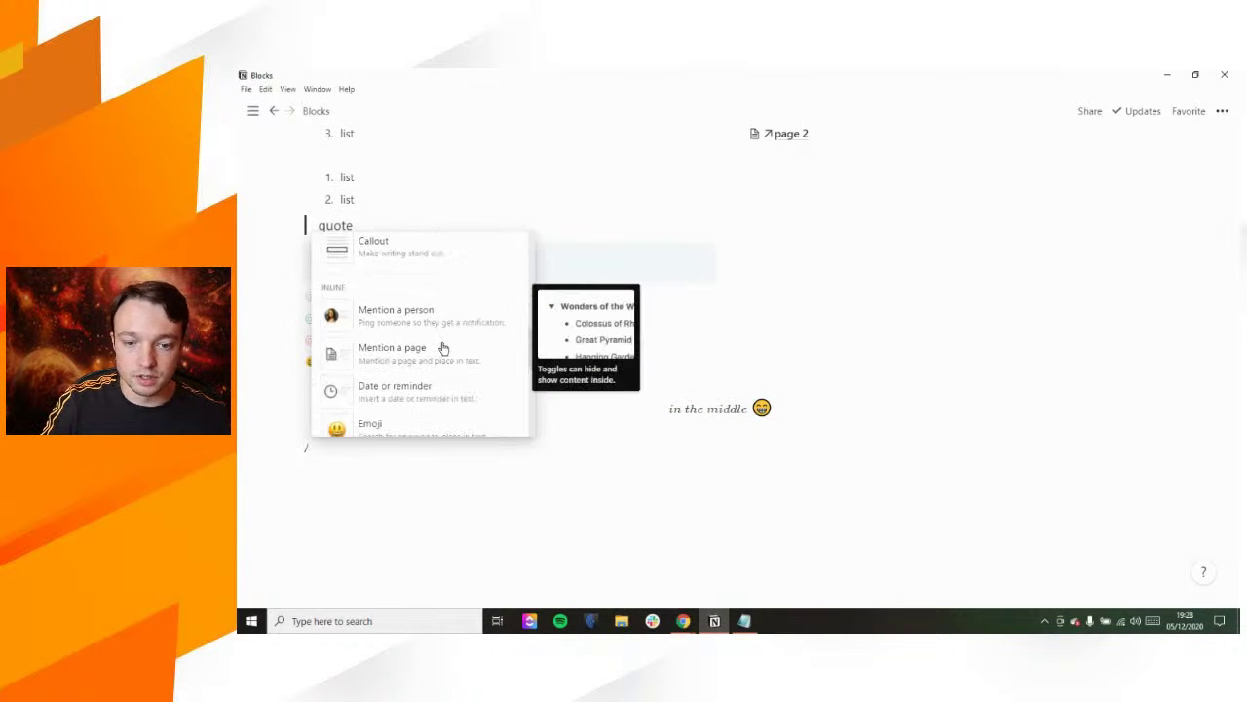
pyautogui.scroll(-5, 444, 348)
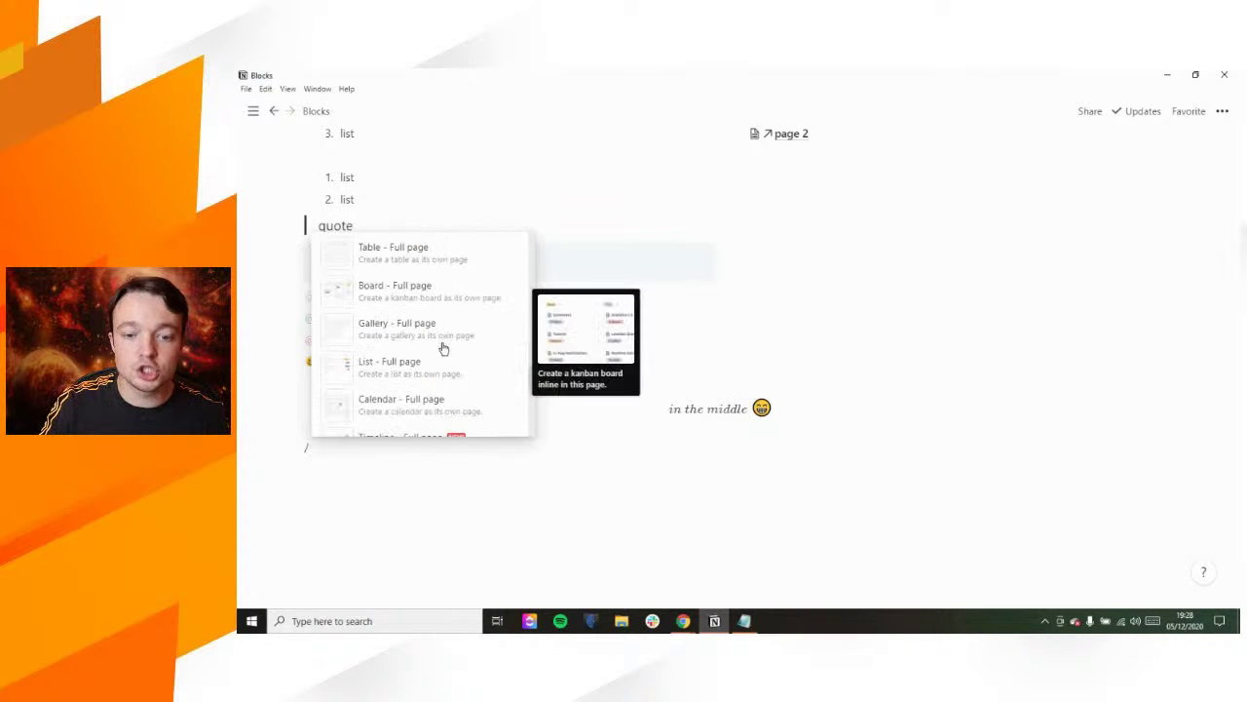
pyautogui.scroll(-5, 443, 348)
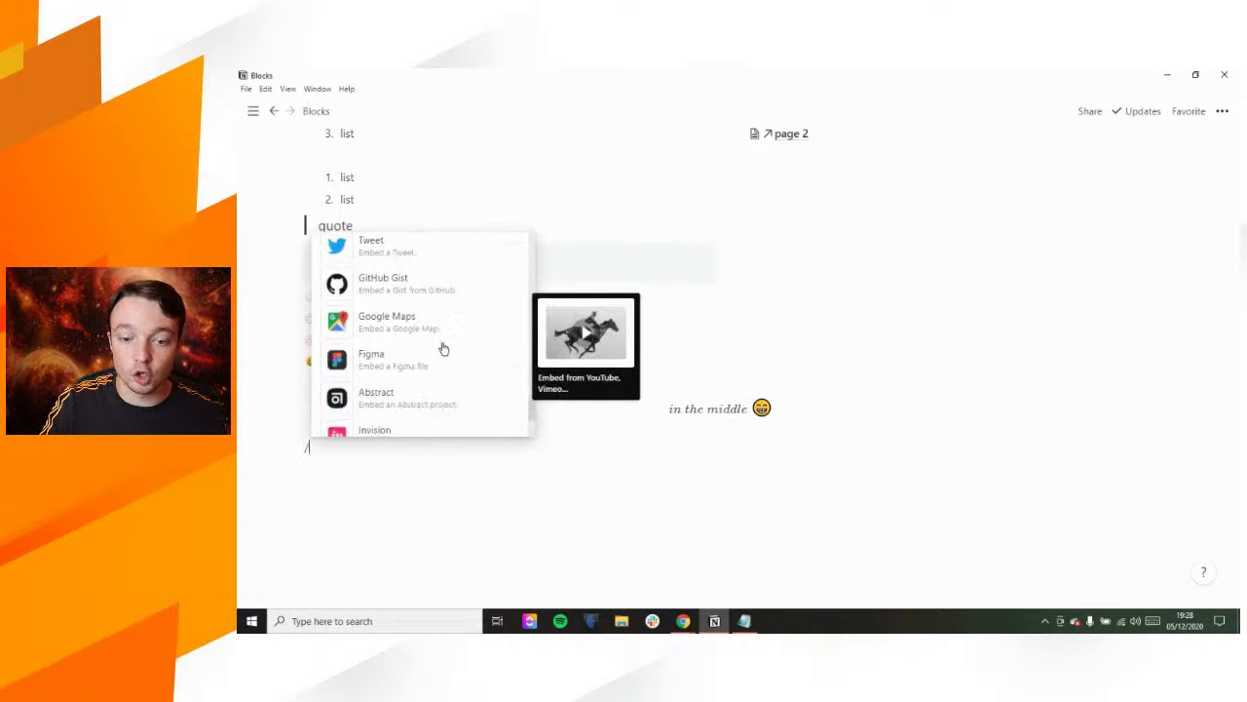
pyautogui.scroll(-4, 443, 348)
pyautogui.scroll(-4, 444, 347)
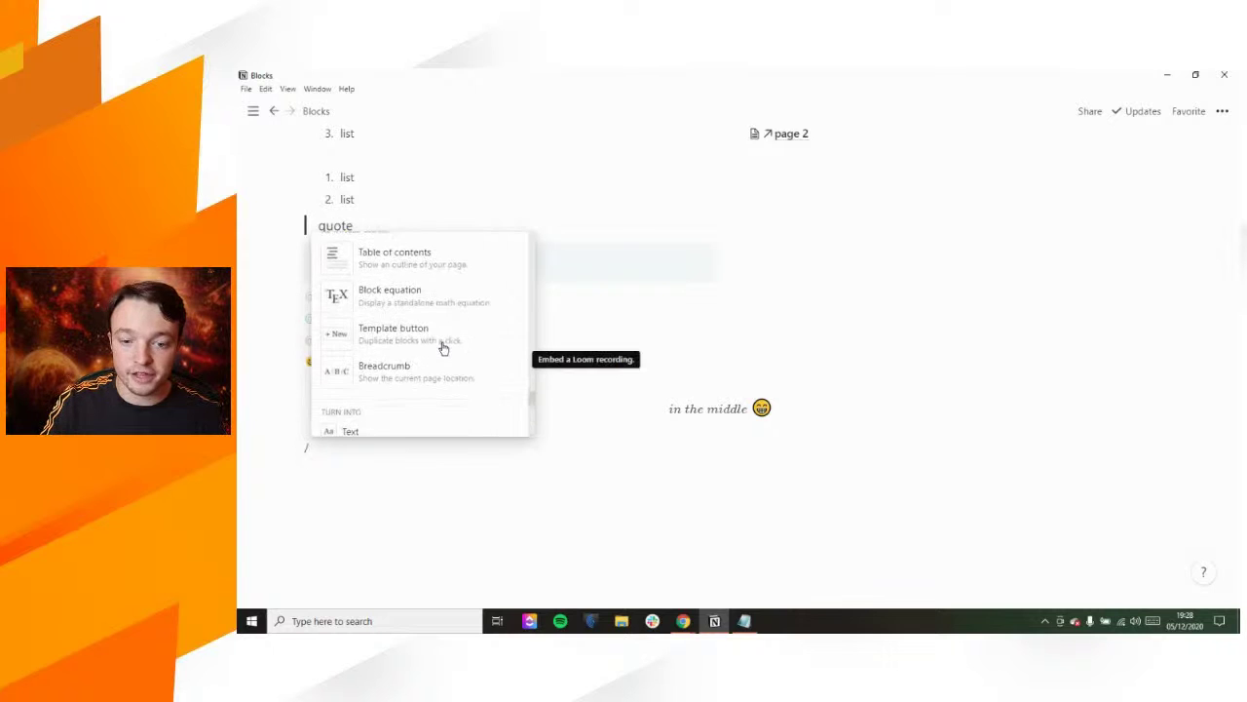
pyautogui.scroll(1, 443, 348)
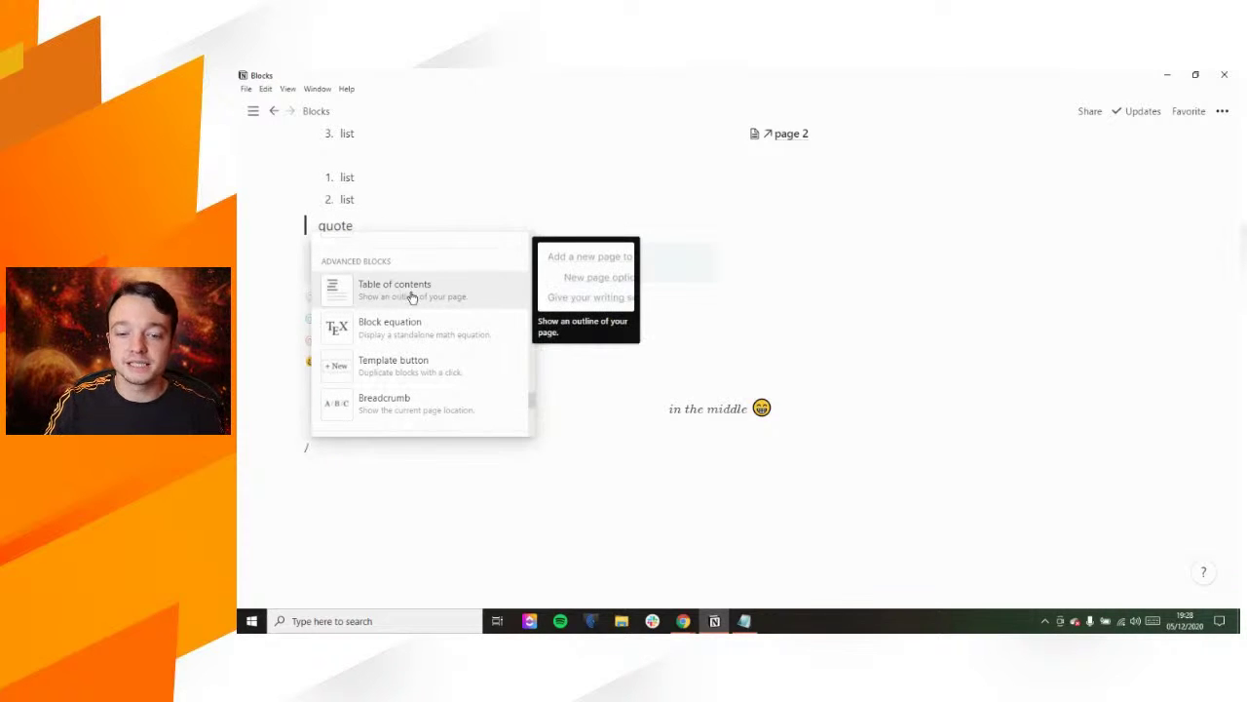
pyautogui.click(675, 450)
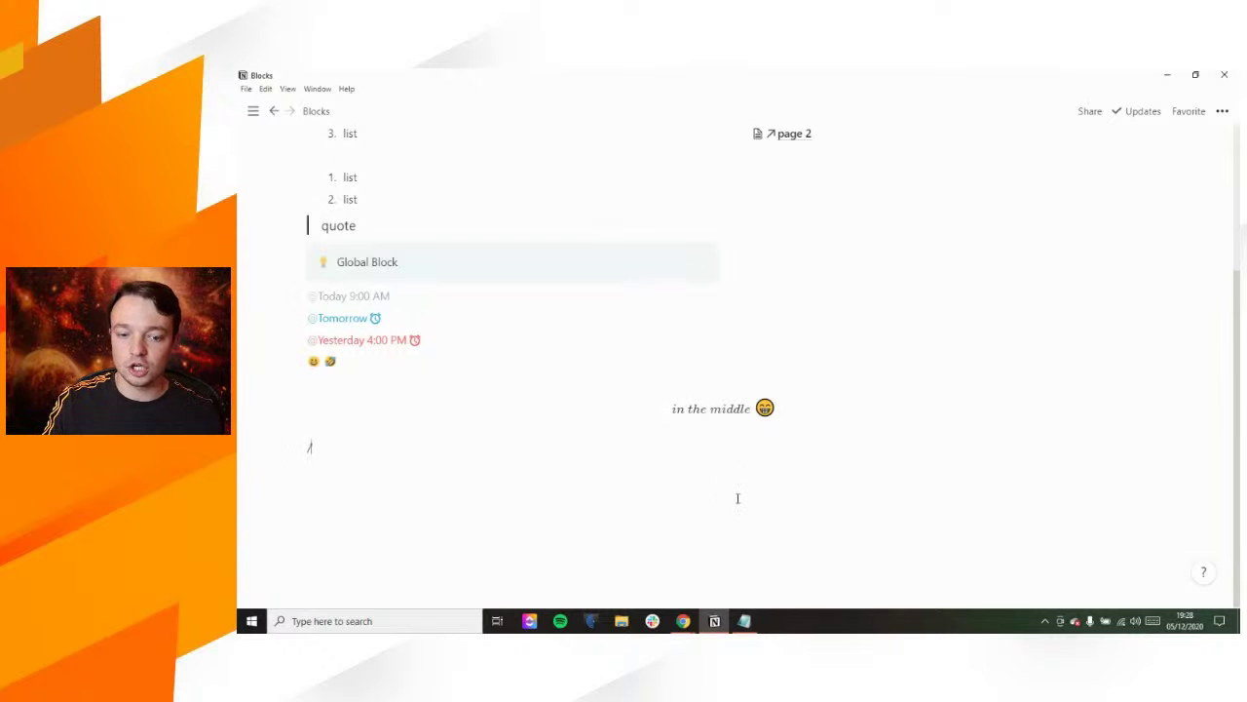
# Step: Insert a table of contents block on the line below the block equation
pyautogui.press('BackSpace')
pyautogui.write('/table')
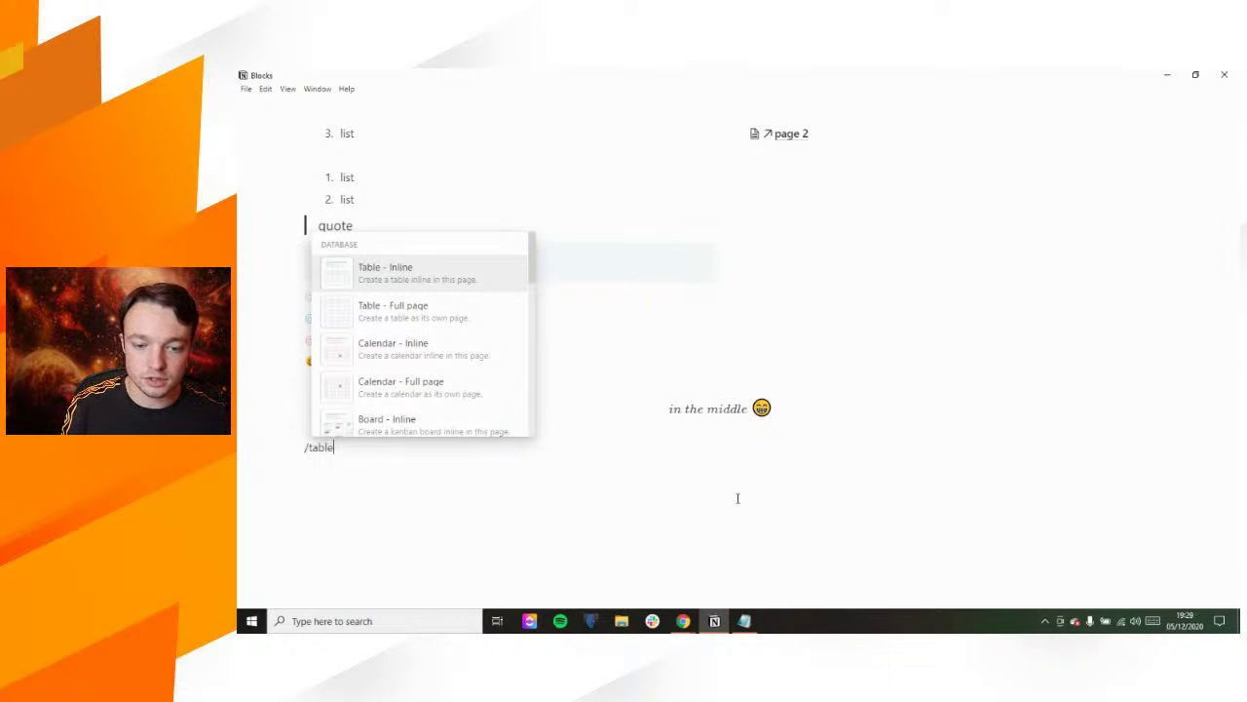
pyautogui.write('of')
pyautogui.press('Return')
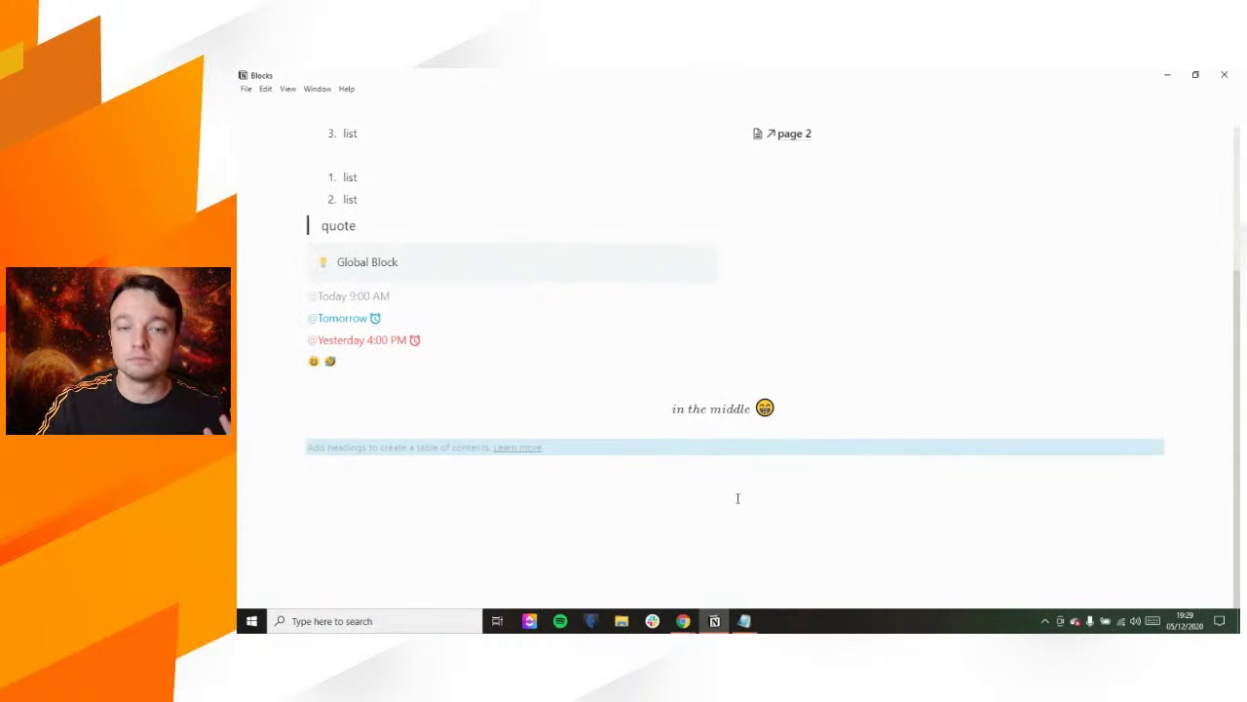
# Step: Add a level 2 heading "heading 2" and a level 3 heading "heading 3" below the emojis
pyautogui.click(352, 361)
pyautogui.press('Return')
pyautogui.write('## hea')
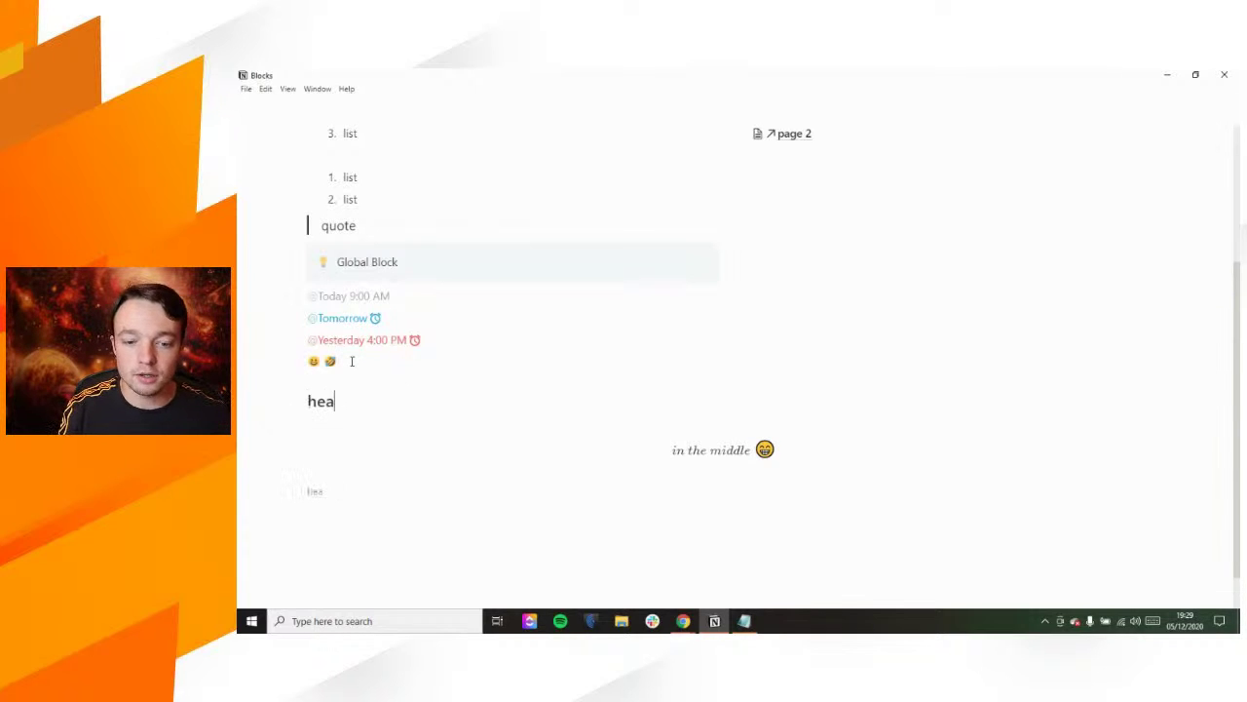
pyautogui.write('ding 2')
pyautogui.press('Return')
pyautogui.write('##')
pyautogui.write('# heading 3')
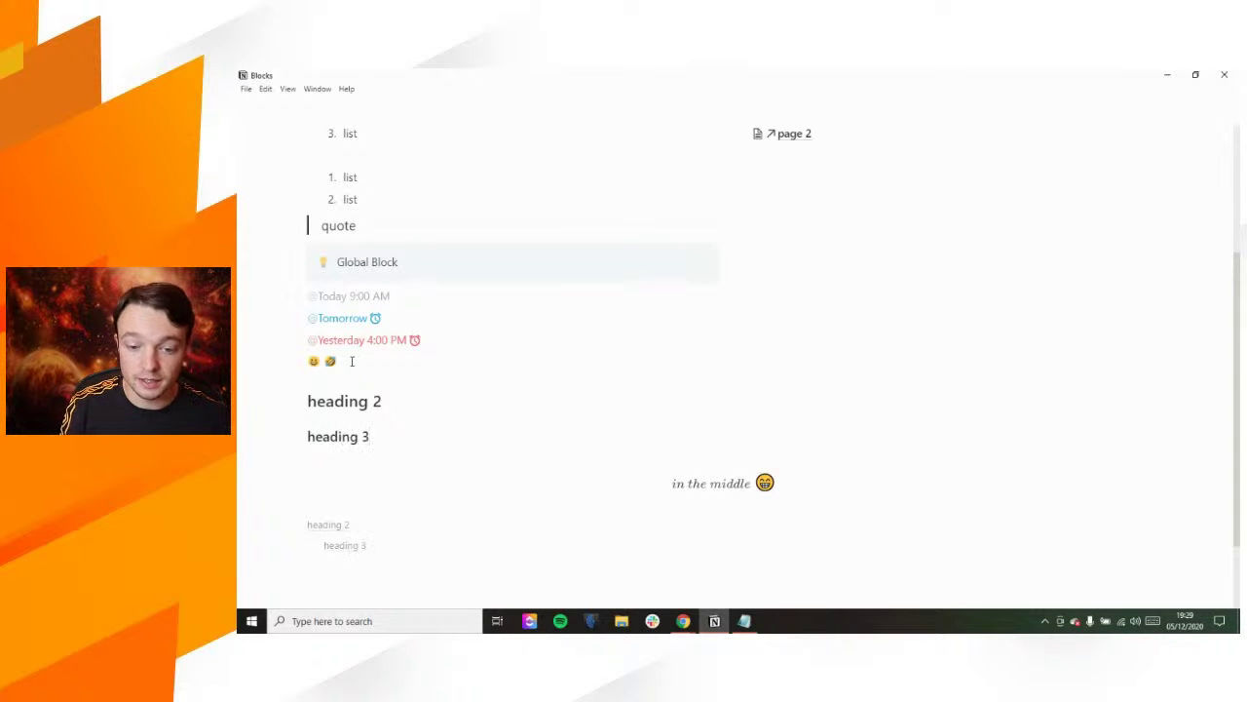
# Step: Add a level 1 heading "heading 1" below the table of contents
pyautogui.scroll(-1, 351, 360)
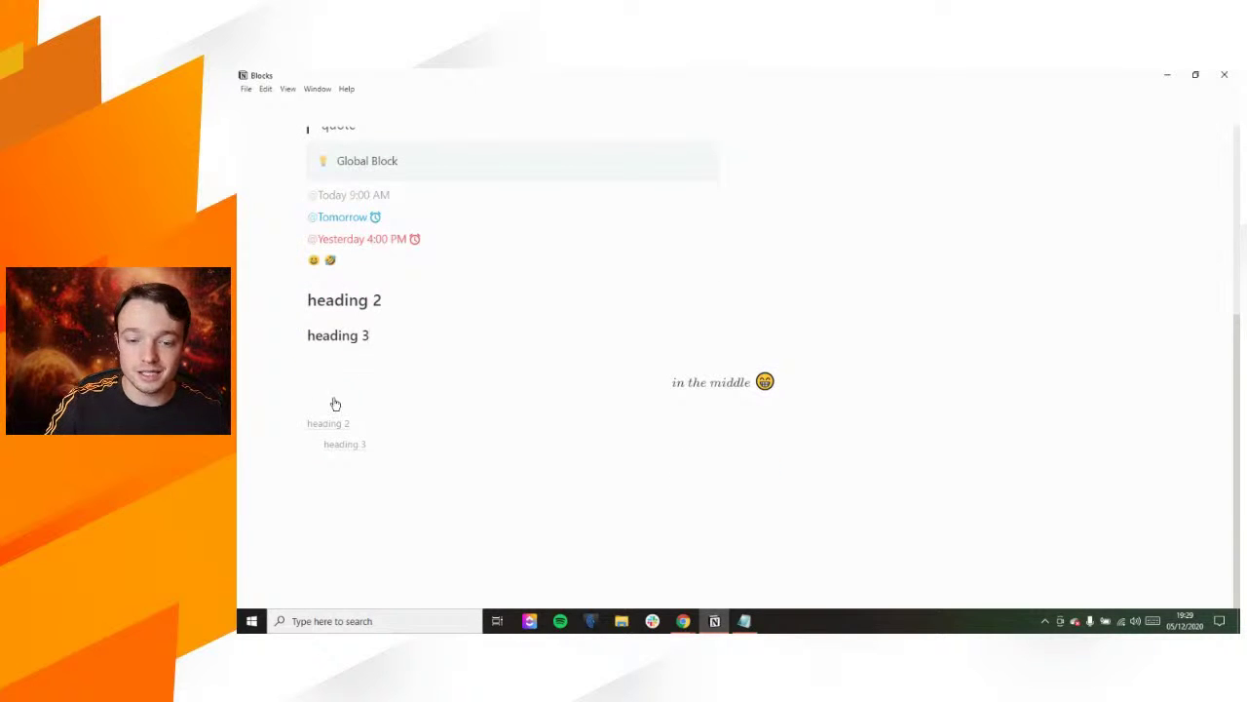
pyautogui.click(345, 474)
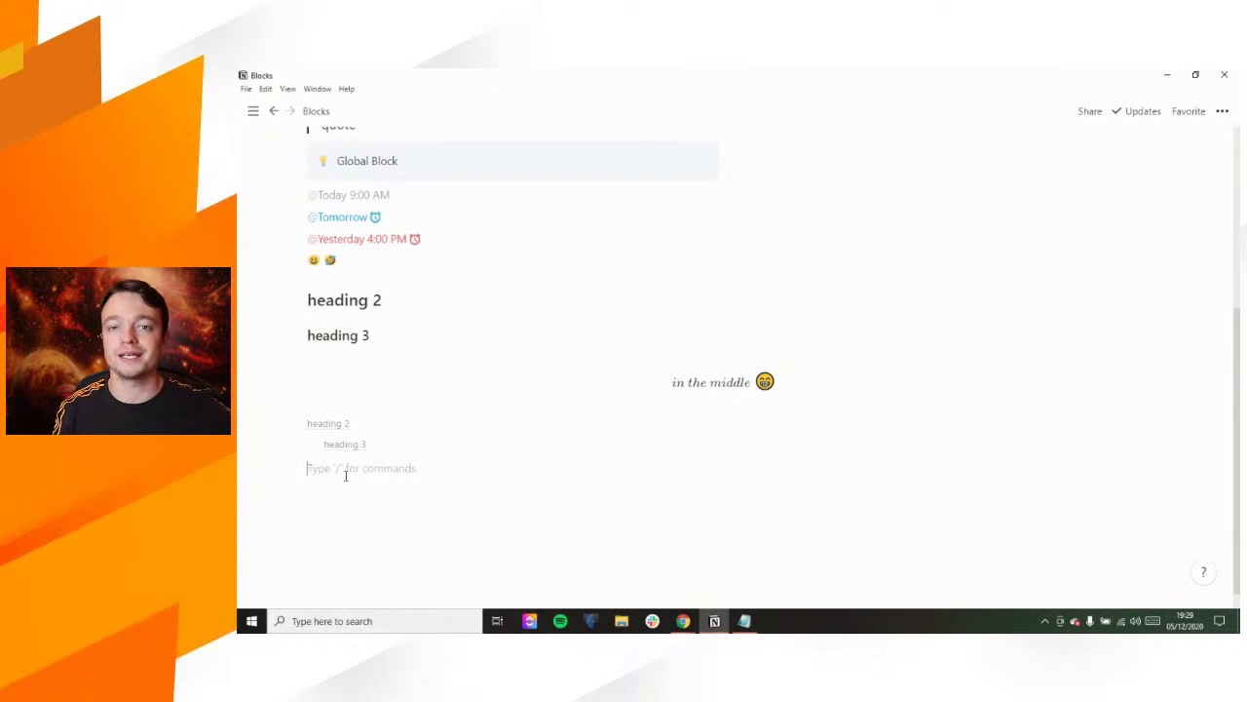
pyautogui.write('# heading')
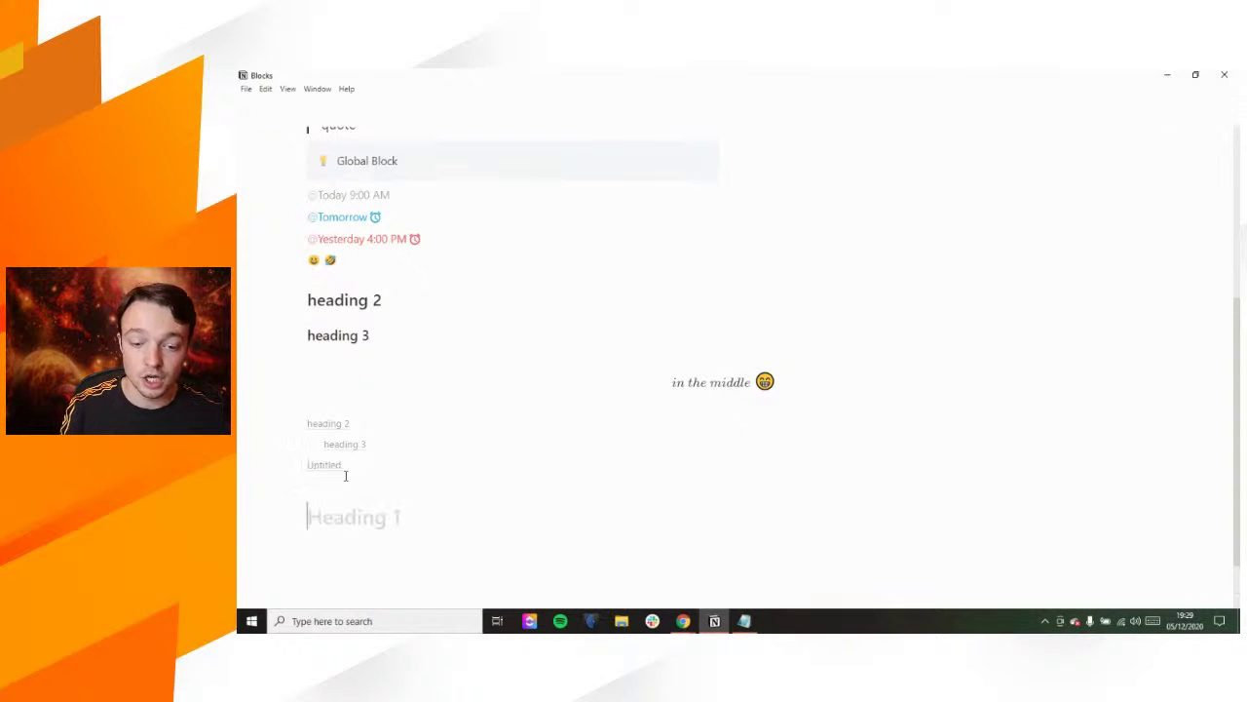
pyautogui.write(' 1')
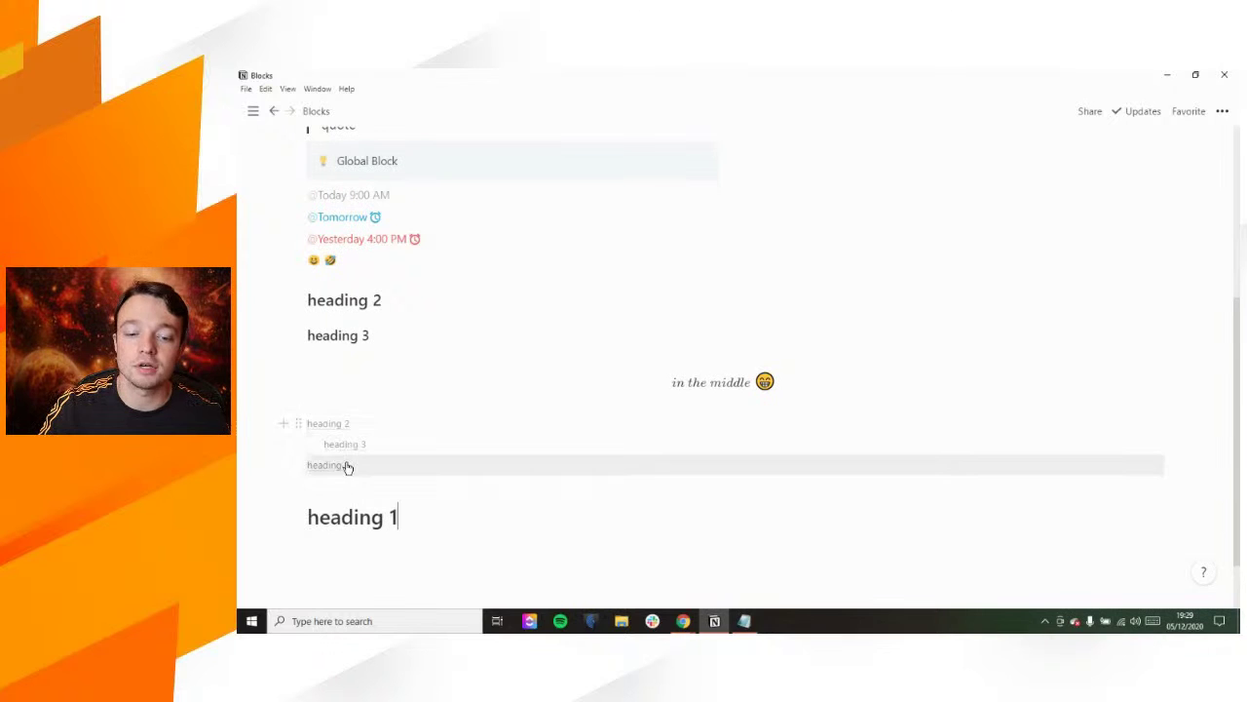
# Step: Move the table of contents directly below the Tomorrow mention and the "heading 1" heading above "heading 2"
pyautogui.moveTo(300, 425); pyautogui.dragTo(317, 243)
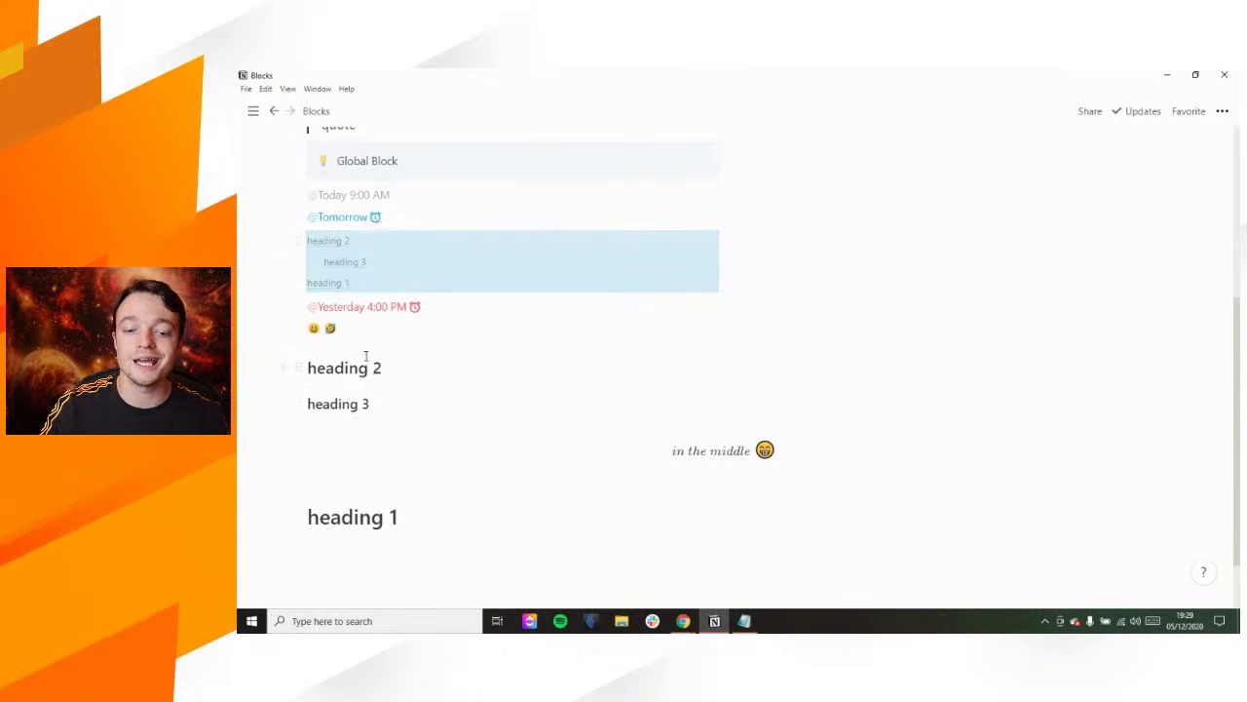
pyautogui.moveTo(299, 514); pyautogui.dragTo(311, 361)
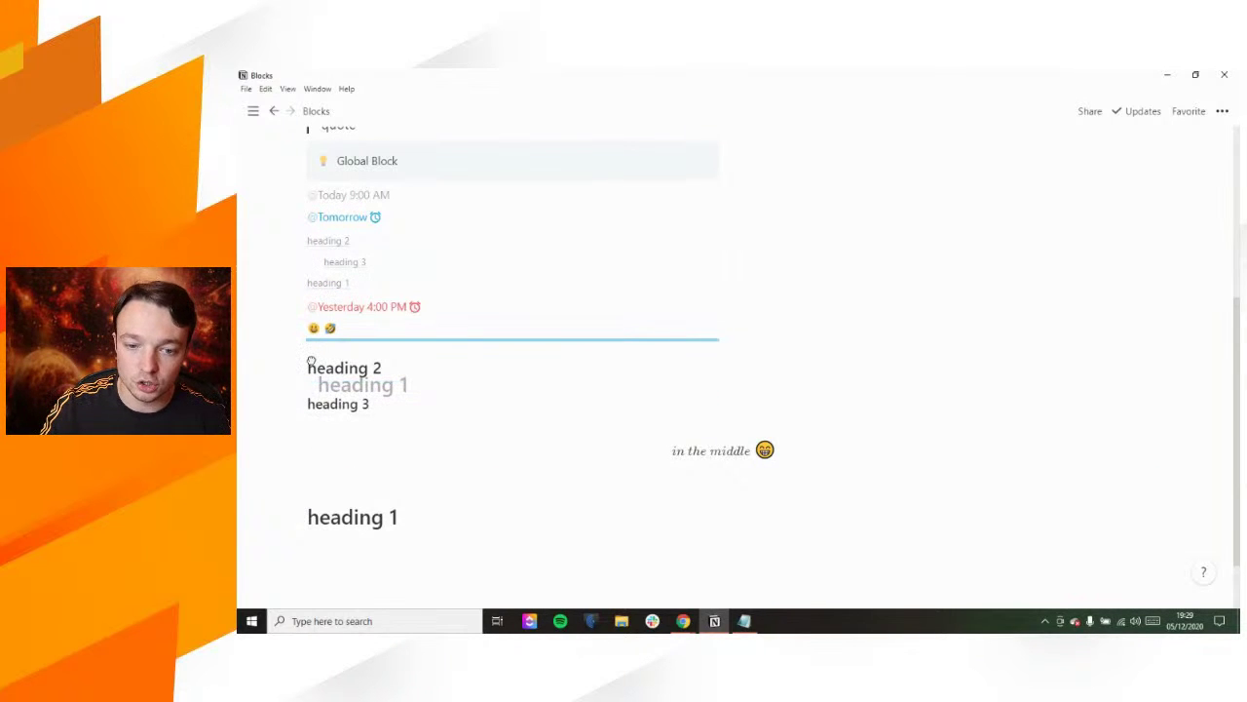
pyautogui.moveTo(311, 361); pyautogui.dragTo(311, 360)
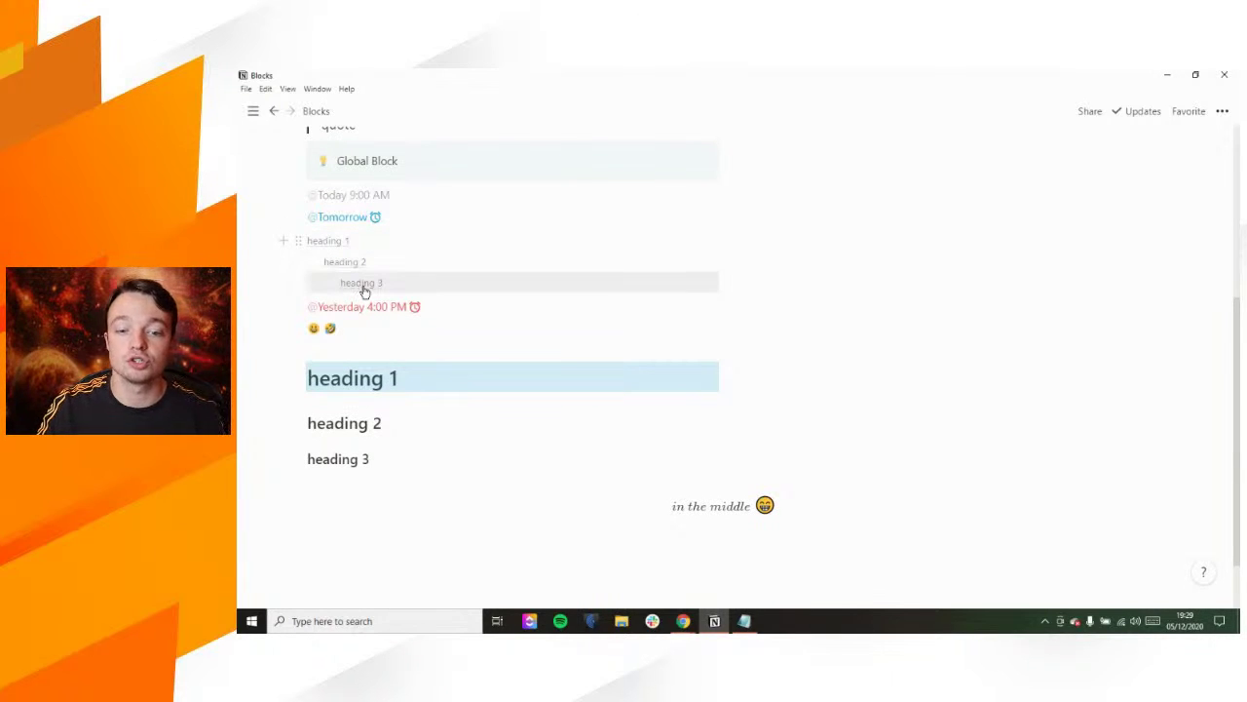
# Step: Follow the table of contents links to heading 3, heading 2, heading 1 and heading 2 again
pyautogui.click(361, 285)
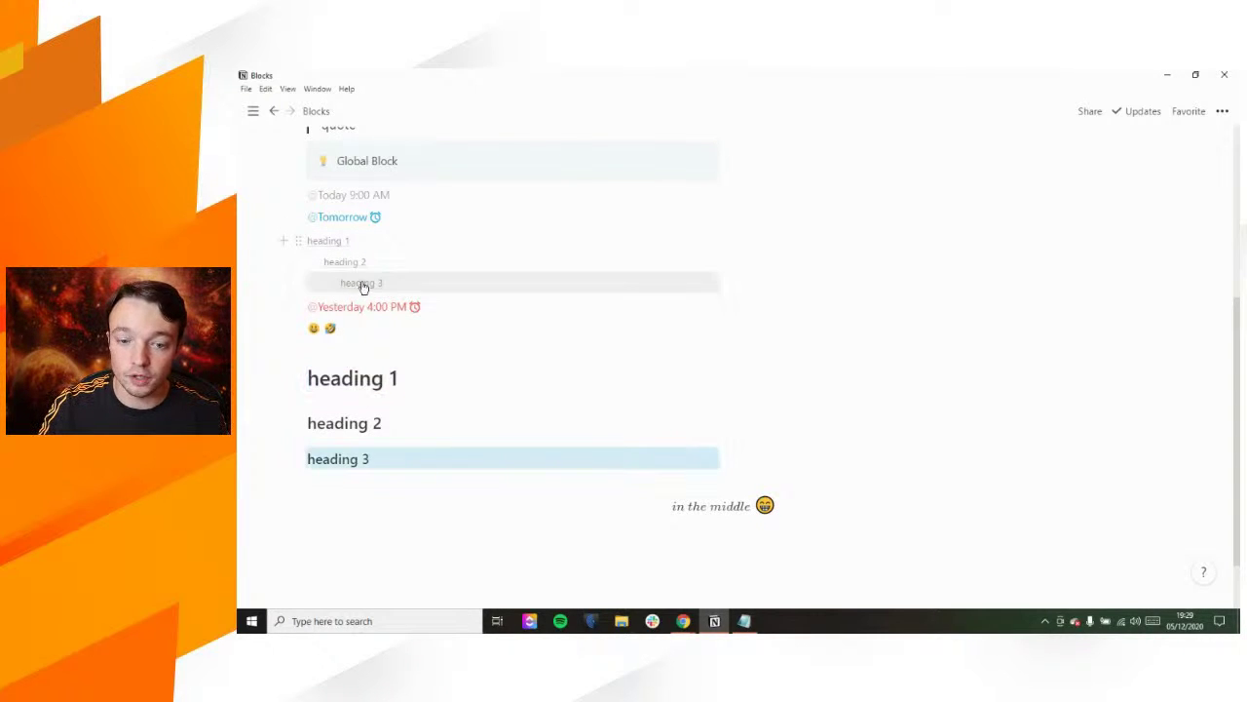
pyautogui.click(352, 266)
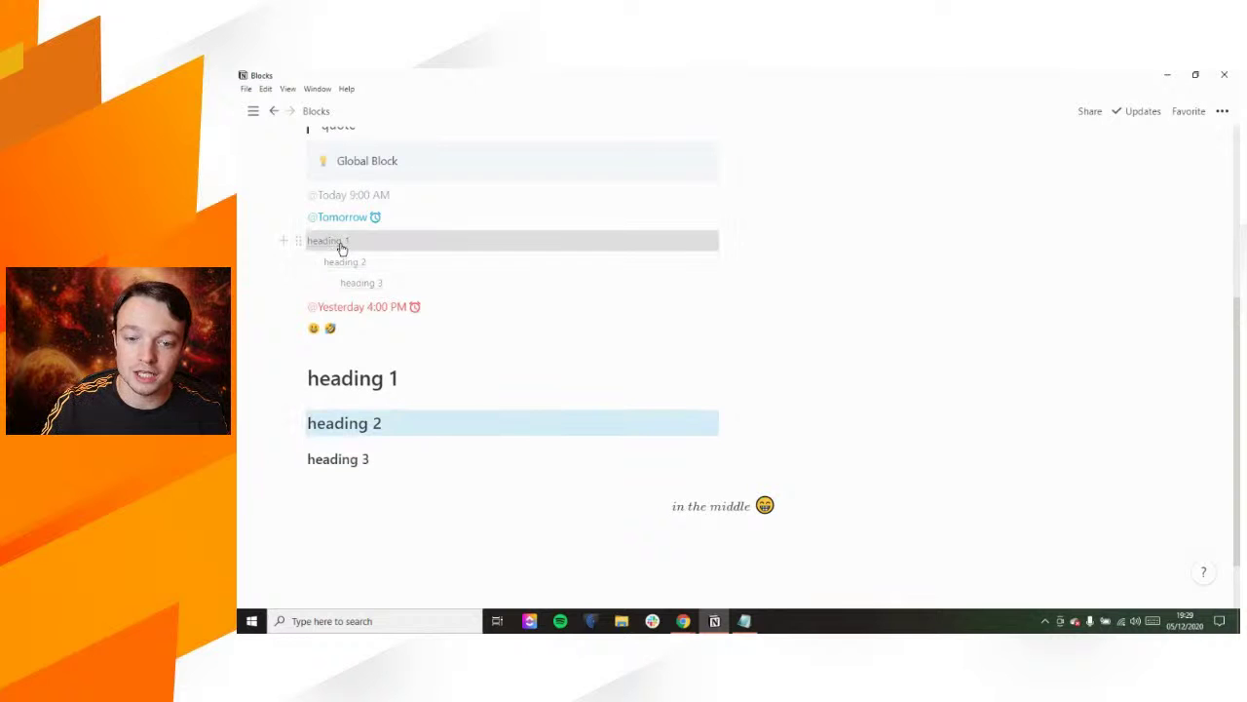
pyautogui.click(340, 245)
pyautogui.click(356, 263)
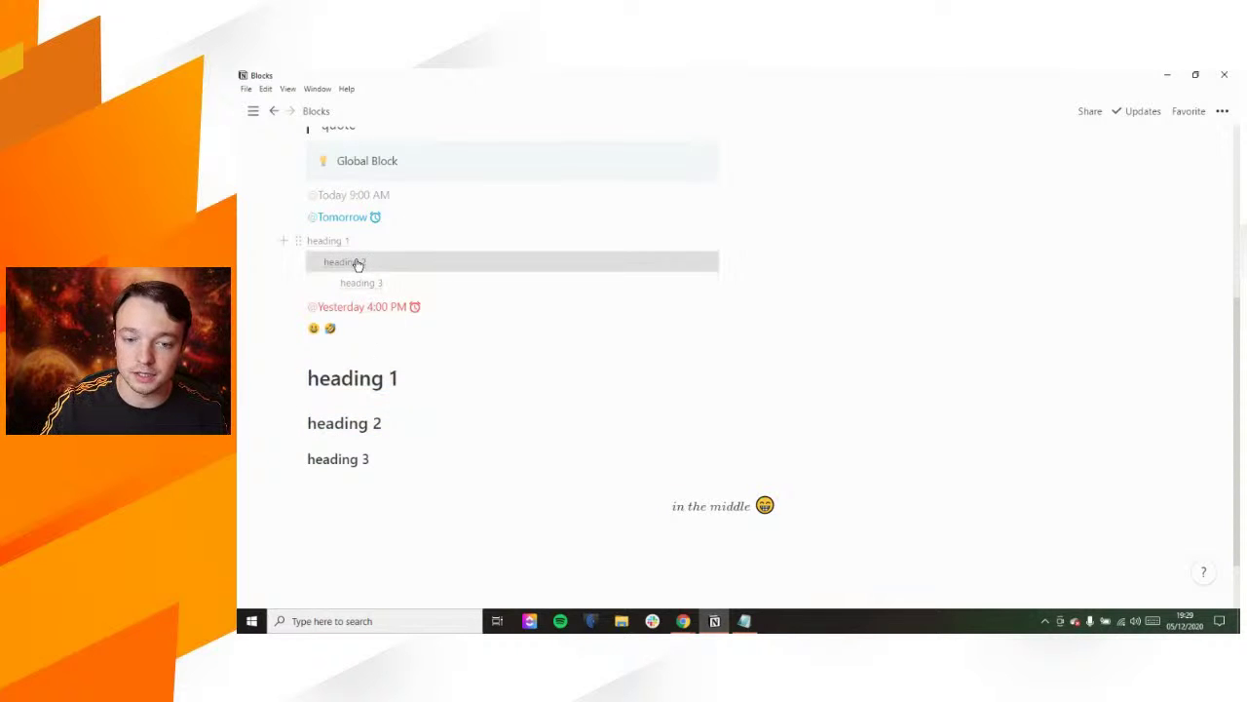
# Step: Follow the table of contents link to heading 3, and copy the link to the first item of the upper numbered list
pyautogui.click(370, 283)
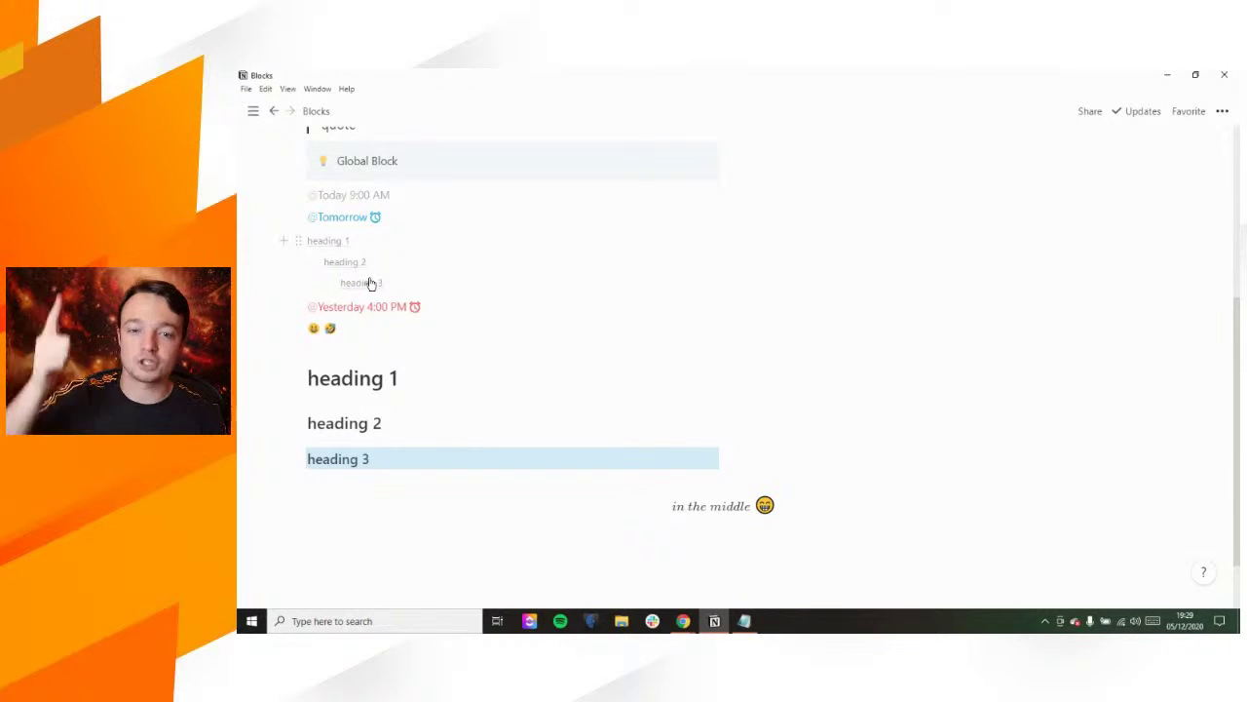
pyautogui.scroll(4, 387, 417)
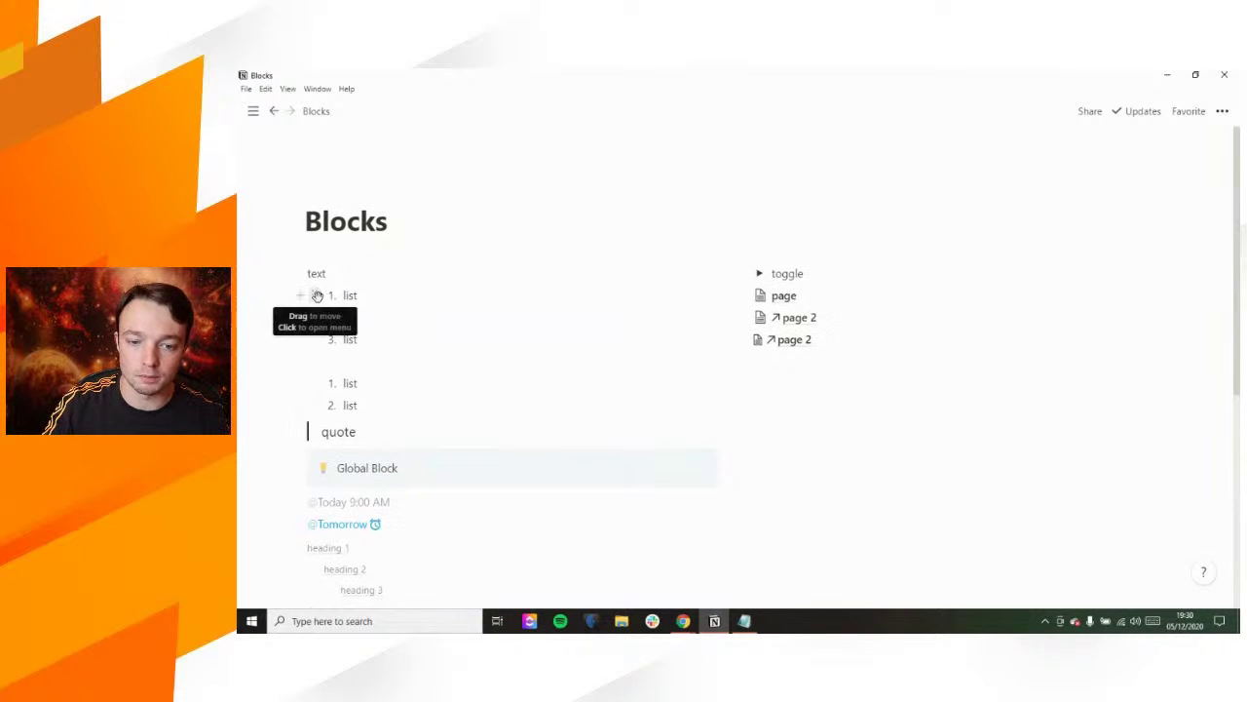
pyautogui.click(314, 294)
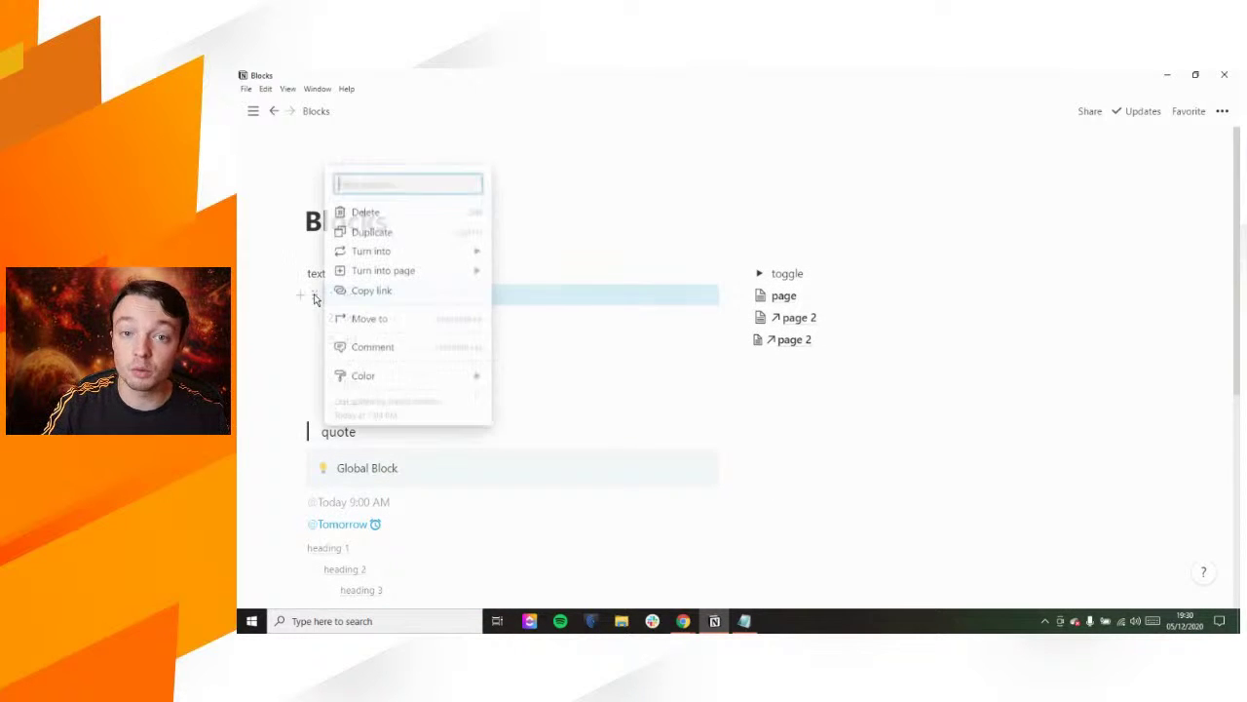
pyautogui.click(368, 289)
pyautogui.click(369, 289)
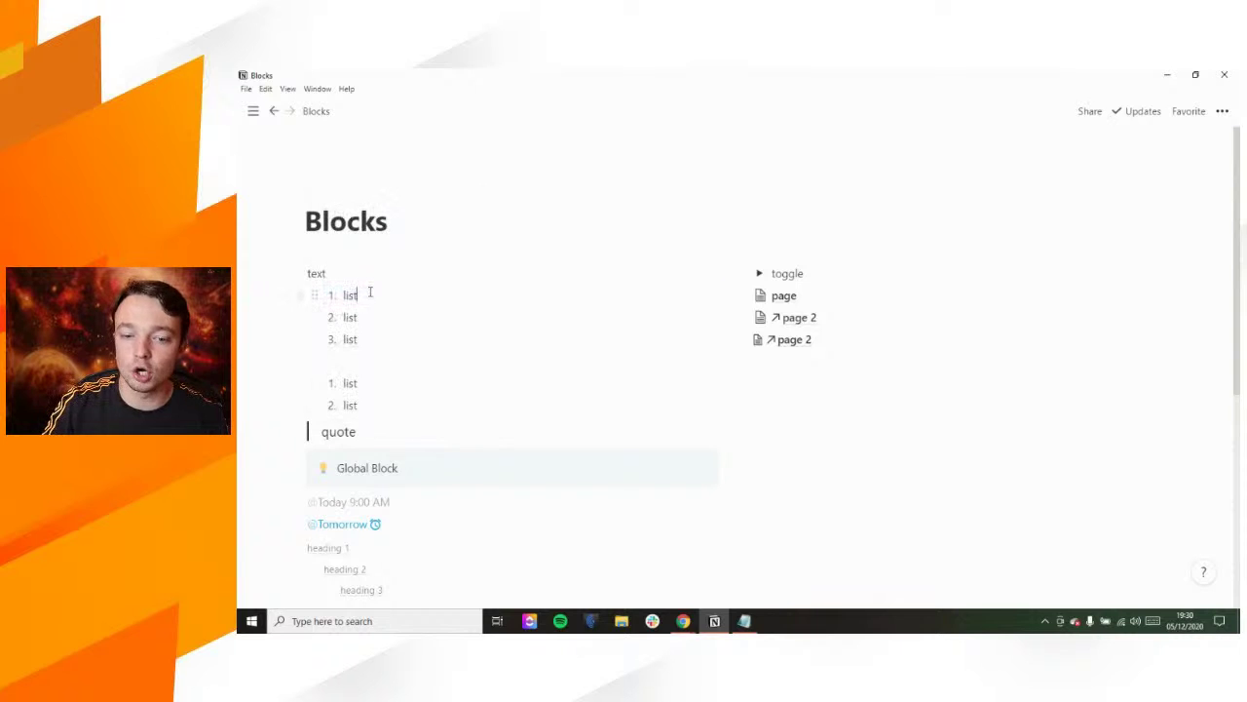
# Step: Add a text line reading "text" directly below the "heading 3" heading
pyautogui.scroll(-4, 370, 292)
pyautogui.scroll(-4, 551, 375)
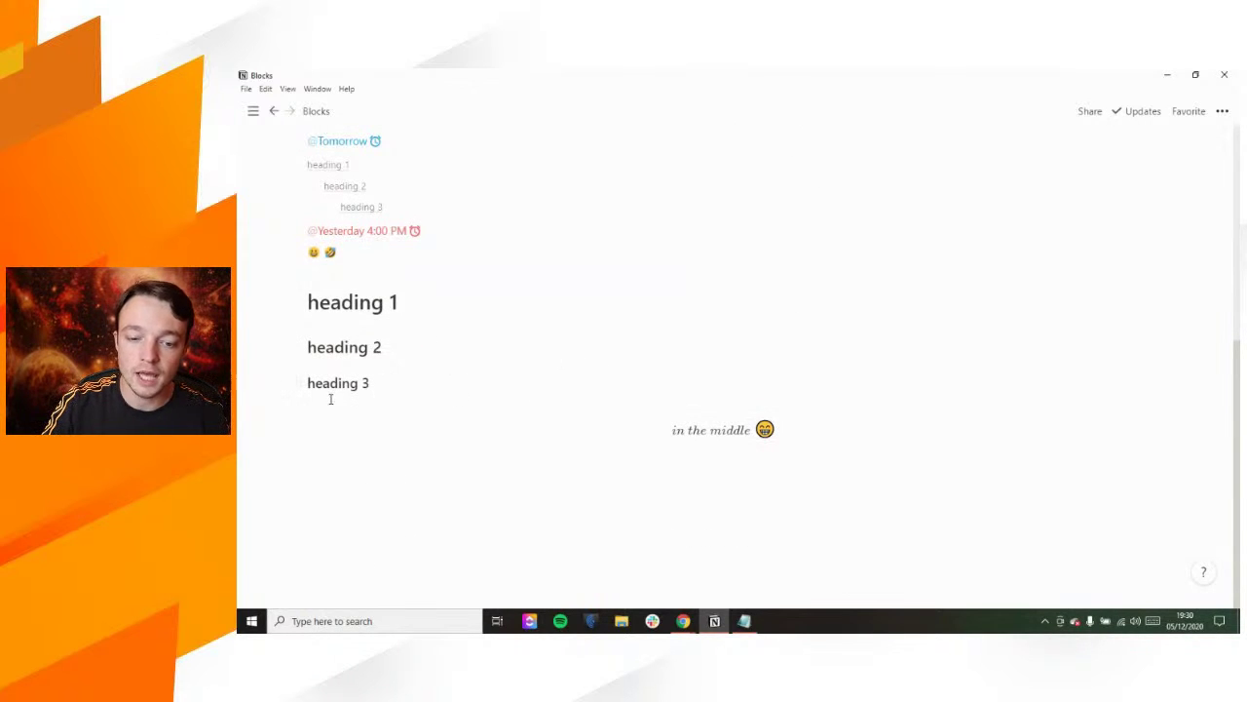
pyautogui.click(328, 402)
pyautogui.press('Return')
pyautogui.write('text')
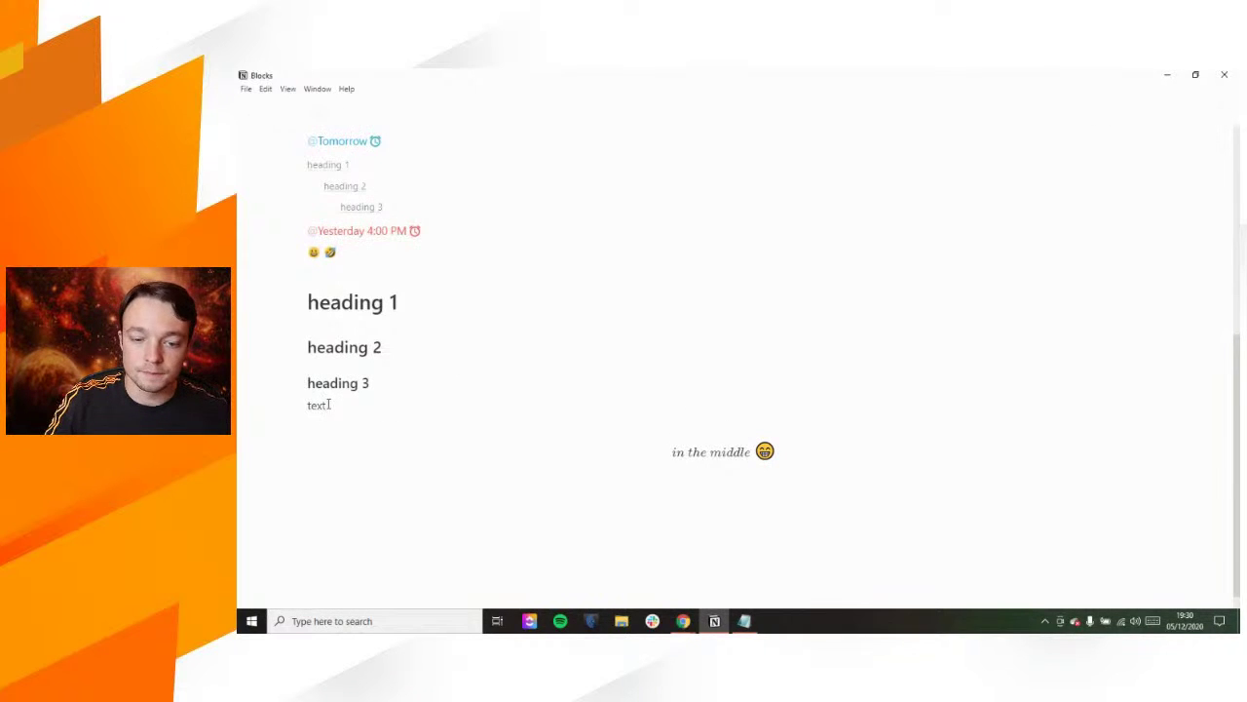
# Step: Link the word "text" below heading 3 to the copied list item, and follow that link
pyautogui.doubleClick(316, 405)
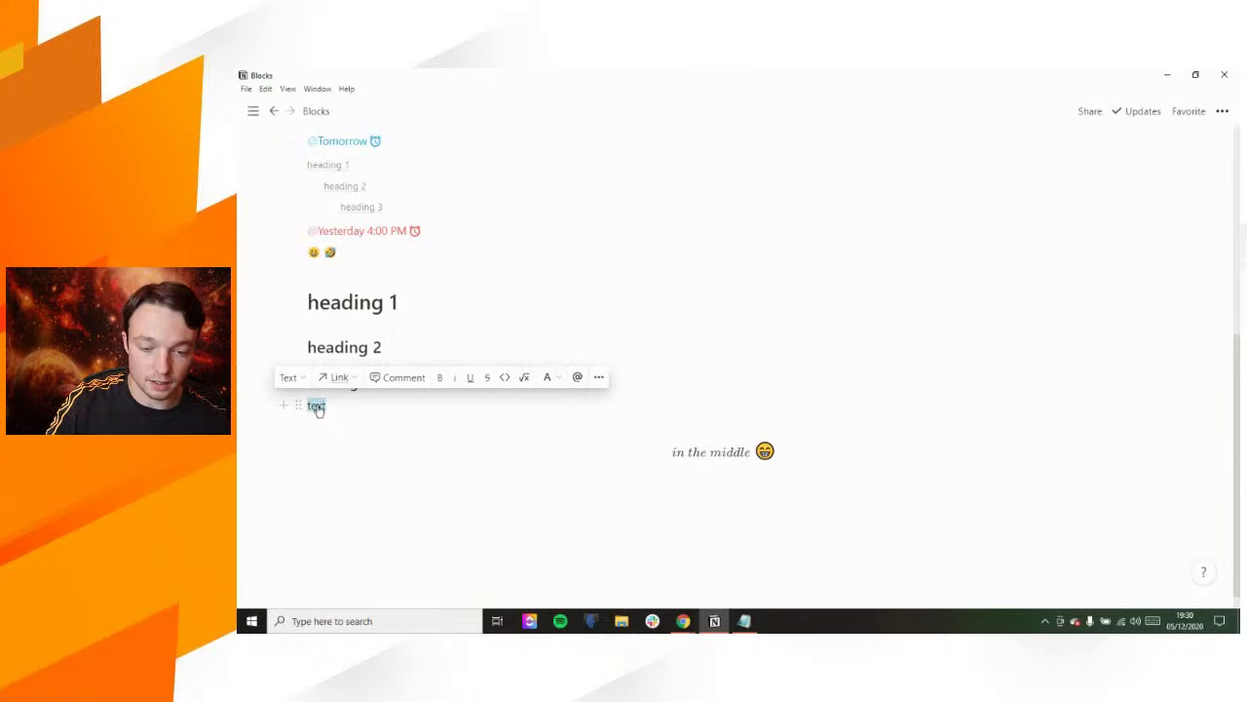
pyautogui.hotkey('ctrl', 'v')
pyautogui.moveTo(316, 413)
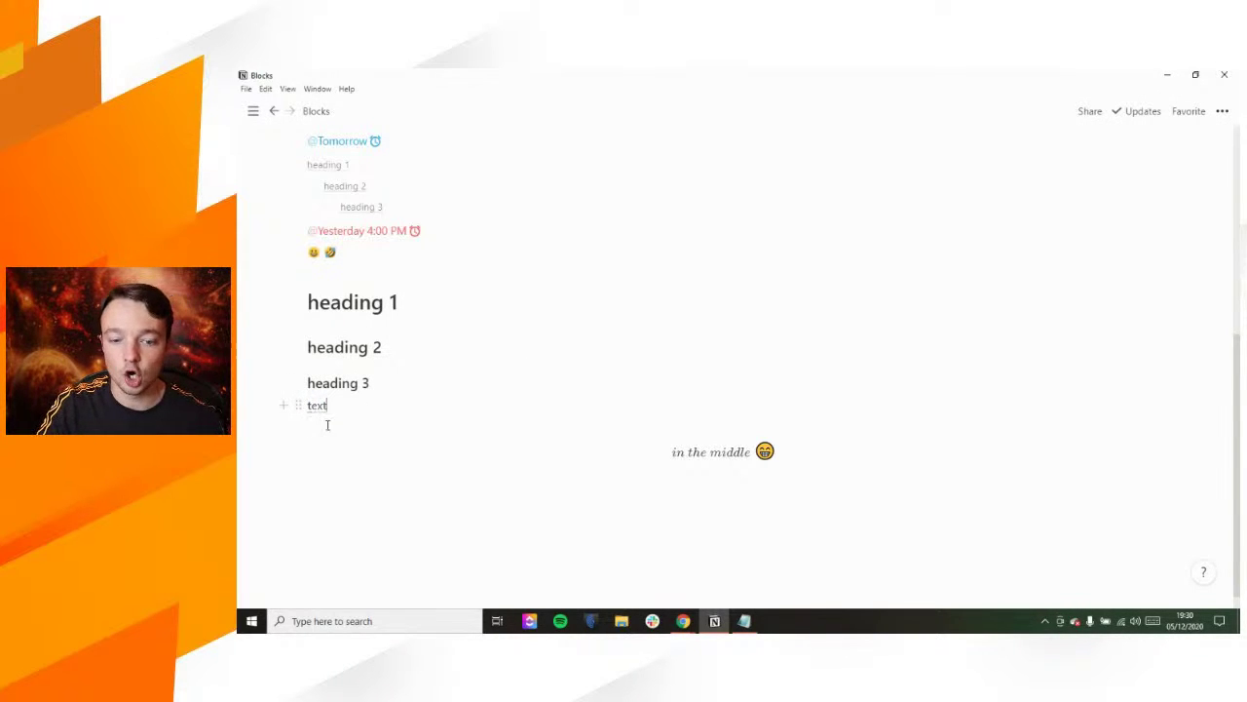
pyautogui.click(317, 408)
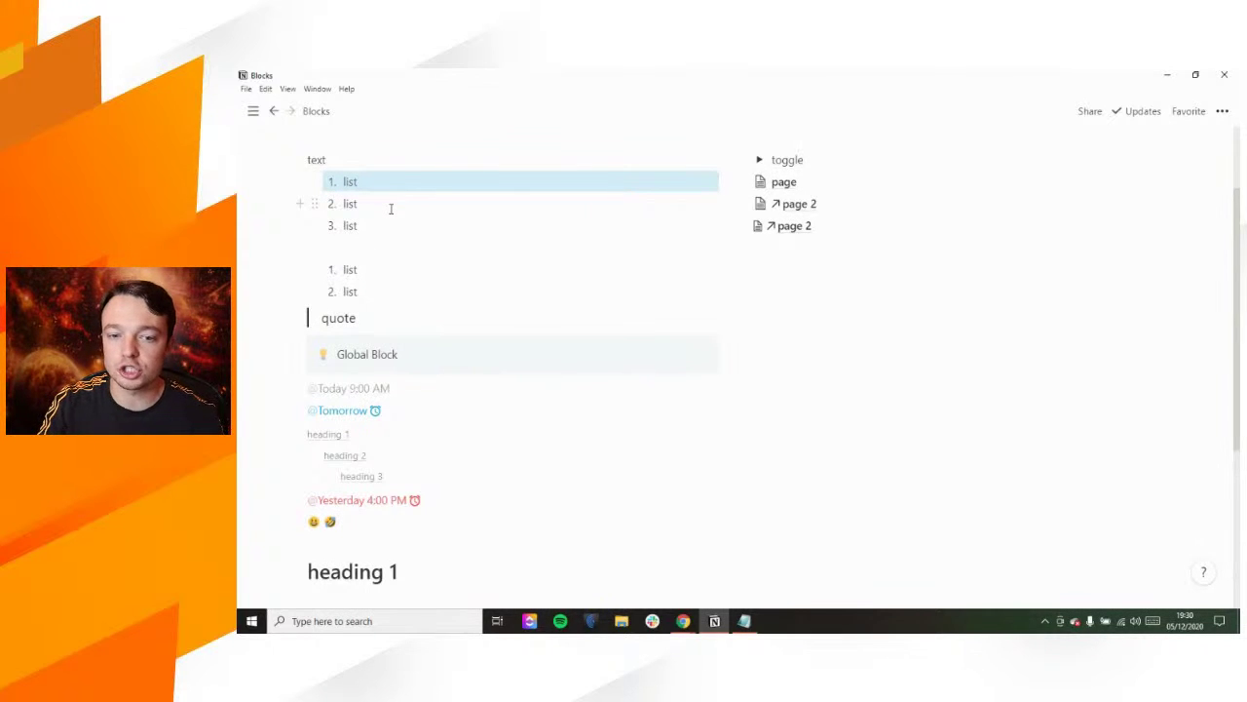
pyautogui.scroll(-3, 391, 208)
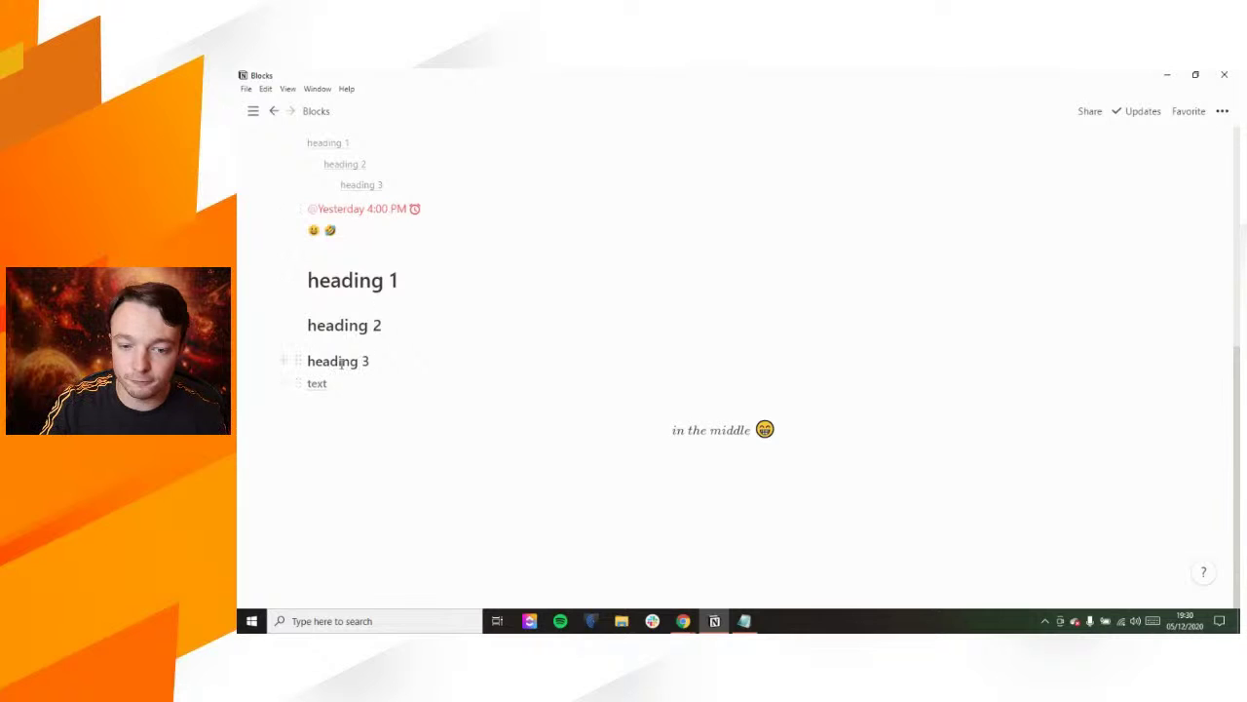
# Step: Copy the link to the table of contents block and apply it to the word "heading" in heading 3
pyautogui.scroll(2, 353, 326)
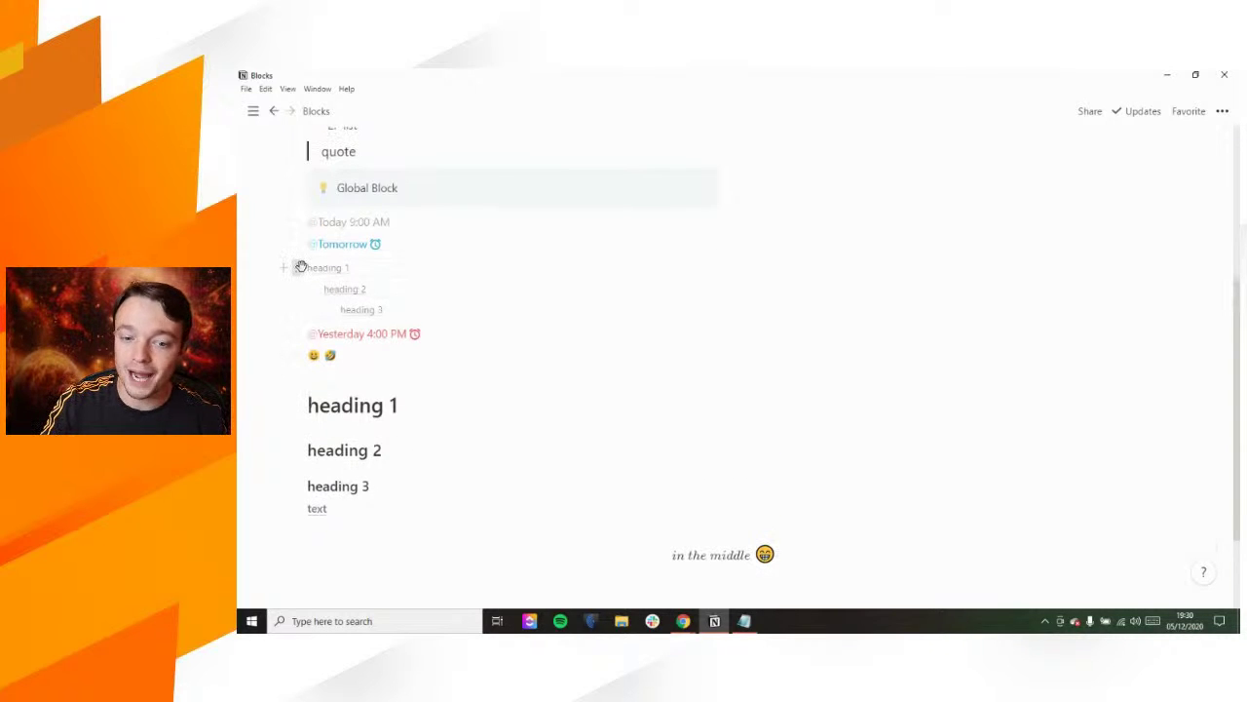
pyautogui.click(301, 269)
pyautogui.click(352, 263)
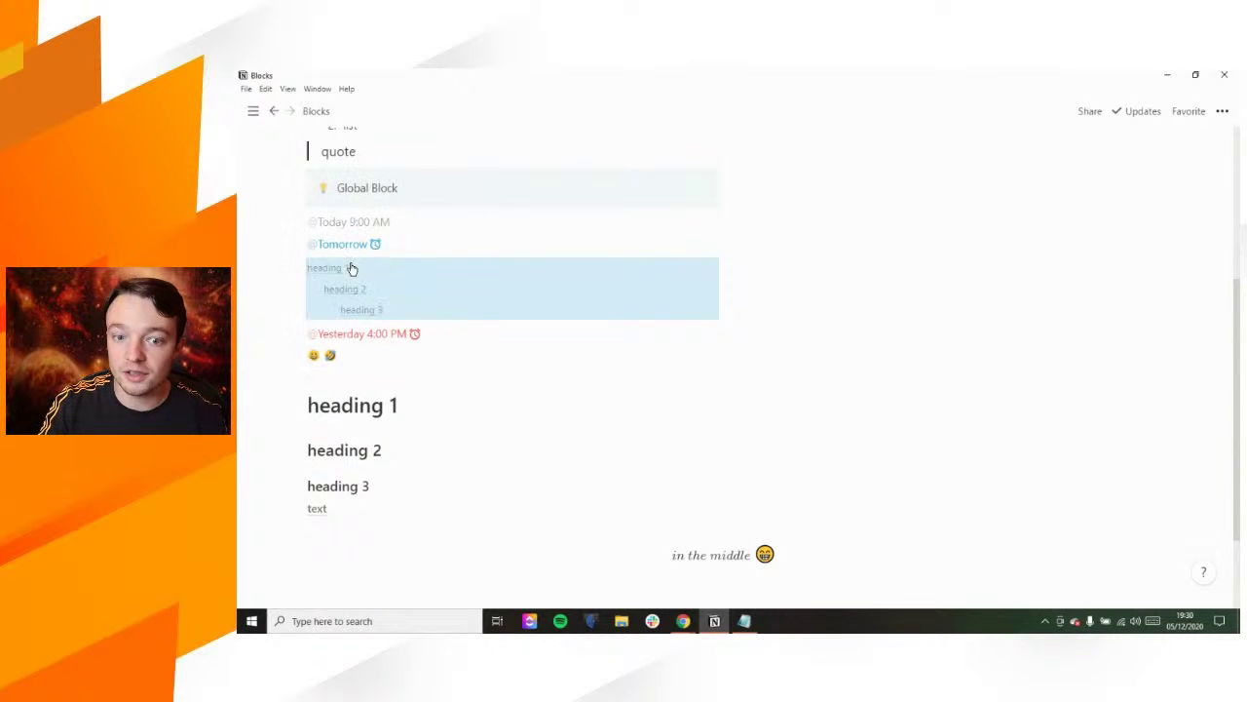
pyautogui.doubleClick(346, 486)
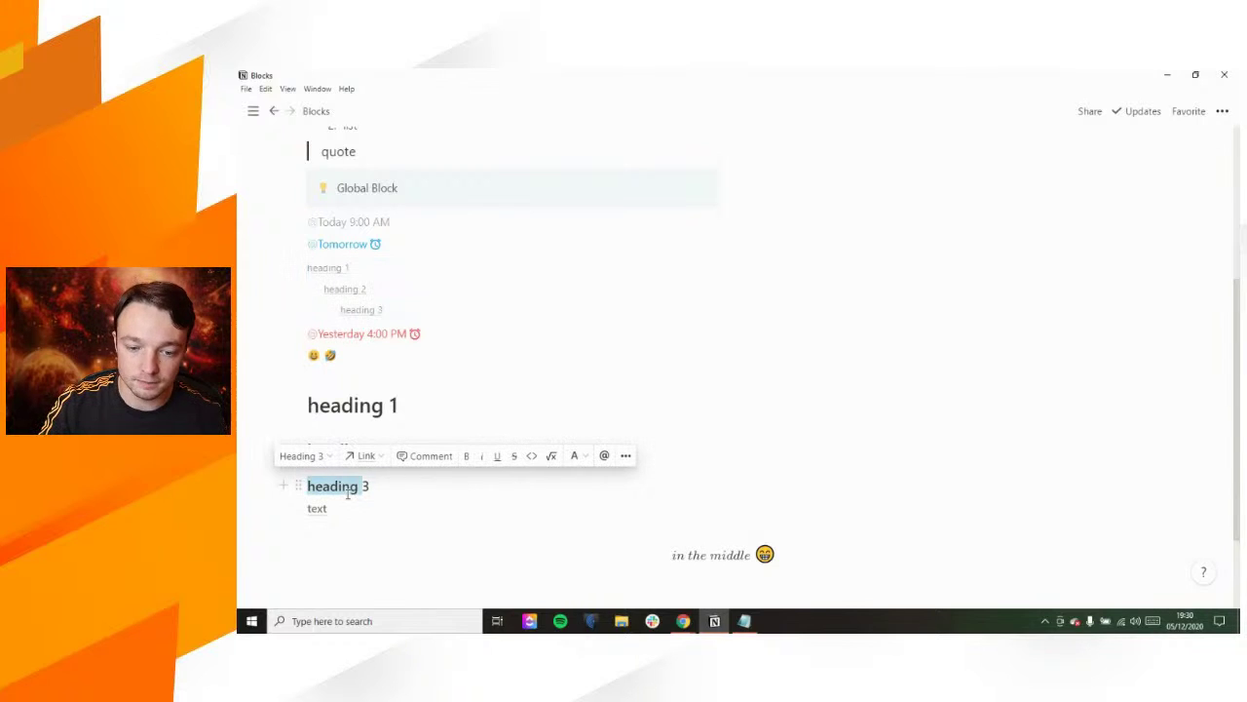
pyautogui.click(359, 486)
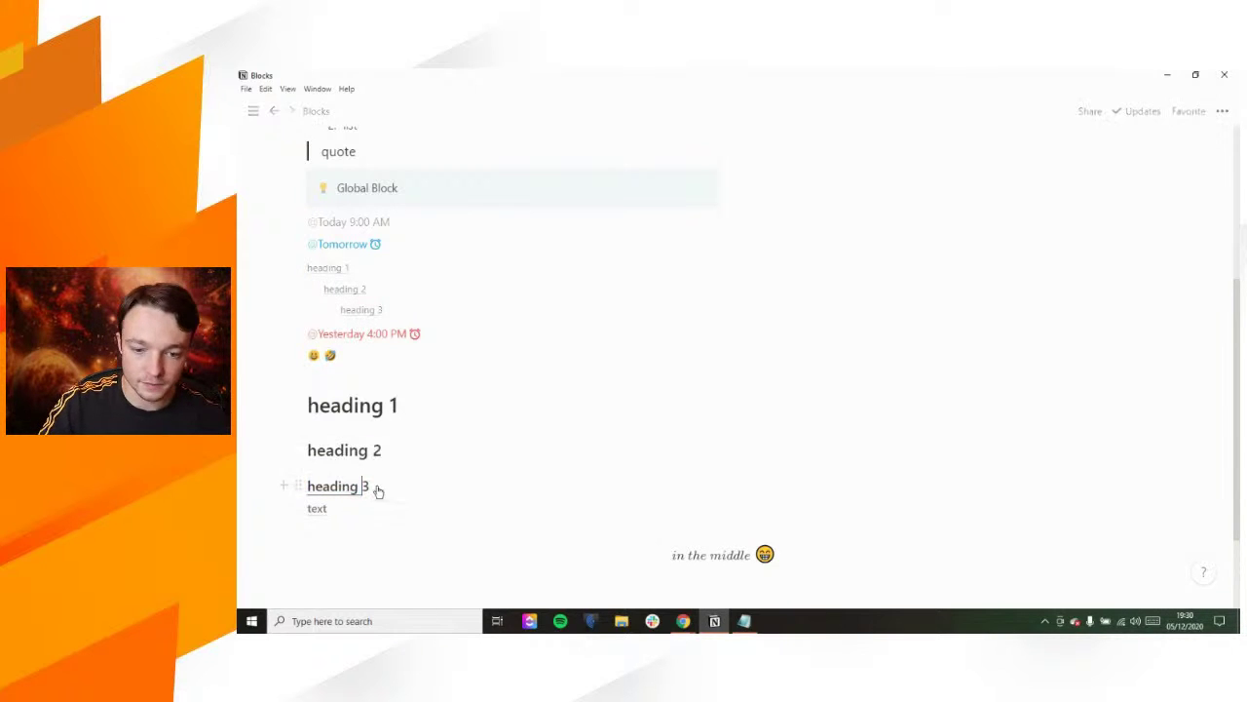
# Step: Move the table of contents directly below the Blocks page title and follow its heading 3 link
pyautogui.moveTo(298, 267); pyautogui.dragTo(325, 124)
pyautogui.moveTo(333, 256); pyautogui.dragTo(329, 231)
pyautogui.click(389, 203)
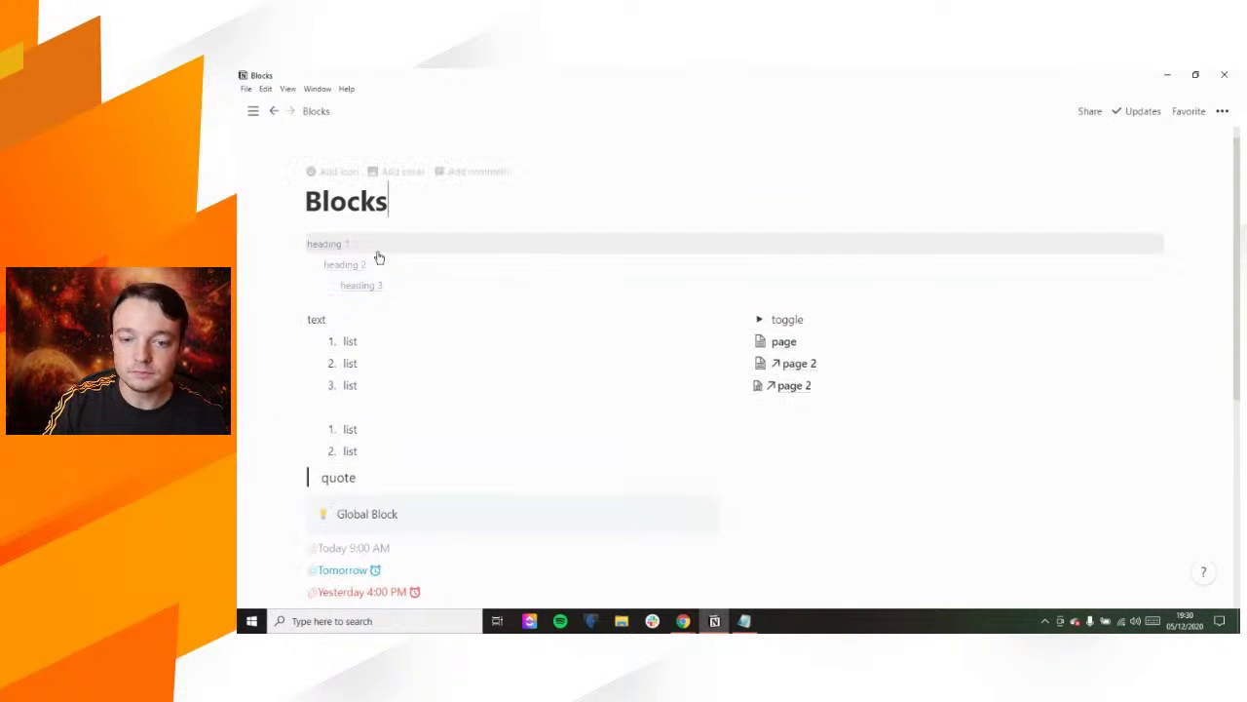
pyautogui.hotkey('ctrl', 'z')
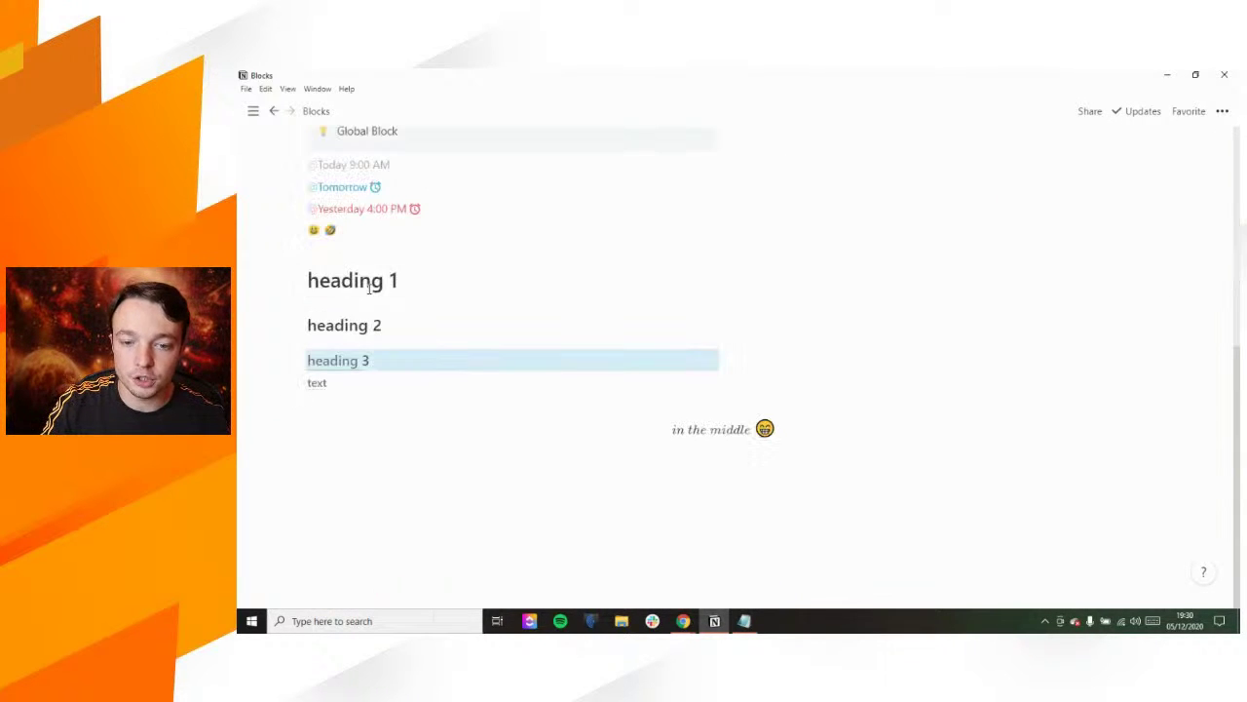
# Step: Follow the link on the word "heading" in heading 3 back to the table of contents
pyautogui.click(373, 359)
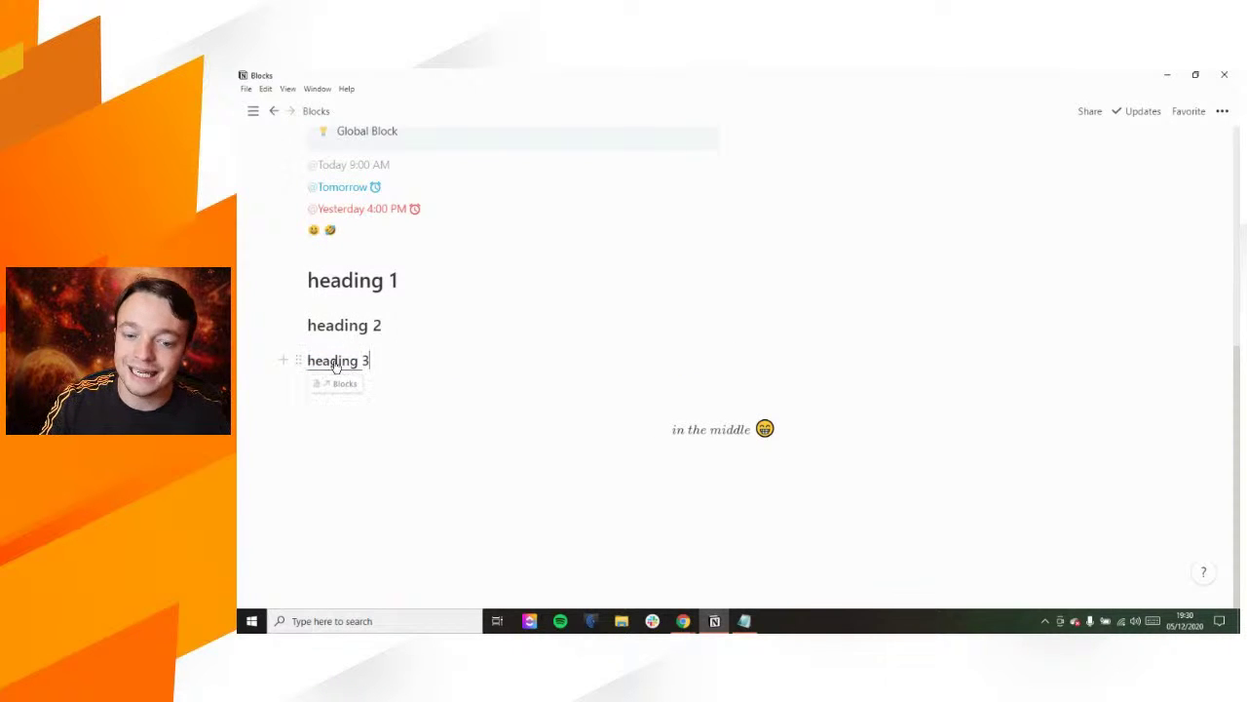
pyautogui.click(337, 361)
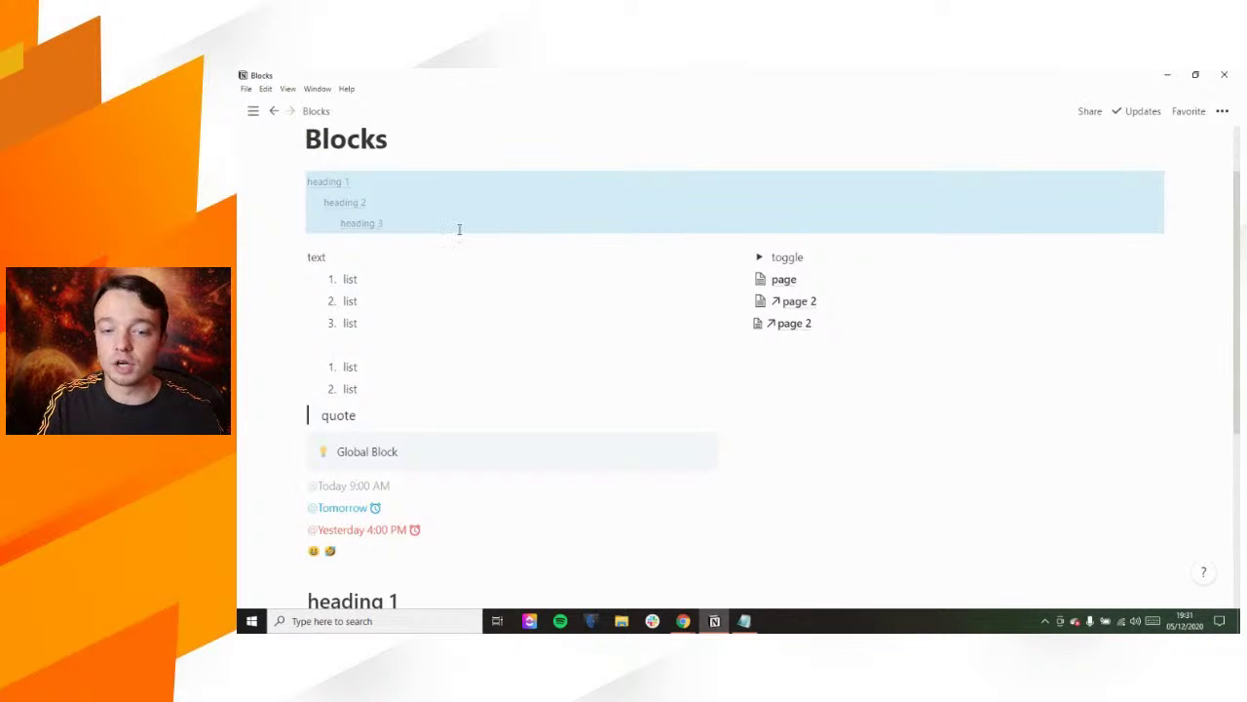
pyautogui.click(423, 142)
pyautogui.scroll(-1, 423, 142)
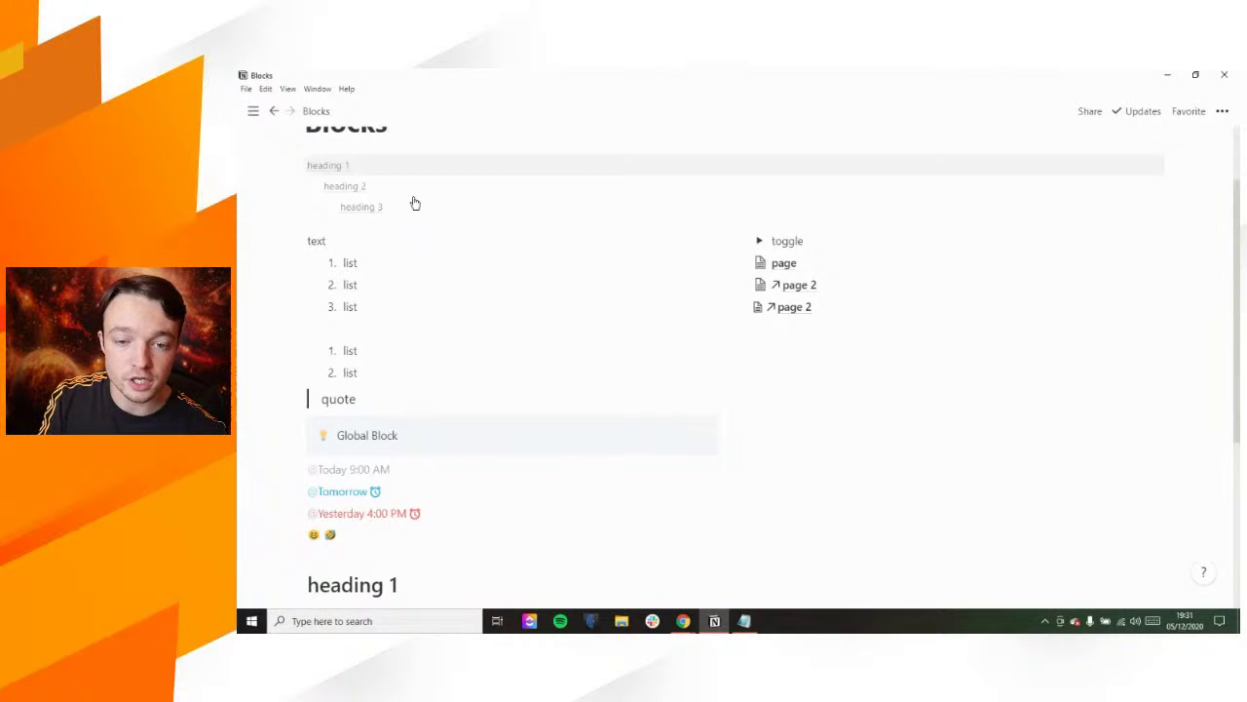
pyautogui.click(404, 242)
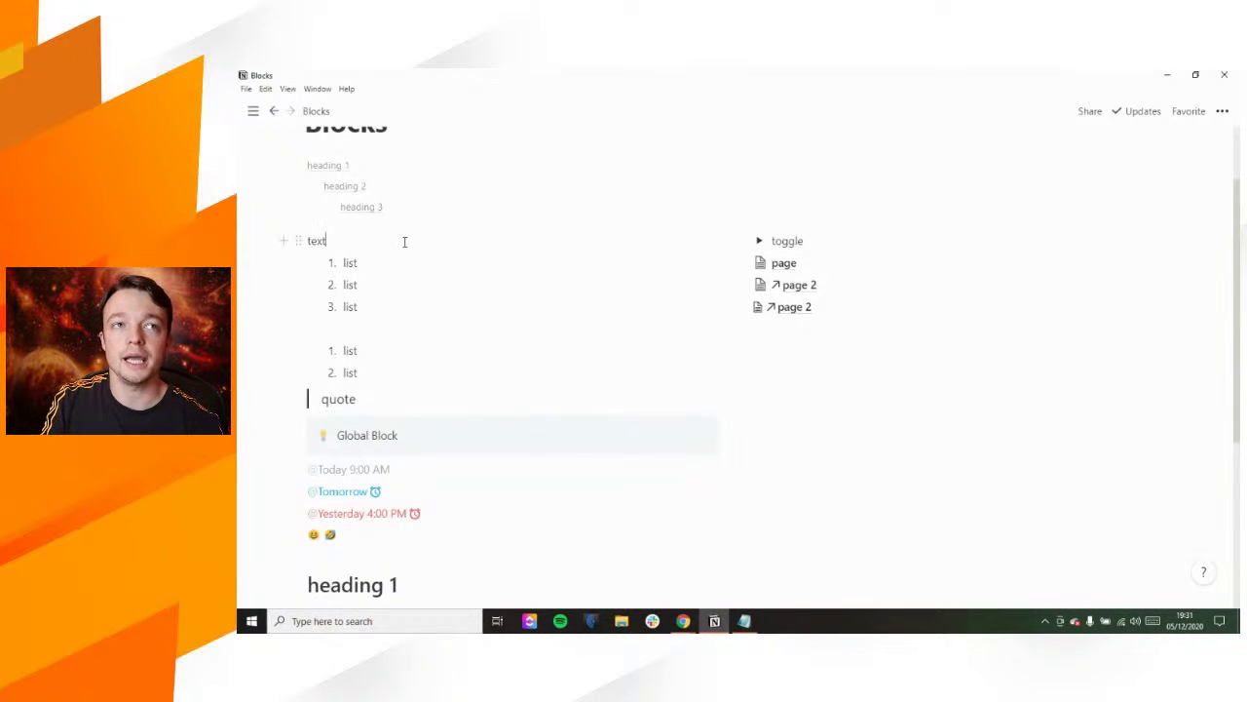
# Step: Add an inline equation reading "math" on a new line below the linked "text" line
pyautogui.scroll(-5, 404, 242)
pyautogui.click(339, 384)
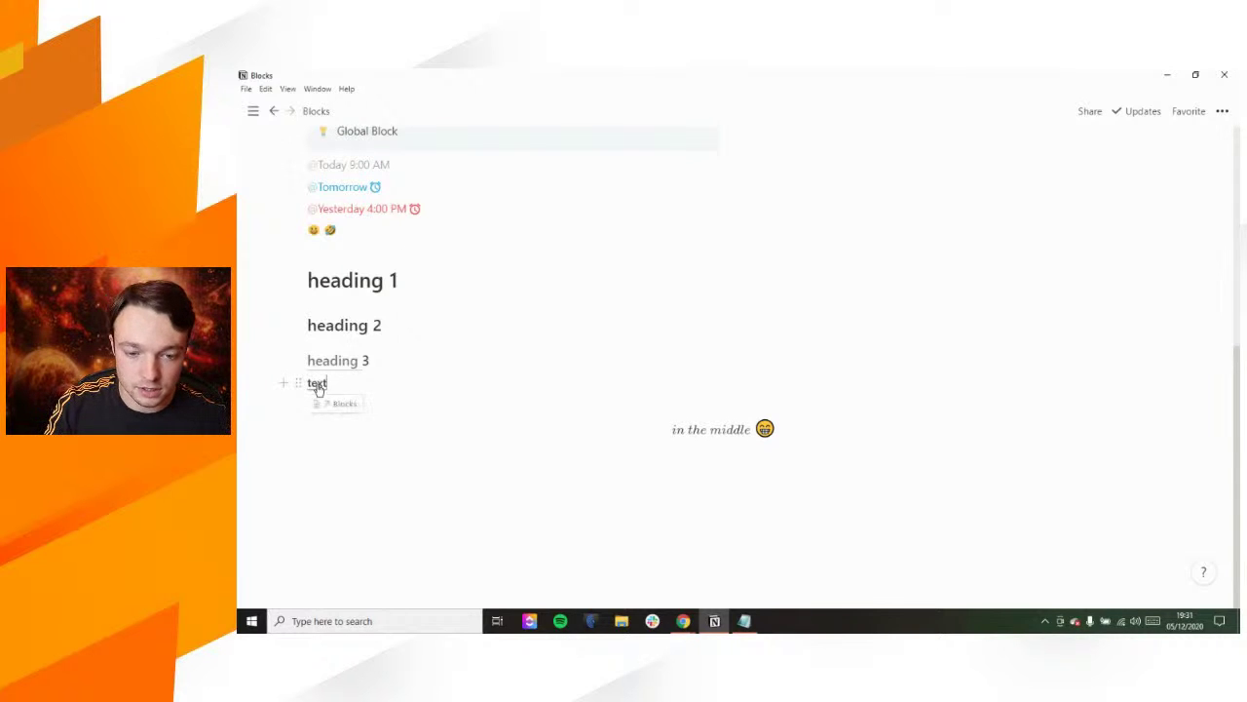
pyautogui.press('Return')
pyautogui.write('$$')
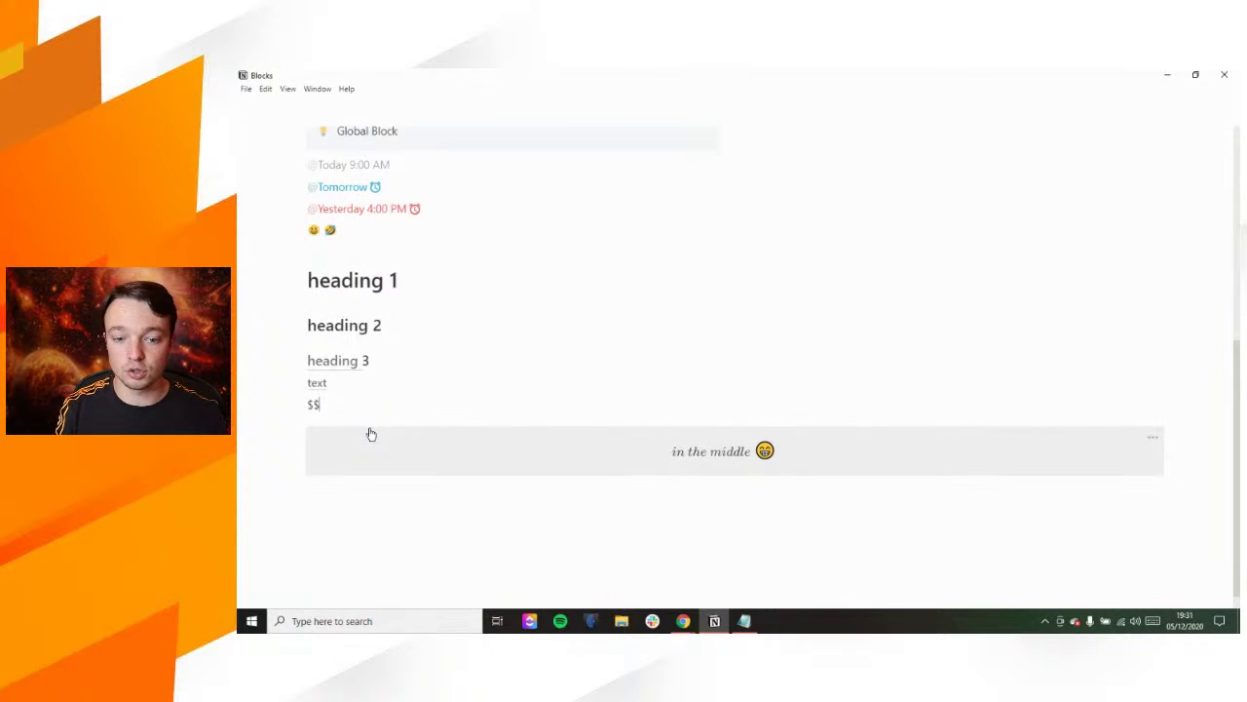
pyautogui.write('math$$')
# Step: Open the "math" inline equation for editing and try appending the letter "a" and a backslash
pyautogui.click(329, 405)
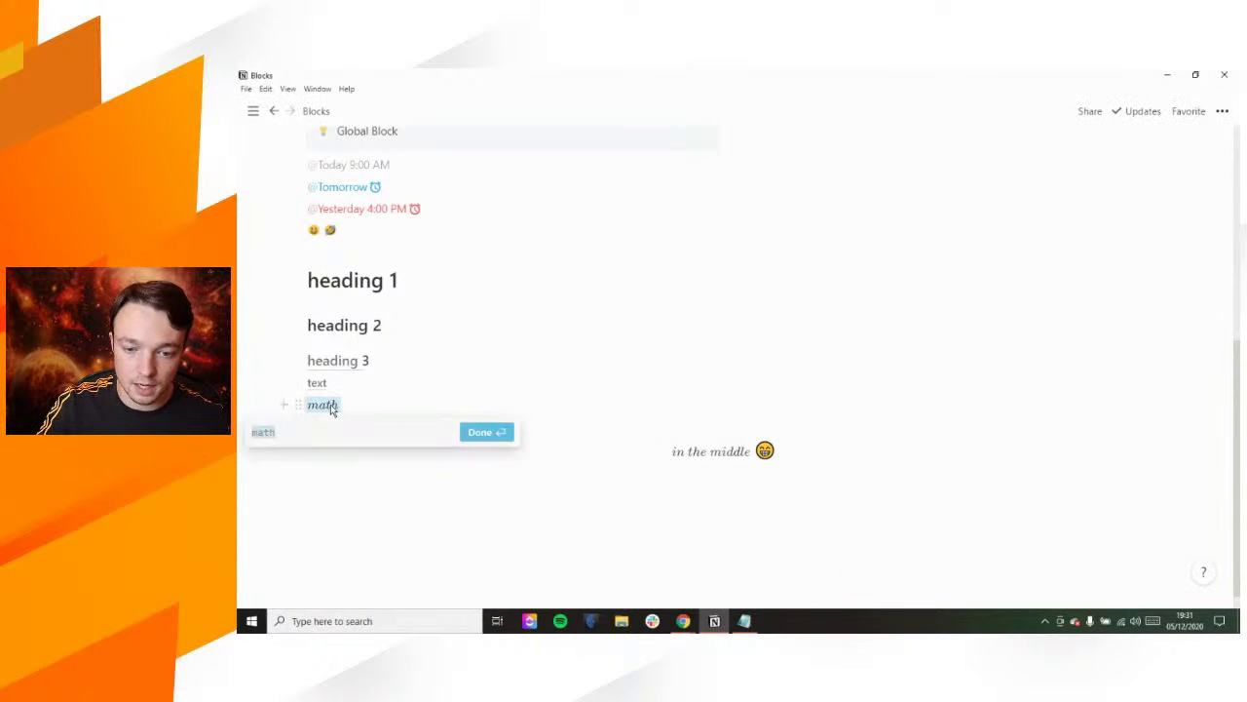
pyautogui.write('a')
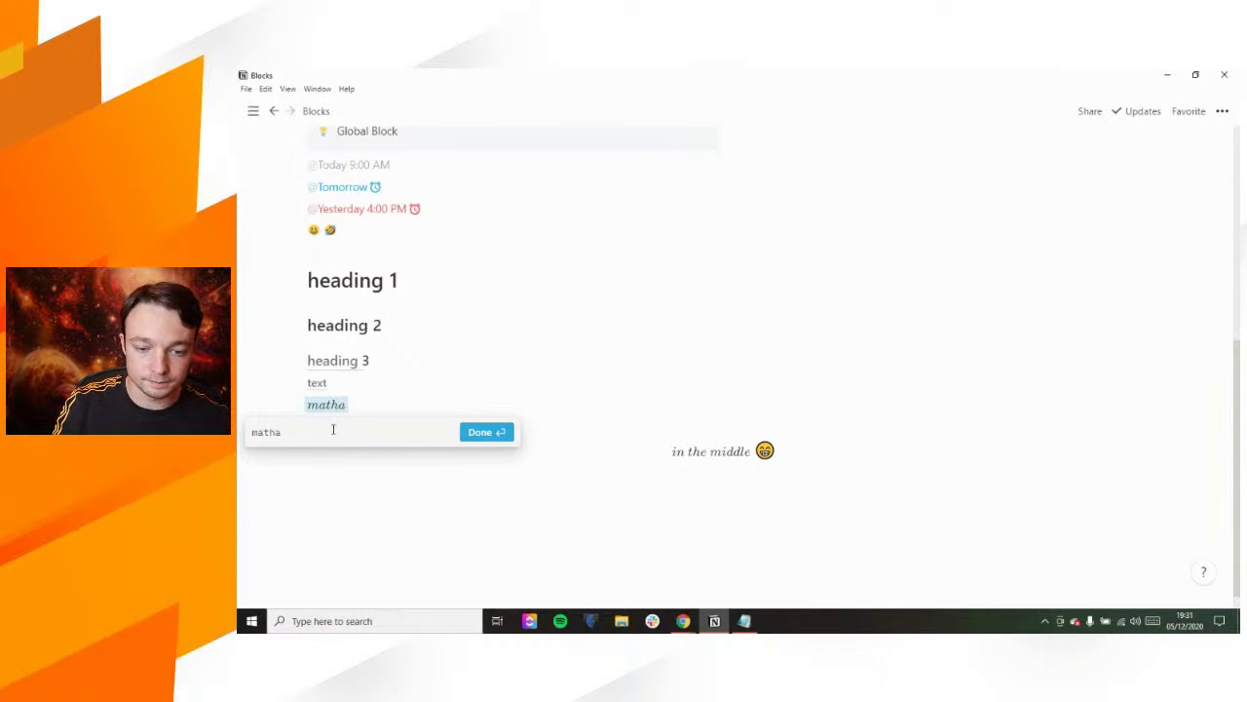
pyautogui.write('aa')
pyautogui.press('BackSpace')
pyautogui.press('BackSpace')
pyautogui.write('\\')
pyautogui.press('BackSpace')
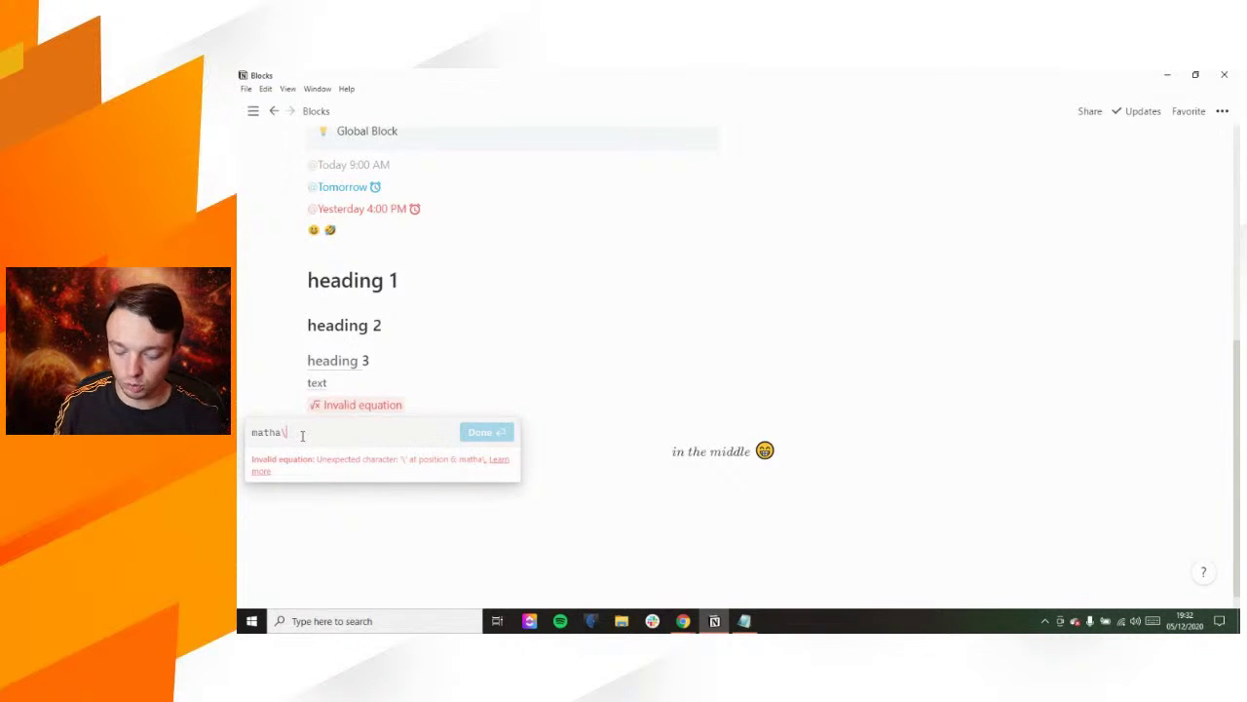
# Step: Replace the inline equation's content with "\sf text" to try the sans-serif style
pyautogui.press('BackSpace')
pyautogui.press('BackSpace')
pyautogui.press('BackSpace')
pyautogui.press('BackSpace')
pyautogui.press('BackSpace')
pyautogui.press('BackSpace')
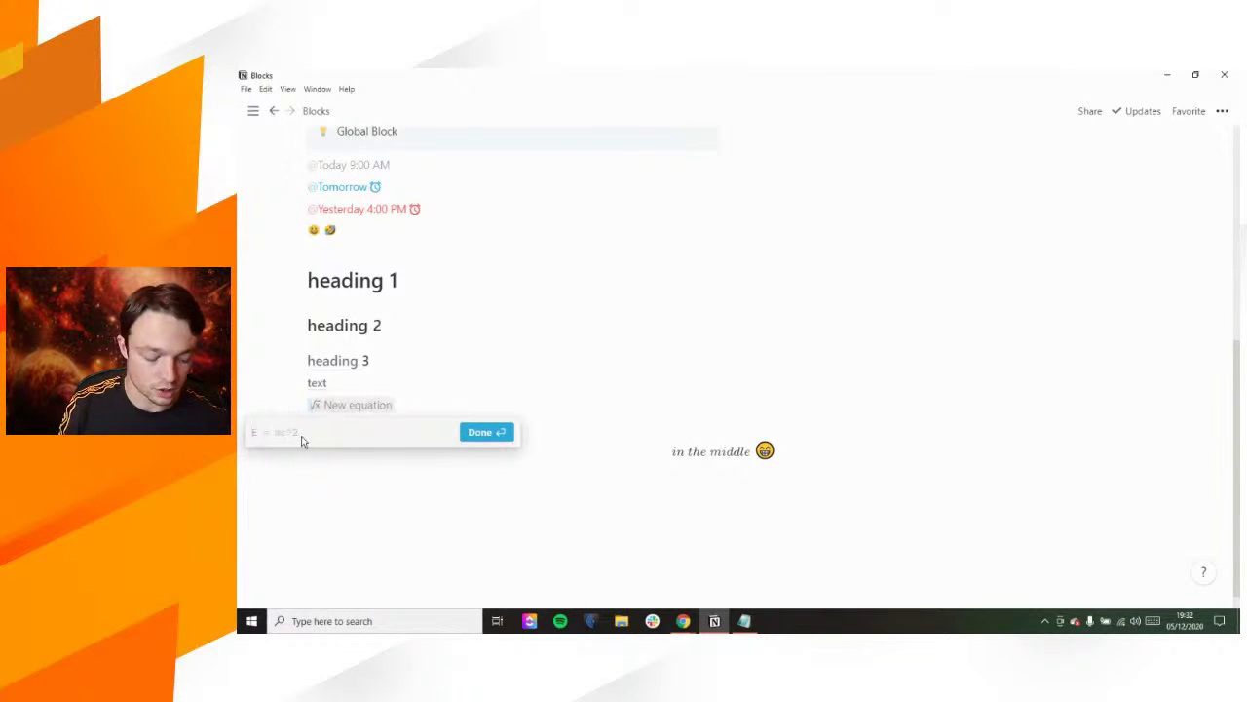
pyautogui.write('\\sf')
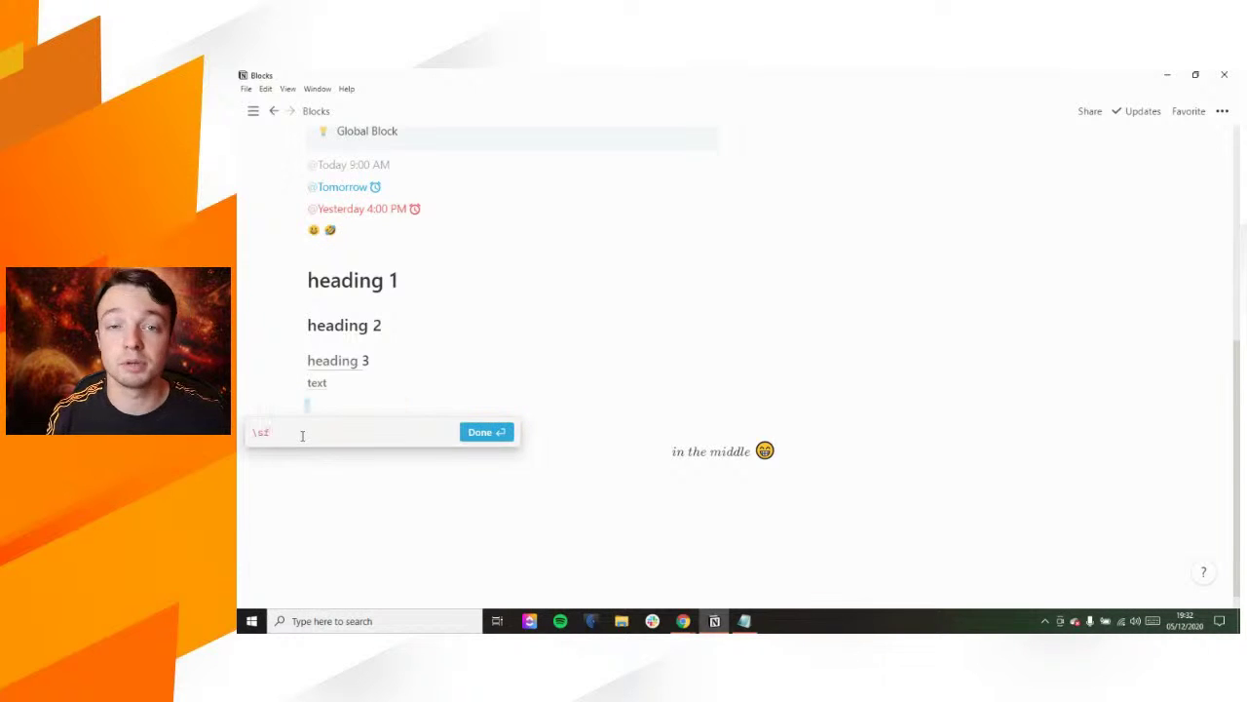
pyautogui.write(' text')
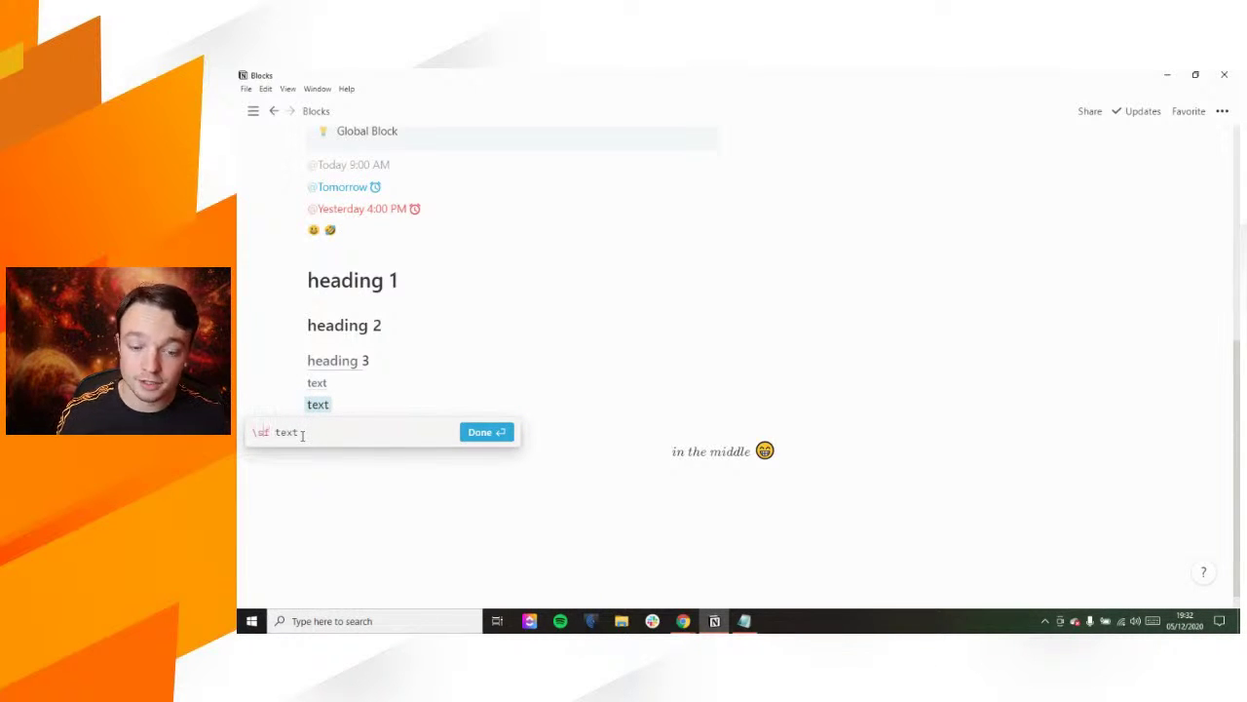
# Step: Try the \bf and \tt font commands on the equation's "text", and discard the equation edits
pyautogui.press('BackSpace')
pyautogui.write('b')
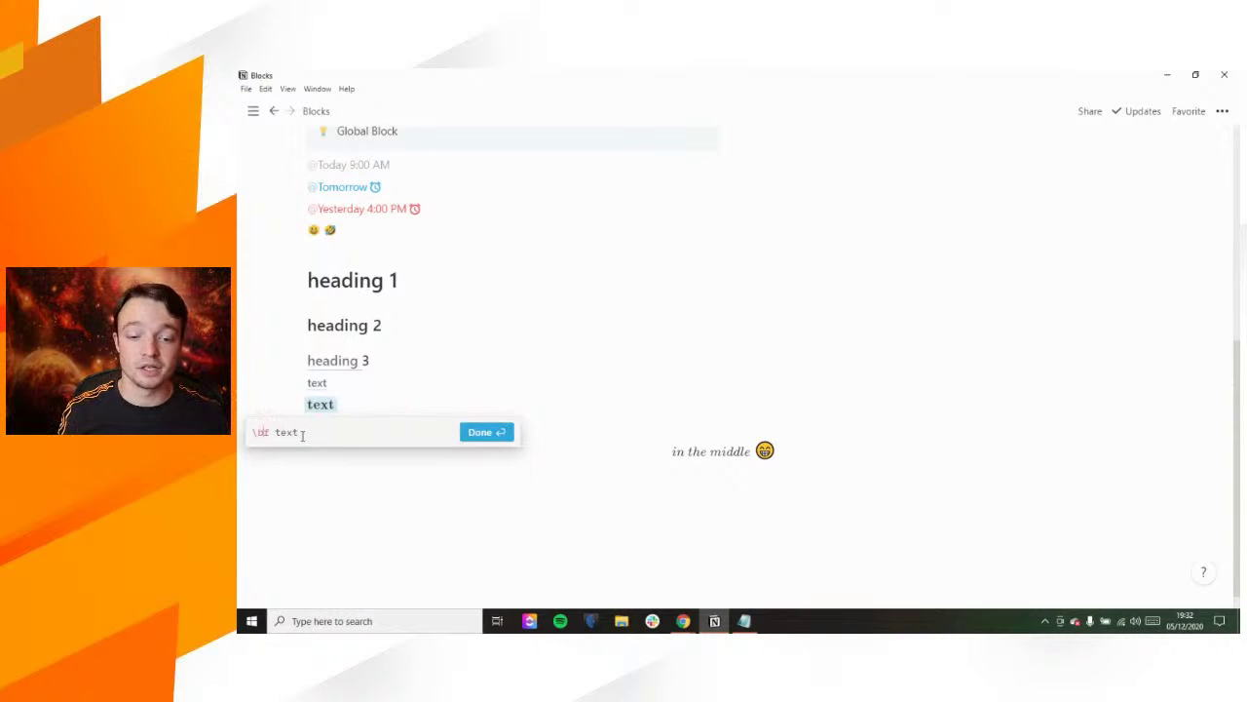
pyautogui.write('b')
pyautogui.press('BackSpace')
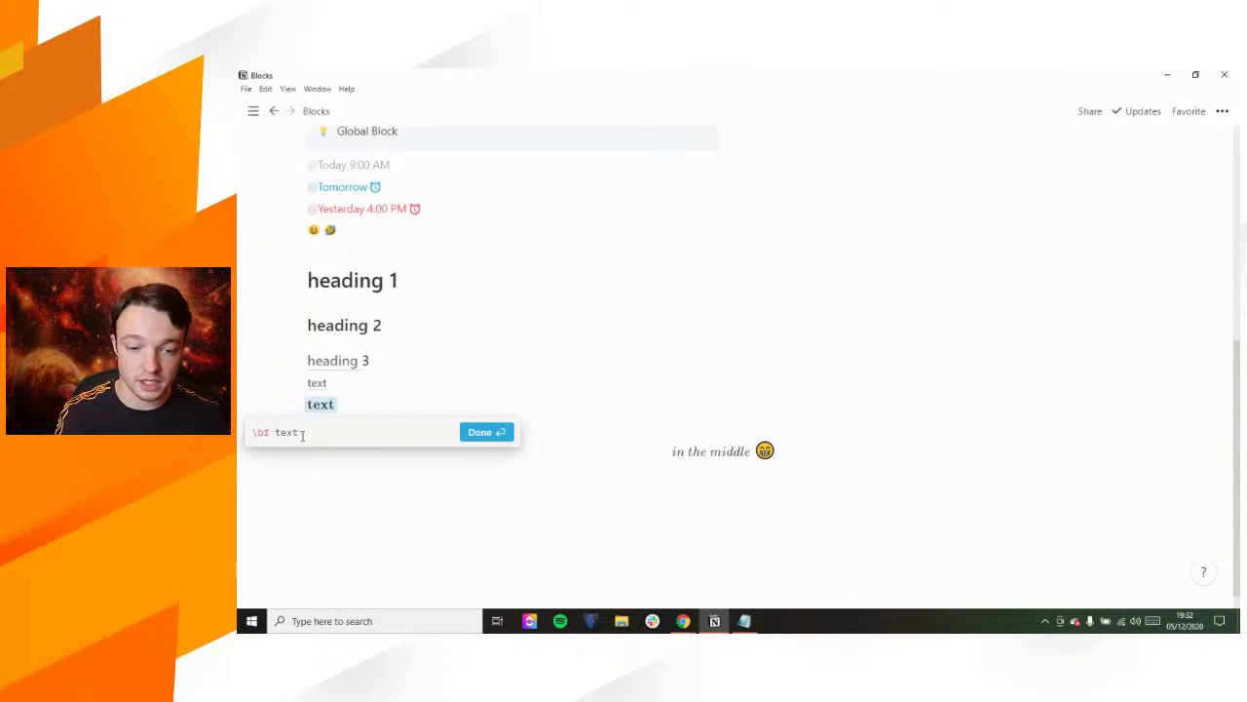
pyautogui.press('BackSpace')
pyautogui.write('t')
pyautogui.press('BackSpace')
pyautogui.write('tt')
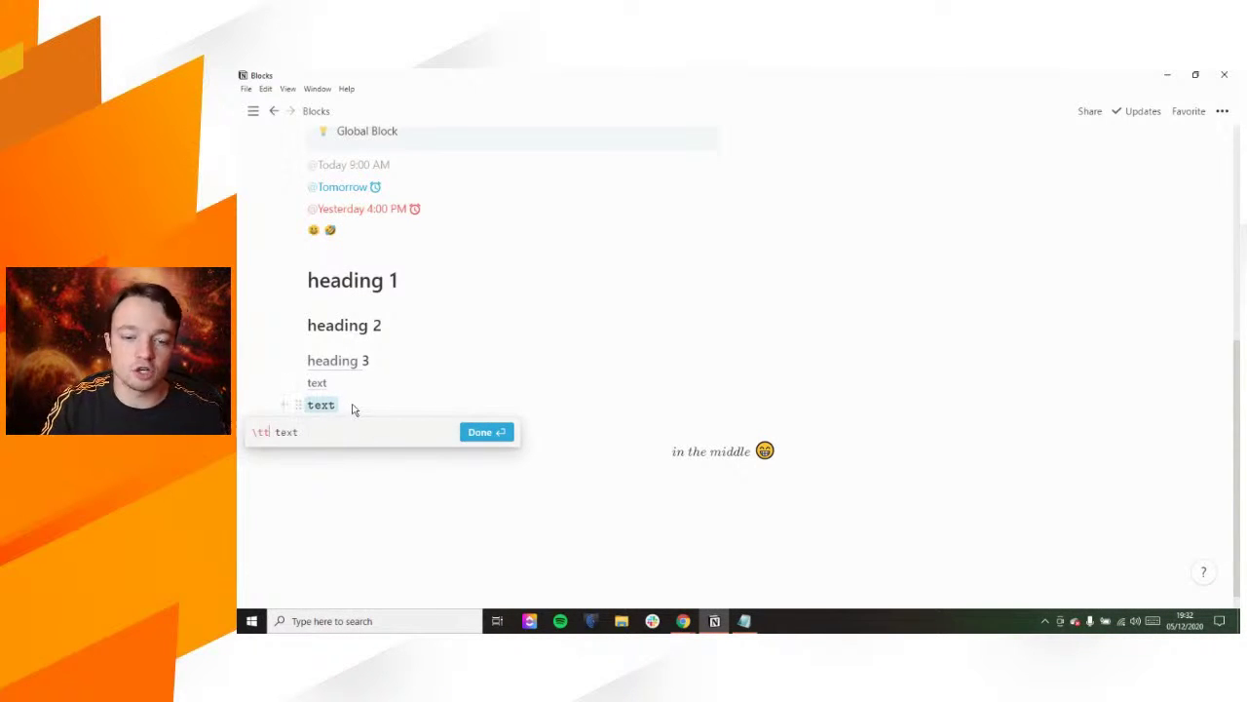
pyautogui.press('Escape')
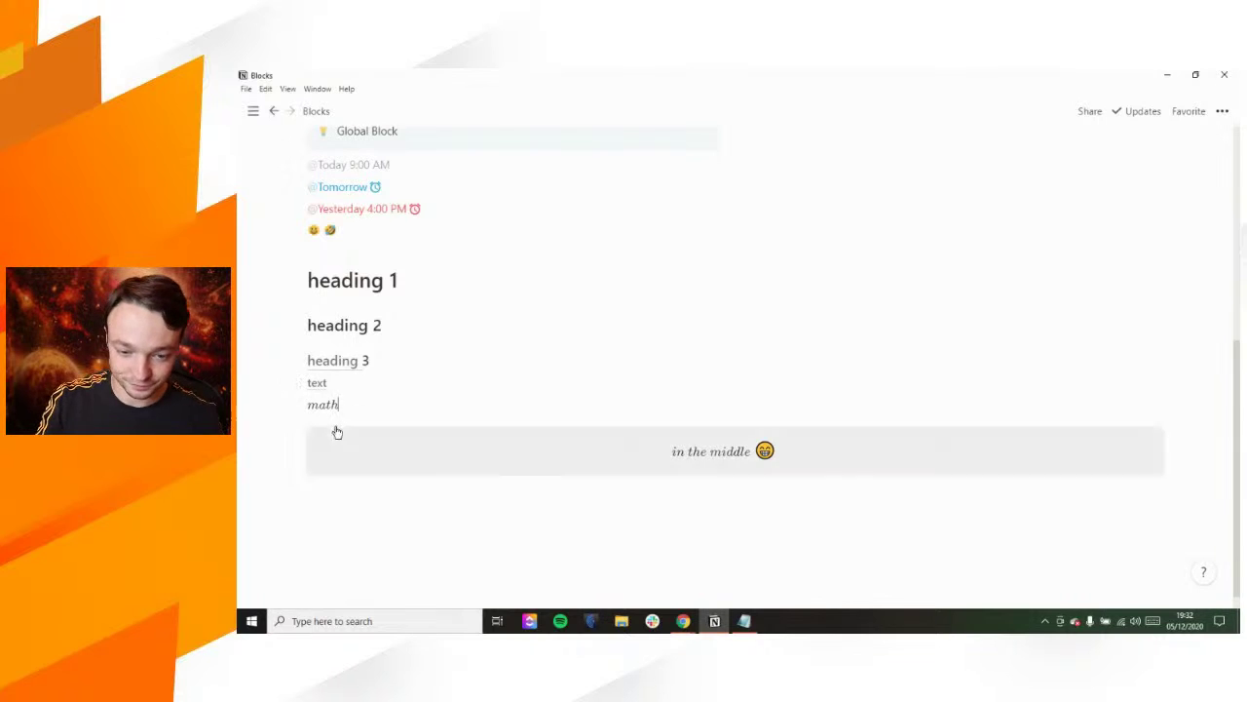
# Step: Insert a template button block on a new line below the "math" equation
pyautogui.press('Return')
pyautogui.write('/')
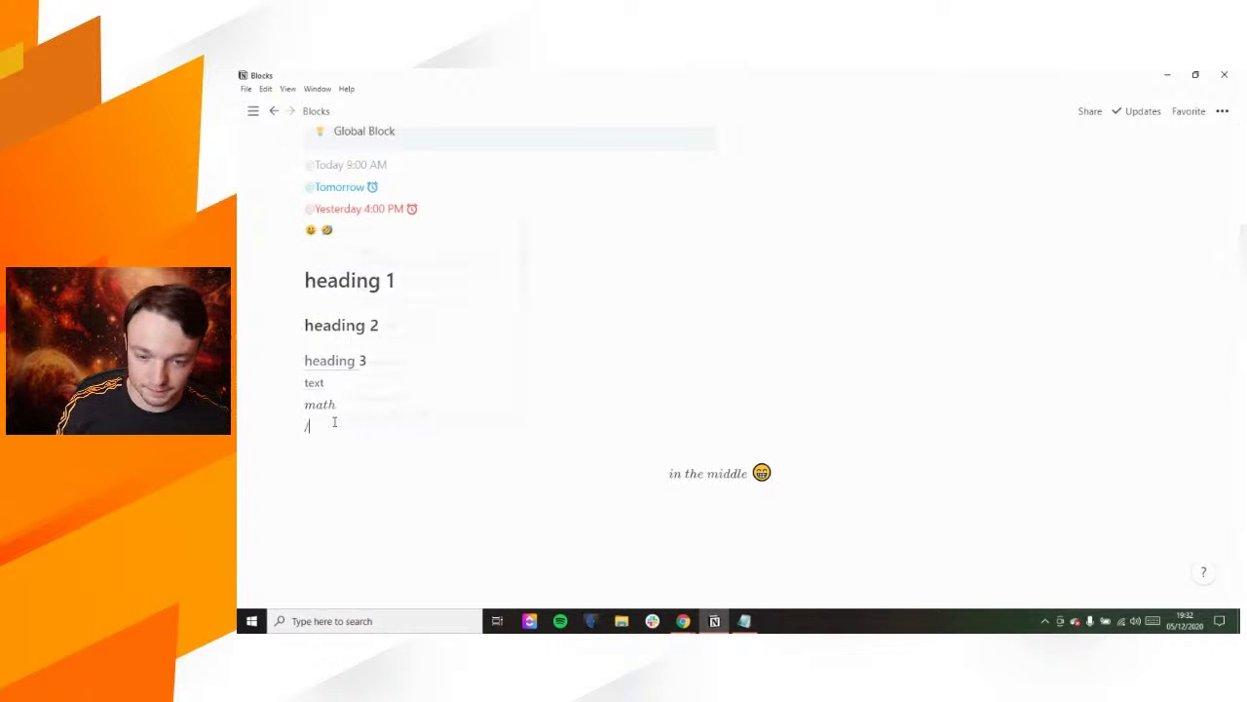
pyautogui.scroll(-3, 429, 358)
pyautogui.scroll(-8, 429, 358)
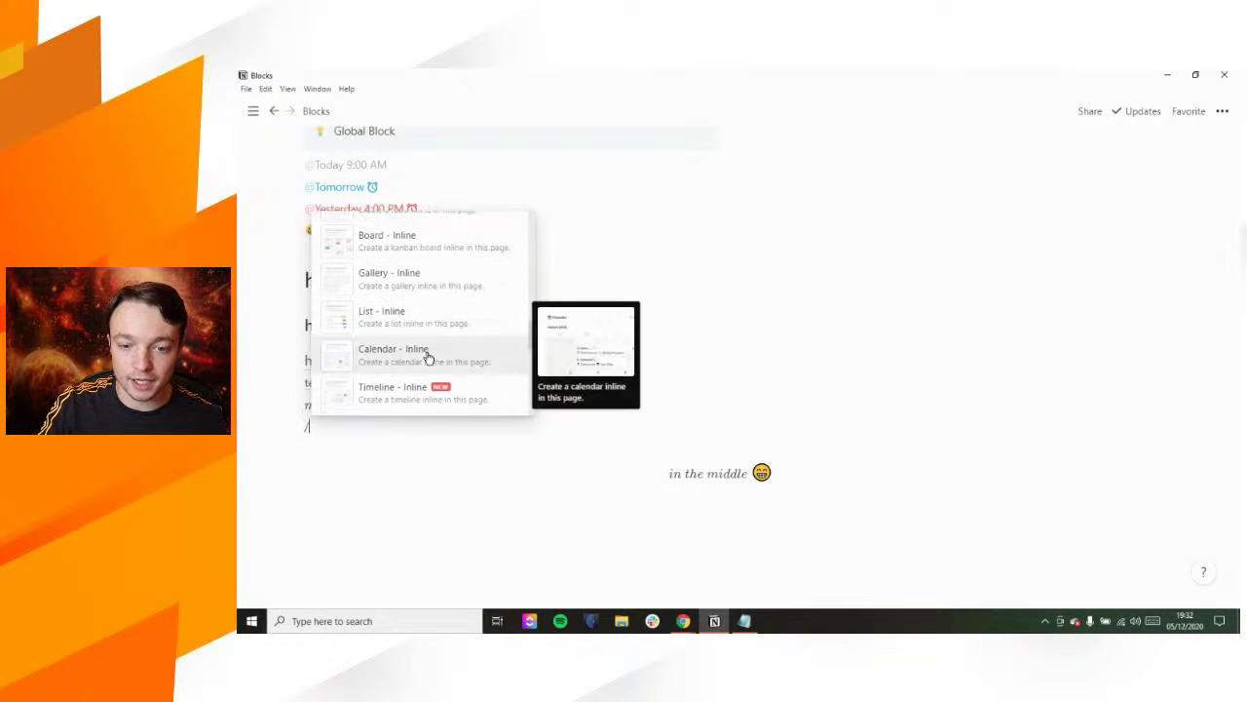
pyautogui.scroll(-2, 429, 359)
pyautogui.scroll(-8, 383, 359)
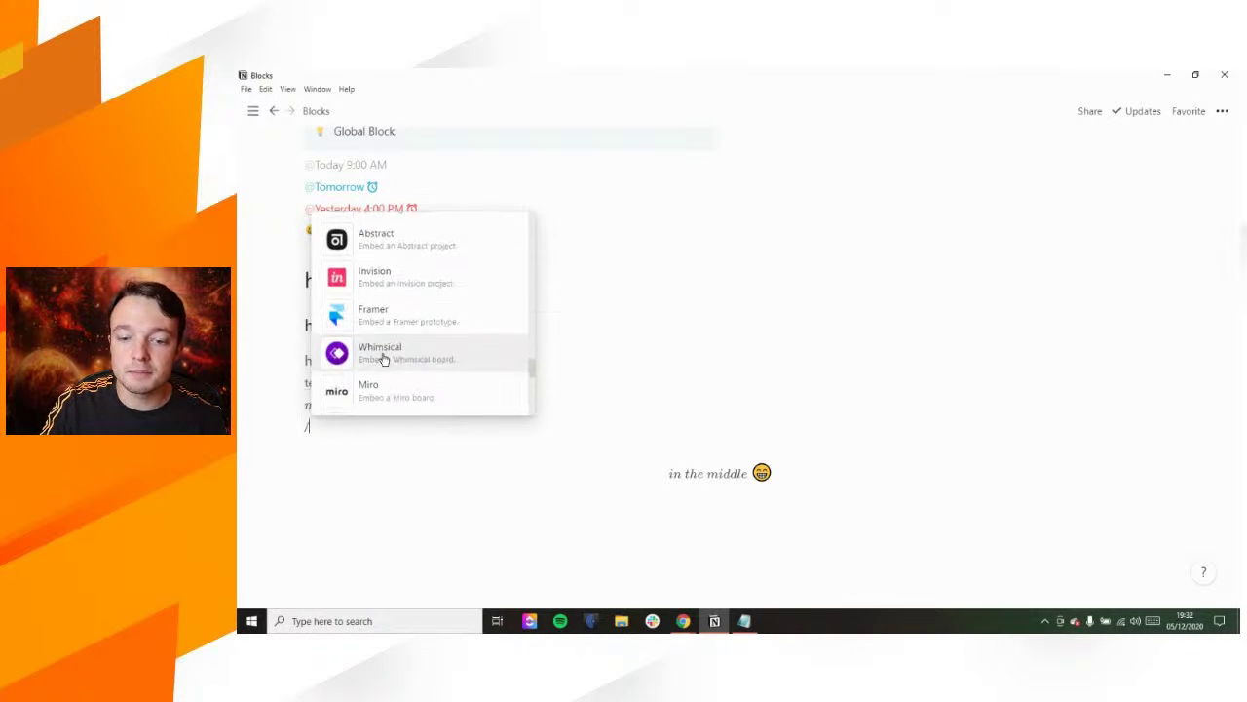
pyautogui.scroll(-5, 390, 390)
pyautogui.scroll(-4, 392, 390)
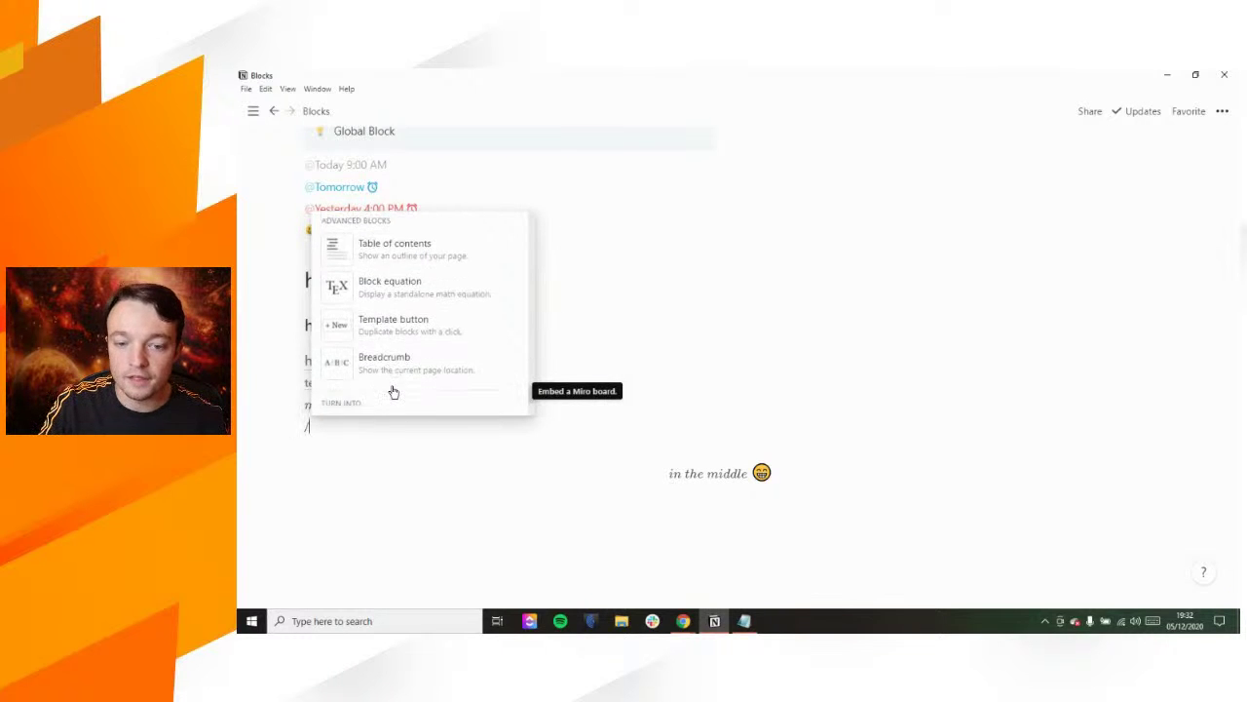
pyautogui.scroll(2, 391, 391)
pyautogui.scroll(3, 392, 390)
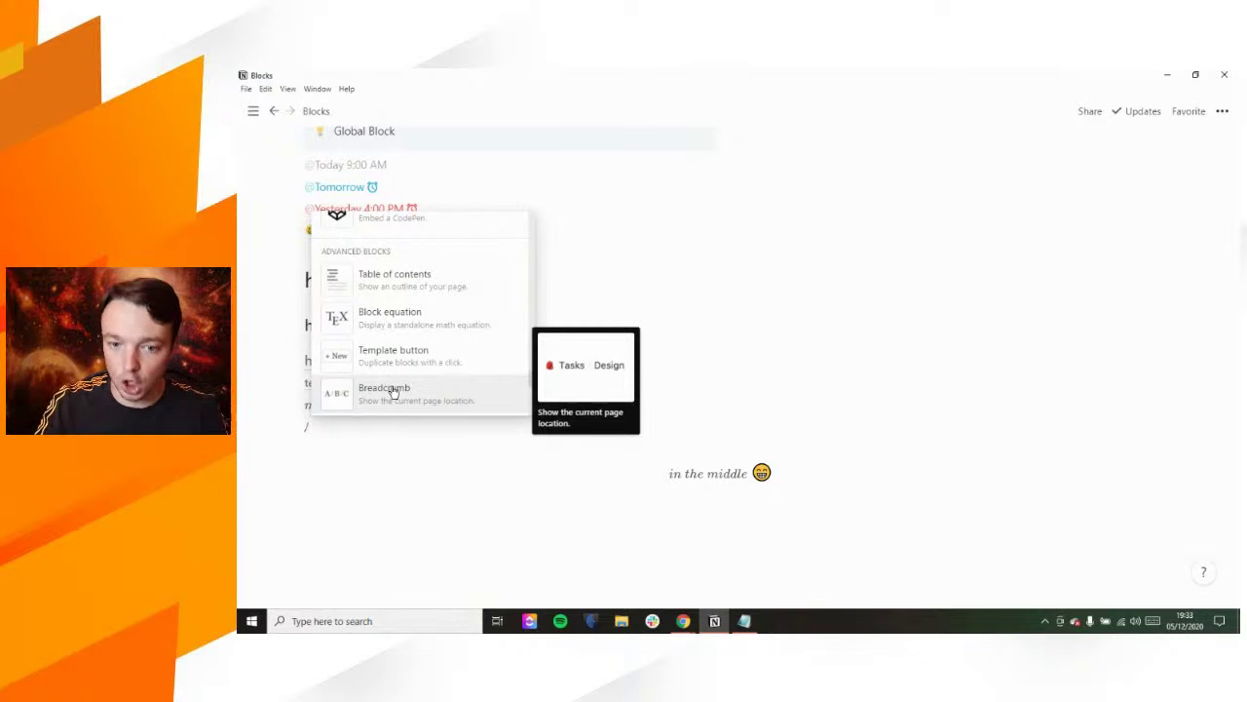
pyautogui.click(409, 355)
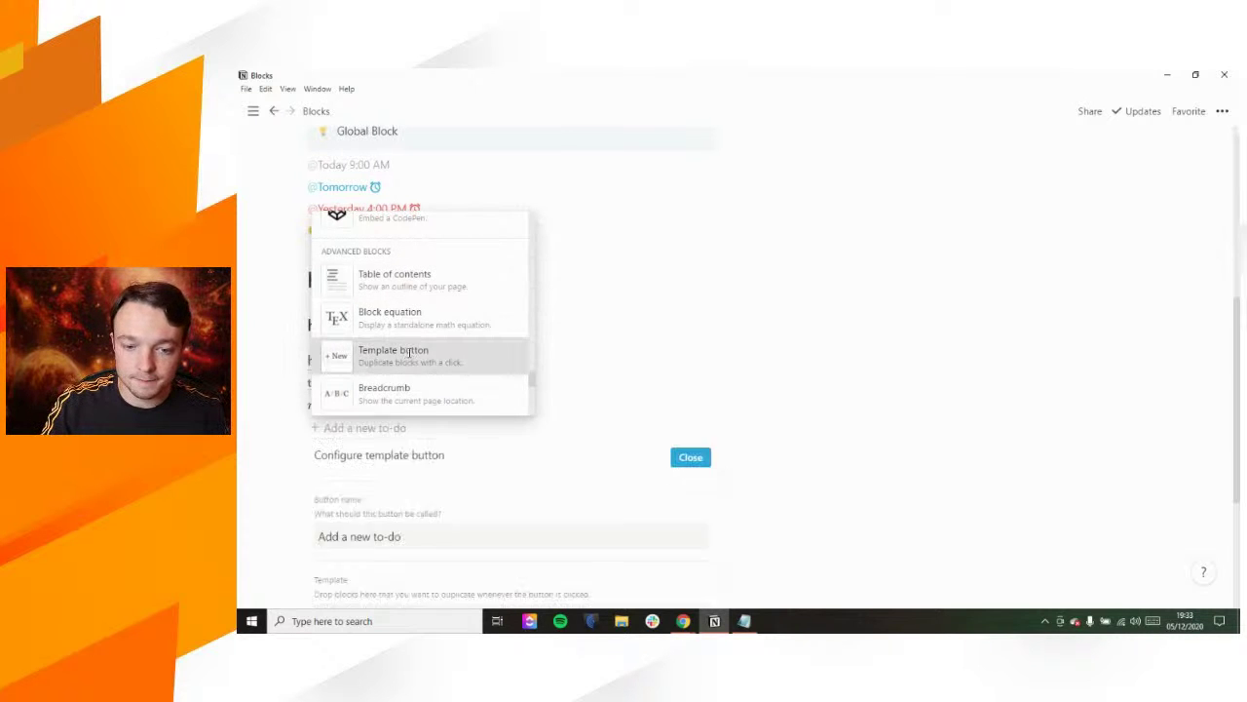
pyautogui.scroll(-3, 410, 352)
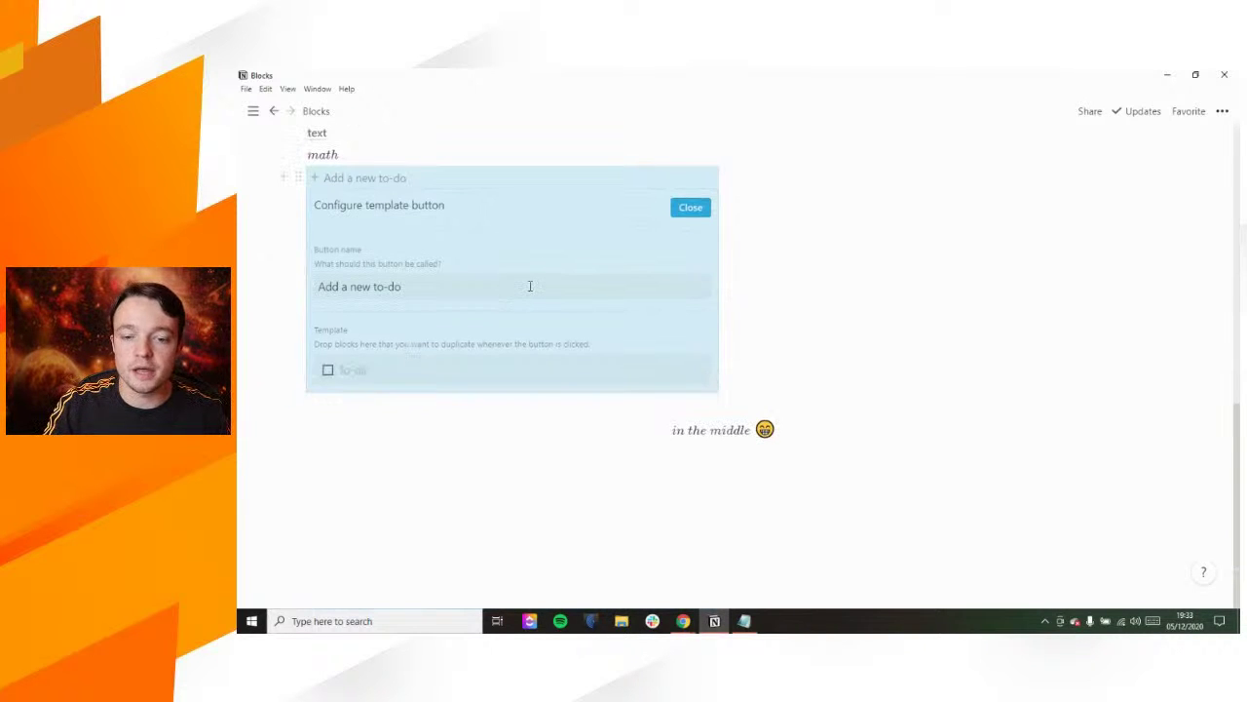
pyautogui.scroll(1, 448, 290)
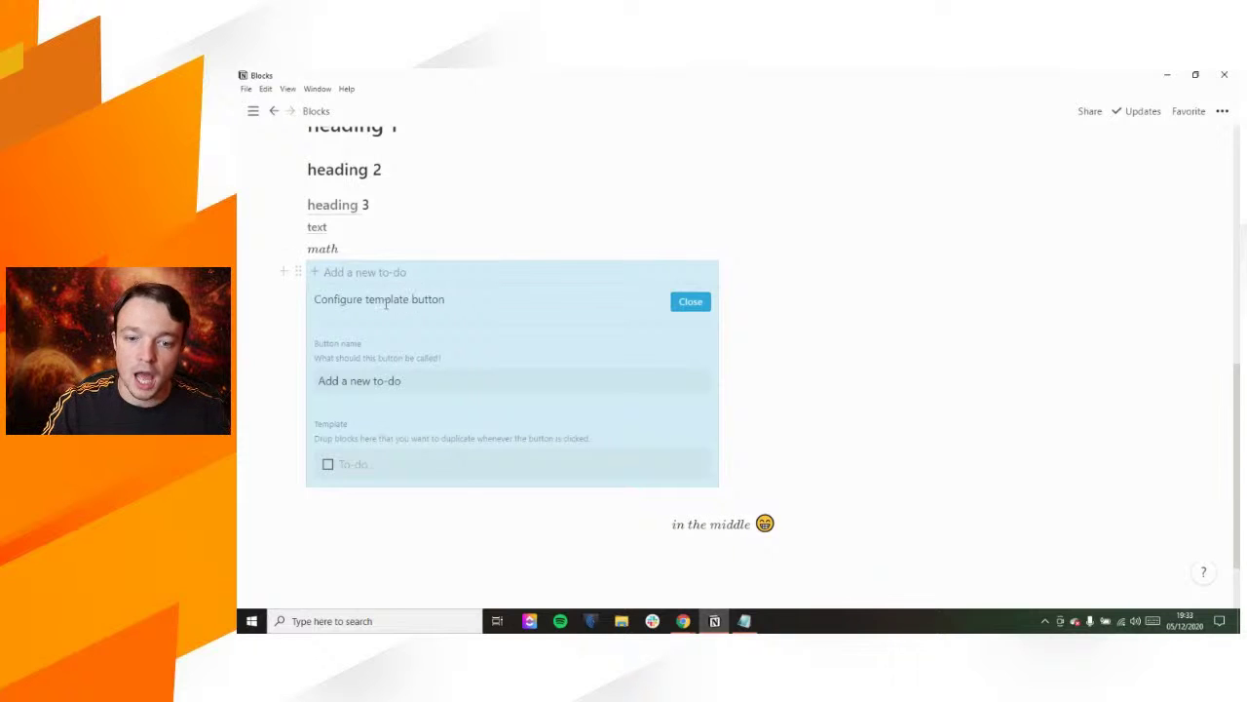
# Step: Name the template button "name of the template block" and close its configuration
pyautogui.click(388, 378)
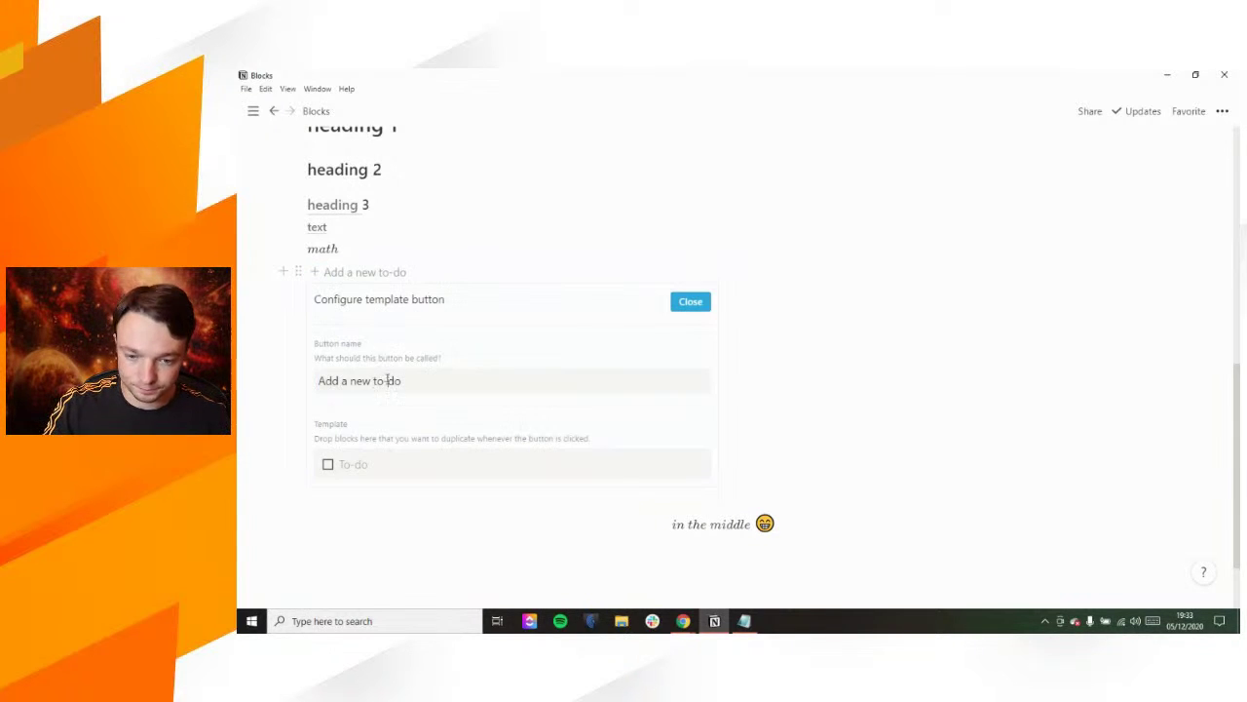
pyautogui.tripleClick(336, 381)
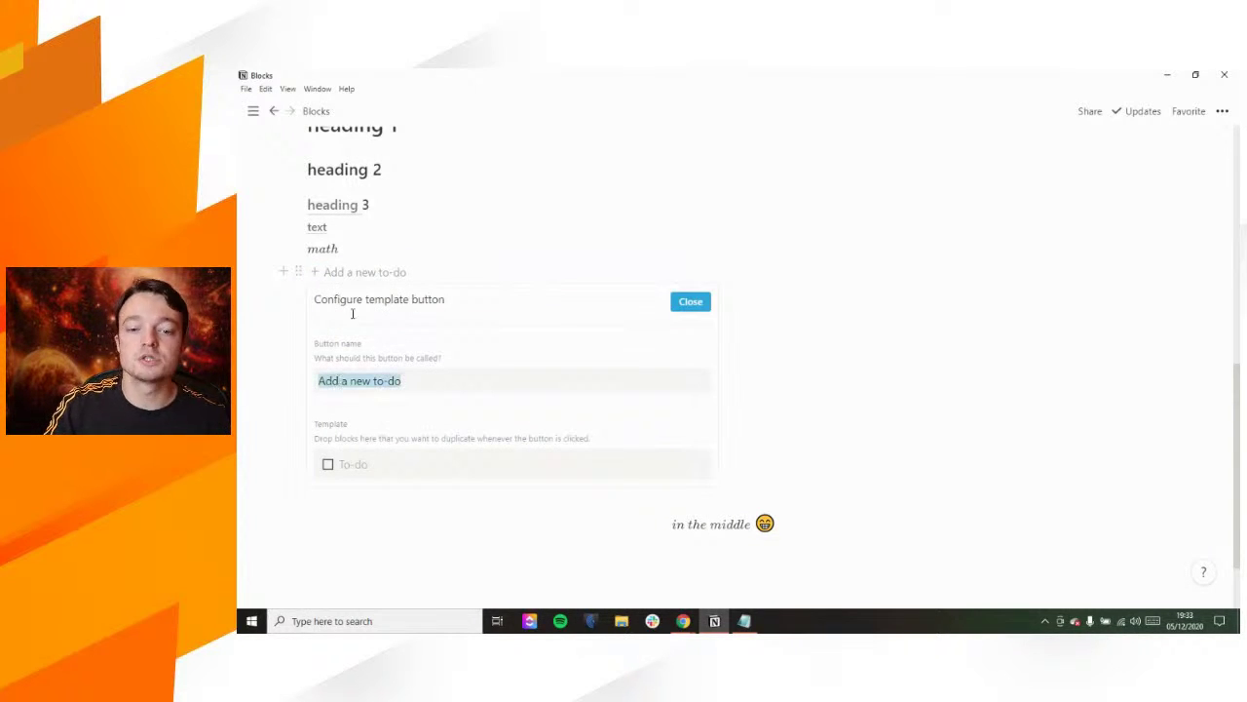
pyautogui.write('na')
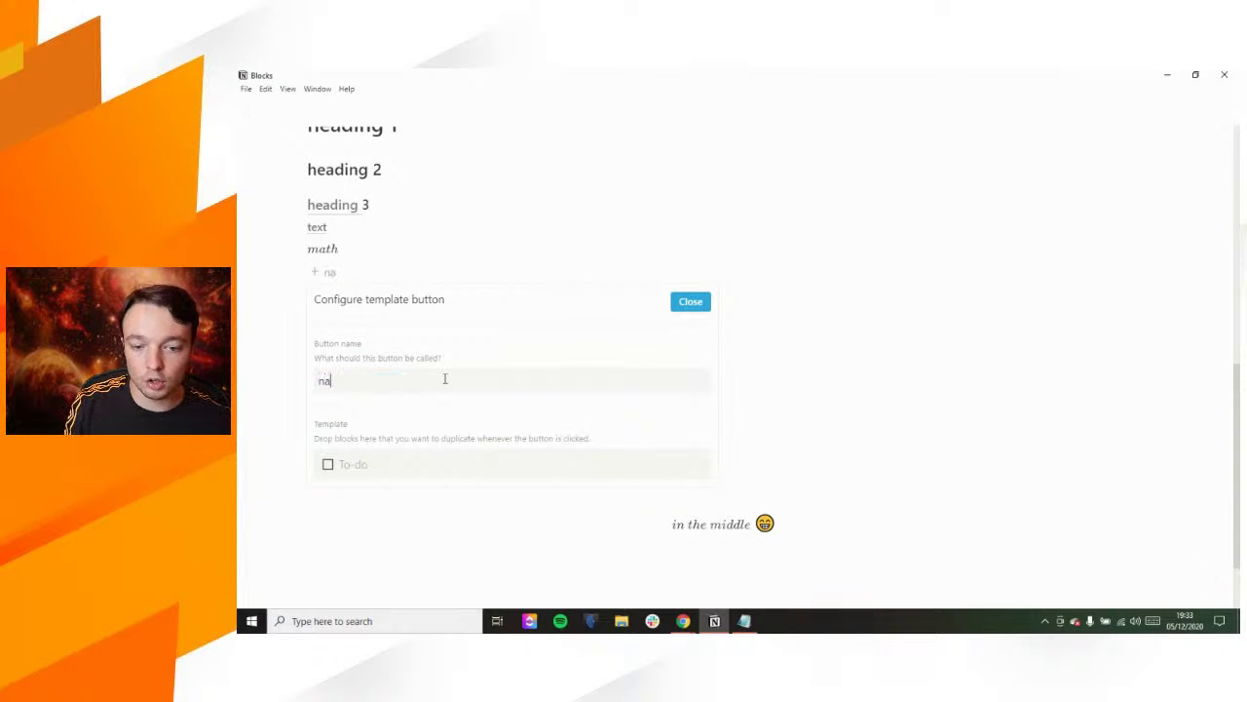
pyautogui.write('me of the template block')
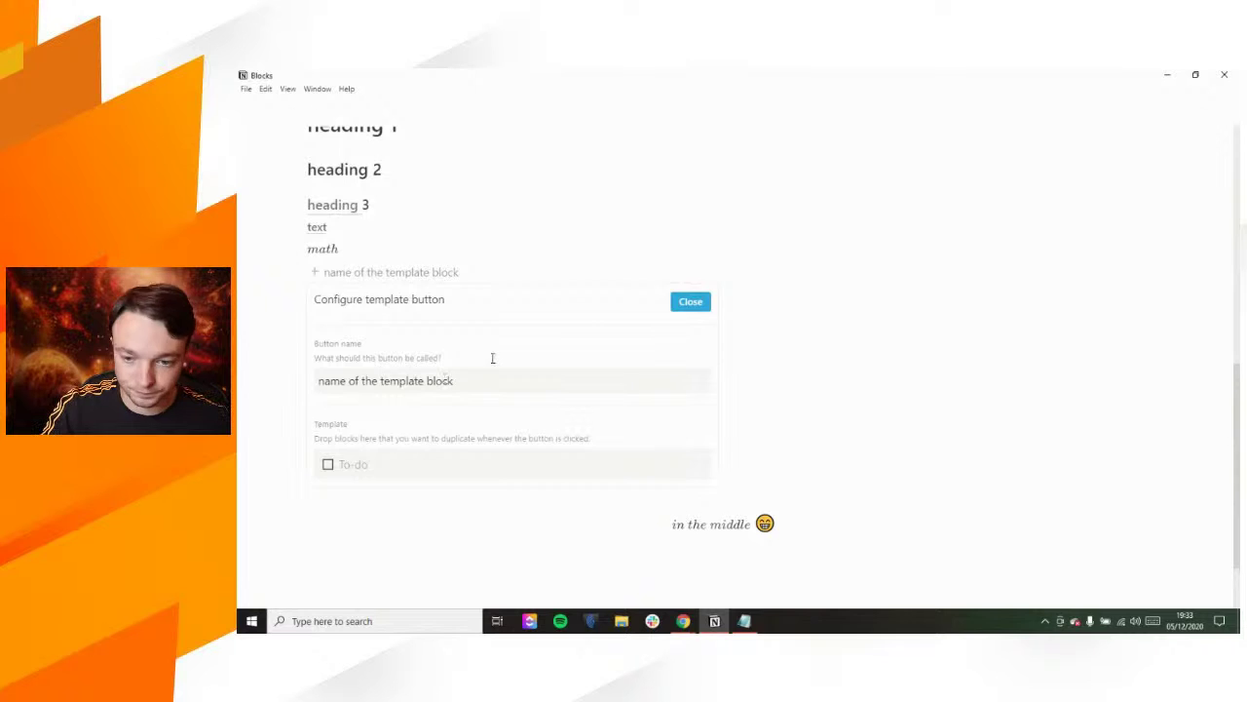
pyautogui.click(690, 301)
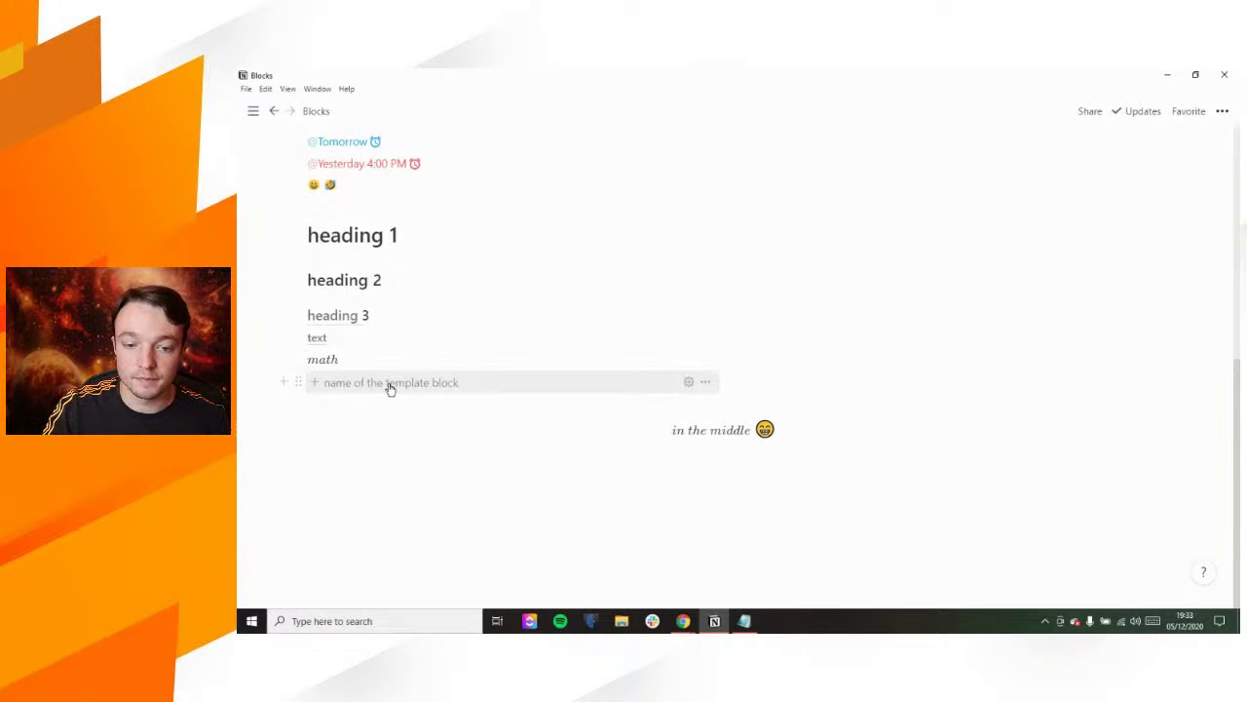
# Step: Reopen the template button's configuration and fill its template with a to-do "to do" and a text block "another block"
pyautogui.click(689, 382)
pyautogui.click(341, 464)
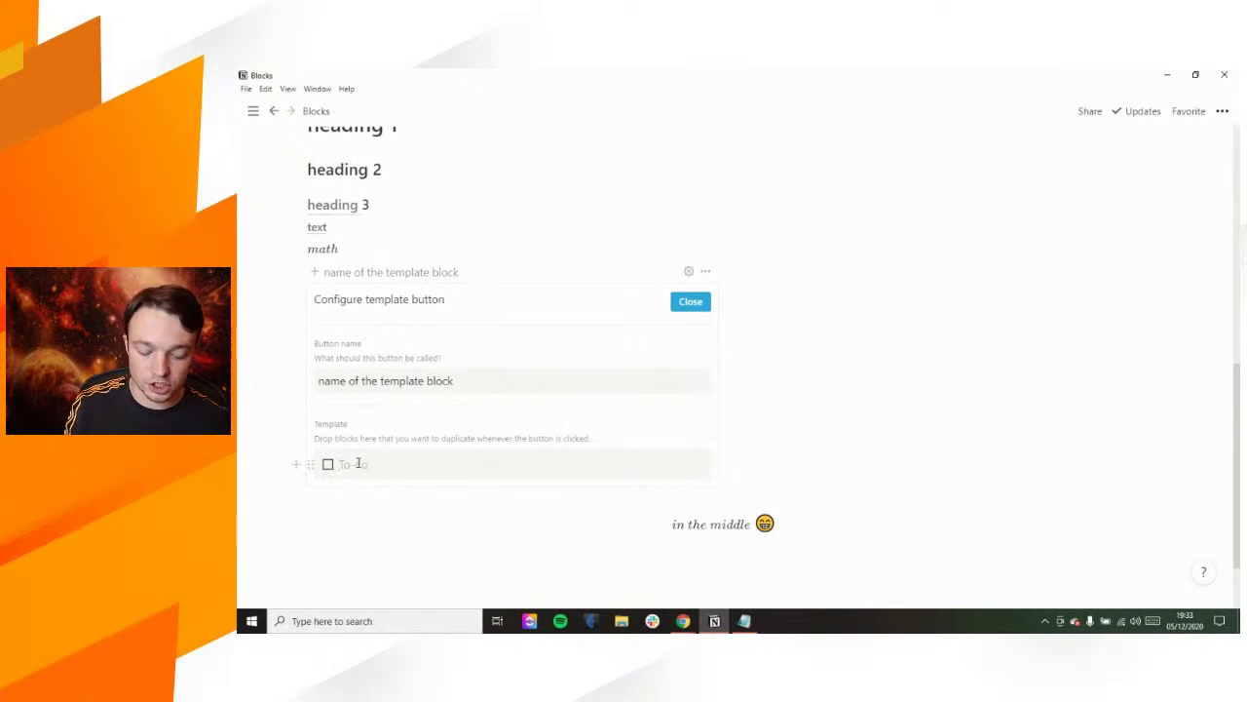
pyautogui.write('to do')
pyautogui.press('Return')
pyautogui.press('BackSpace')
pyautogui.write('another block')
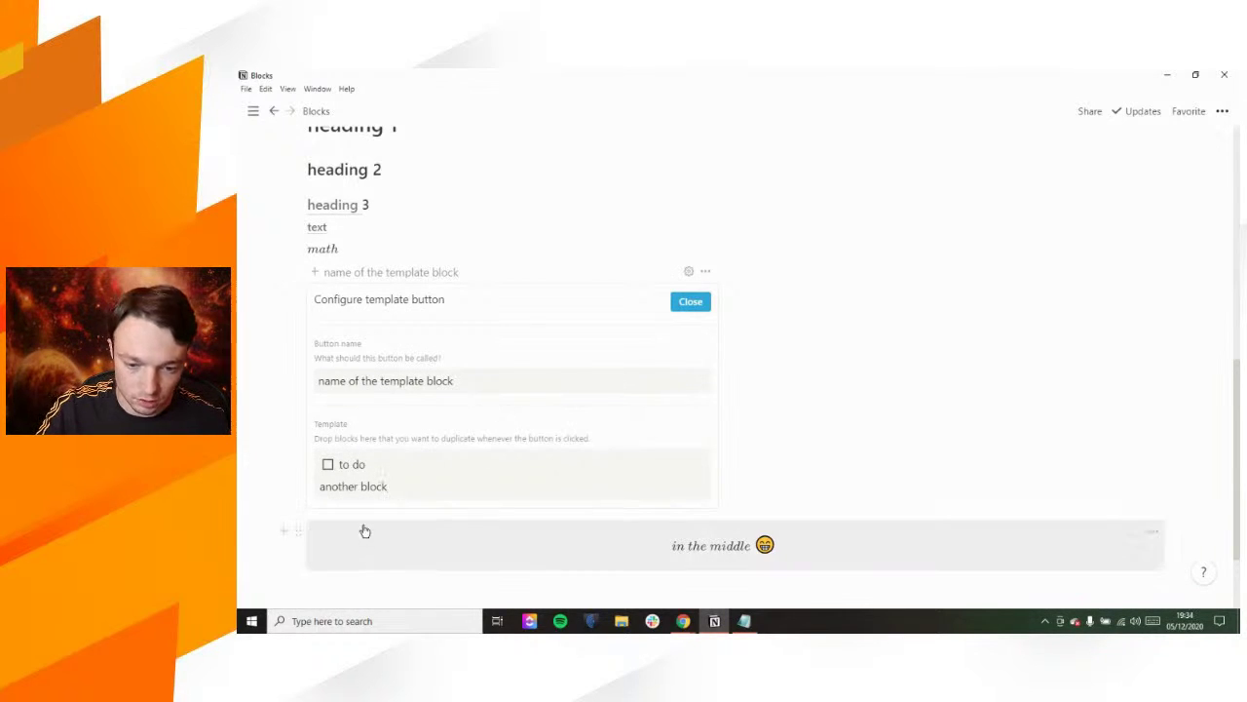
# Step: Add the note "make cheatsheet for inline math fonts" below the second "page 2" link
pyautogui.scroll(3, 924, 225)
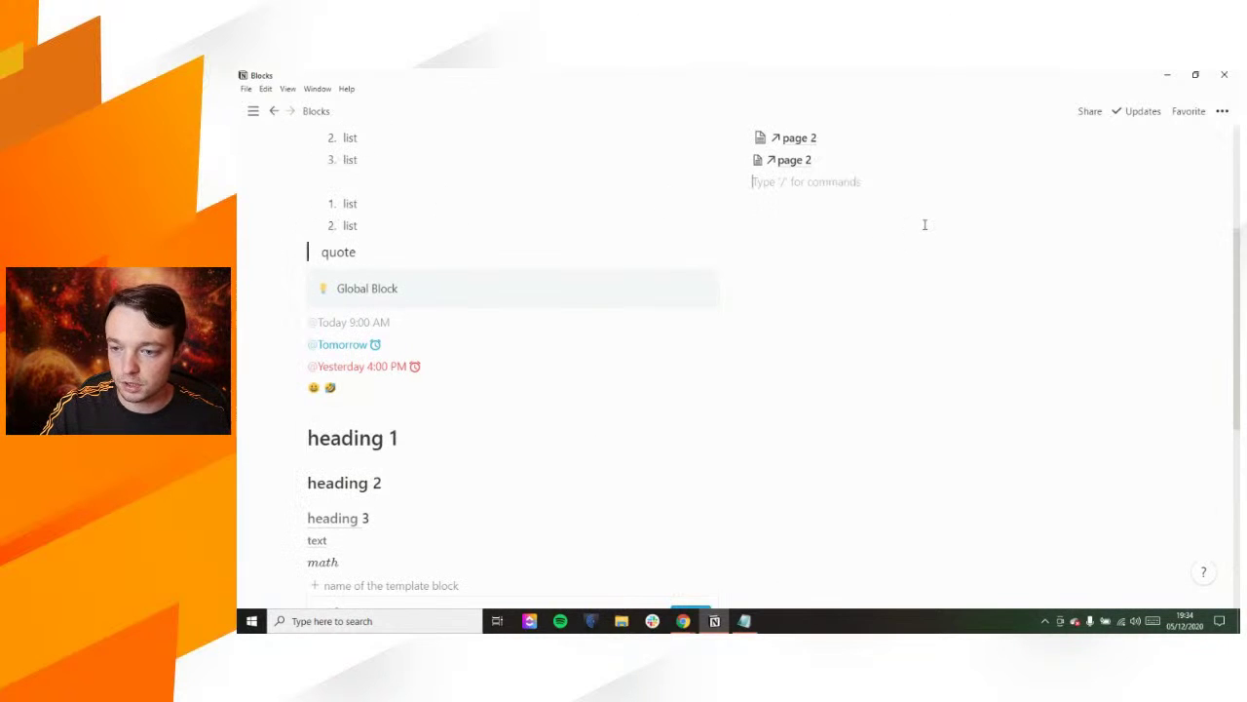
pyautogui.write('ke cheatshee')
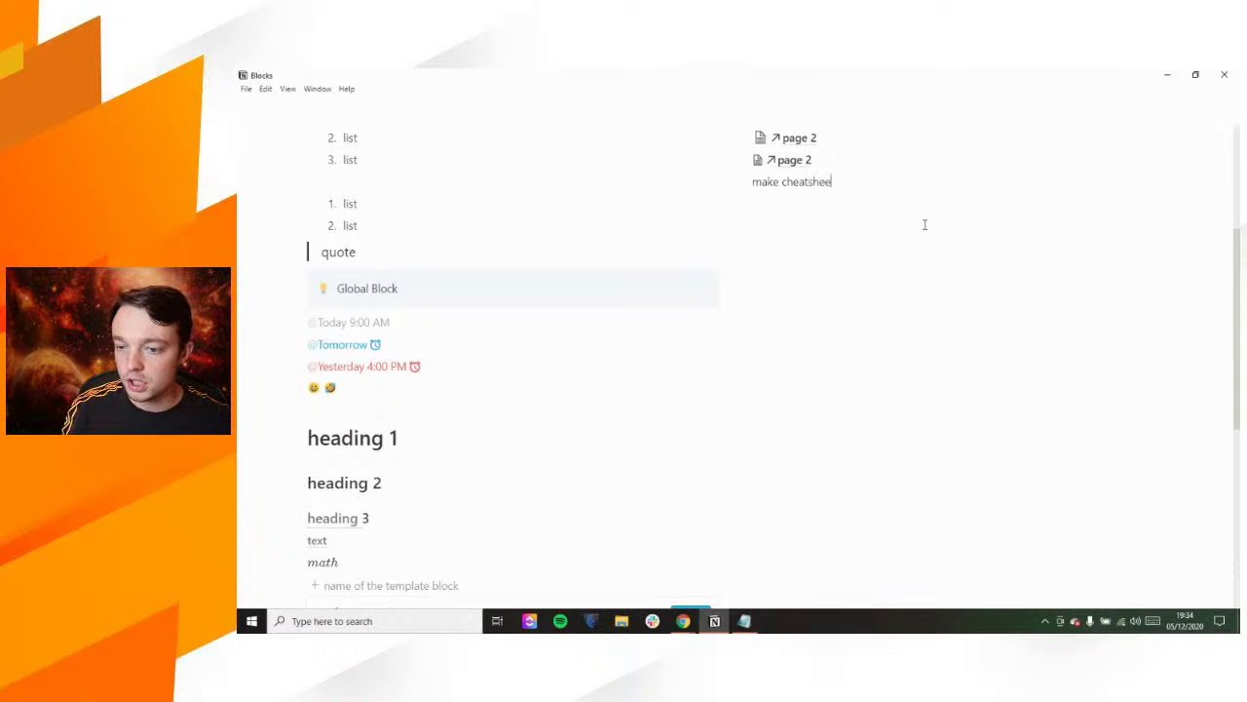
pyautogui.write('t for inline math fonts')
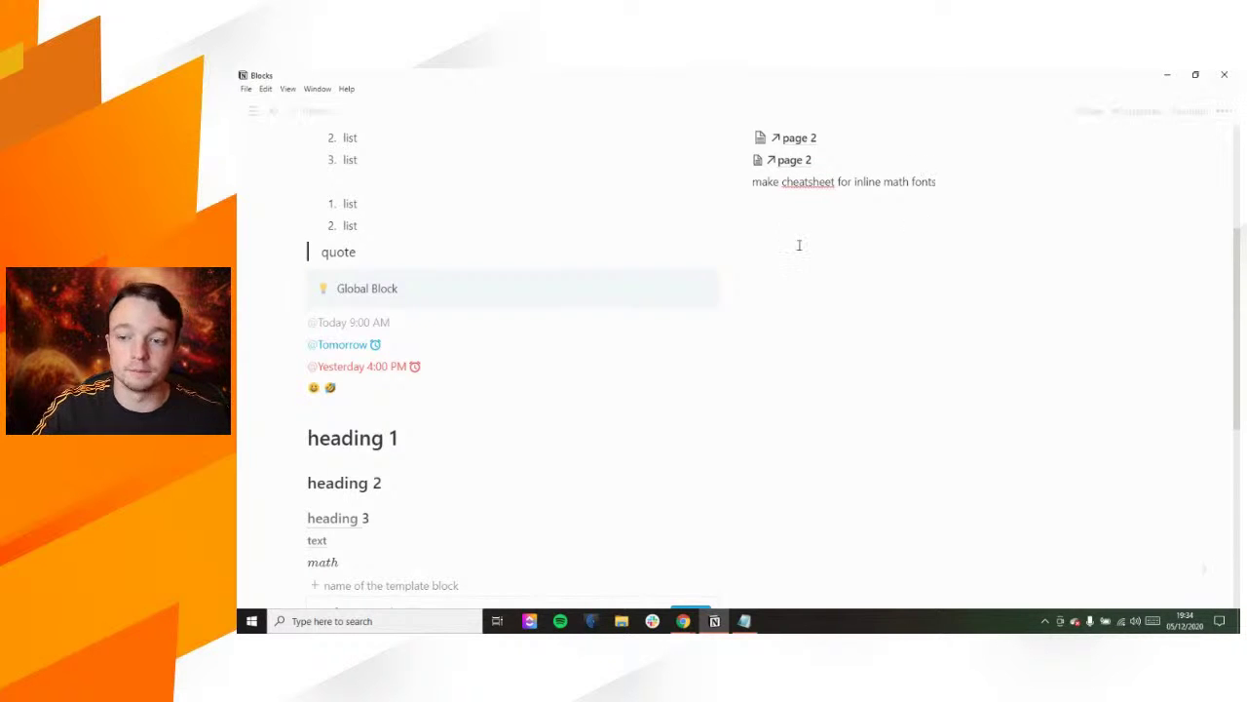
# Step: Close the template button's configuration and run the button once to generate its blocks
pyautogui.scroll(-3, 799, 245)
pyautogui.scroll(-1, 799, 245)
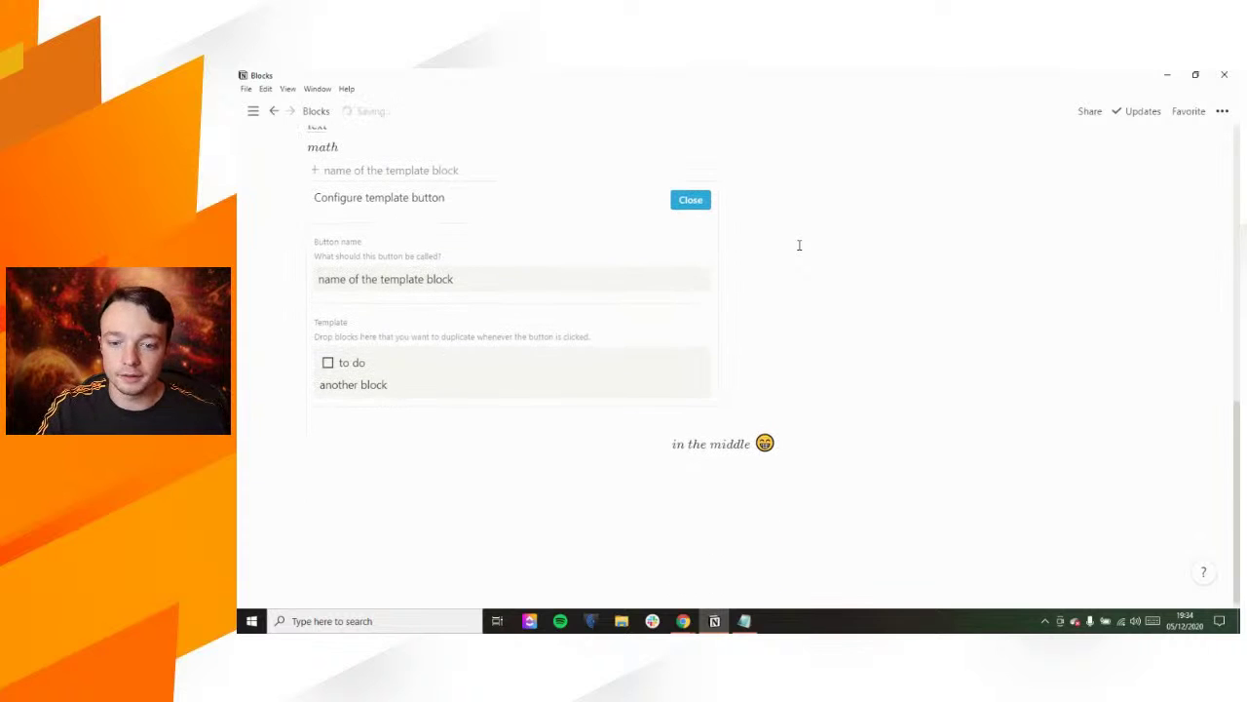
pyautogui.click(413, 384)
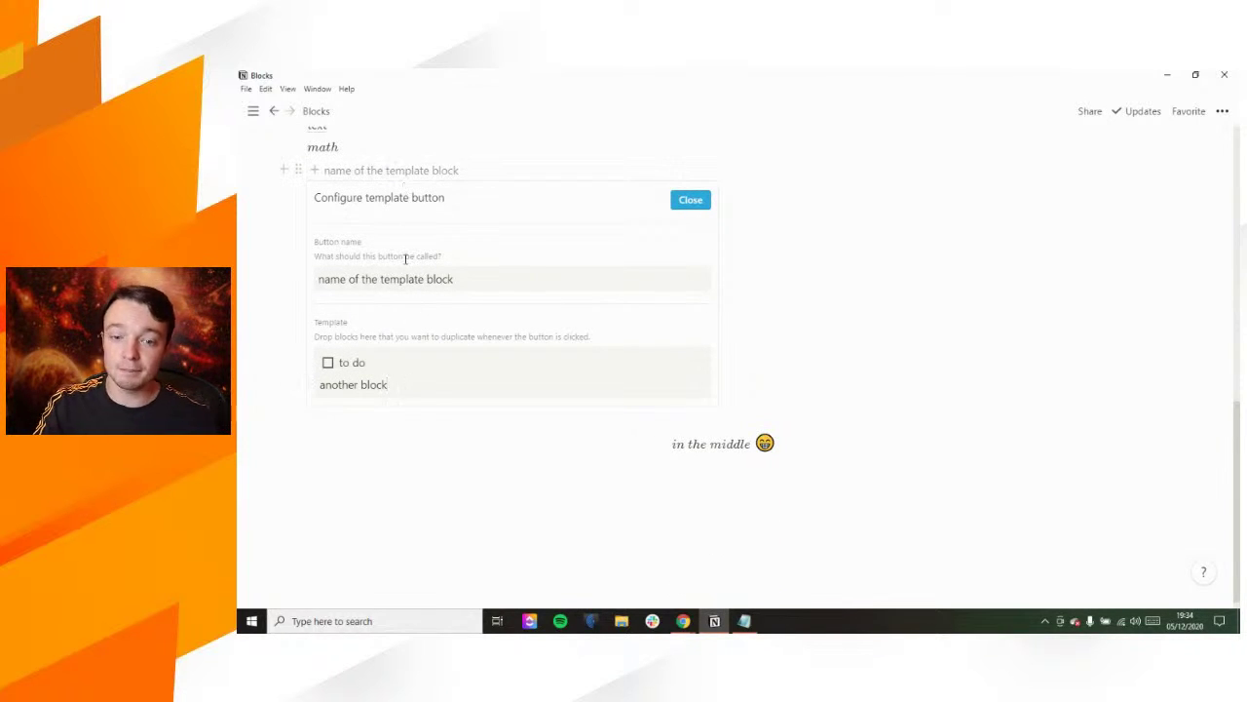
pyautogui.scroll(1, 406, 258)
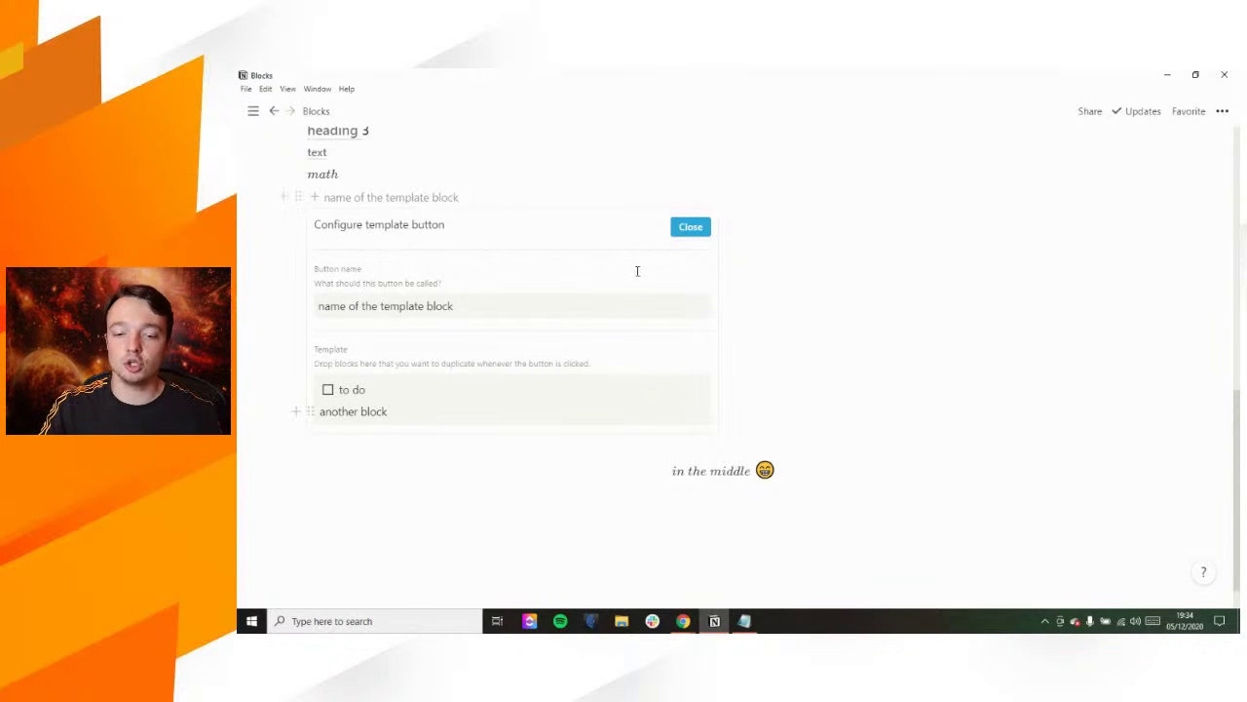
pyautogui.click(691, 227)
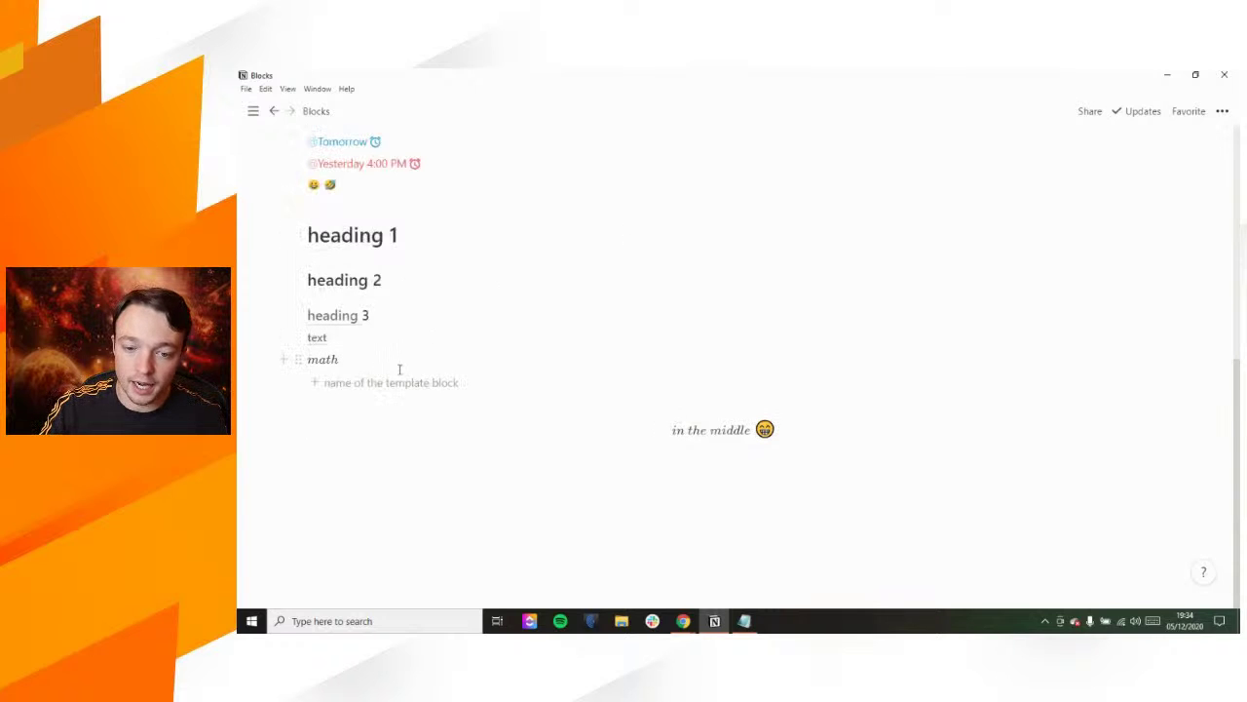
pyautogui.click(340, 384)
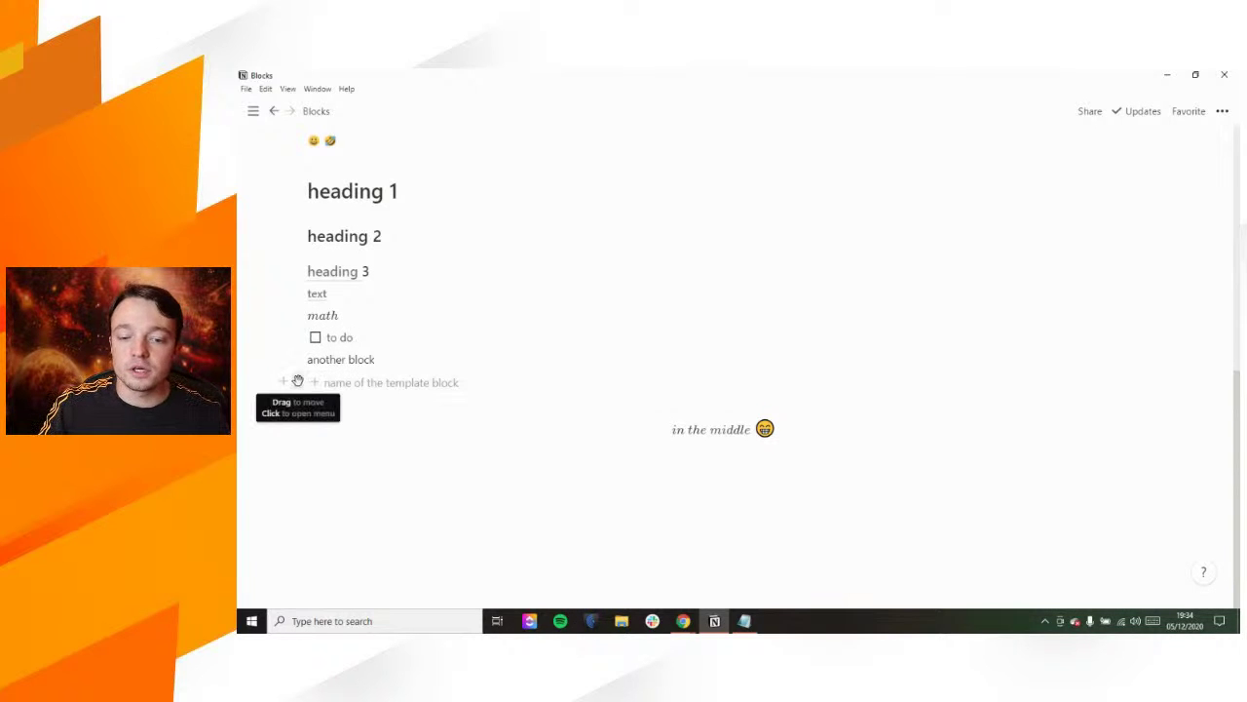
# Step: Move the template button directly below the "math" line and delete the generated "to do" and "another block" blocks
pyautogui.moveTo(298, 381); pyautogui.dragTo(309, 336)
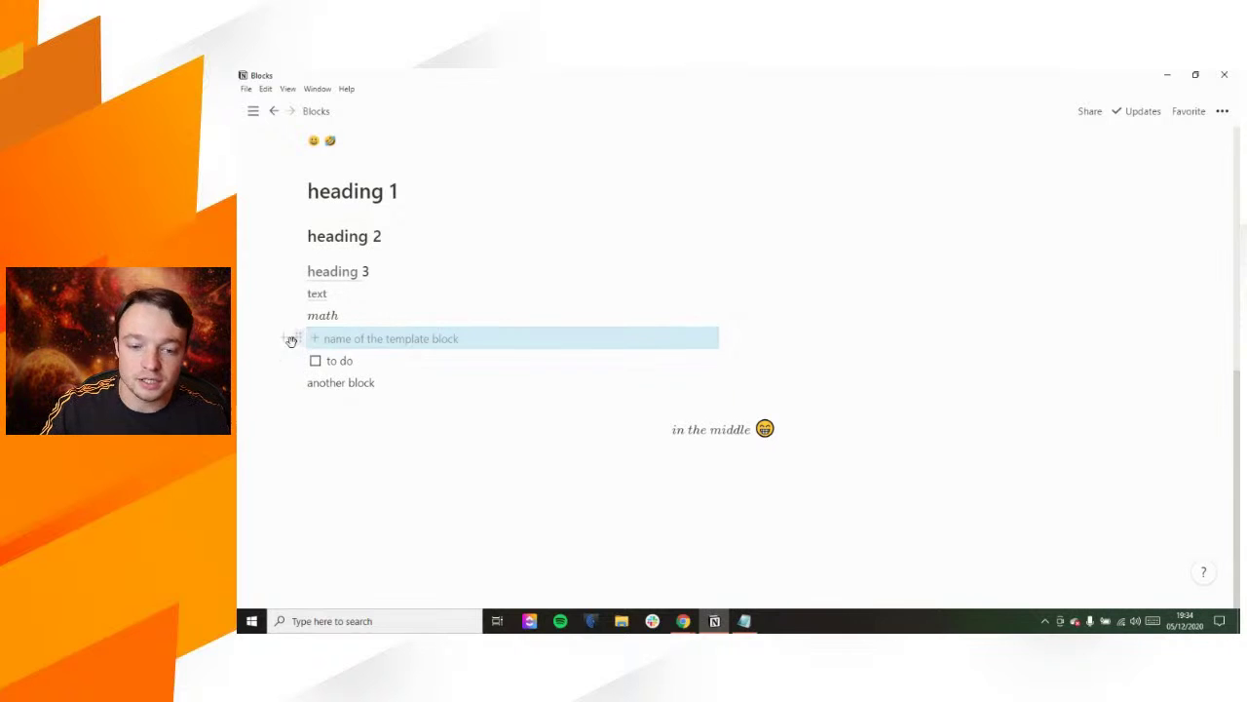
pyautogui.click(283, 338)
pyautogui.click(338, 362)
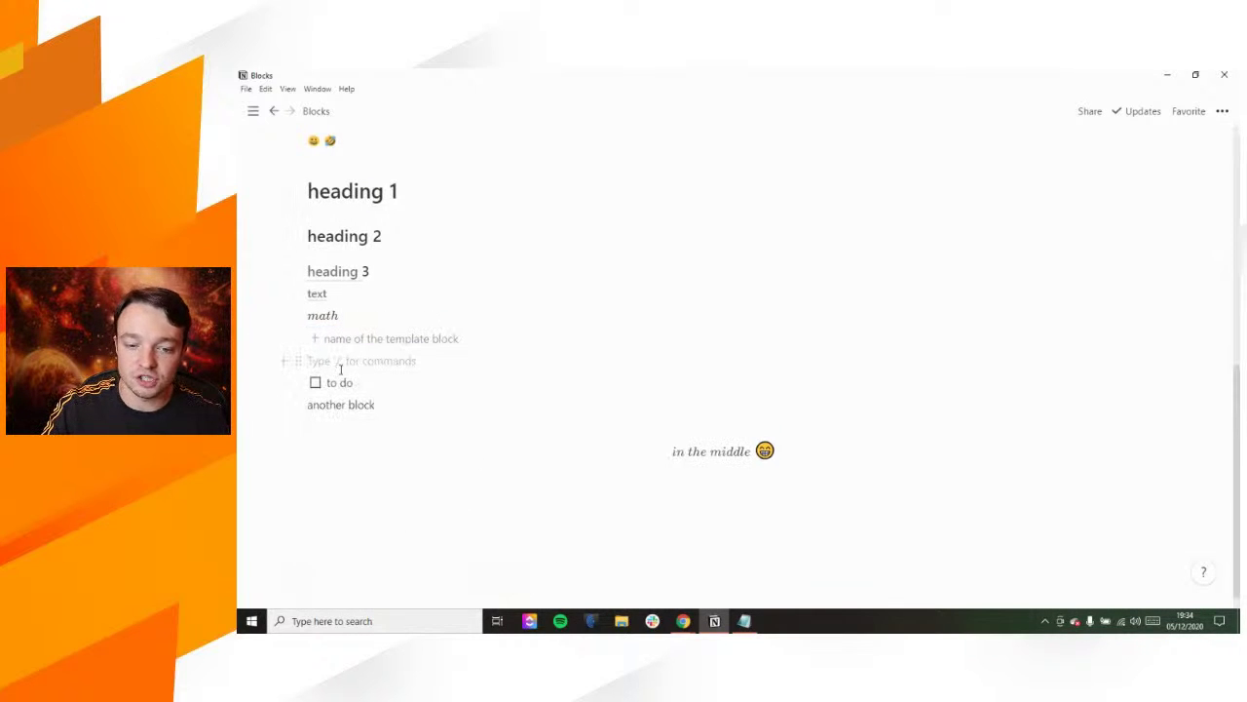
pyautogui.moveTo(358, 408); pyautogui.dragTo(351, 381)
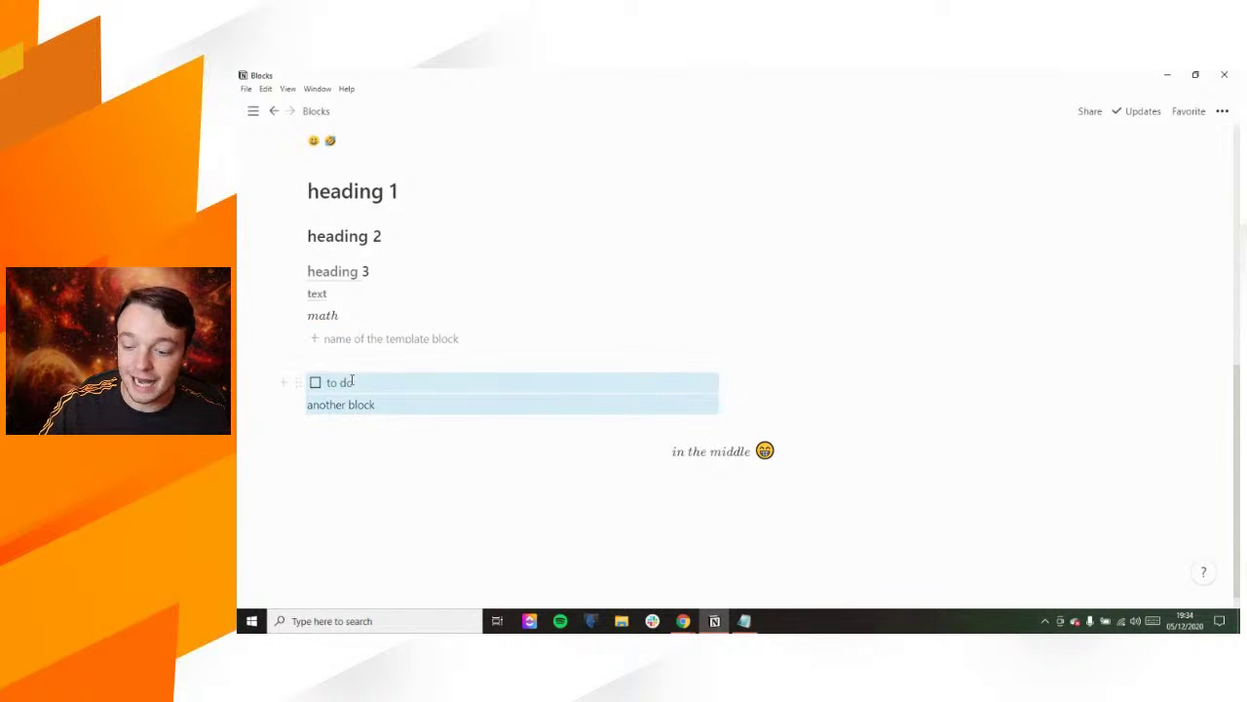
pyautogui.press('Delete')
# Step: Run the template button repeatedly to generate several sets of blocks, and delete all of them
pyautogui.click(351, 362)
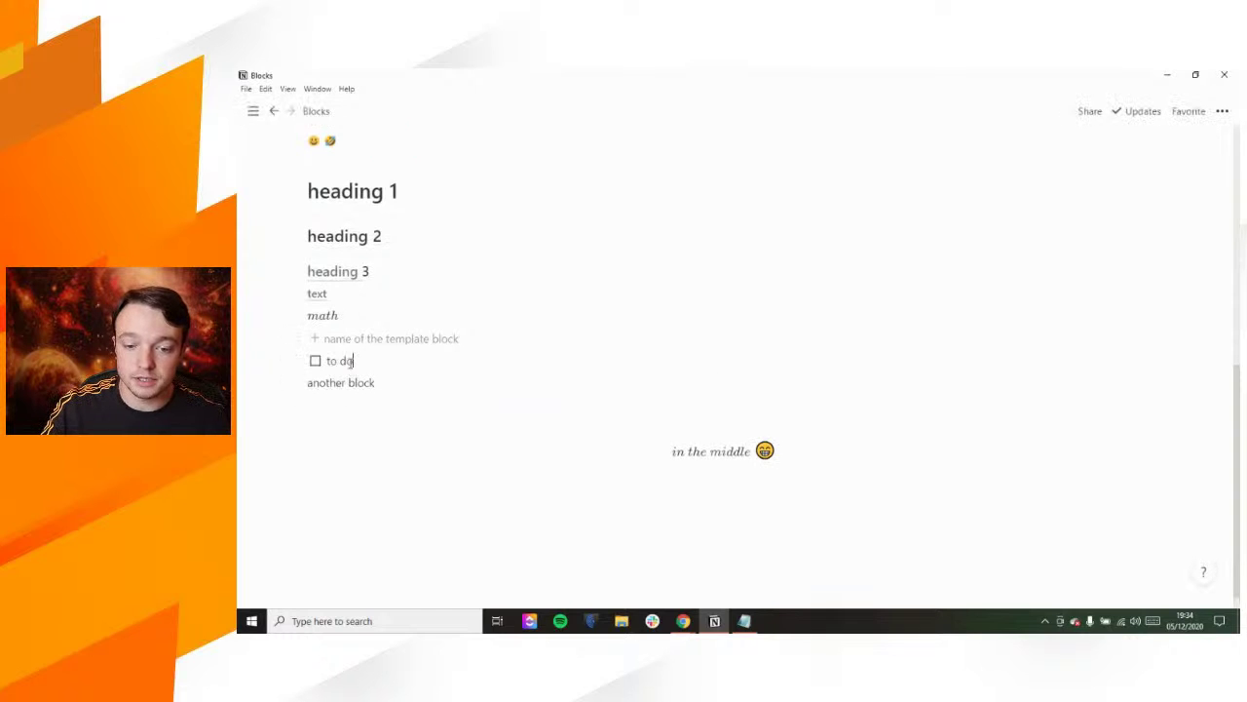
pyautogui.click(341, 347)
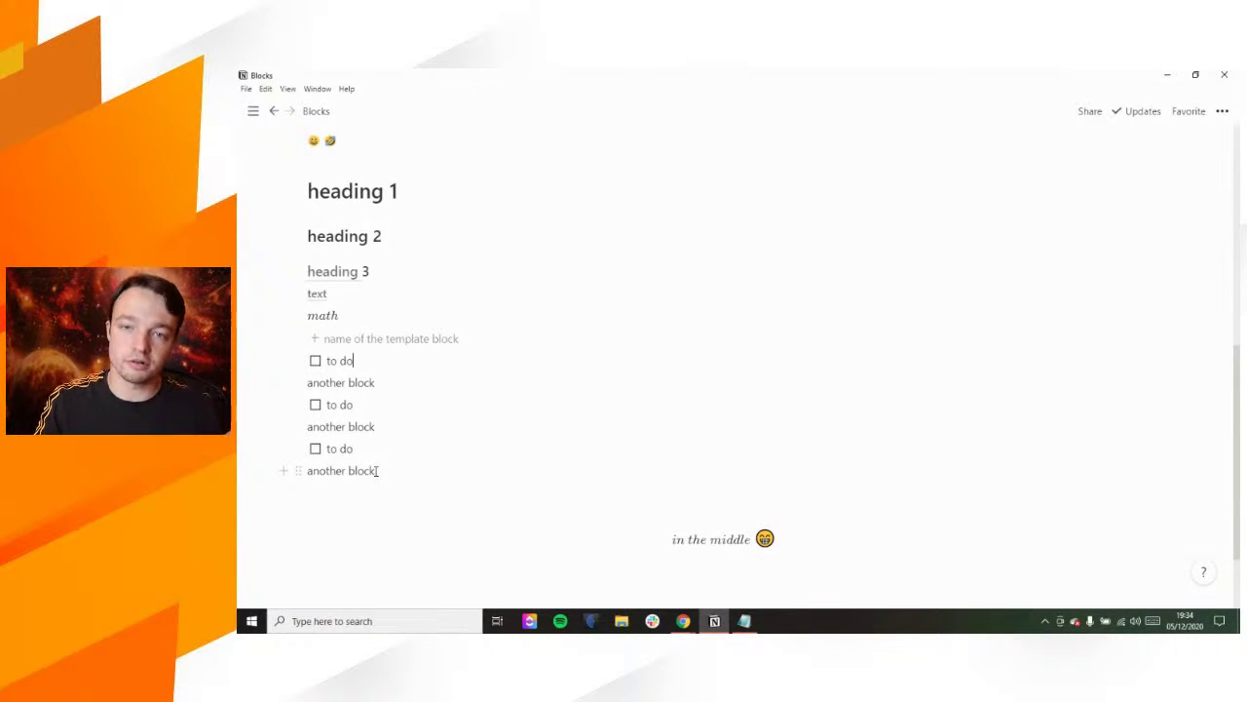
pyautogui.moveTo(377, 470); pyautogui.dragTo(340, 362)
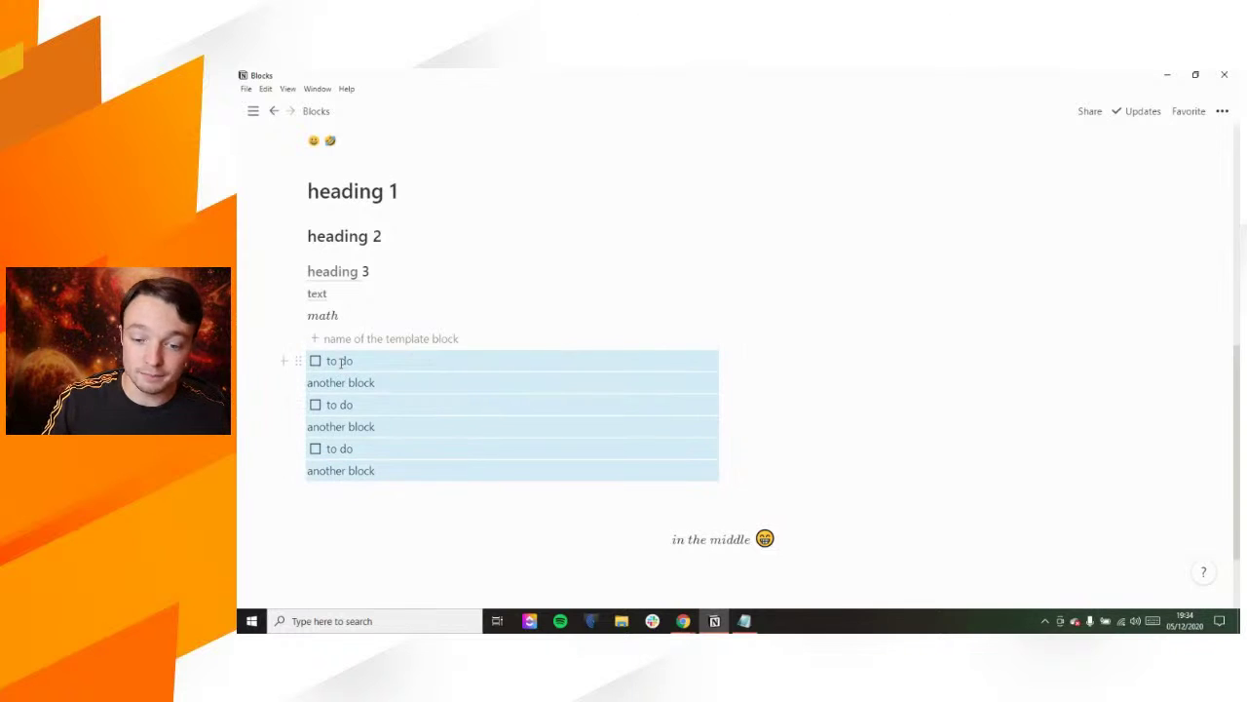
pyautogui.press('Delete')
# Step: Reopen the template button's configuration and add a text line "page" between "to do" and "another block" in the template
pyautogui.scroll(2, 457, 259)
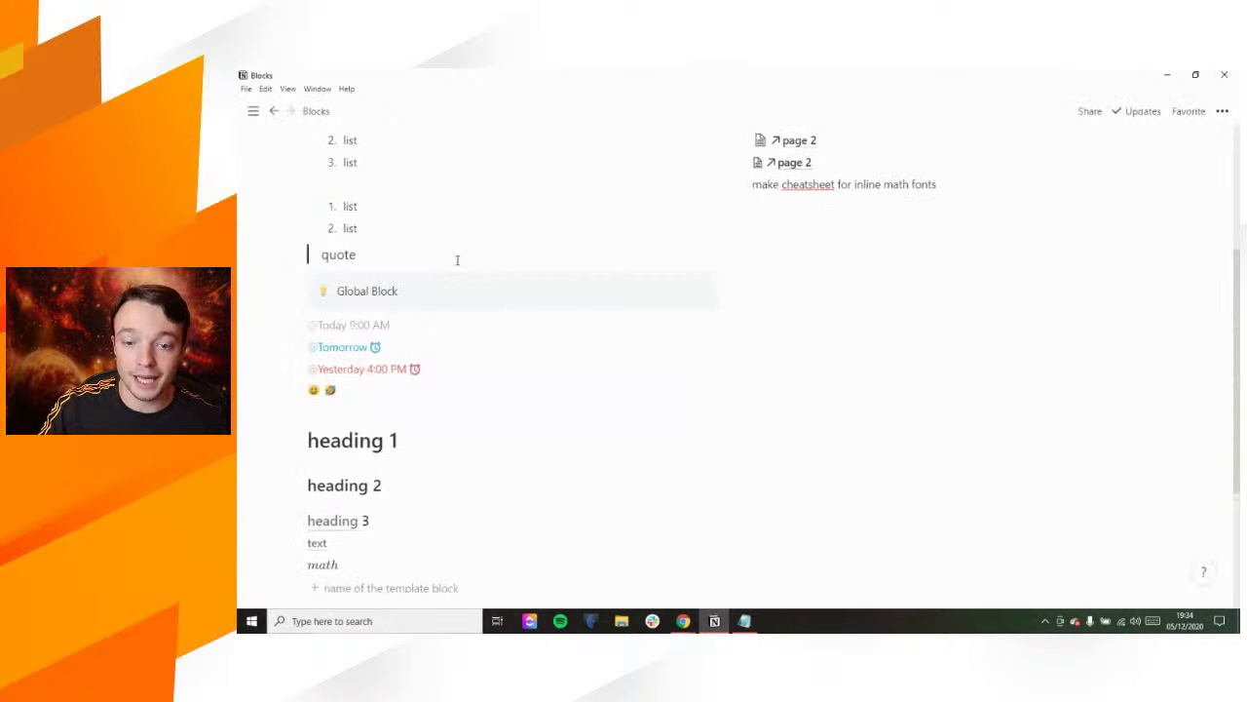
pyautogui.scroll(3, 457, 259)
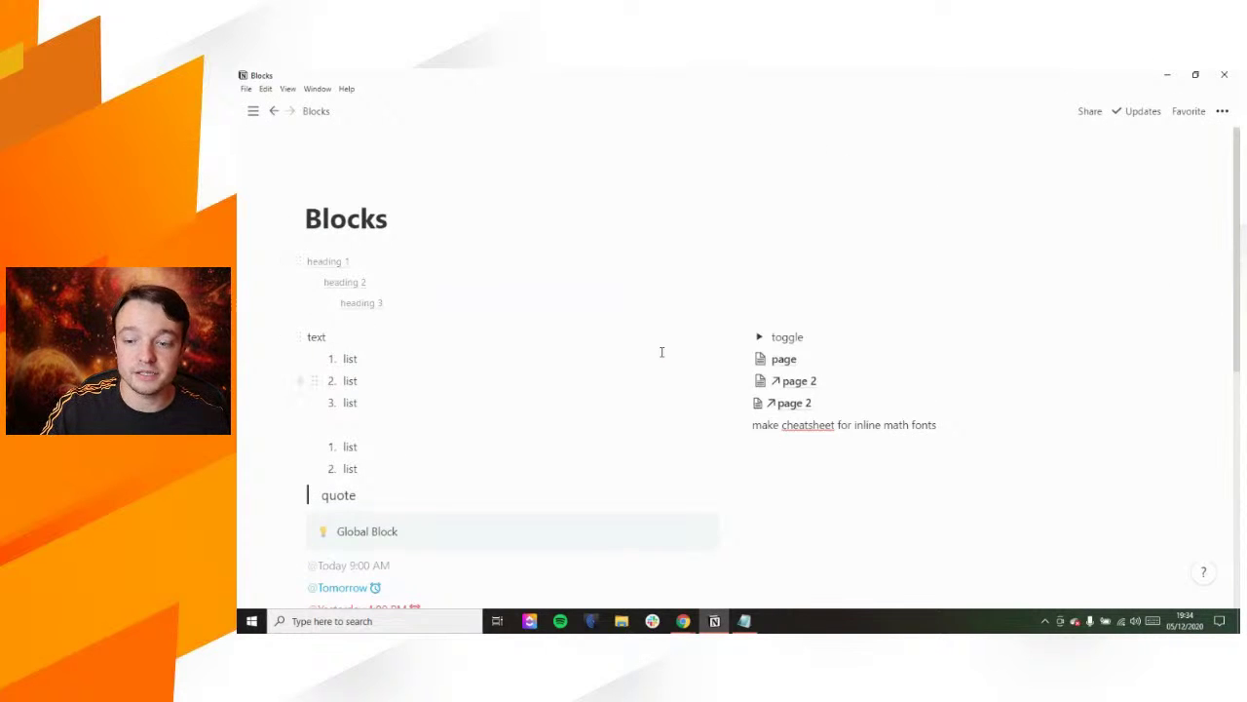
pyautogui.scroll(-5, 482, 471)
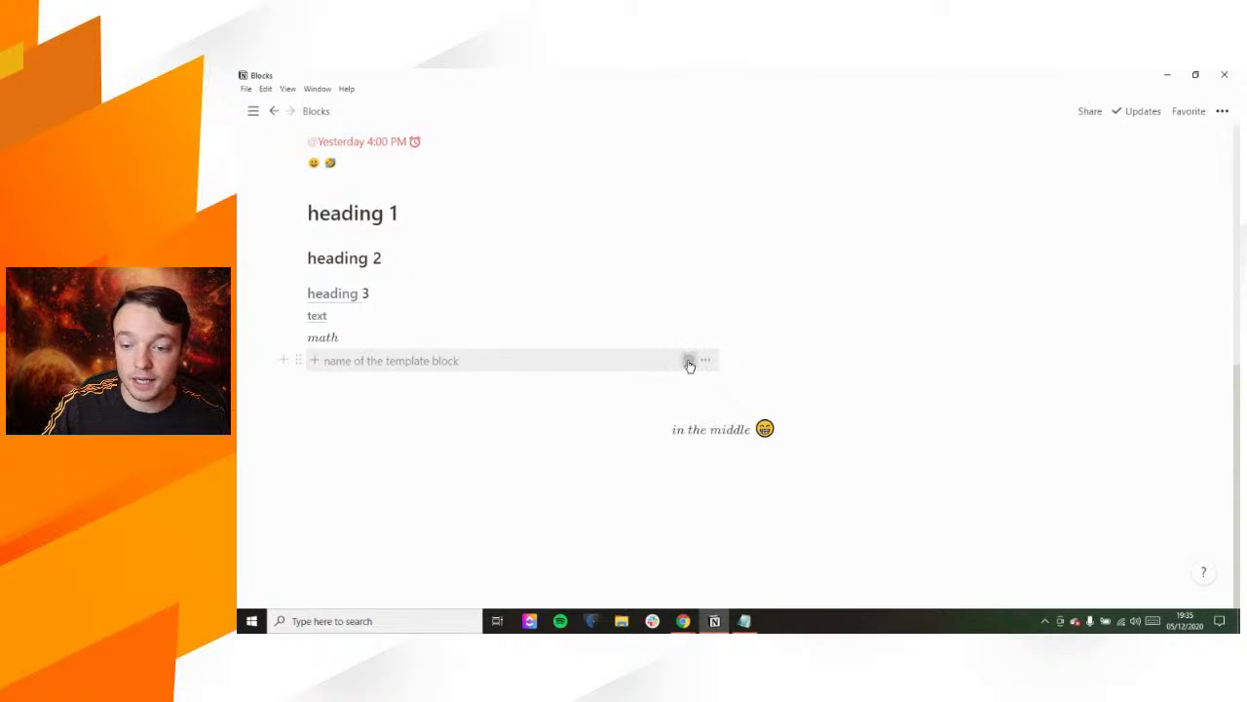
pyautogui.click(689, 363)
pyautogui.scroll(-2, 498, 432)
pyautogui.click(408, 346)
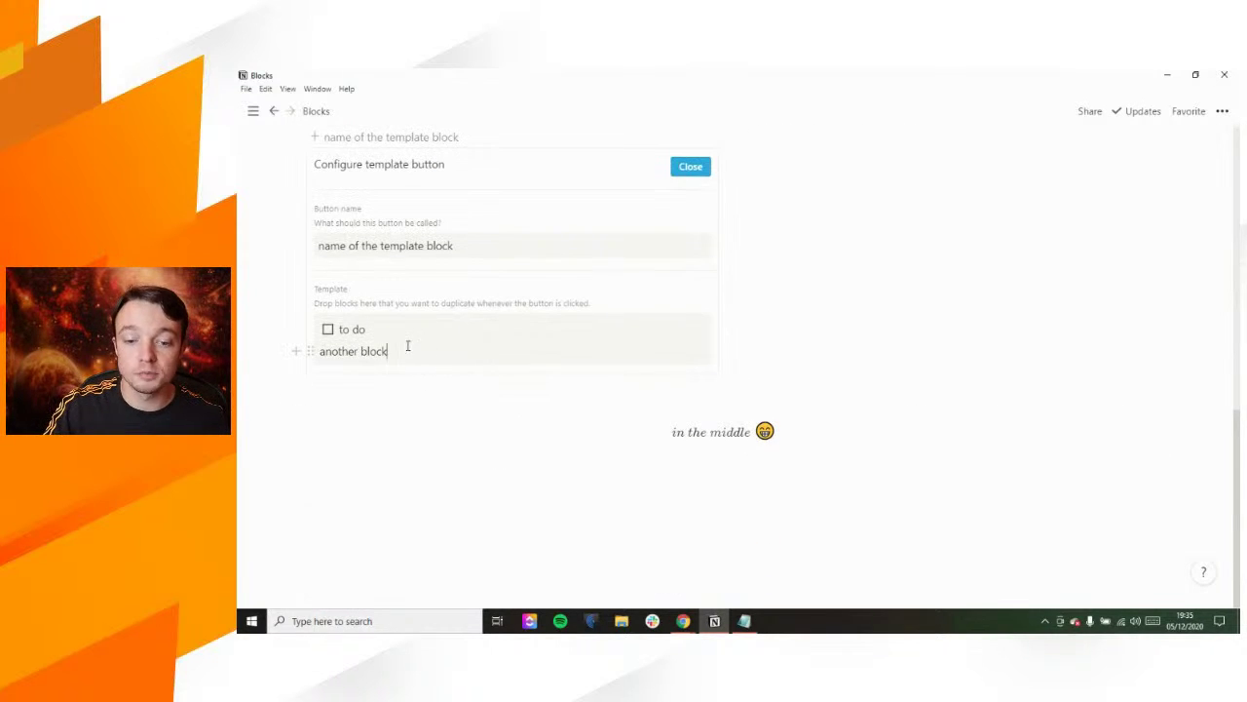
pyautogui.click(384, 333)
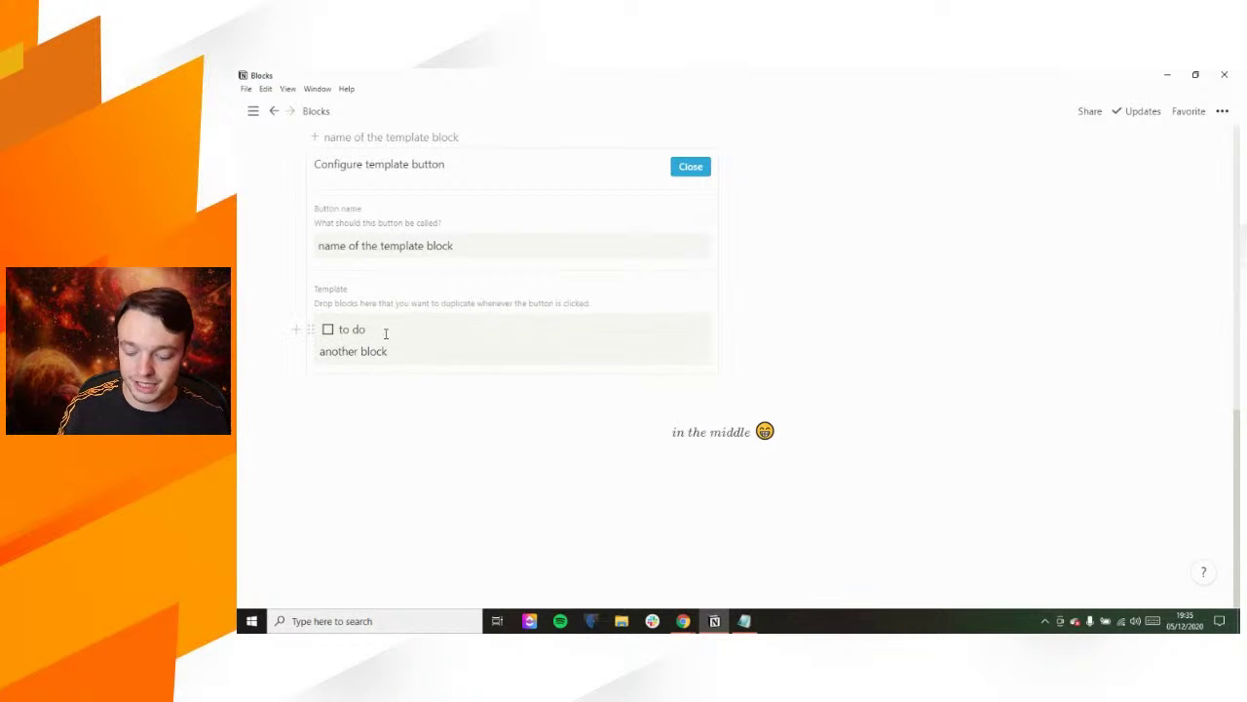
pyautogui.press('Return')
pyautogui.press('BackSpace')
pyautogui.write('page')
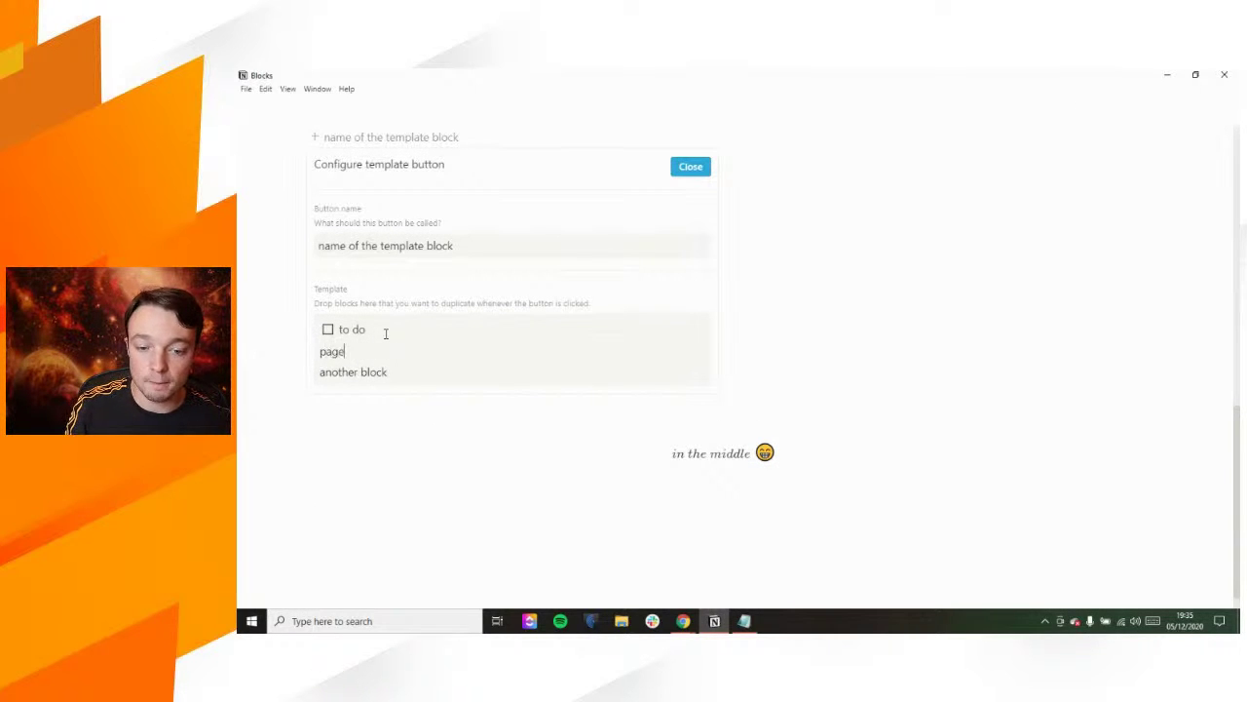
# Step: Turn the template's "page" line into a page and give it the lines "col 1" and "col 2" side by side in two columns
pyautogui.hotkey('ctrl', 'alt', '9')
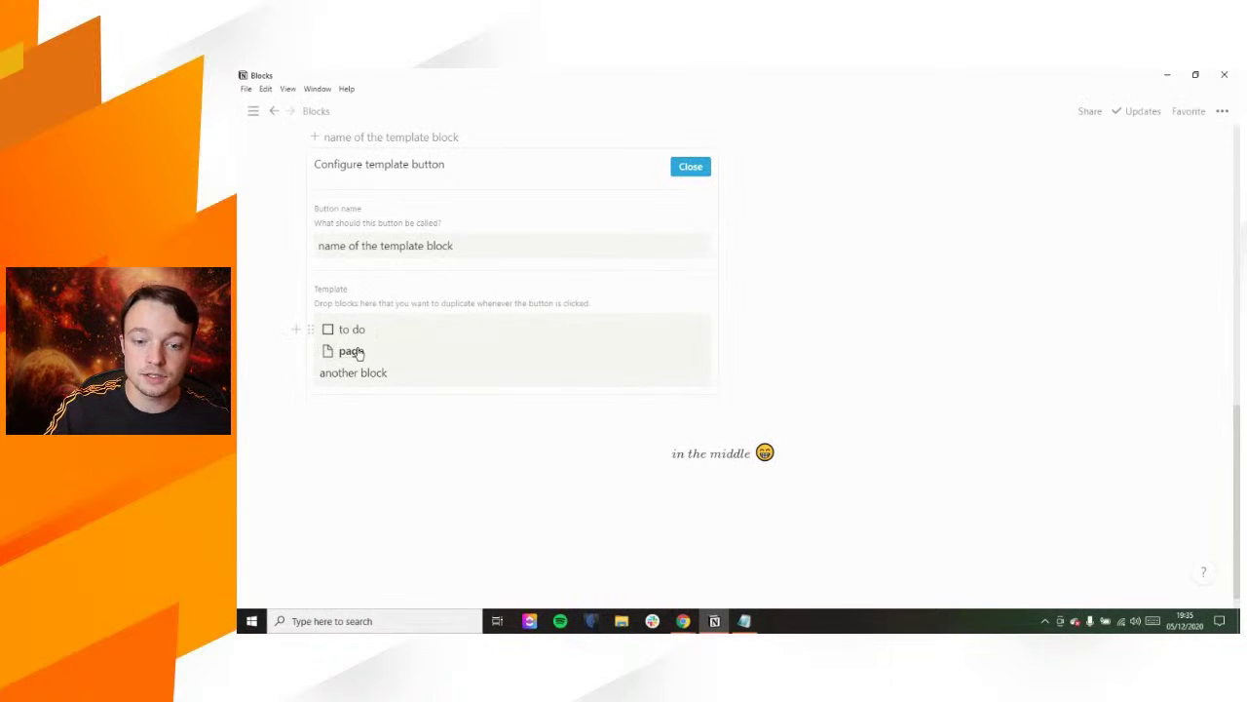
pyautogui.click(355, 353)
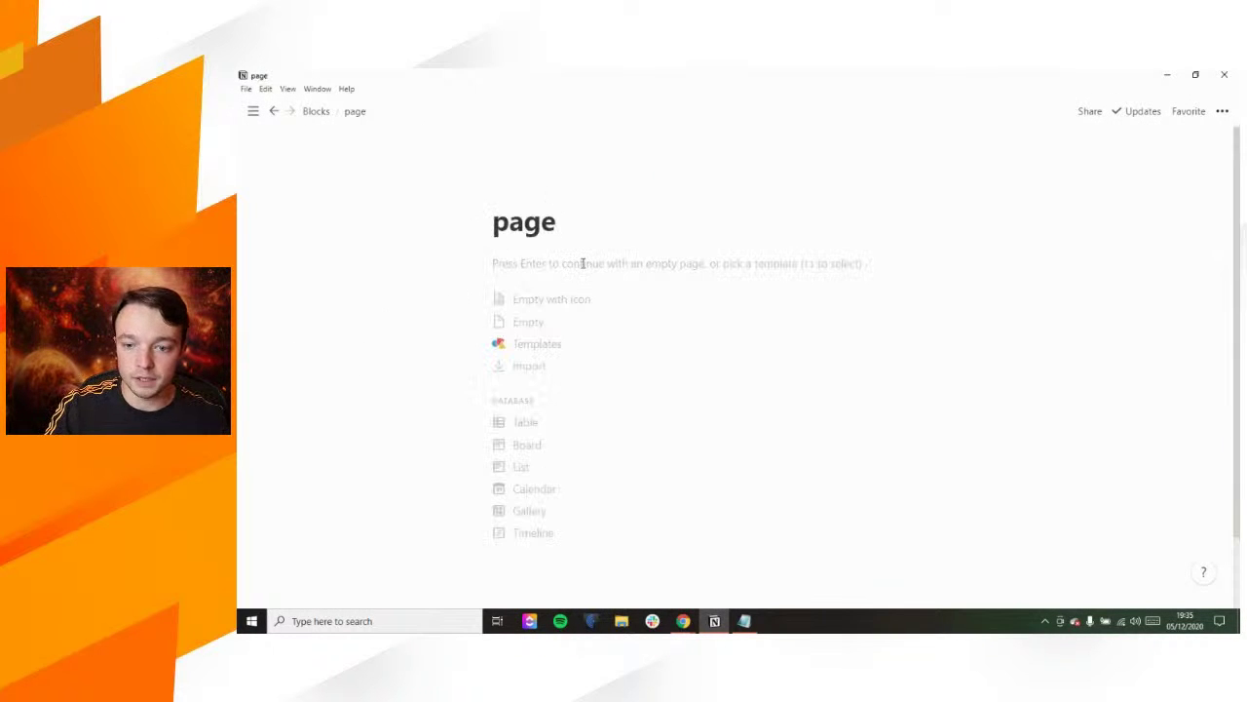
pyautogui.press('Return')
pyautogui.write('col 1')
pyautogui.press('Return')
pyautogui.write('col 2')
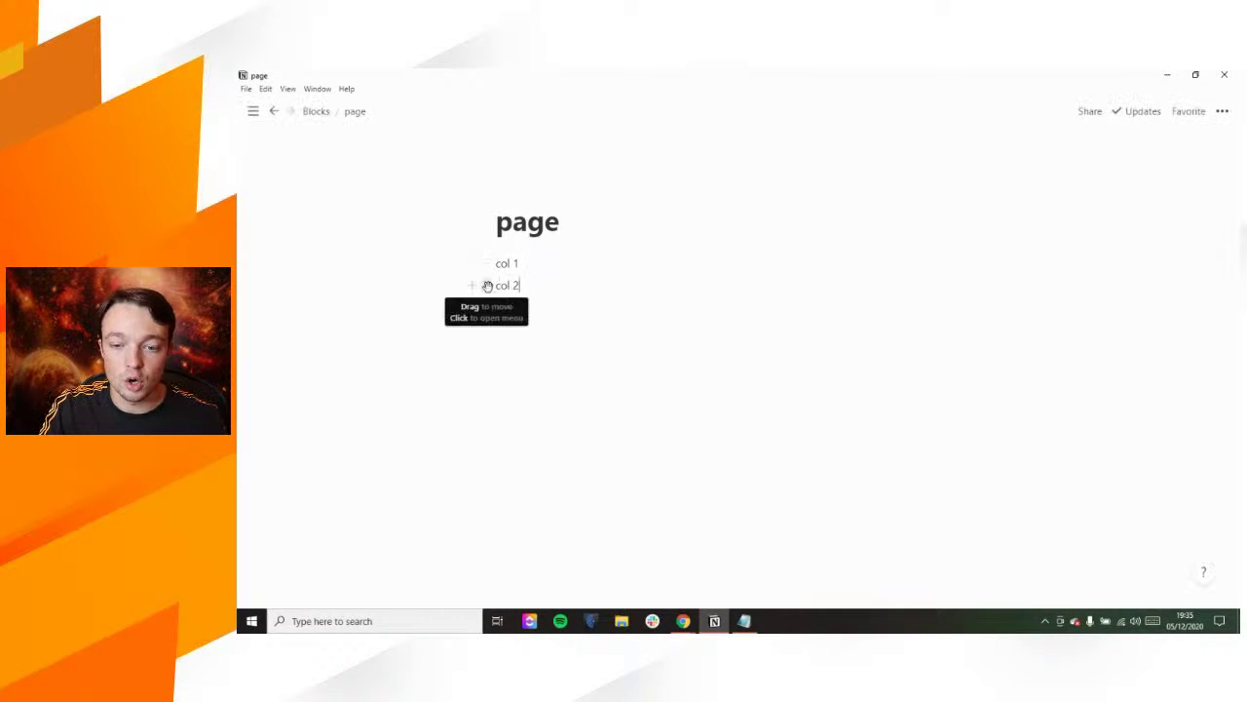
pyautogui.moveTo(488, 285); pyautogui.dragTo(1038, 259)
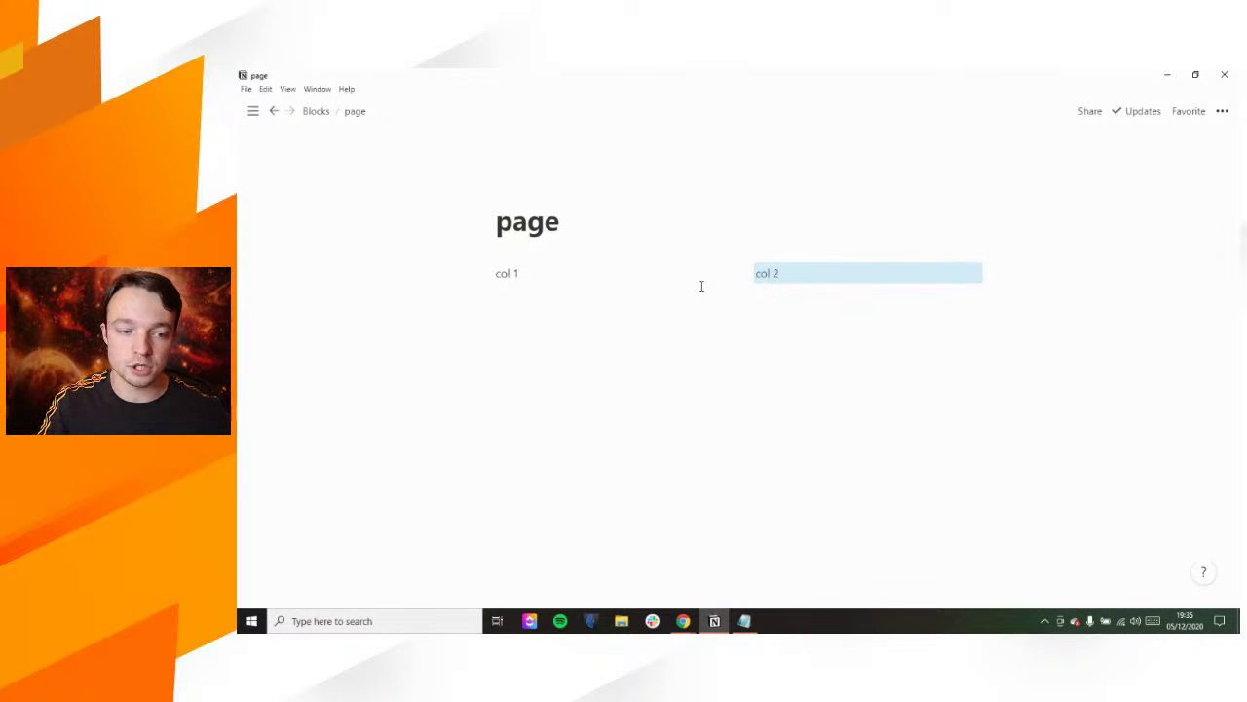
pyautogui.click(618, 278)
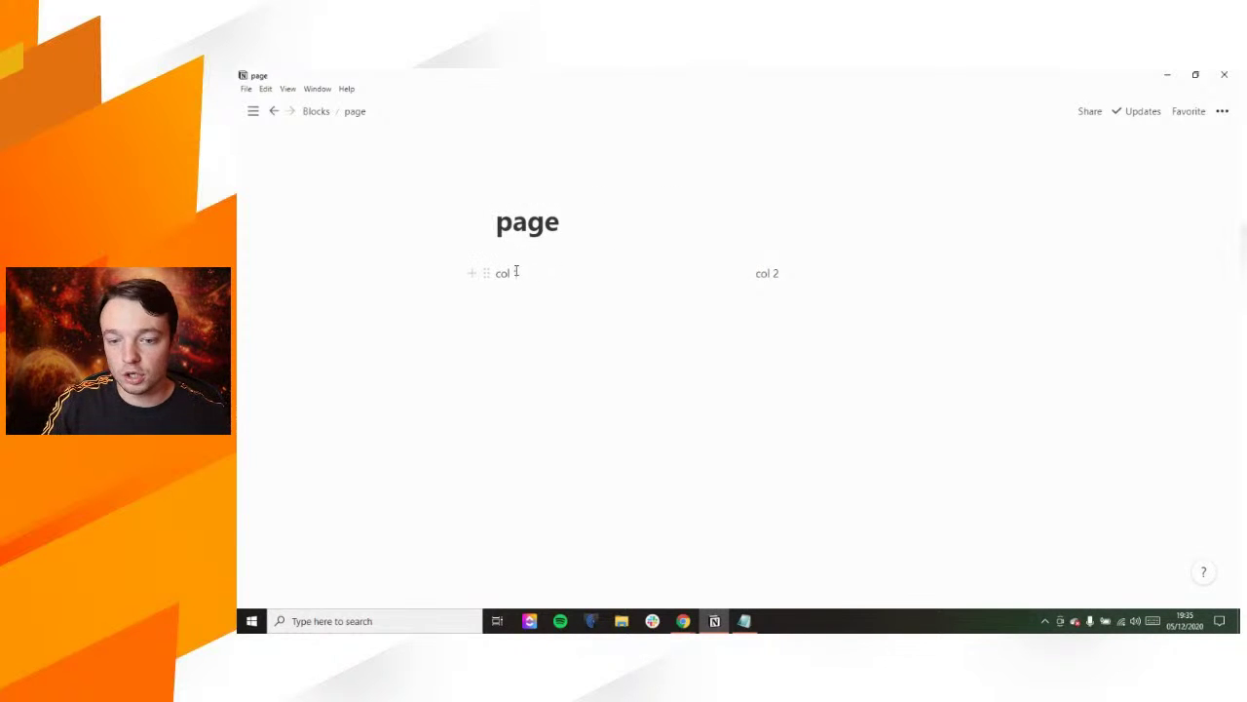
# Step: Return to the Blocks page, reopen the template button's configuration and turn the "page" block in the template into text
pyautogui.click(316, 112)
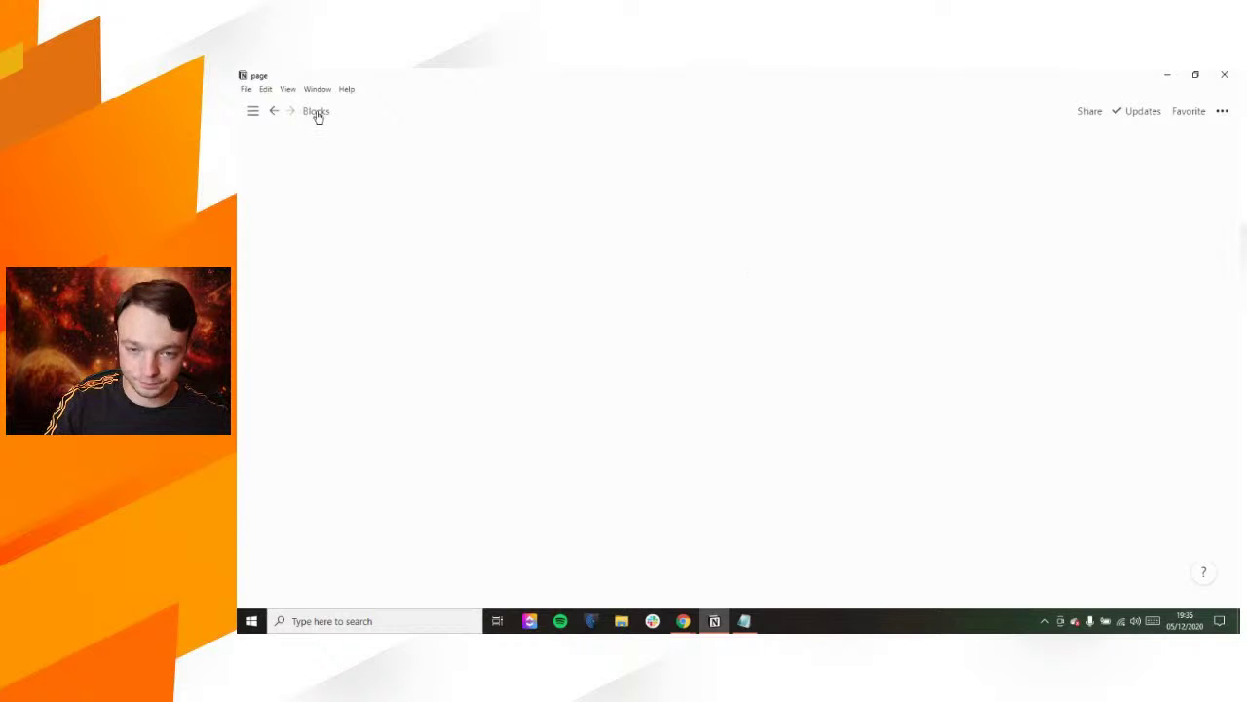
pyautogui.scroll(-3, 433, 370)
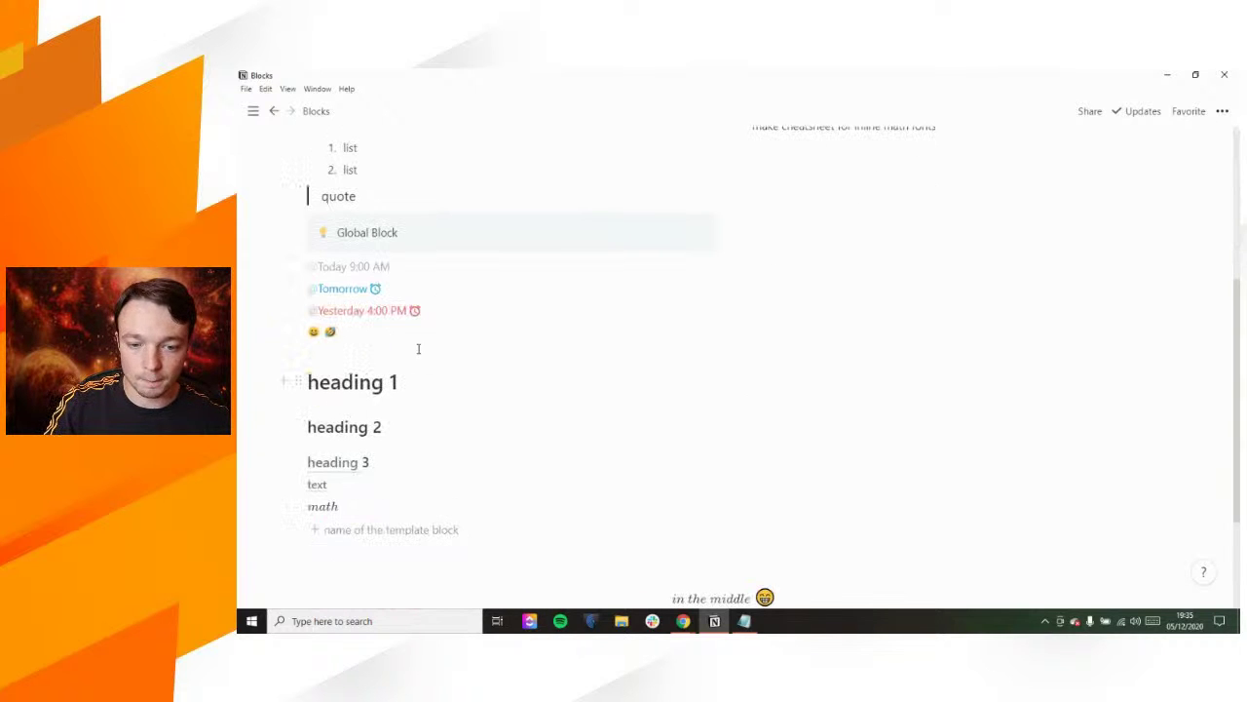
pyautogui.scroll(-2, 411, 419)
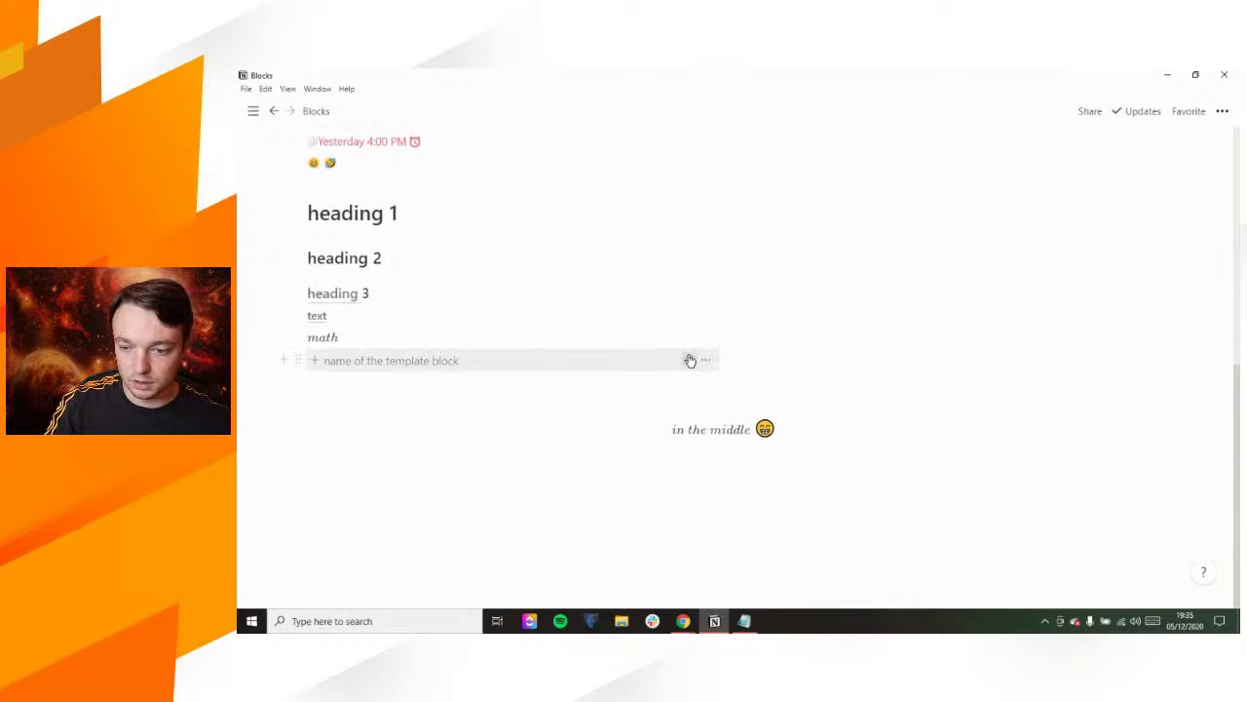
pyautogui.click(692, 363)
pyautogui.scroll(-3, 691, 363)
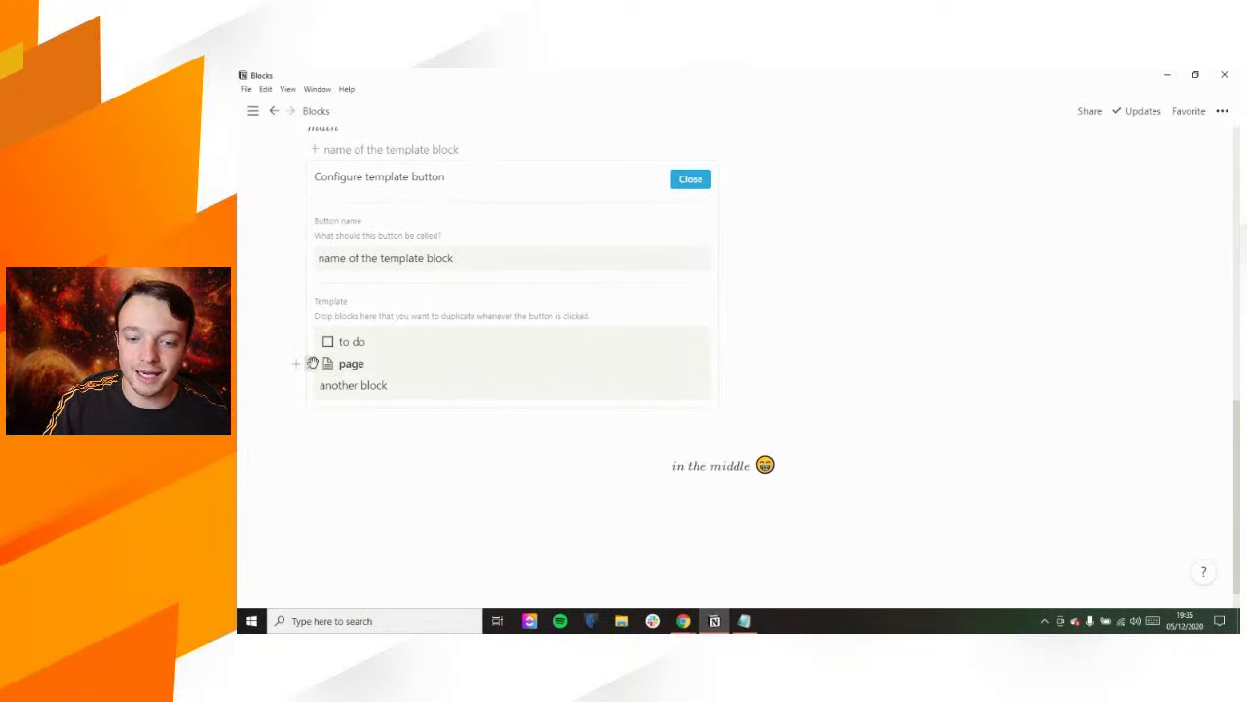
pyautogui.click(315, 362)
pyautogui.moveTo(465, 337)
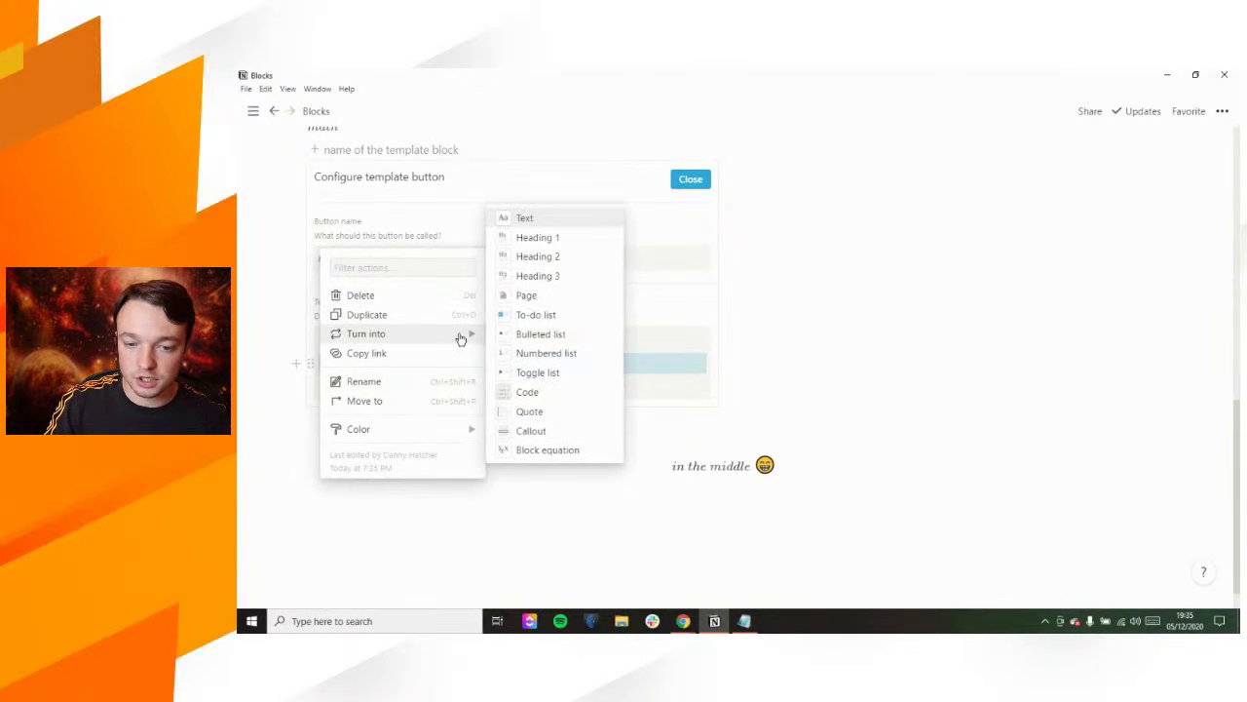
pyautogui.click(536, 216)
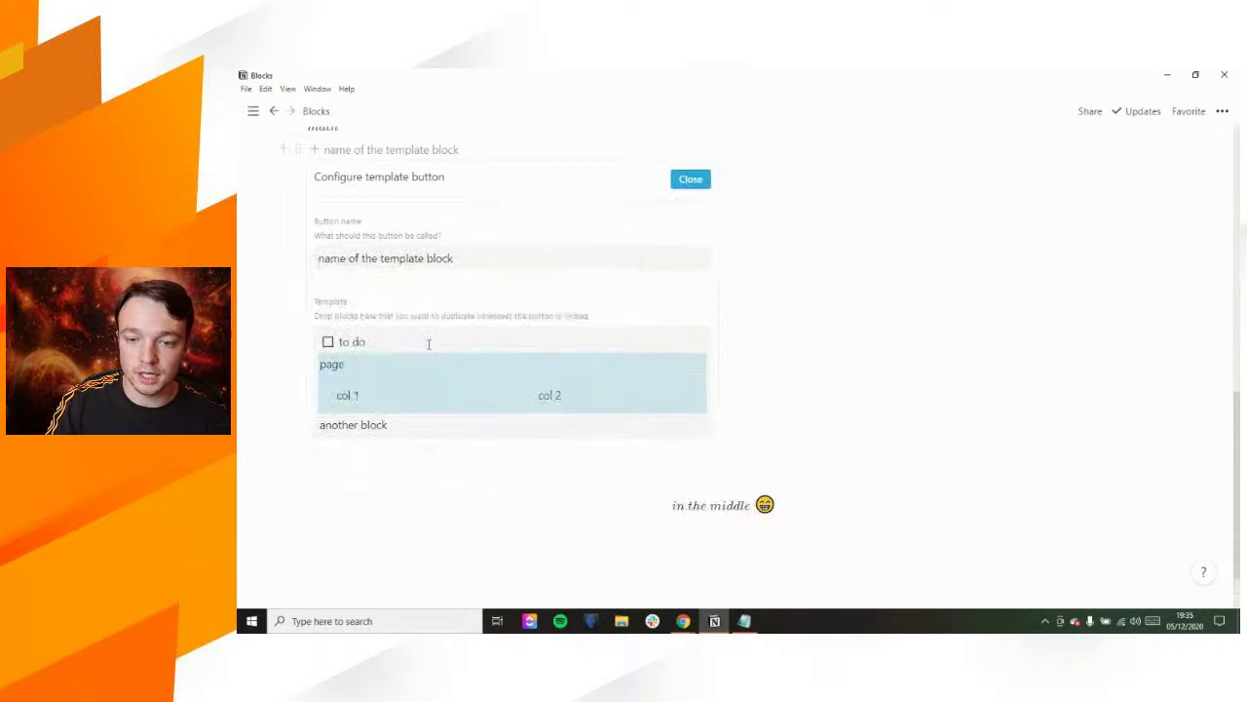
# Step: Remove the "page" text line from the template, keeping the "col 1" and "col 2" columns between "to do" and "another block"
pyautogui.click(363, 368)
pyautogui.press('BackSpace')
pyautogui.press('BackSpace')
pyautogui.press('BackSpace')
pyautogui.press('BackSpace')
pyautogui.press('BackSpace')
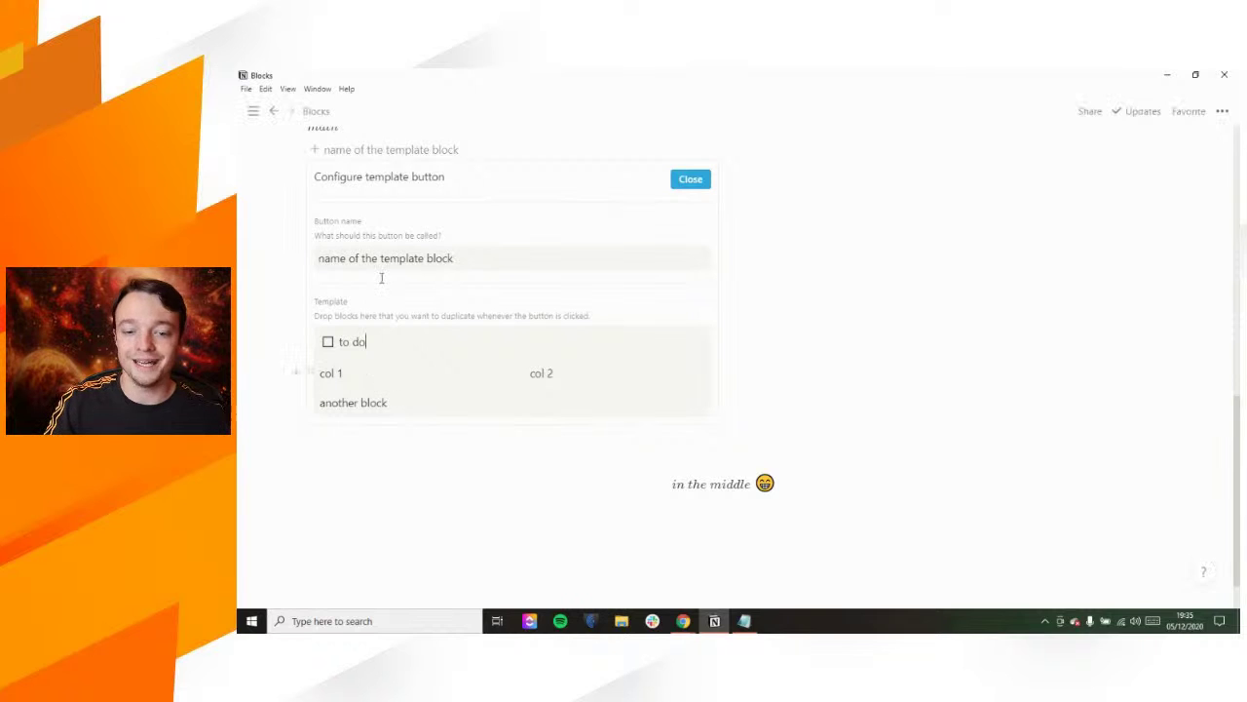
# Step: Close the configuration to run the template button once, and delete all the blocks it generates
pyautogui.click(692, 181)
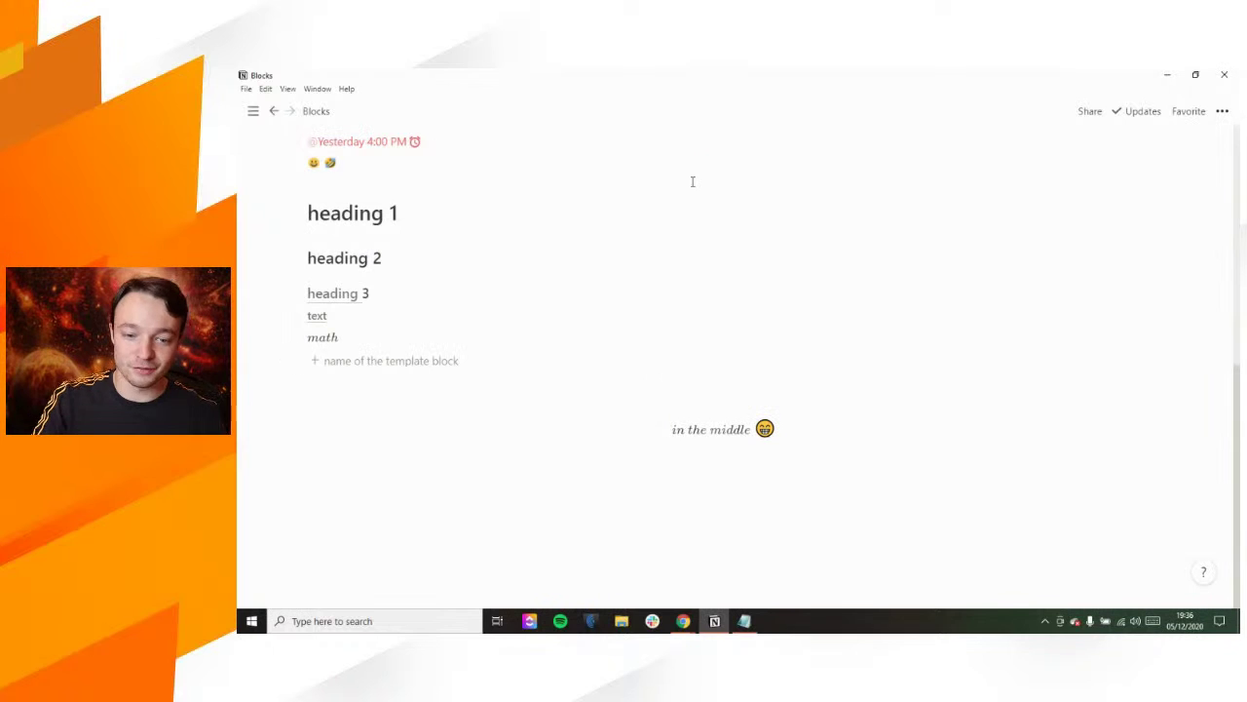
pyautogui.click(393, 363)
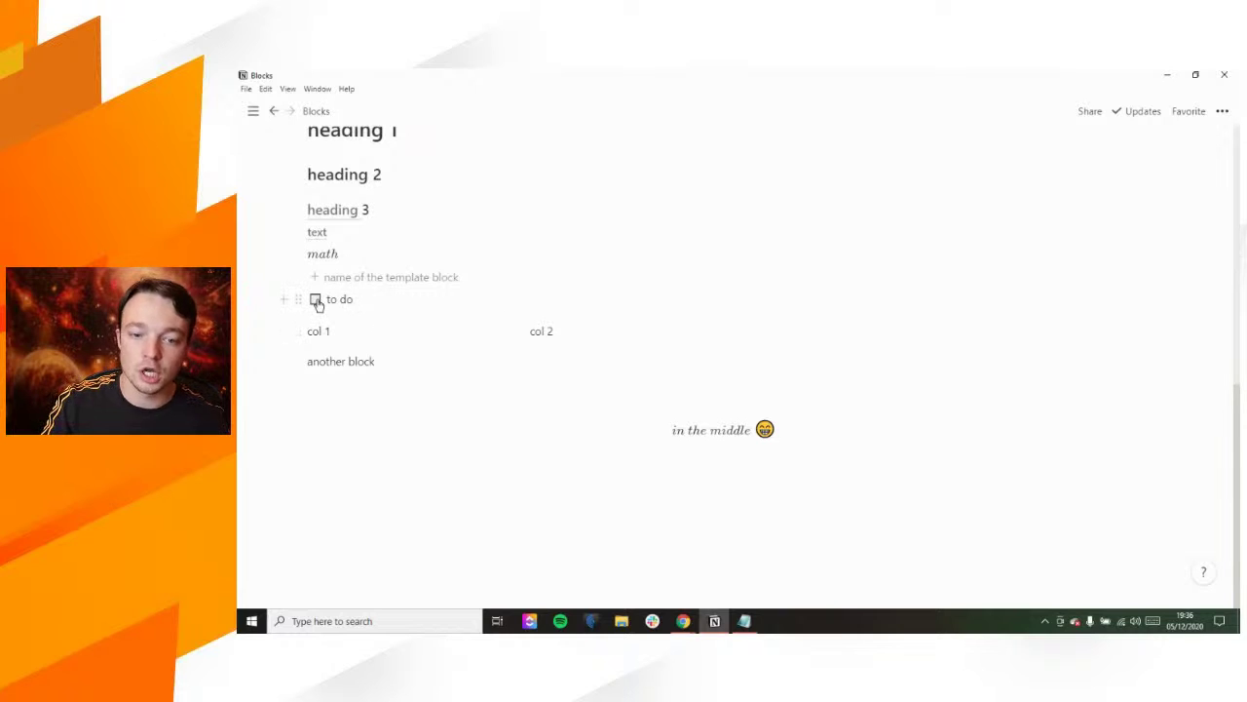
pyautogui.moveTo(393, 360); pyautogui.dragTo(340, 298)
pyautogui.press('Delete')
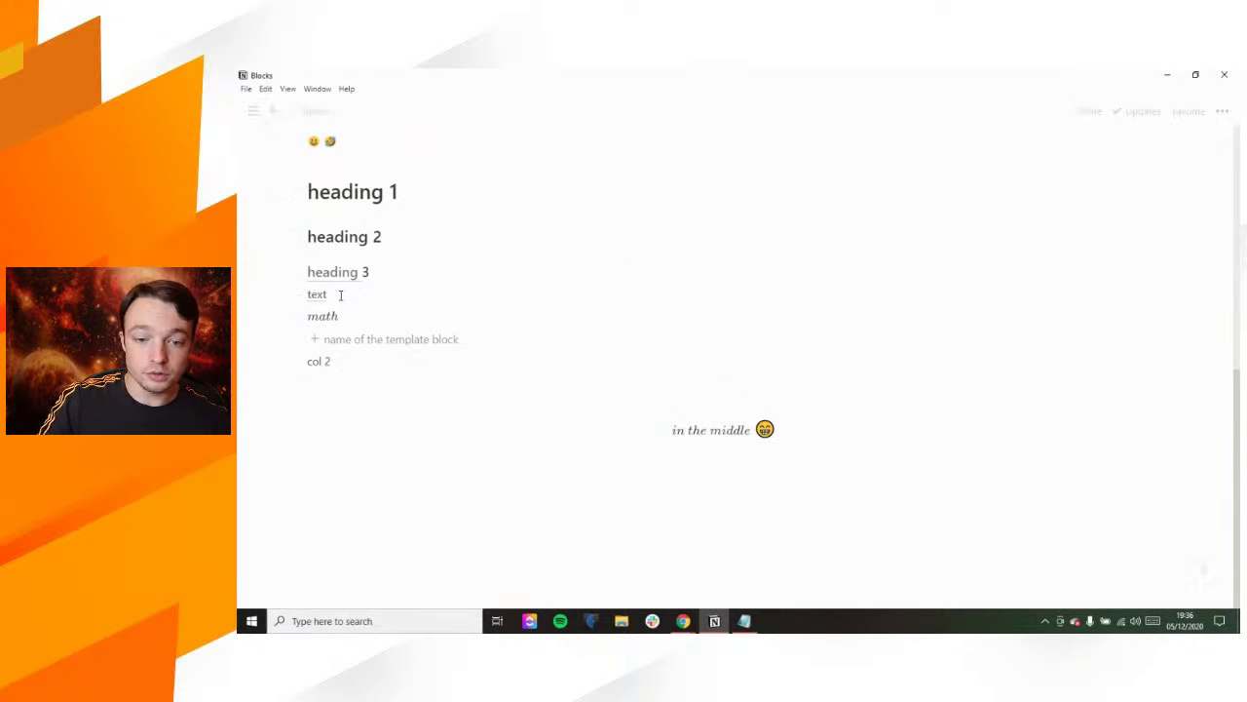
pyautogui.moveTo(368, 362); pyautogui.dragTo(297, 365)
pyautogui.press('Left')
pyautogui.click(340, 363)
pyautogui.press('BackSpace')
pyautogui.press('BackSpace')
pyautogui.press('BackSpace')
pyautogui.press('BackSpace')
pyautogui.press('BackSpace')
pyautogui.press('BackSpace')
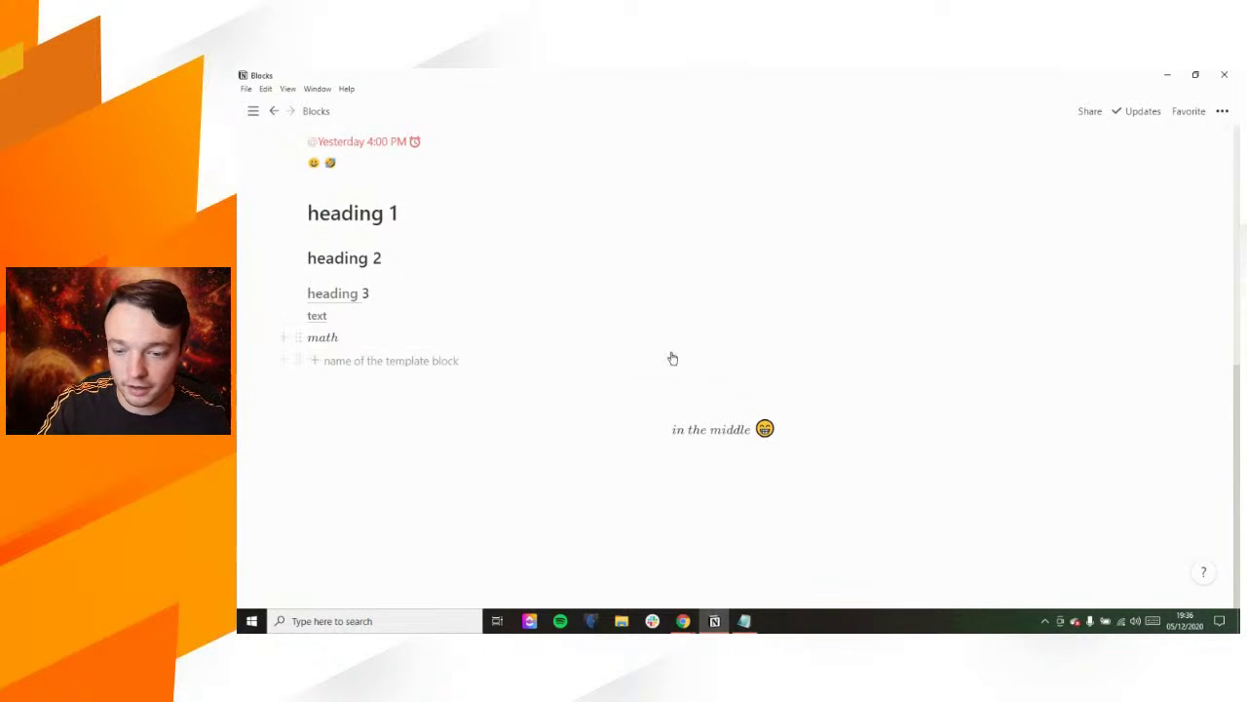
# Step: Reopen the template button's configuration and add a page named "page" as the first block of the template, above "to do"
pyautogui.click(689, 360)
pyautogui.scroll(-3, 447, 466)
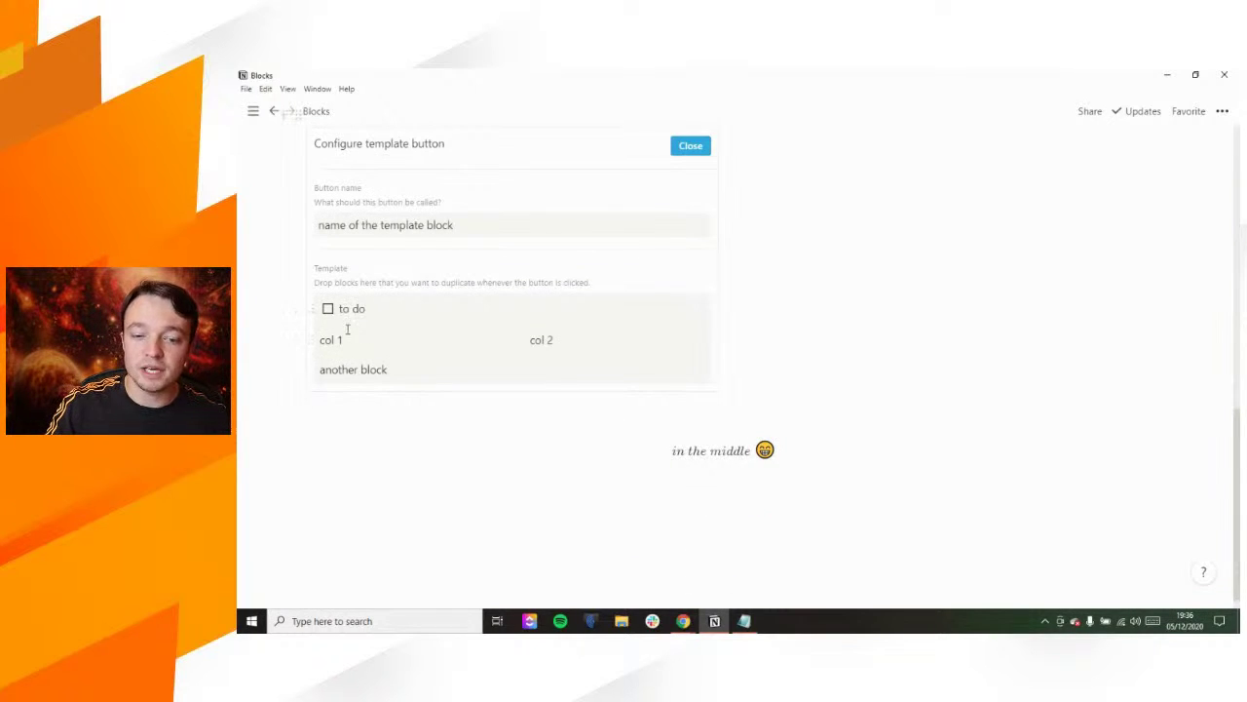
pyautogui.press('Return')
pyautogui.write('page')
pyautogui.hotkey('ctrl', 'shift', '9')
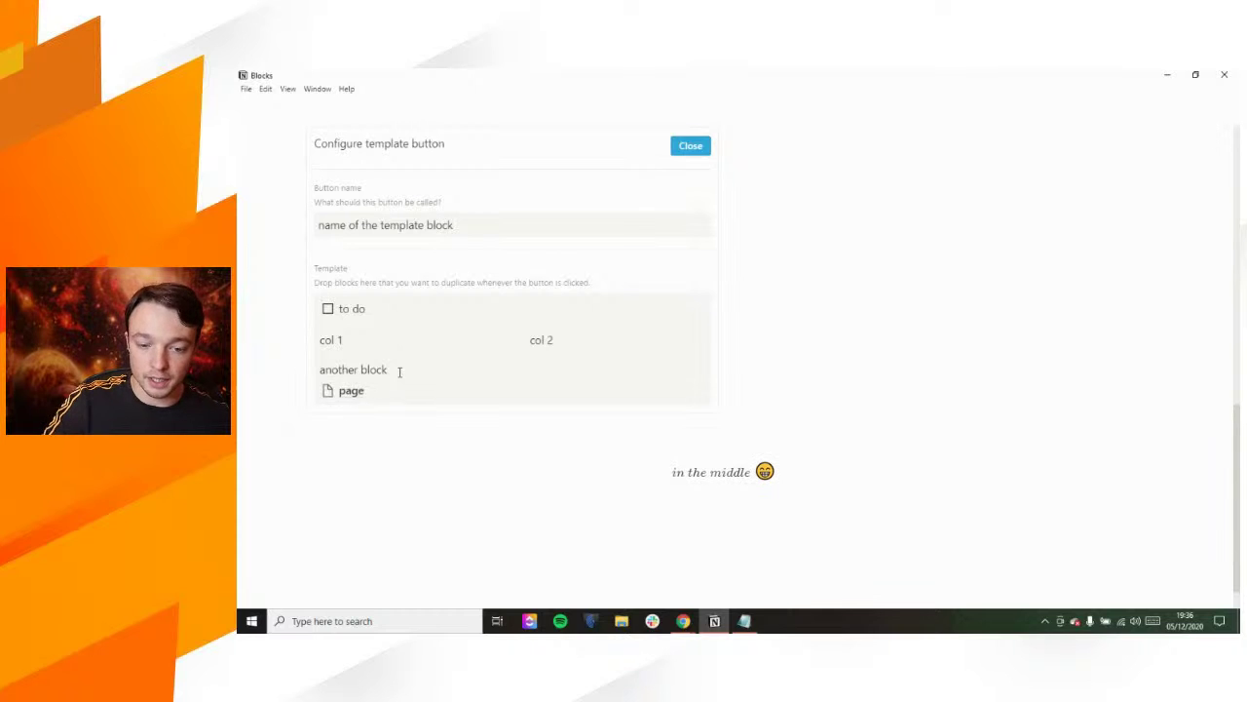
pyautogui.moveTo(306, 390); pyautogui.dragTo(322, 306)
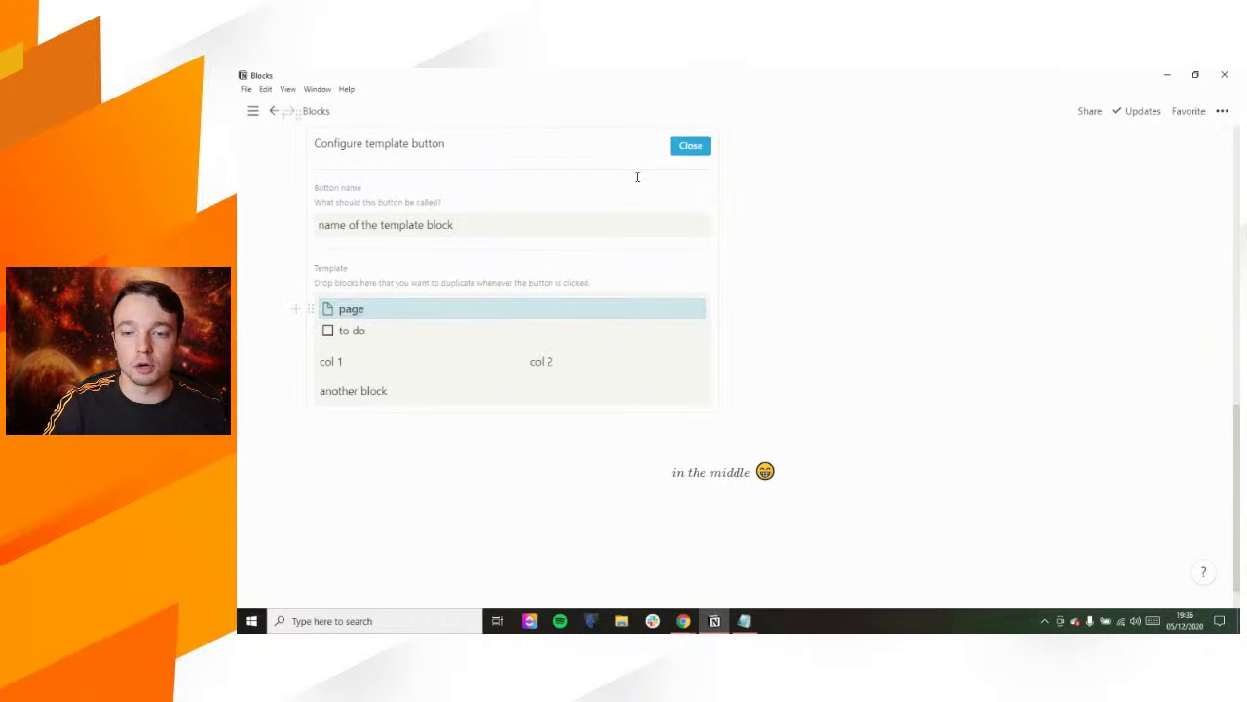
# Step: Close the configuration and run the template button once, returning from the generated page to Blocks
pyautogui.click(689, 146)
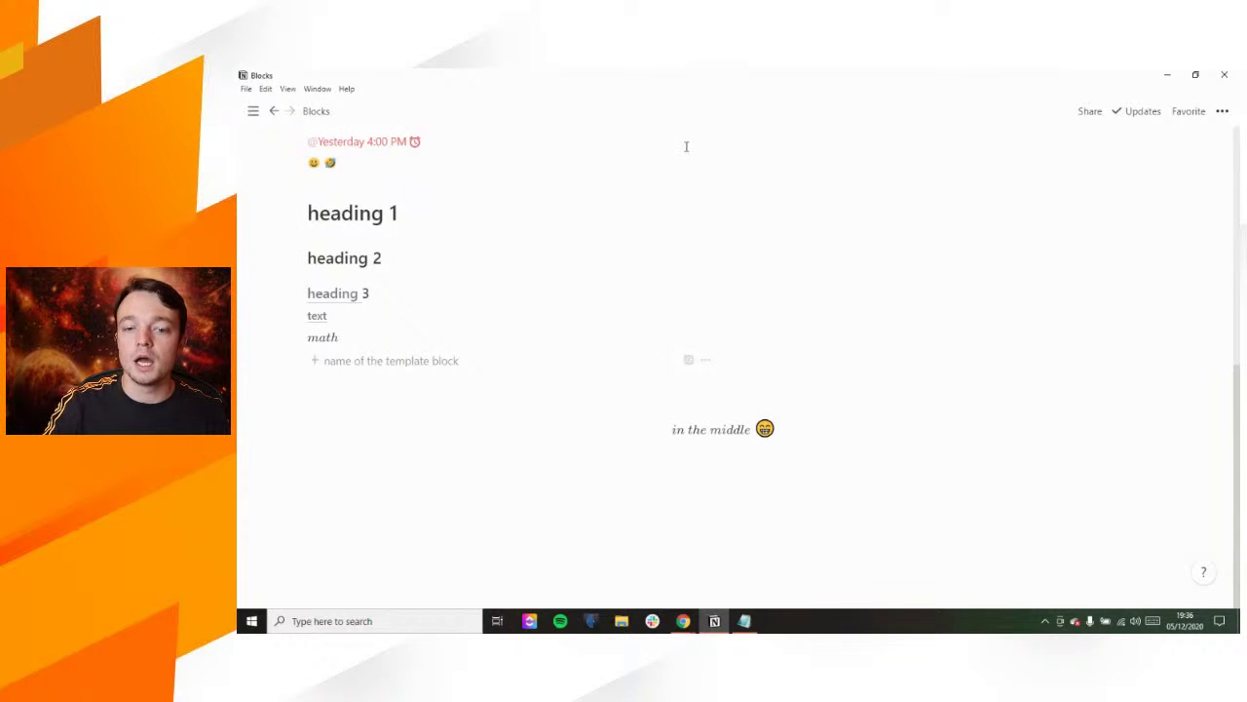
pyautogui.click(362, 361)
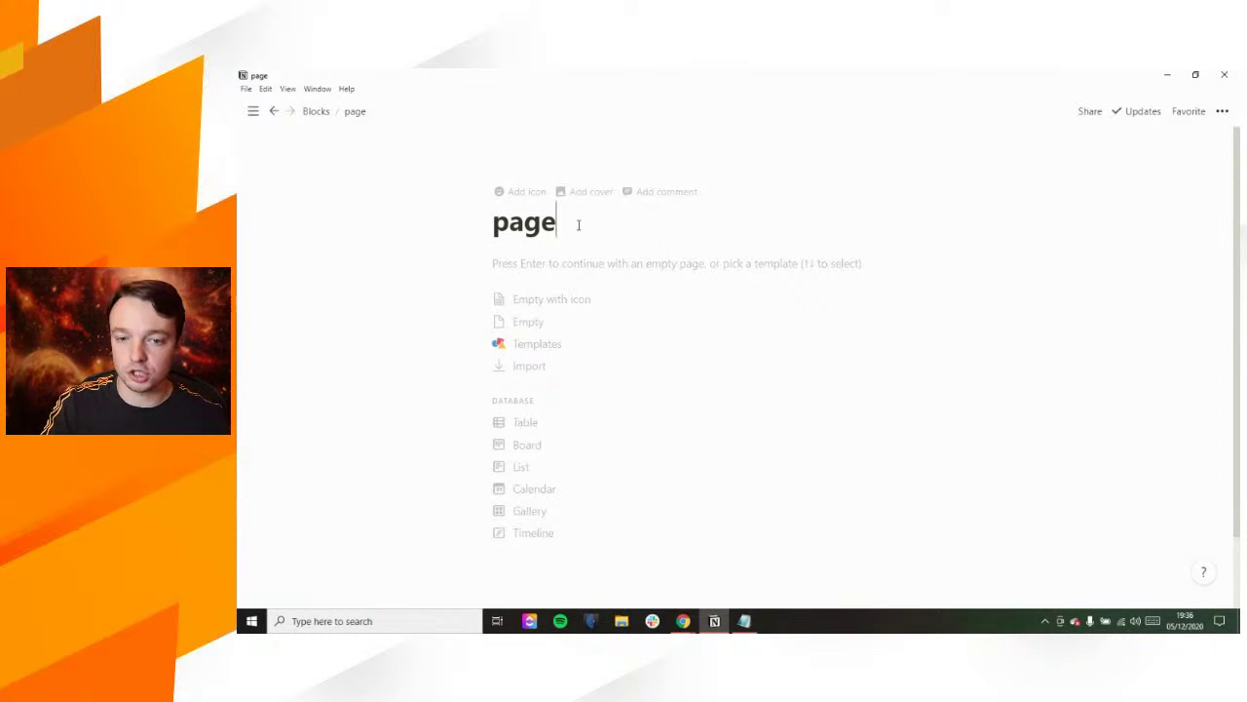
pyautogui.hotkey('ctrl', 'z')
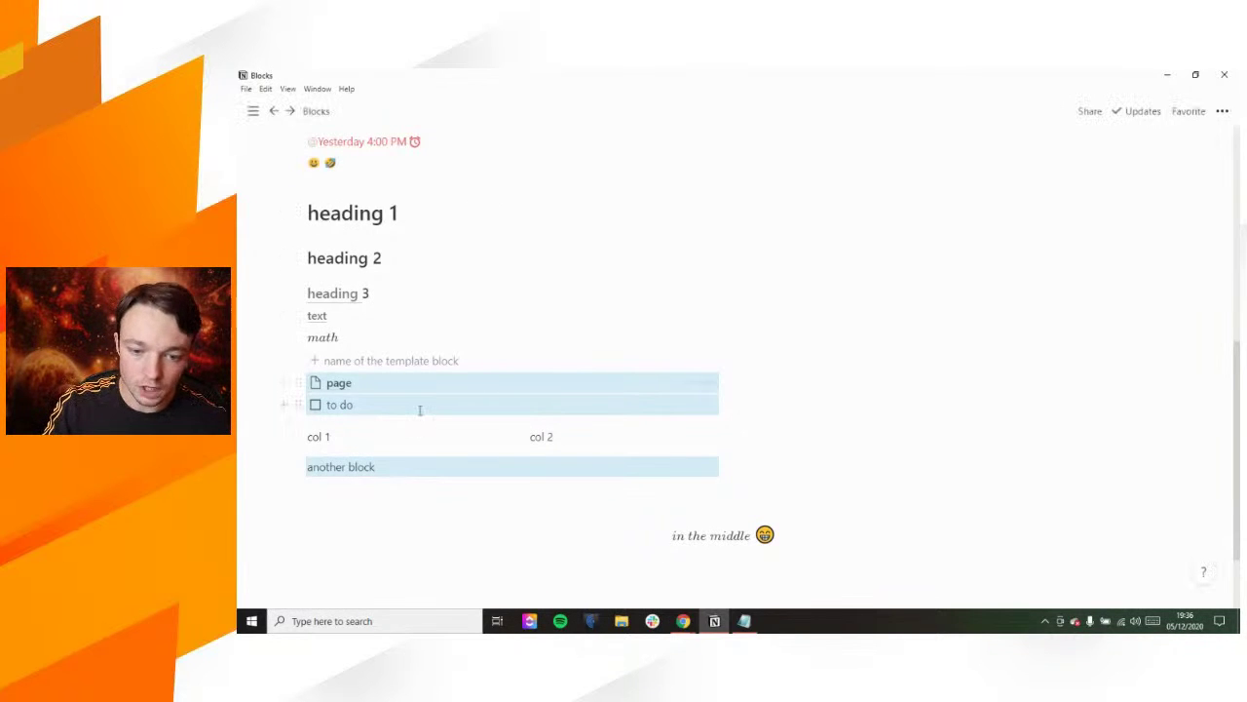
pyautogui.scroll(-2, 418, 409)
pyautogui.click(386, 387)
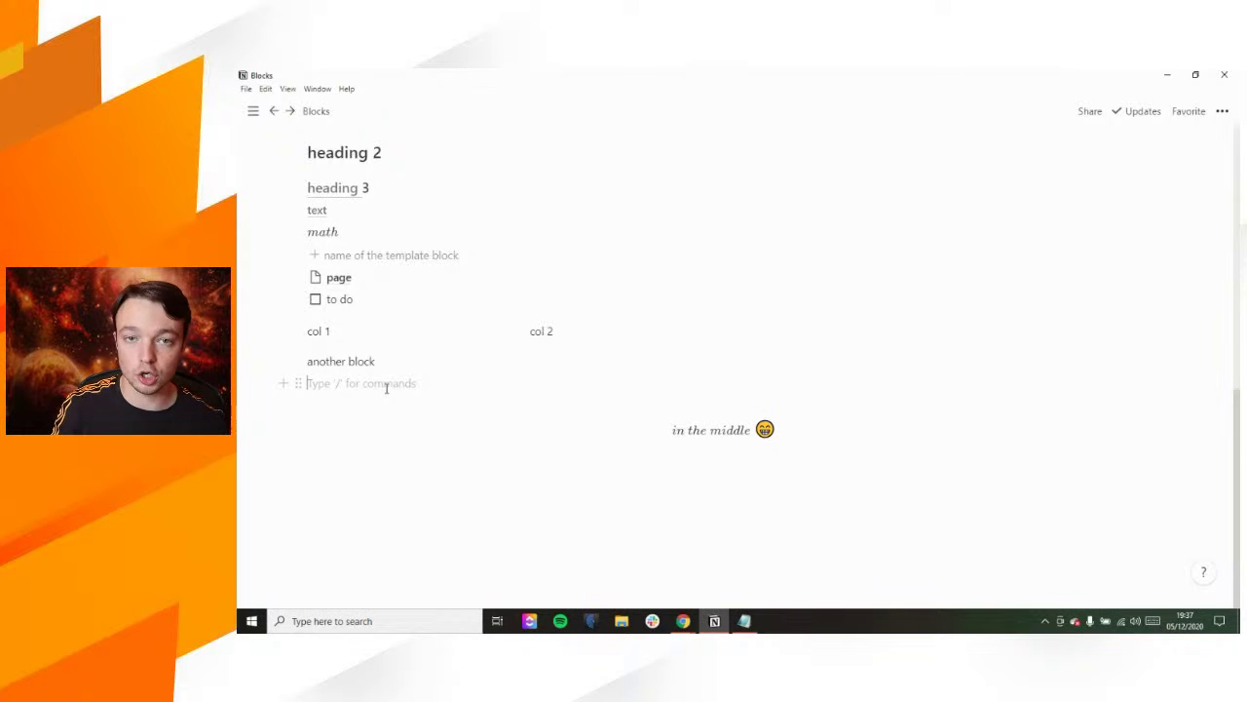
pyautogui.write('[')
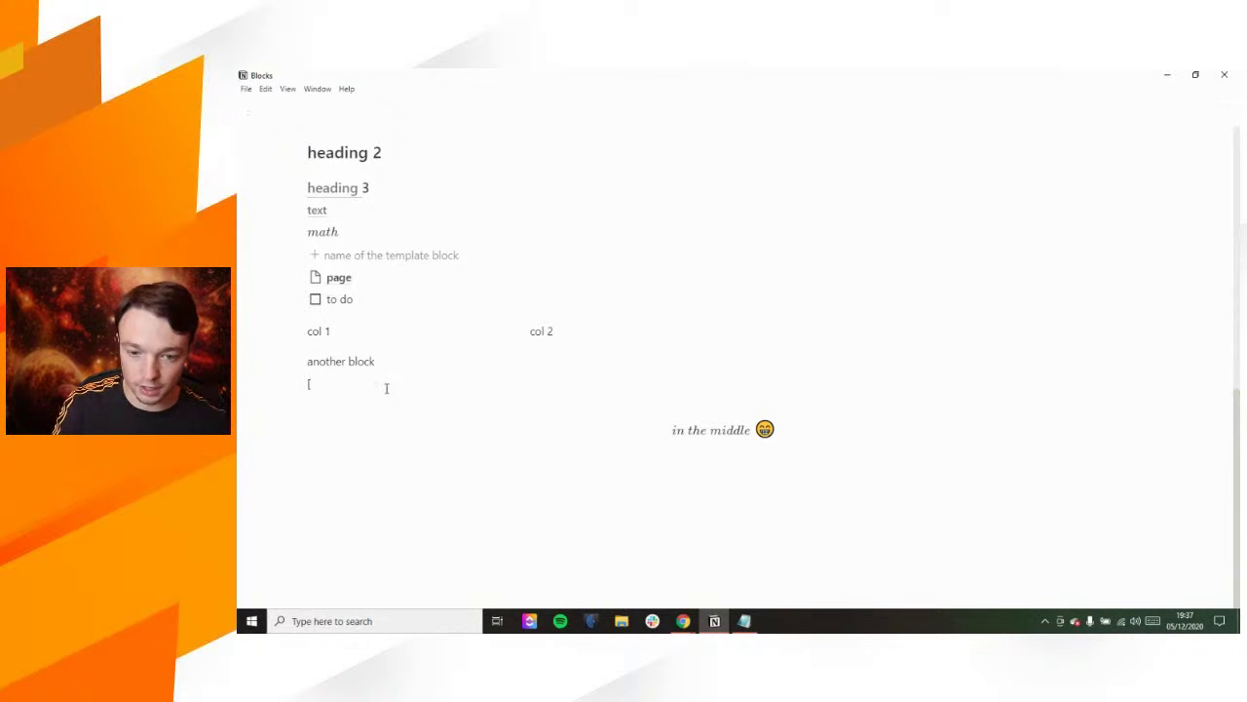
pyautogui.press('BackSpace')
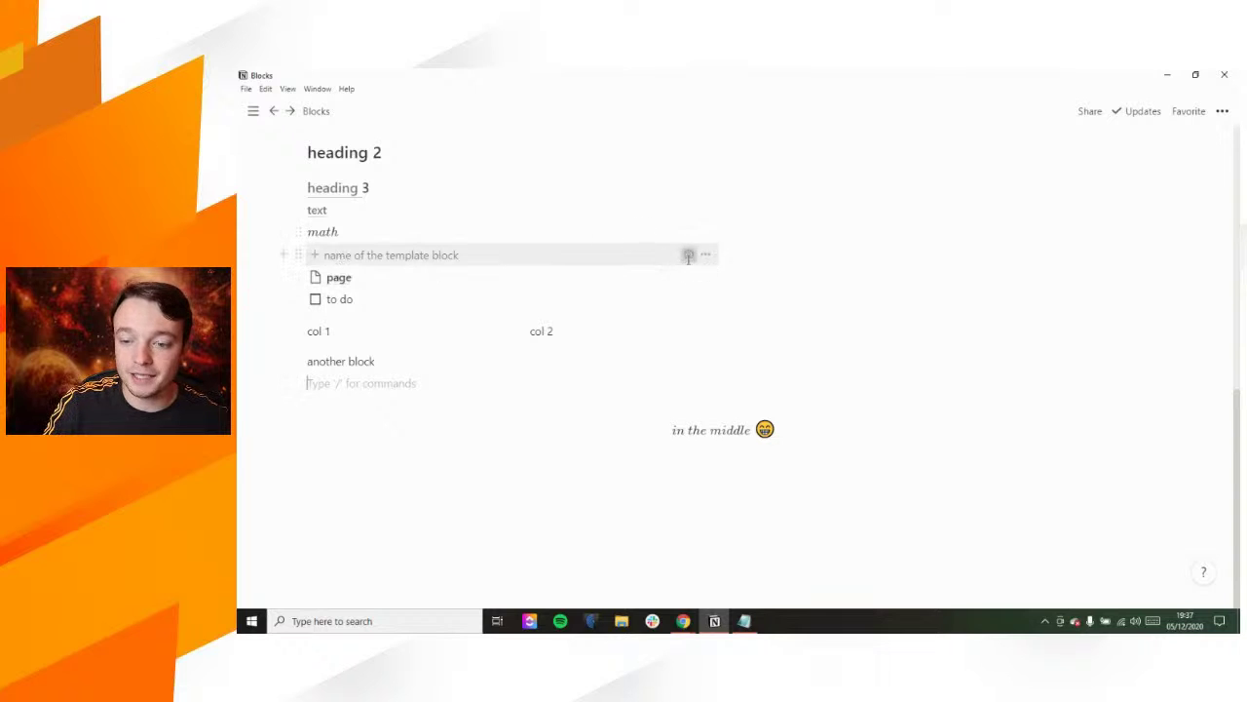
# Step: Reopen the template button's configuration and place an empty text block above the "page" block in the template
pyautogui.click(688, 256)
pyautogui.scroll(2, 442, 209)
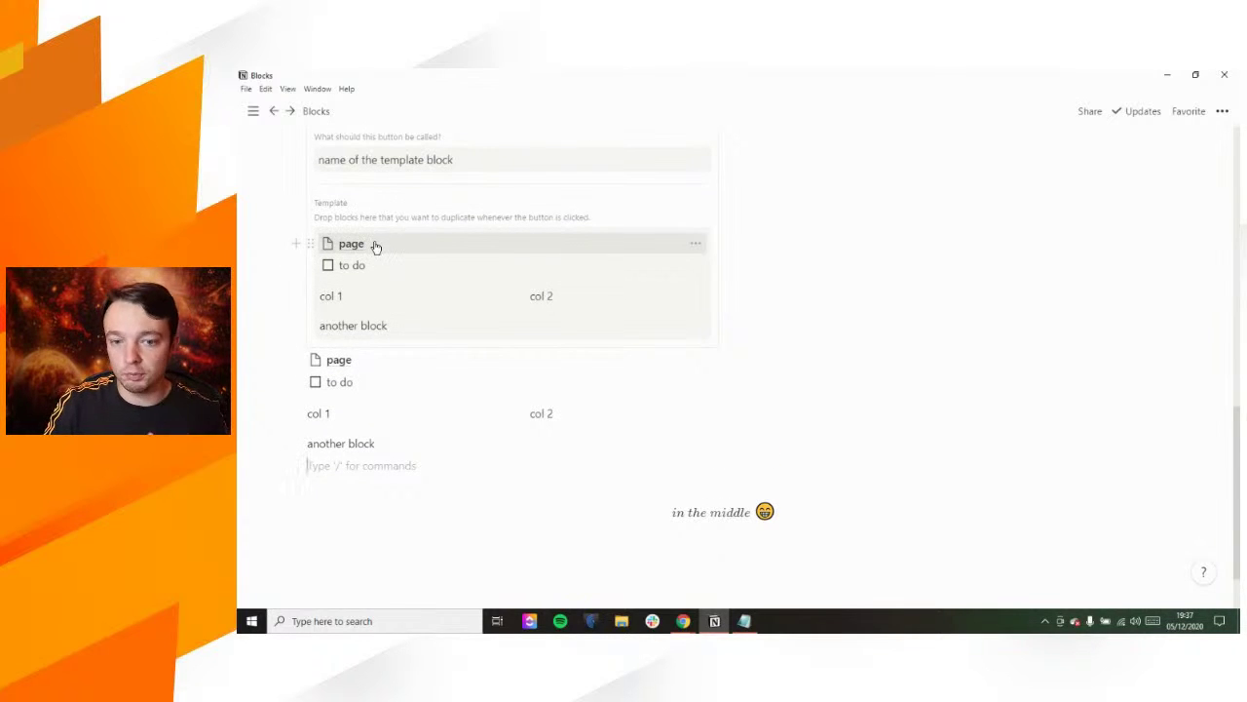
pyautogui.click(469, 157)
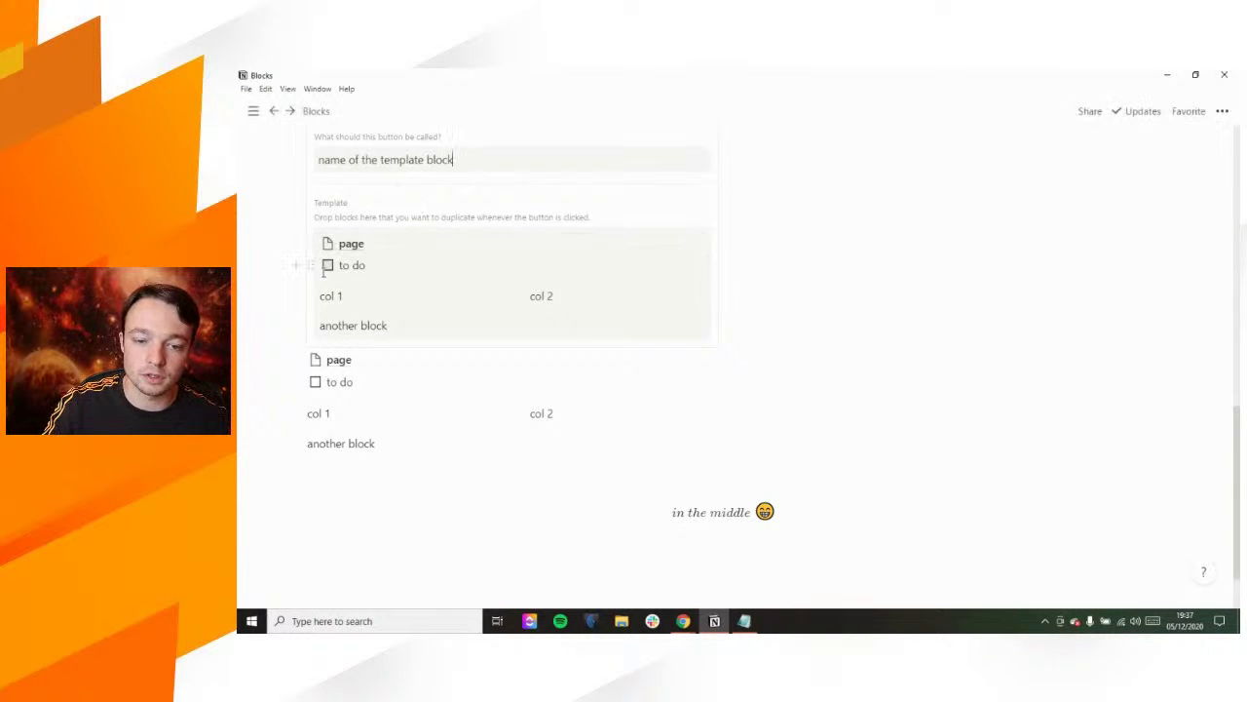
pyautogui.click(386, 264)
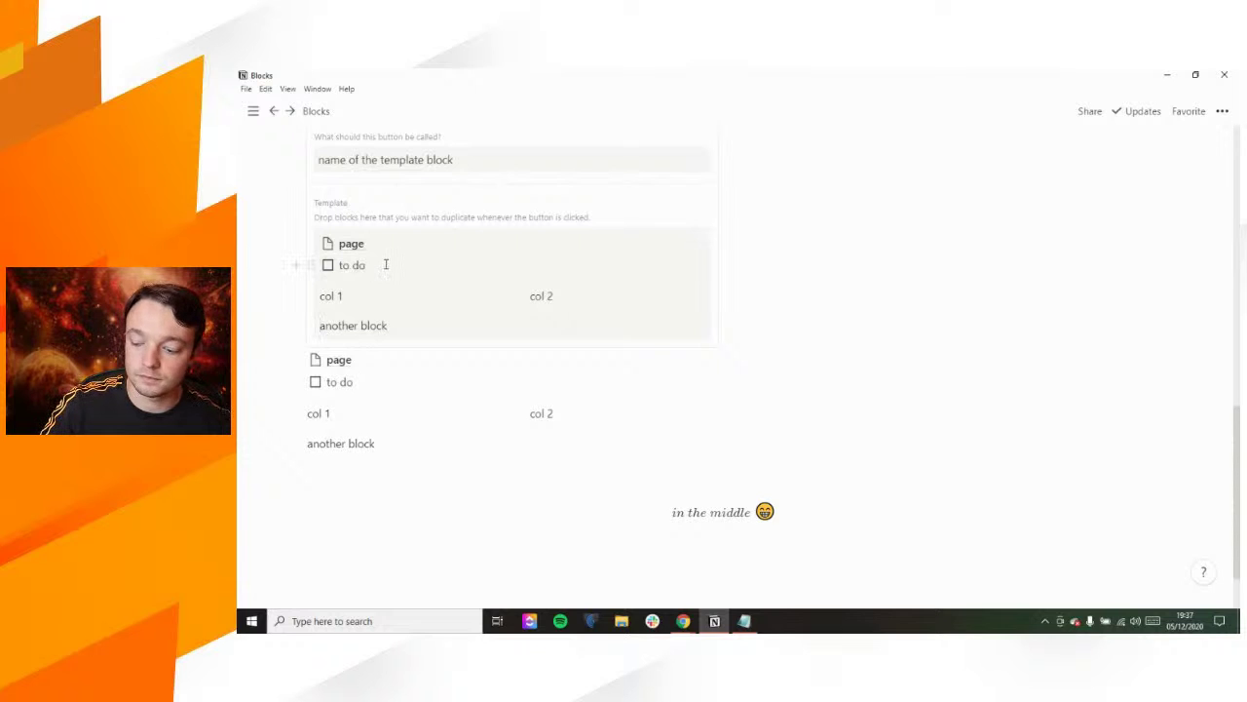
pyautogui.press('Return')
pyautogui.press('BackSpace')
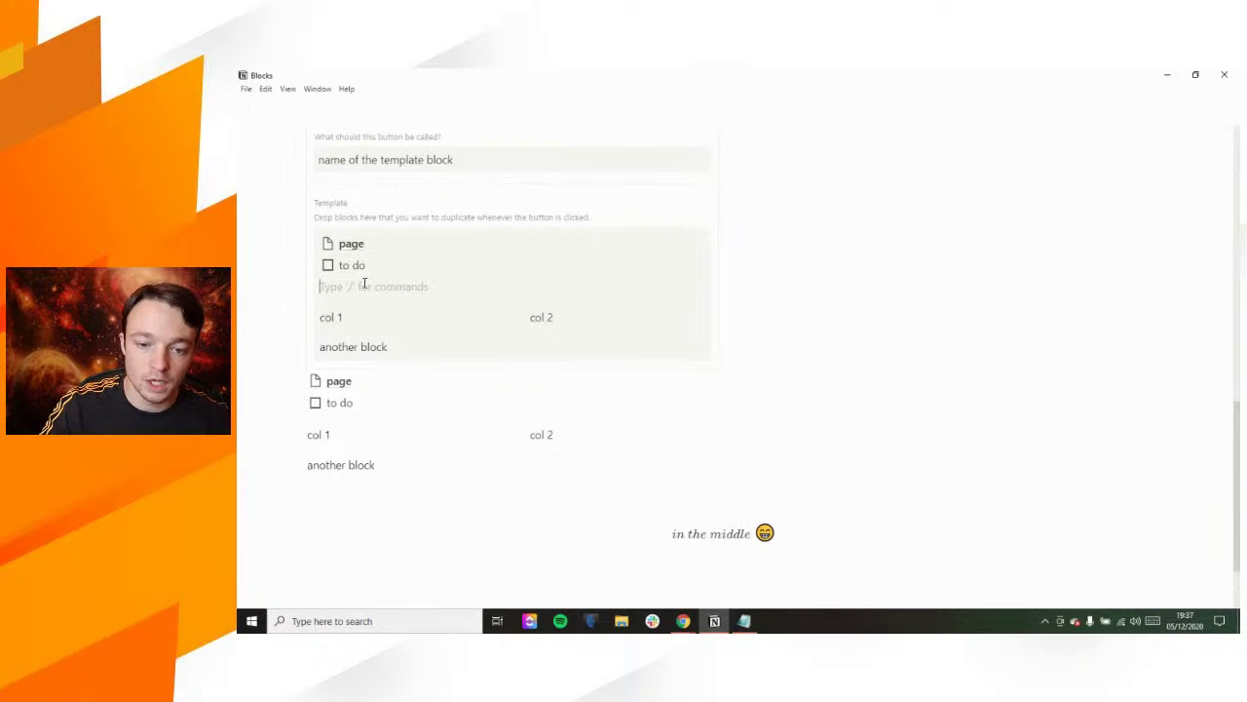
pyautogui.moveTo(306, 285); pyautogui.dragTo(323, 236)
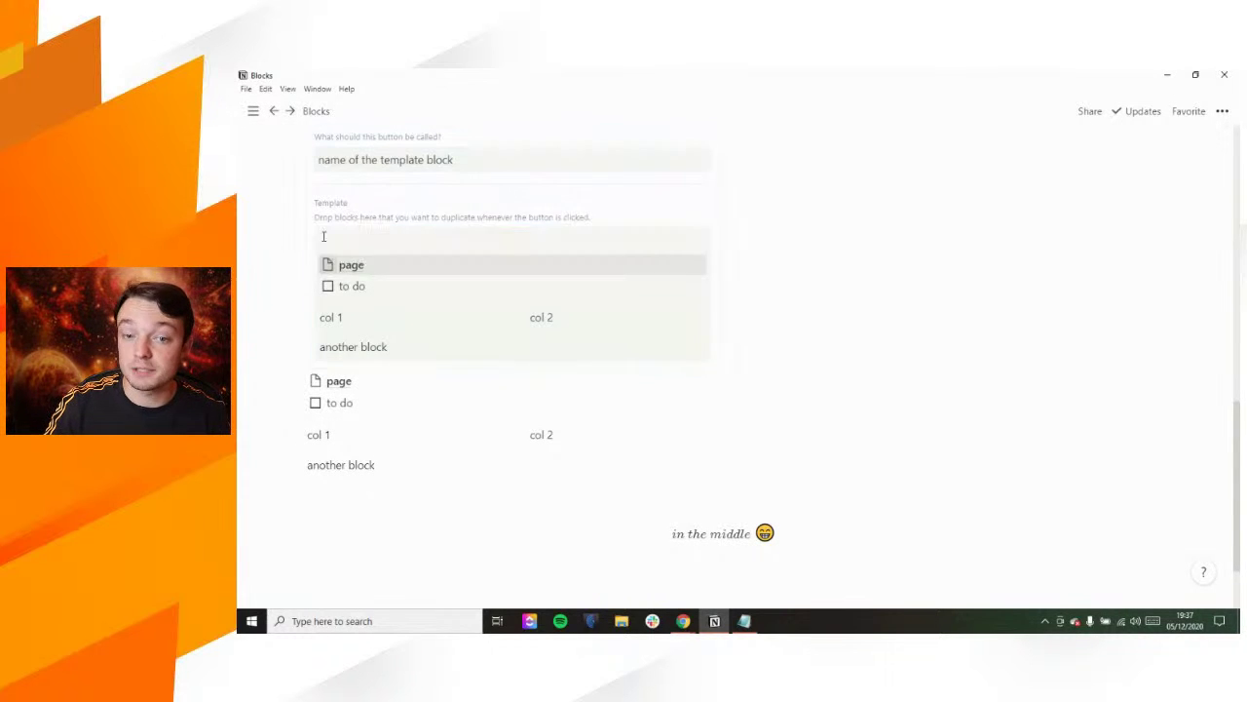
pyautogui.click(442, 245)
pyautogui.scroll(1, 474, 254)
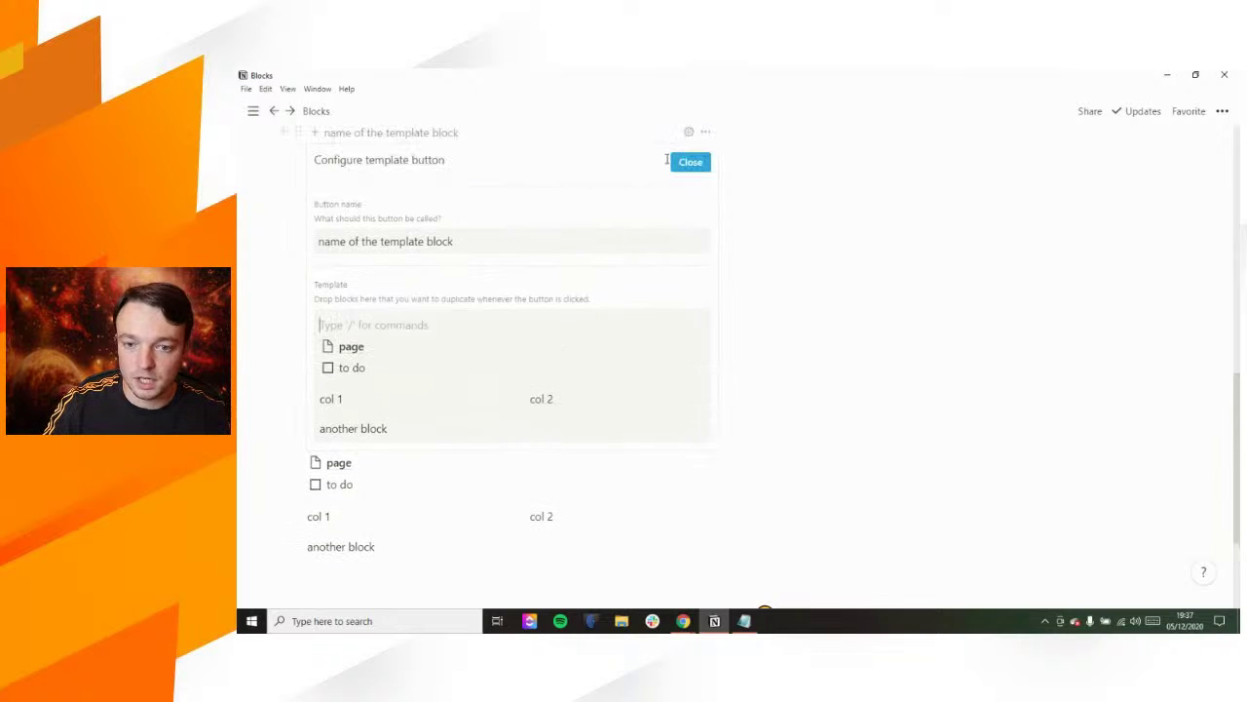
# Step: Close the configuration and run the template button once to generate the set that starts with an empty text block
pyautogui.click(689, 159)
pyautogui.click(389, 254)
pyautogui.scroll(1, 388, 254)
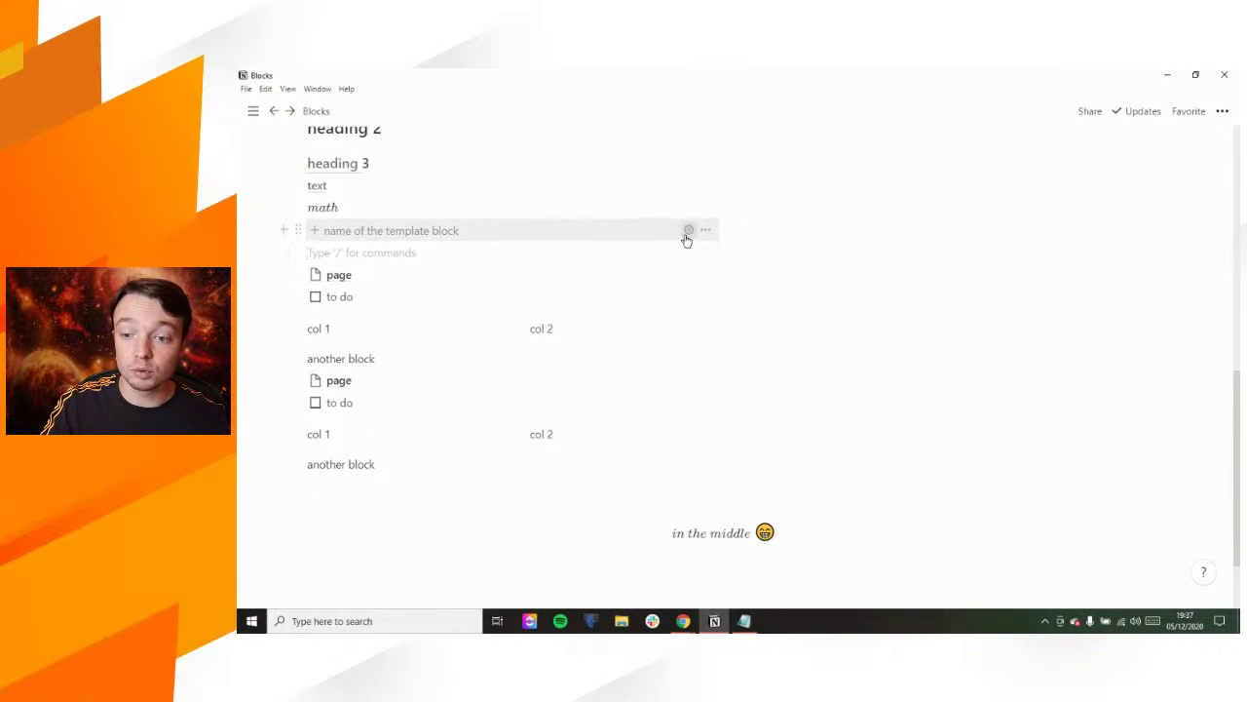
# Step: Reopen the configuration and replace the template blocks below "page" with the text lines "task 1", "task 2" and "task 3"
pyautogui.click(686, 236)
pyautogui.scroll(1, 515, 209)
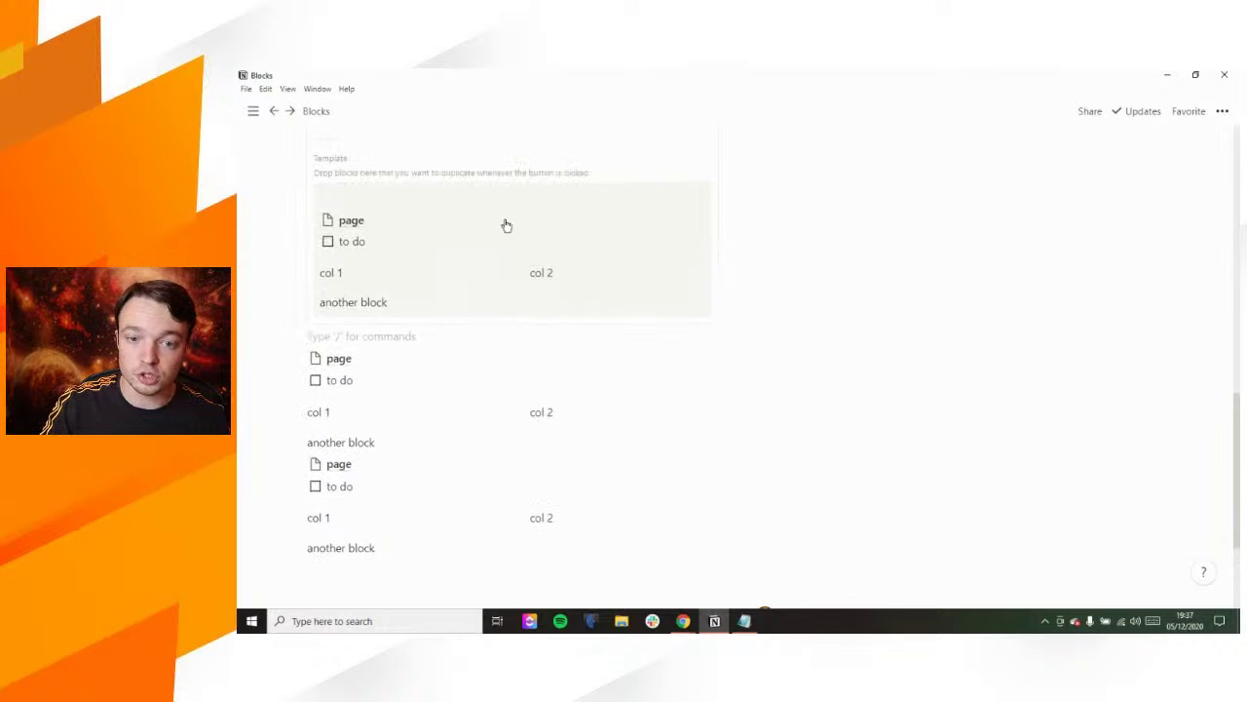
pyautogui.moveTo(408, 293); pyautogui.dragTo(322, 241)
pyautogui.press('BackSpace')
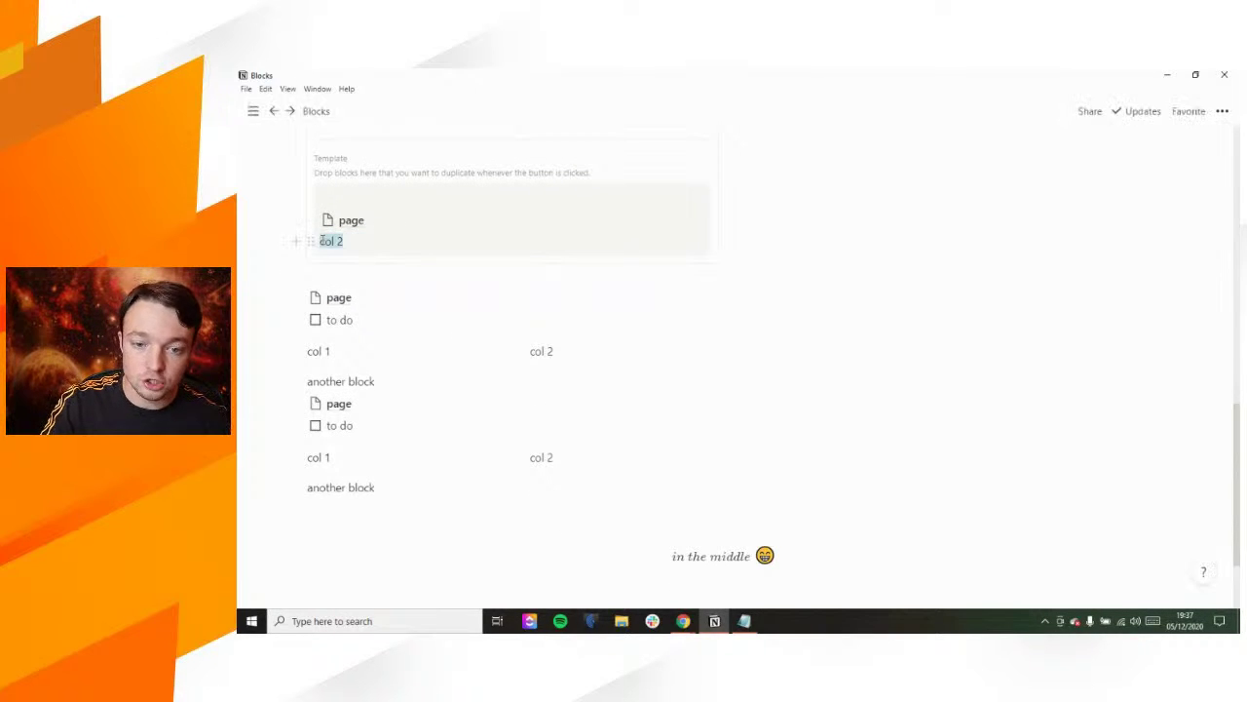
pyautogui.write('task 1')
pyautogui.press('Return')
pyautogui.write('task 2')
pyautogui.press('Return')
pyautogui.write('task 3')
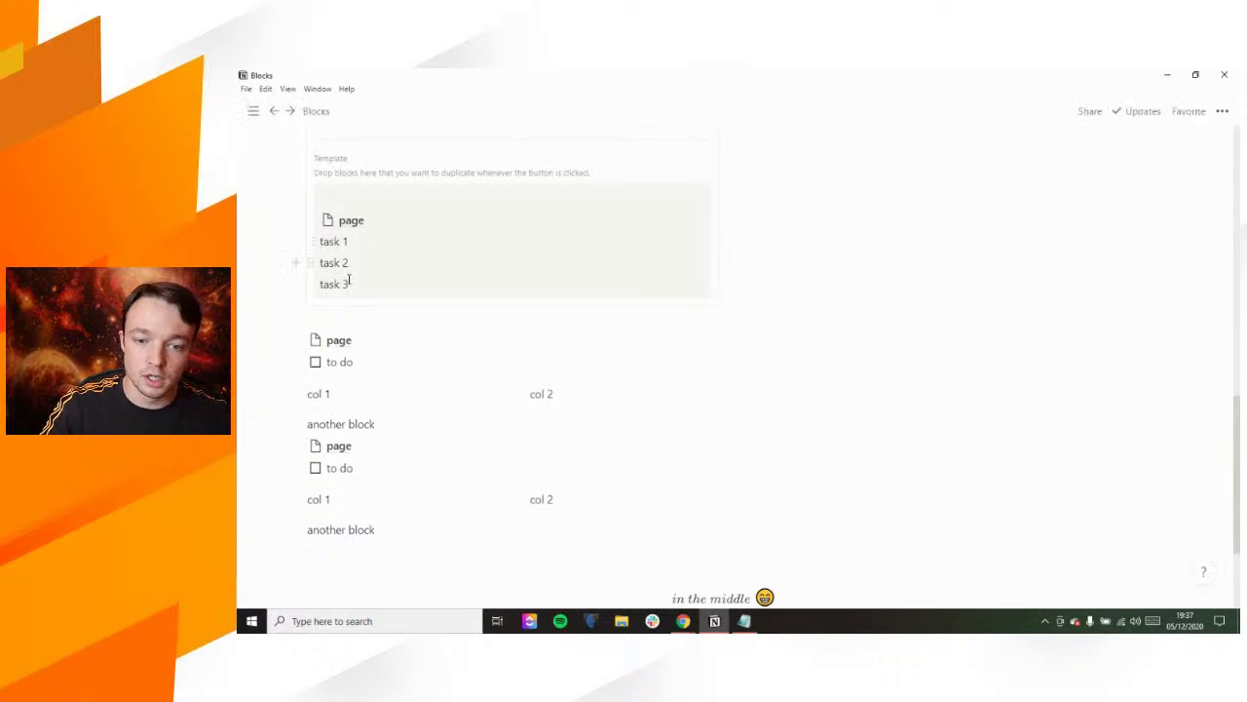
# Step: Turn the "task 1", "task 2" and "task 3" text lines in the template into pages
pyautogui.moveTo(345, 282); pyautogui.dragTo(338, 241)
pyautogui.hotkey('ctrl', 'alt', '9')
pyautogui.click(384, 193)
# Step: Close the template configuration and run the template button once to generate the page followed by the three task pages
pyautogui.scroll(1, 387, 195)
pyautogui.scroll(3, 387, 196)
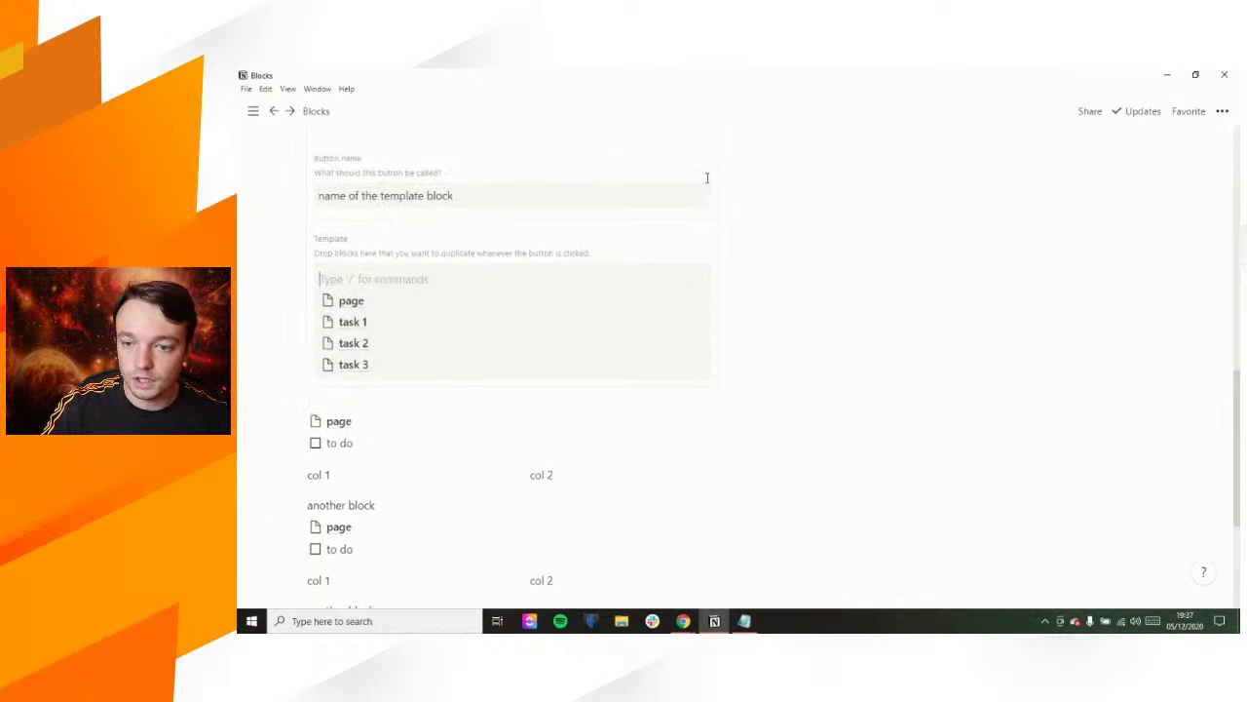
pyautogui.click(694, 228)
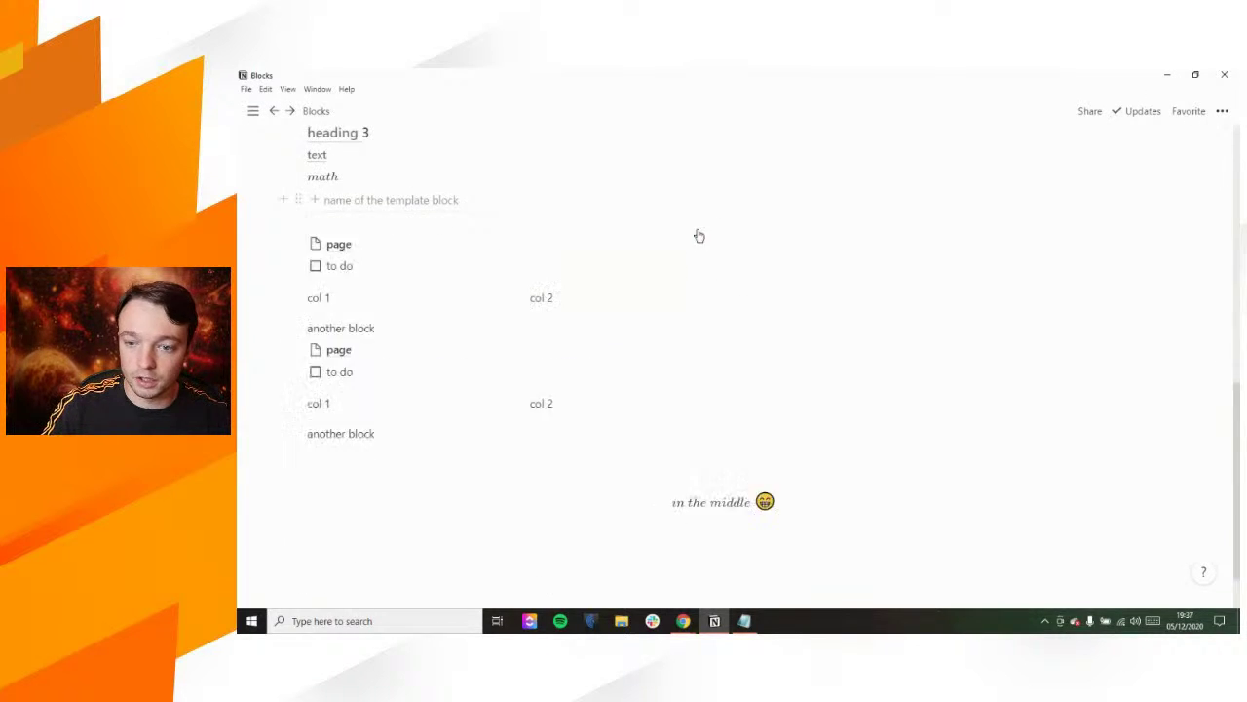
pyautogui.click(446, 200)
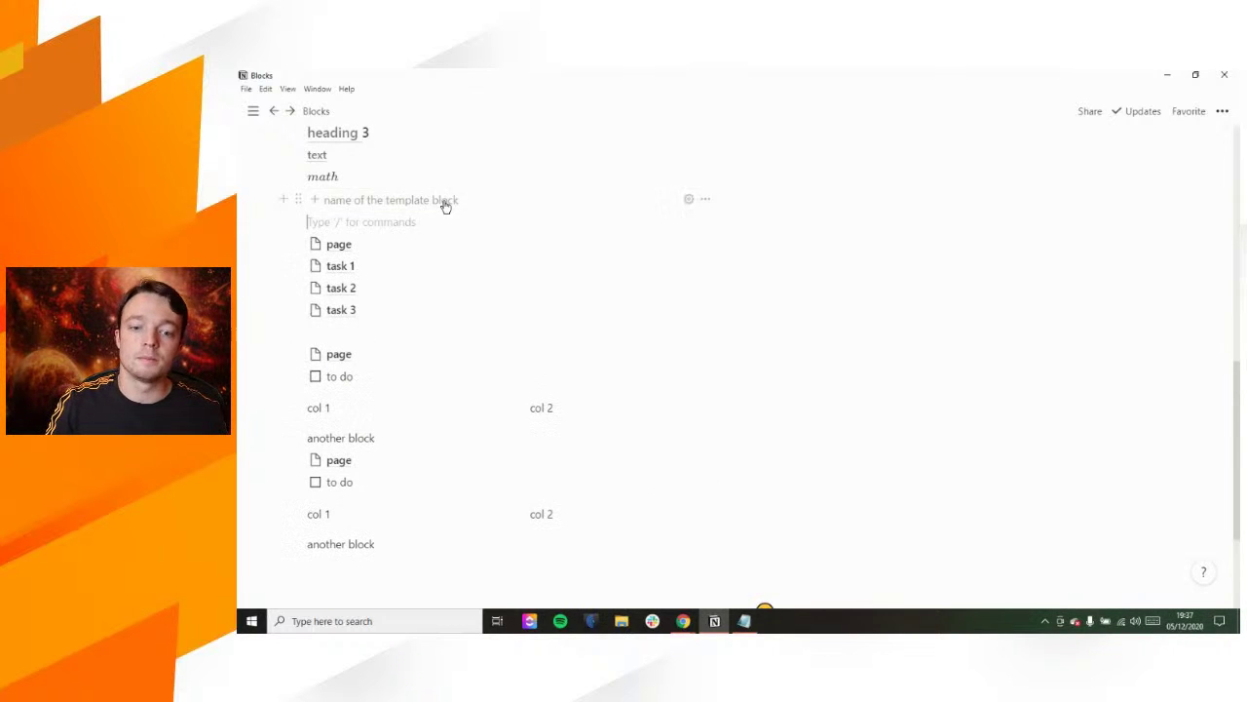
# Step: Move the generated page and task pages out of the column to full width below it, and delete the empty line under the template button
pyautogui.moveTo(265, 243); pyautogui.dragTo(384, 325)
pyautogui.moveTo(300, 243); pyautogui.dragTo(977, 204)
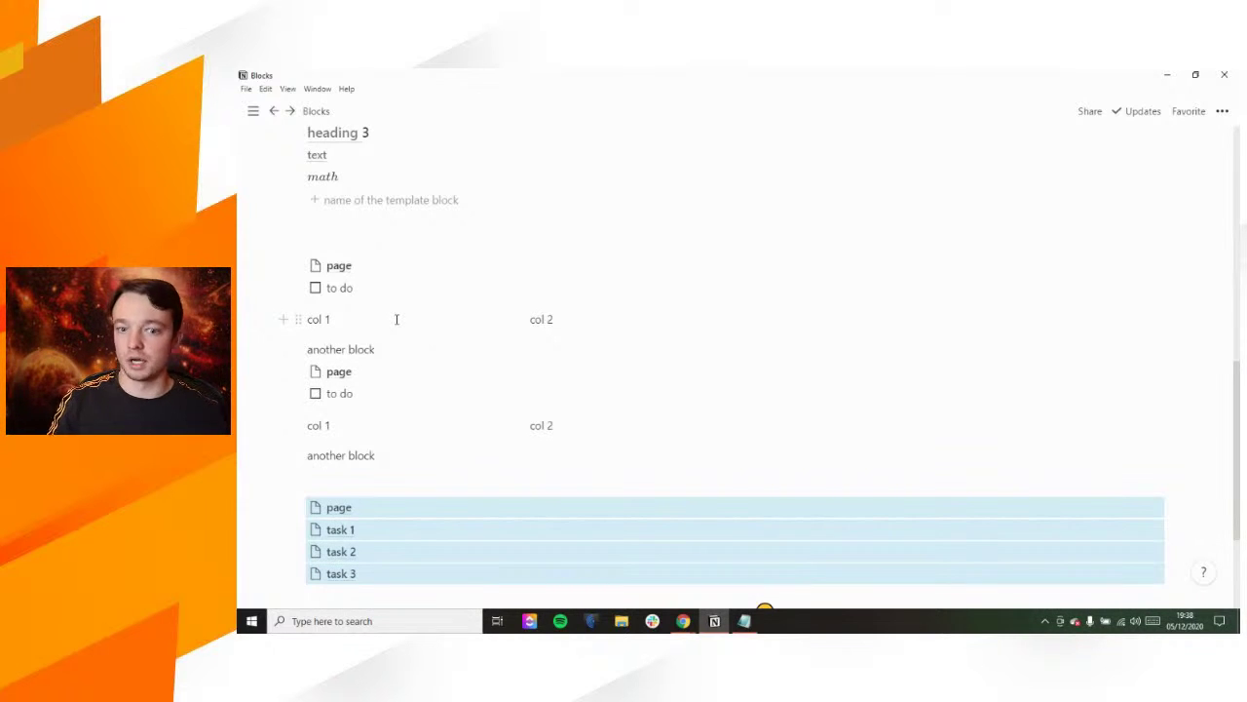
pyautogui.click(349, 221)
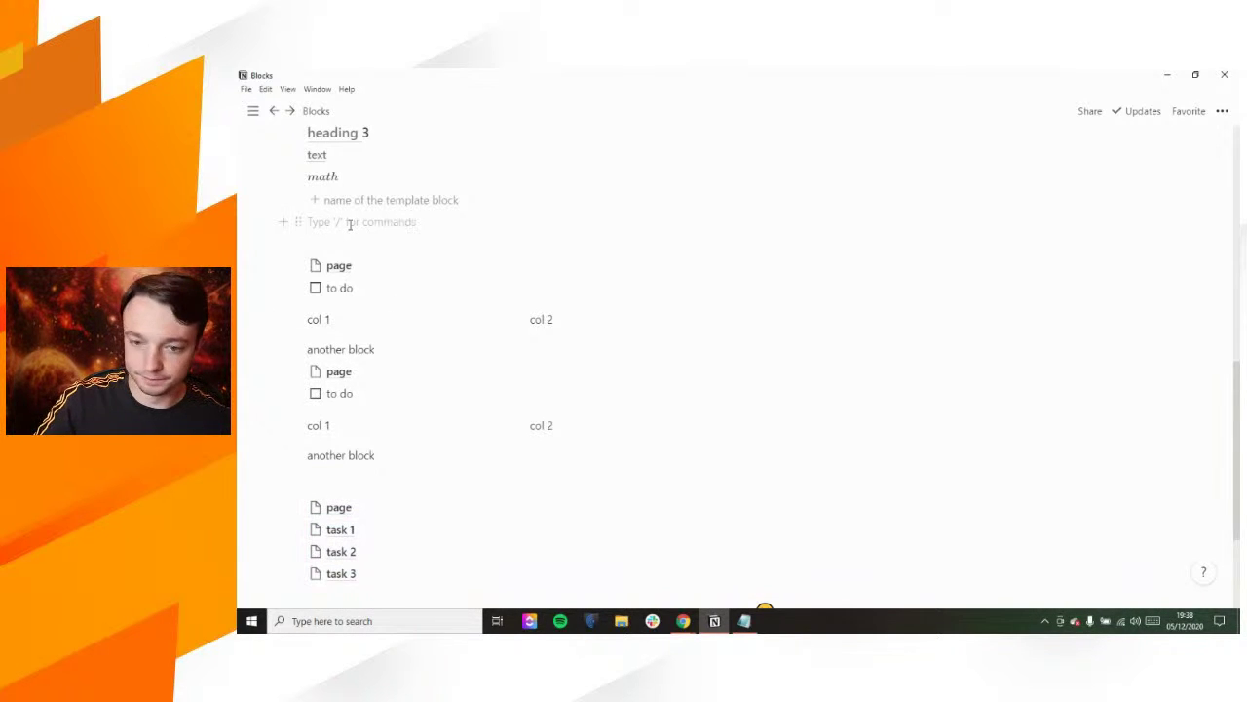
pyautogui.press('BackSpace')
# Step: Move the template button to the end of the page, below the "in the middle" equation
pyautogui.moveTo(298, 200); pyautogui.dragTo(359, 481)
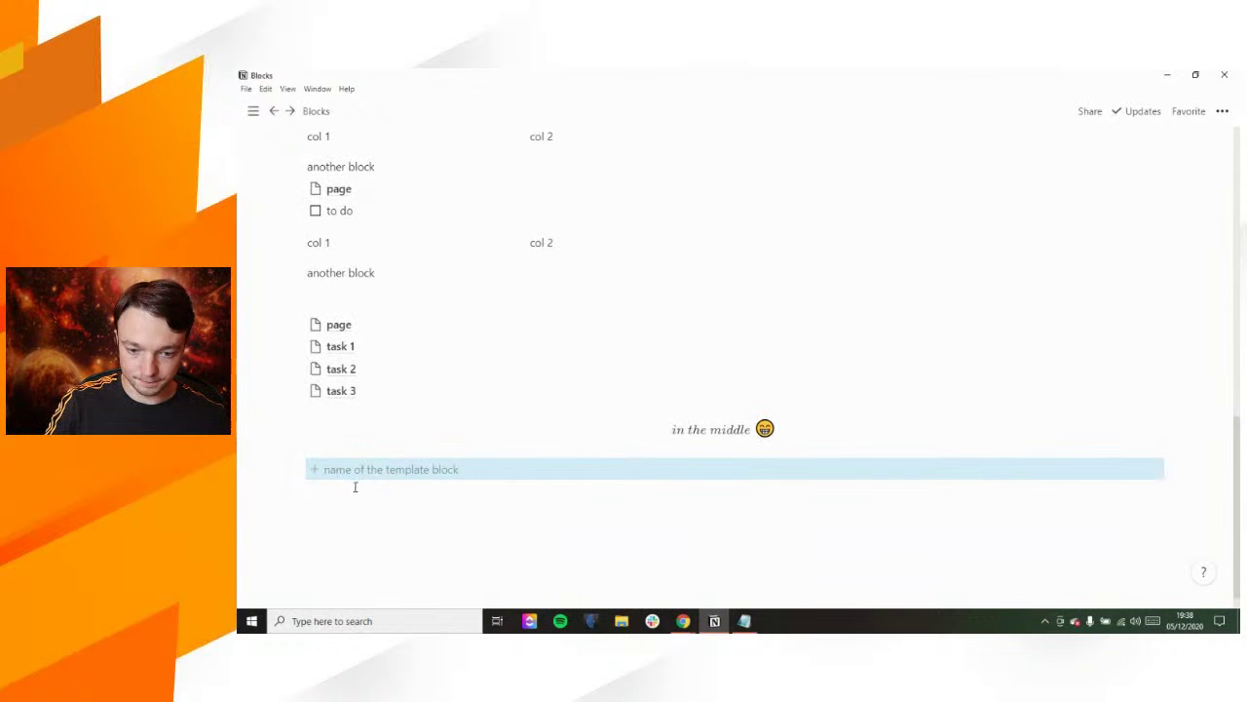
pyautogui.click(519, 440)
pyautogui.press('Escape')
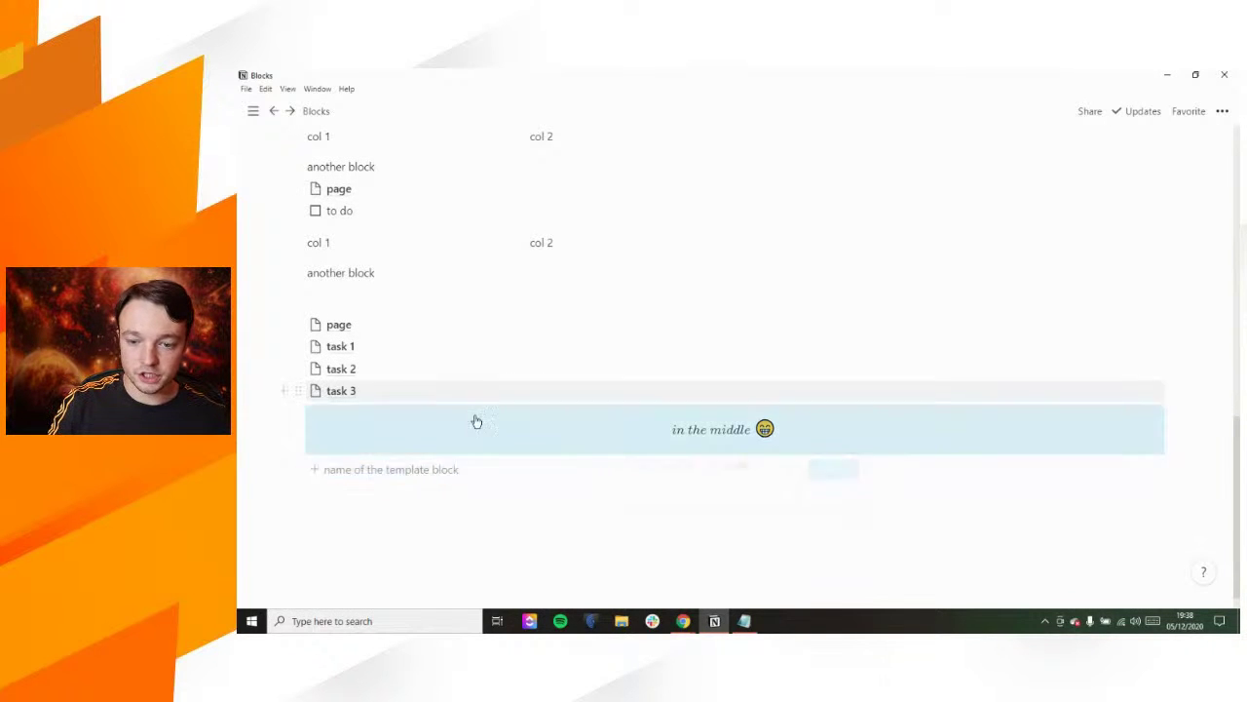
# Step: Run the relocated template button twice to stack two sets of page and task pages above it
pyautogui.click(367, 469)
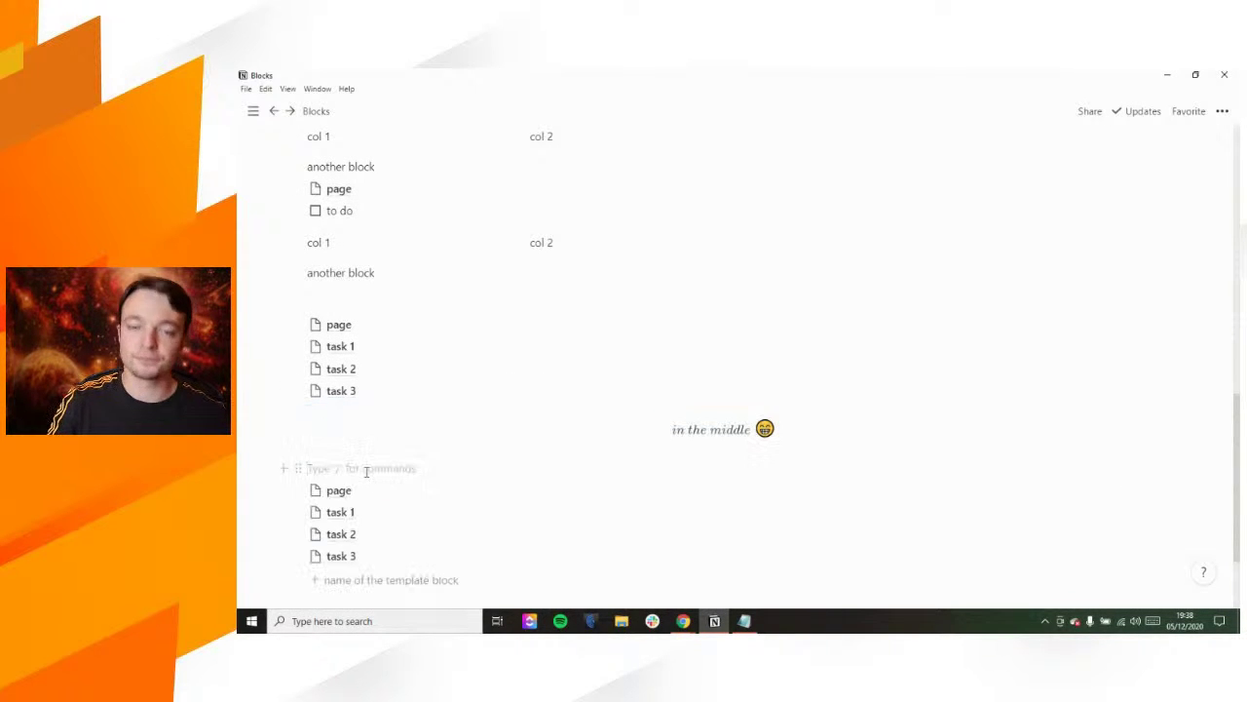
pyautogui.scroll(-2, 366, 470)
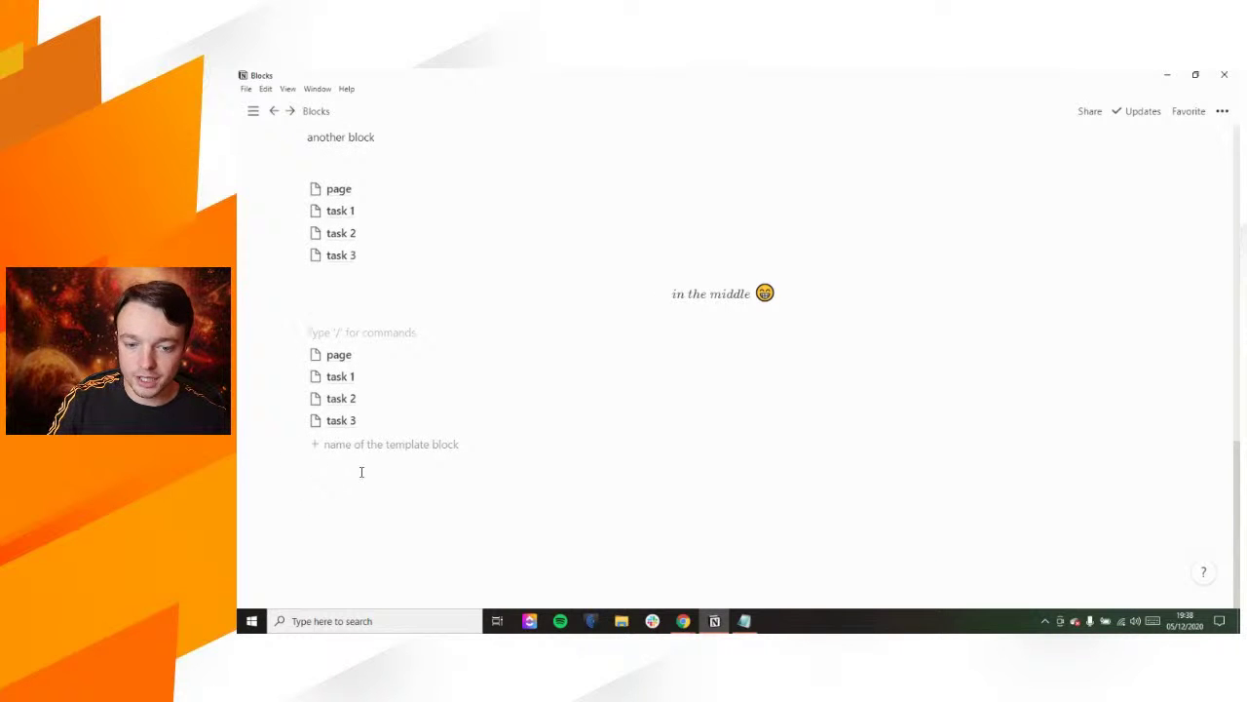
pyautogui.hotkey('ctrl', 'a')
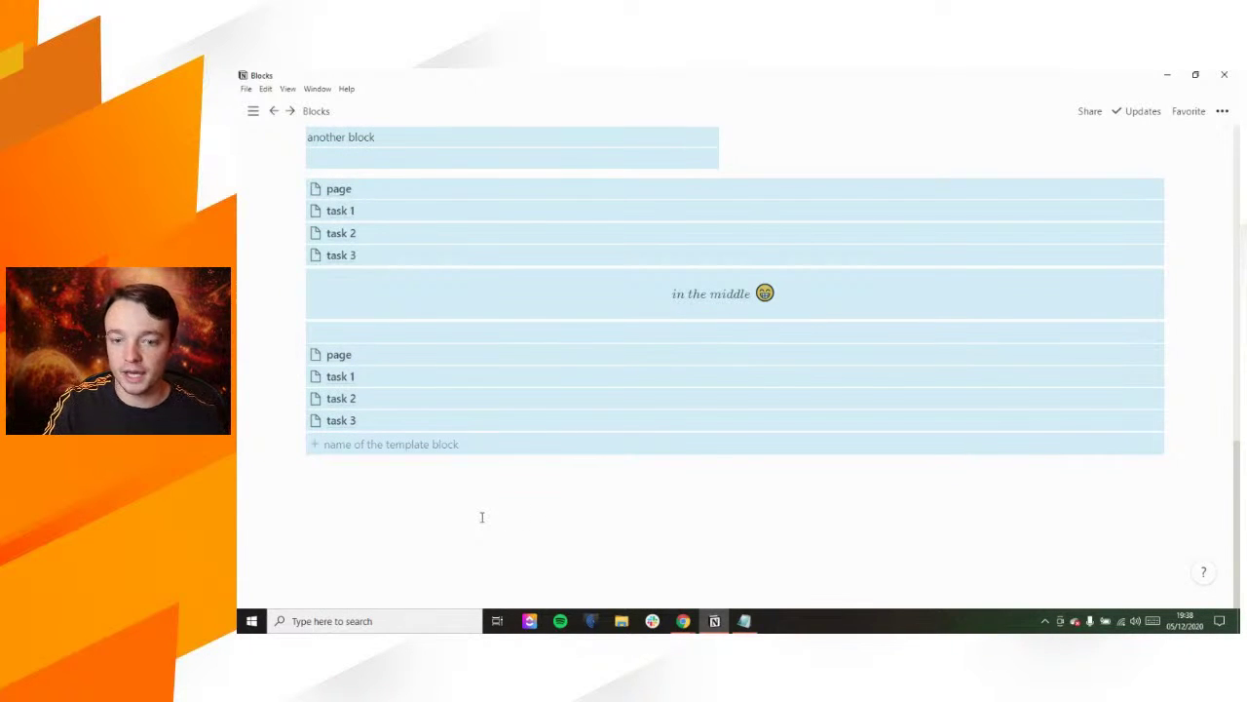
pyautogui.scroll(4, 481, 514)
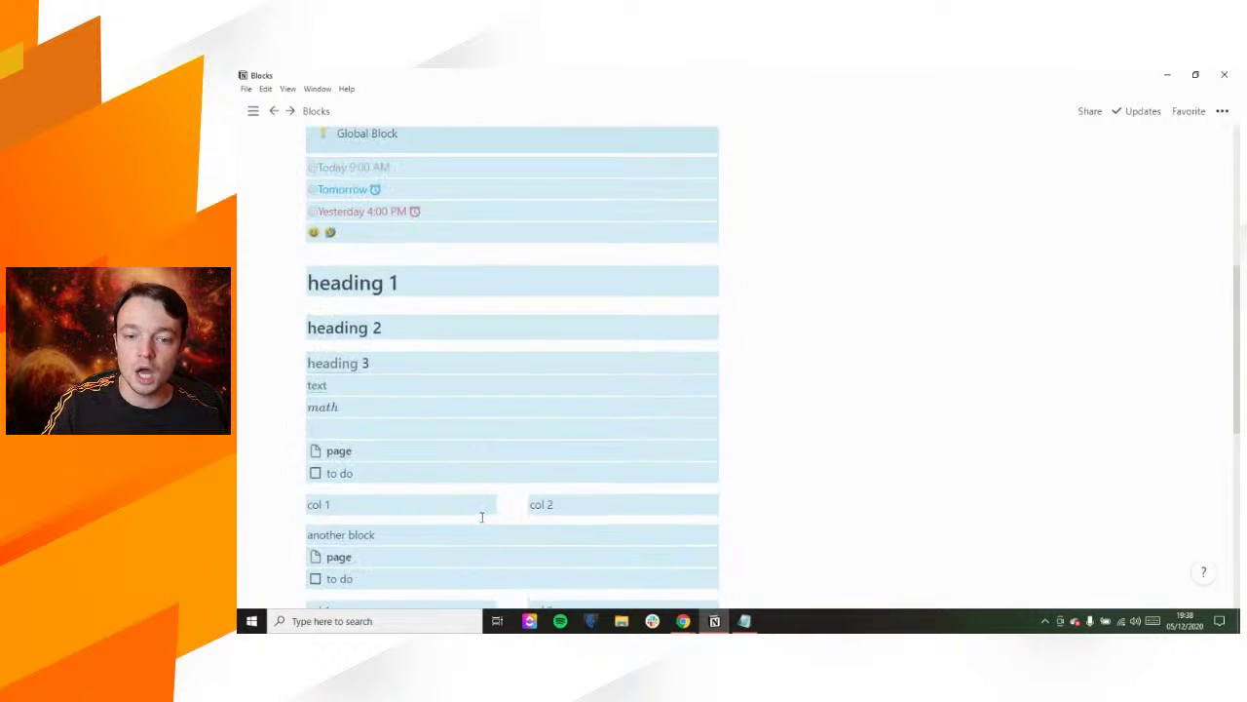
pyautogui.scroll(-4, 477, 512)
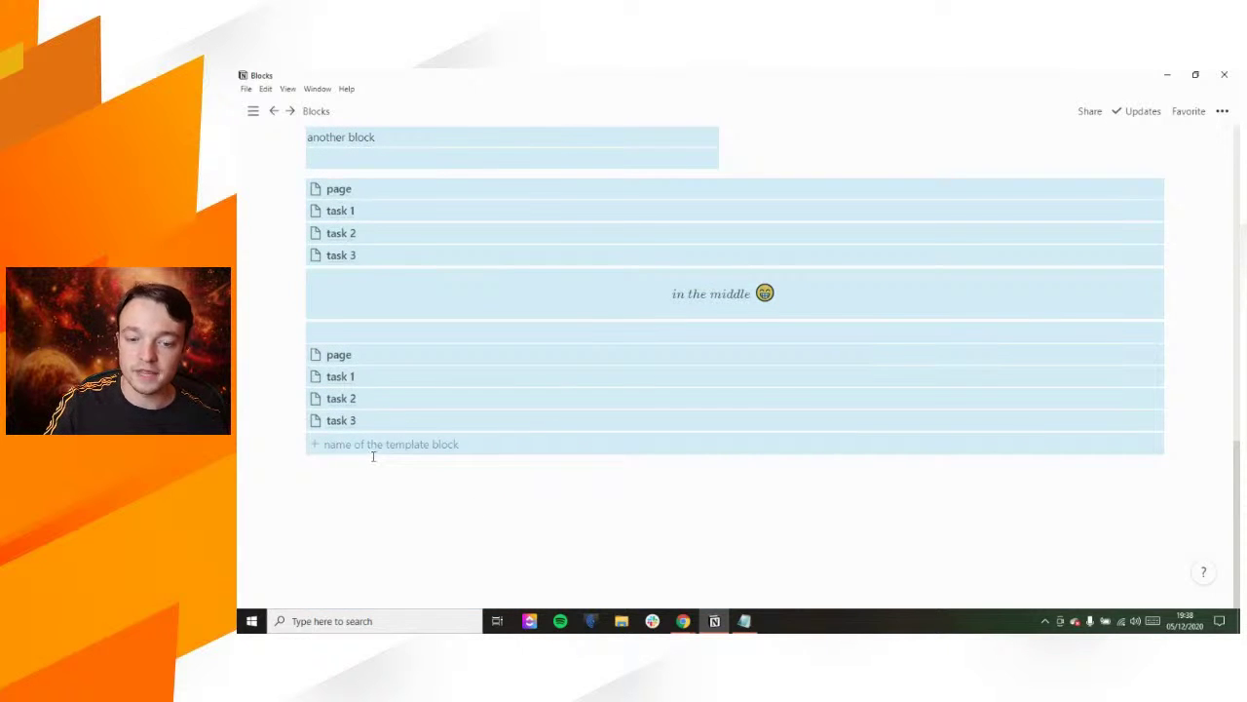
pyautogui.click(403, 333)
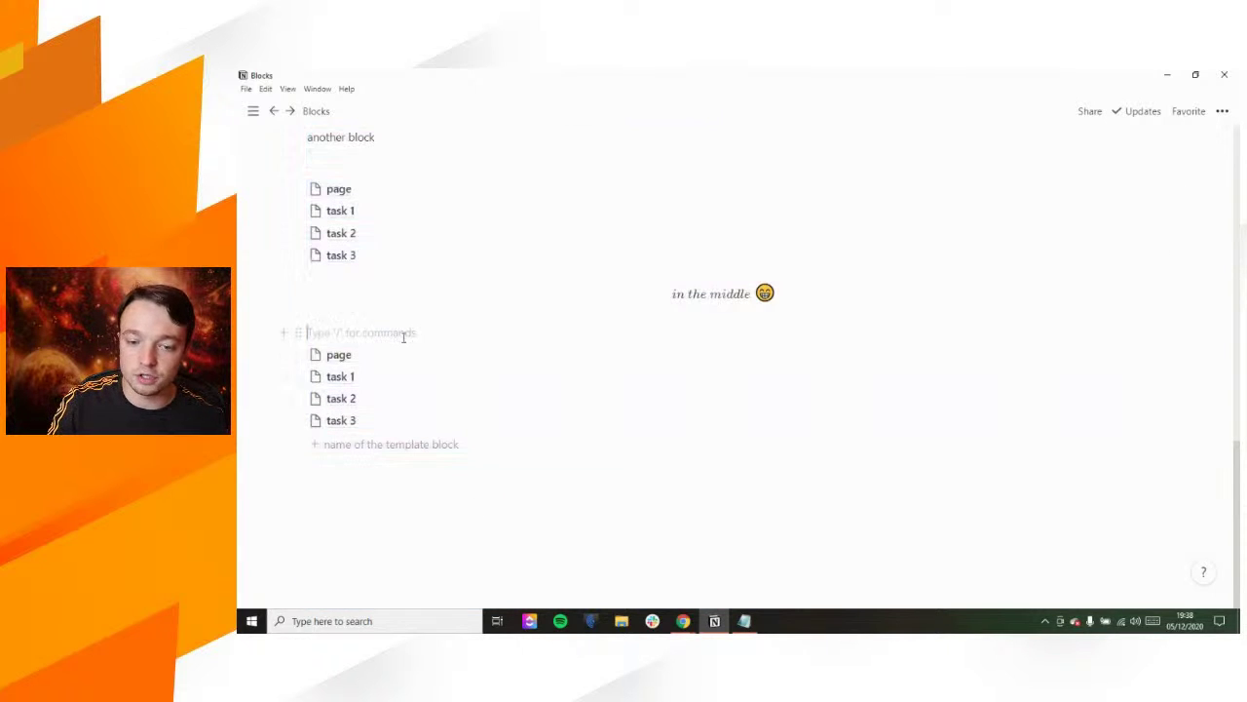
pyautogui.click(395, 444)
pyautogui.scroll(-1, 390, 444)
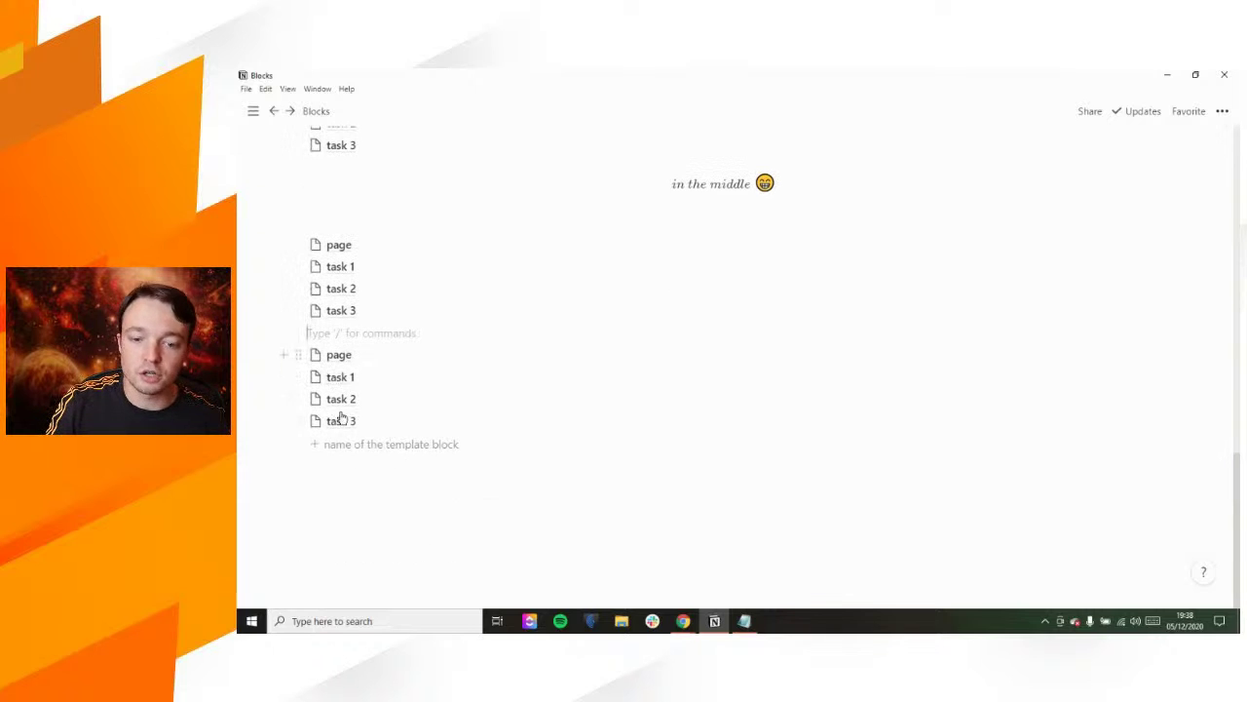
# Step: Add an empty text block below the template button, run the button once, and add another empty block under the generated set
pyautogui.click(345, 465)
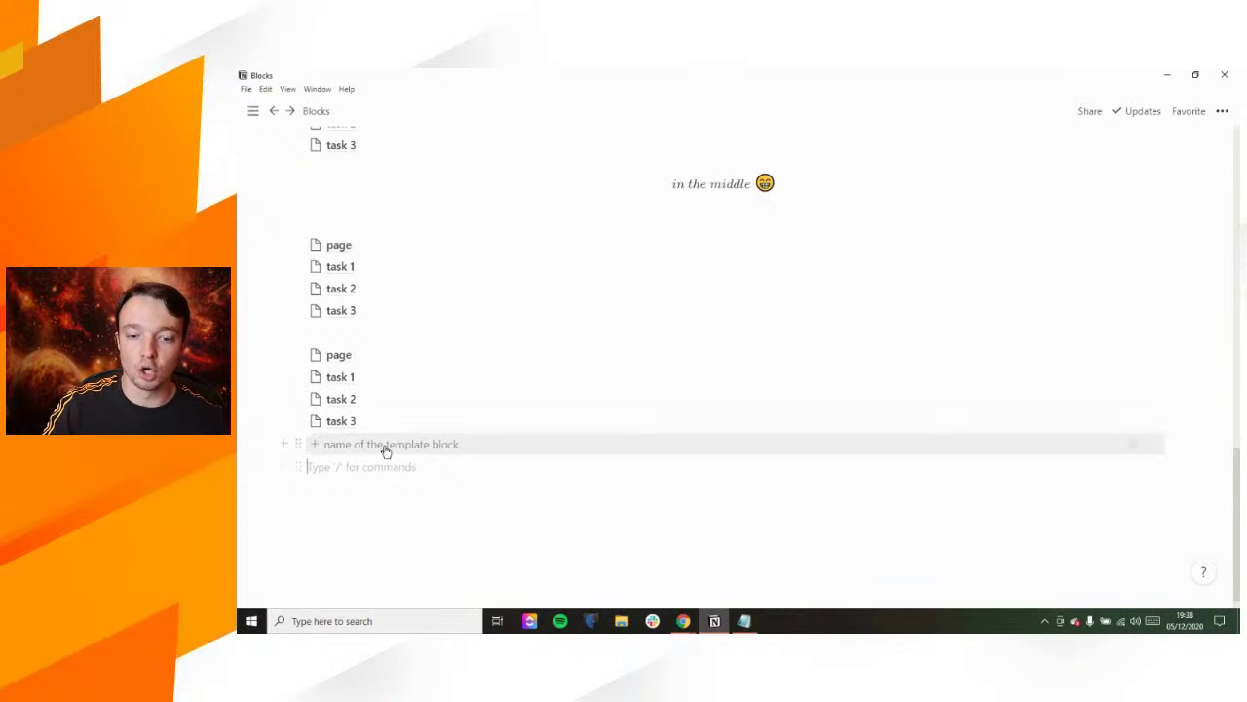
pyautogui.click(383, 446)
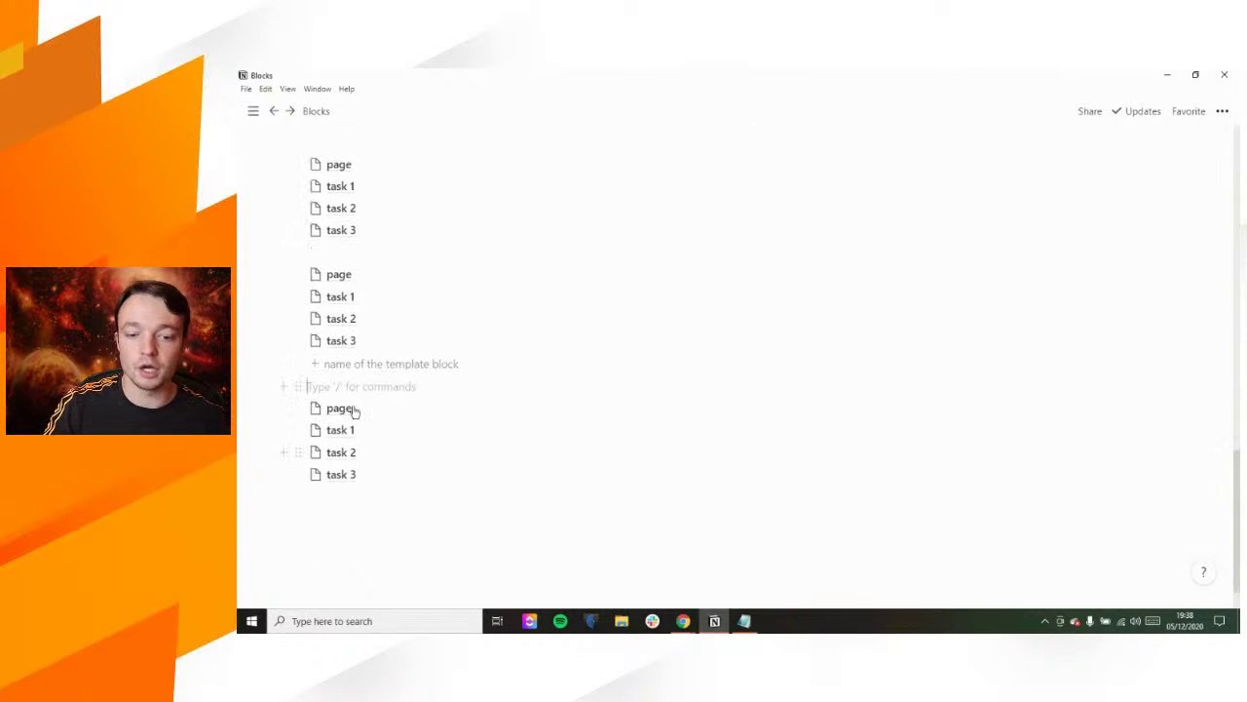
pyautogui.click(319, 499)
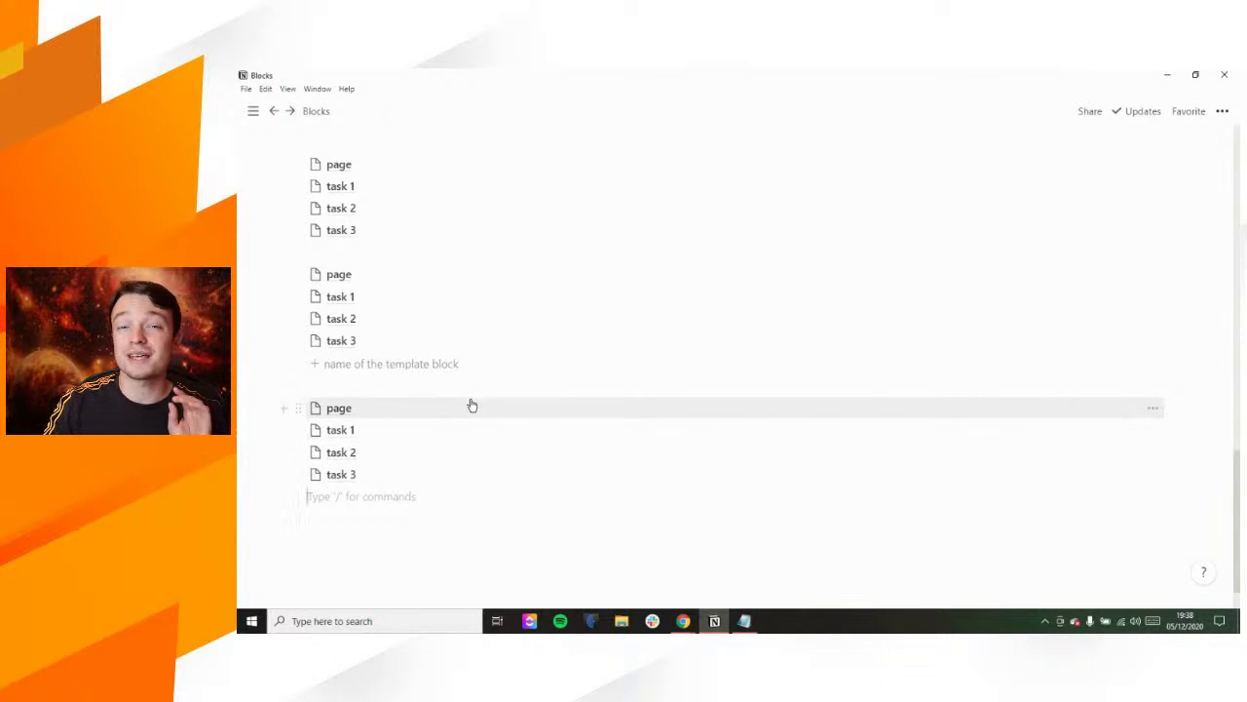
# Step: Examine the full block command list on a new line under the Blocks title, from basic blocks to background colors, and remove the line
pyautogui.scroll(3, 471, 402)
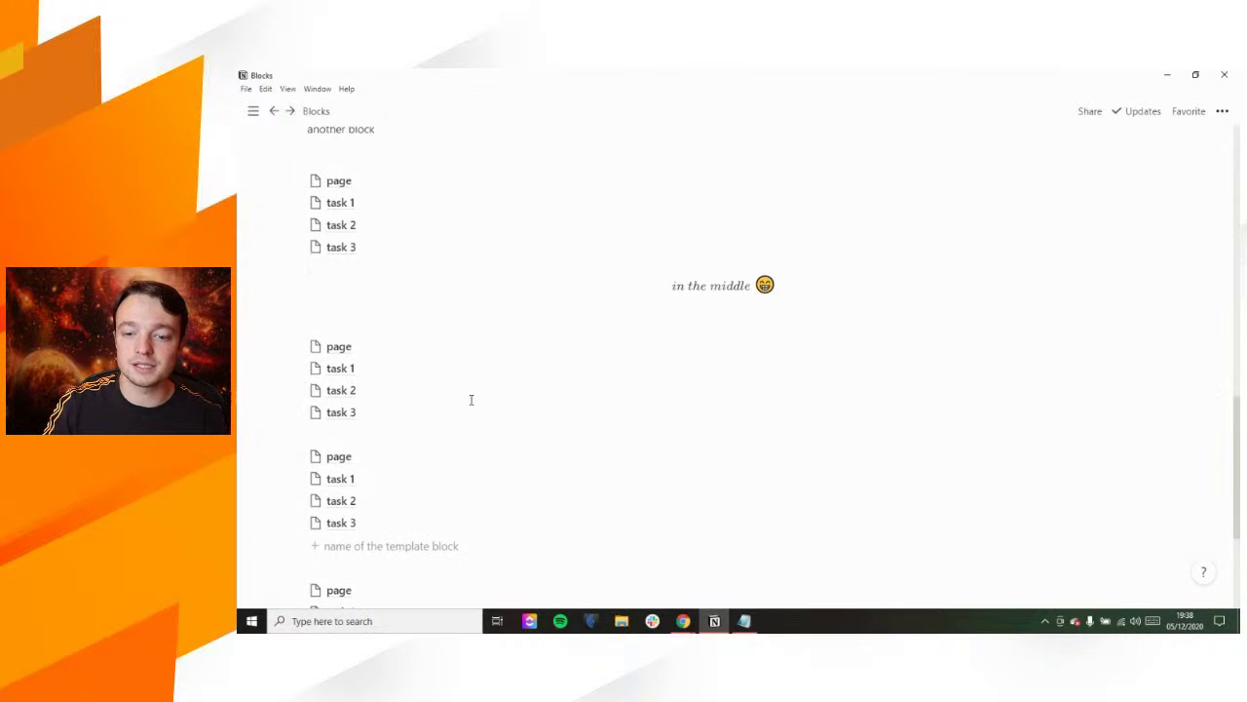
pyautogui.scroll(3, 471, 400)
pyautogui.scroll(3, 470, 405)
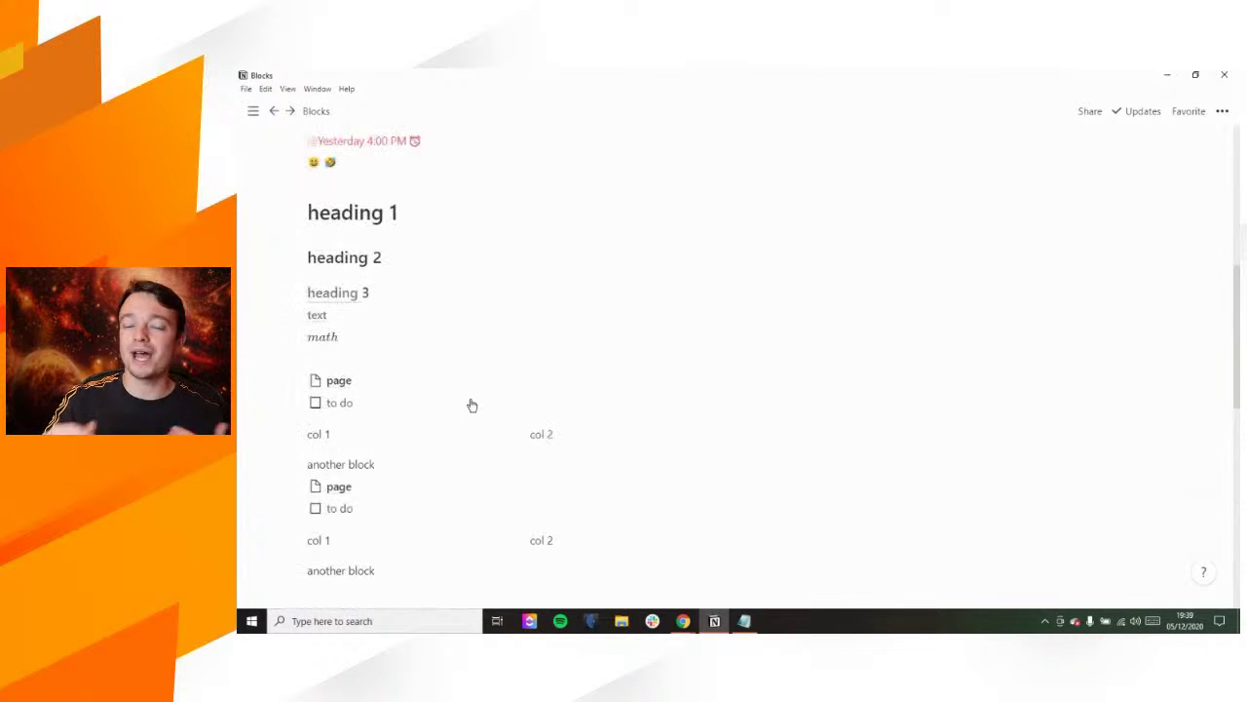
pyautogui.scroll(3, 470, 400)
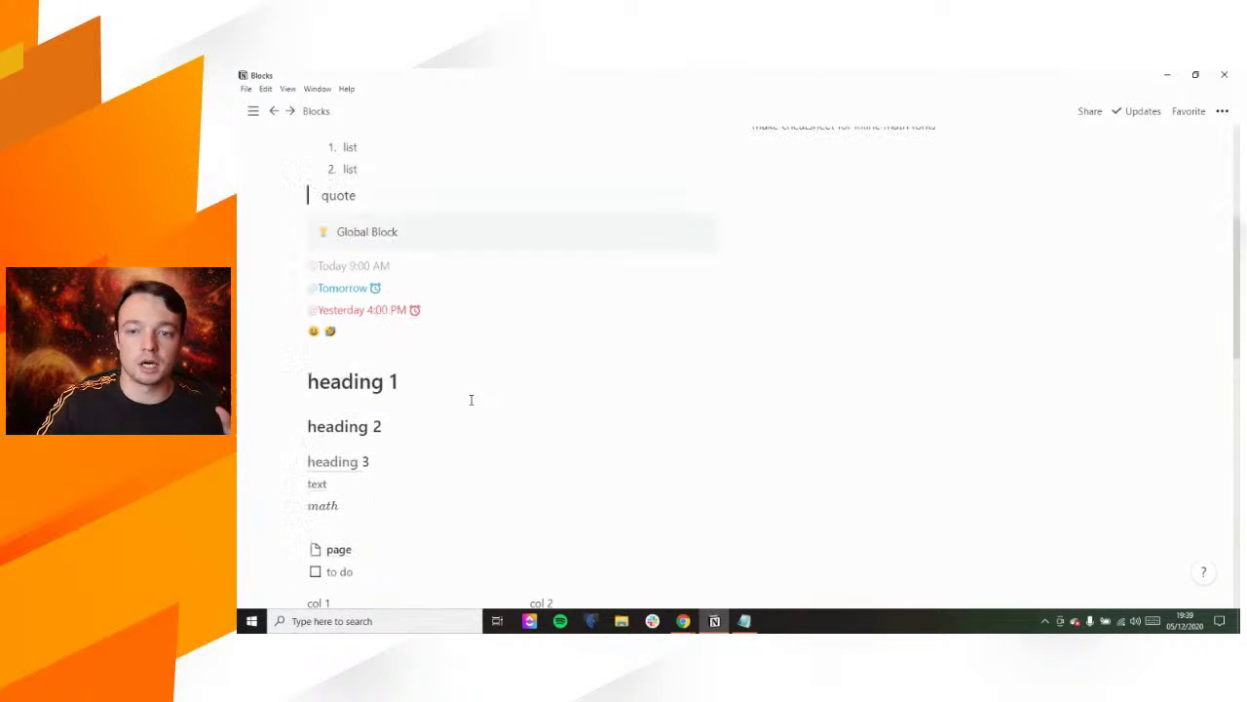
pyautogui.scroll(5, 471, 400)
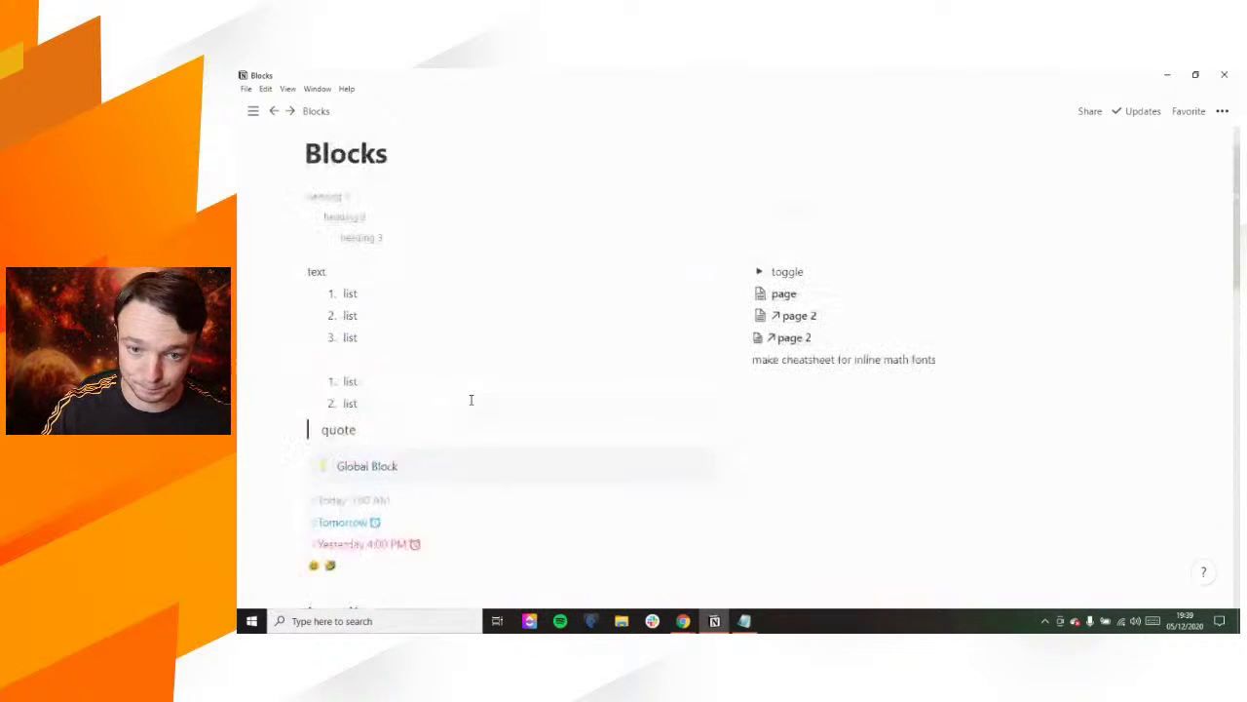
pyautogui.click(413, 222)
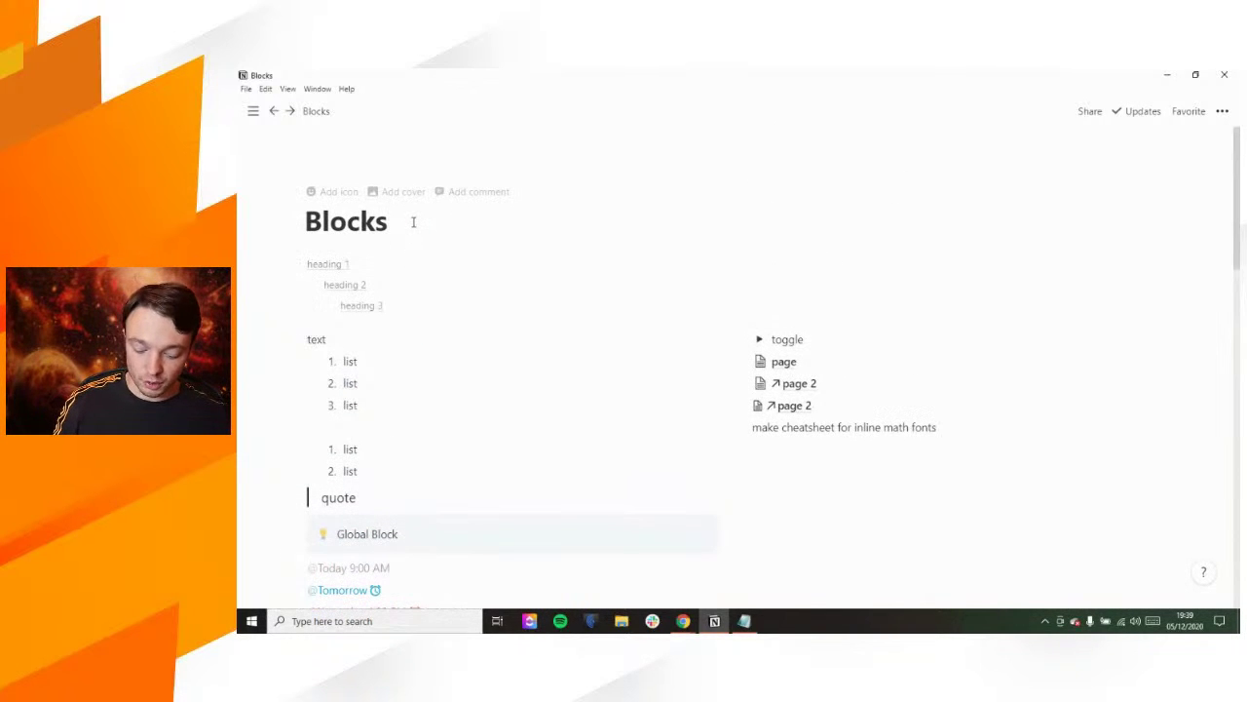
pyautogui.press('Return')
pyautogui.write('/')
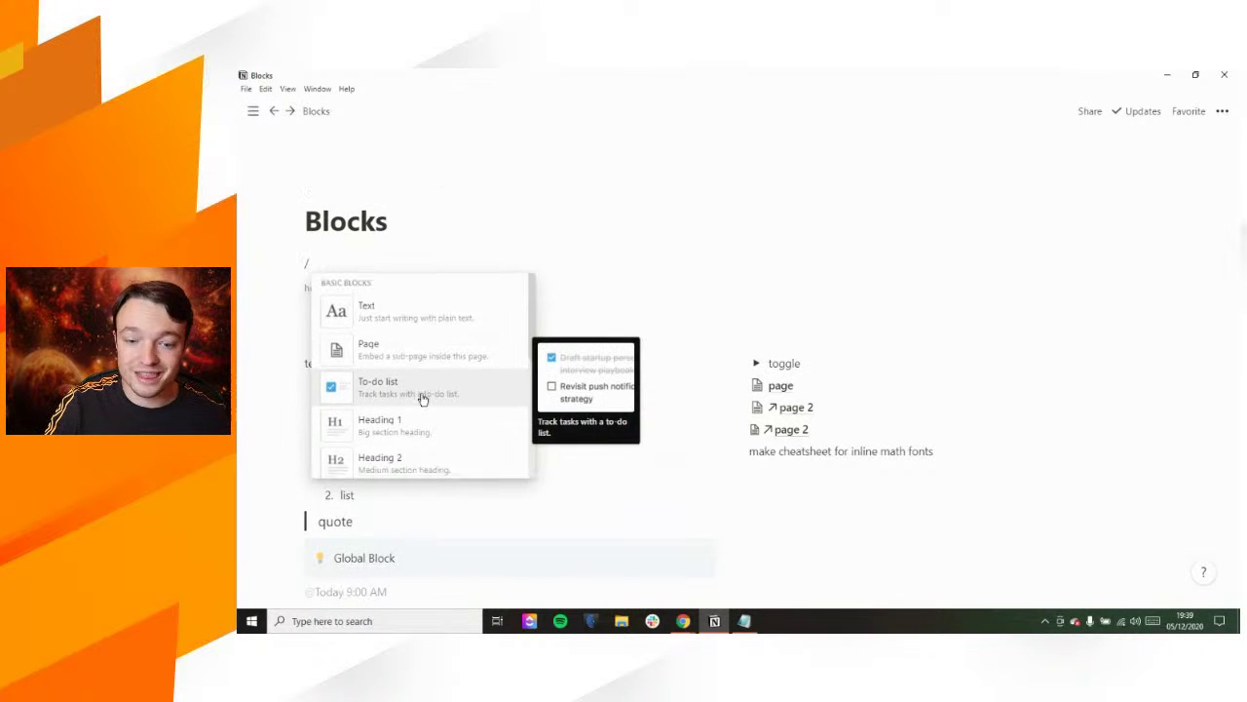
pyautogui.scroll(-2, 421, 399)
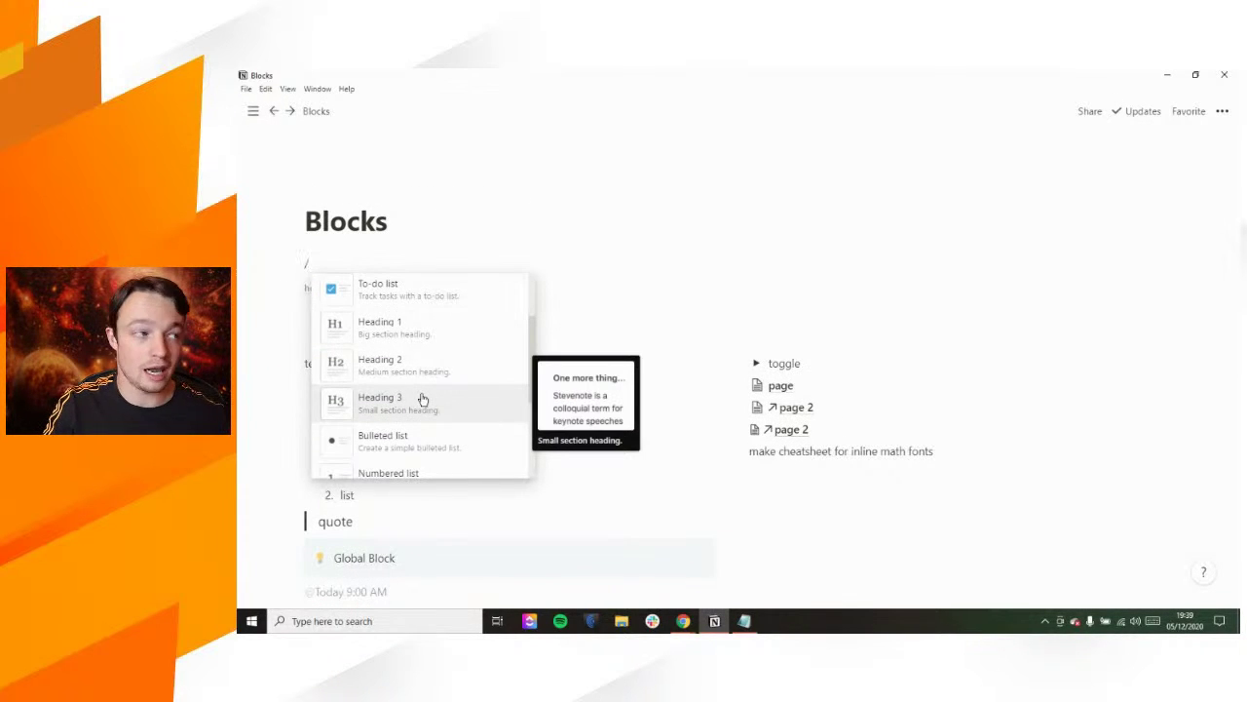
pyautogui.scroll(-6, 422, 399)
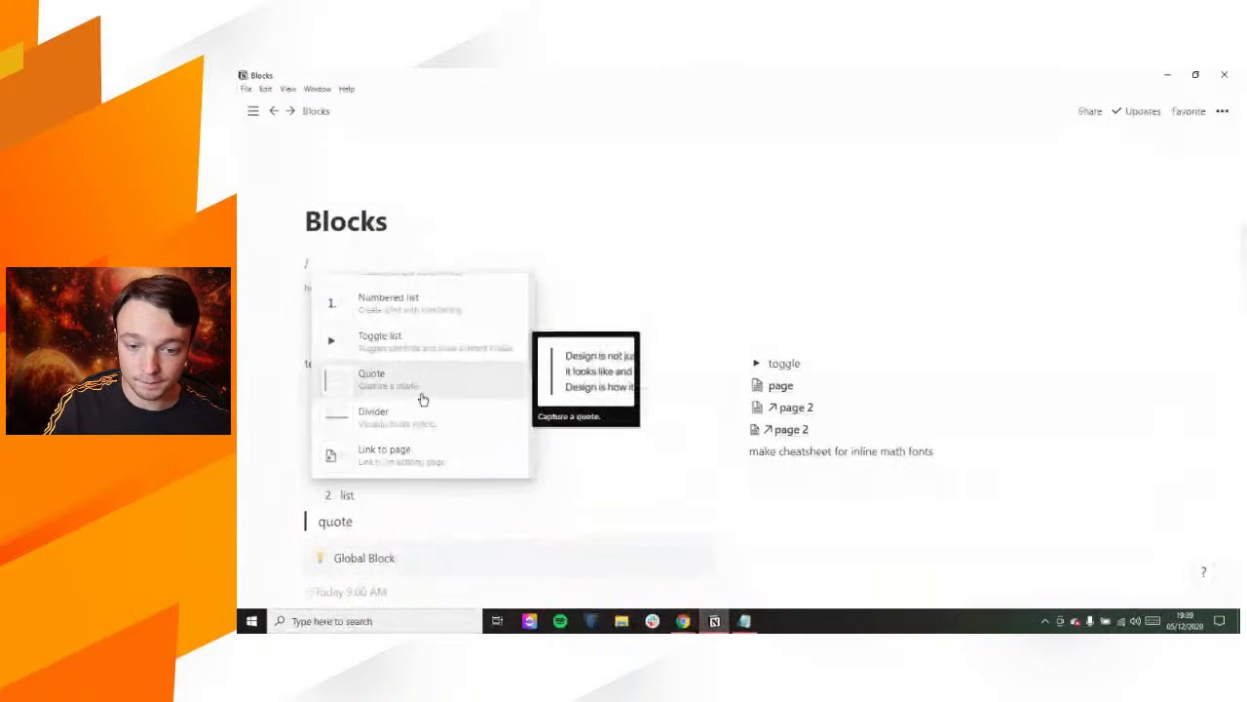
pyautogui.scroll(-8, 422, 398)
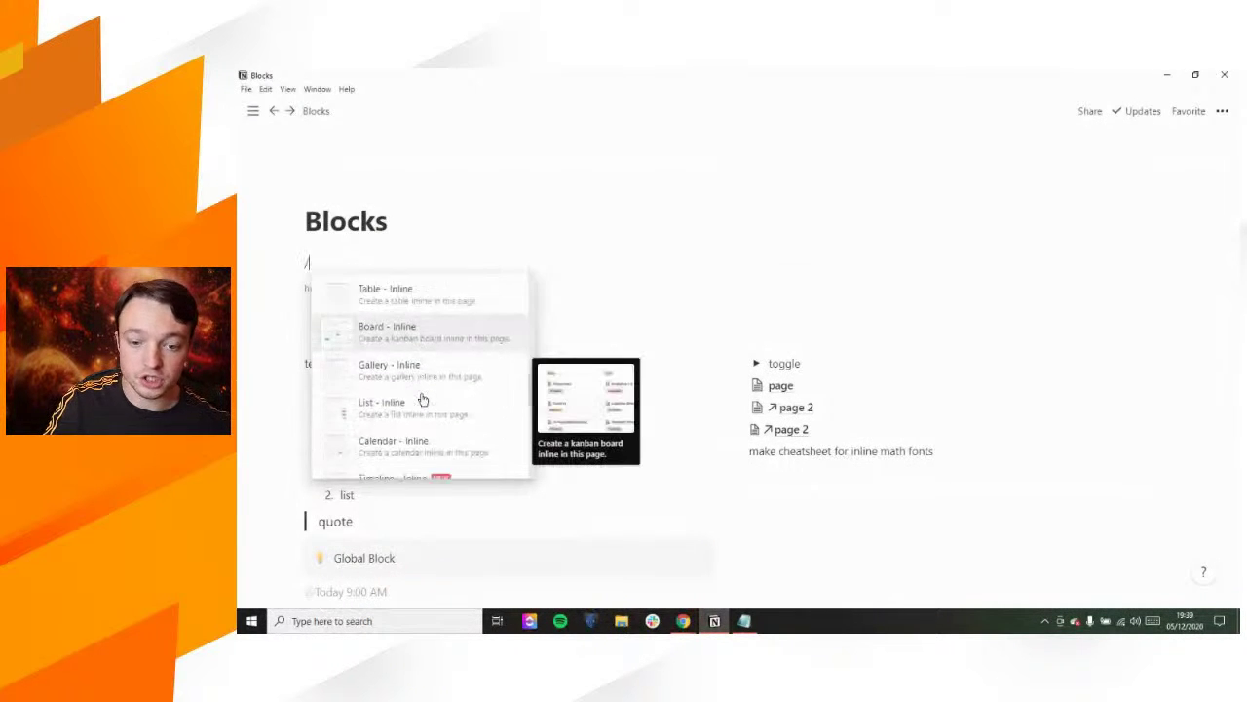
pyautogui.scroll(-6, 422, 399)
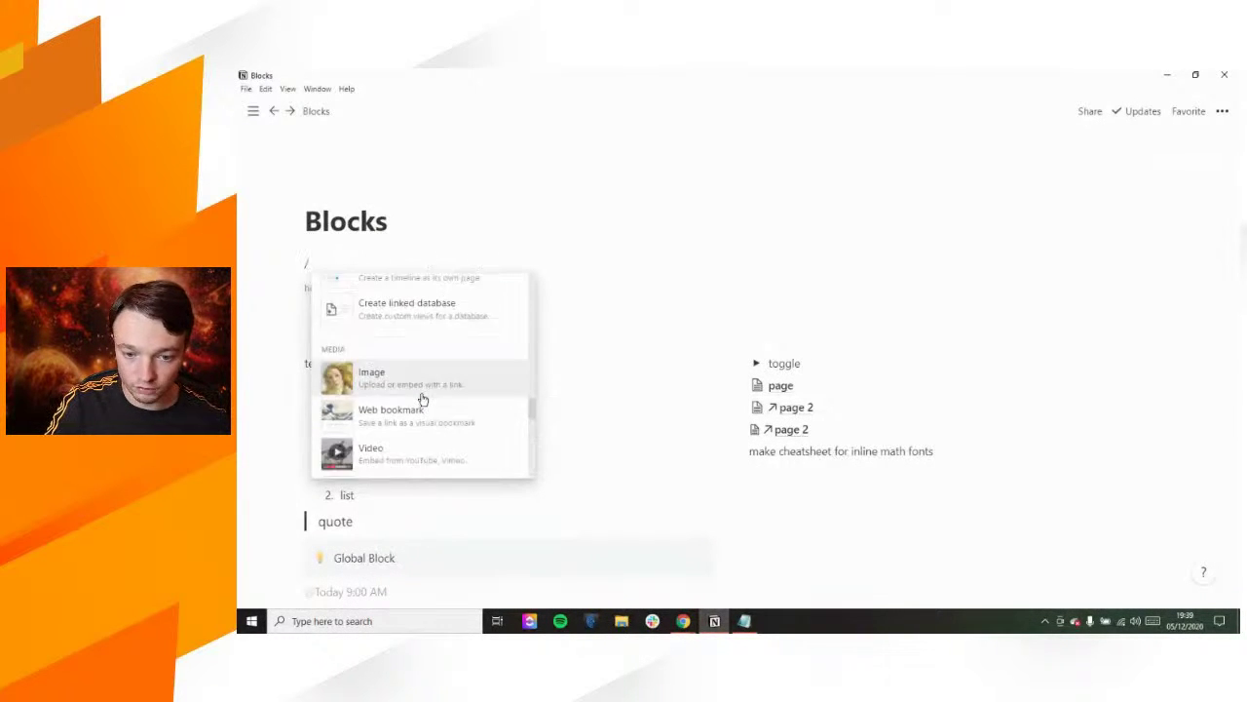
pyautogui.scroll(2, 418, 335)
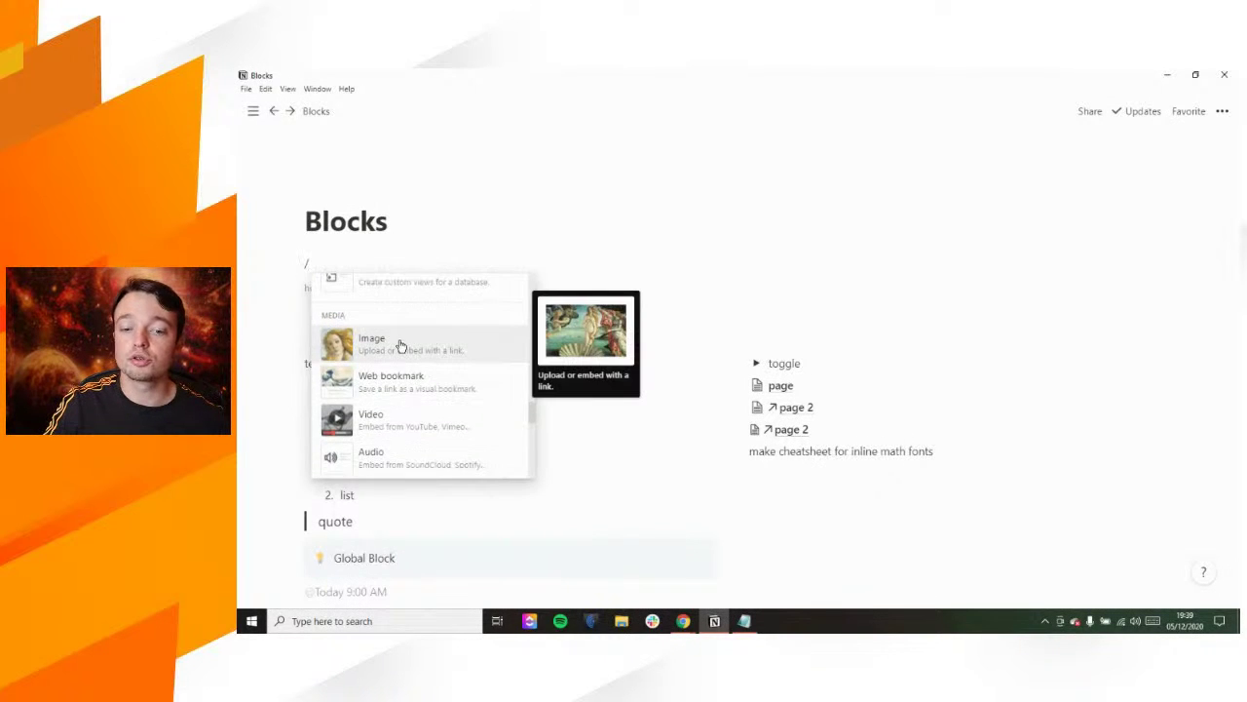
pyautogui.scroll(-4, 398, 342)
pyautogui.scroll(-6, 398, 344)
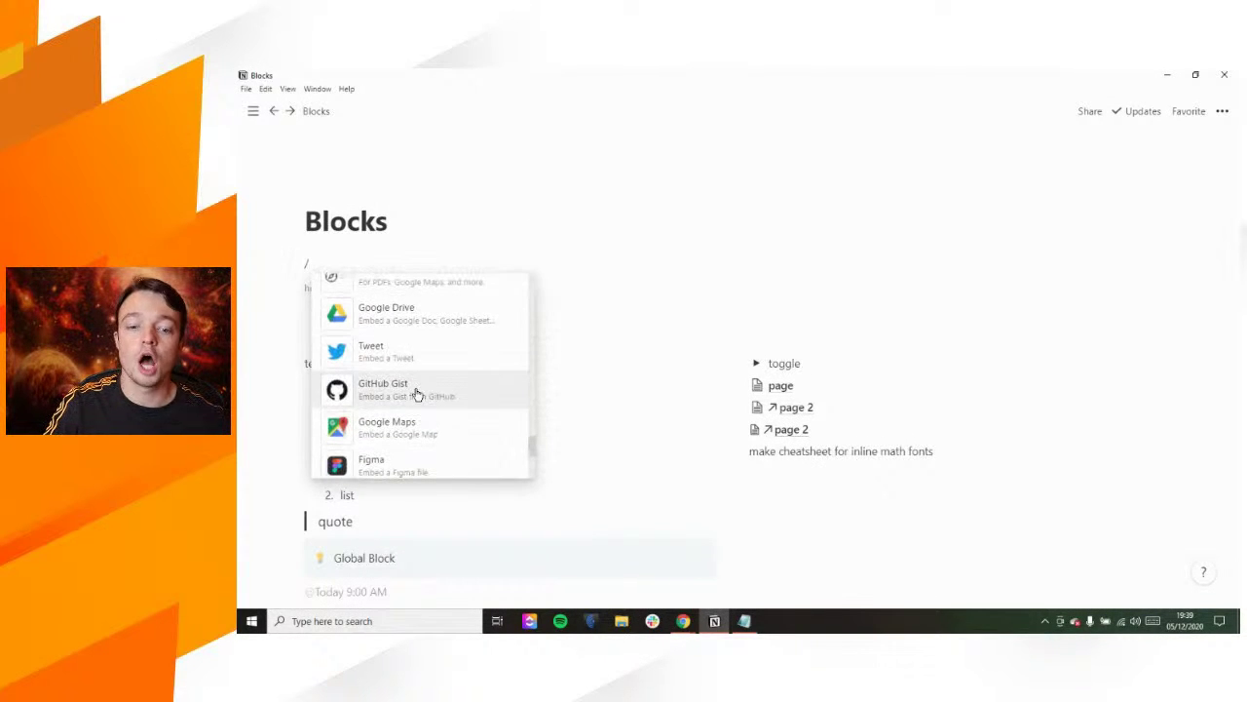
pyautogui.scroll(-8, 417, 393)
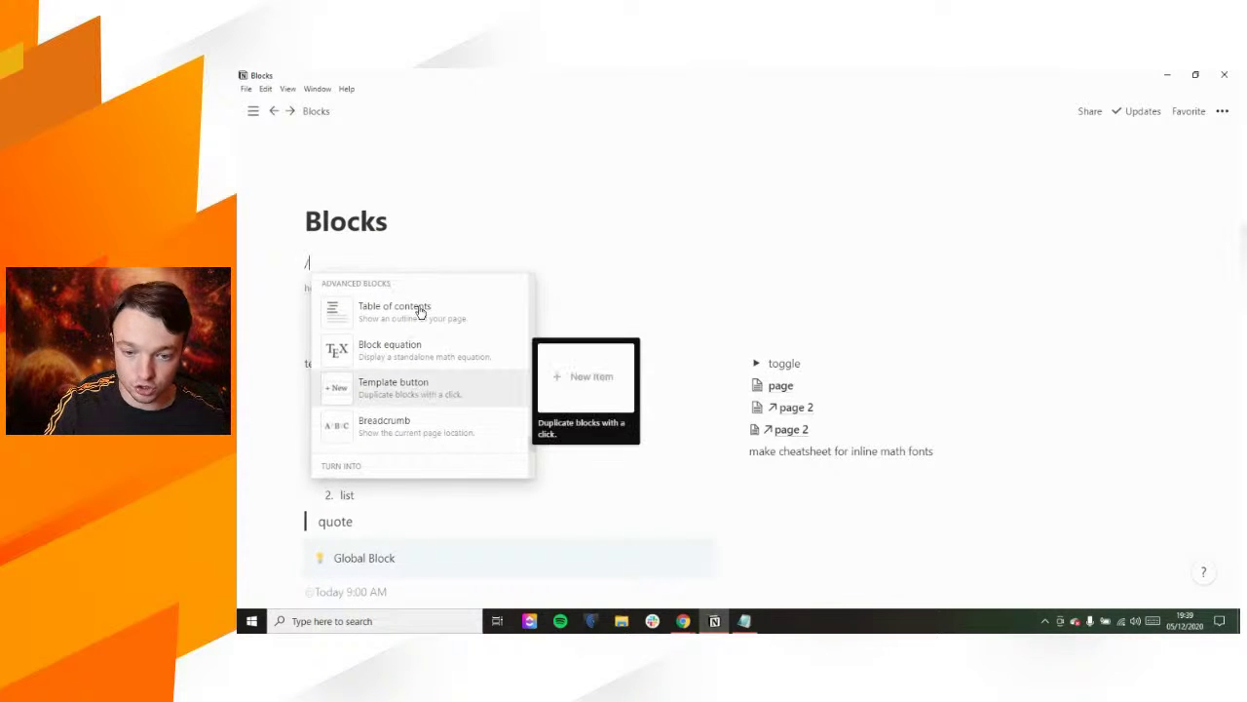
pyautogui.scroll(-4, 424, 415)
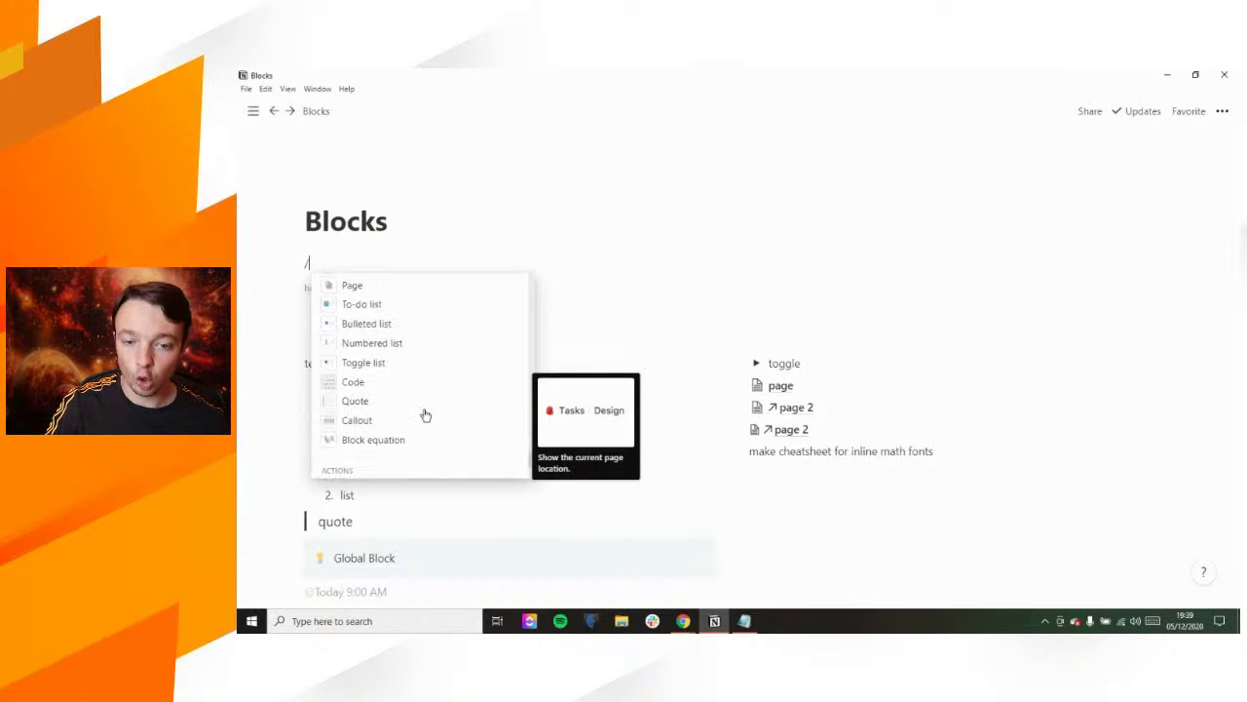
pyautogui.scroll(-6, 425, 415)
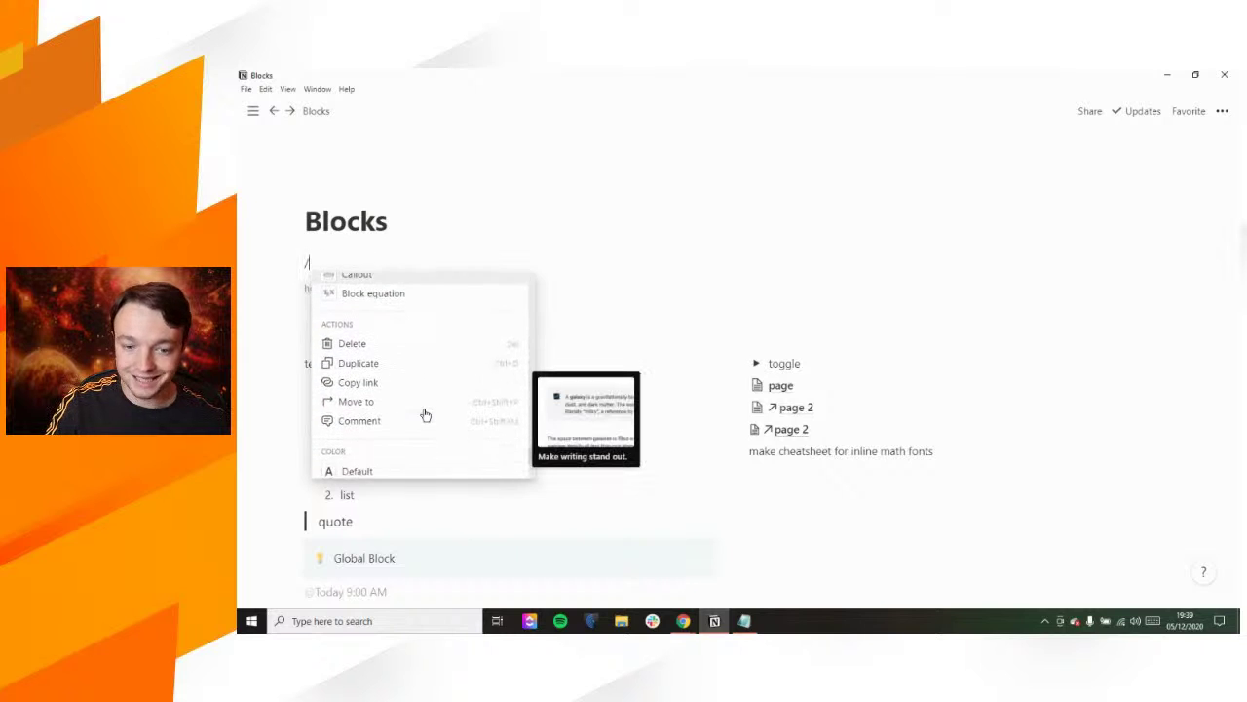
pyautogui.scroll(-4, 425, 415)
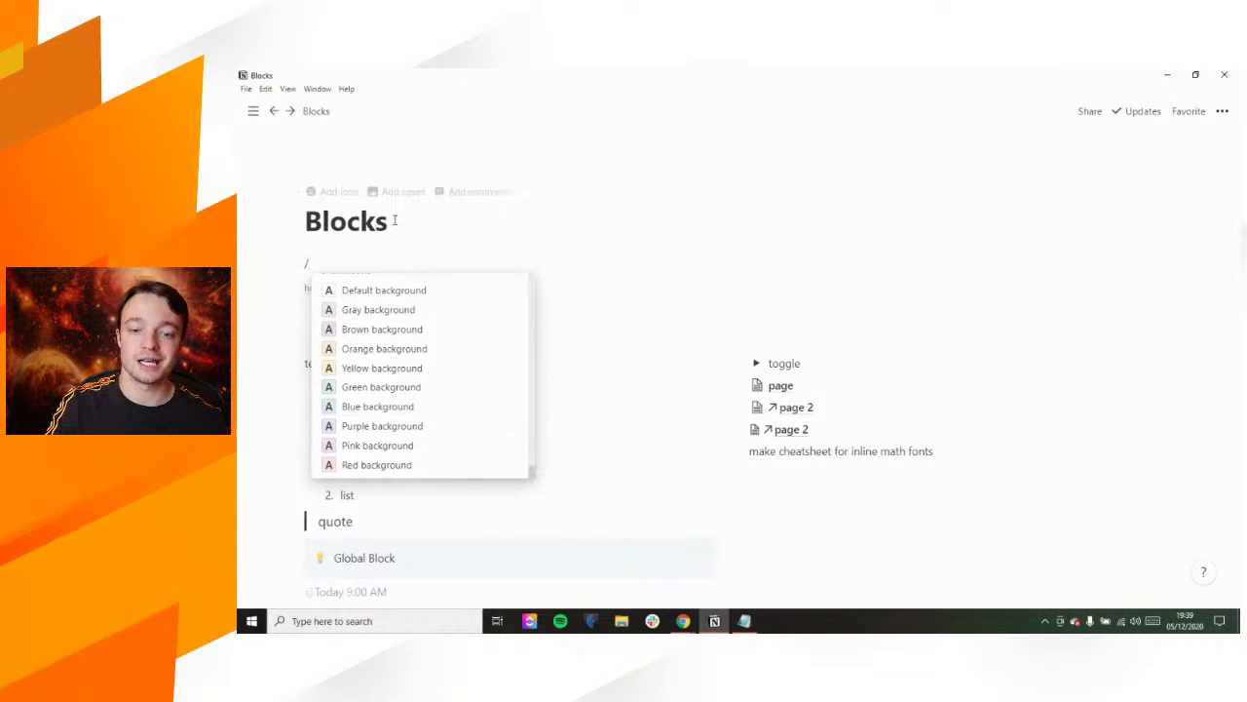
pyautogui.click(369, 234)
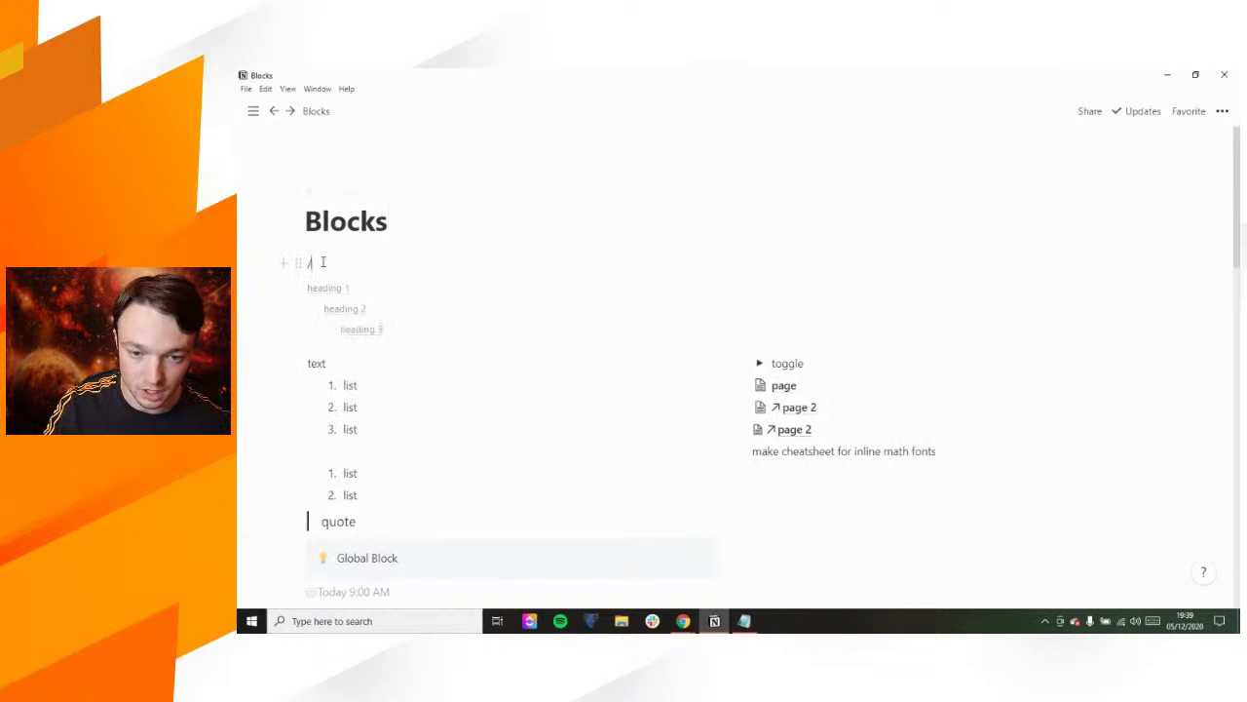
pyautogui.press('BackSpace')
pyautogui.press('BackSpace')
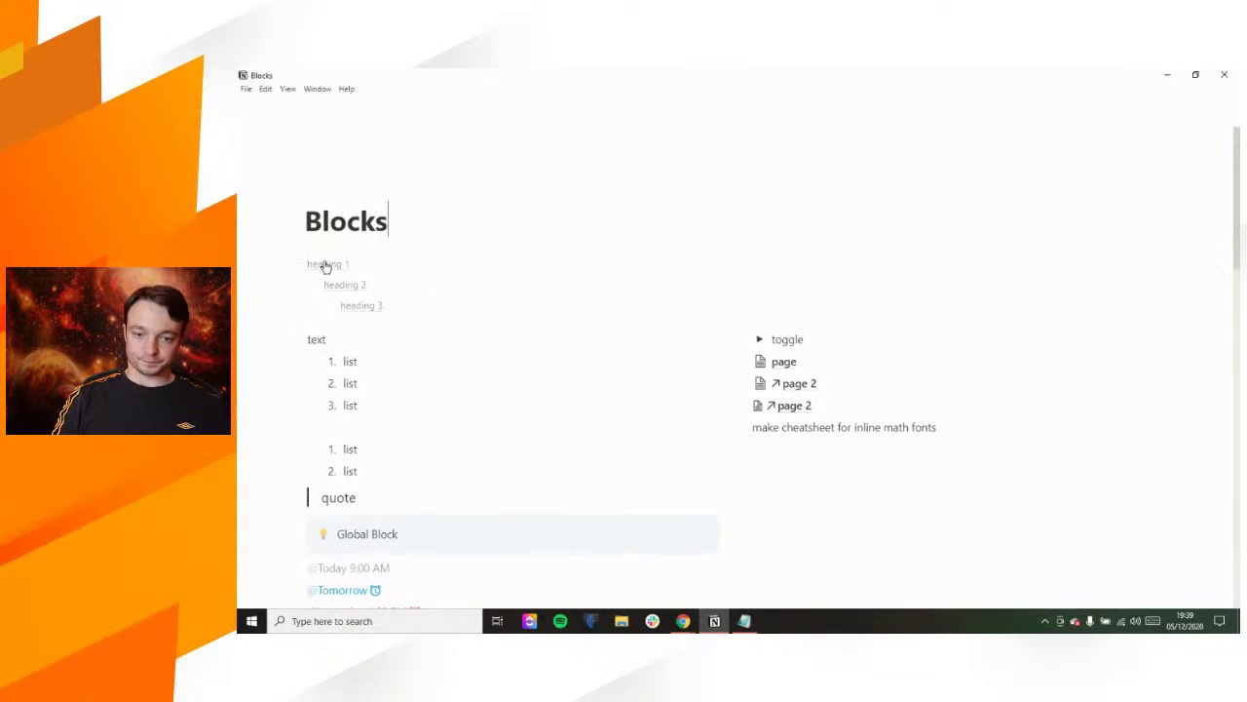